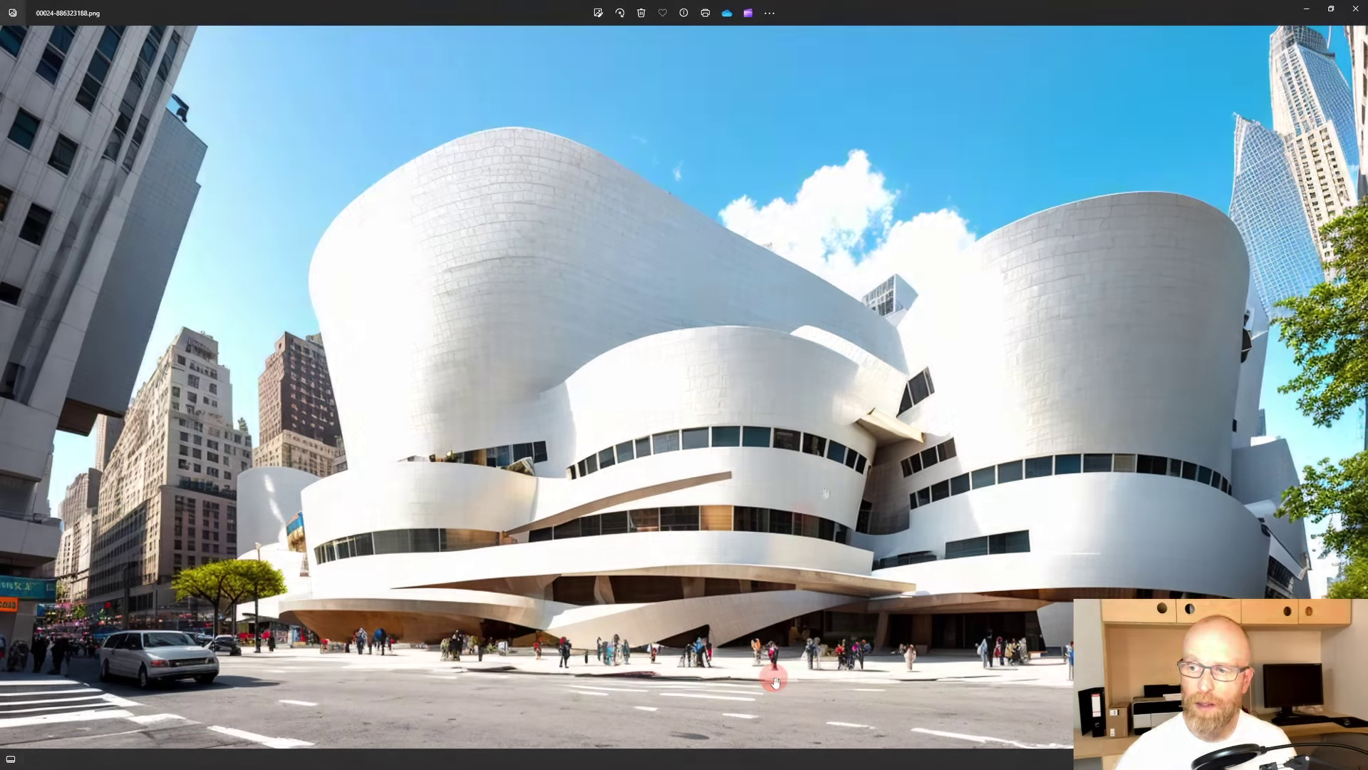
Step: Switch to the Stable Diffusion 2.1 Demo in the browser and generate images with the prompt "A modern house"
{"action": "left_click", "coordinate": [675, 382]}
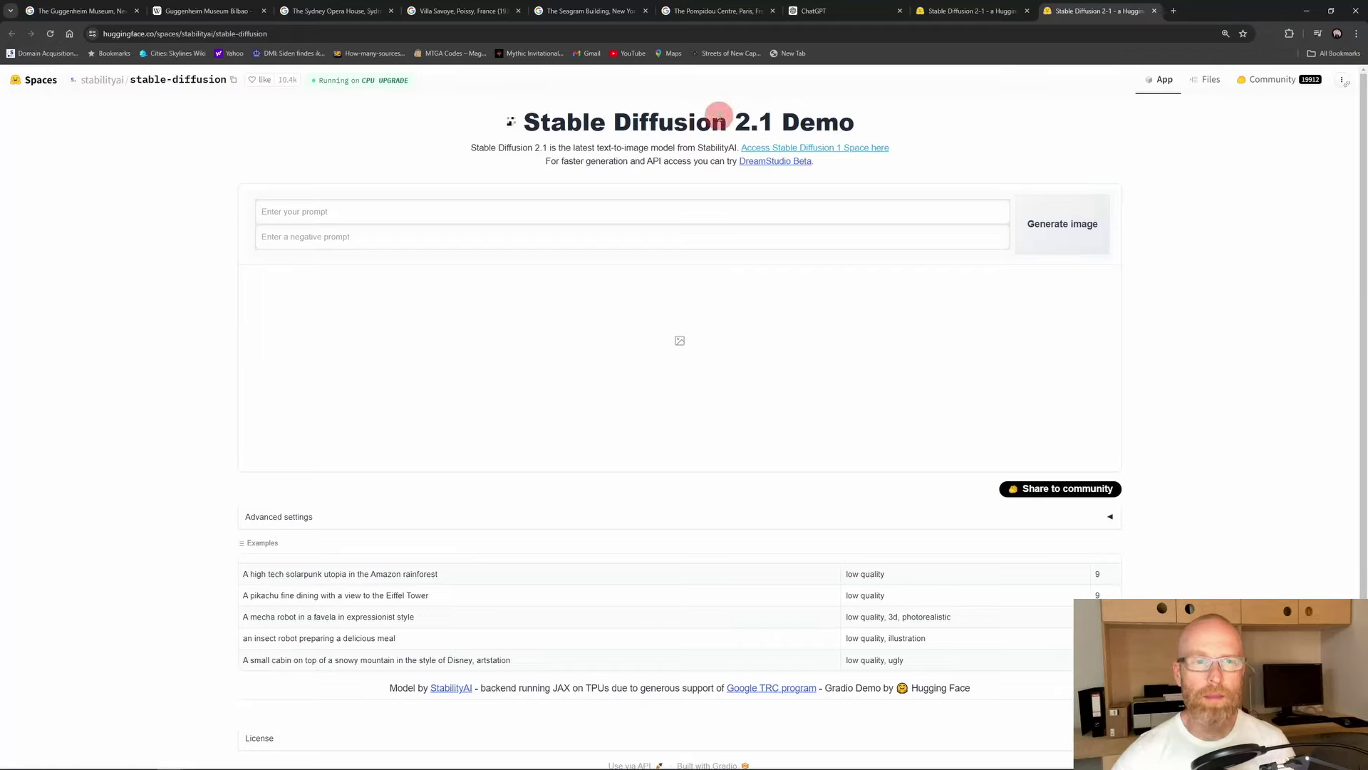
{"action": "left_click", "coordinate": [270, 34]}
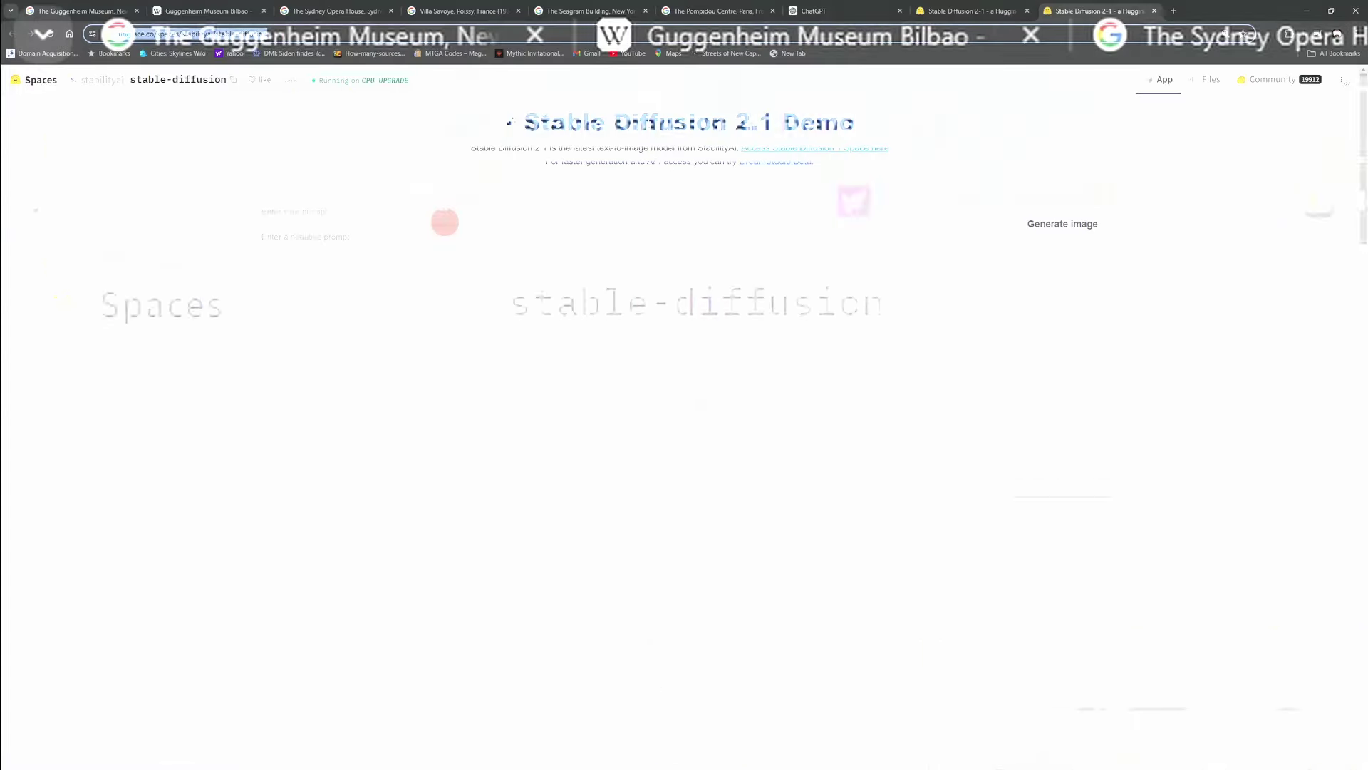
{"action": "left_click", "coordinate": [571, 214]}
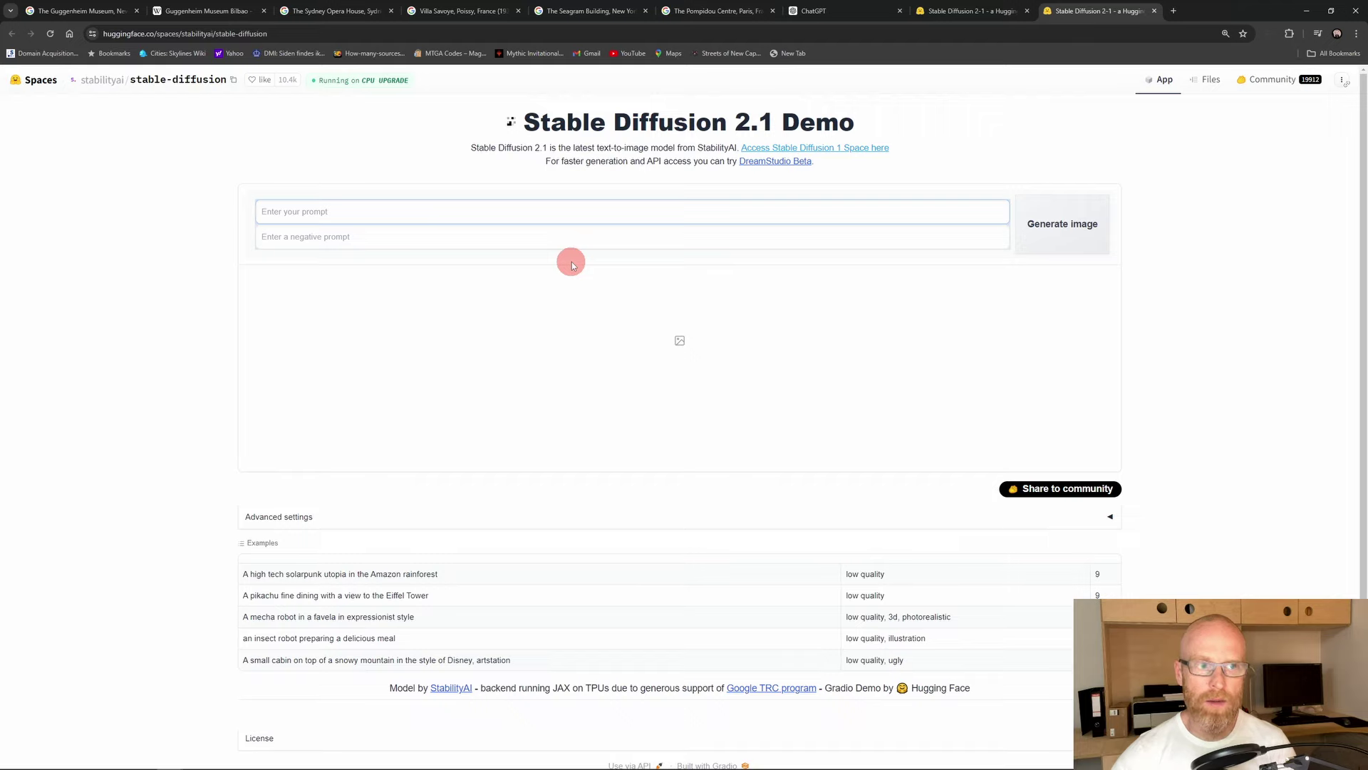
{"action": "type", "text": "A modern house"}
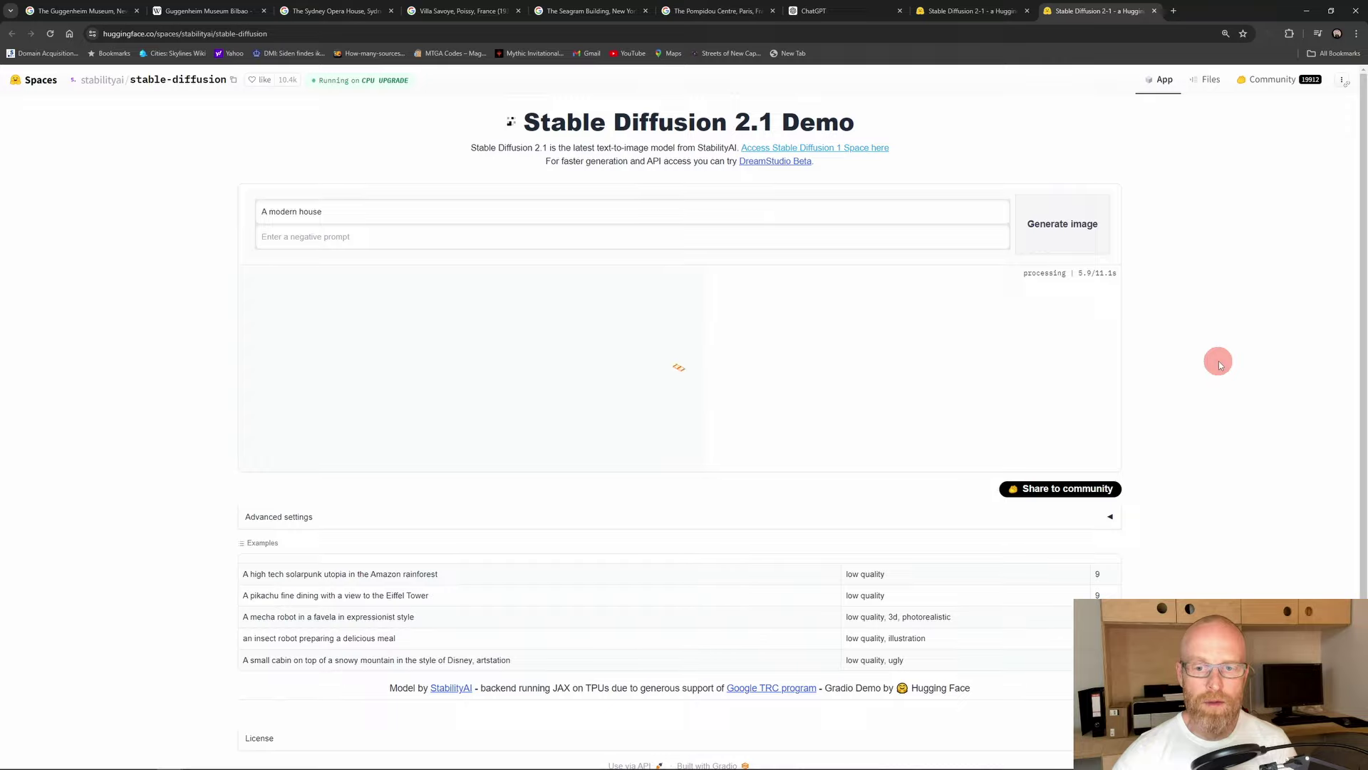
Step: Examine the four generated modern house images, comparing their architecture, and minimize the browser
{"action": "scroll", "coordinate": [1041, 326], "scroll_direction": "down", "scroll_amount": 3}
{"action": "scroll", "coordinate": [898, 285], "scroll_direction": "down", "scroll_amount": 3}
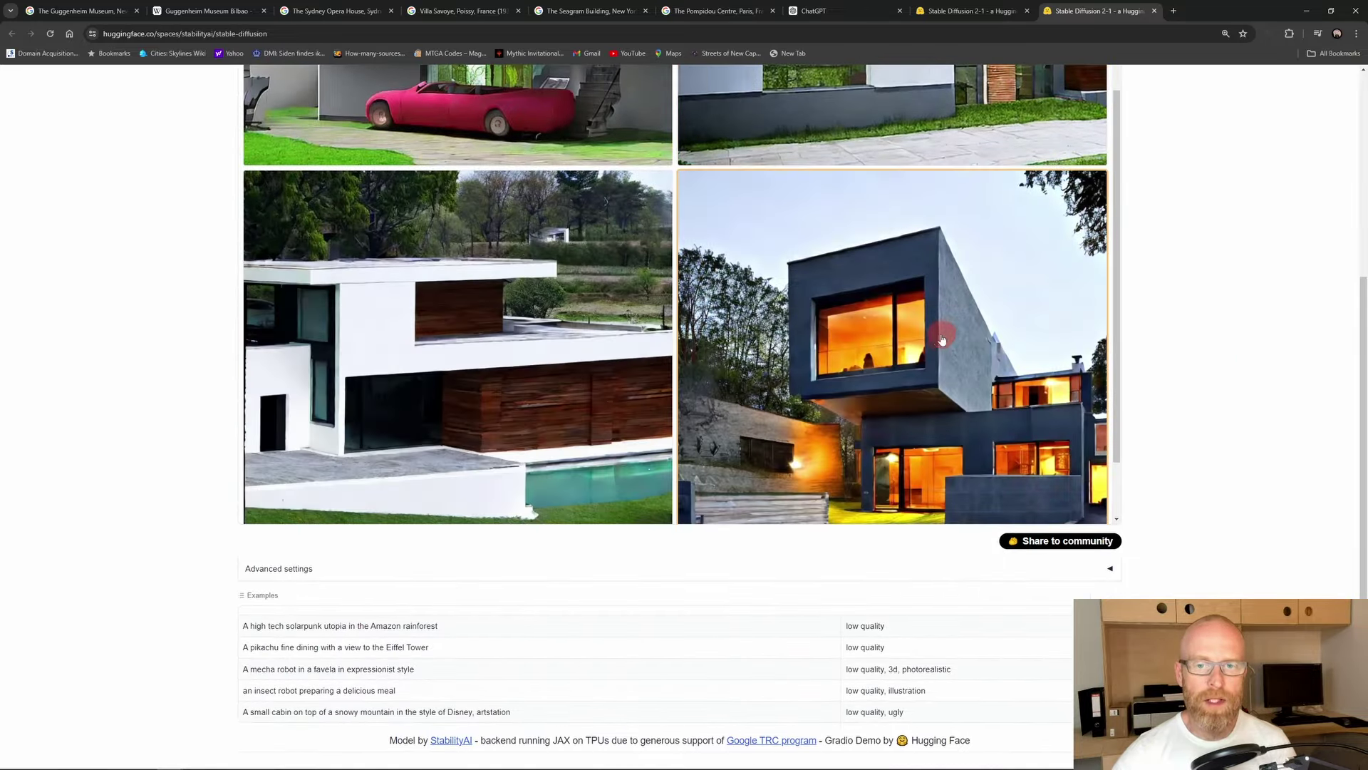
{"action": "scroll", "coordinate": [935, 344], "scroll_direction": "up", "scroll_amount": 3}
{"action": "scroll", "coordinate": [935, 343], "scroll_direction": "up", "scroll_amount": 2}
{"action": "scroll", "coordinate": [1185, 345], "scroll_direction": "up", "scroll_amount": 5}
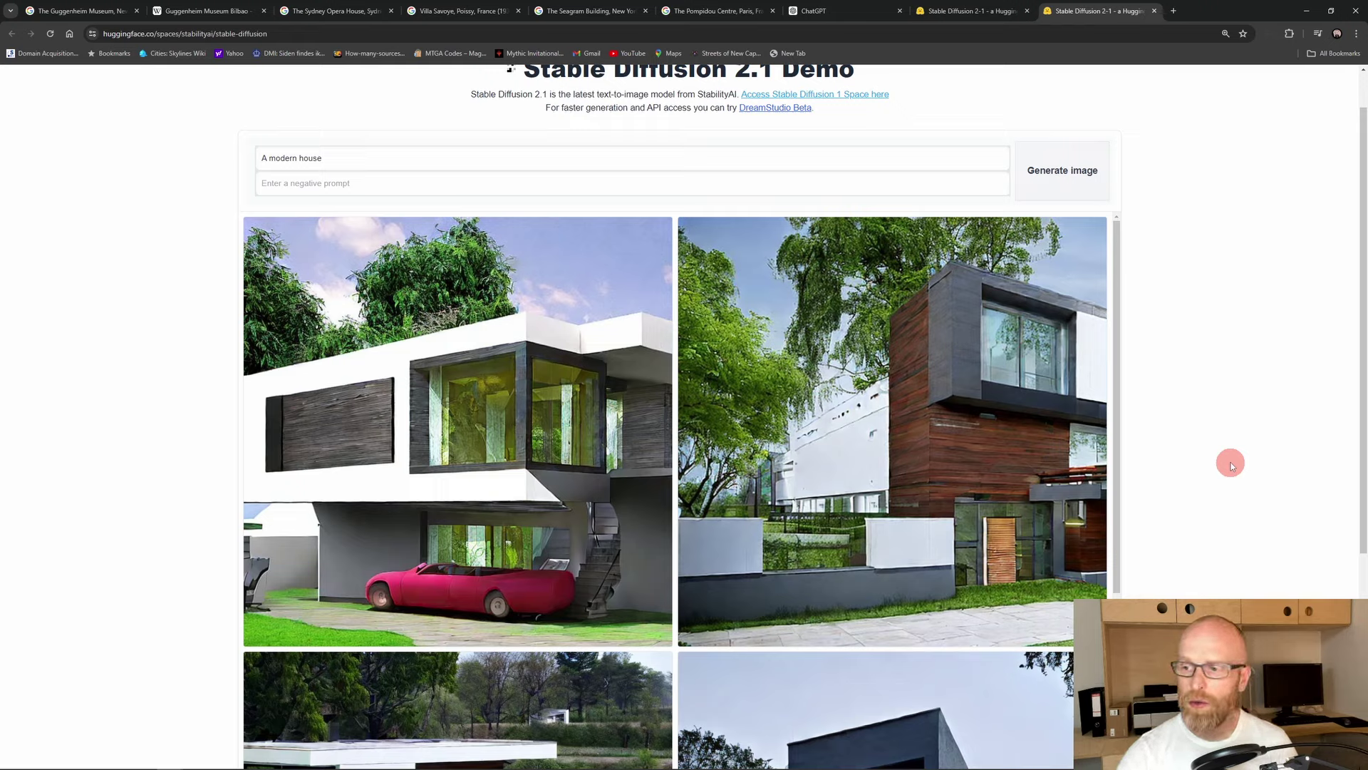
{"action": "left_click", "coordinate": [1306, 11]}
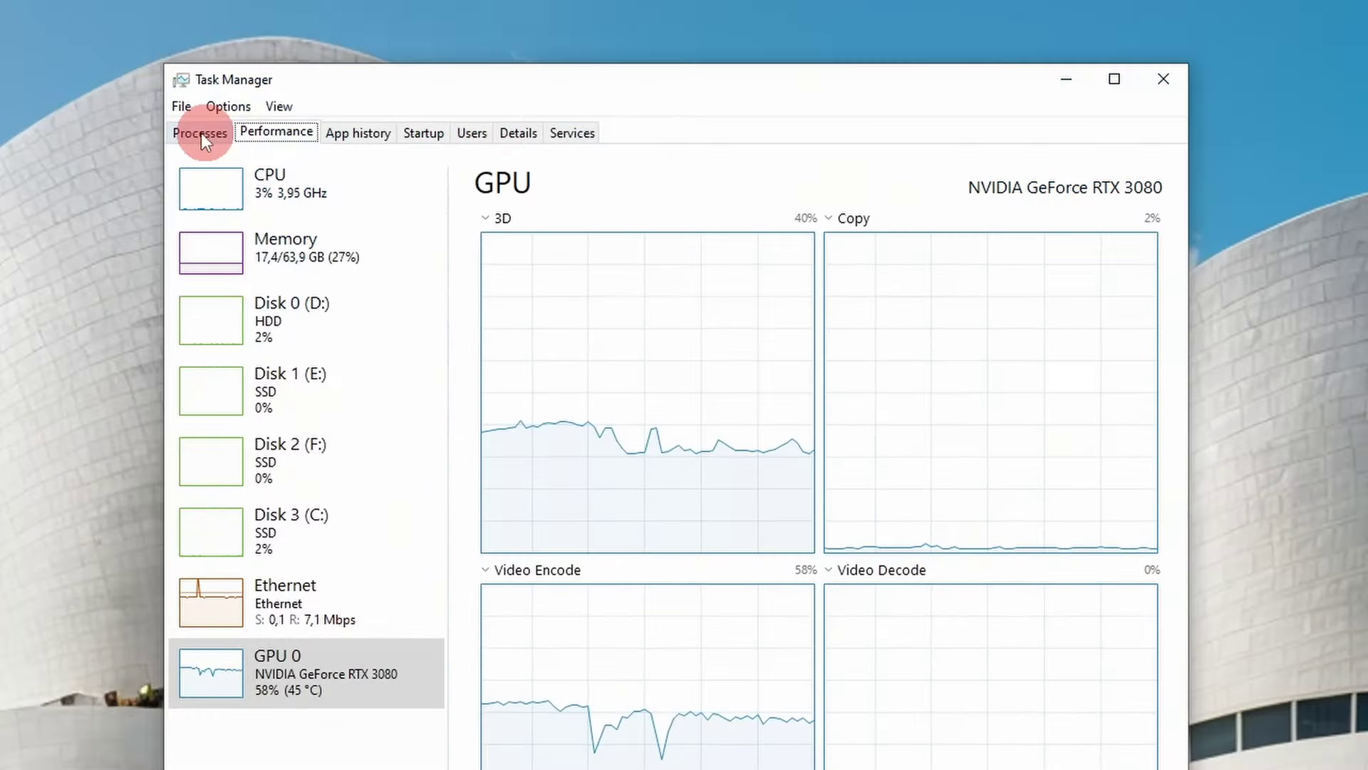
Step: Check the graphics card model and its memory in Task Manager's performance view, and minimize Task Manager
{"action": "left_click", "coordinate": [201, 132]}
{"action": "left_click", "coordinate": [385, 137]}
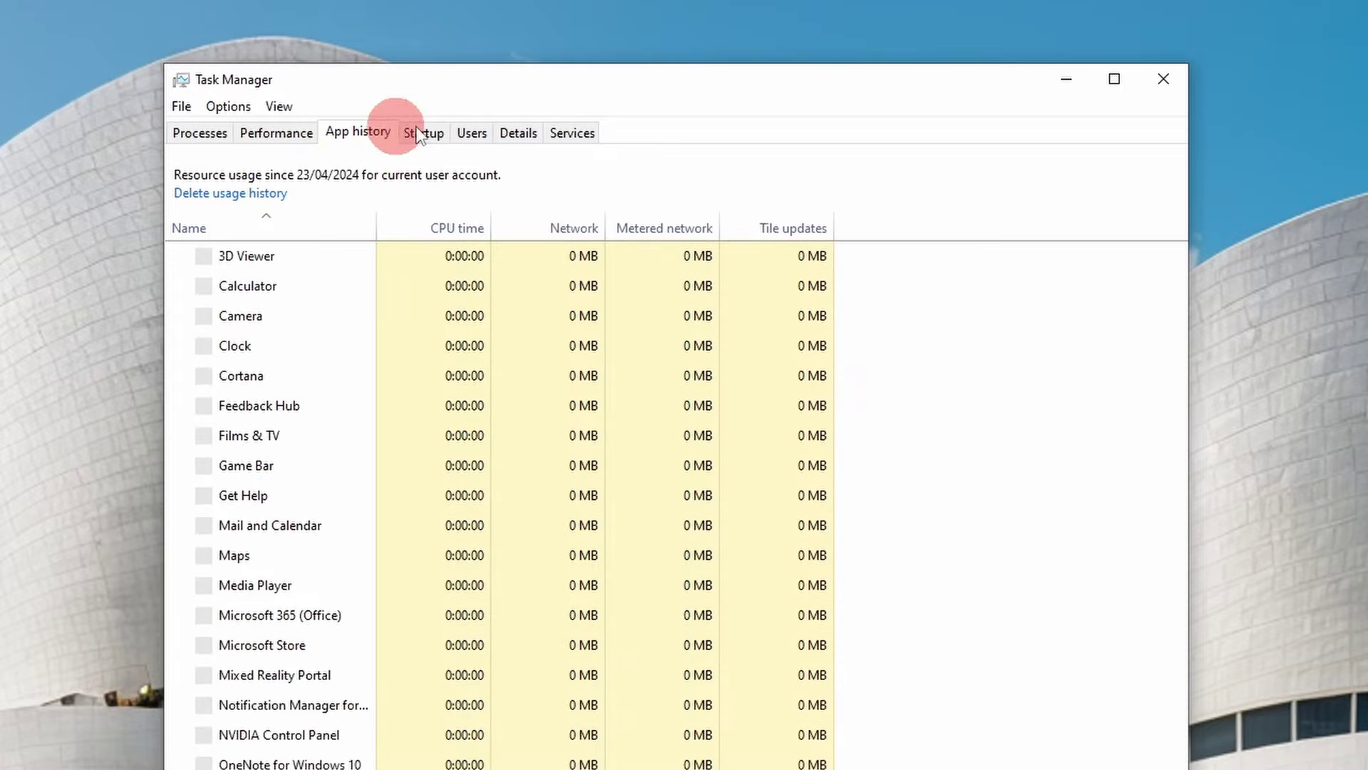
{"action": "left_click", "coordinate": [285, 138]}
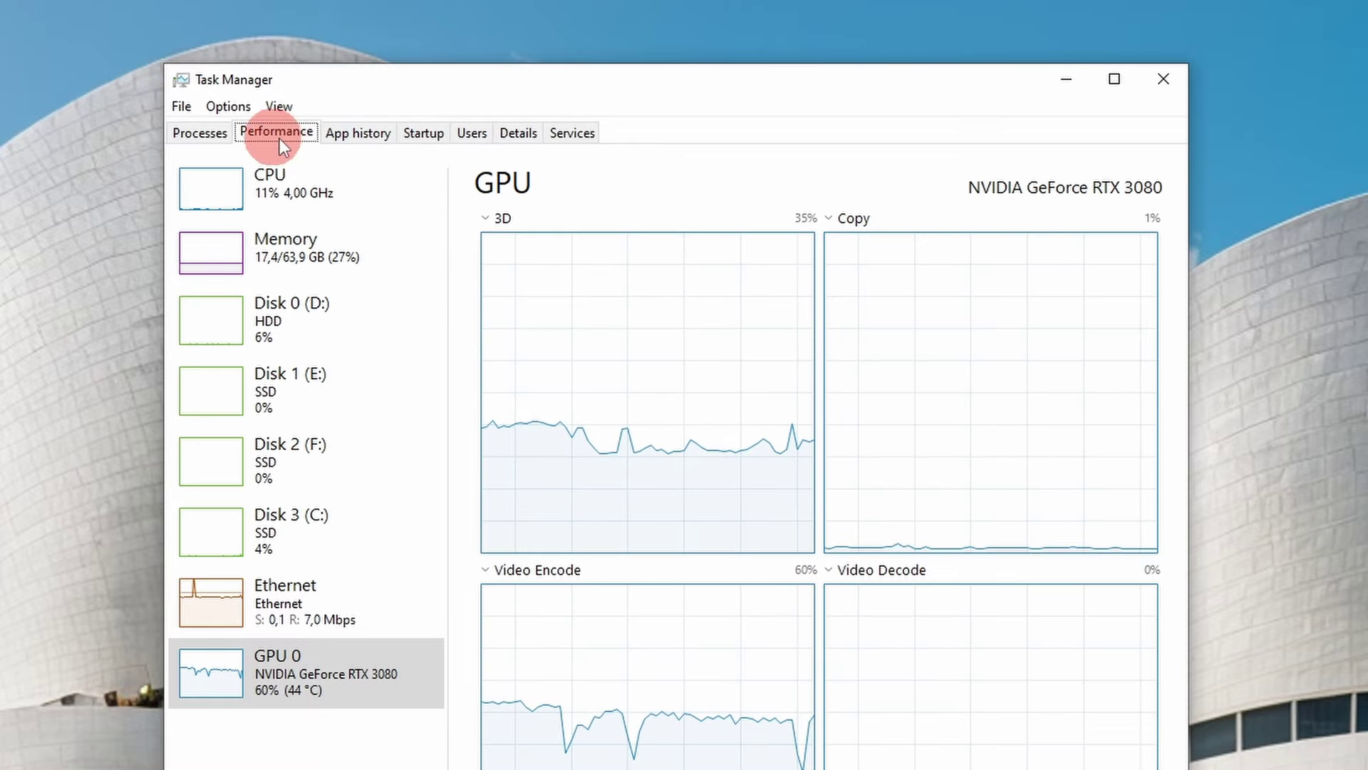
{"action": "left_click", "coordinate": [244, 654]}
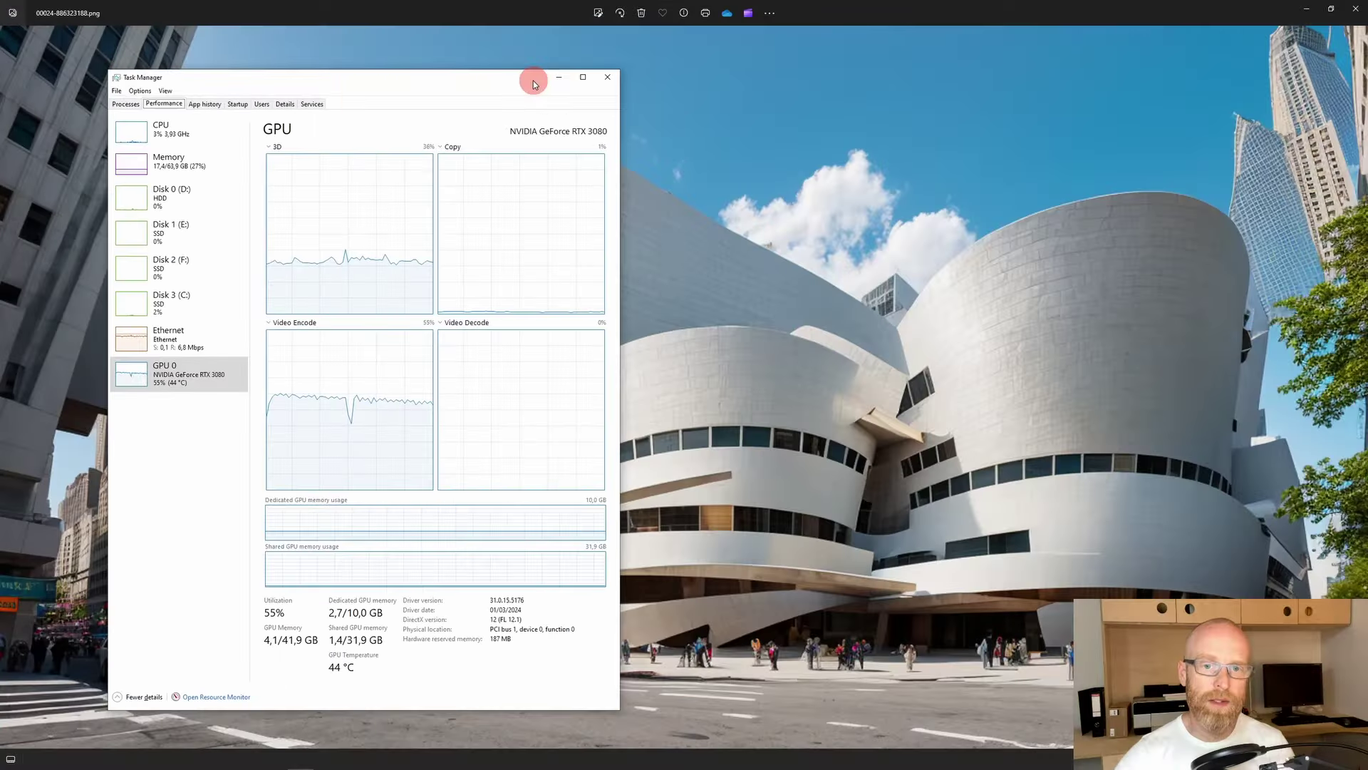
{"action": "left_click", "coordinate": [559, 77]}
{"action": "scroll", "coordinate": [692, 286], "scroll_direction": "up", "scroll_amount": 2}
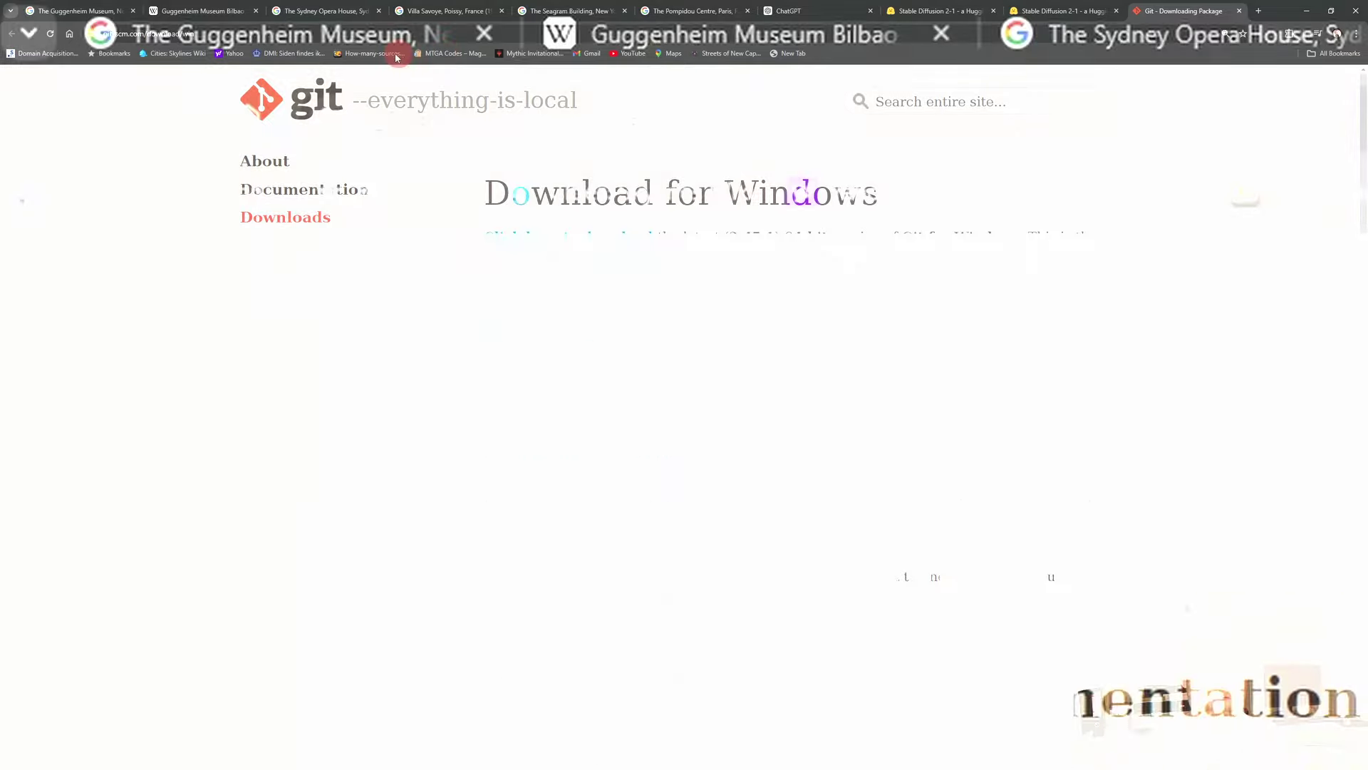
Step: Download the latest 64-bit Git for Windows from git-scm.com/download/win and show the file in its folder
{"action": "left_click", "coordinate": [218, 32]}
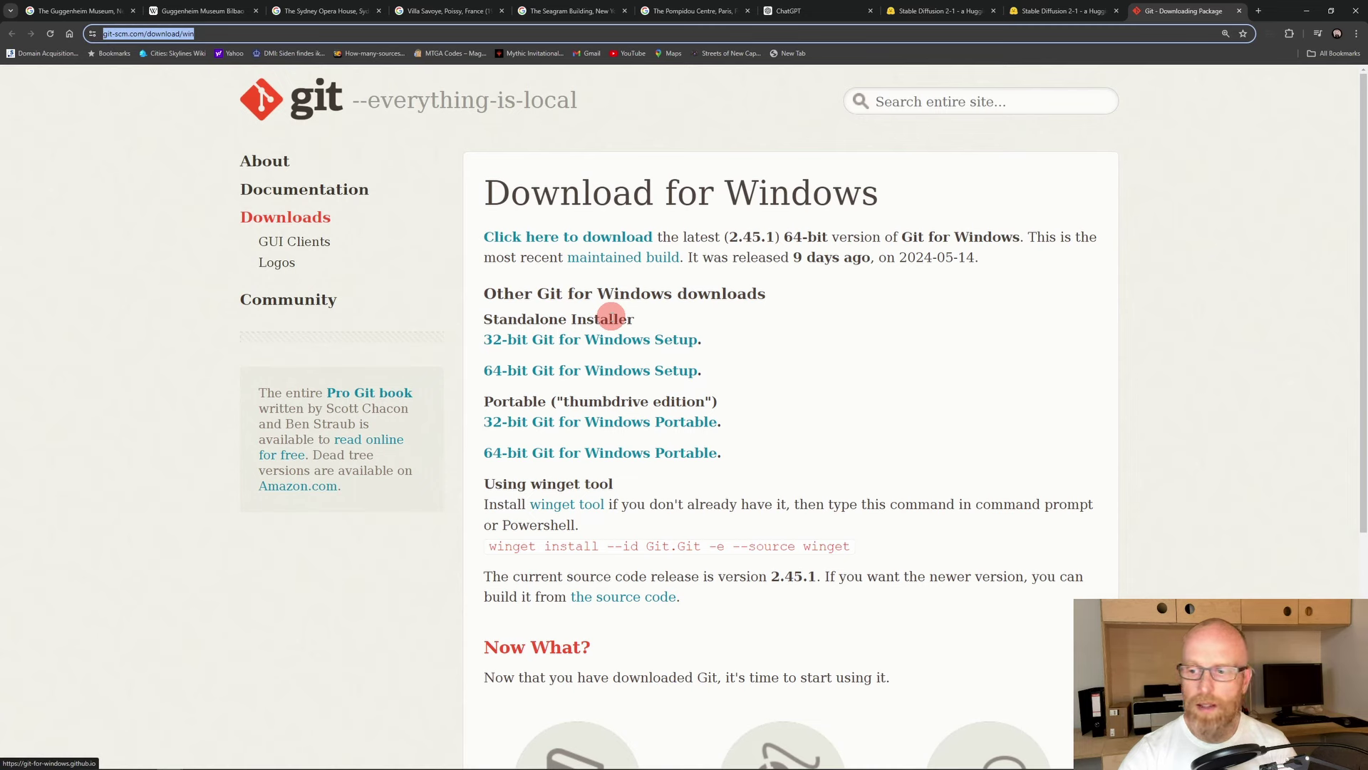
{"action": "left_click", "coordinate": [606, 236]}
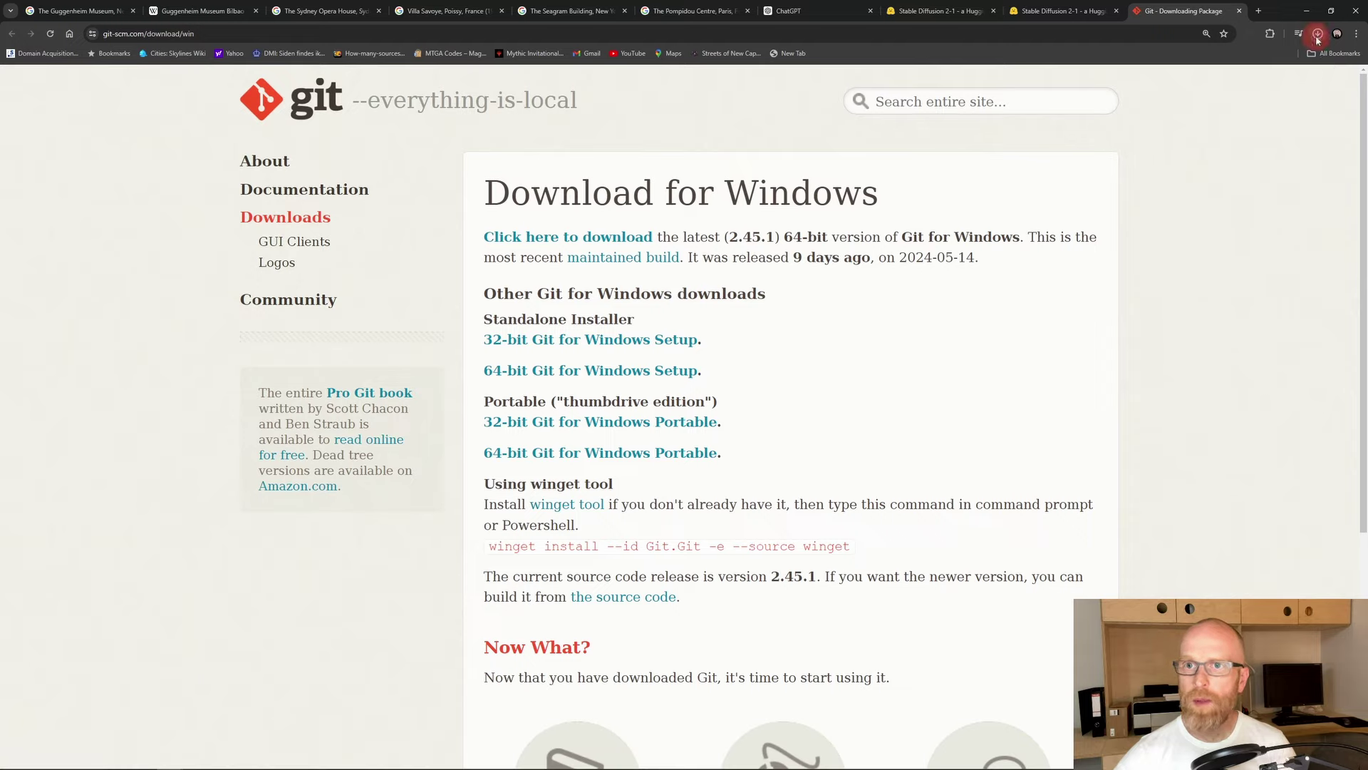
{"action": "left_click", "coordinate": [1318, 34]}
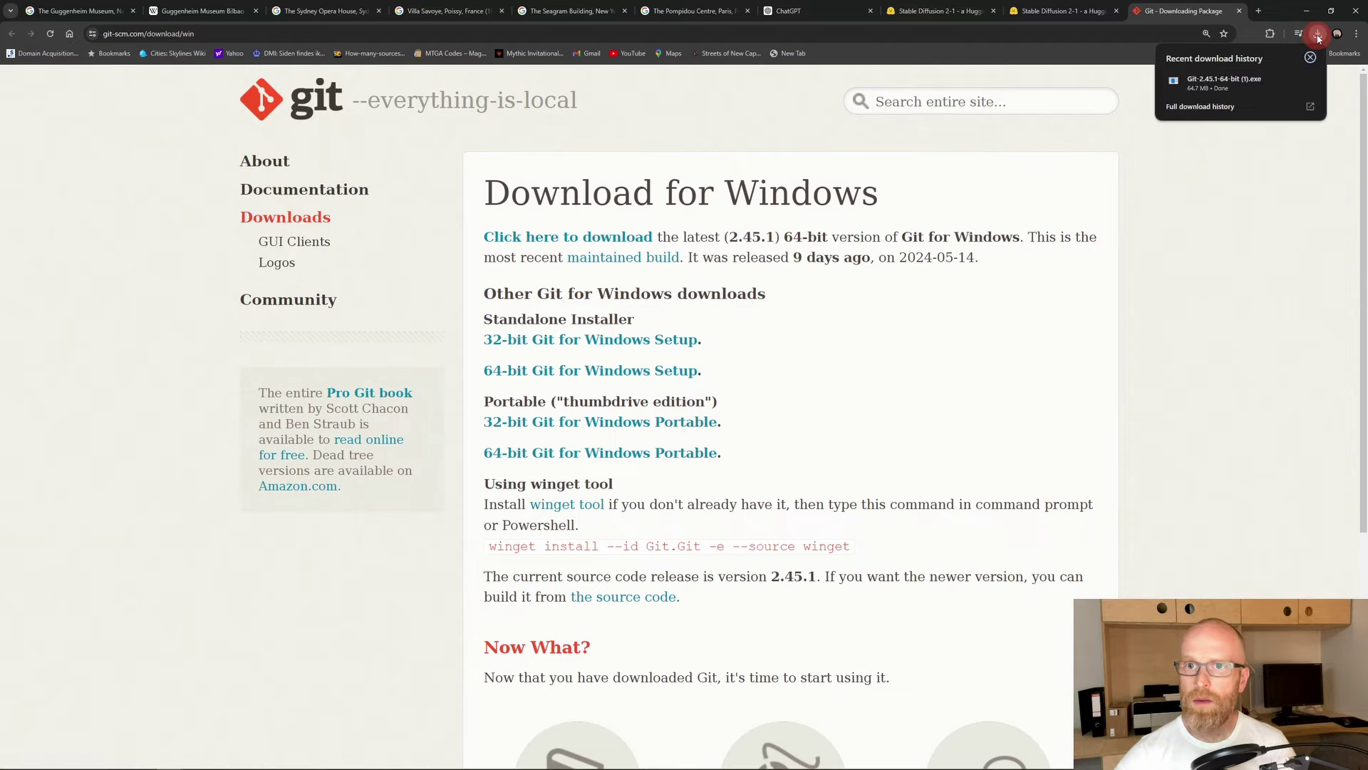
{"action": "left_click", "coordinate": [1247, 79]}
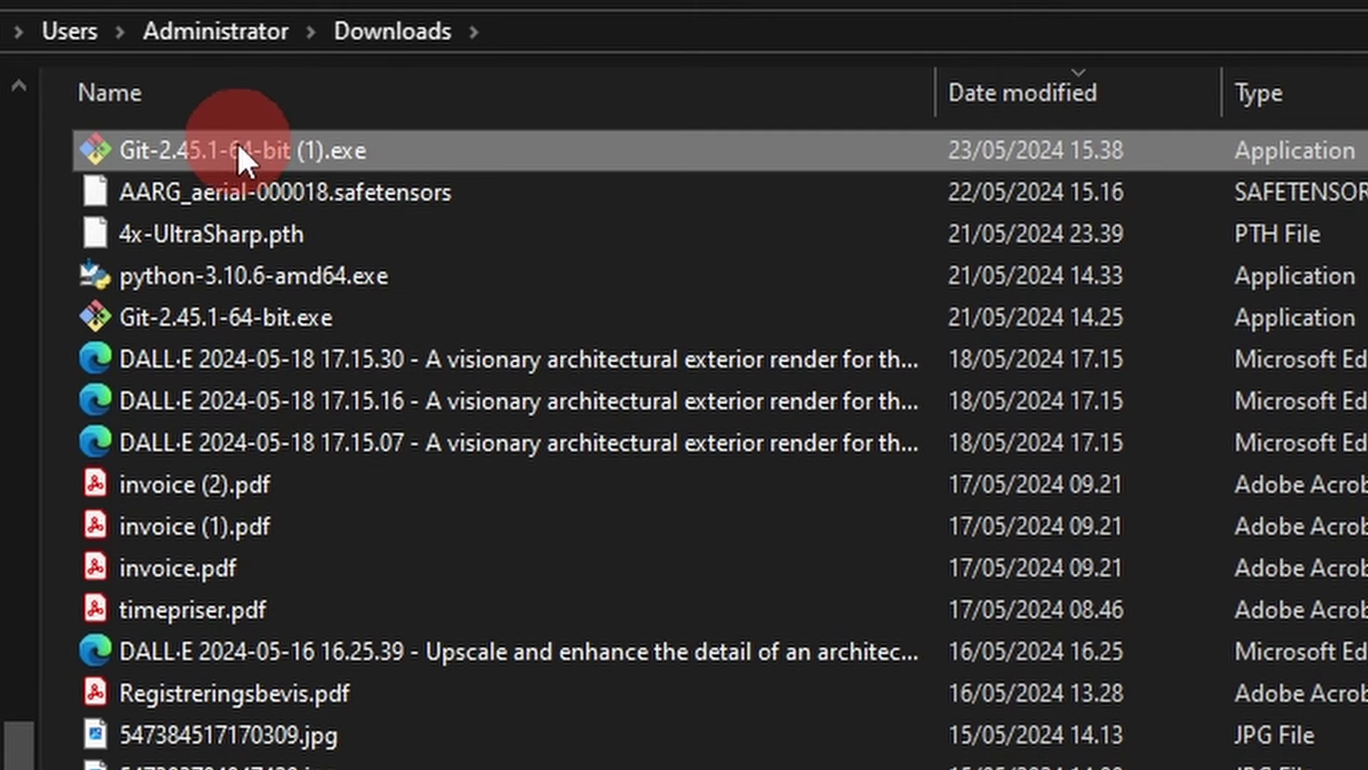
Step: Run the Git-2.45.1-64-bit (1).exe installer, continue past the license, and review the components selected for installation
{"action": "double_click", "coordinate": [237, 149]}
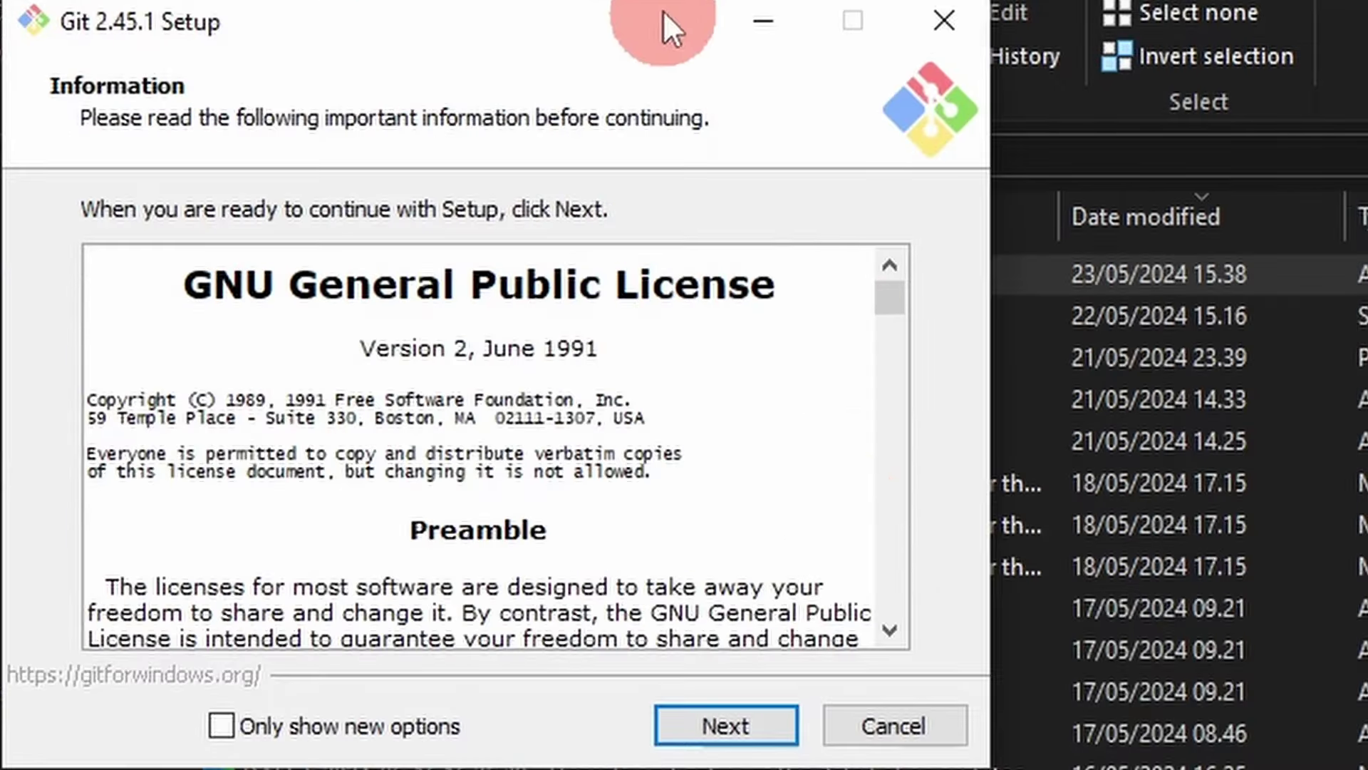
{"action": "left_click", "coordinate": [730, 738]}
{"action": "scroll", "coordinate": [142, 492], "scroll_direction": "down", "scroll_amount": 1}
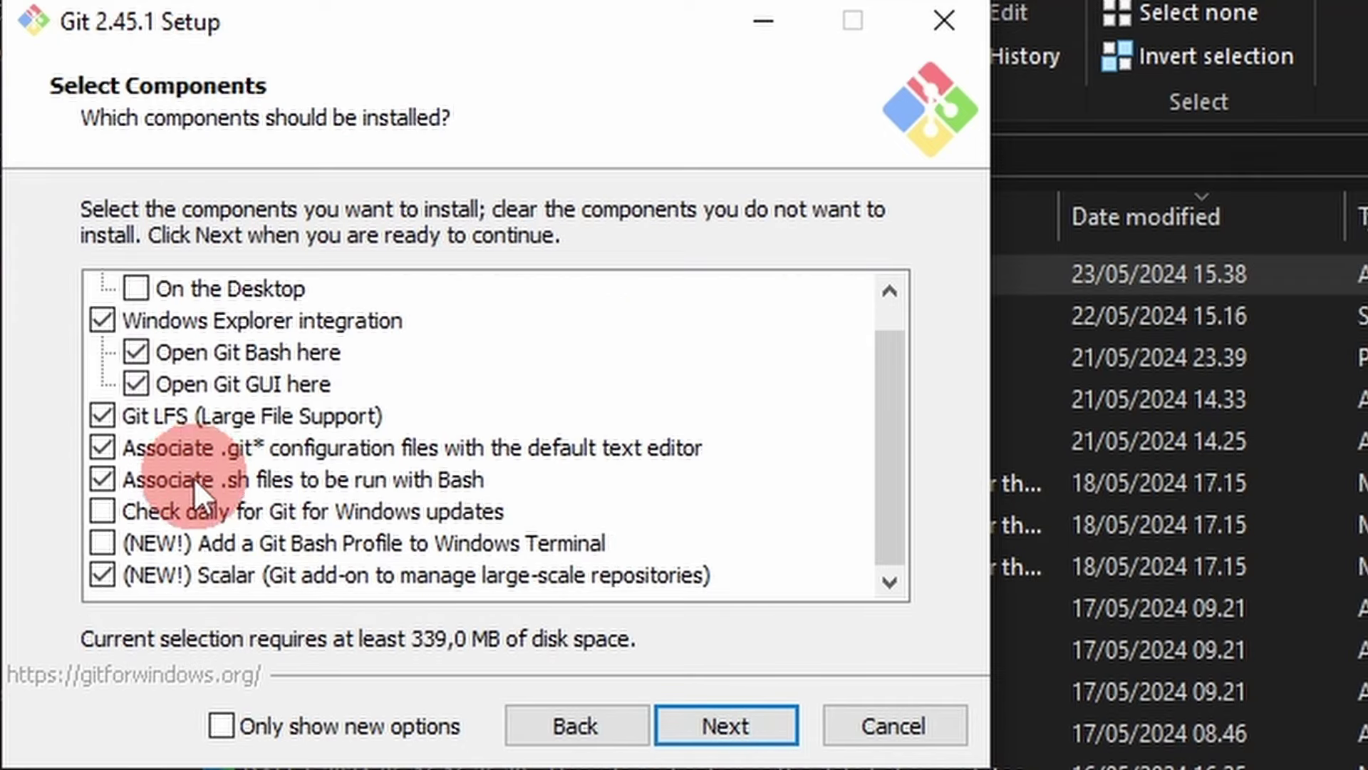
{"action": "scroll", "coordinate": [901, 449], "scroll_direction": "up", "scroll_amount": 1}
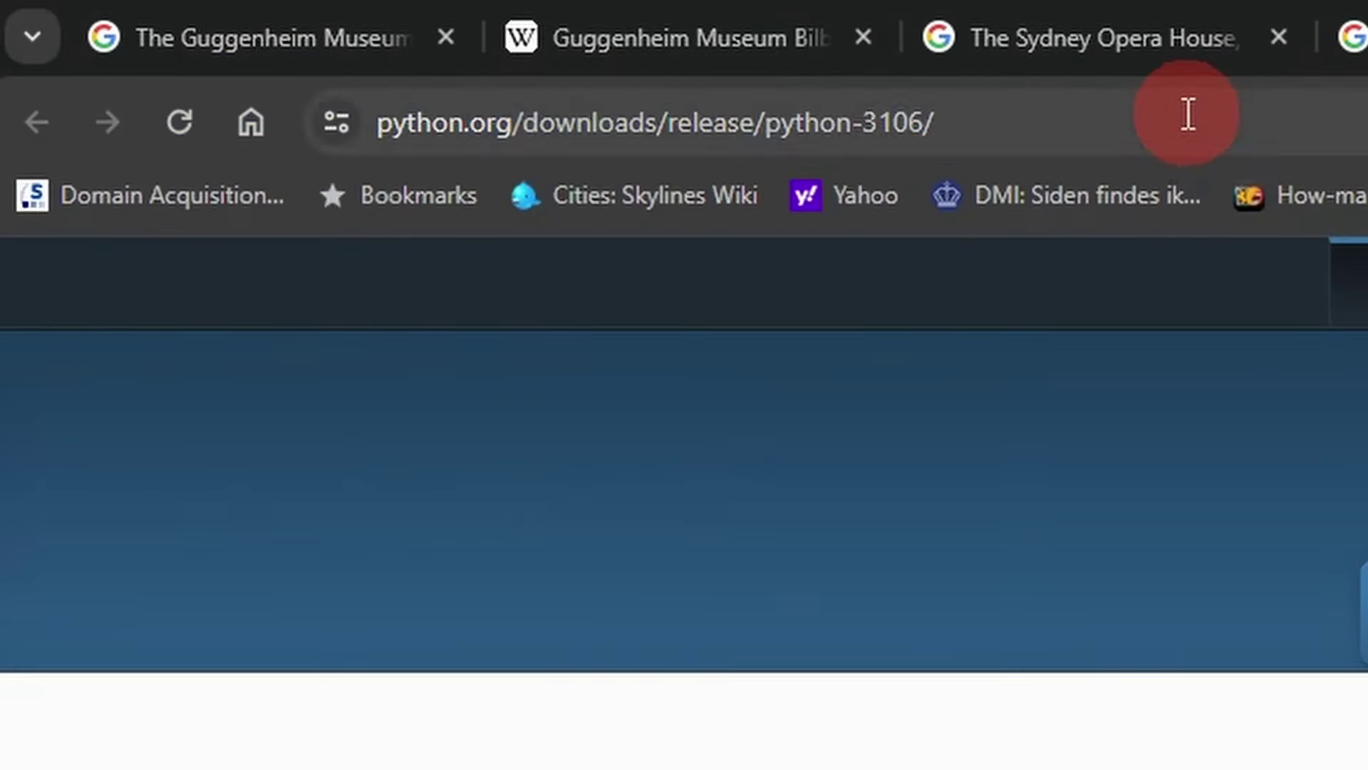
Step: Download the 64-bit Windows installer for Python 3.10.6 from its python.org release page
{"action": "left_click", "coordinate": [314, 31]}
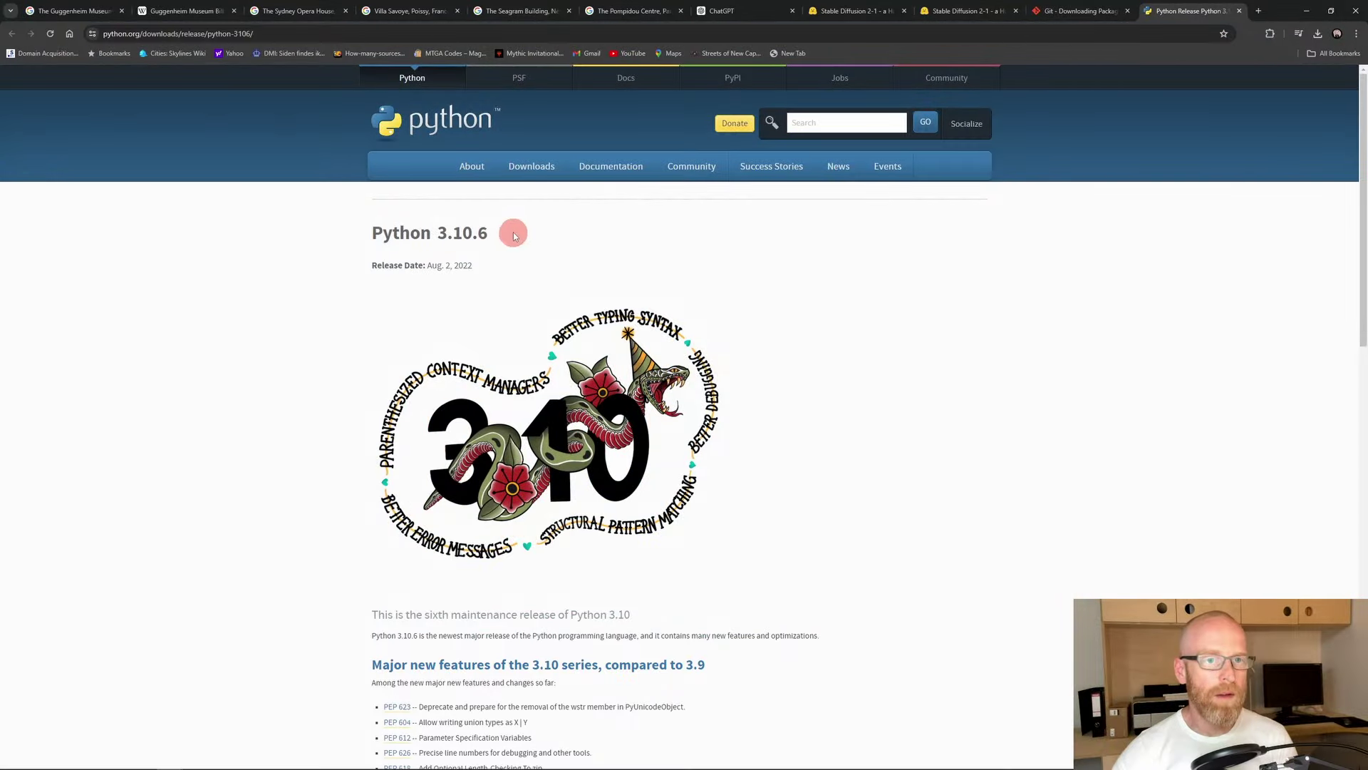
{"action": "left_click_drag", "start_coordinate": [513, 232], "coordinate": [360, 232]}
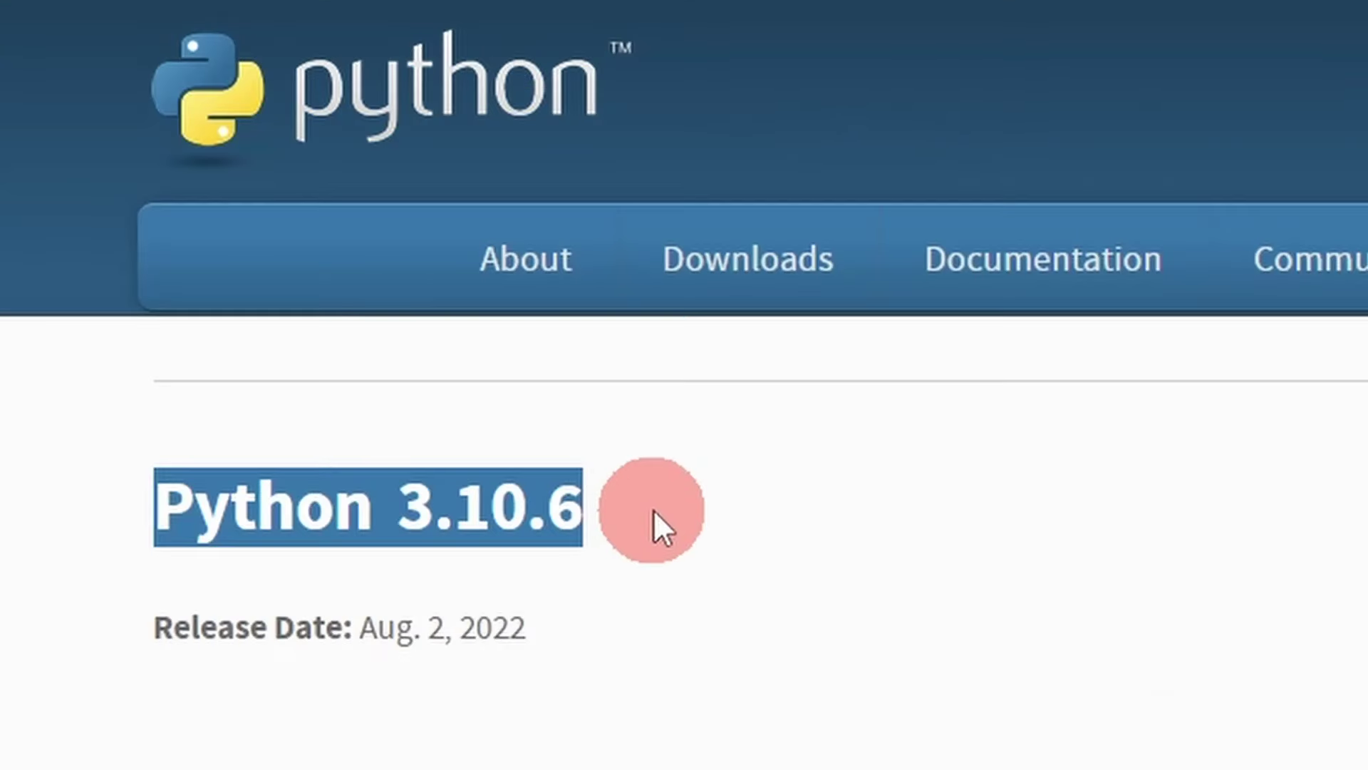
{"action": "left_click", "coordinate": [695, 509]}
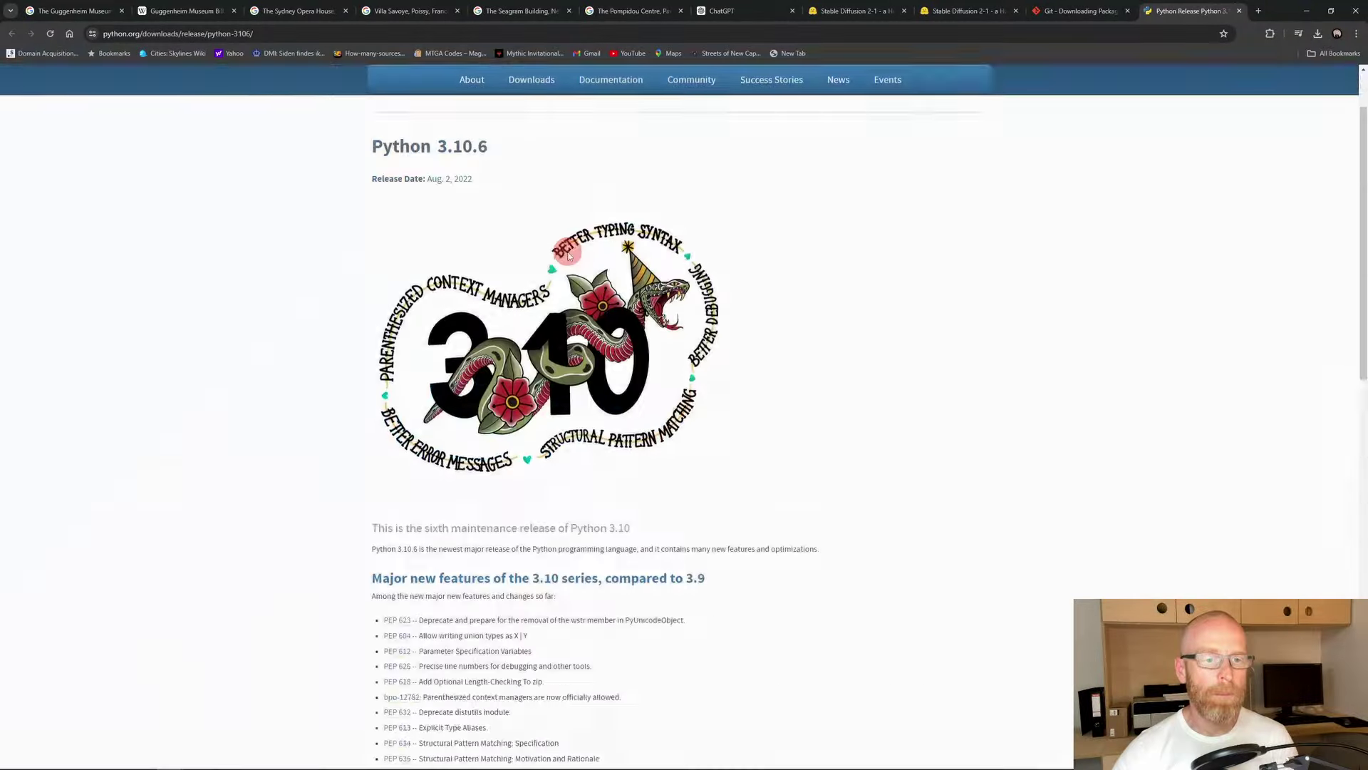
{"action": "scroll", "coordinate": [666, 314], "scroll_direction": "down", "scroll_amount": 15}
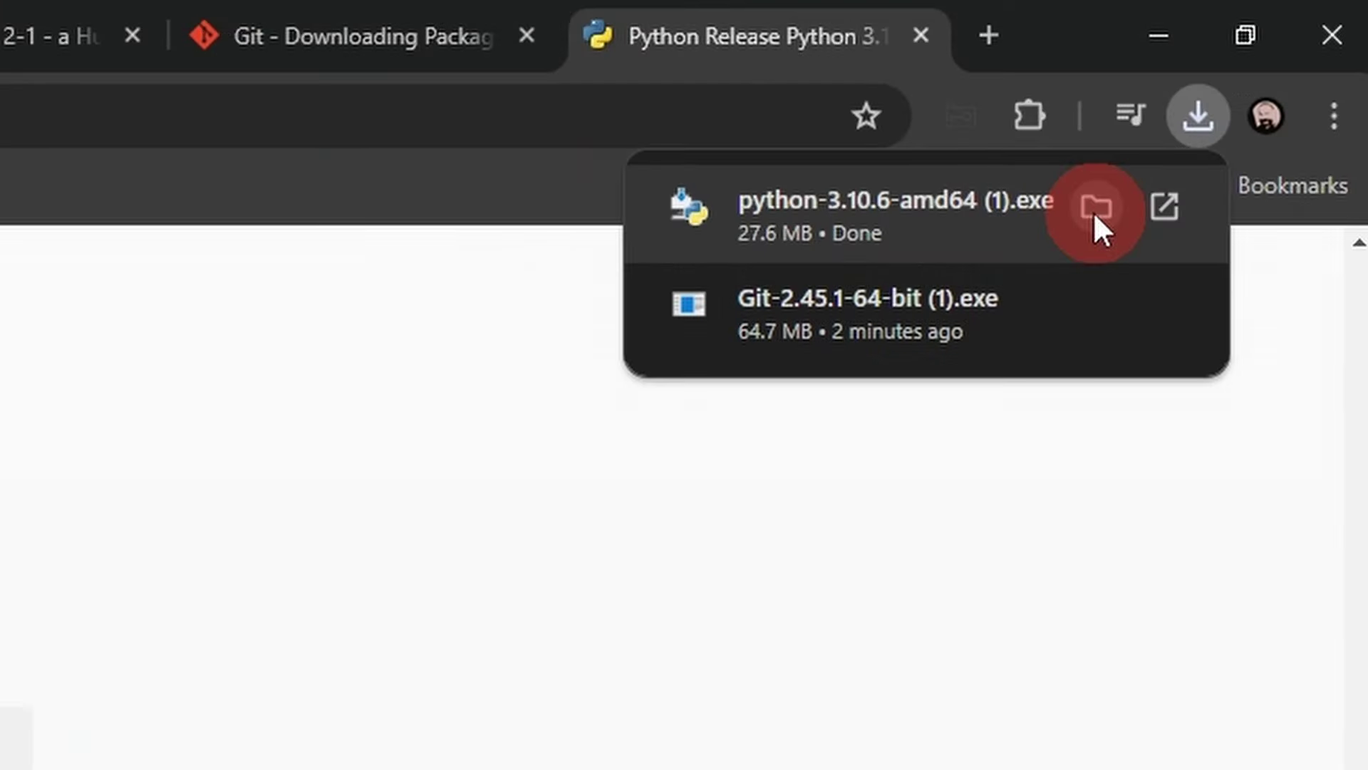
Step: Run python-3.10.6-amd64 (1).exe from its download folder and minimize the Downloads window
{"action": "left_click", "coordinate": [1288, 60]}
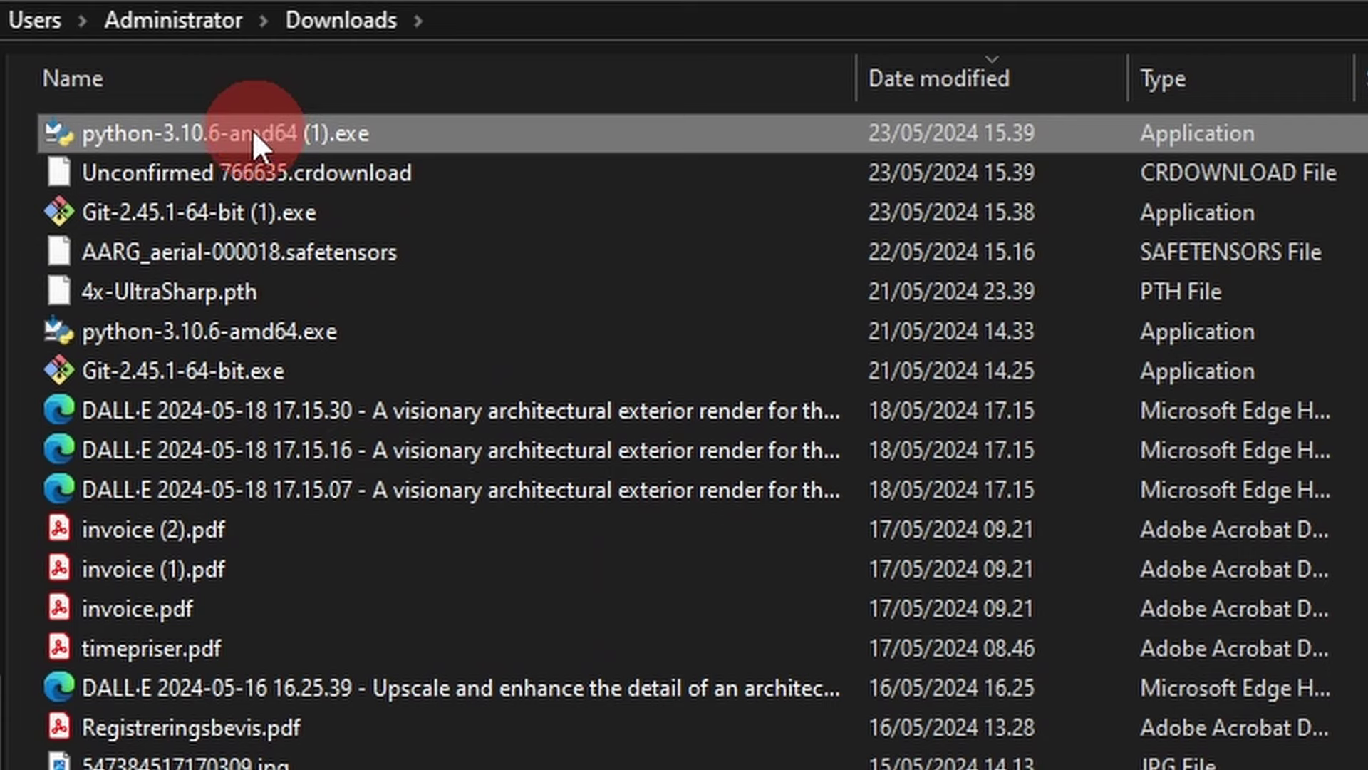
{"action": "double_click", "coordinate": [252, 129]}
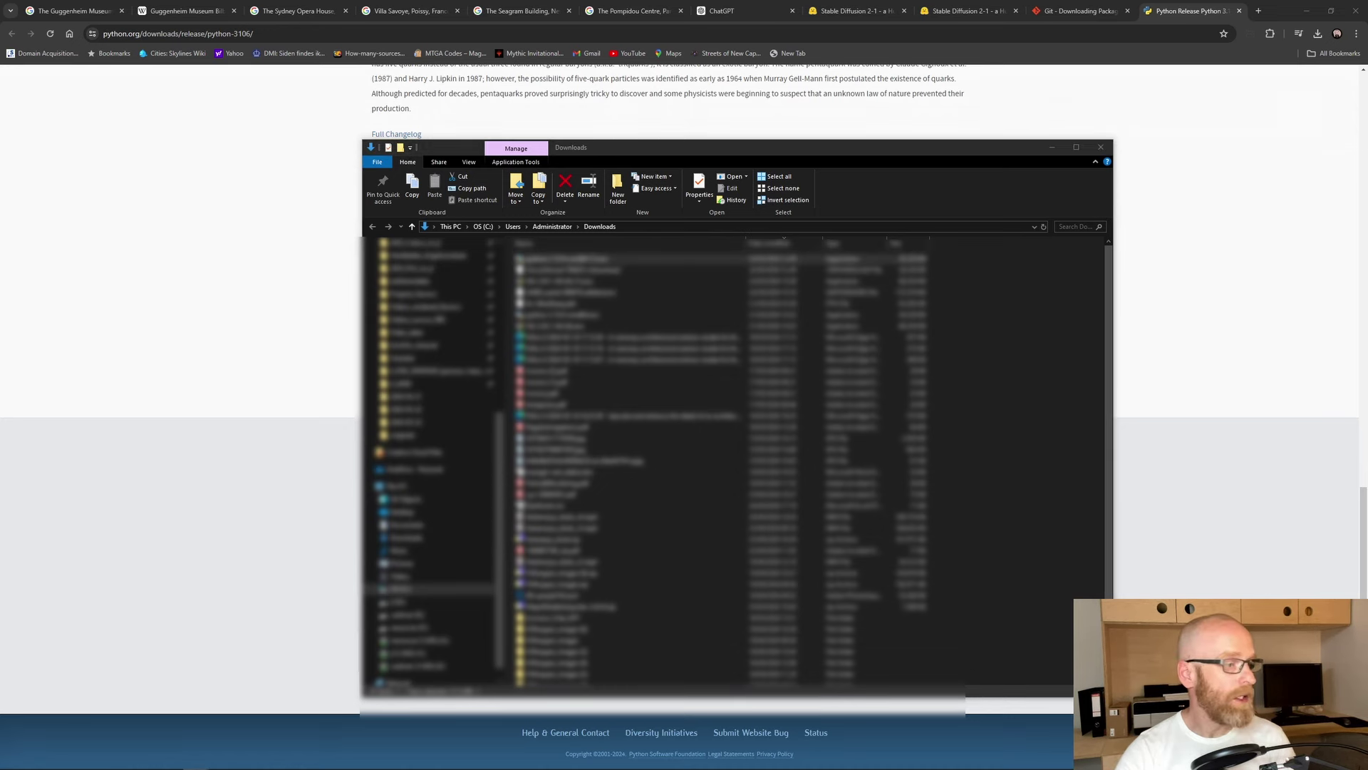
{"action": "left_click", "coordinate": [1053, 148]}
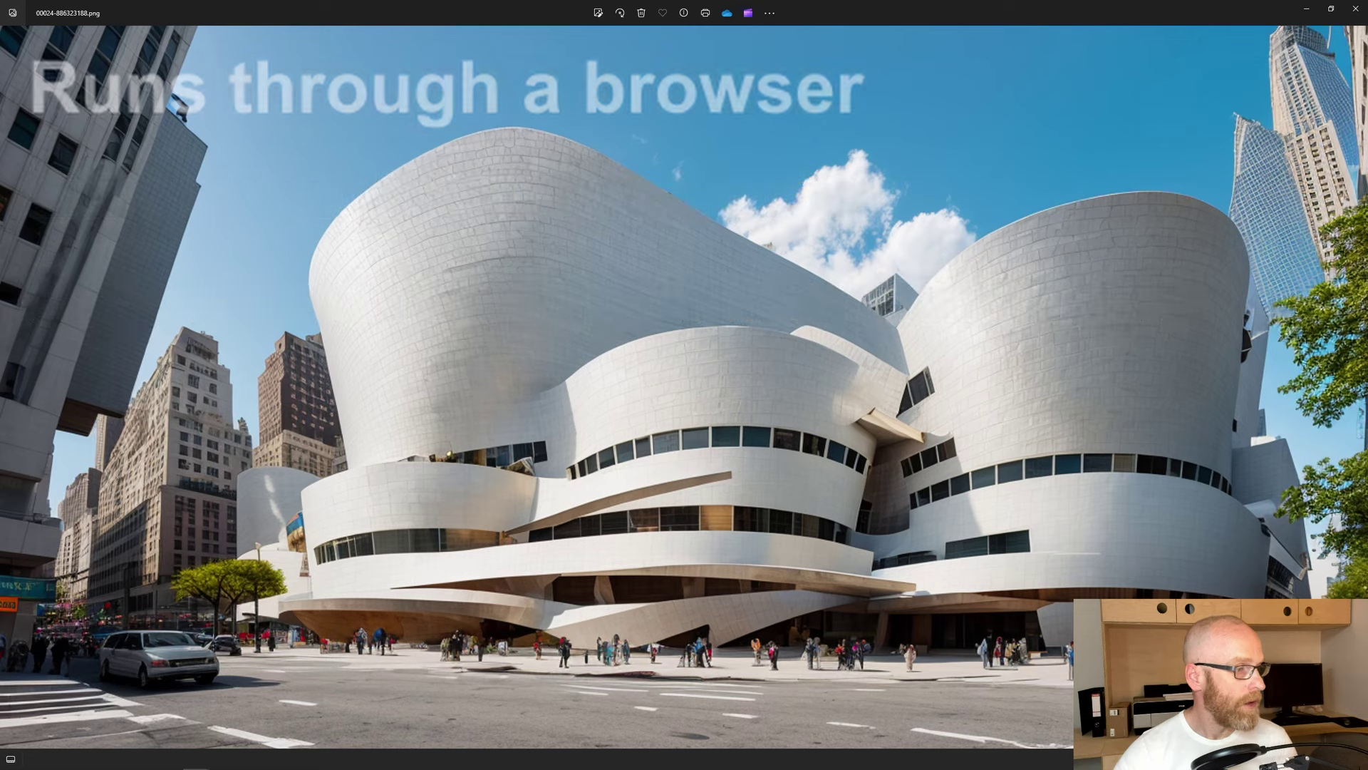
Step: Bring up the Downloads window in File Explorer and navigate to the root of the D: drive
{"action": "mouse_move", "coordinate": [163, 764]}
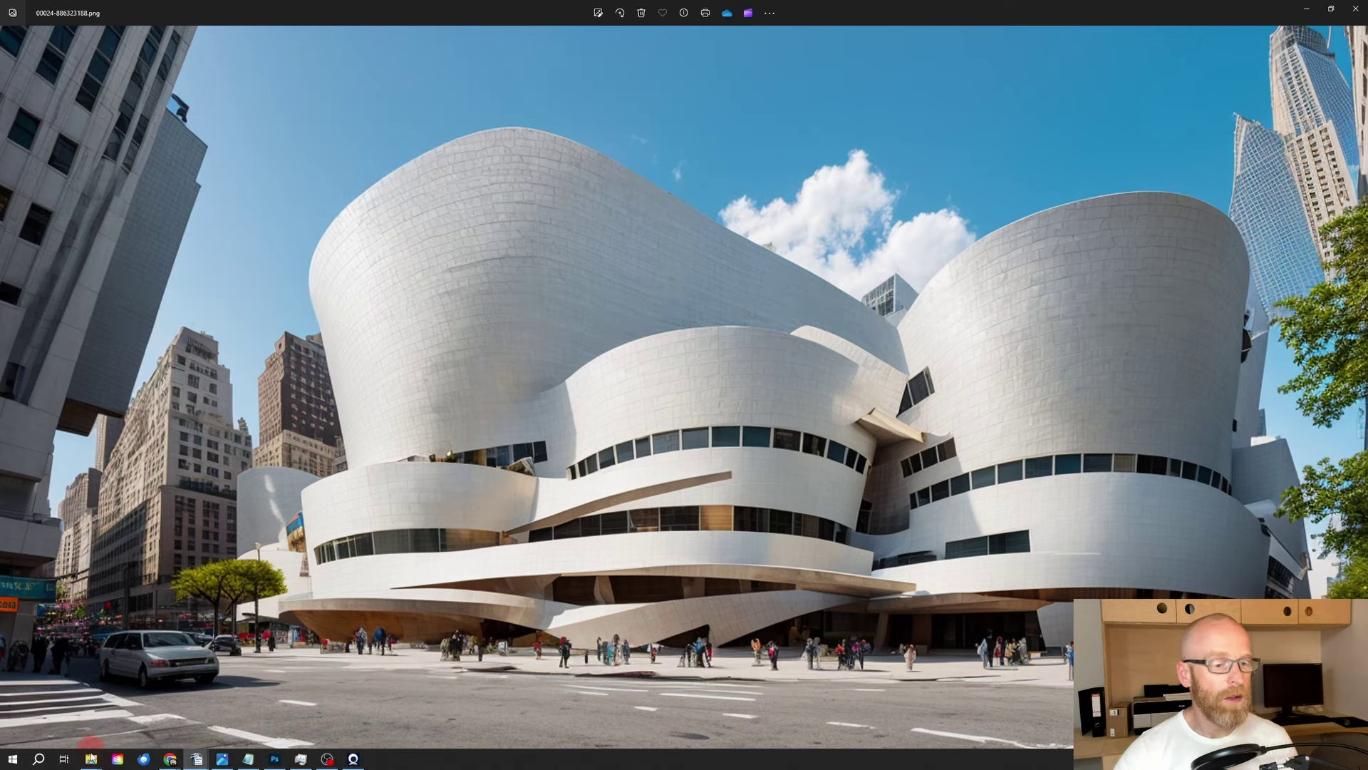
{"action": "left_click", "coordinate": [92, 761]}
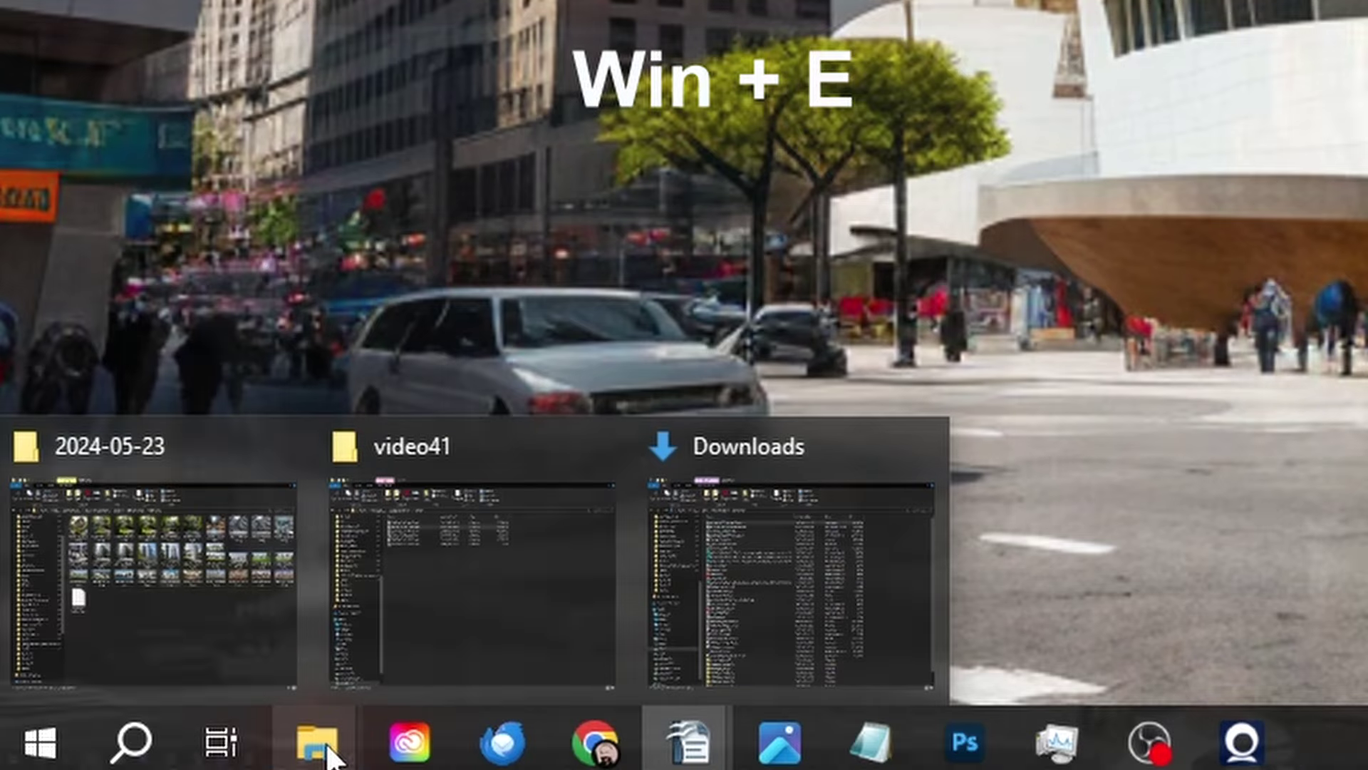
{"action": "left_click", "coordinate": [791, 577]}
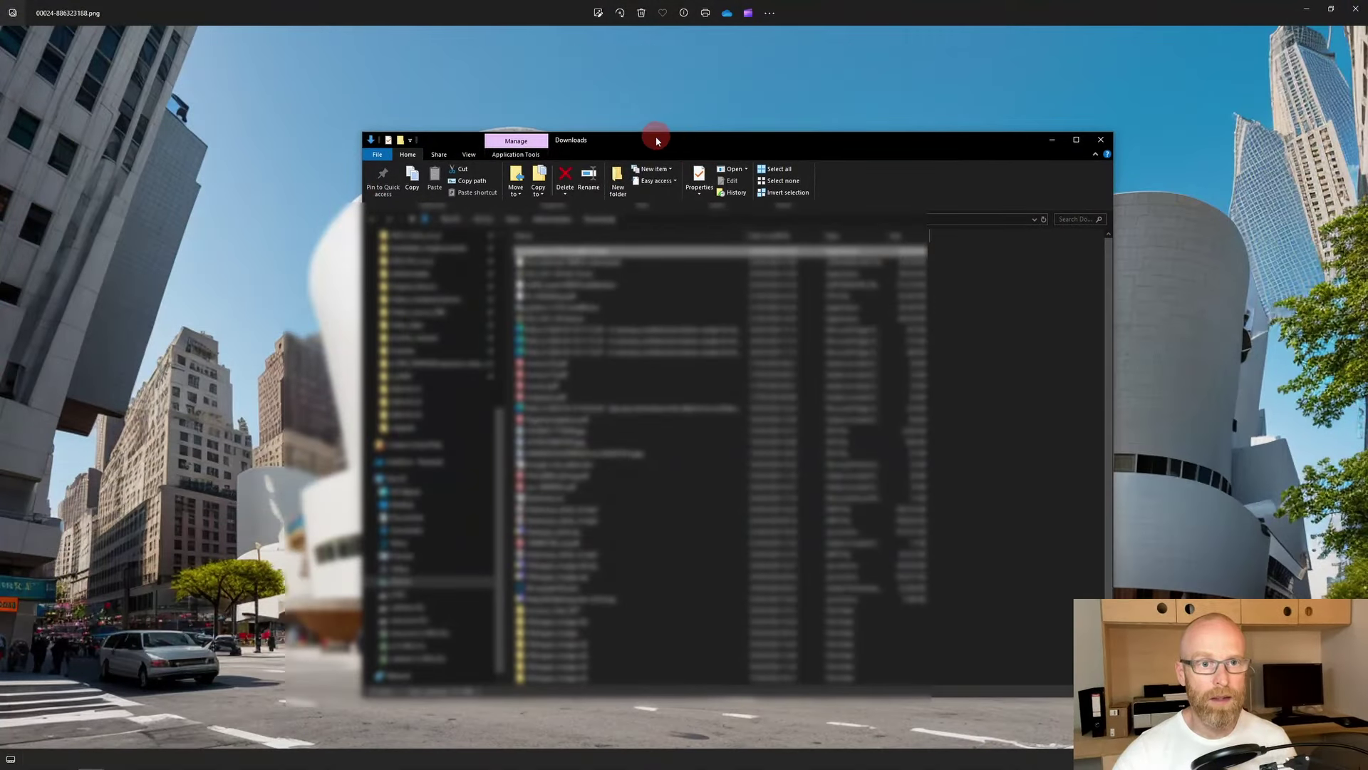
{"action": "left_click_drag", "start_coordinate": [656, 140], "coordinate": [597, 129]}
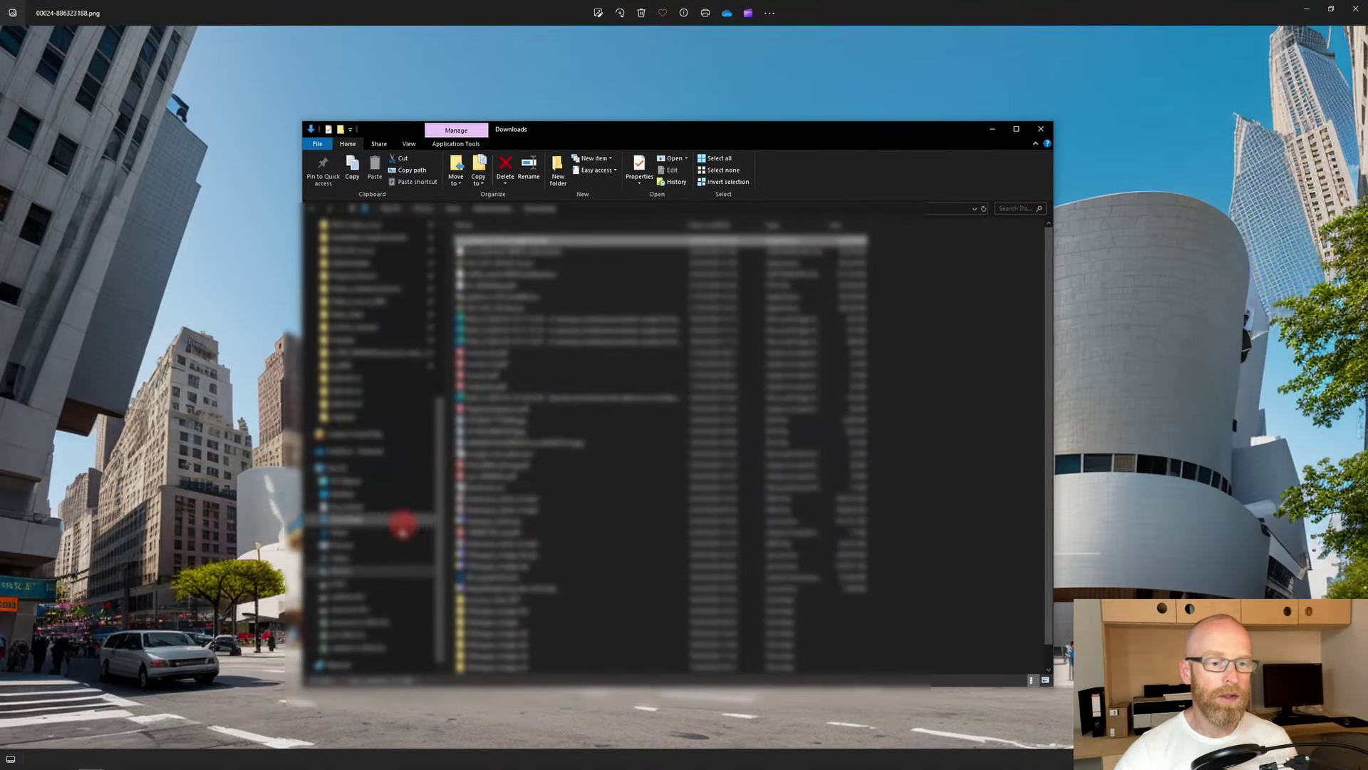
{"action": "scroll", "coordinate": [397, 563], "scroll_direction": "down", "scroll_amount": 1}
{"action": "left_click", "coordinate": [371, 456]}
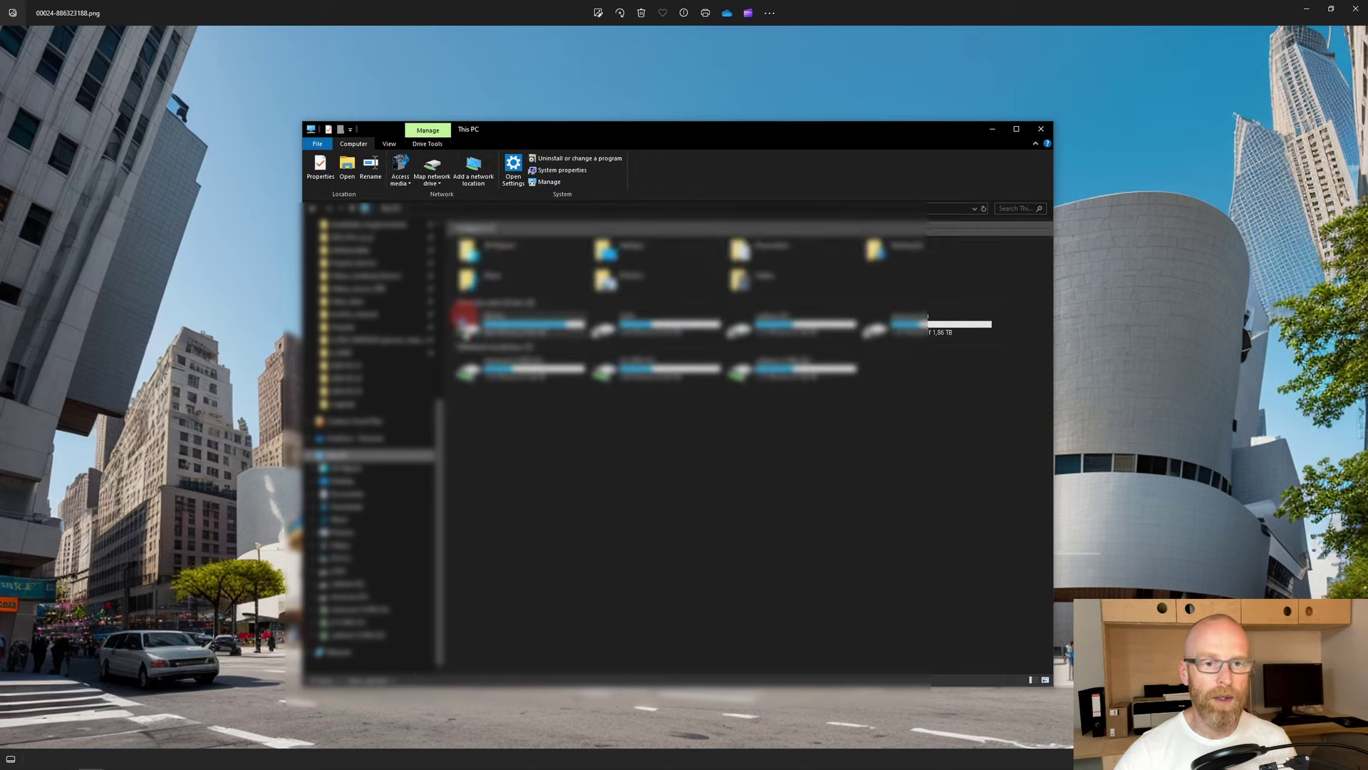
{"action": "double_click", "coordinate": [656, 322]}
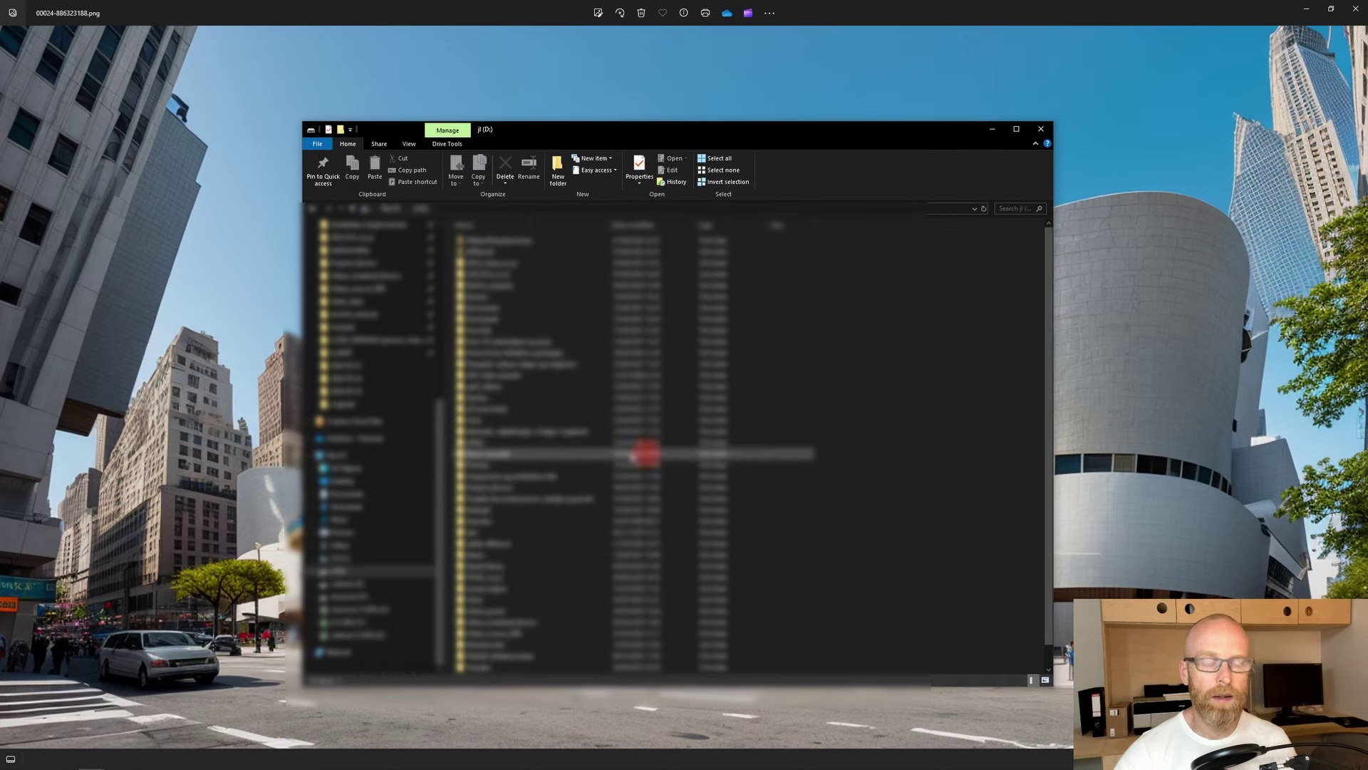
Step: Create a new folder in the root of the D: drive and try naming it stable-diffusion
{"action": "right_click", "coordinate": [884, 364]}
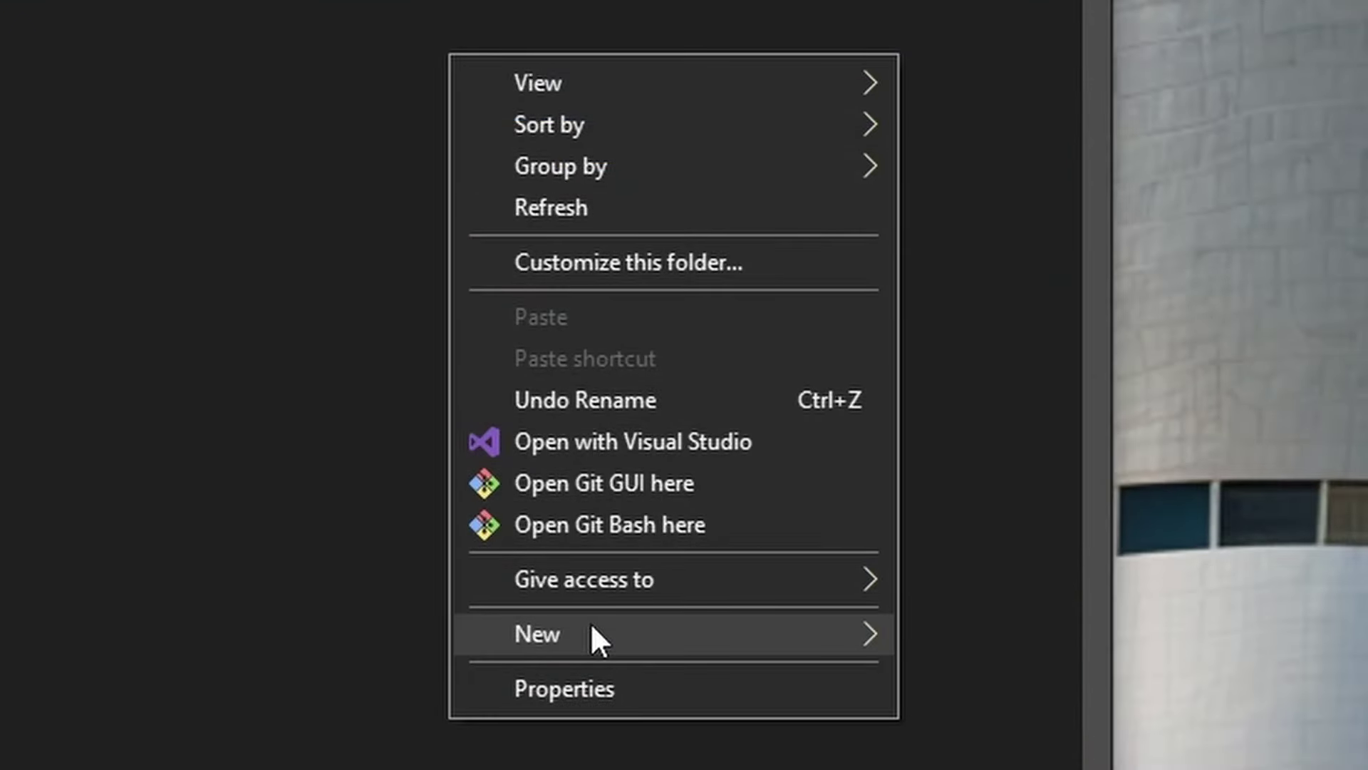
{"action": "mouse_move", "coordinate": [592, 625]}
{"action": "left_click", "coordinate": [987, 646]}
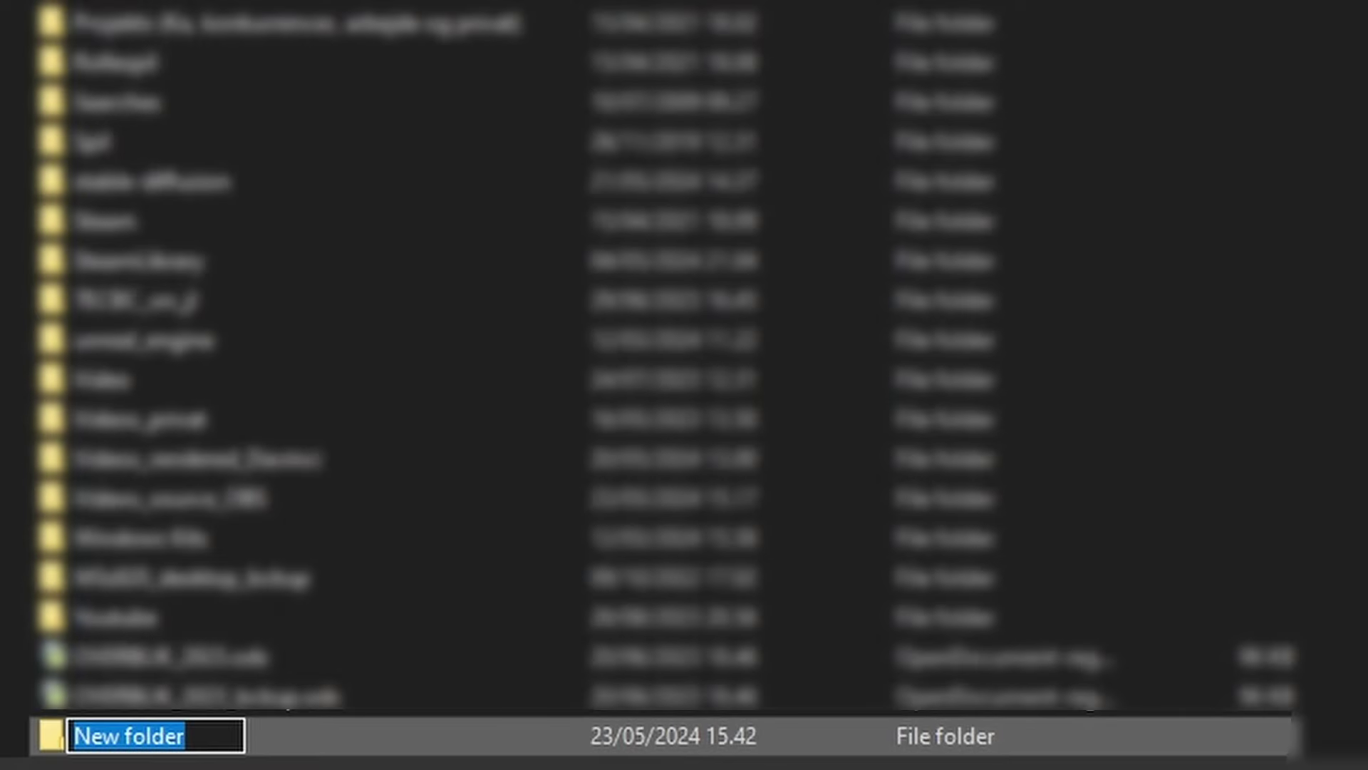
{"action": "type", "text": "stable-dif"}
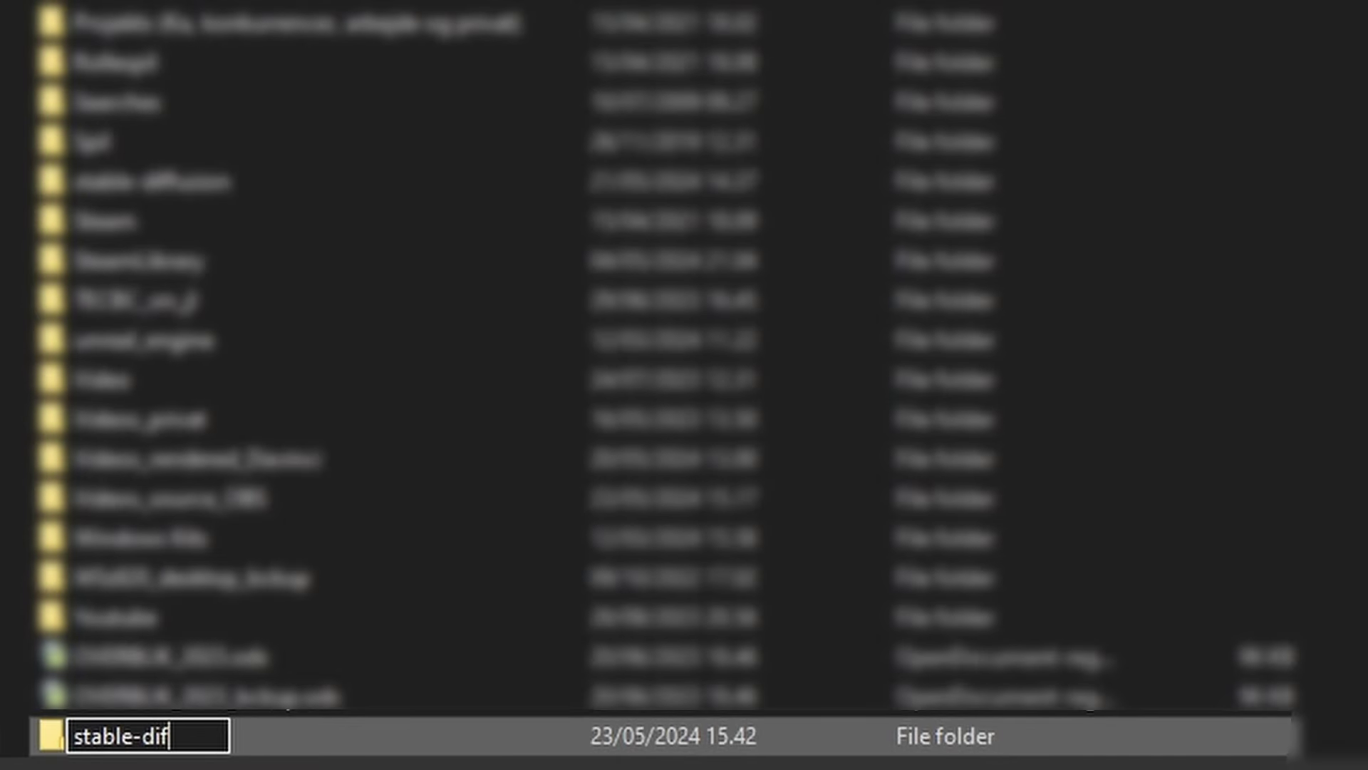
{"action": "type", "text": "fusion"}
{"action": "key", "text": "ctrl+a"}
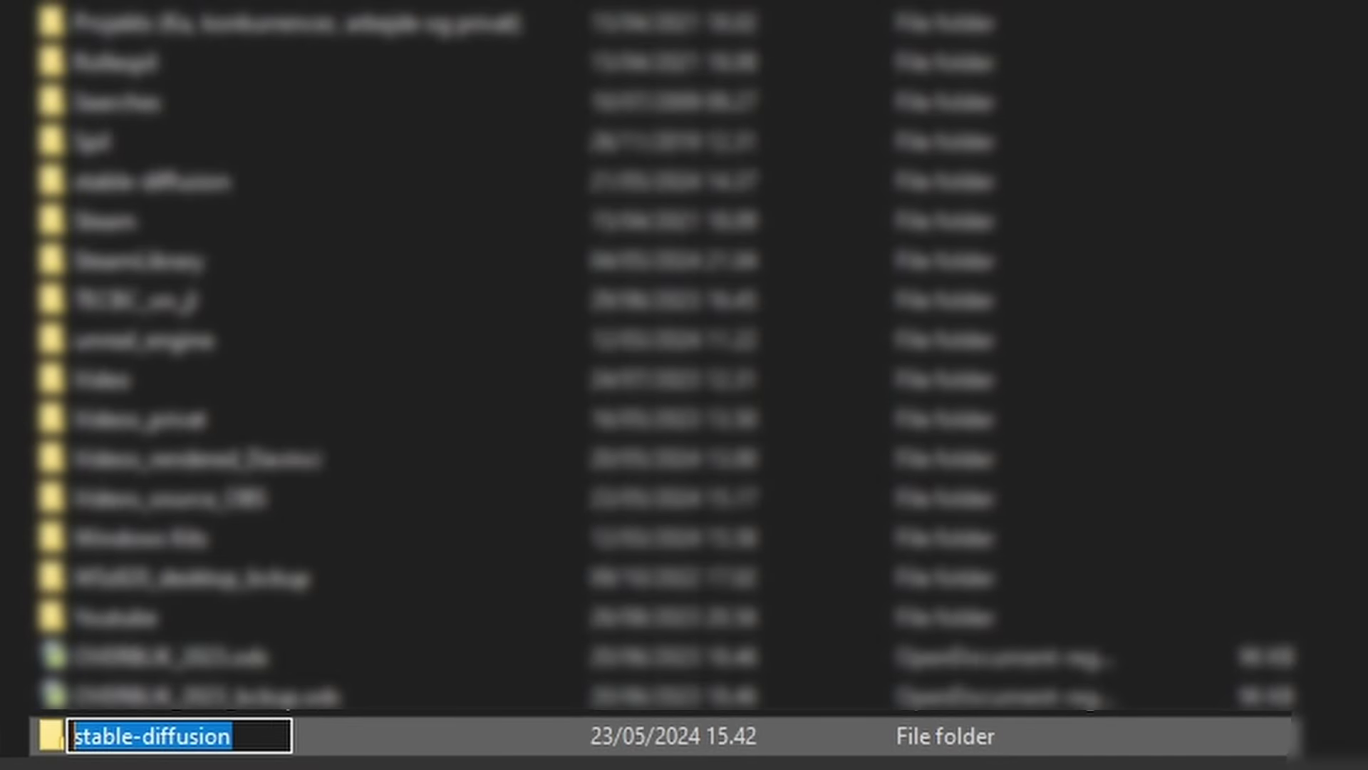
{"action": "key", "text": "Escape"}
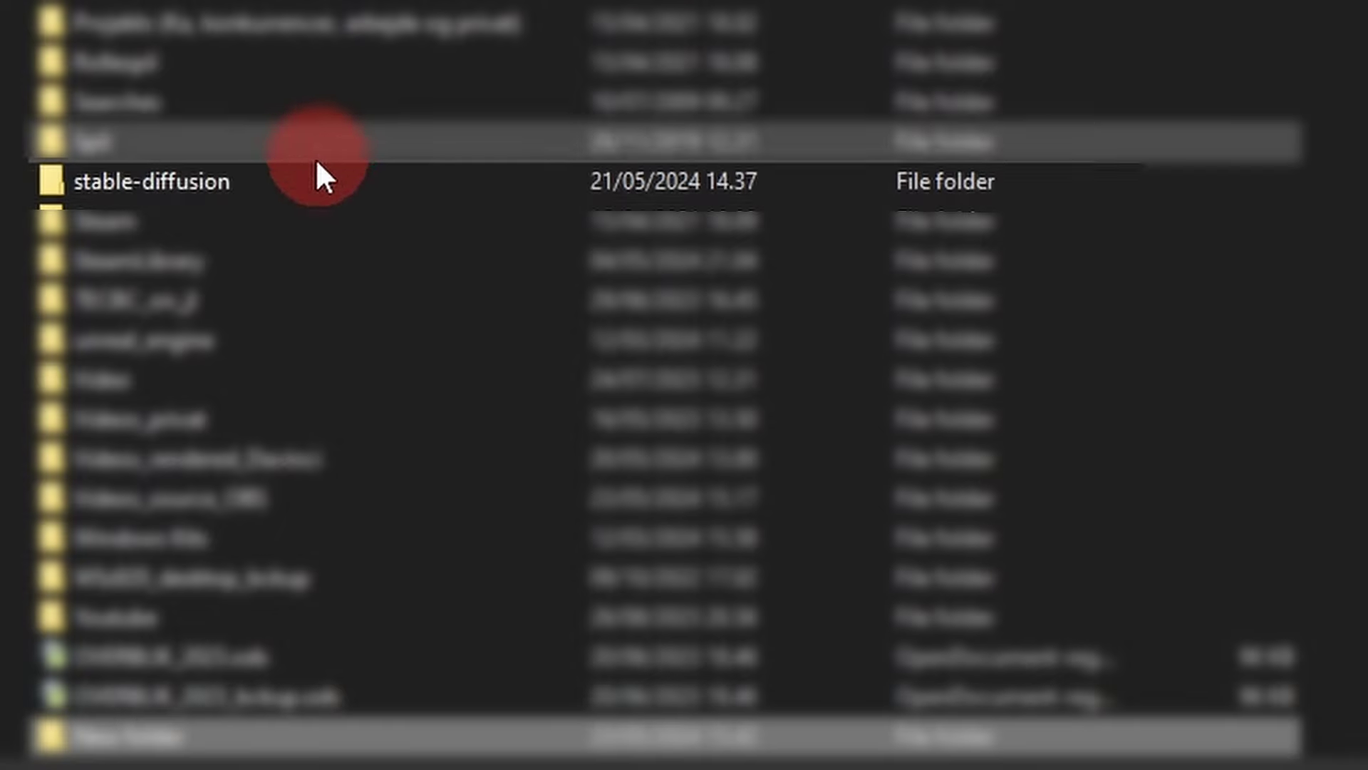
Step: Open the existing stable-diffusion folder on D: and start a command prompt in it
{"action": "left_click", "coordinate": [310, 178]}
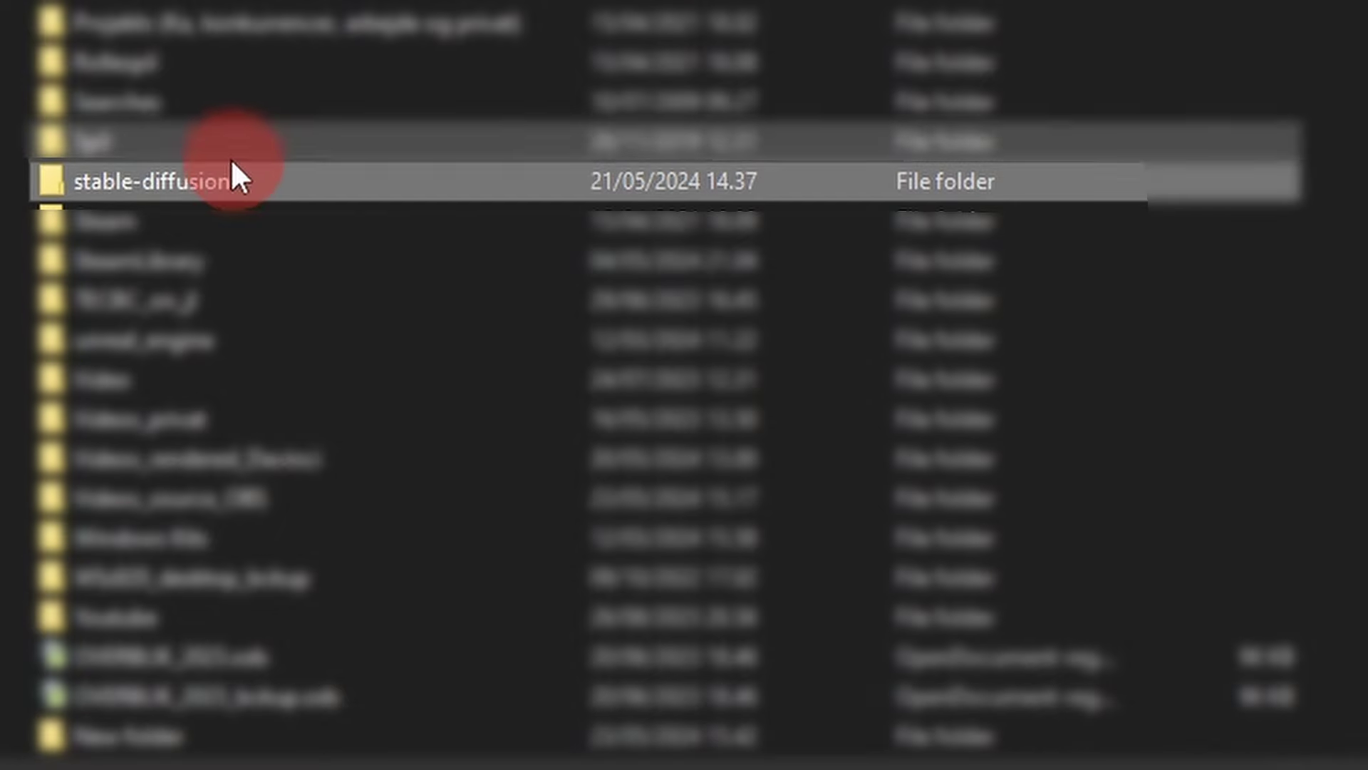
{"action": "double_click", "coordinate": [197, 179]}
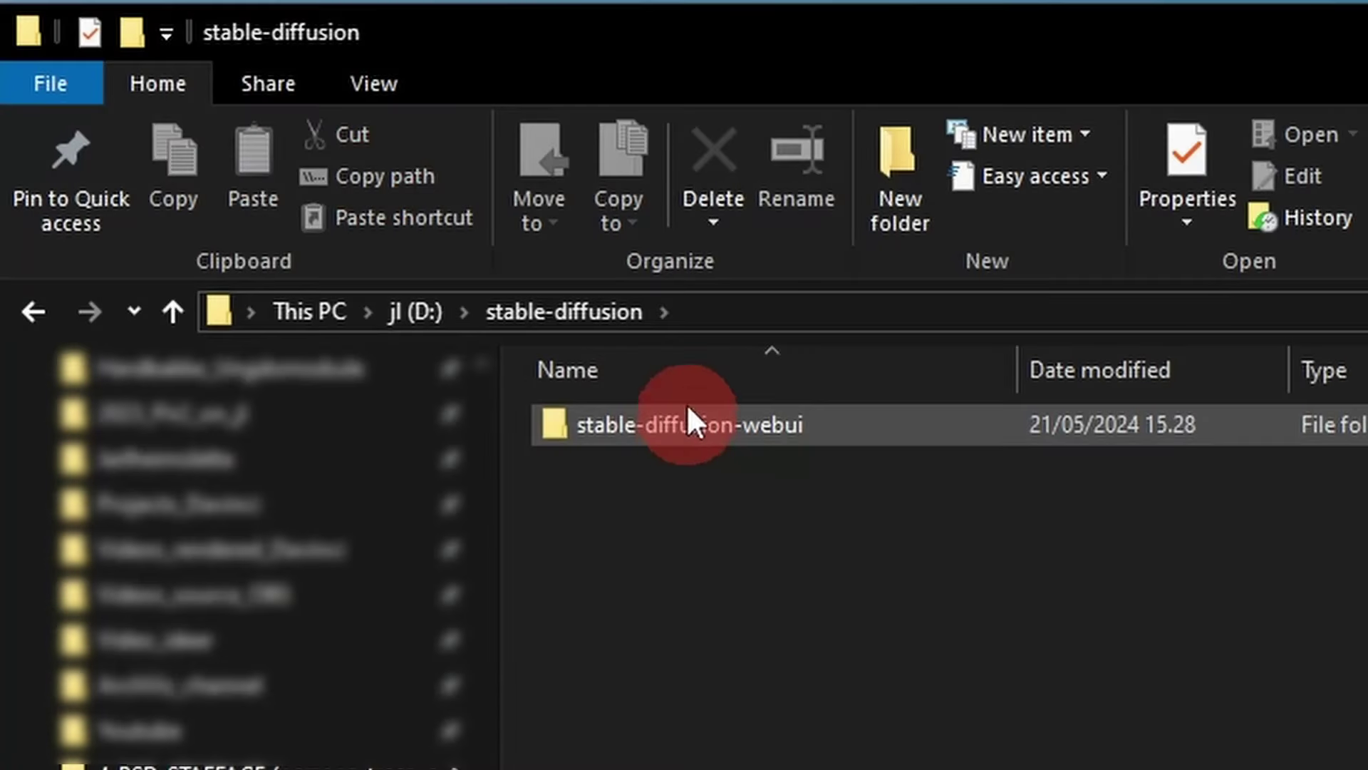
{"action": "left_click", "coordinate": [747, 311]}
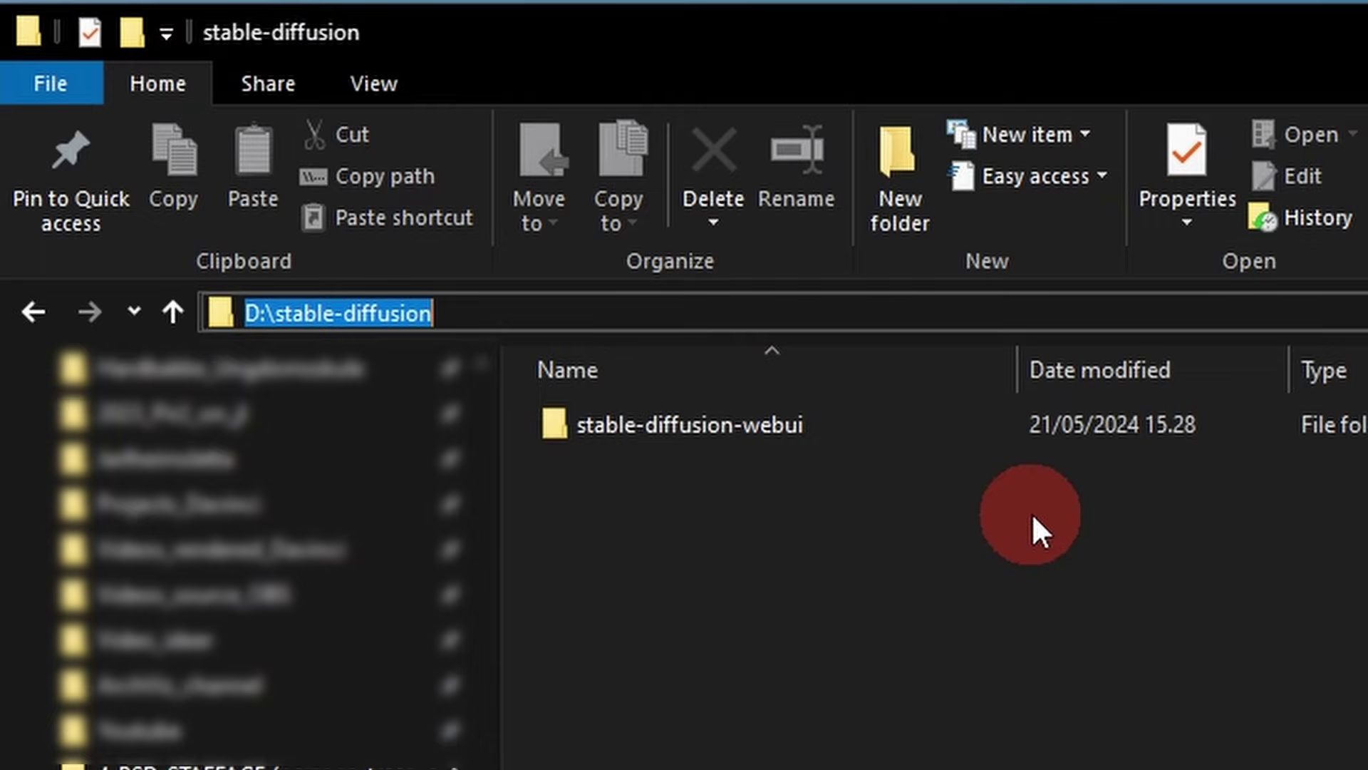
{"action": "type", "text": "cmd"}
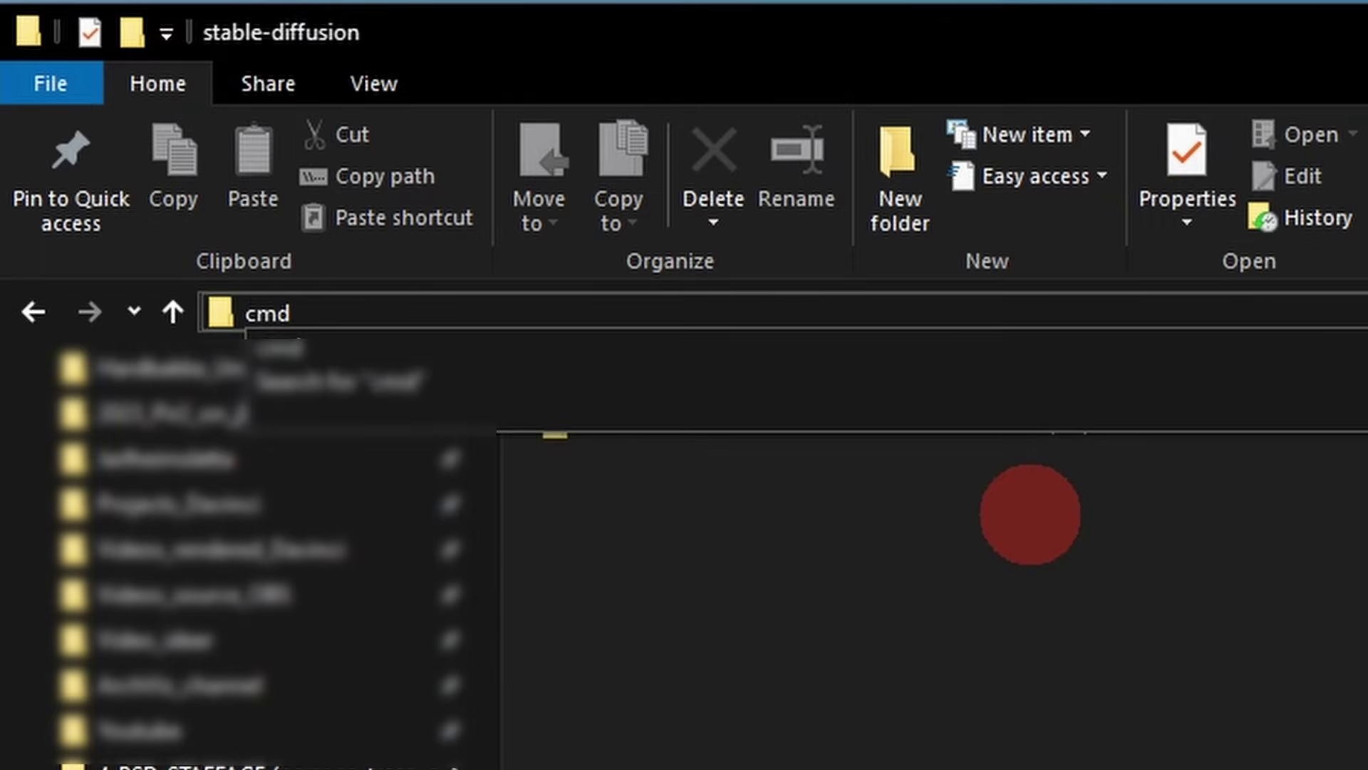
{"action": "key", "text": "Return"}
{"action": "left_click_drag", "start_coordinate": [655, 204], "coordinate": [747, 582]}
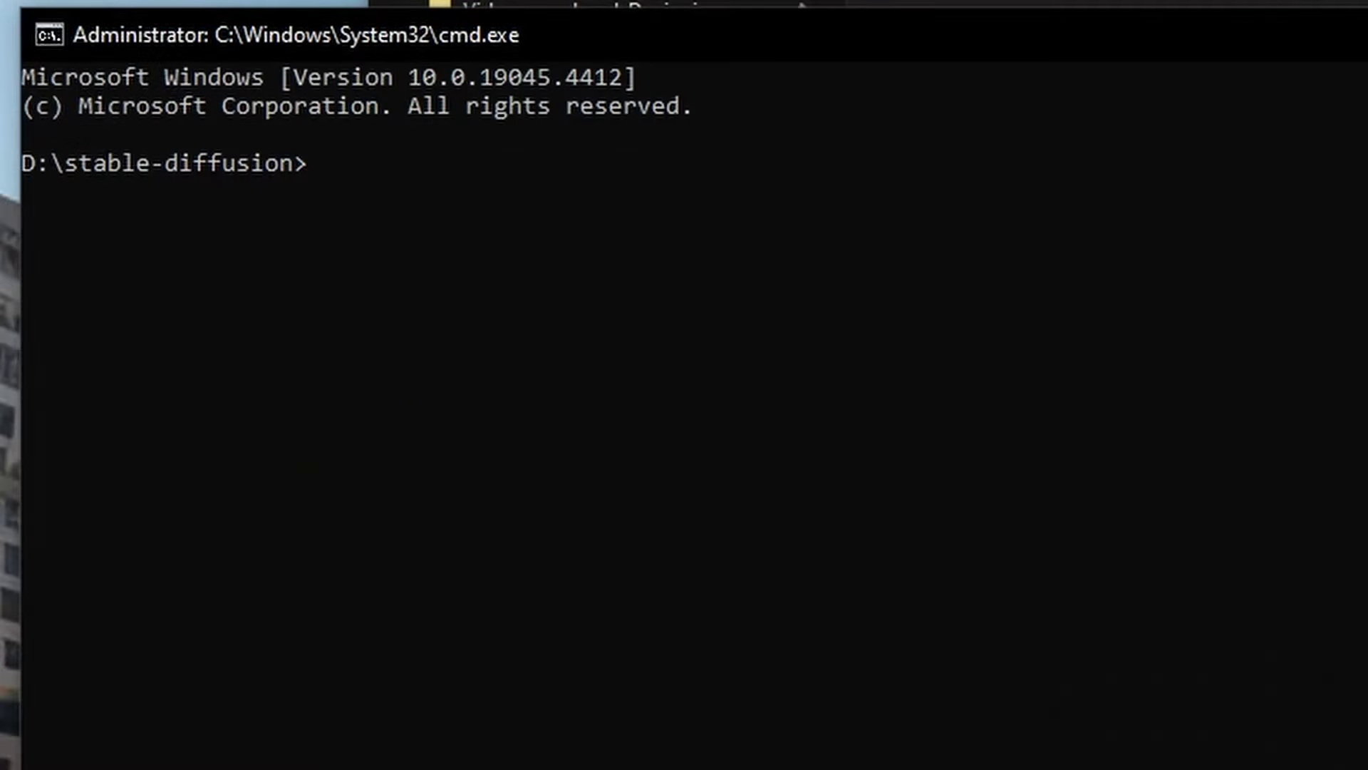
{"action": "type", "text": "git clone"}
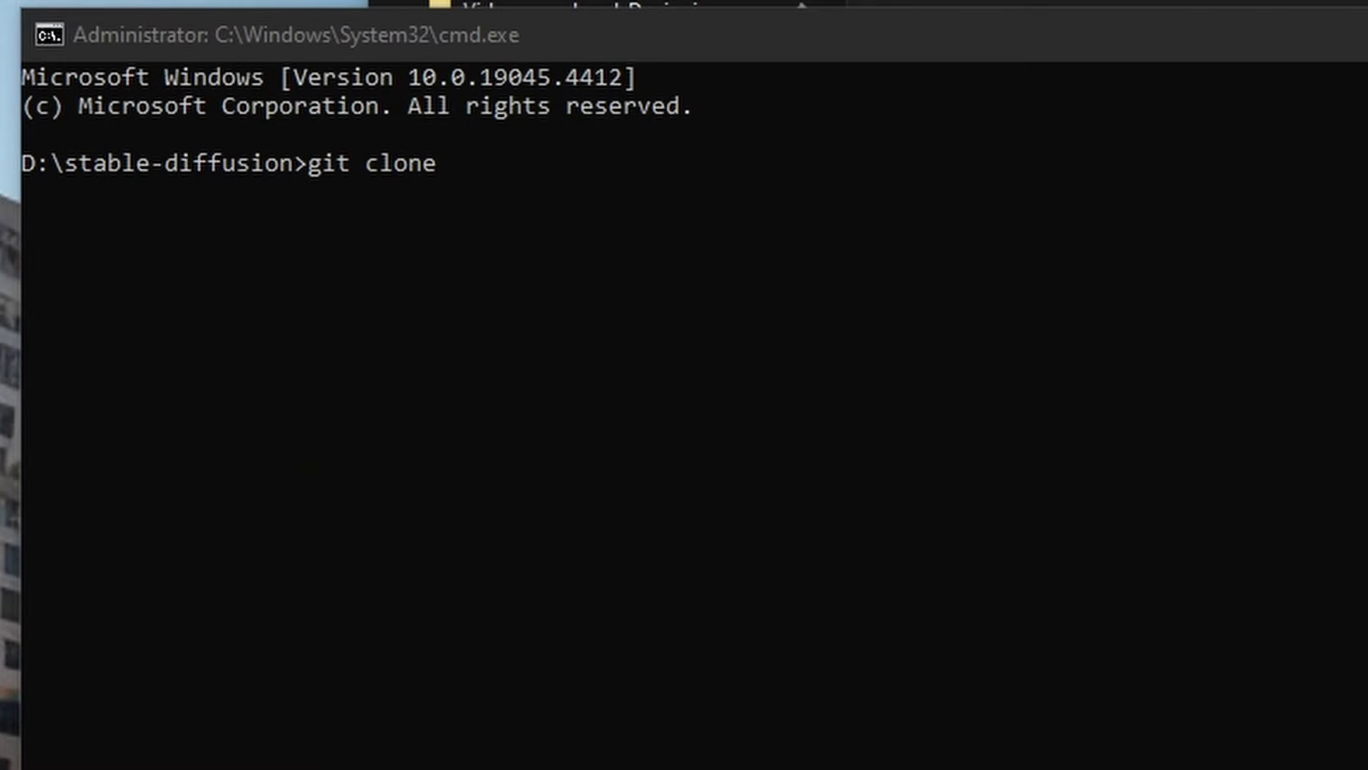
{"action": "left_click", "coordinate": [543, 162]}
{"action": "type", "text": "https://github.com/AUTOMATIC1111/stable-diffusion-webui.git"}
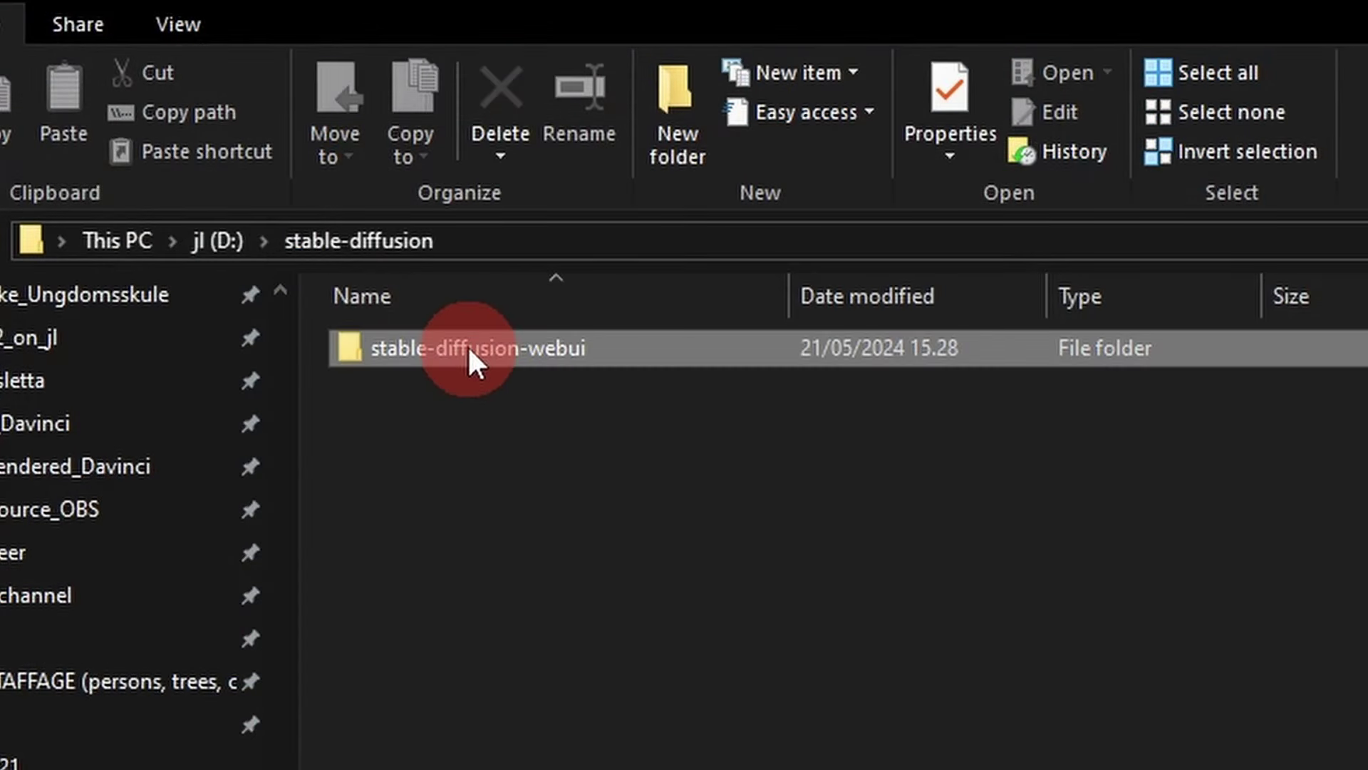
Step: Open the stable-diffusion-webui folder in File Explorer and look through its files and subfolders
{"action": "left_click", "coordinate": [469, 351]}
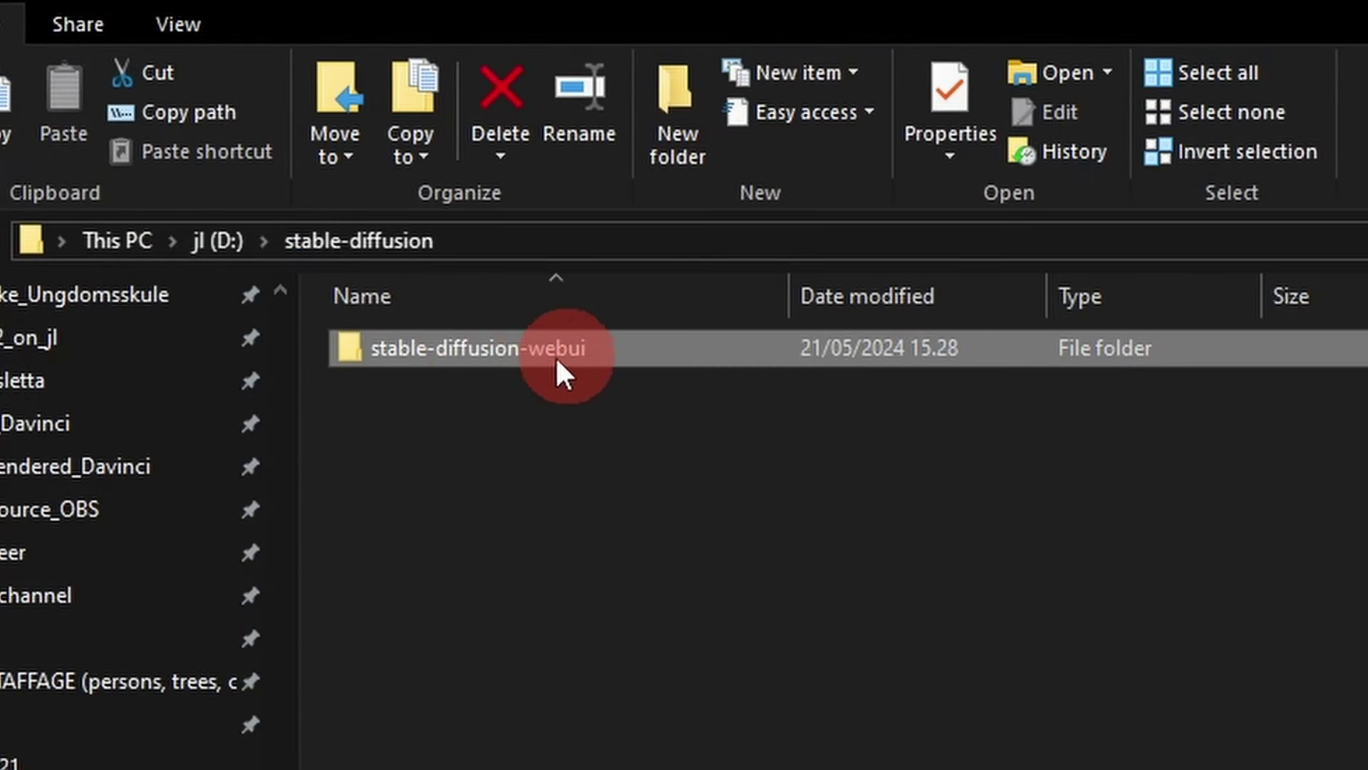
{"action": "double_click", "coordinate": [503, 349]}
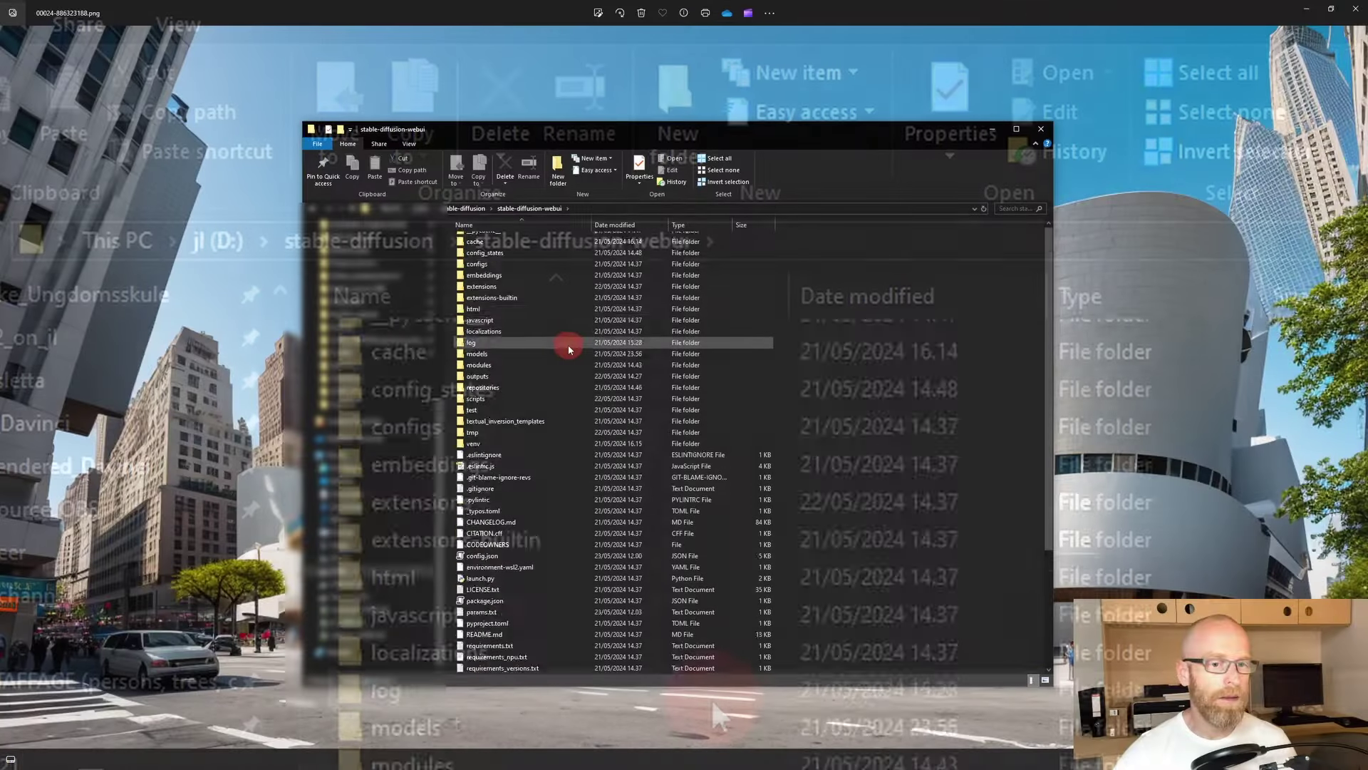
{"action": "scroll", "coordinate": [709, 724], "scroll_direction": "down", "scroll_amount": 5}
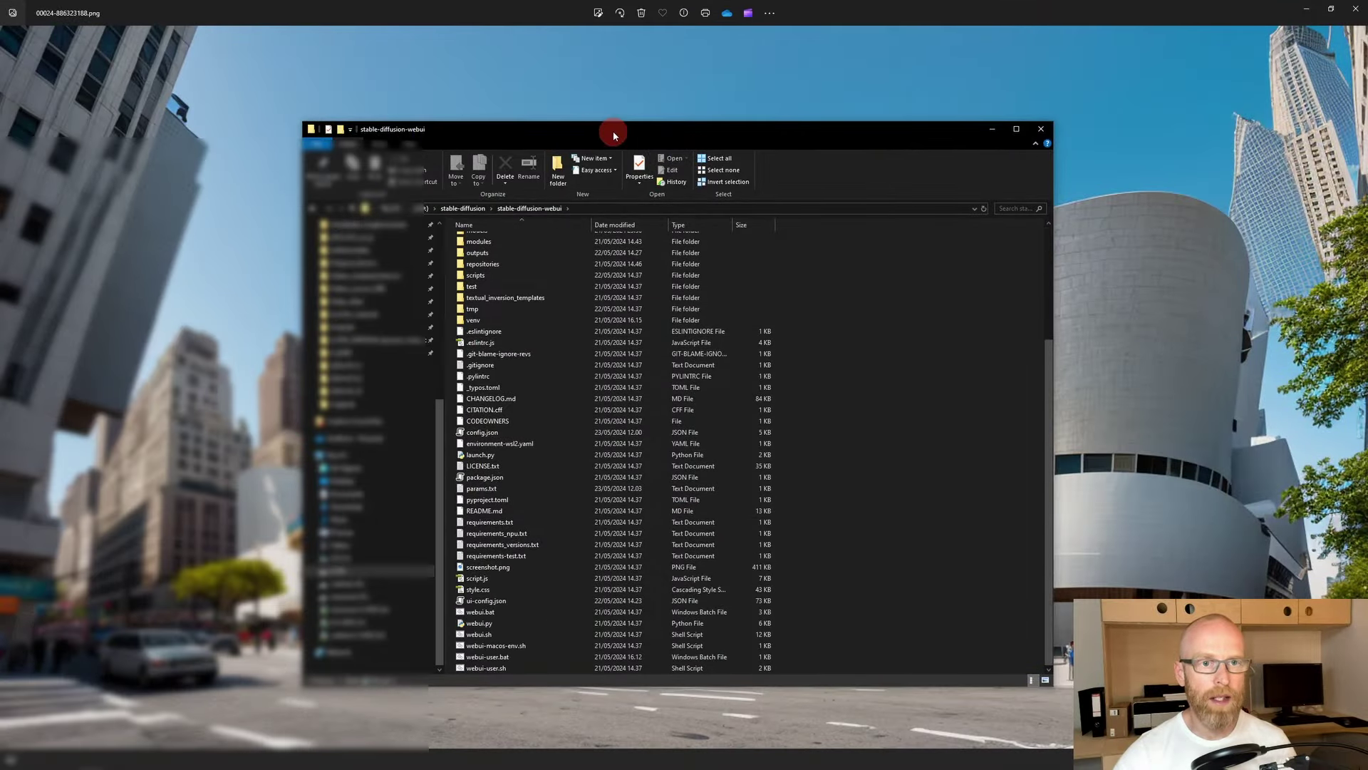
Step: Make the stable-diffusion-webui folder window taller and narrower and move it to the side of the screen
{"action": "left_click_drag", "start_coordinate": [611, 130], "coordinate": [597, 51]}
{"action": "left_click_drag", "start_coordinate": [711, 601], "coordinate": [711, 751]}
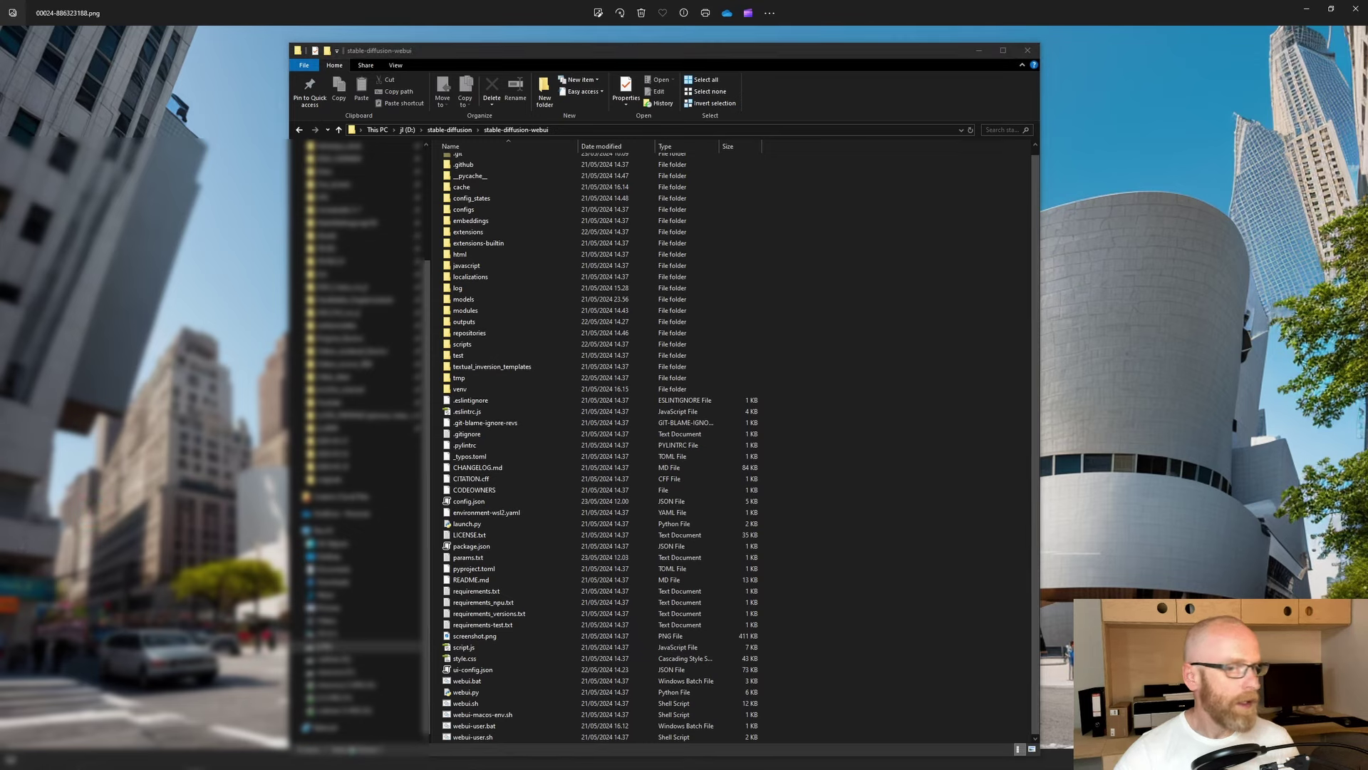
{"action": "left_click_drag", "start_coordinate": [667, 51], "coordinate": [391, 36]}
{"action": "left_click_drag", "start_coordinate": [766, 167], "coordinate": [512, 191]}
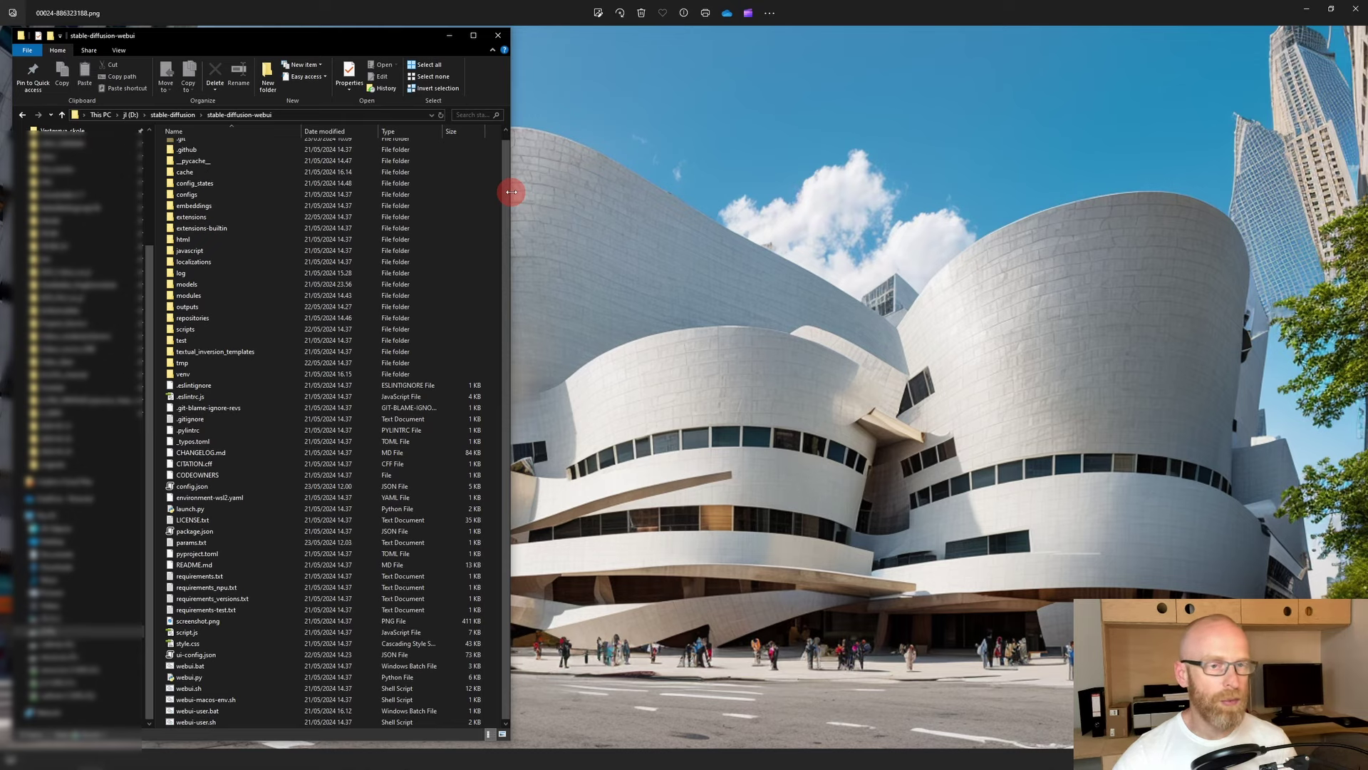
{"action": "left_click", "coordinate": [444, 242]}
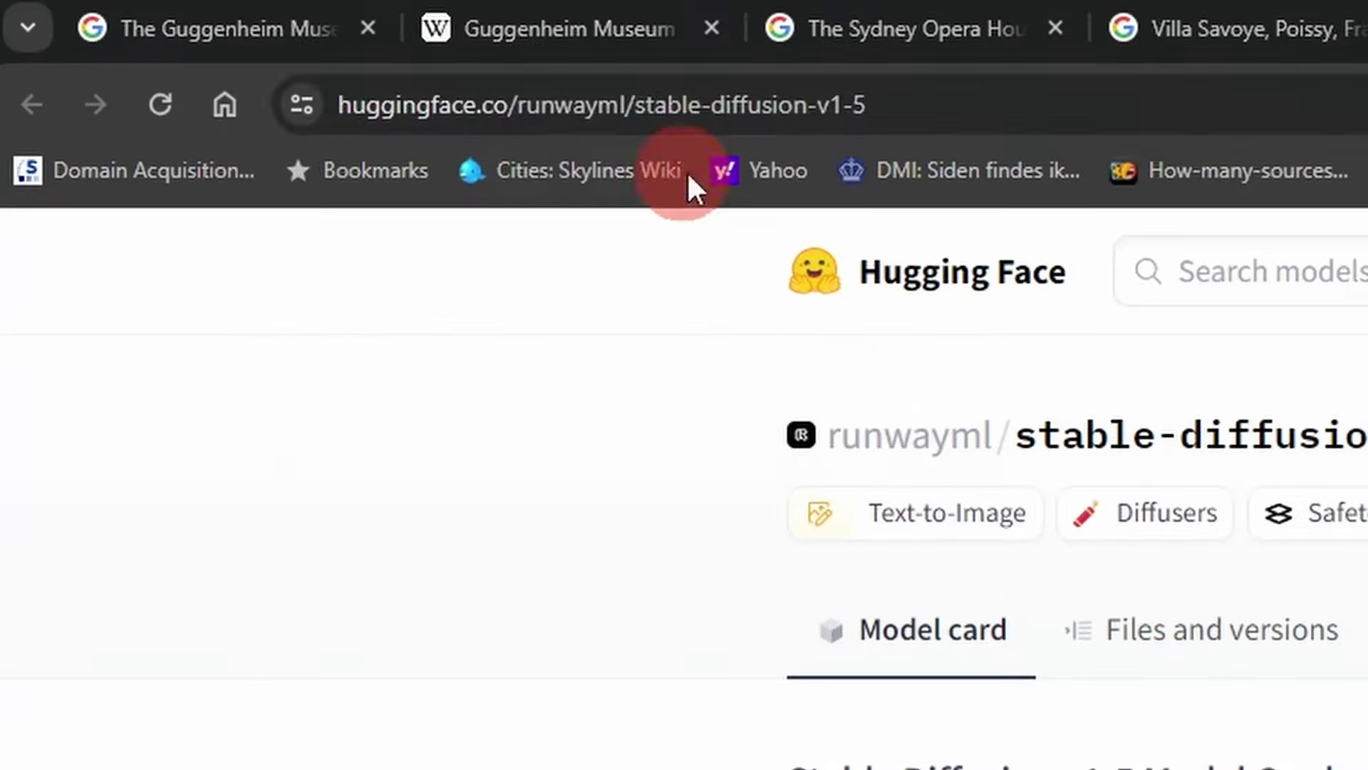
Step: Compare the two weight files on the runwayml/stable-diffusion-v1-5 page on Hugging Face and download v1-5-pruned-emaonly.ckpt
{"action": "left_click", "coordinate": [301, 33]}
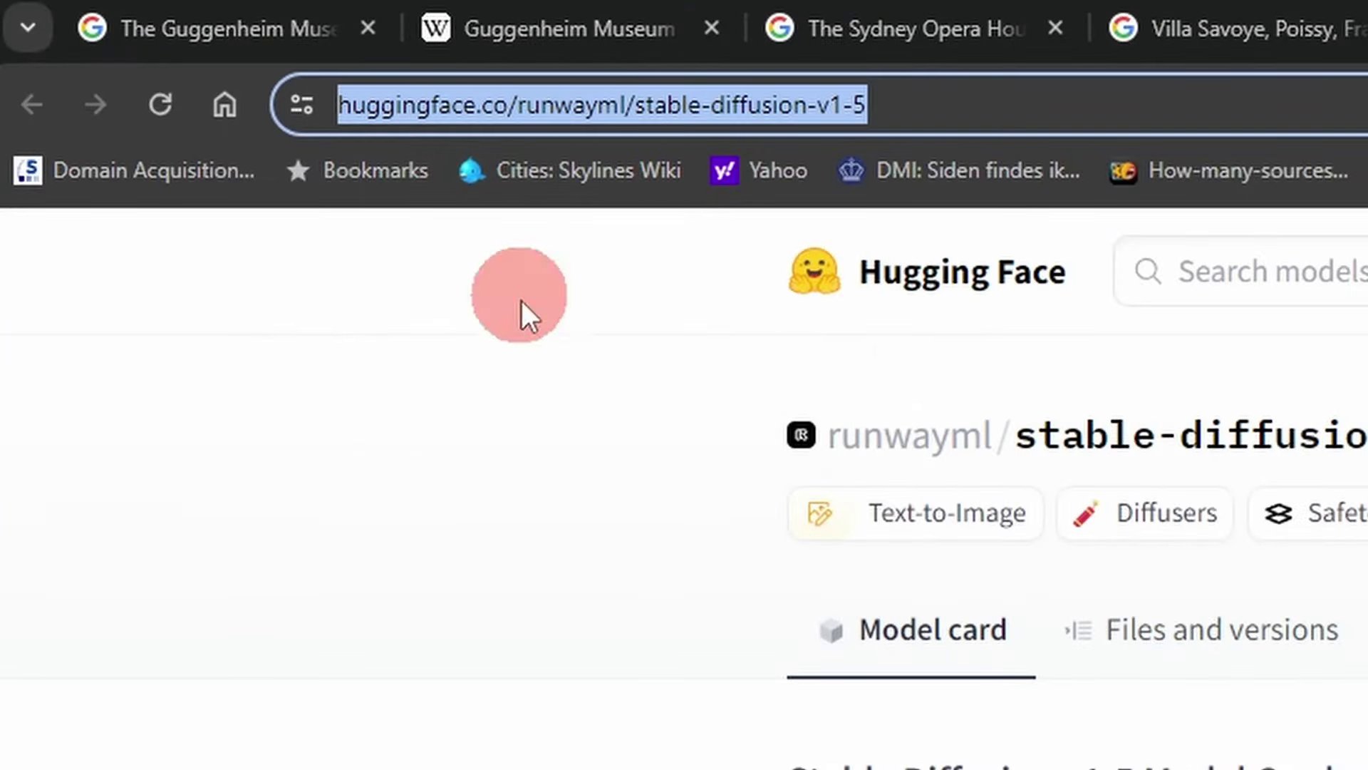
{"action": "scroll", "coordinate": [521, 300], "scroll_direction": "down", "scroll_amount": 5}
{"action": "scroll", "coordinate": [595, 417], "scroll_direction": "down", "scroll_amount": 2}
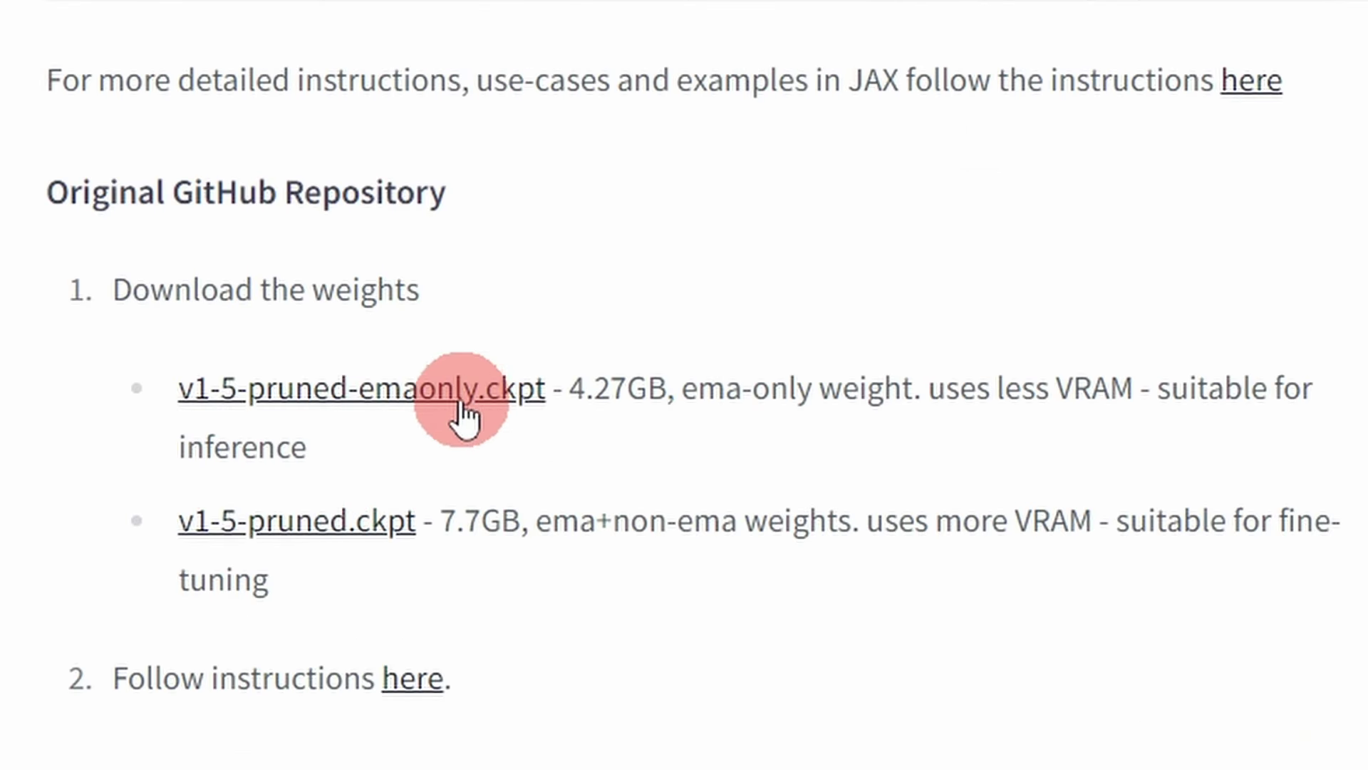
{"action": "left_click_drag", "start_coordinate": [570, 389], "coordinate": [628, 390]}
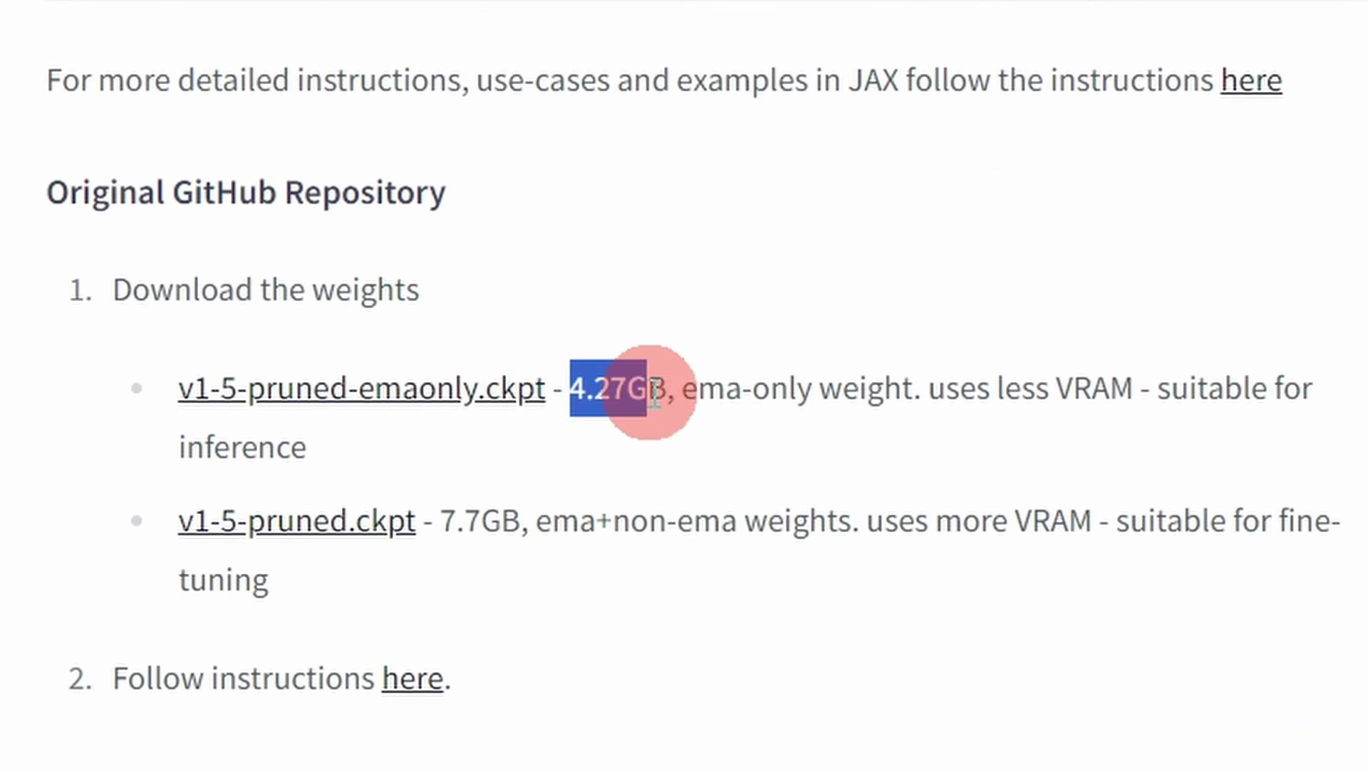
{"action": "left_click_drag", "start_coordinate": [439, 520], "coordinate": [520, 519]}
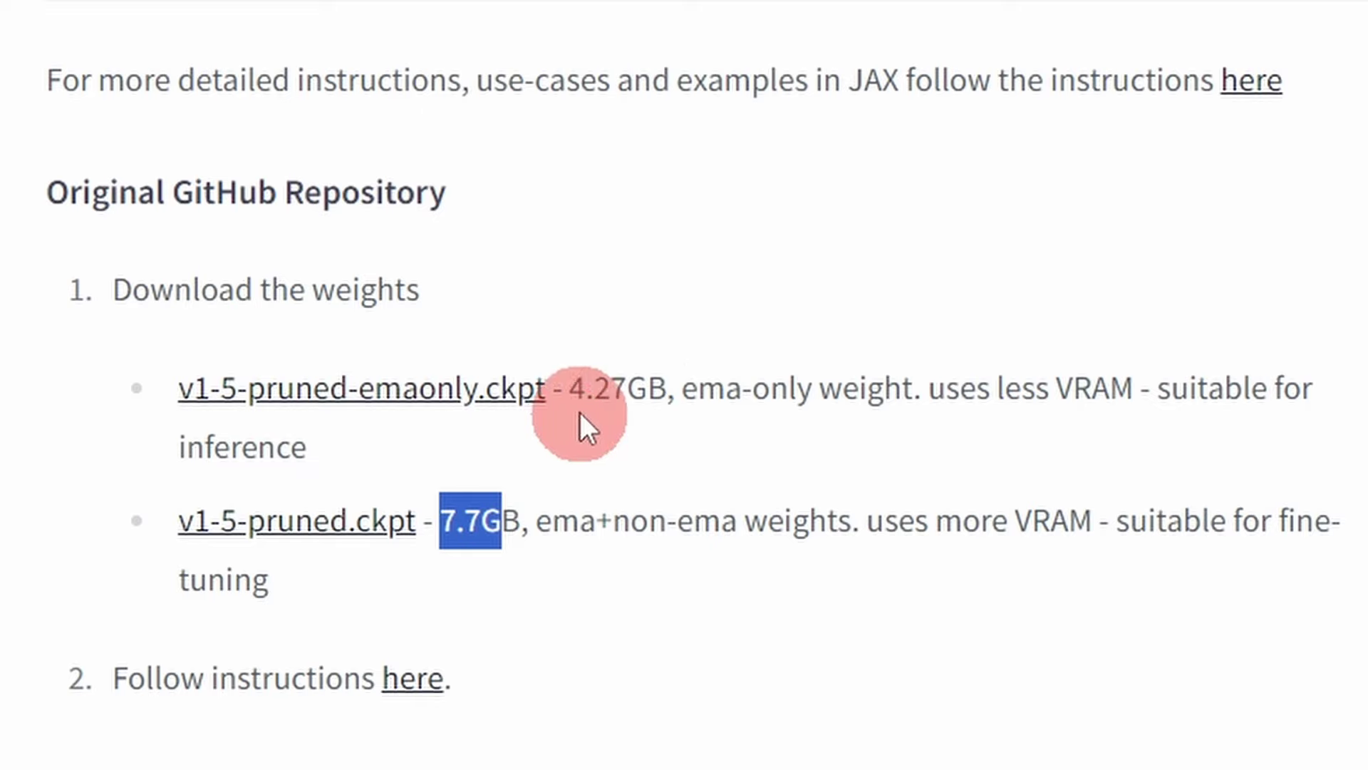
{"action": "left_click_drag", "start_coordinate": [570, 389], "coordinate": [646, 391]}
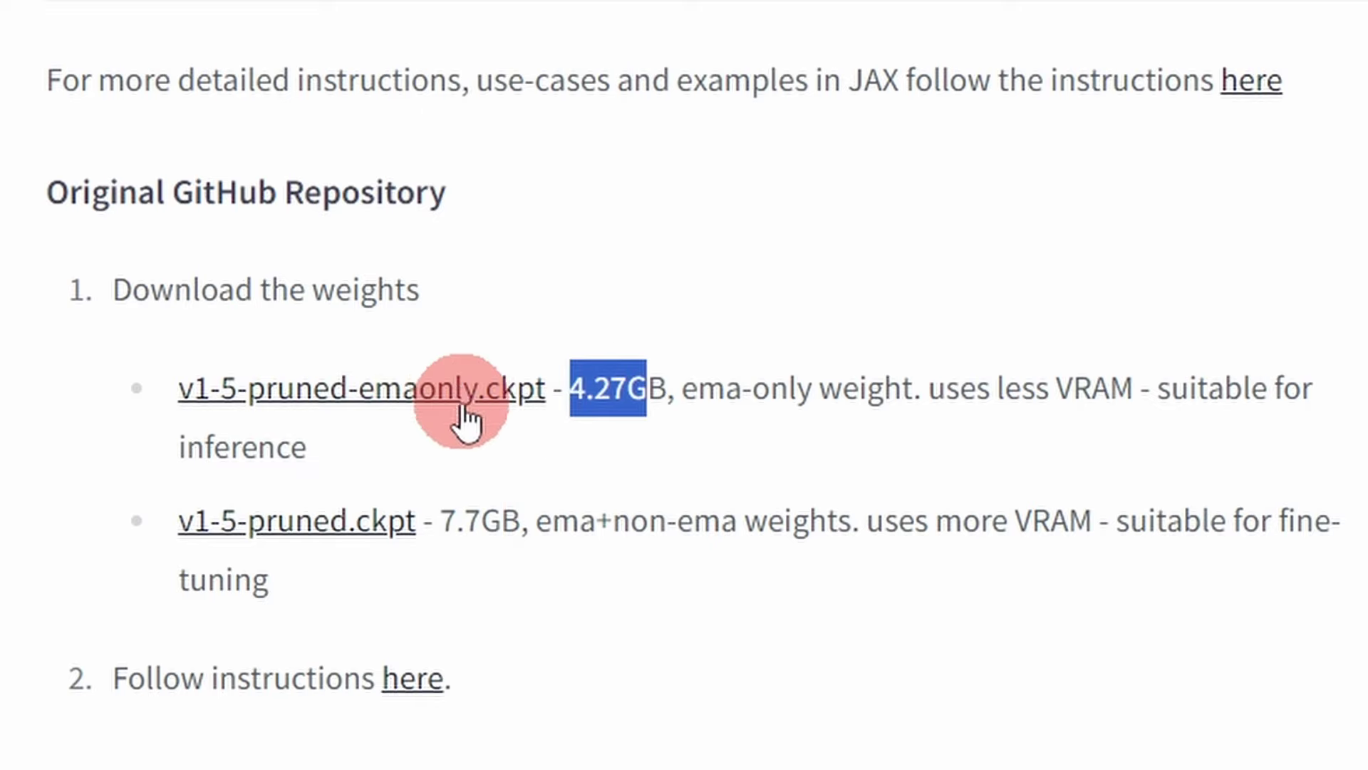
{"action": "left_click", "coordinate": [563, 451]}
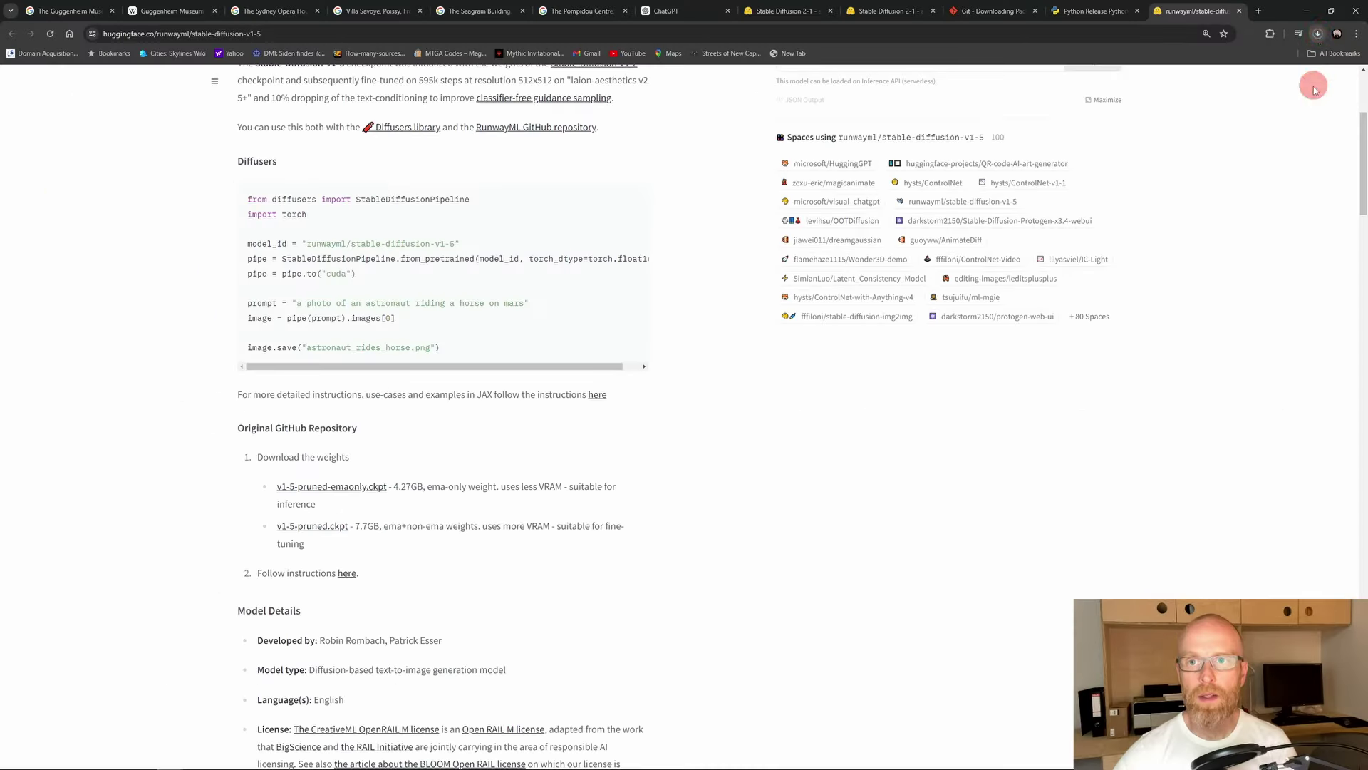
{"action": "left_click", "coordinate": [1317, 33]}
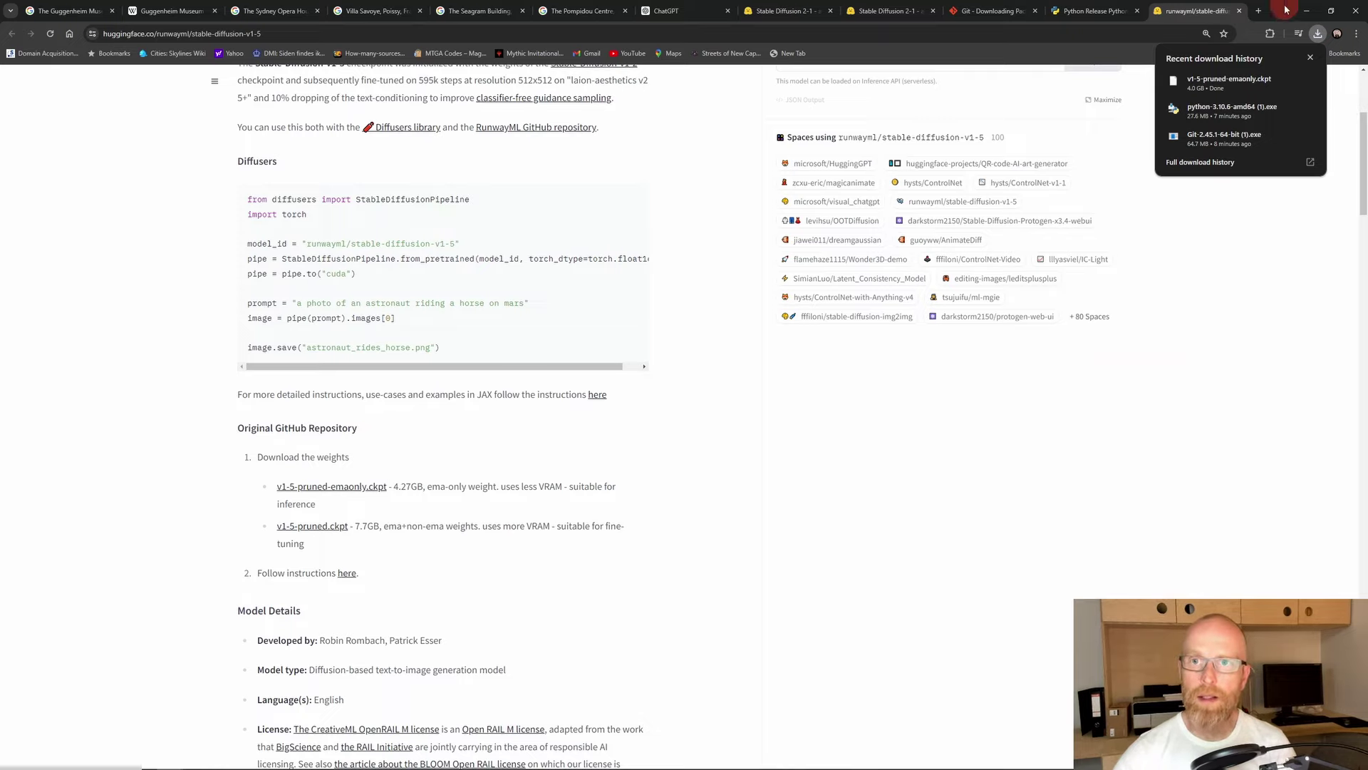
Step: Arrange the browser and the image viewer side by side, each filling half of the screen
{"action": "left_click_drag", "start_coordinate": [1249, 13], "coordinate": [2, 141]}
{"action": "left_click", "coordinate": [1090, 171]}
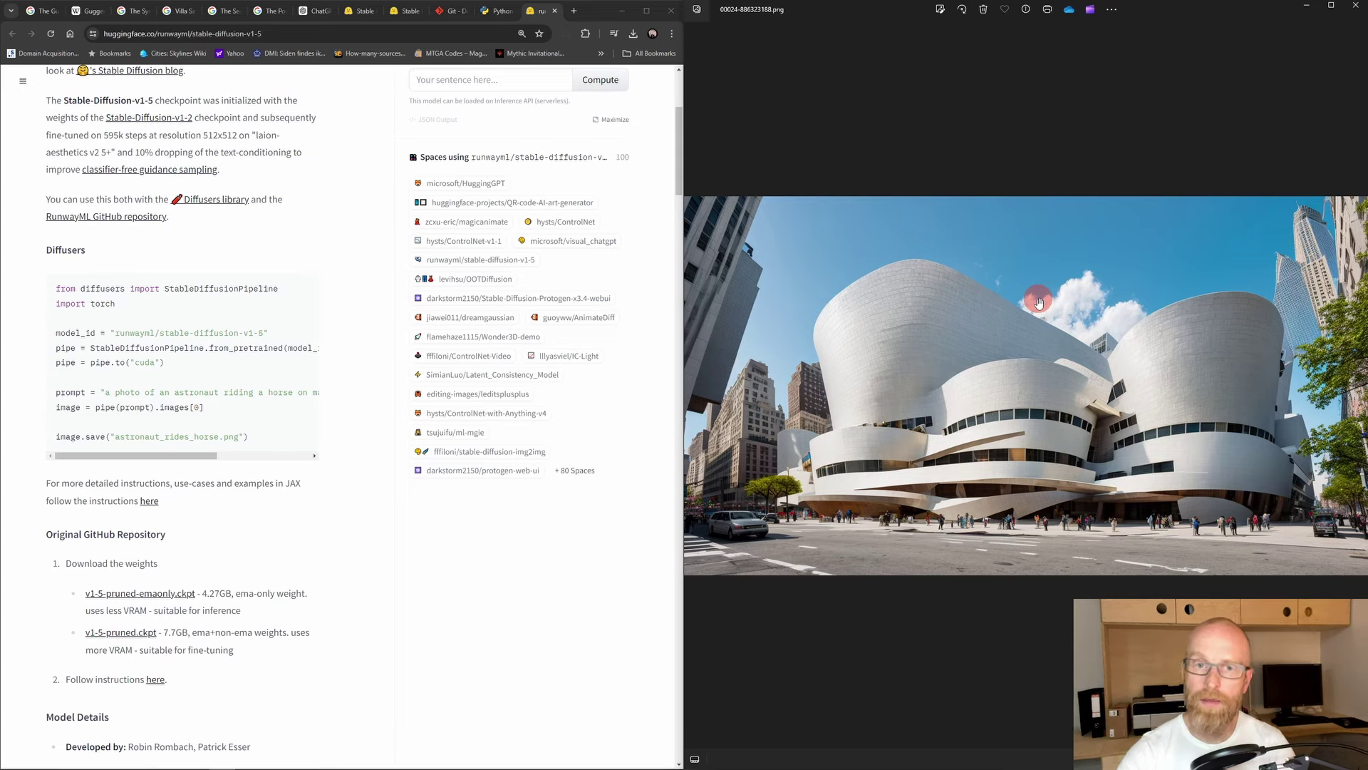
{"action": "double_click", "coordinate": [1008, 300]}
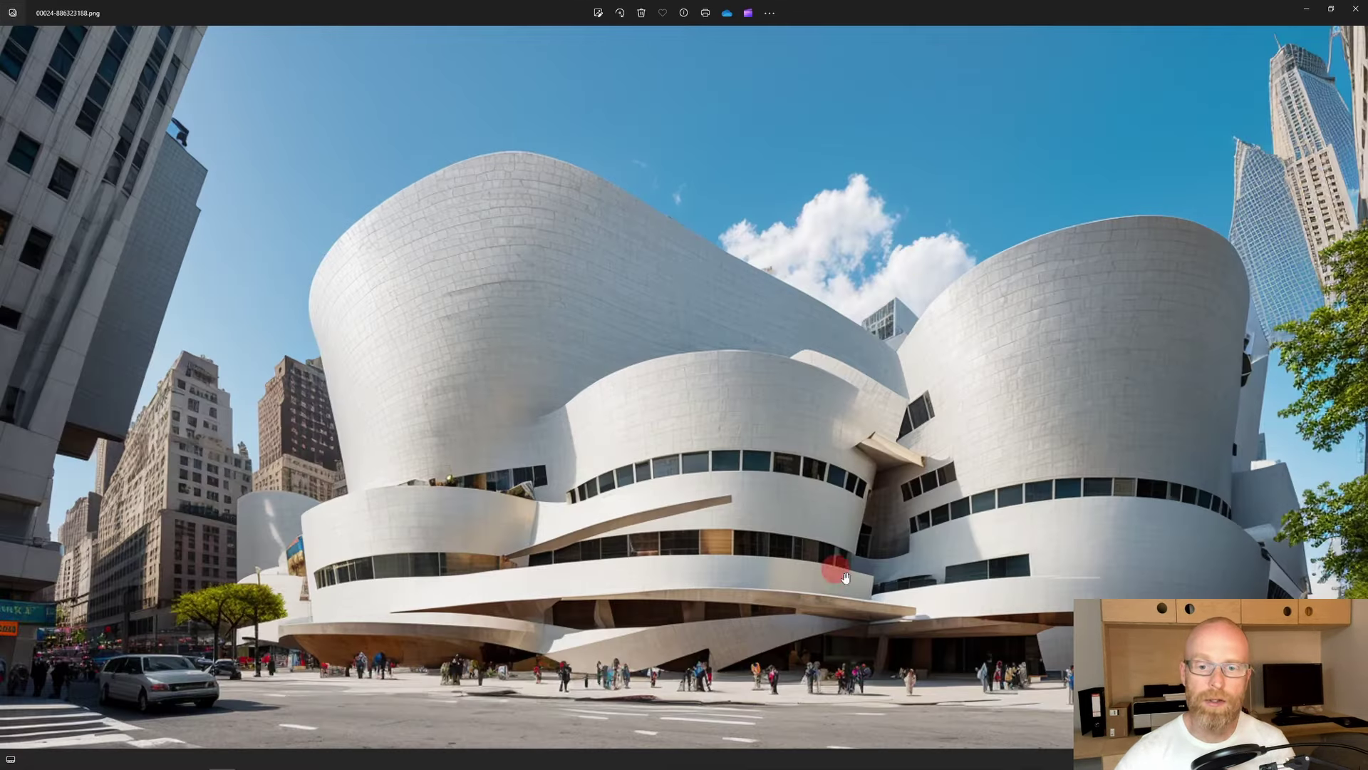
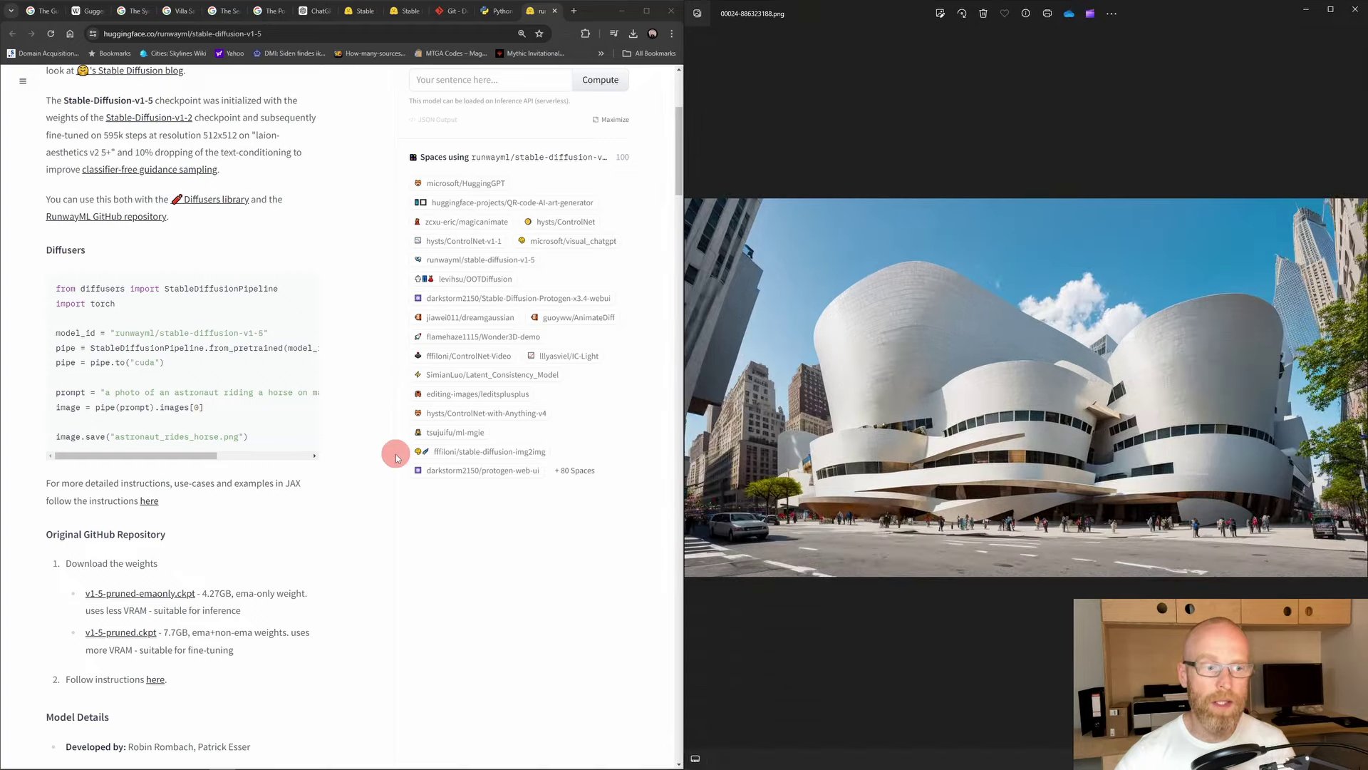
Step: Show v1-5-pruned-emaonly.ckpt in its download folder and open another File Explorer window at D:\stable-diffusion\stable-diffusion-webui\models\Stable-diffusion
{"action": "left_click", "coordinate": [633, 34]}
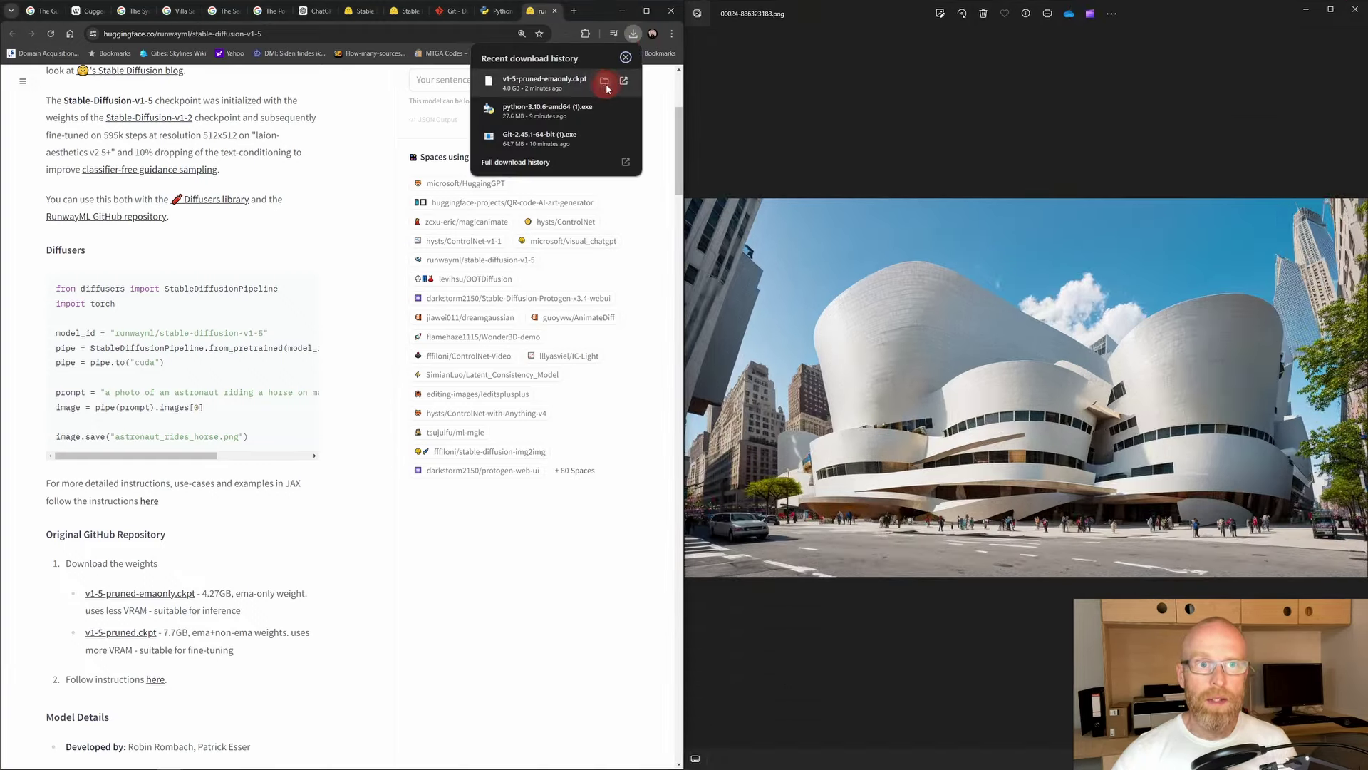
{"action": "left_click", "coordinate": [607, 86]}
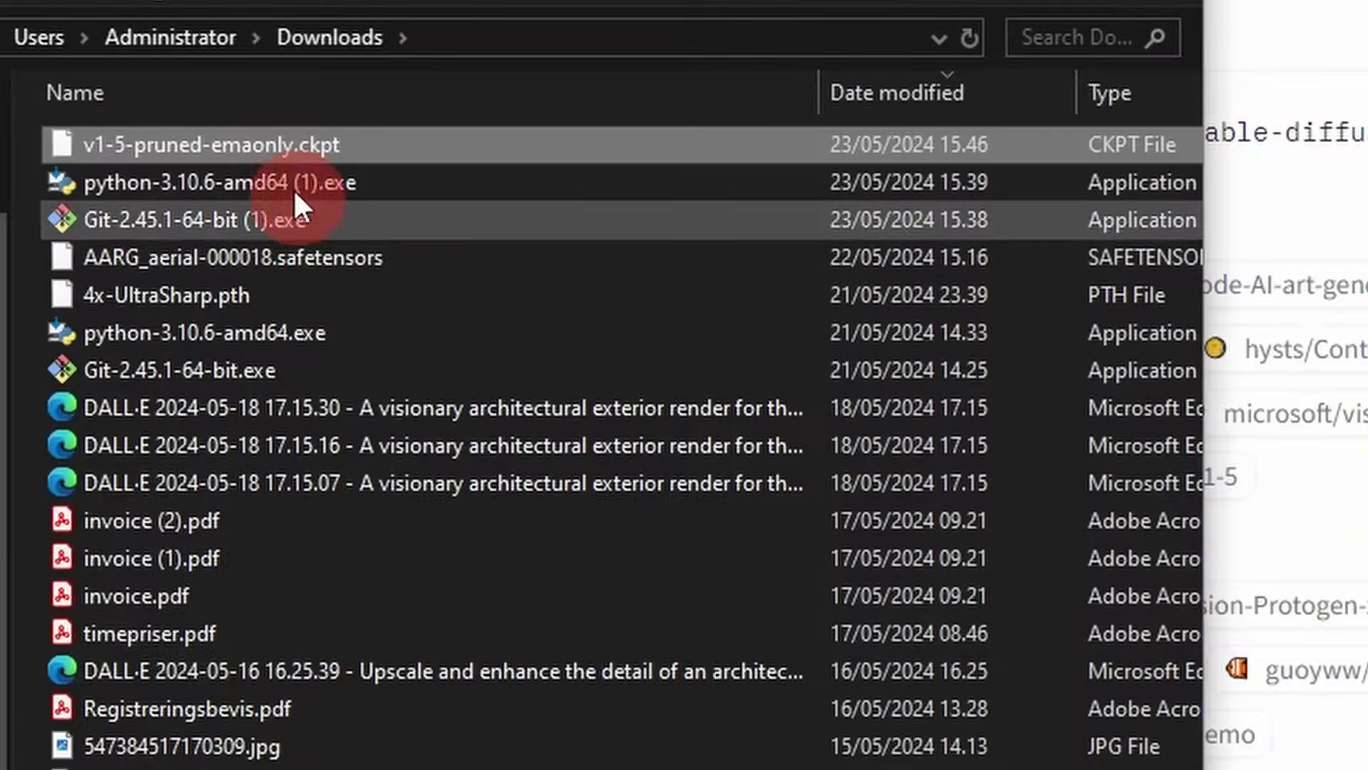
{"action": "key", "text": "super+e"}
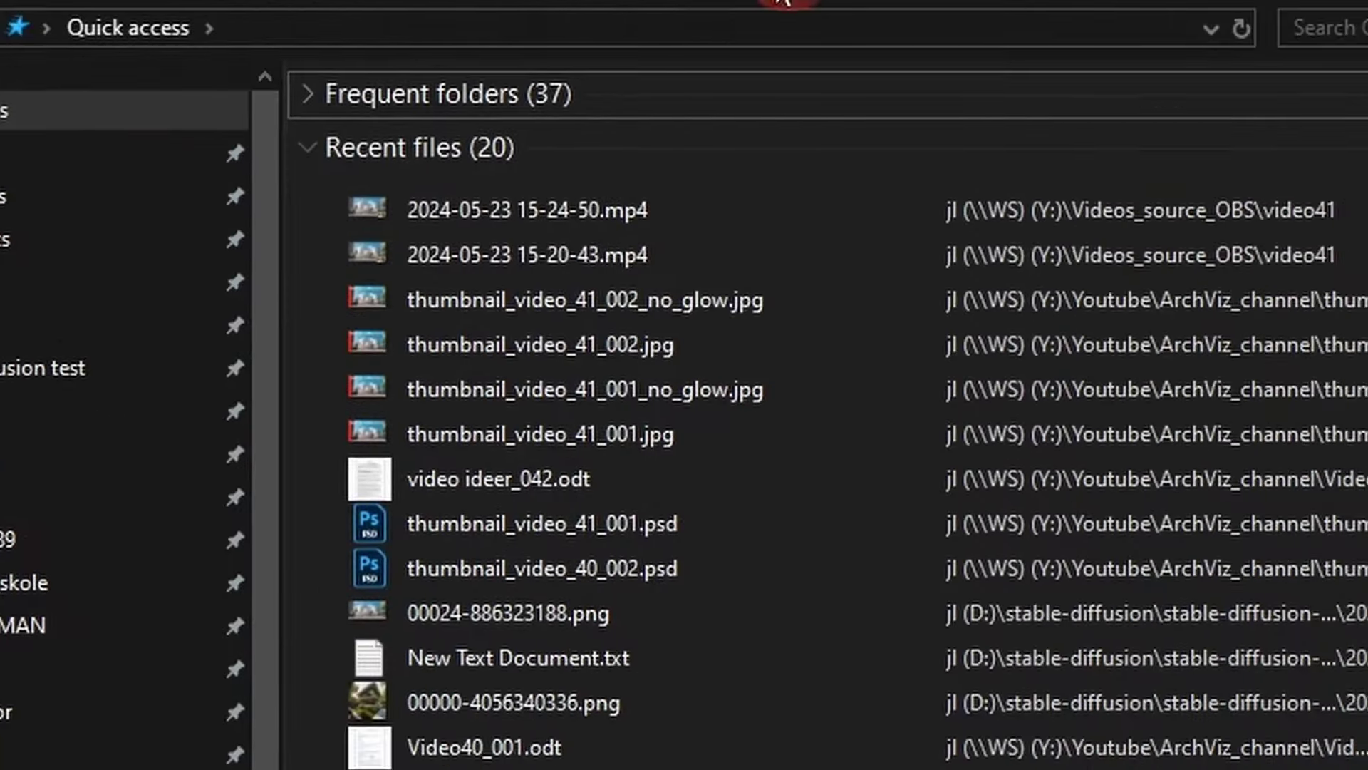
{"action": "left_click", "coordinate": [568, 24]}
{"action": "type", "text": "D:\\stable-diffusion\\stable-diffusion-webui\\models\\Stable-diffusion"}
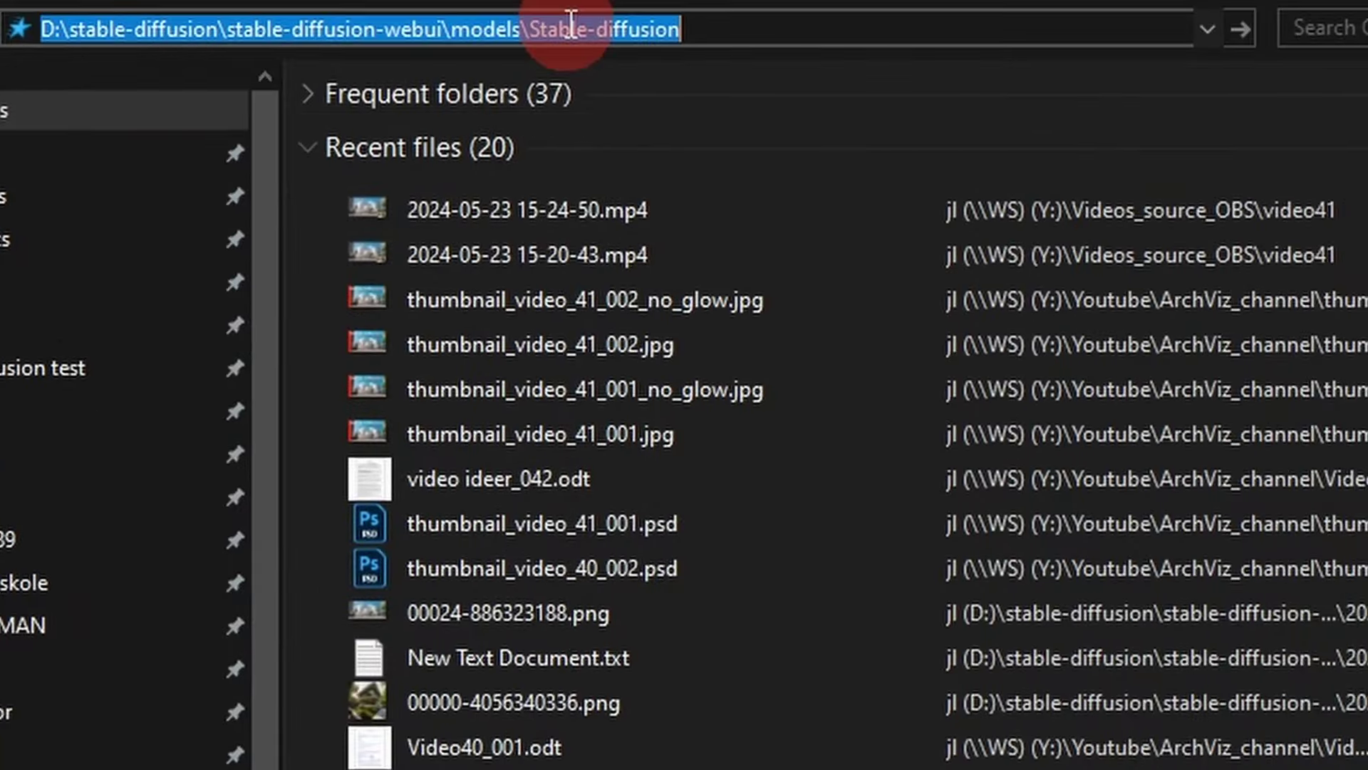
{"action": "key", "text": "Return"}
Step: Browse from D:\stable-diffusion through stable-diffusion-webui and models into Stable-diffusion, and place v1-5-pruned-emaonly.ckpt from Downloads there
{"action": "left_click", "coordinate": [567, 29]}
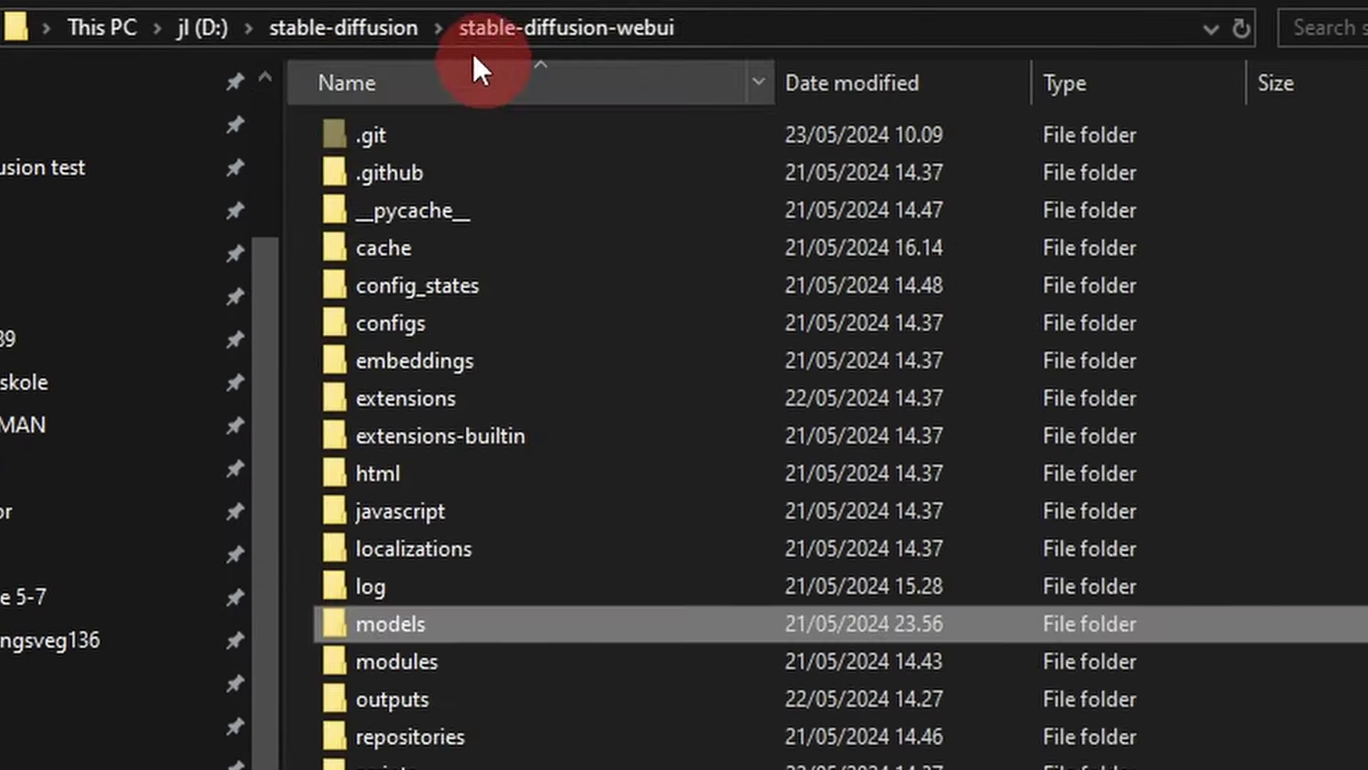
{"action": "left_click", "coordinate": [318, 26]}
{"action": "left_click", "coordinate": [469, 235]}
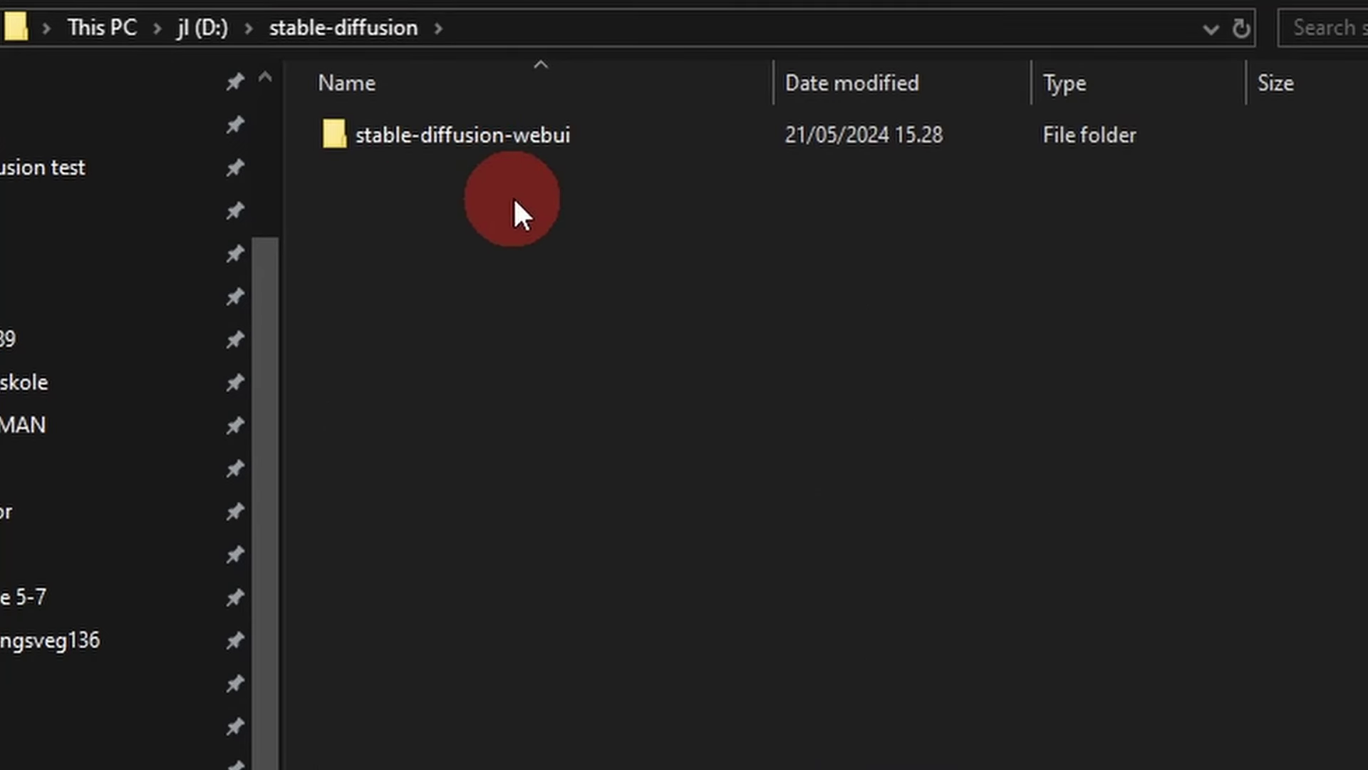
{"action": "left_click", "coordinate": [458, 142]}
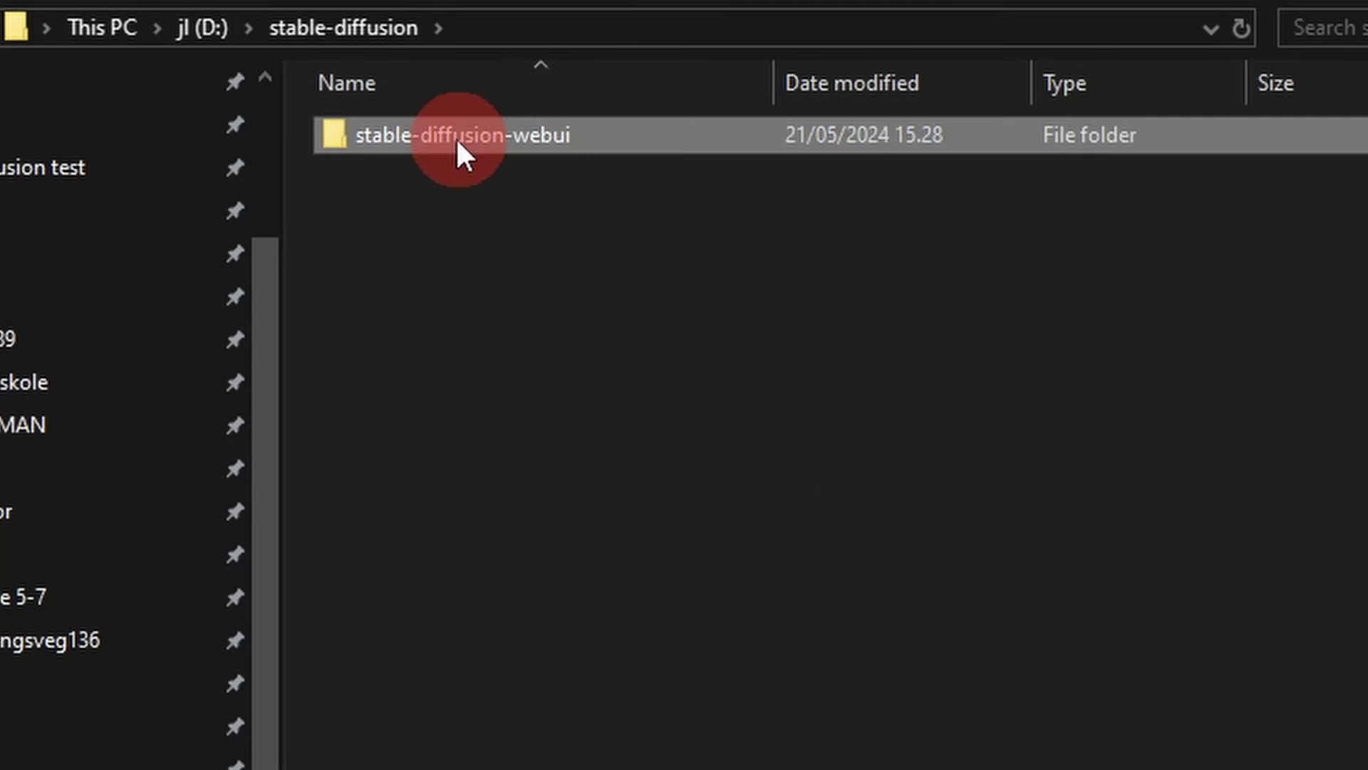
{"action": "double_click", "coordinate": [484, 146]}
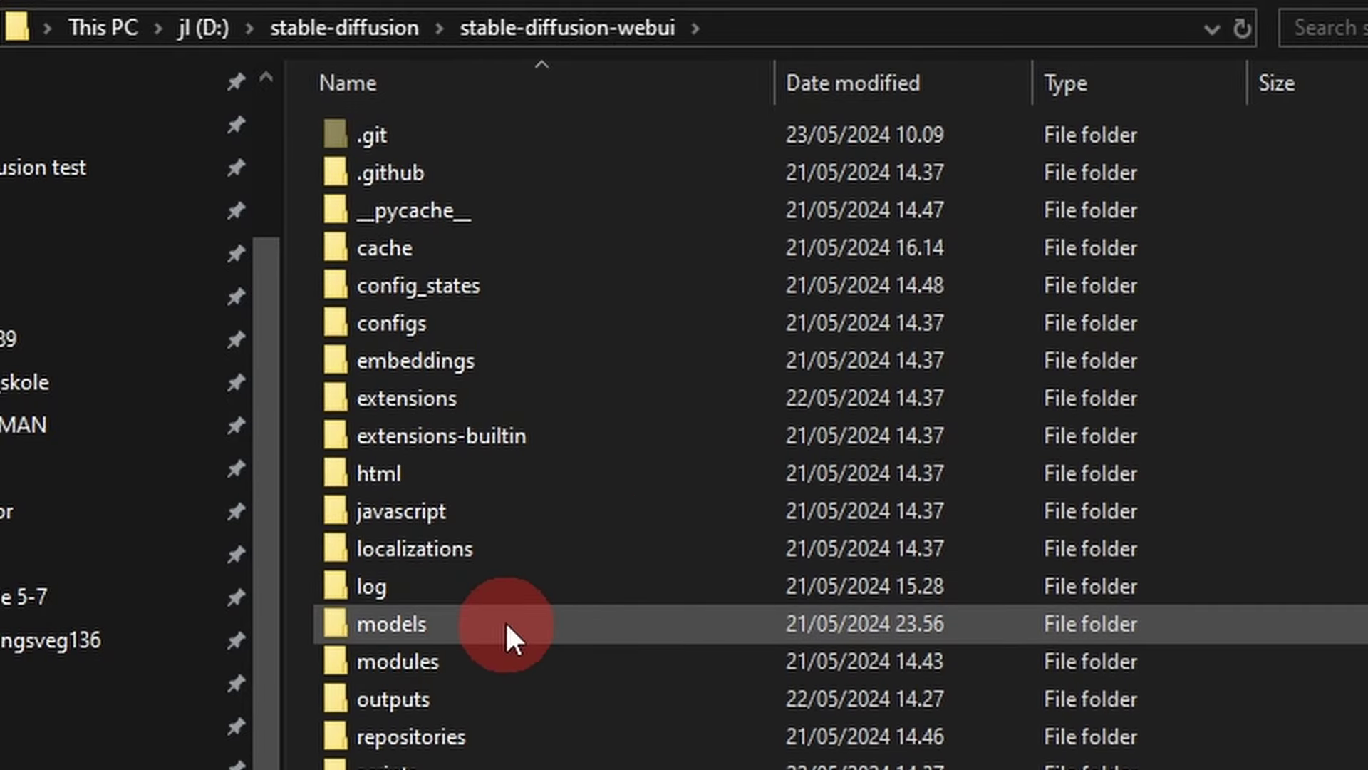
{"action": "double_click", "coordinate": [506, 623]}
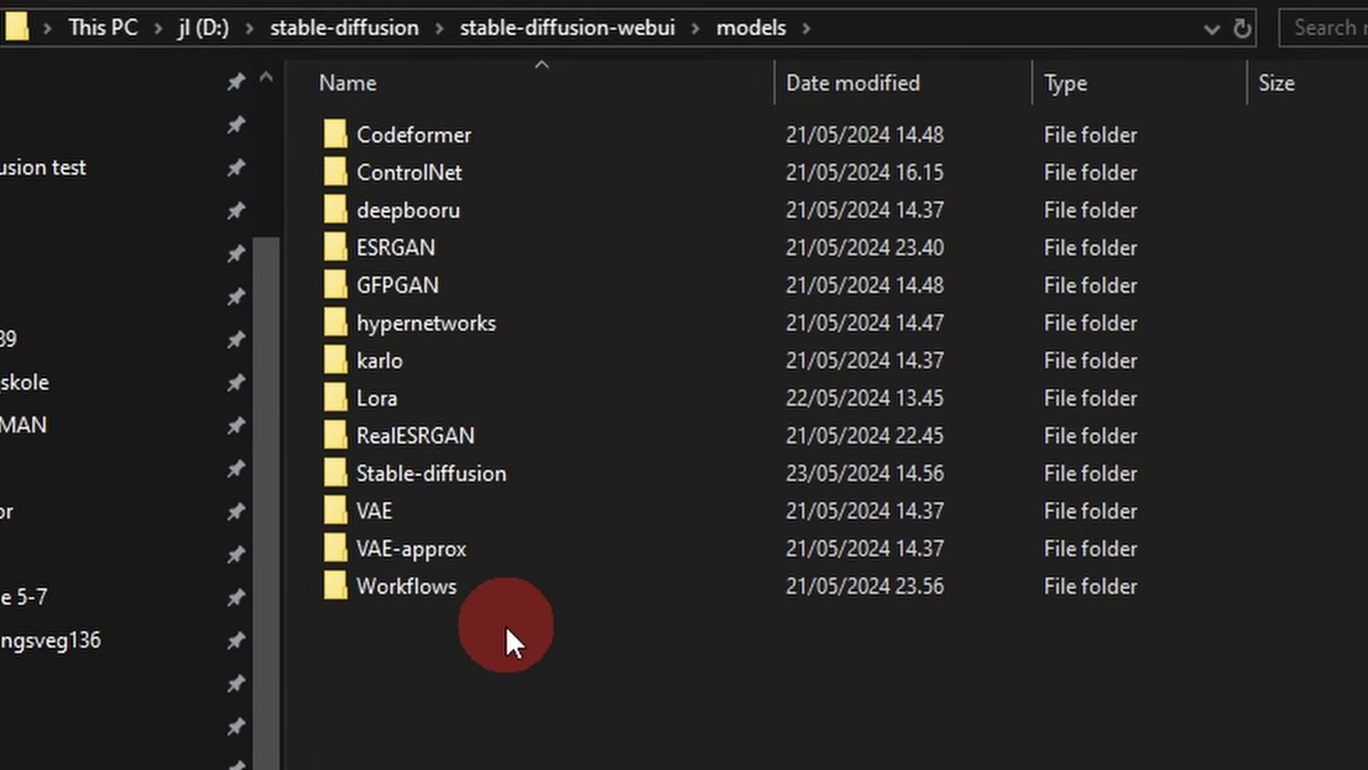
{"action": "double_click", "coordinate": [477, 465]}
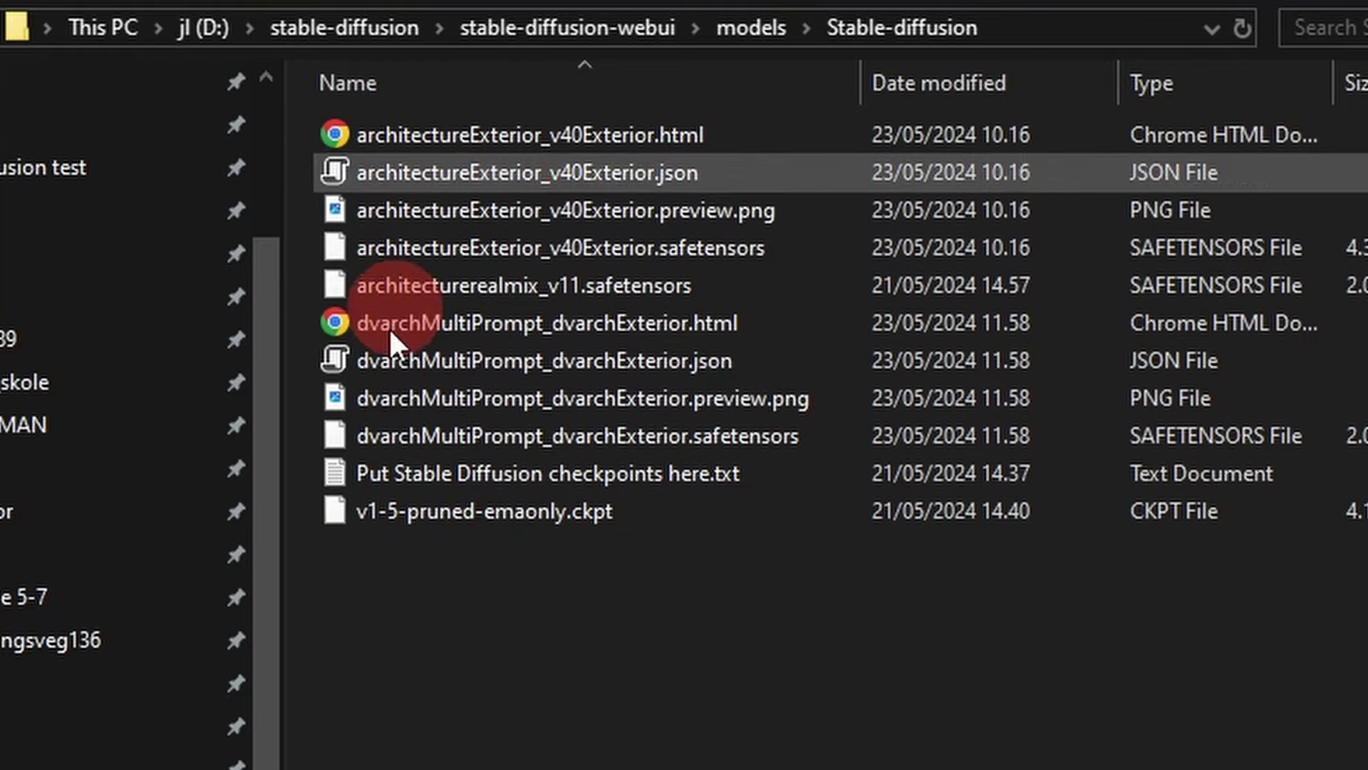
{"action": "left_click_drag", "start_coordinate": [225, 160], "coordinate": [808, 352]}
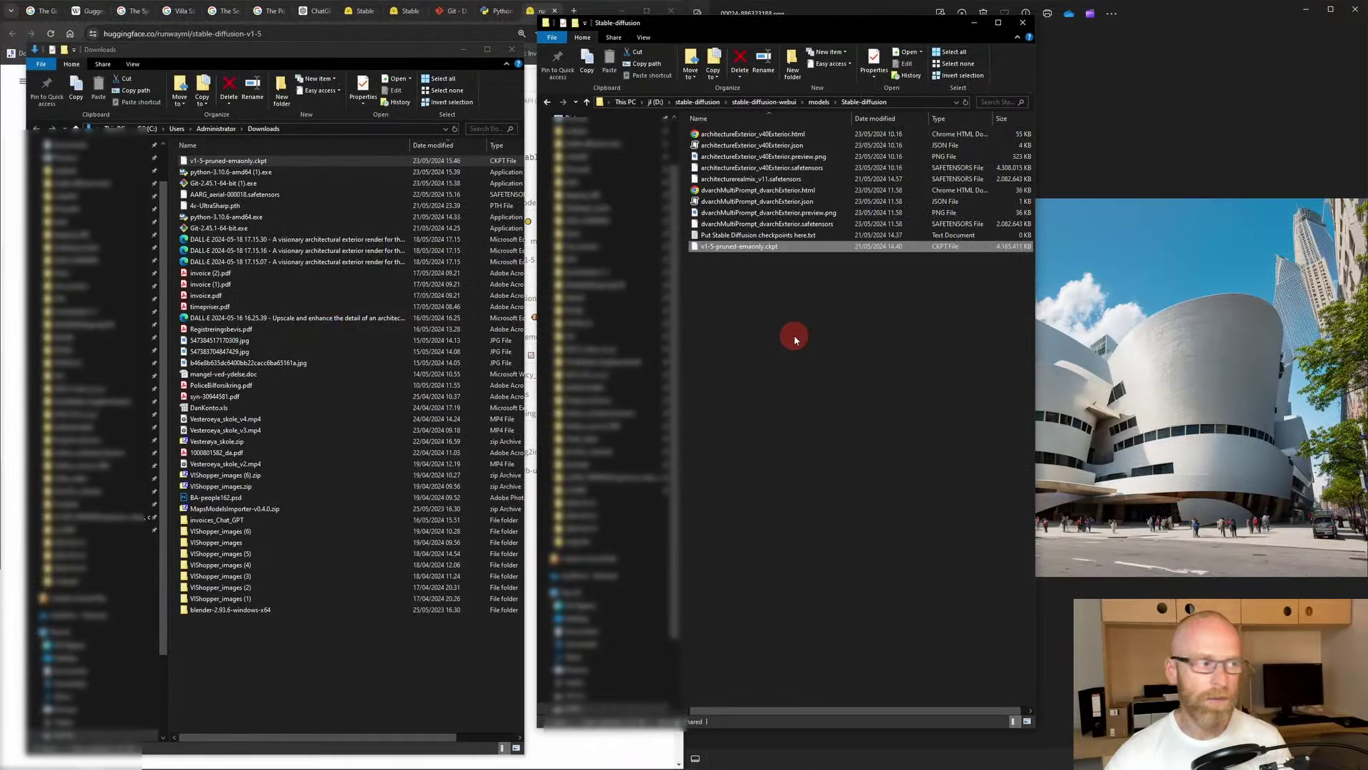
{"action": "left_click", "coordinate": [875, 319]}
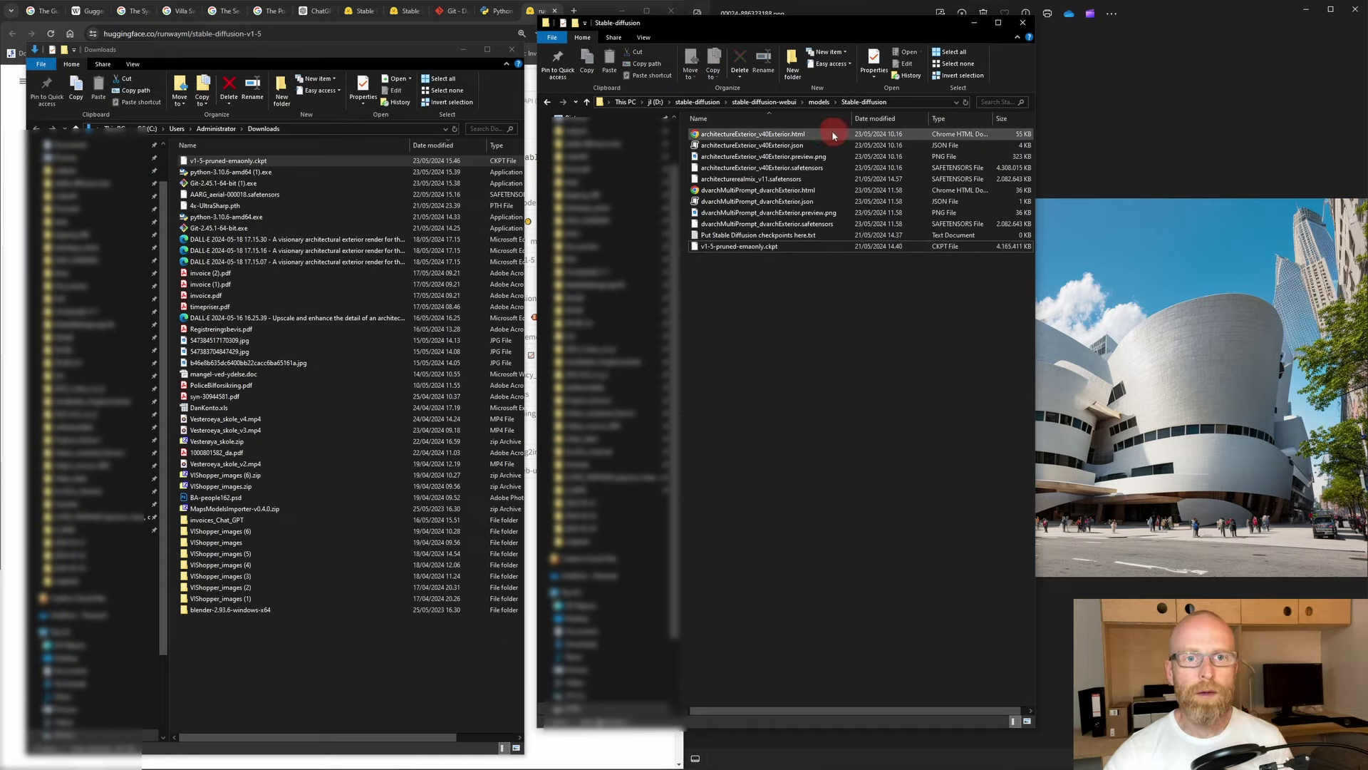
Step: Go back to the stable-diffusion-webui folder and open webui-user.bat for editing in Notepad
{"action": "left_click", "coordinate": [763, 102]}
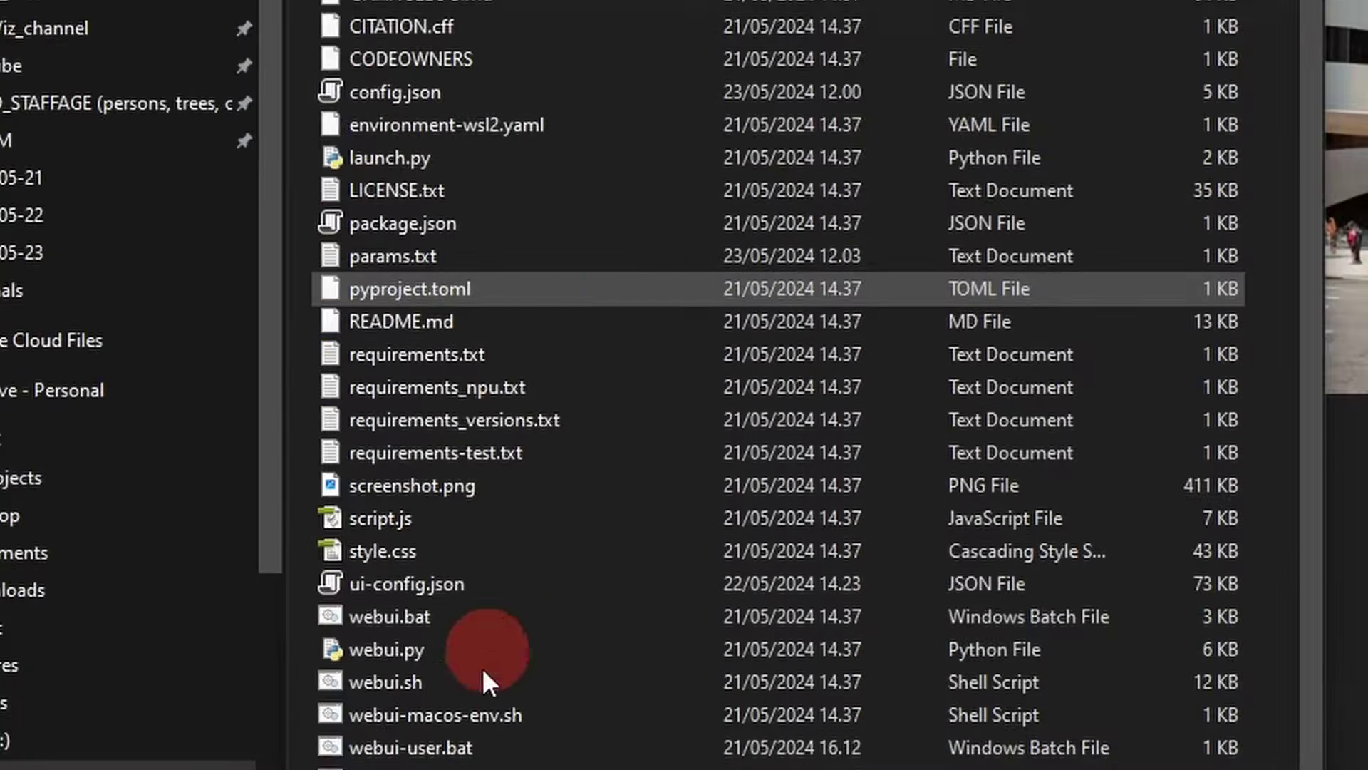
{"action": "left_click", "coordinate": [451, 752]}
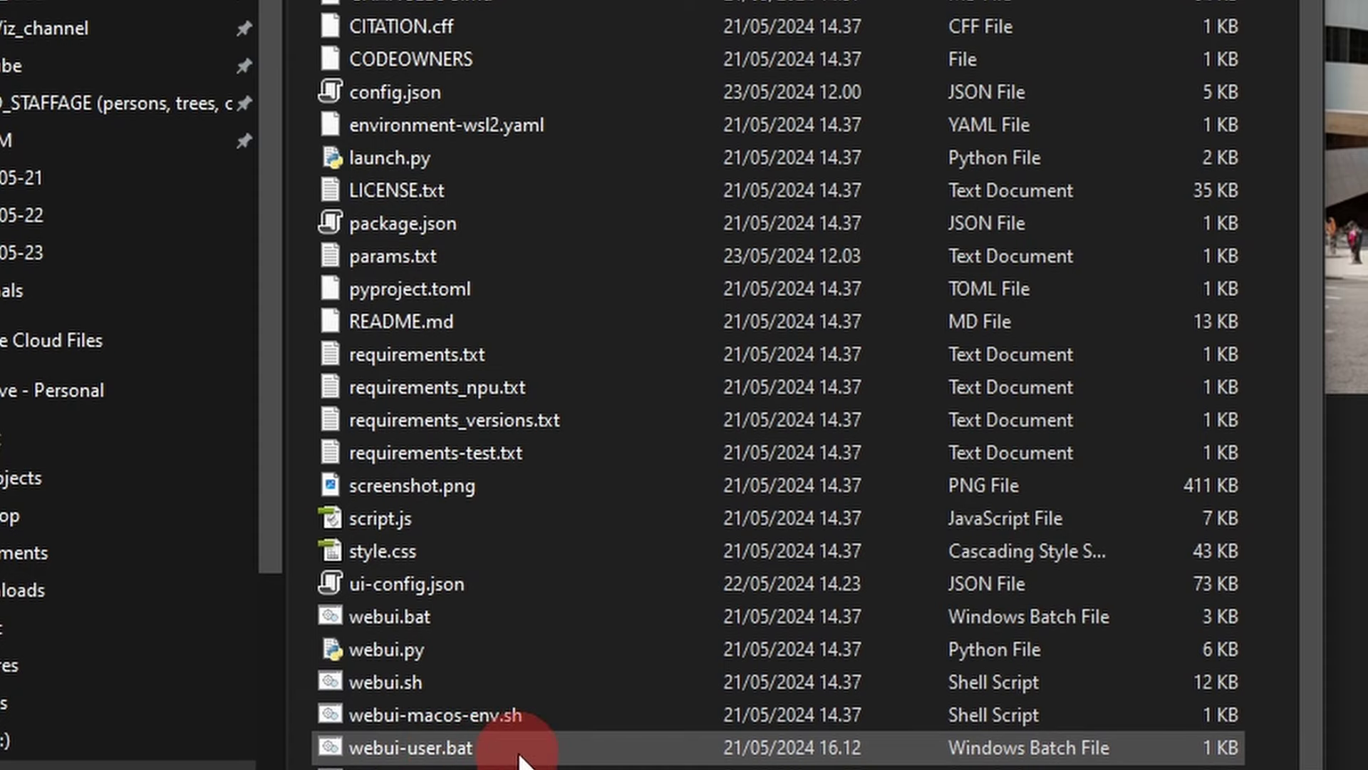
{"action": "right_click", "coordinate": [492, 761]}
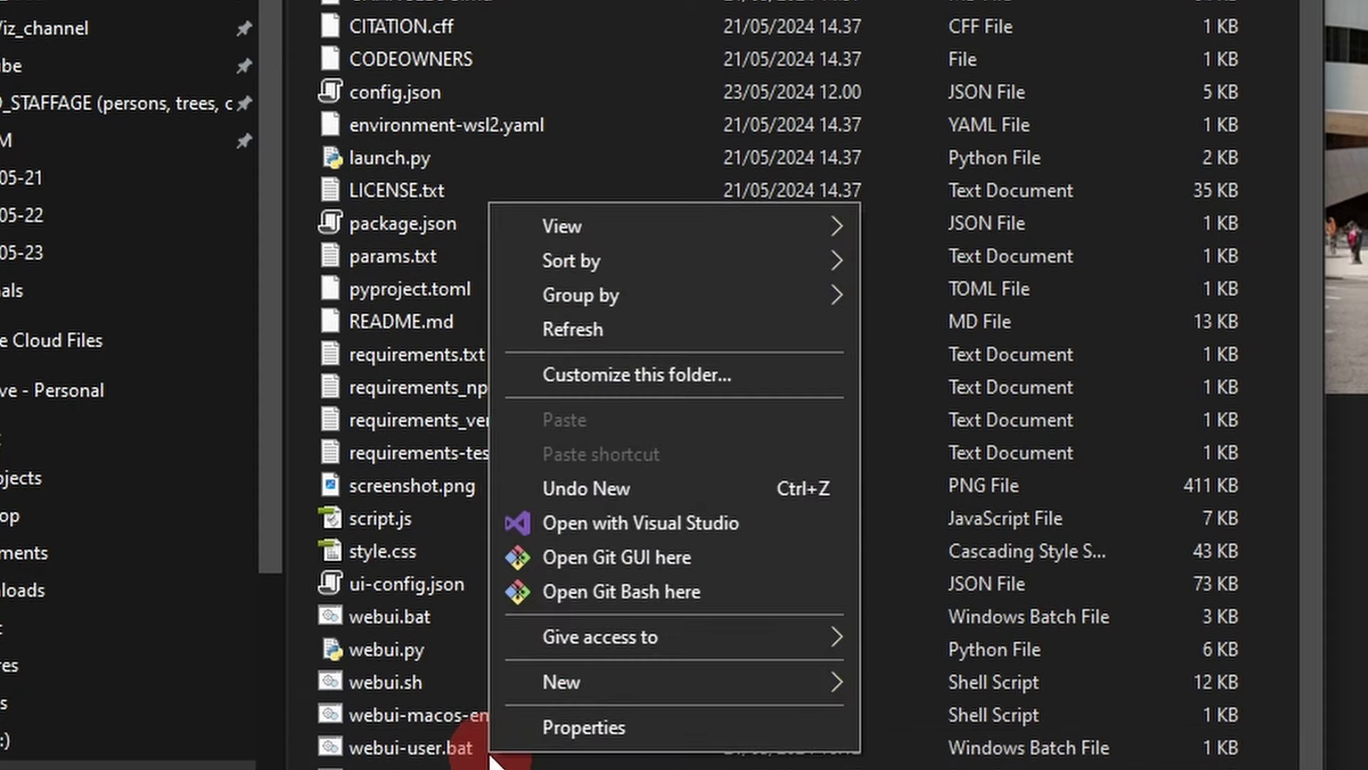
{"action": "right_click", "coordinate": [492, 748]}
{"action": "left_click", "coordinate": [562, 17]}
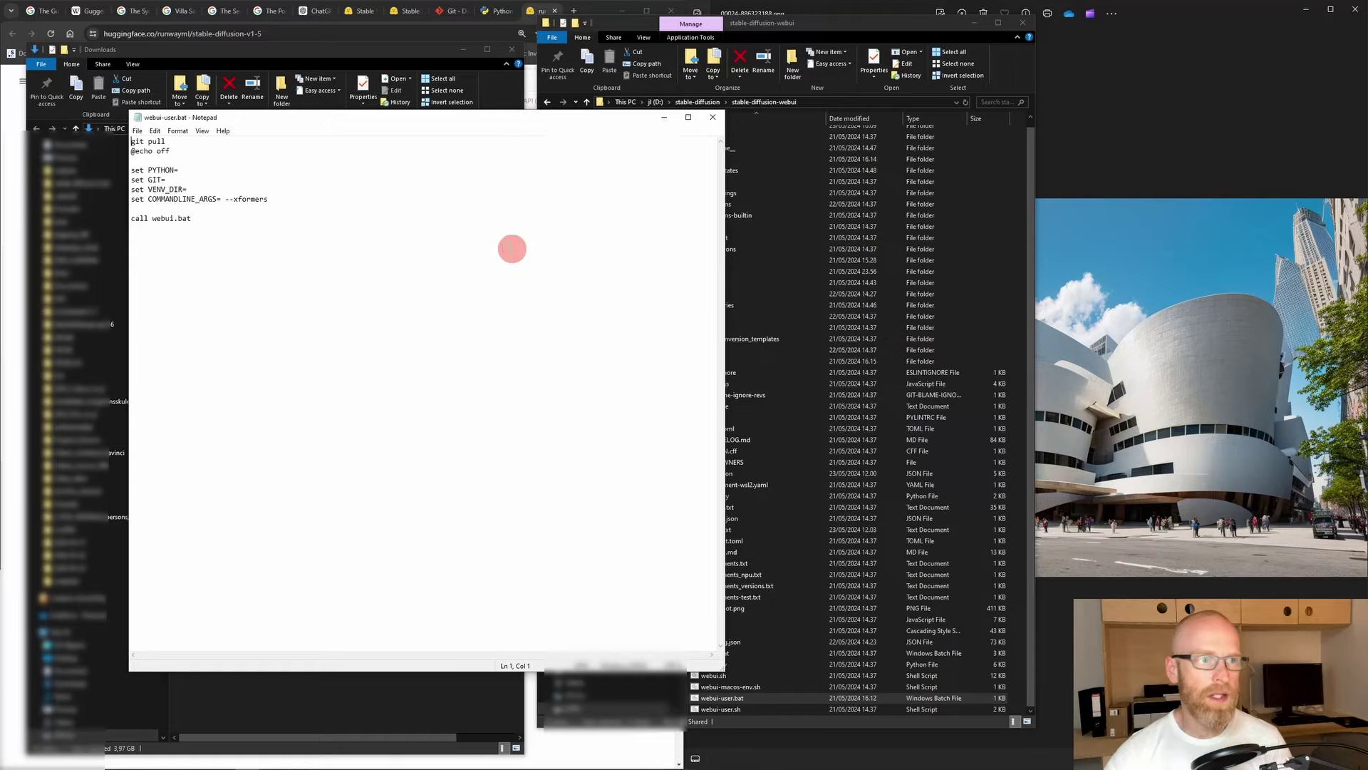
{"action": "double_click", "coordinate": [137, 141]}
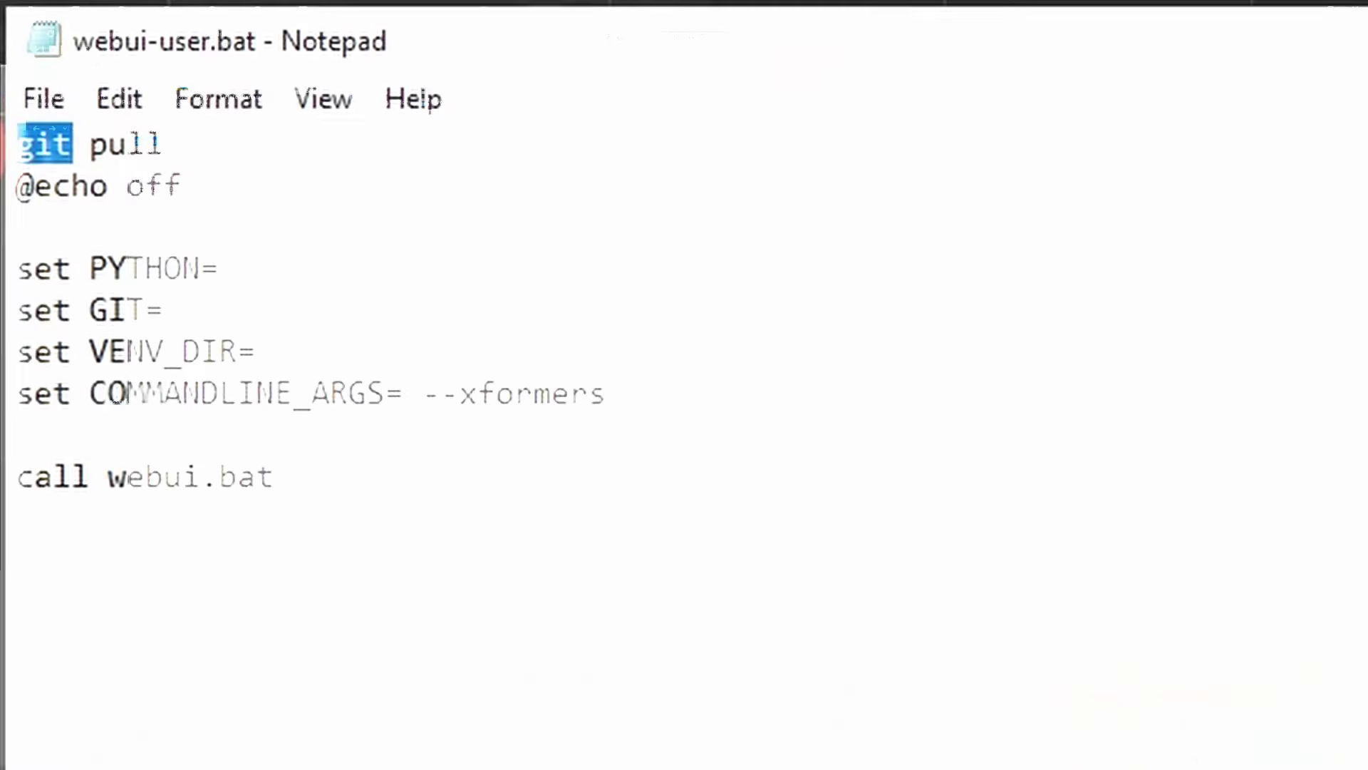
{"action": "left_click", "coordinate": [203, 143]}
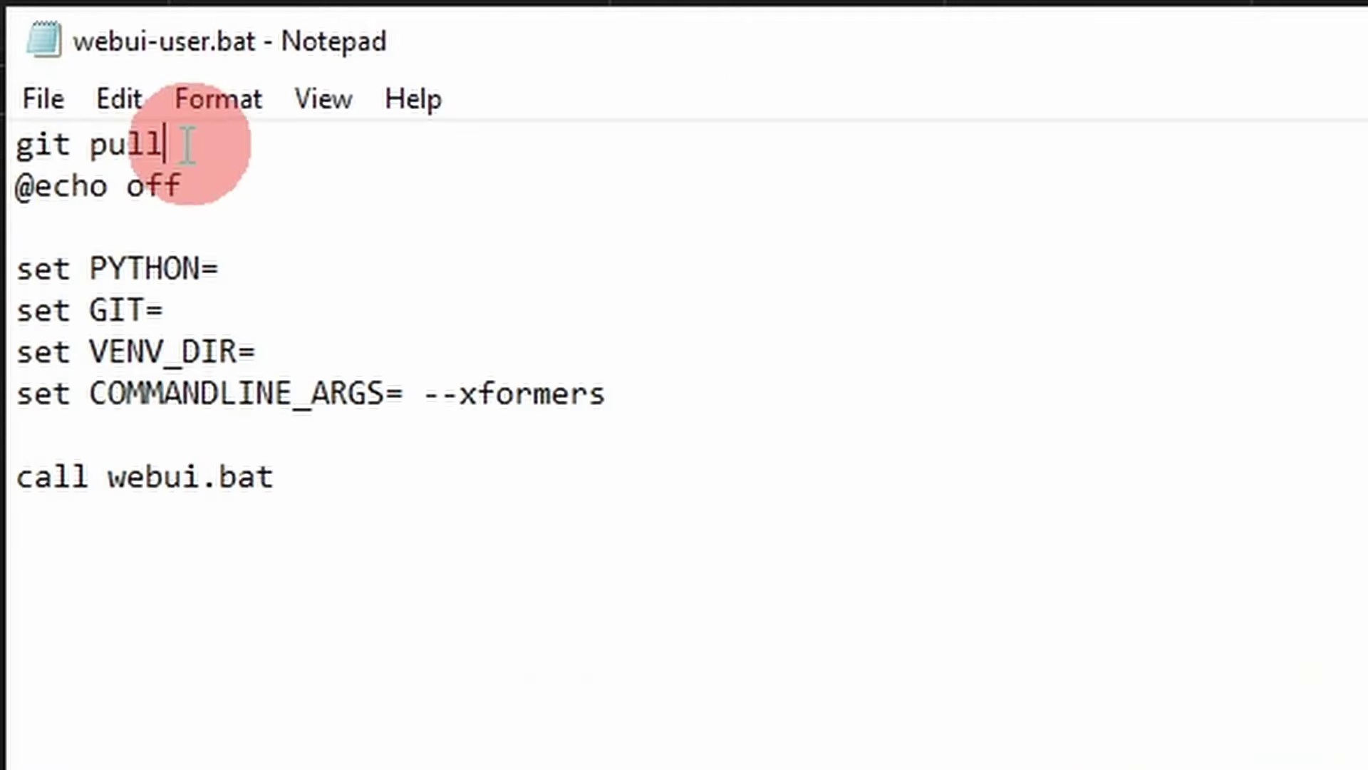
{"action": "key", "text": "shift+Home"}
{"action": "type", "text": "git pull"}
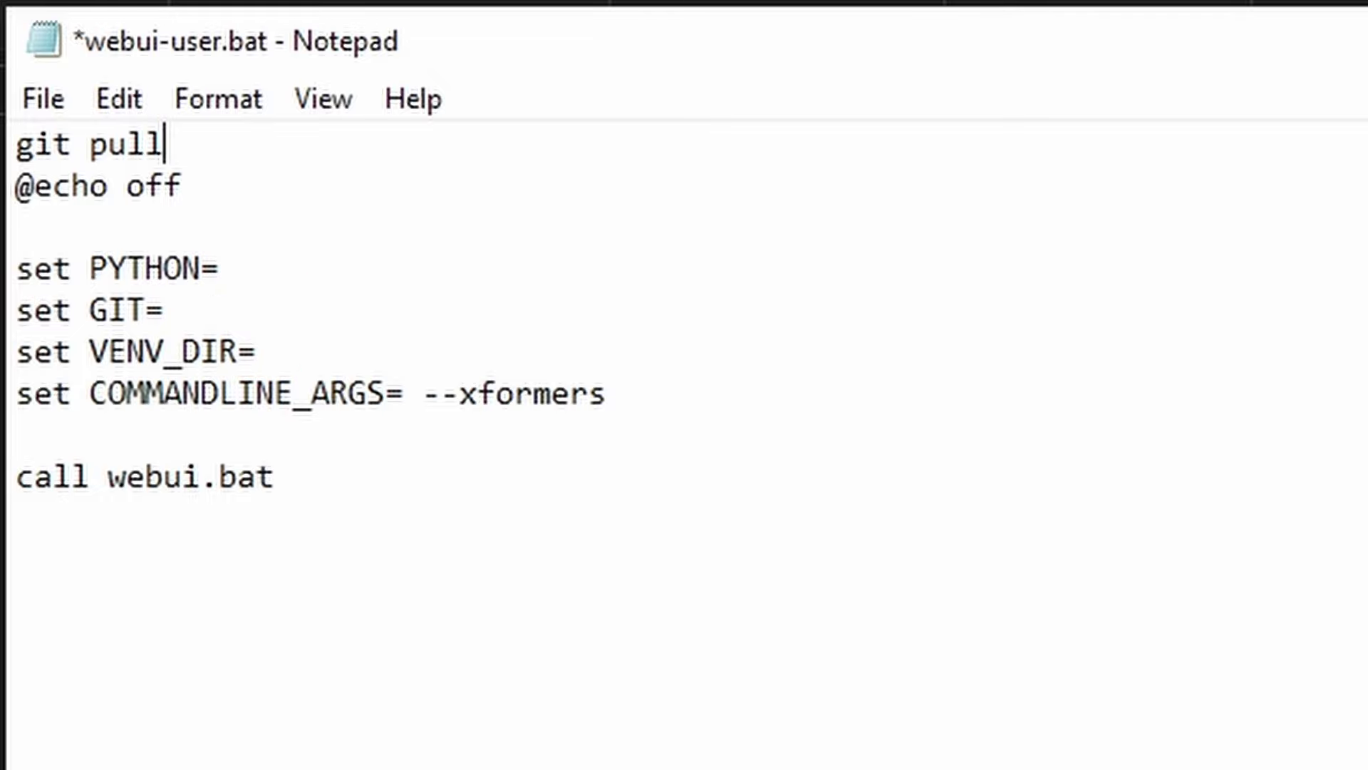
{"action": "left_click", "coordinate": [43, 98]}
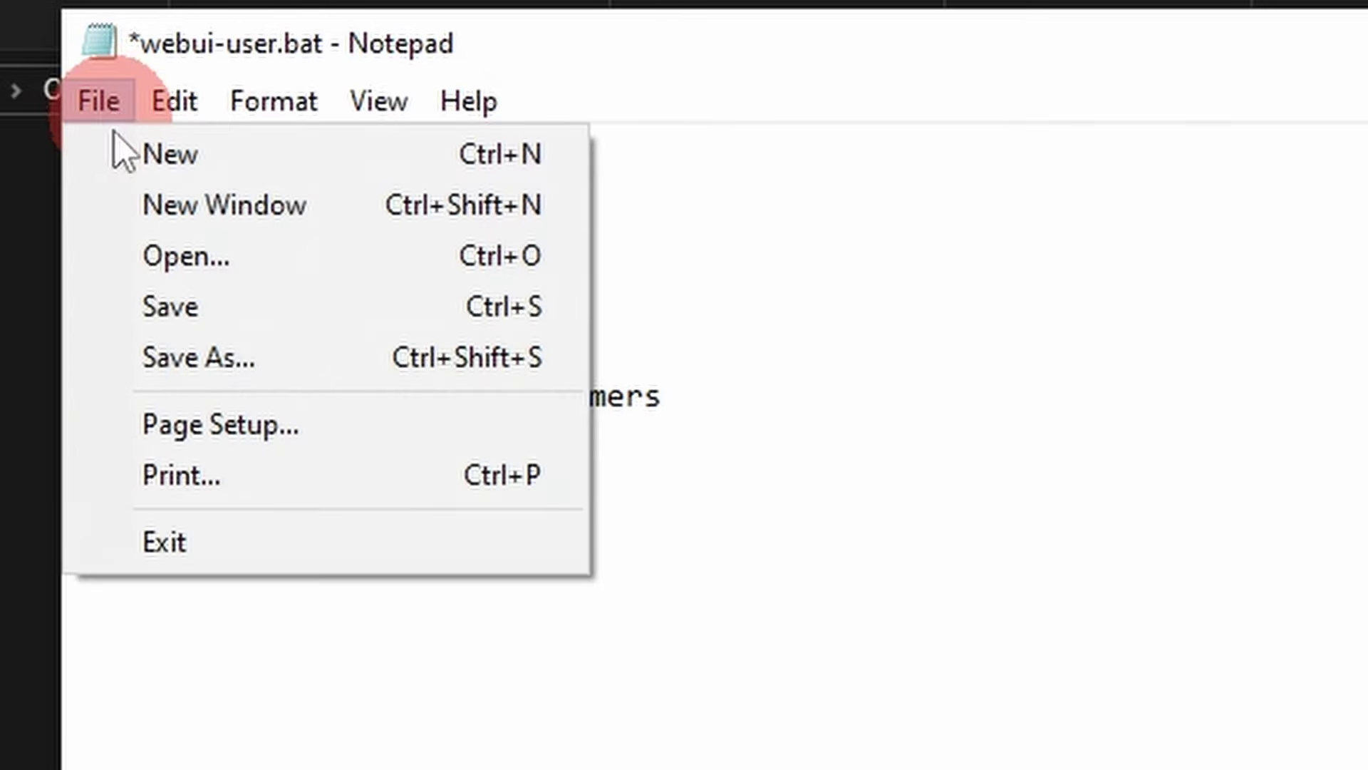
{"action": "left_click", "coordinate": [191, 307]}
{"action": "left_click", "coordinate": [724, 116]}
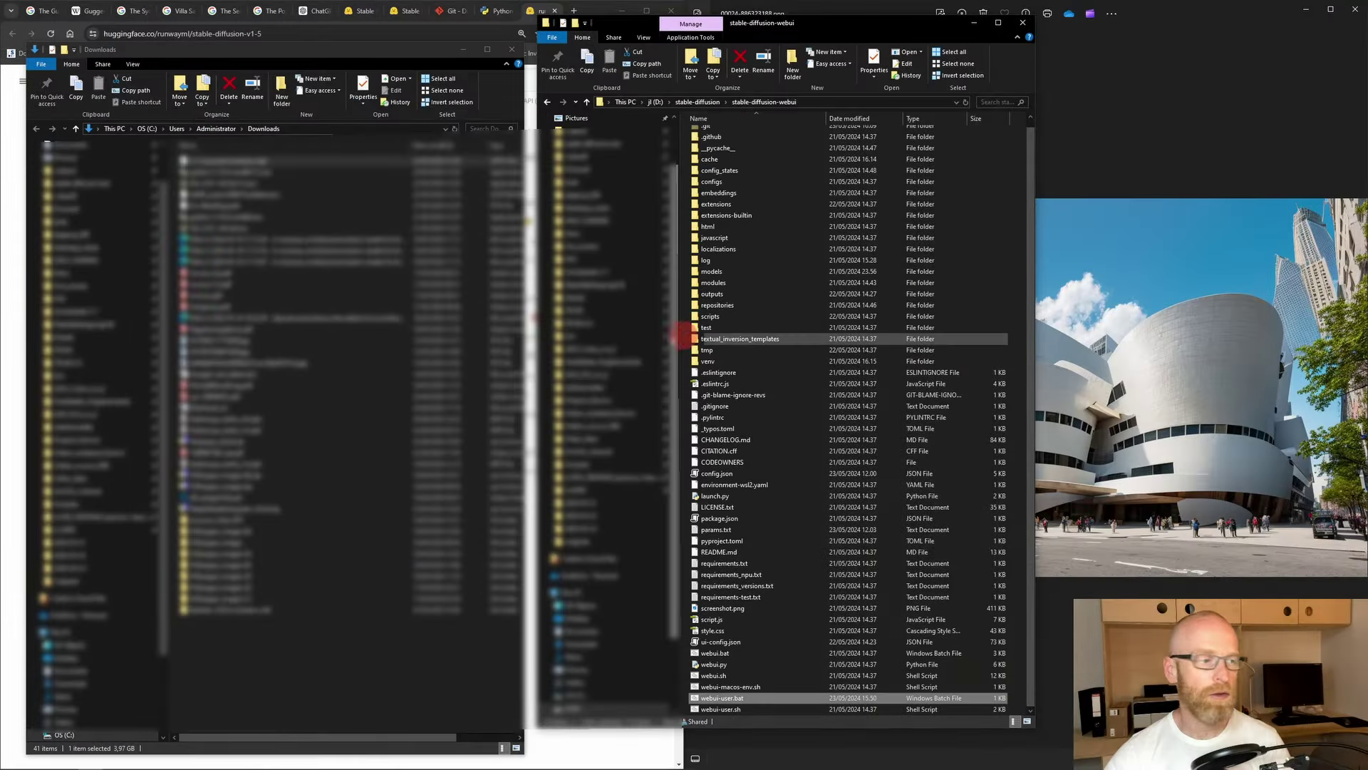
Step: Clear the other windows off the desktop and try to place webui-user.bat from the stable-diffusion-webui folder onto it
{"action": "left_click", "coordinate": [326, 567]}
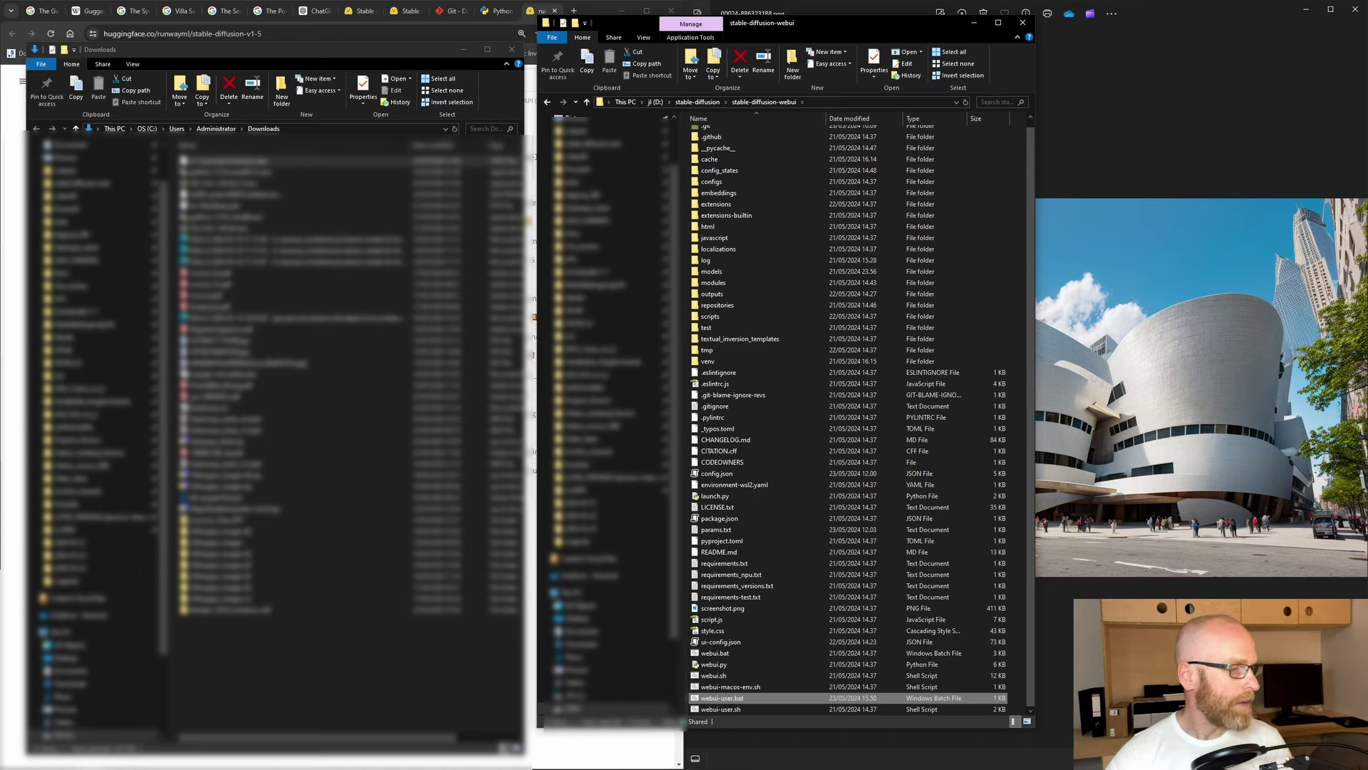
{"action": "left_click", "coordinate": [1305, 10]}
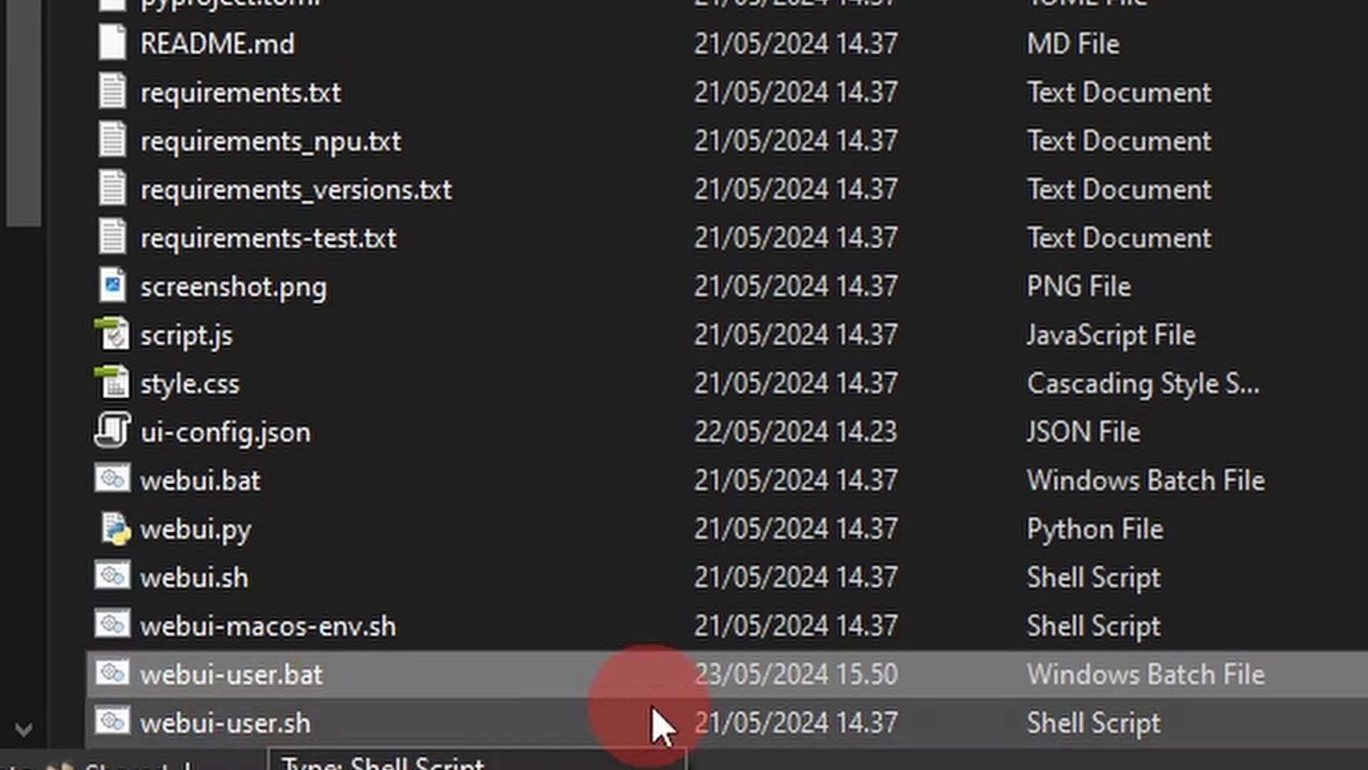
{"action": "left_click_drag", "start_coordinate": [258, 680], "coordinate": [972, 558]}
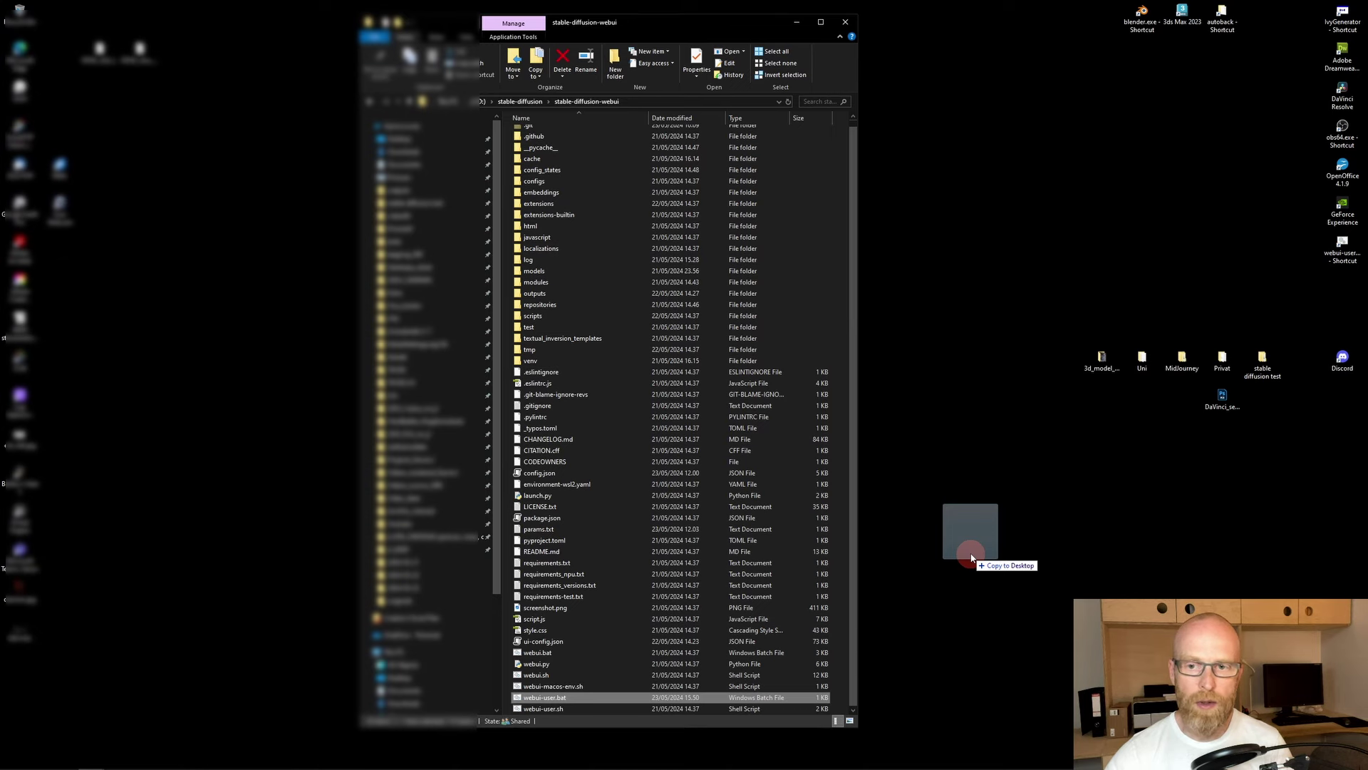
{"action": "left_click_drag", "start_coordinate": [972, 558], "coordinate": [555, 701]}
Step: Launch the web UI from the webui-user.bat desktop shortcut, move its console window and minimize the stable-diffusion-webui folder window
{"action": "left_click", "coordinate": [1200, 626]}
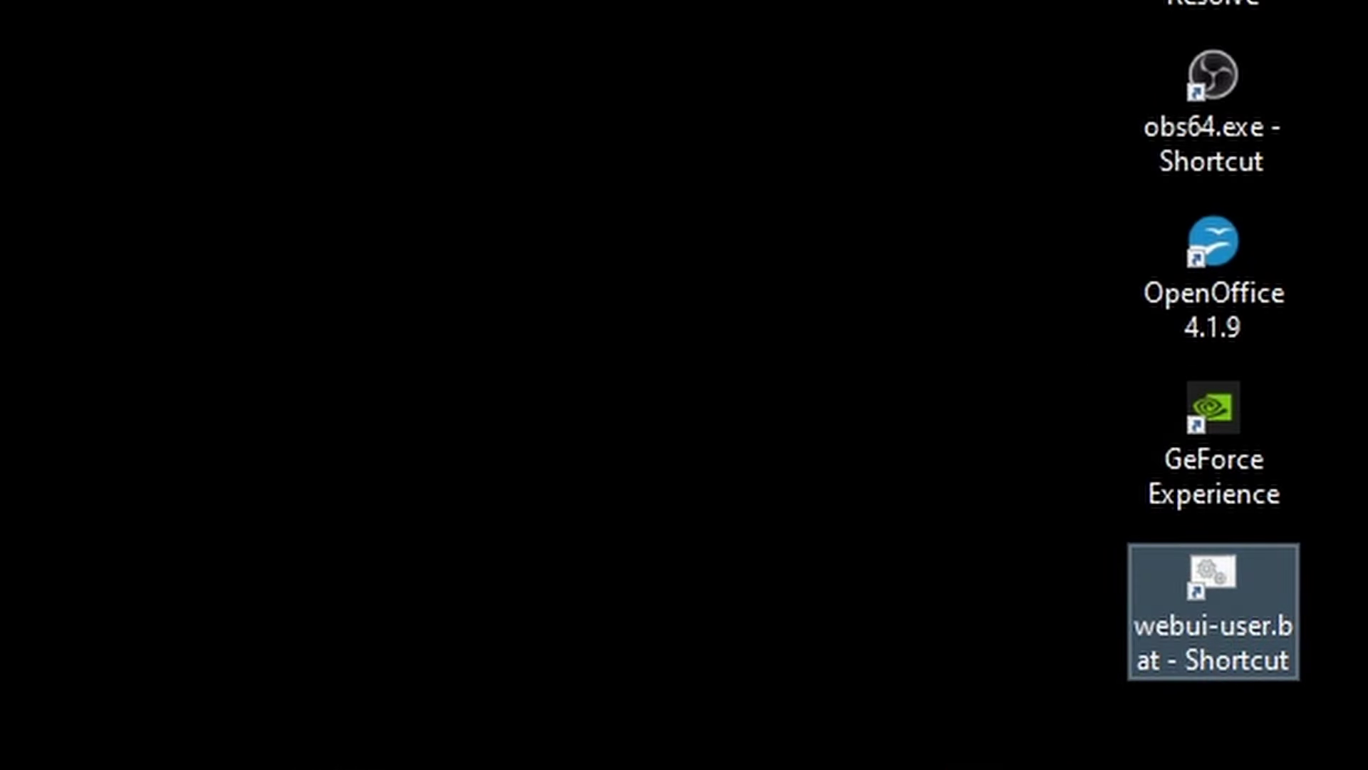
{"action": "double_click", "coordinate": [1197, 568]}
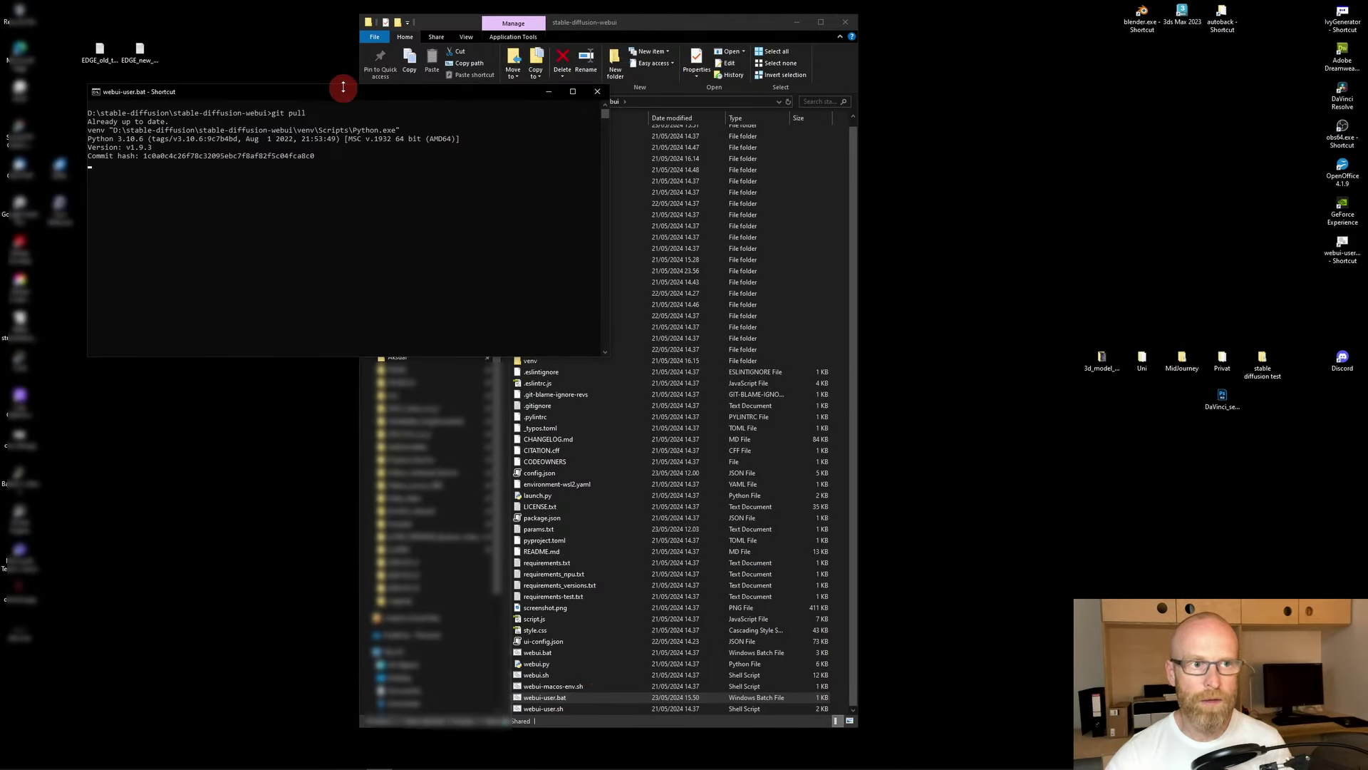
{"action": "left_click_drag", "start_coordinate": [347, 95], "coordinate": [508, 187]}
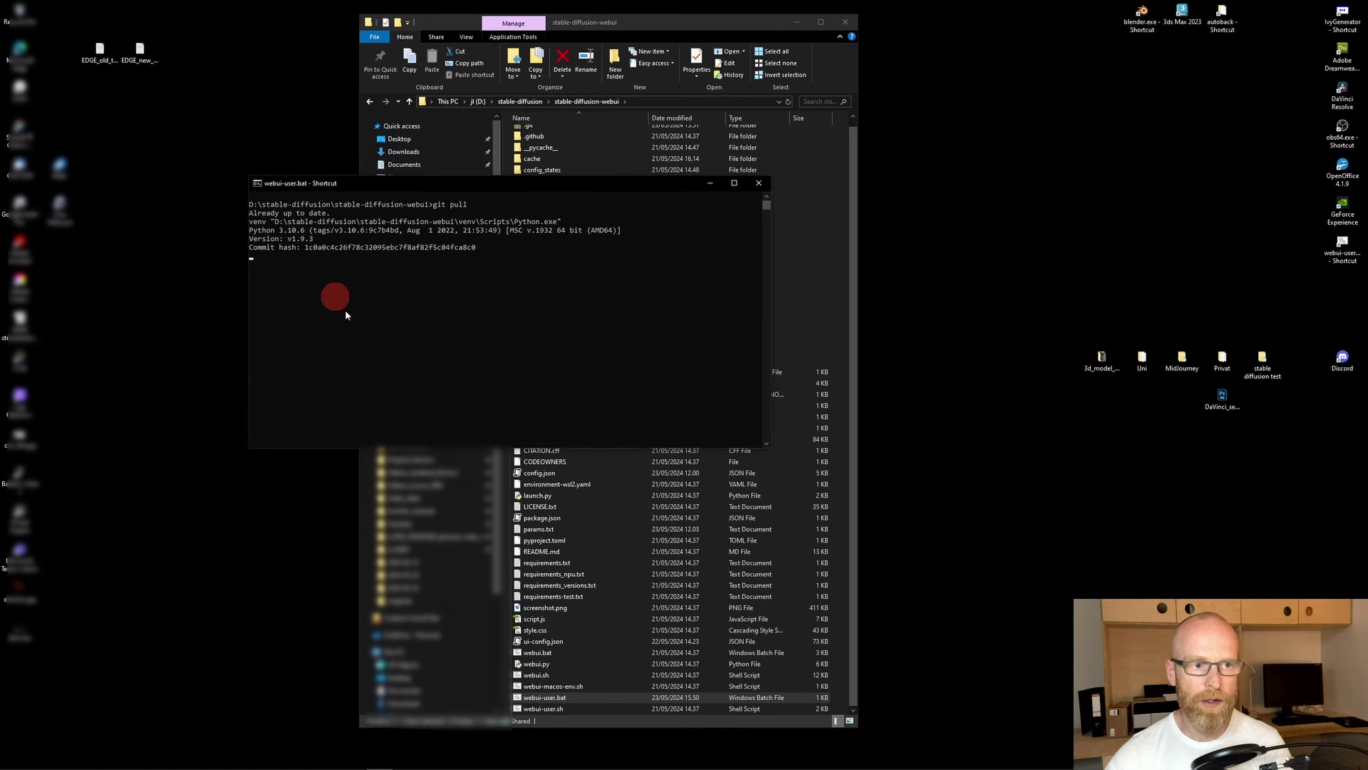
{"action": "left_click", "coordinate": [796, 22]}
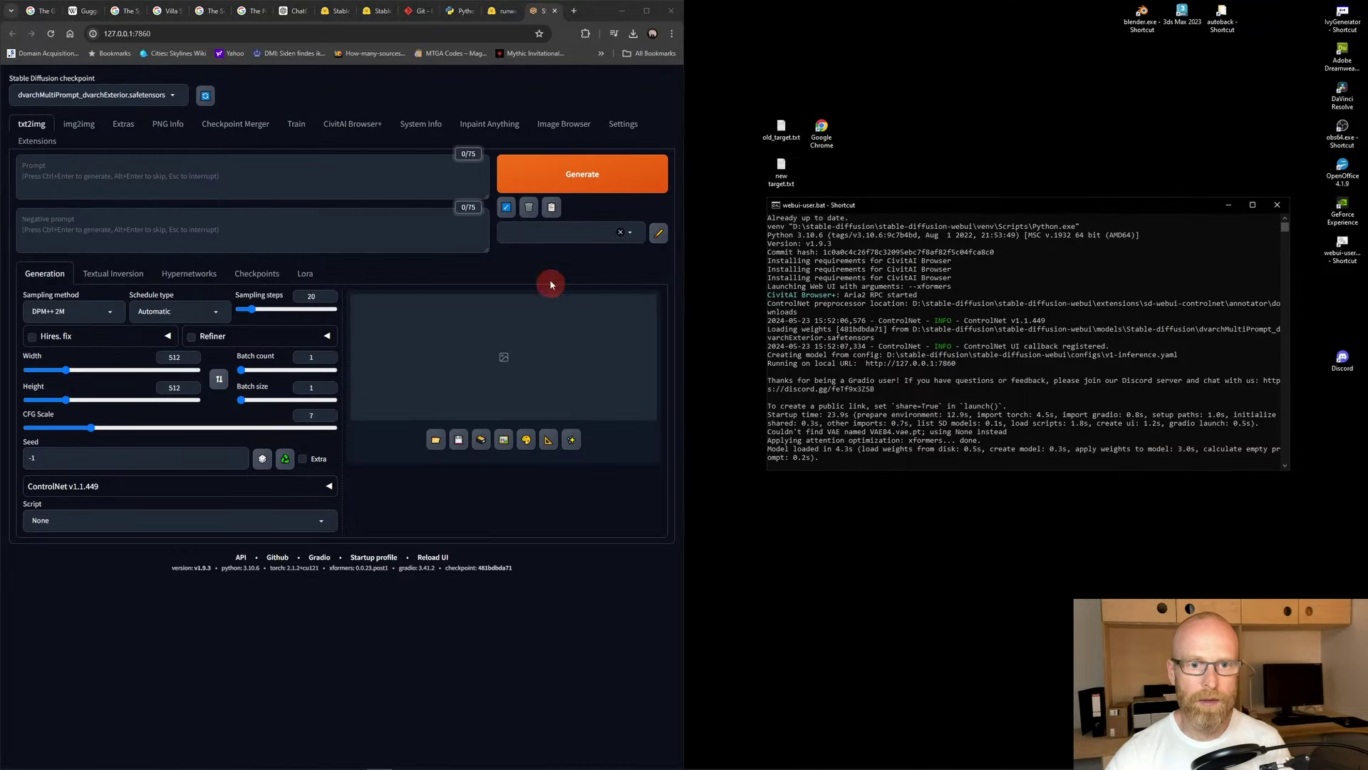
Step: Reposition the webui-user.bat console beside the browser and review its startup output from the git pull line
{"action": "left_click_drag", "start_coordinate": [921, 207], "coordinate": [895, 209]}
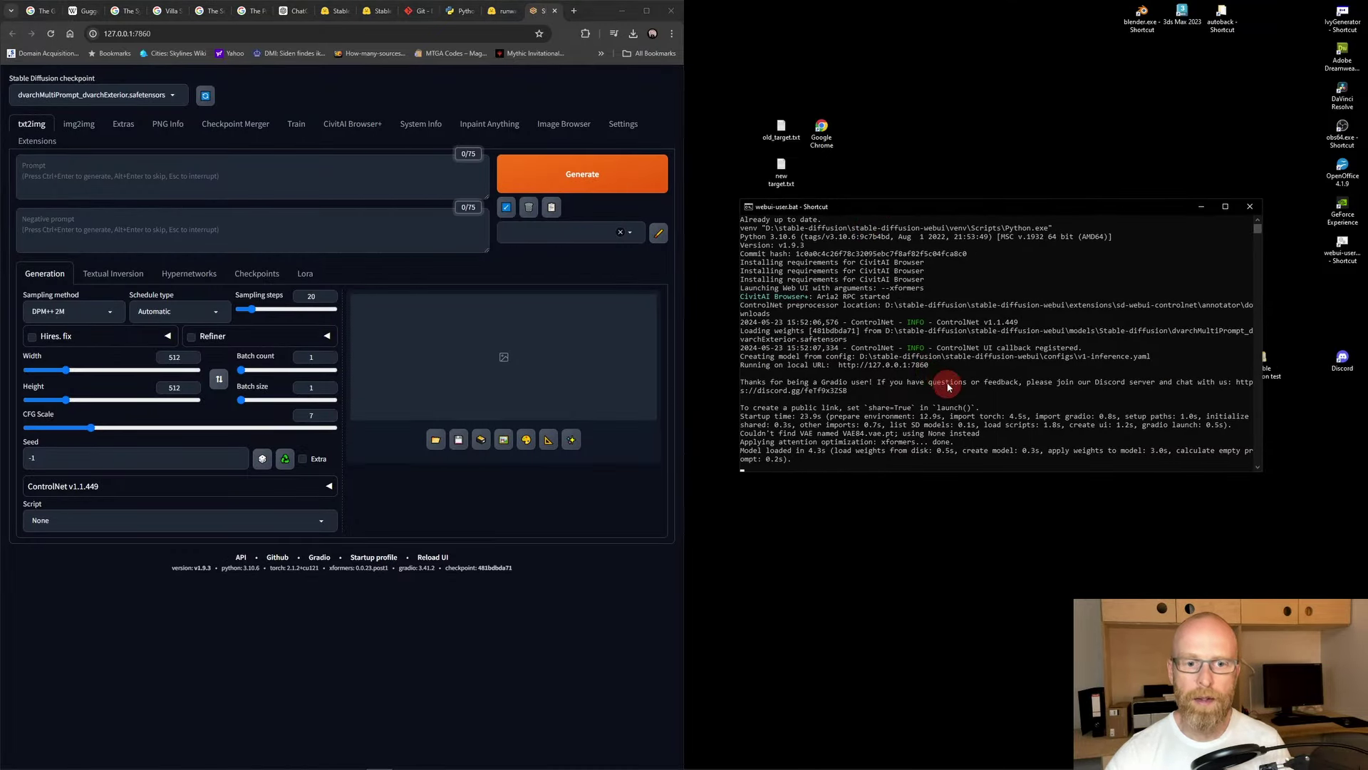
{"action": "left_click_drag", "start_coordinate": [1258, 229], "coordinate": [1124, 268]}
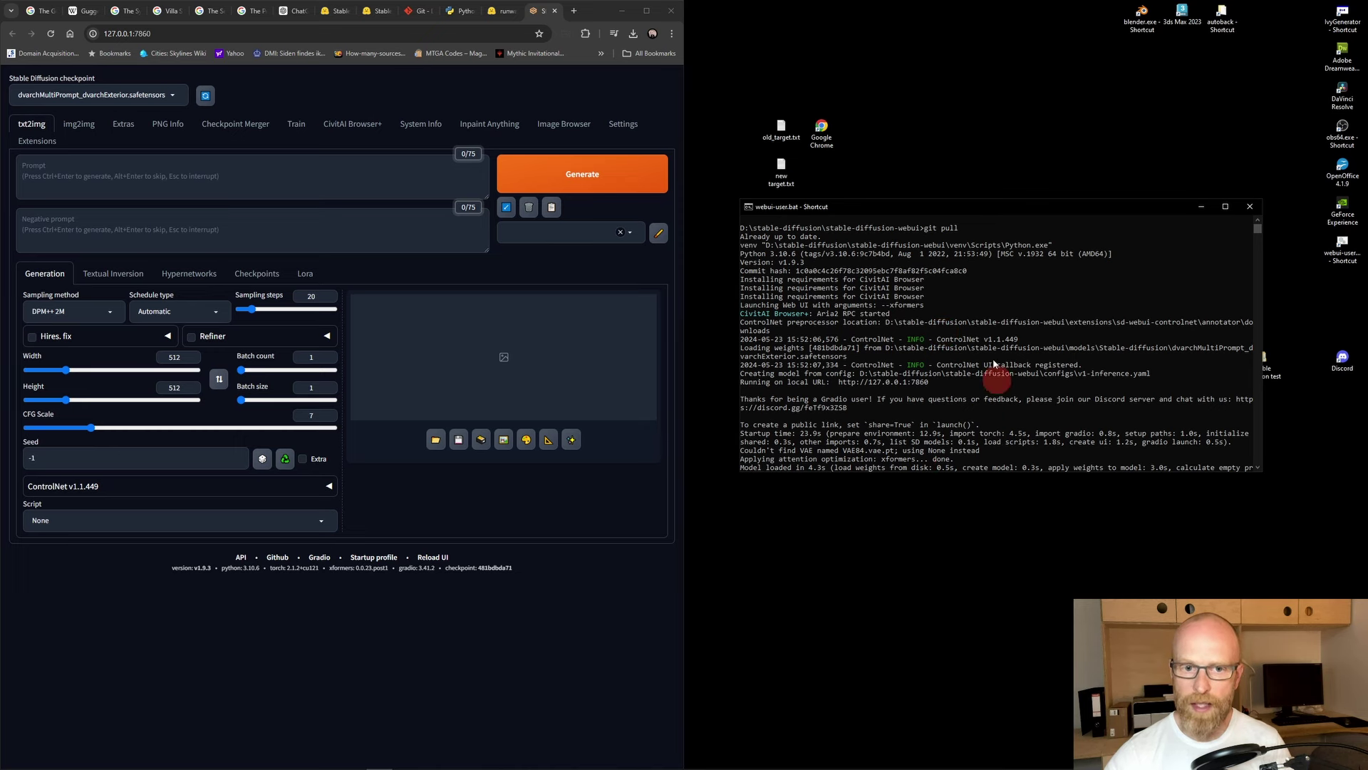
{"action": "left_click_drag", "start_coordinate": [903, 207], "coordinate": [884, 212]}
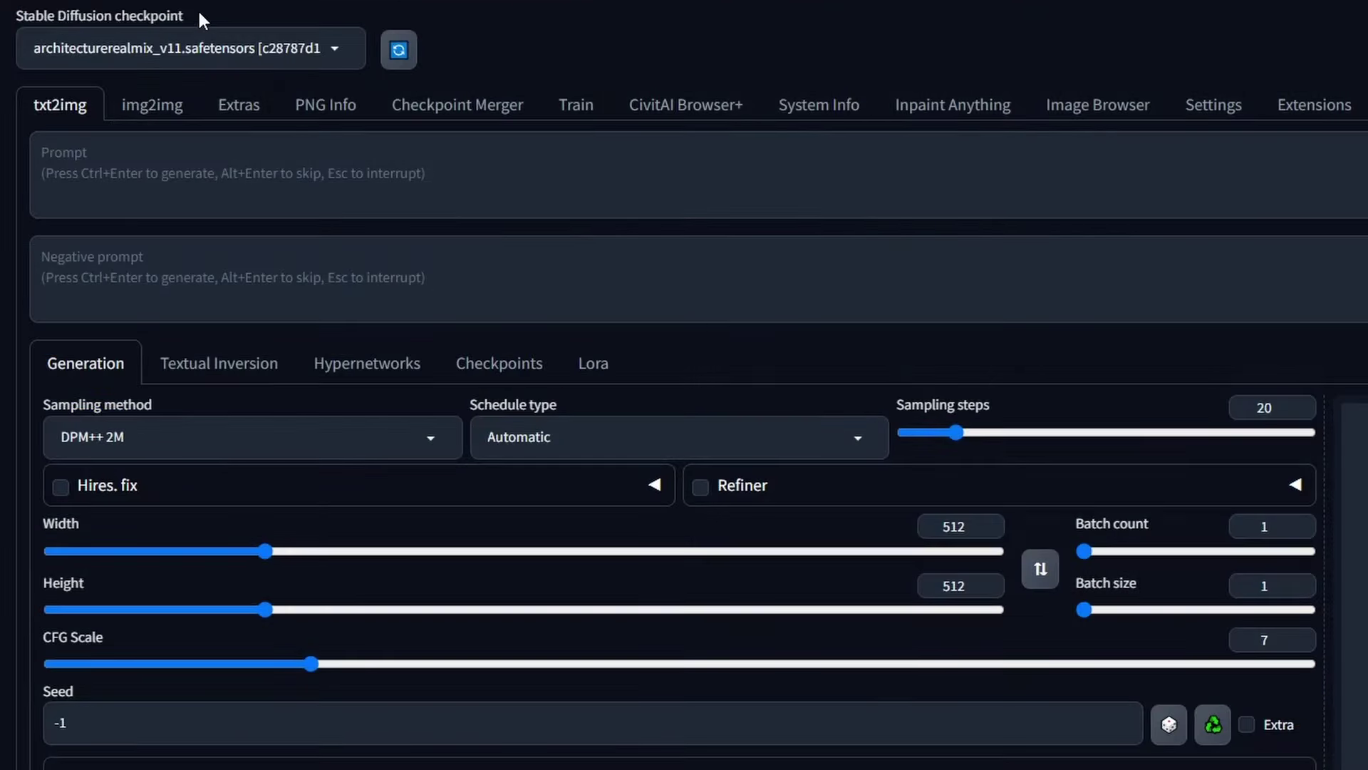
Step: Set the Stable Diffusion checkpoint to v1-5-pruned-emaonly.ckpt [cc6cb27103] in the web UI
{"action": "left_click_drag", "start_coordinate": [99, 72], "coordinate": [31, 80]}
{"action": "left_click_drag", "start_coordinate": [183, 15], "coordinate": [113, 15]}
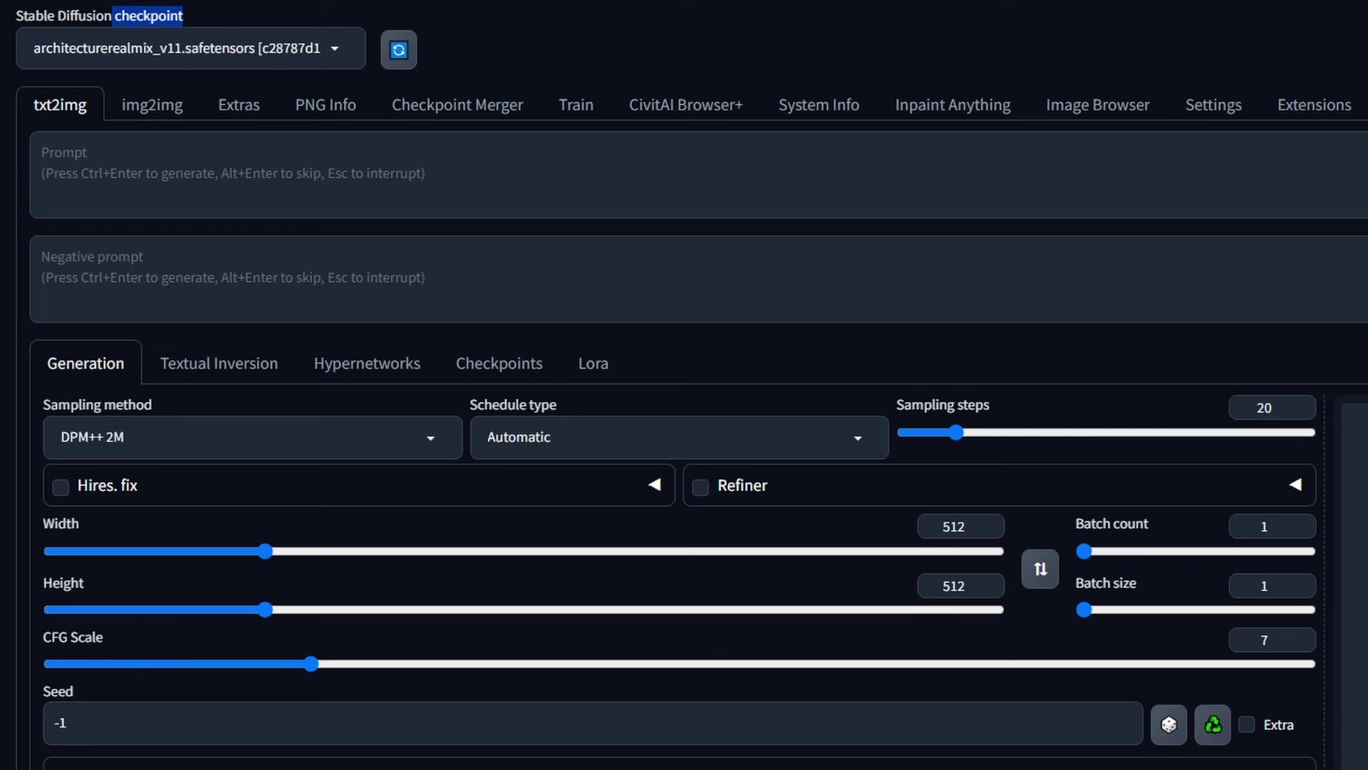
{"action": "left_click", "coordinate": [158, 47]}
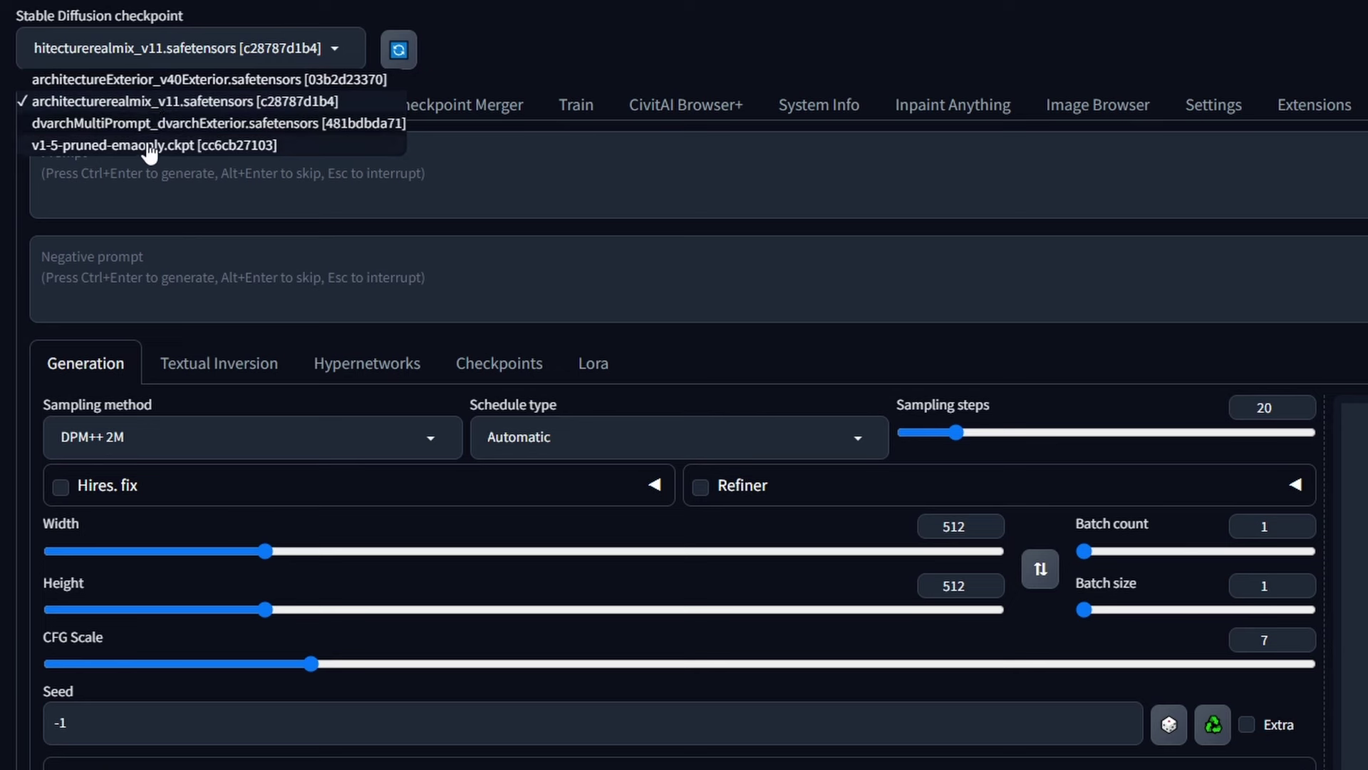
{"action": "left_click", "coordinate": [149, 145]}
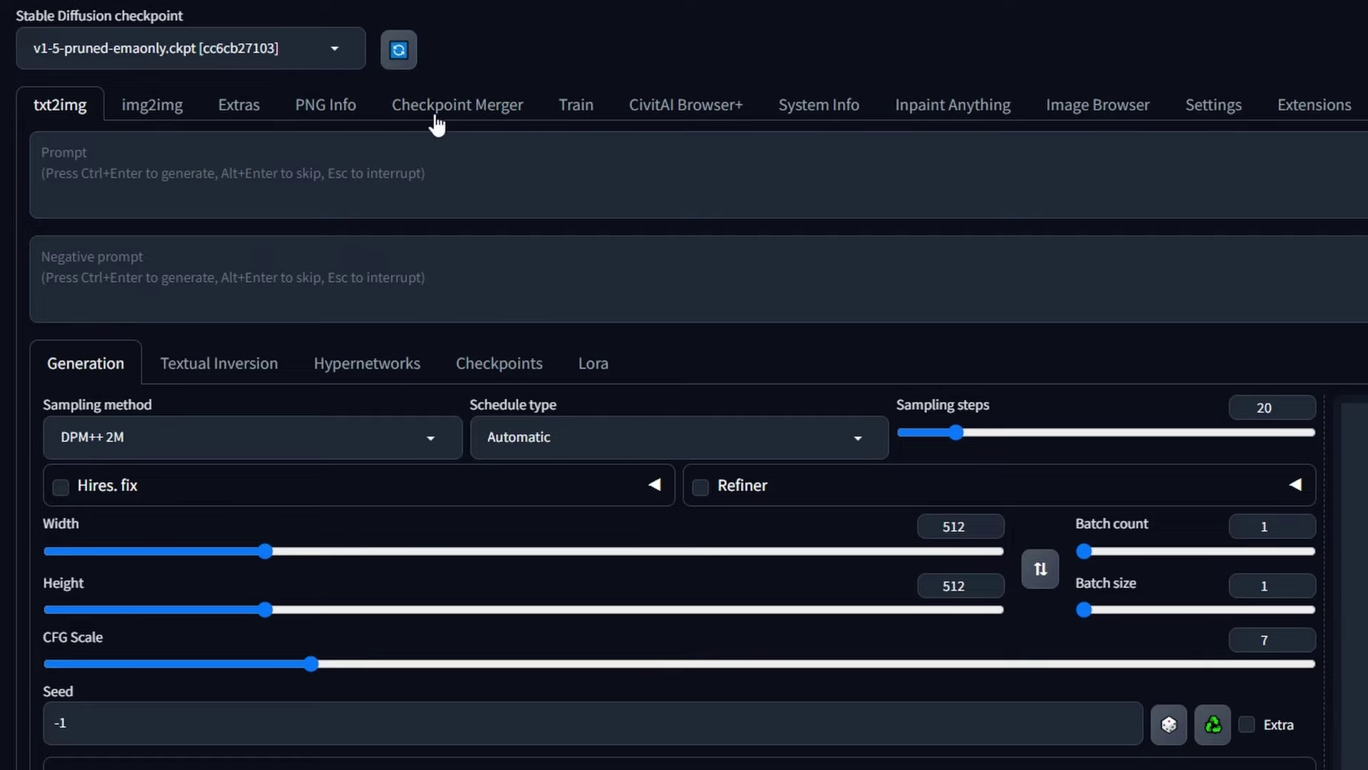
Step: Open civitai.com in a new browser tab and look through the featured images and models on its home page
{"action": "key", "text": "ctrl+t"}
{"action": "left_click", "coordinate": [999, 116]}
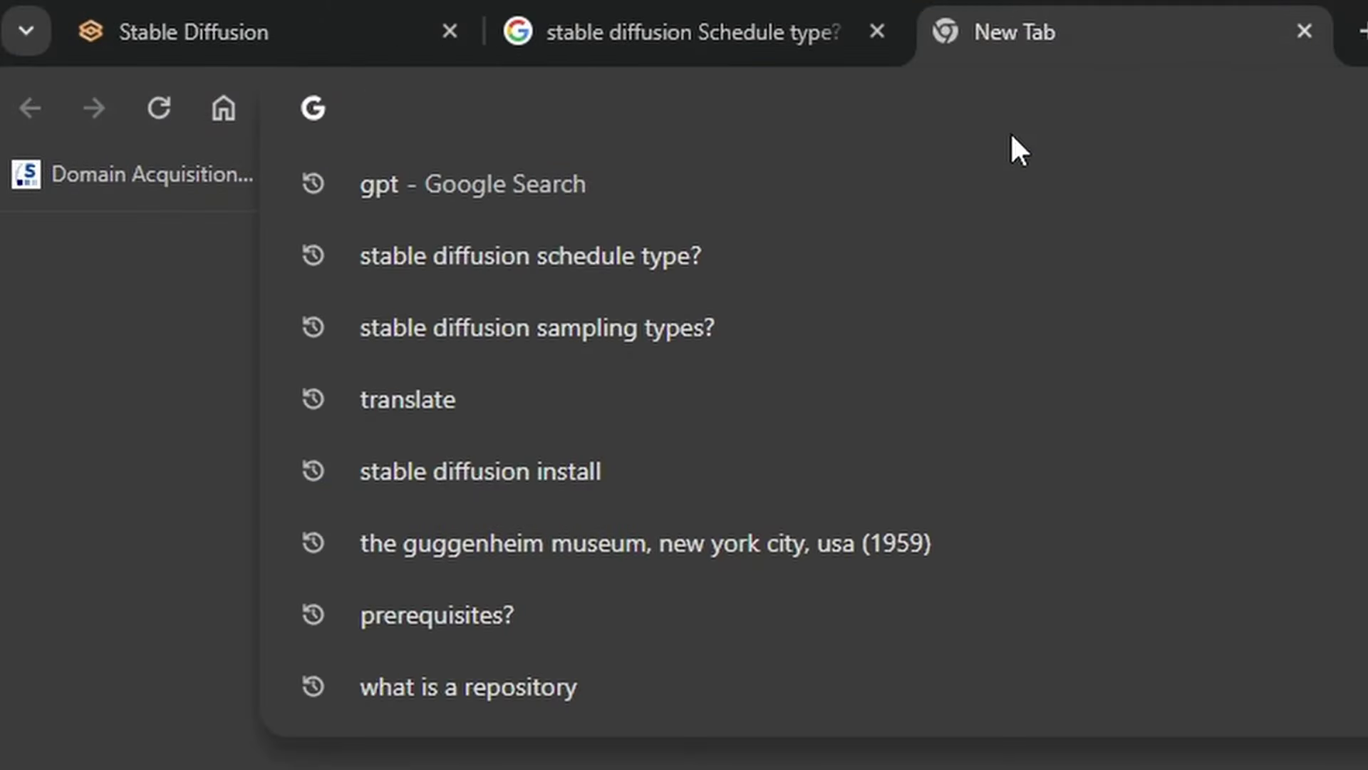
{"action": "type", "text": "civitai.com"}
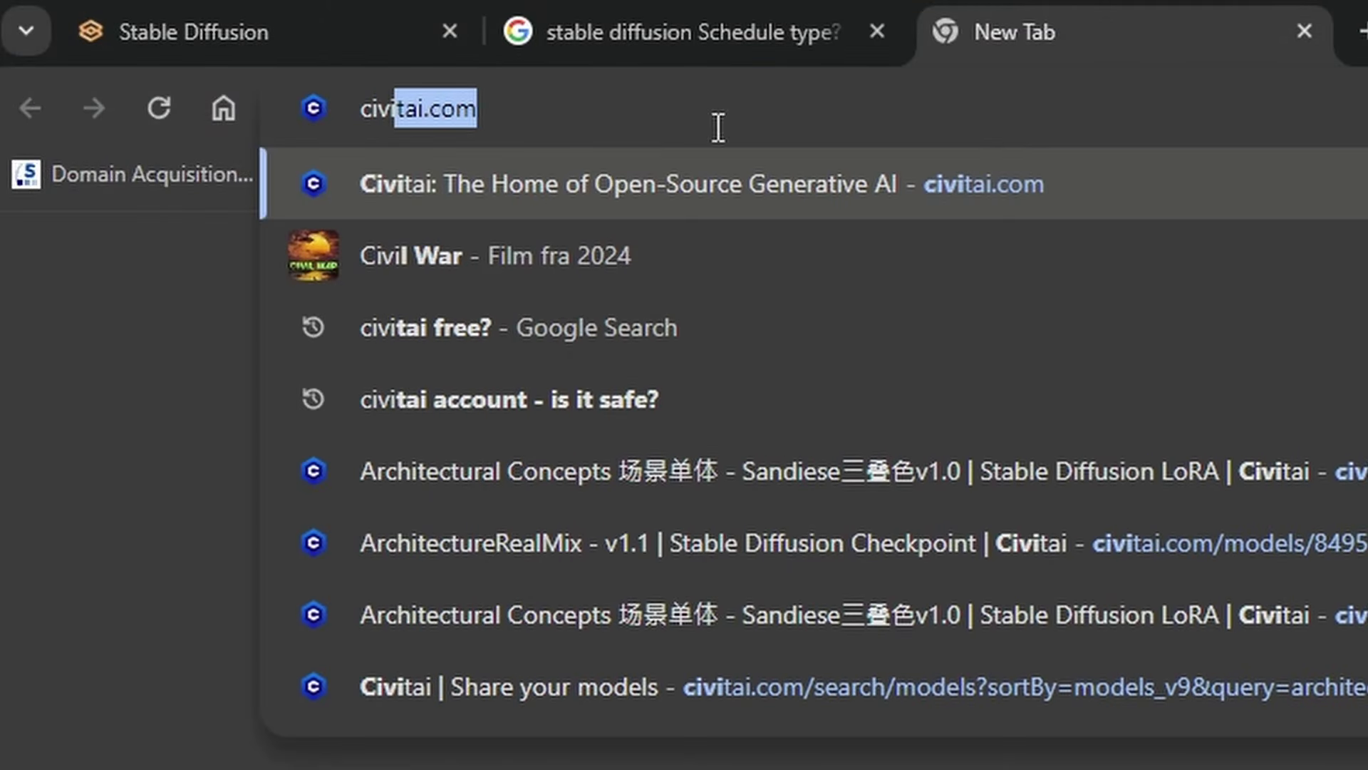
{"action": "left_click", "coordinate": [418, 183]}
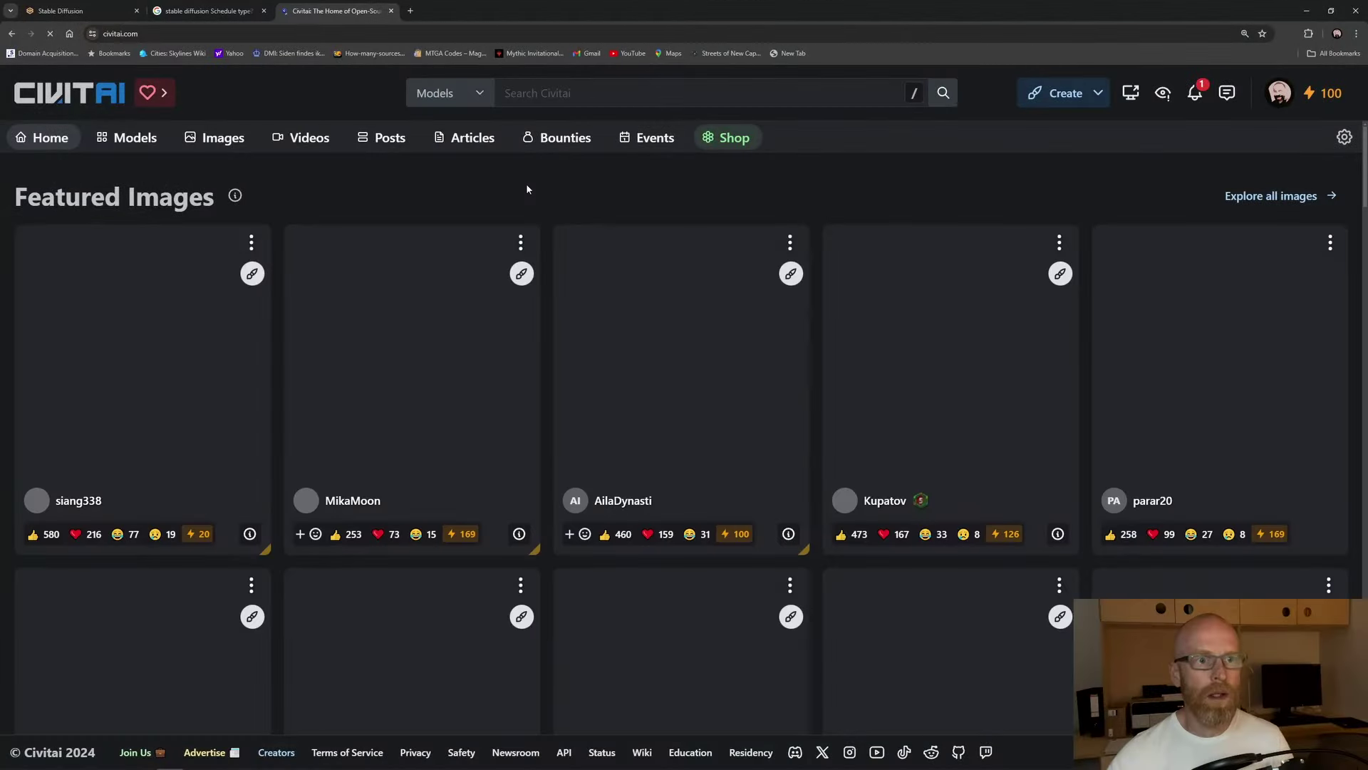
{"action": "scroll", "coordinate": [617, 198], "scroll_direction": "down", "scroll_amount": 15}
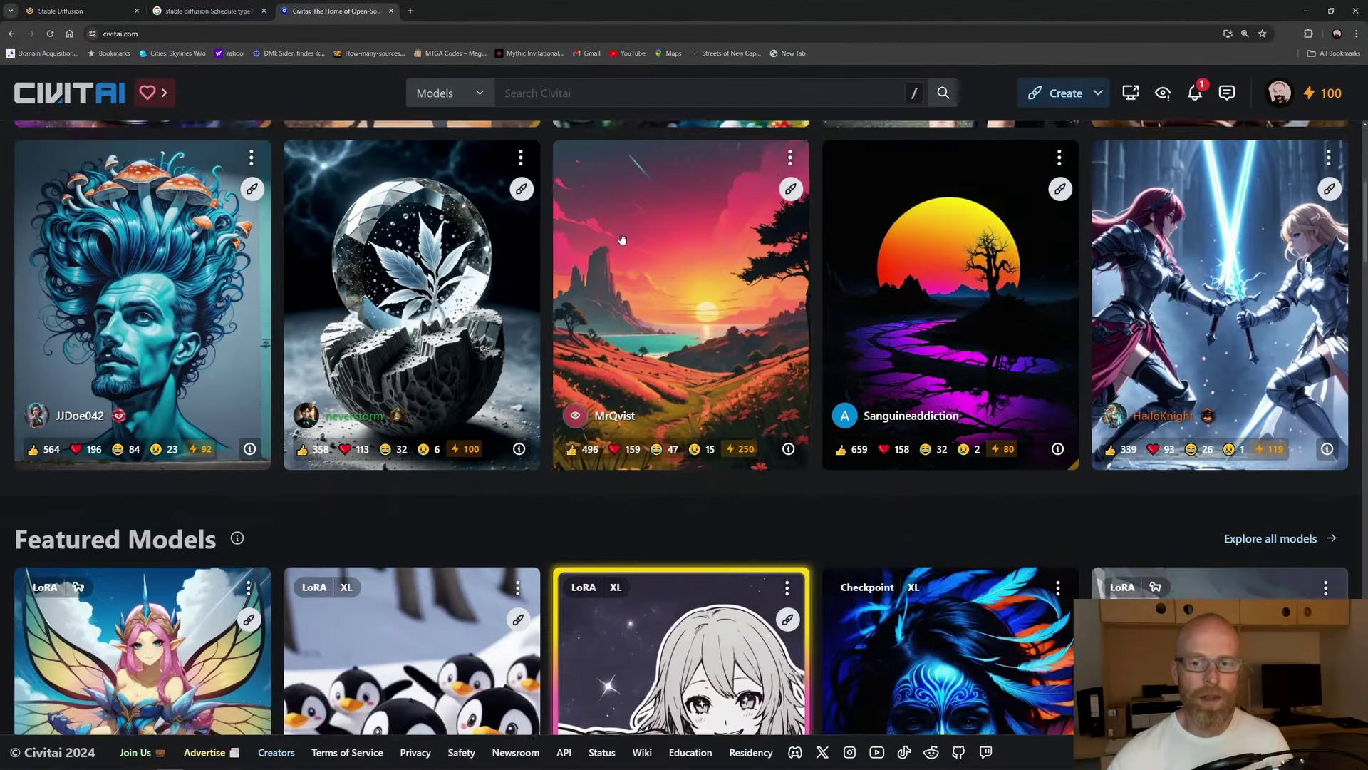
{"action": "scroll", "coordinate": [620, 267], "scroll_direction": "down", "scroll_amount": 7}
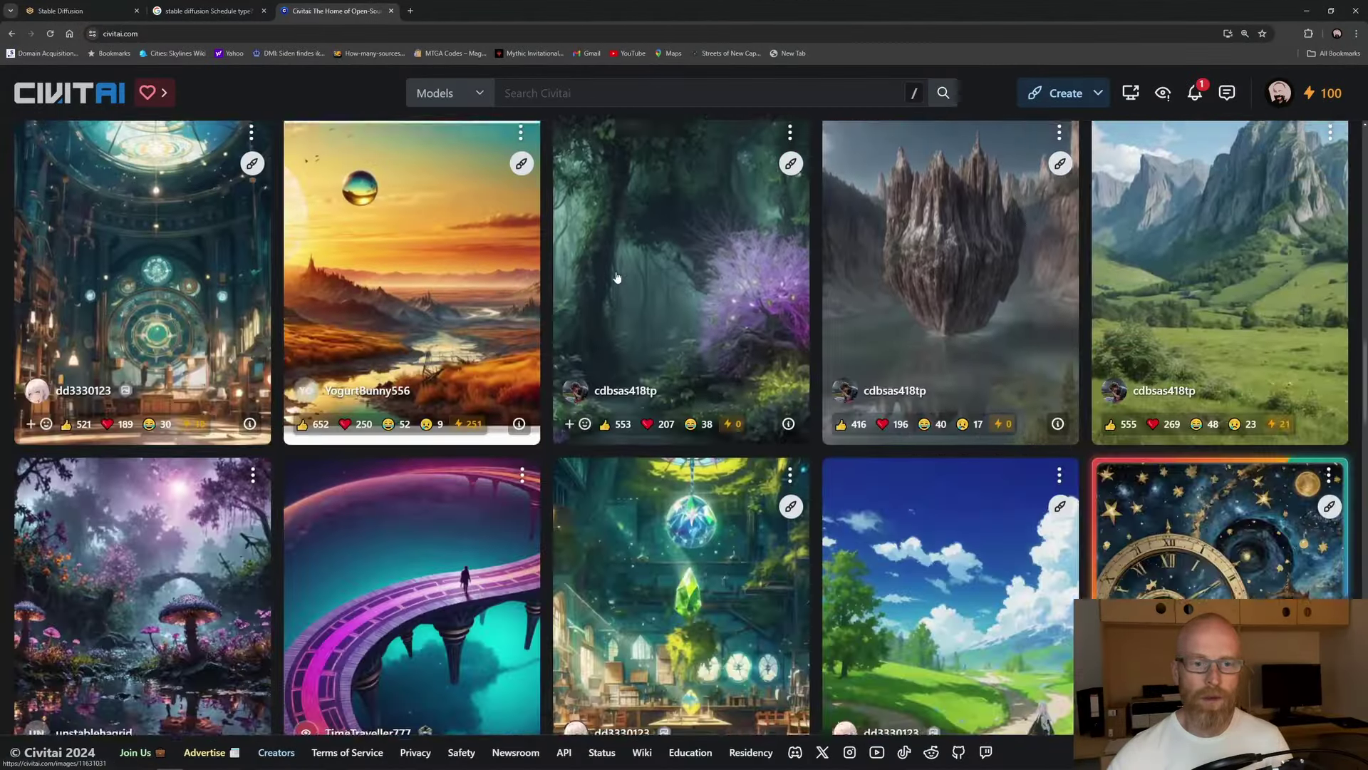
Step: Search the Civitai models for architecture and look over the first results
{"action": "scroll", "coordinate": [1174, 412], "scroll_direction": "up", "scroll_amount": 2}
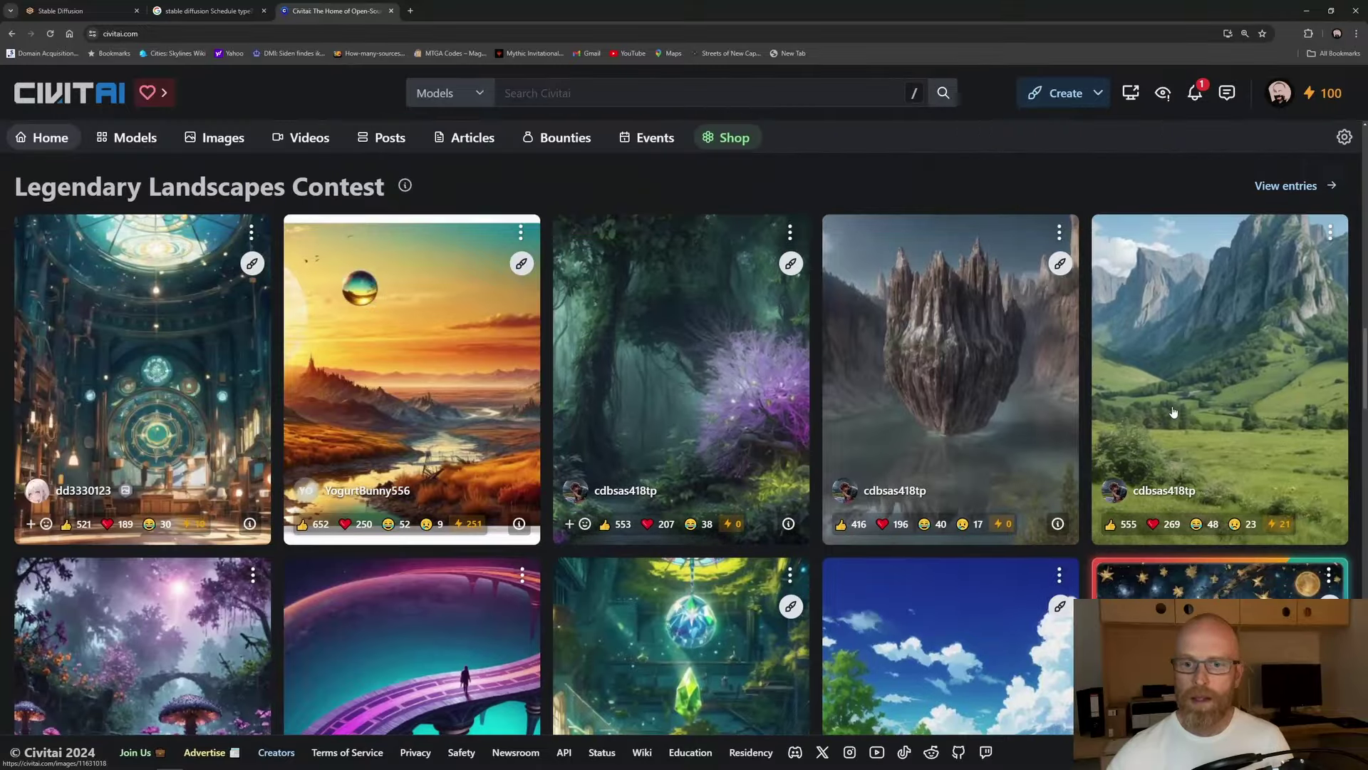
{"action": "scroll", "coordinate": [1120, 379], "scroll_direction": "down", "scroll_amount": 6}
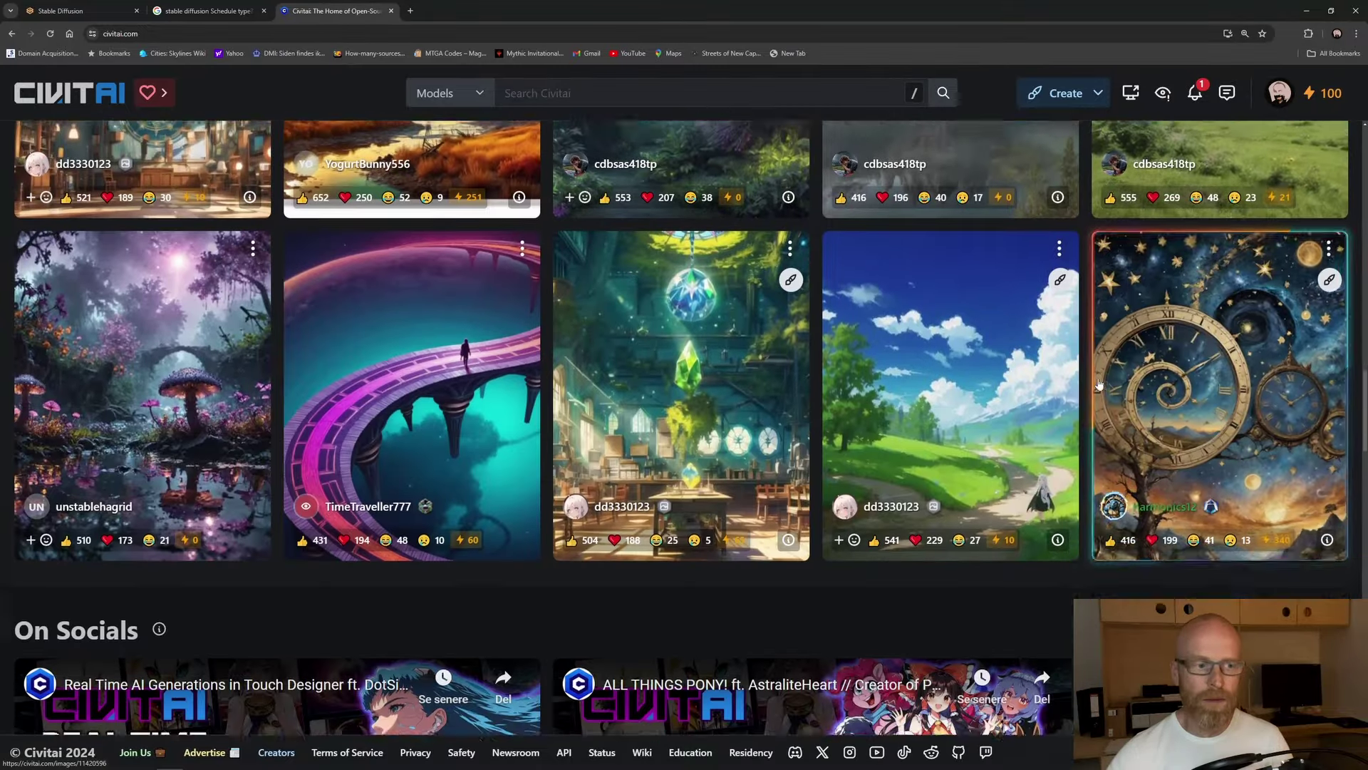
{"action": "scroll", "coordinate": [625, 149], "scroll_direction": "up", "scroll_amount": 20}
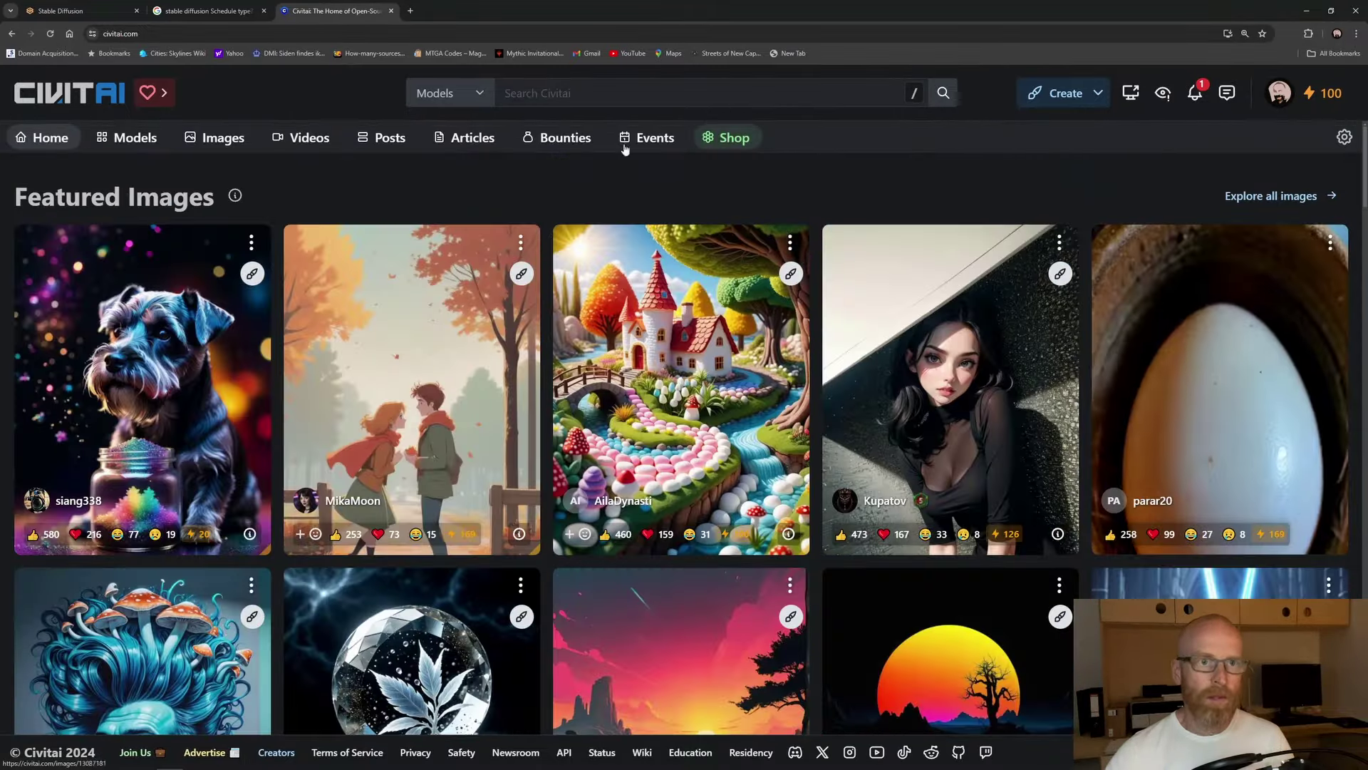
{"action": "left_click", "coordinate": [603, 93]}
{"action": "type", "text": "architecture"}
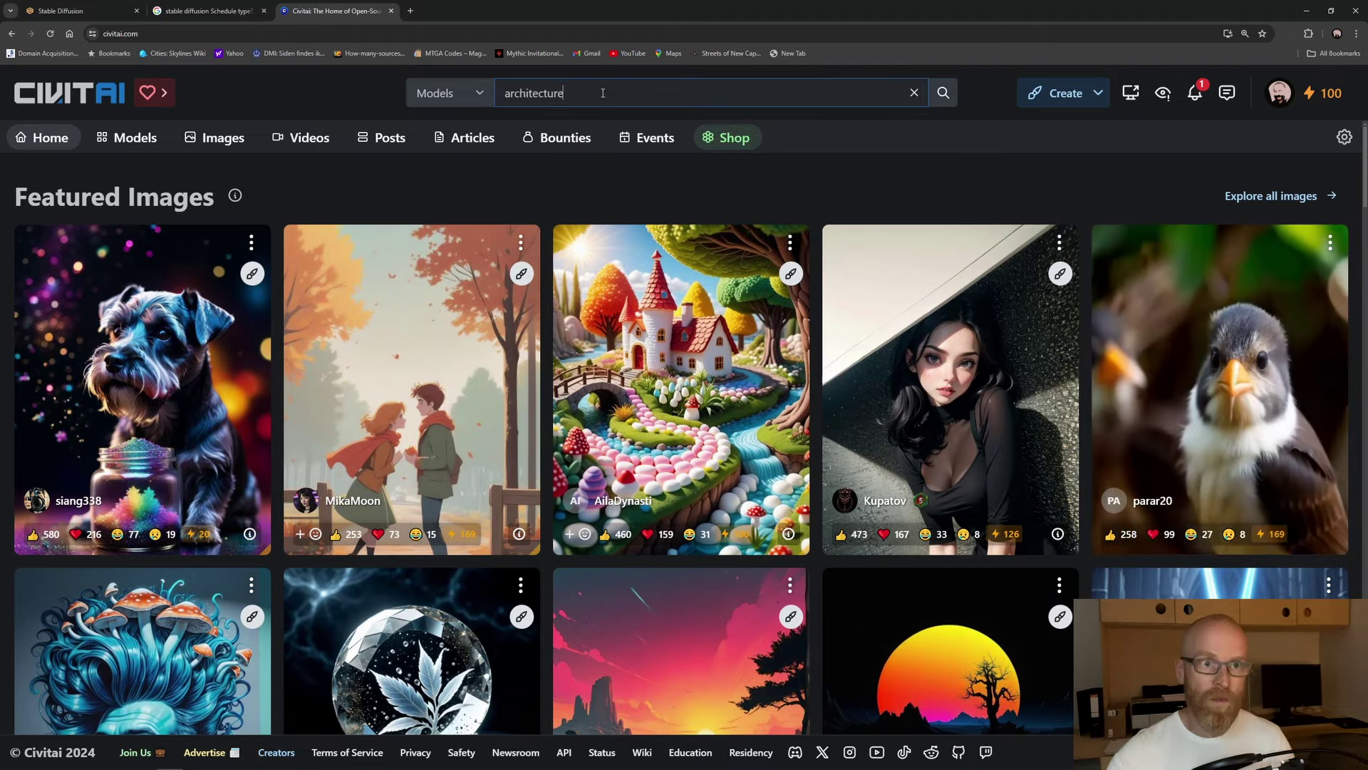
{"action": "key", "text": "Return"}
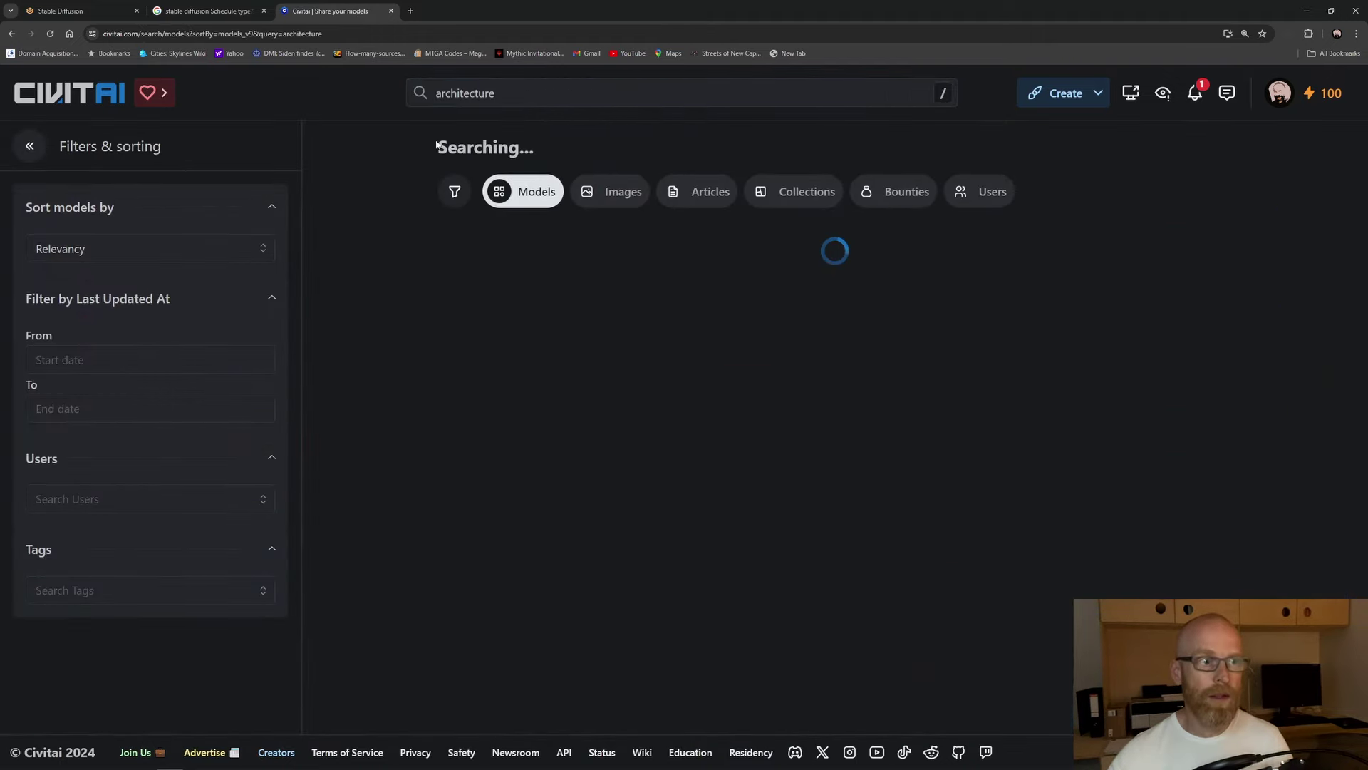
{"action": "scroll", "coordinate": [1257, 356], "scroll_direction": "down", "scroll_amount": 2}
{"action": "scroll", "coordinate": [1263, 394], "scroll_direction": "up", "scroll_amount": 2}
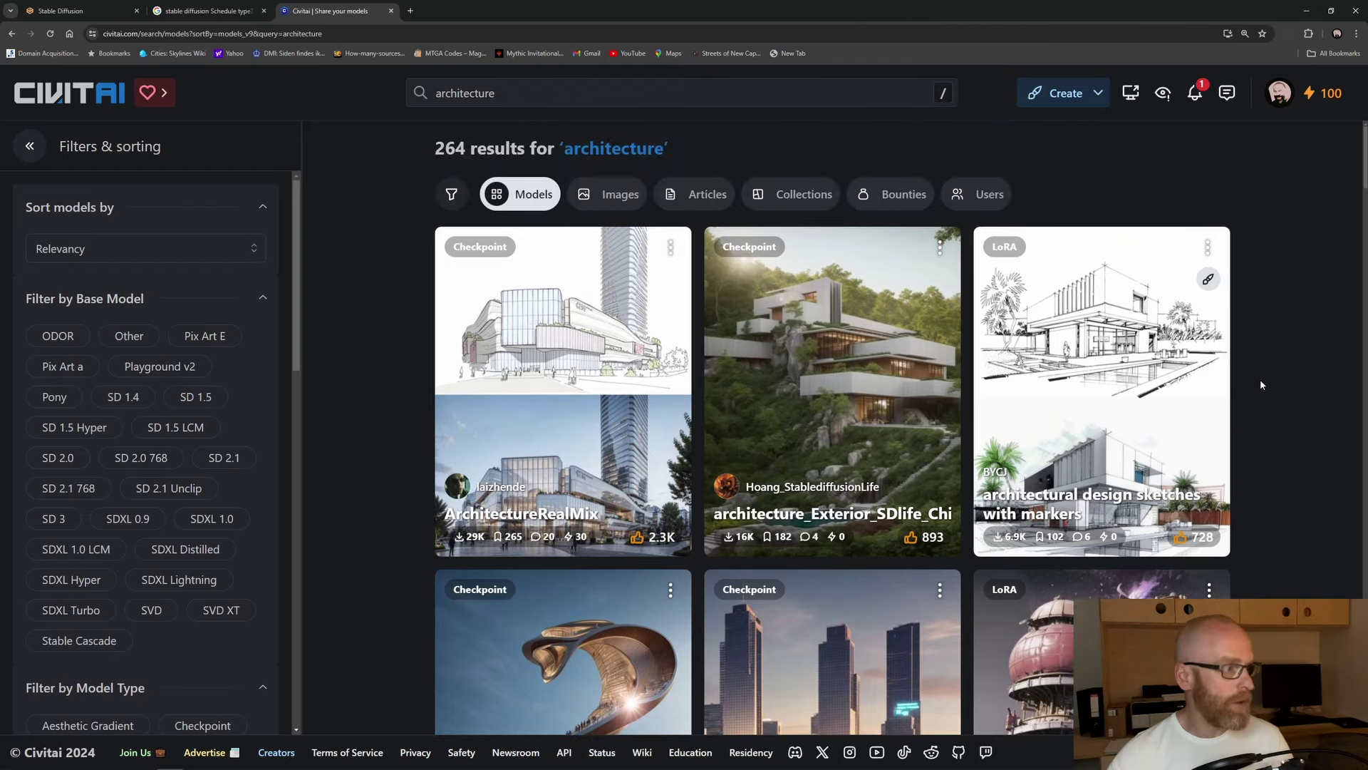
{"action": "scroll", "coordinate": [1286, 372], "scroll_direction": "down", "scroll_amount": 3}
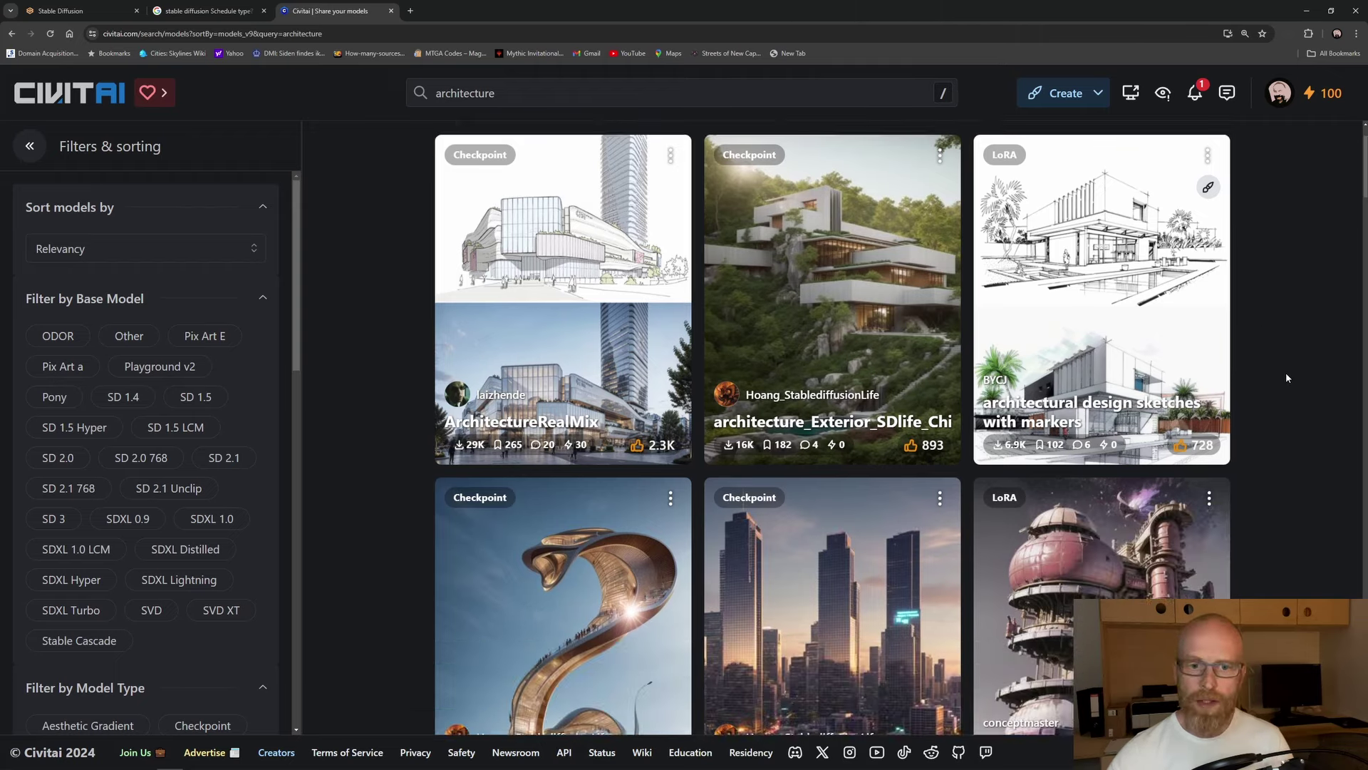
{"action": "scroll", "coordinate": [730, 228], "scroll_direction": "up", "scroll_amount": 3}
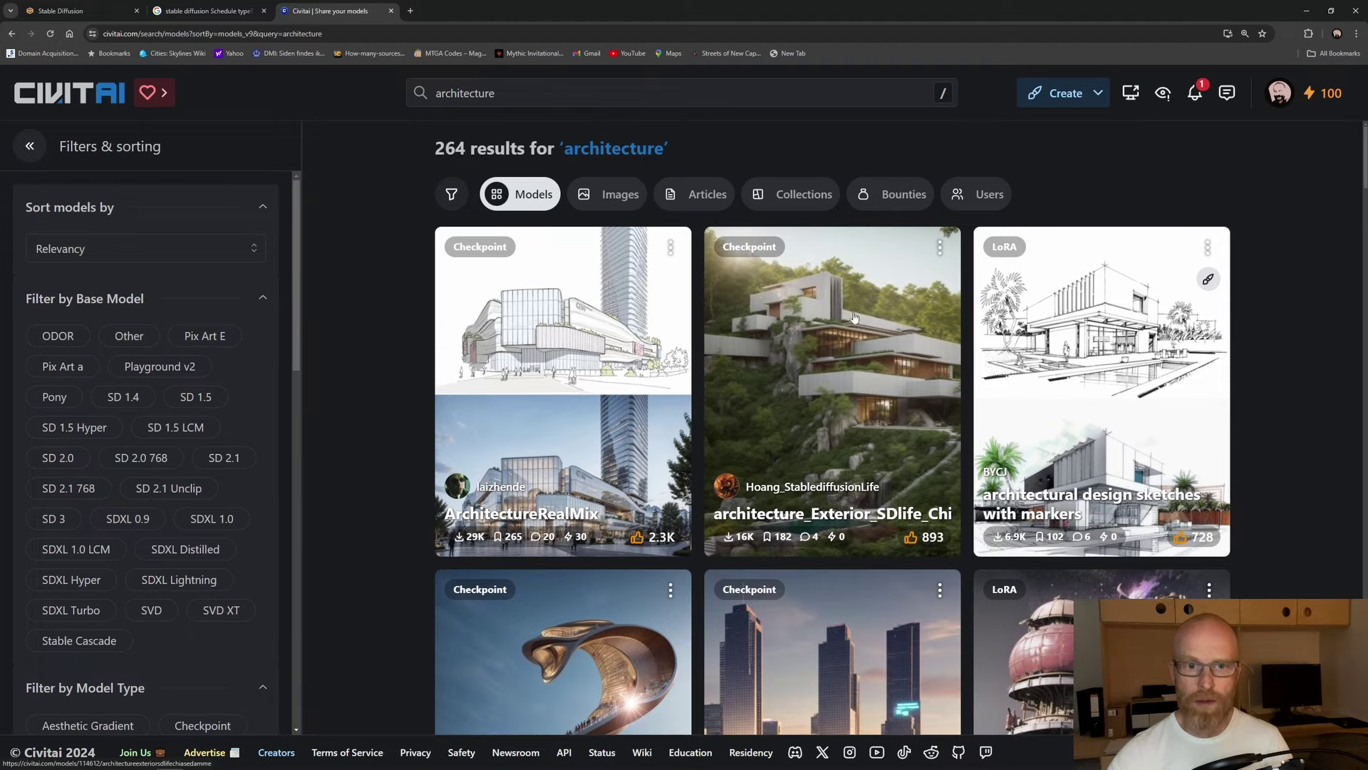
Step: Open the architecture_Exterior_SDlife_Chiasedamme checkpoint page and examine its description, discussion, user gallery and download details
{"action": "left_click", "coordinate": [880, 393]}
{"action": "scroll", "coordinate": [638, 442], "scroll_direction": "down", "scroll_amount": 10}
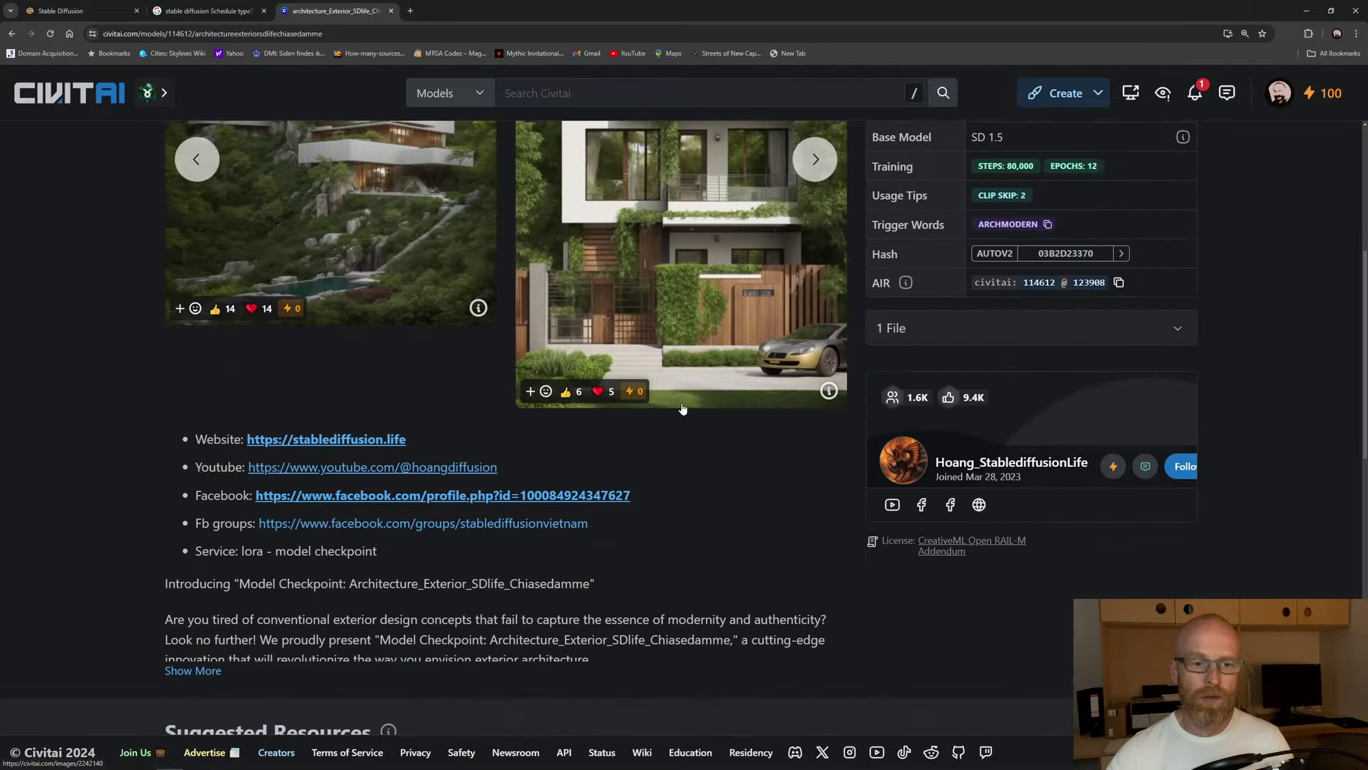
{"action": "scroll", "coordinate": [637, 442], "scroll_direction": "up", "scroll_amount": 2}
{"action": "scroll", "coordinate": [610, 396], "scroll_direction": "down", "scroll_amount": 6}
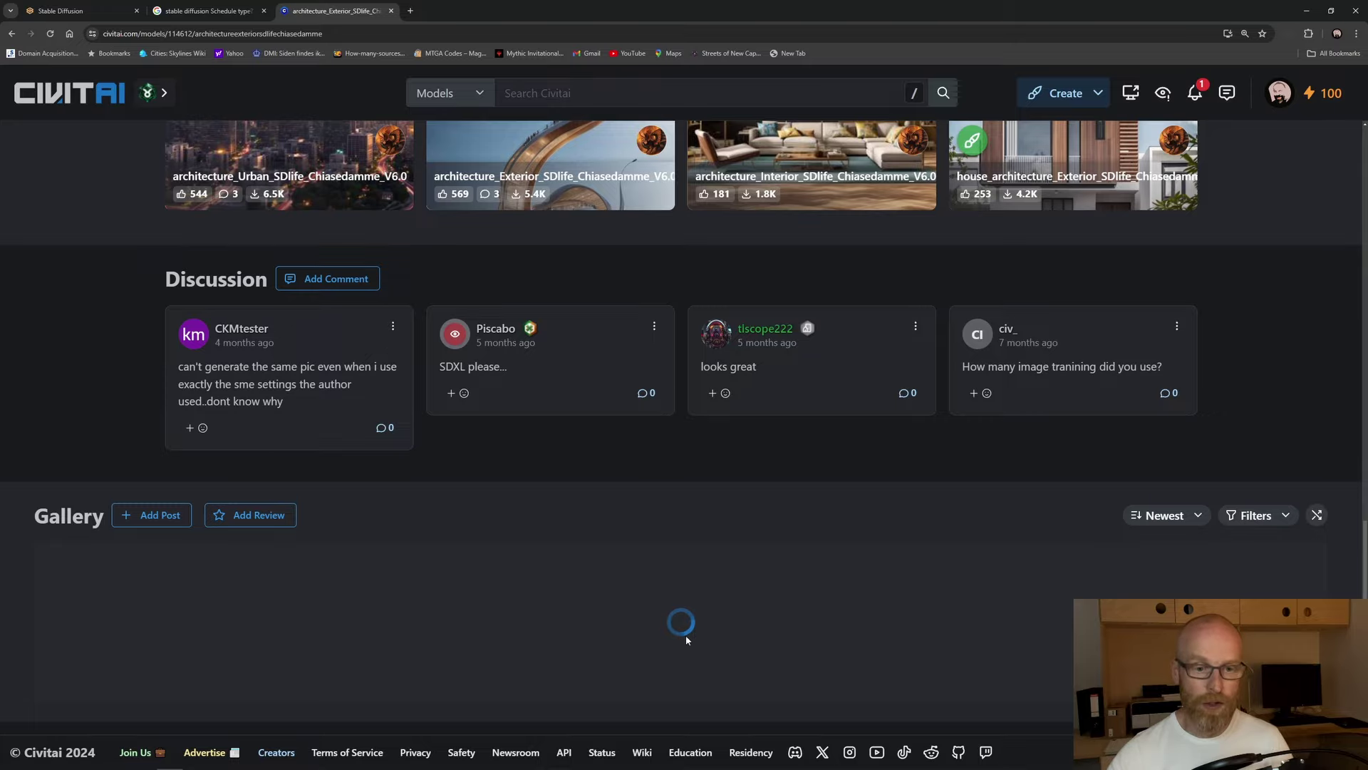
{"action": "scroll", "coordinate": [702, 603], "scroll_direction": "down", "scroll_amount": 5}
{"action": "scroll", "coordinate": [706, 606], "scroll_direction": "down", "scroll_amount": 1}
{"action": "scroll", "coordinate": [473, 425], "scroll_direction": "down", "scroll_amount": 4}
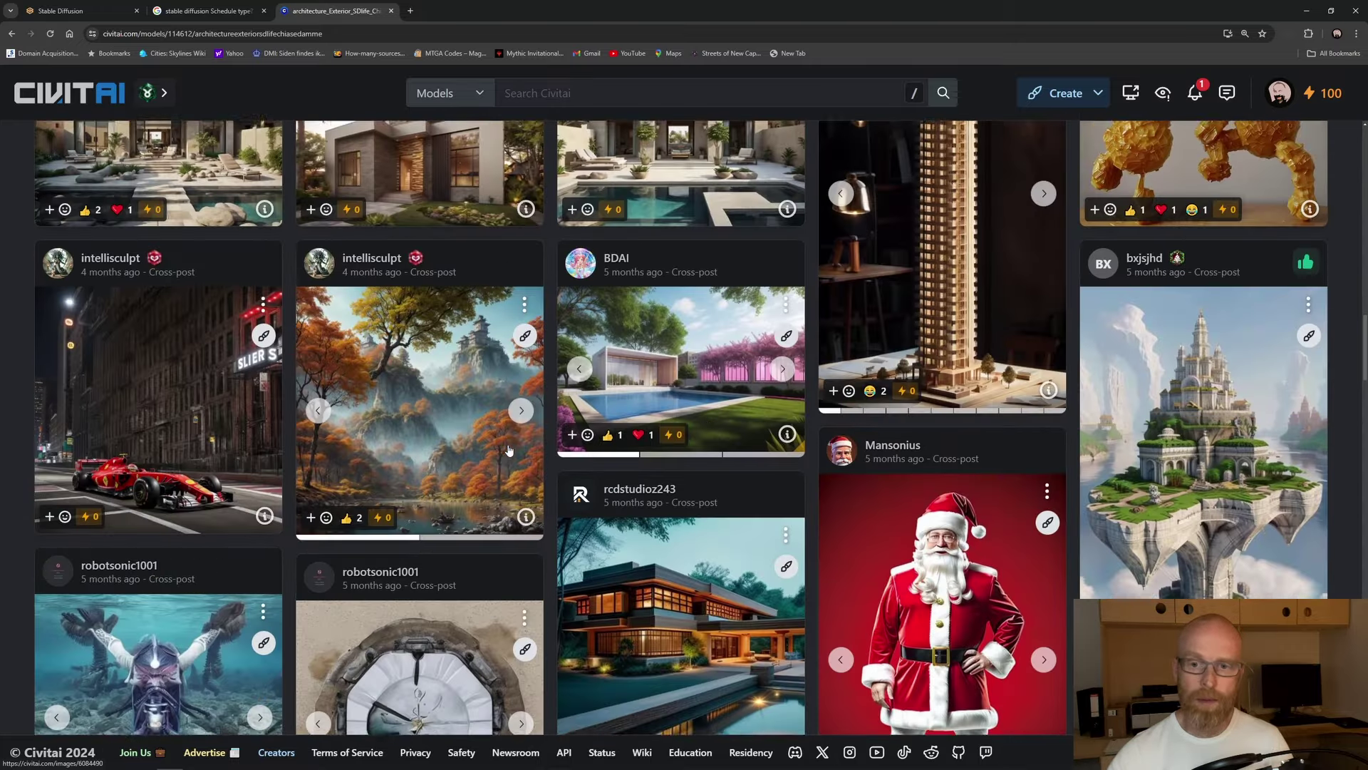
{"action": "scroll", "coordinate": [508, 443], "scroll_direction": "up", "scroll_amount": 10}
{"action": "scroll", "coordinate": [503, 488], "scroll_direction": "up", "scroll_amount": 7}
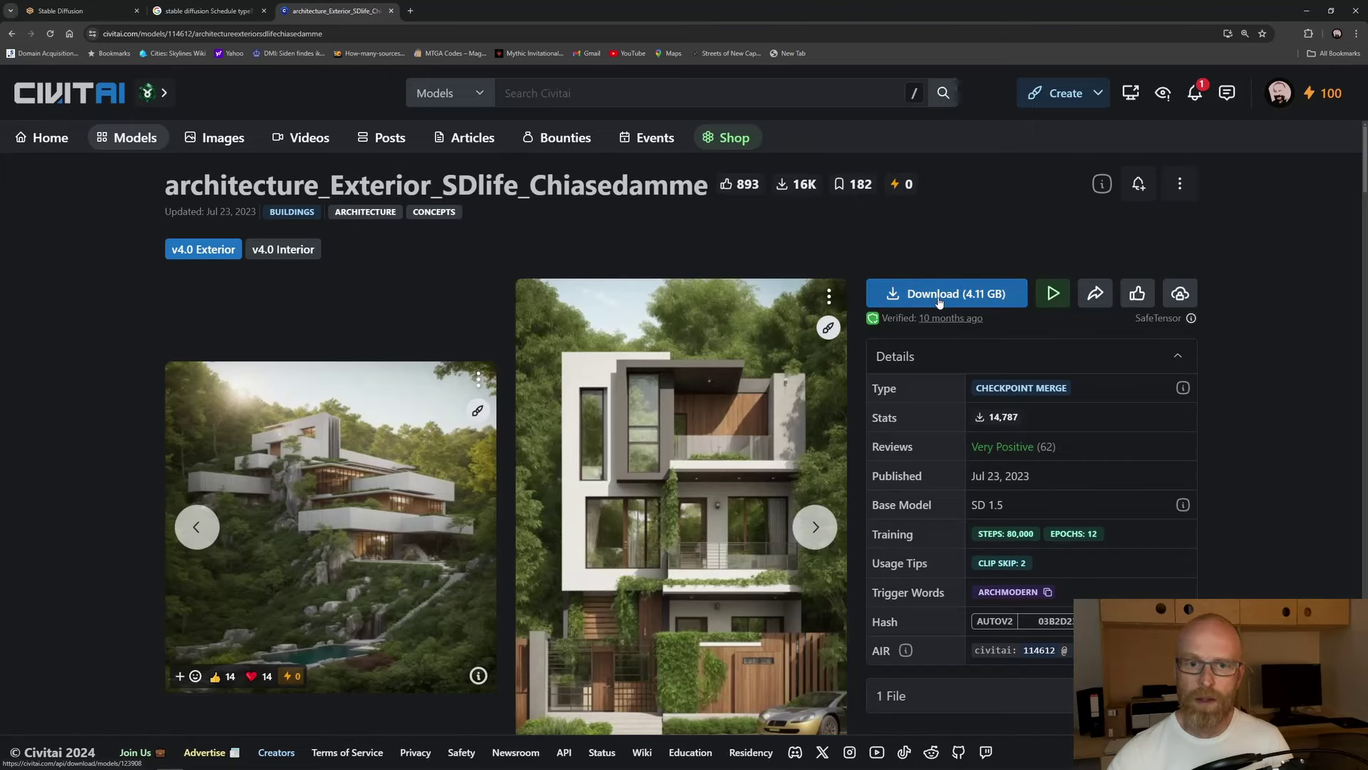
Step: Switch to File Explorer and check the full path of the models\Stable-diffusion folder where checkpoints are stored
{"action": "key", "text": "alt+Tab"}
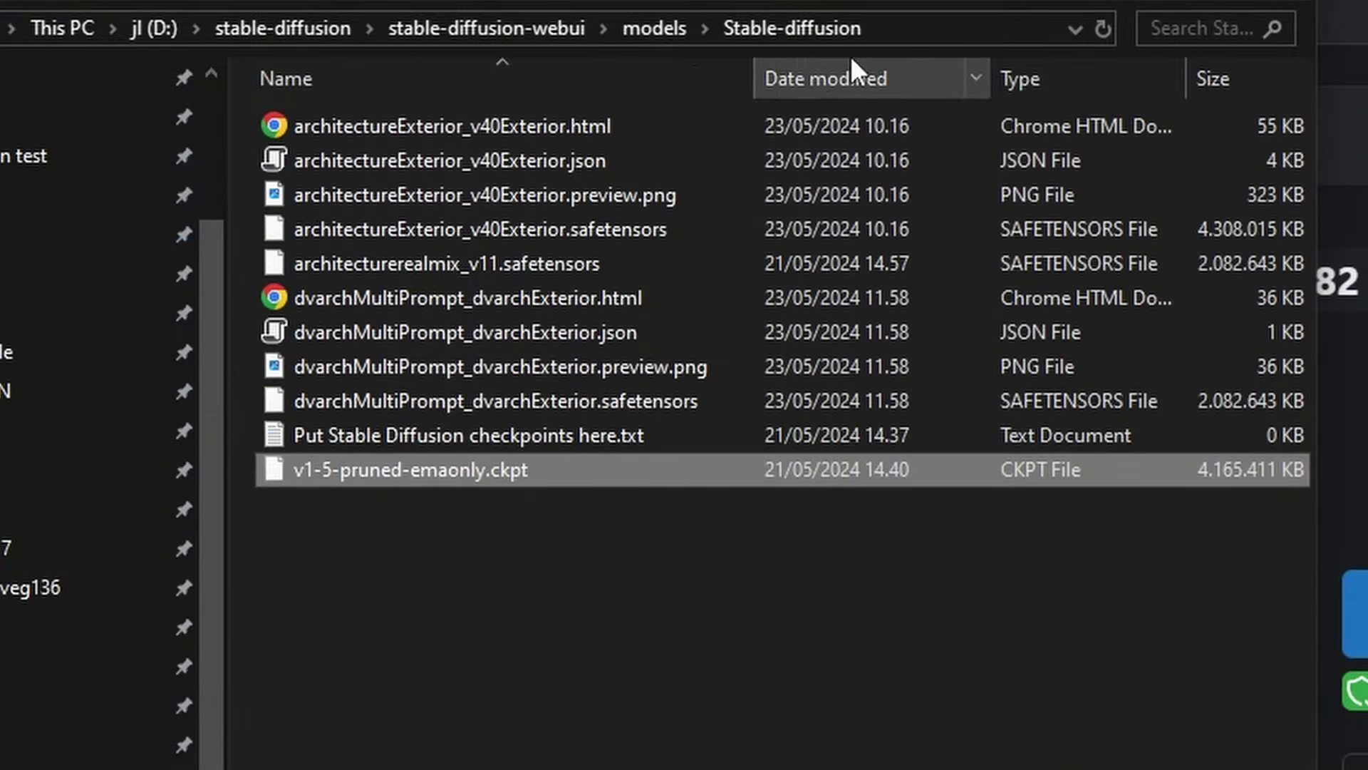
{"action": "left_click", "coordinate": [942, 30]}
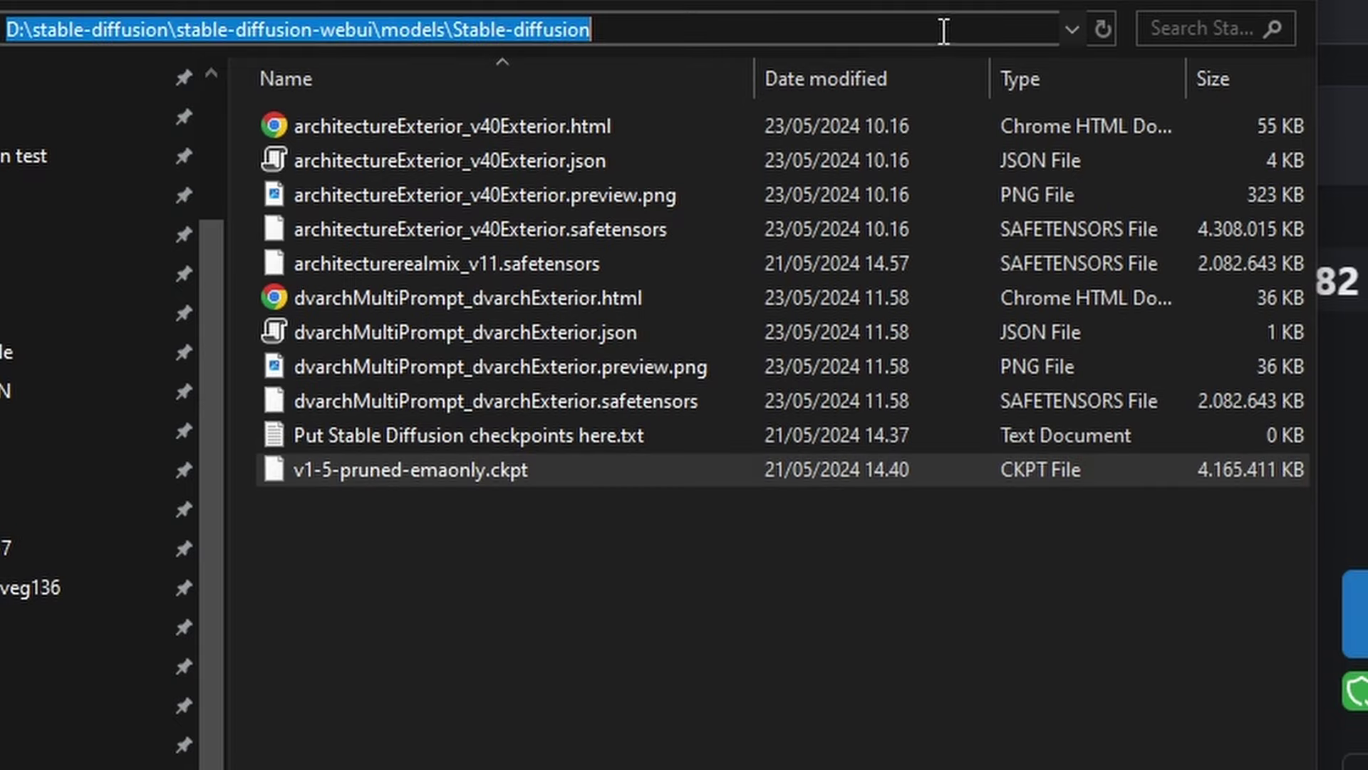
{"action": "left_click", "coordinate": [536, 648]}
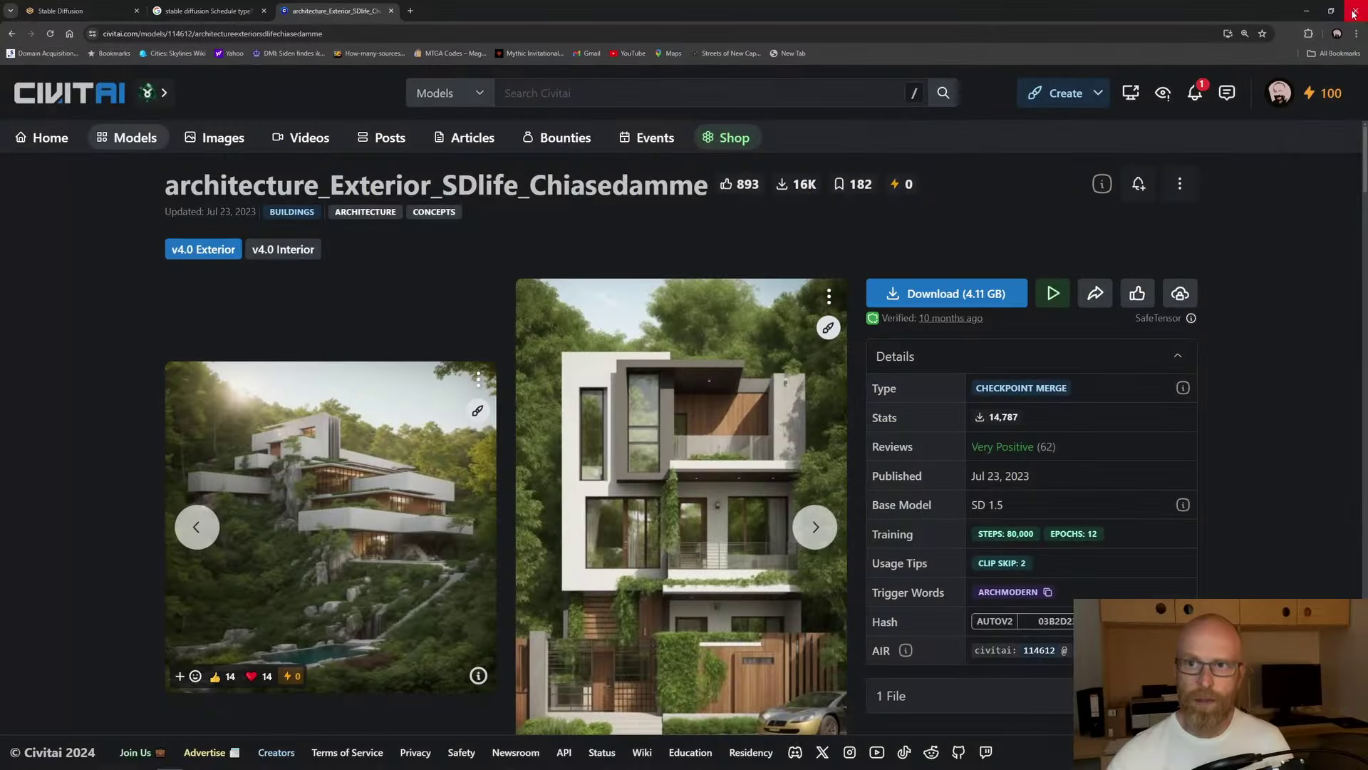
Step: Shrink the browser to uncover the webui-user.bat console, shift the console slightly and maximize the browser again
{"action": "left_click", "coordinate": [1331, 11]}
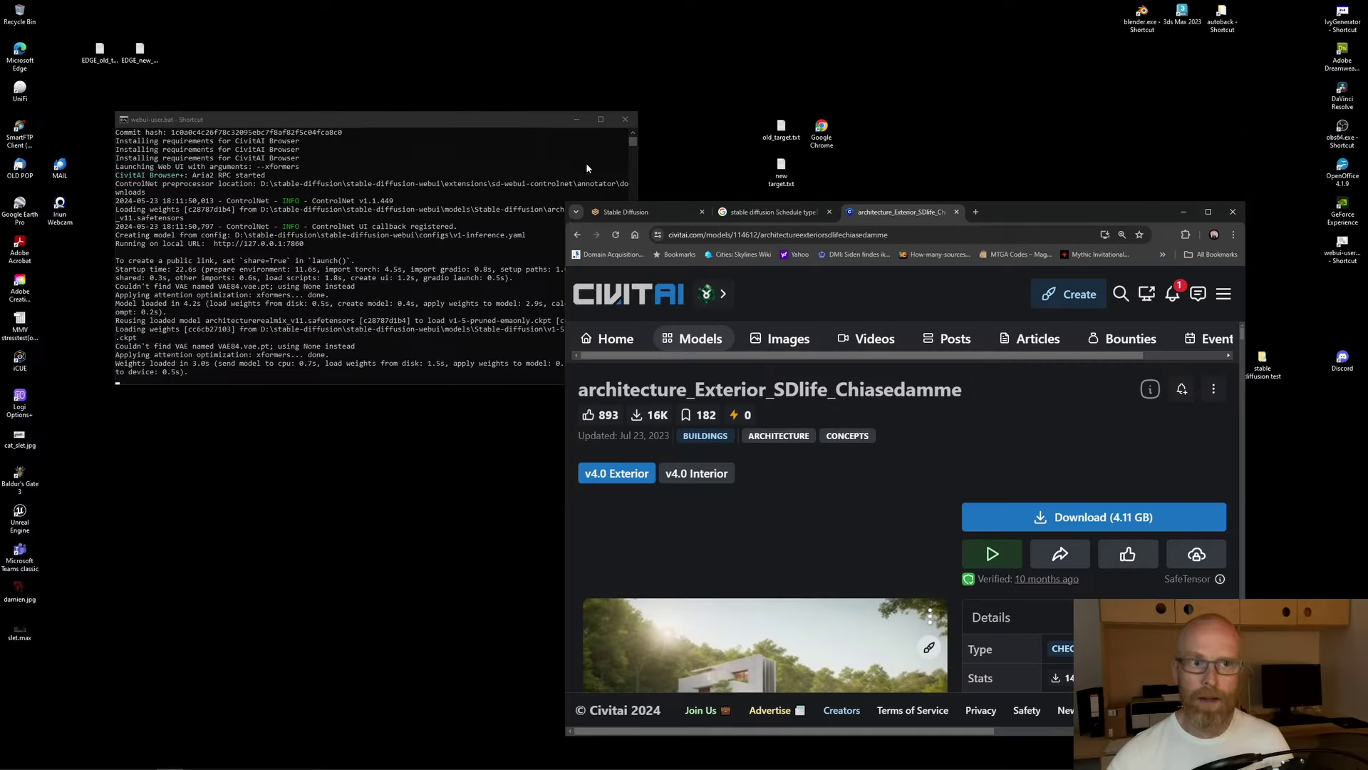
{"action": "left_click", "coordinate": [587, 168]}
{"action": "left_click_drag", "start_coordinate": [527, 120], "coordinate": [512, 109]}
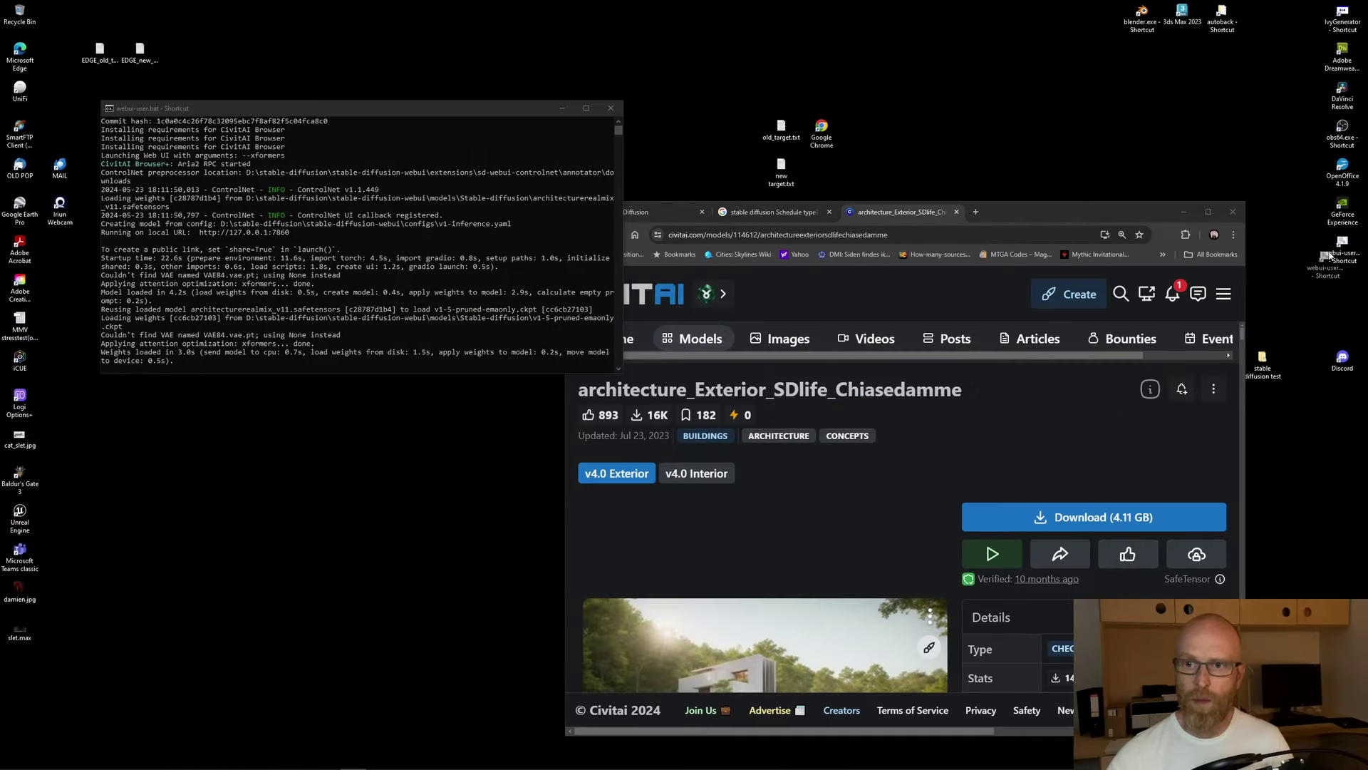
{"action": "left_click_drag", "start_coordinate": [1047, 209], "coordinate": [899, 3]}
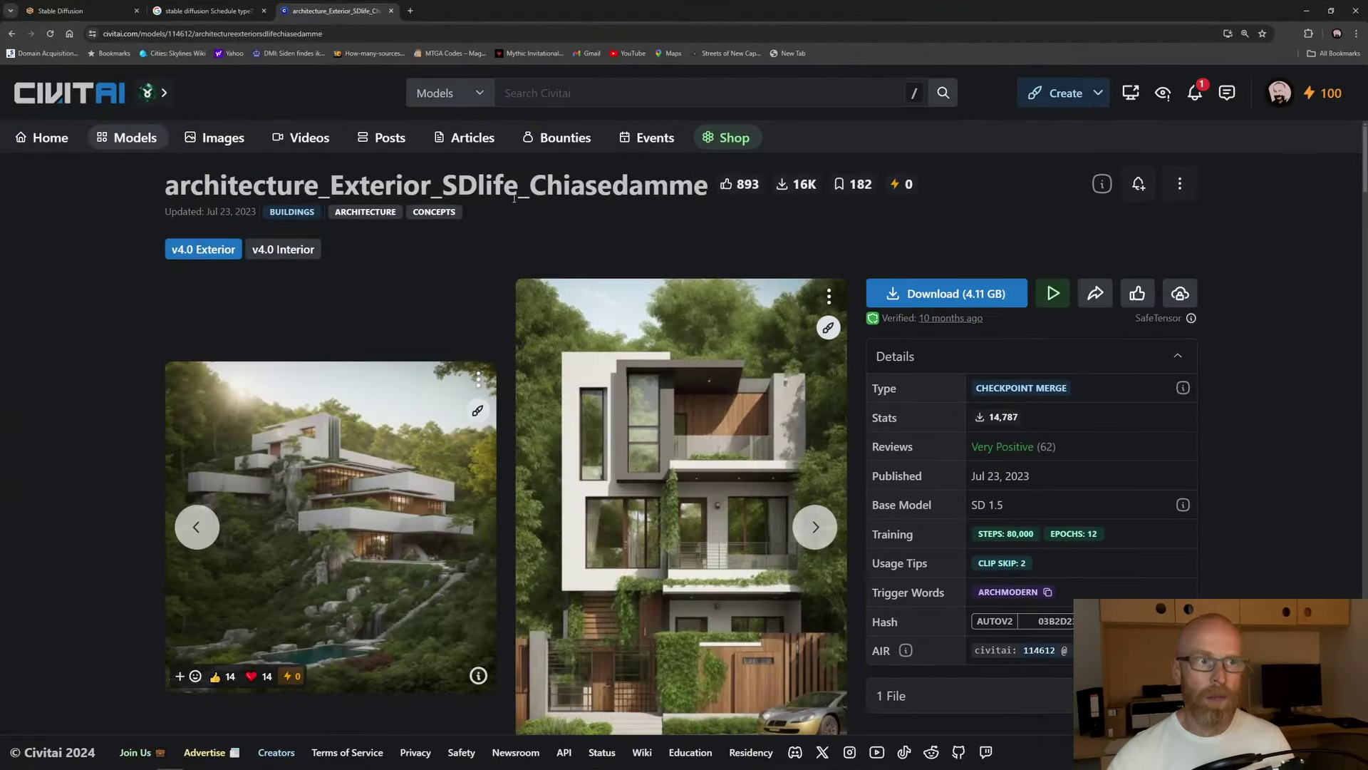
Step: Return to the Stable Diffusion web UI and review the list of available checkpoints without changing the selection
{"action": "left_click", "coordinate": [115, 5]}
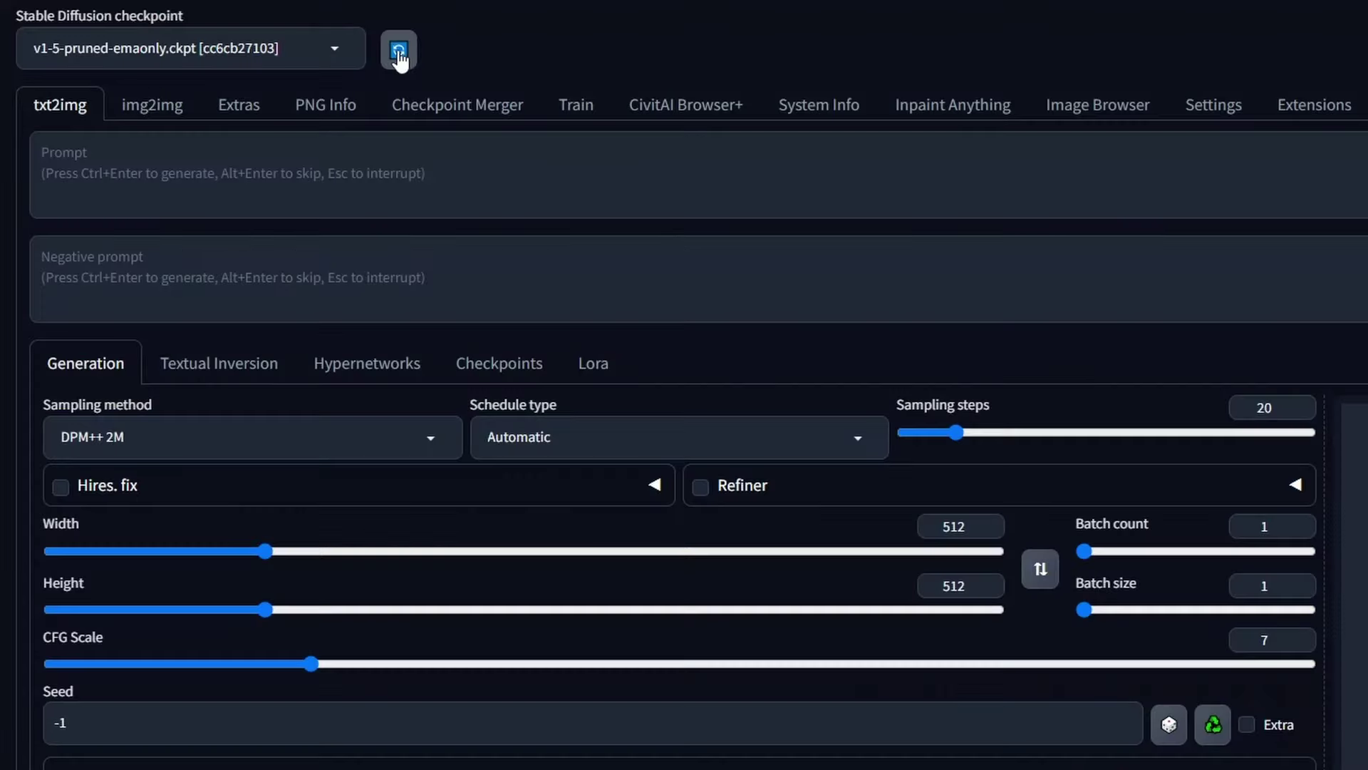
{"action": "left_click", "coordinate": [213, 47]}
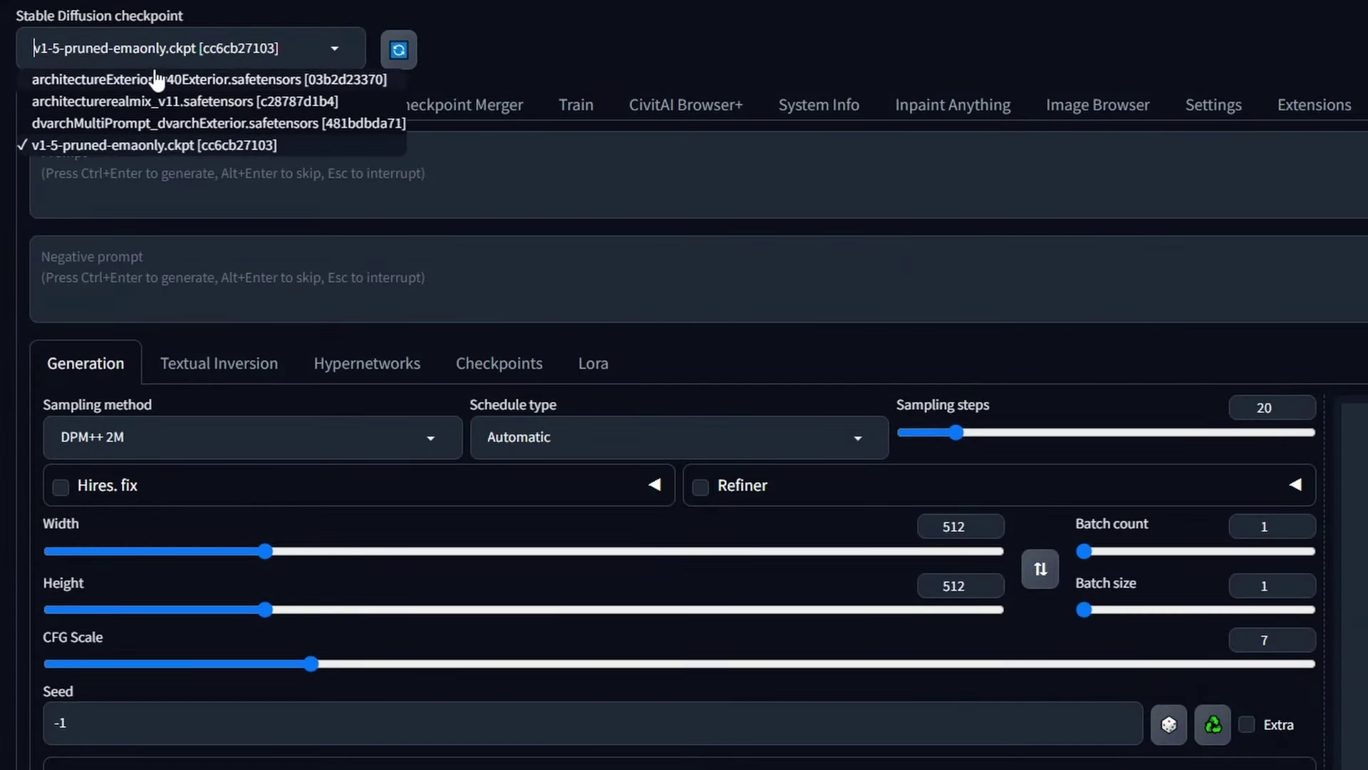
{"action": "left_click", "coordinate": [599, 36]}
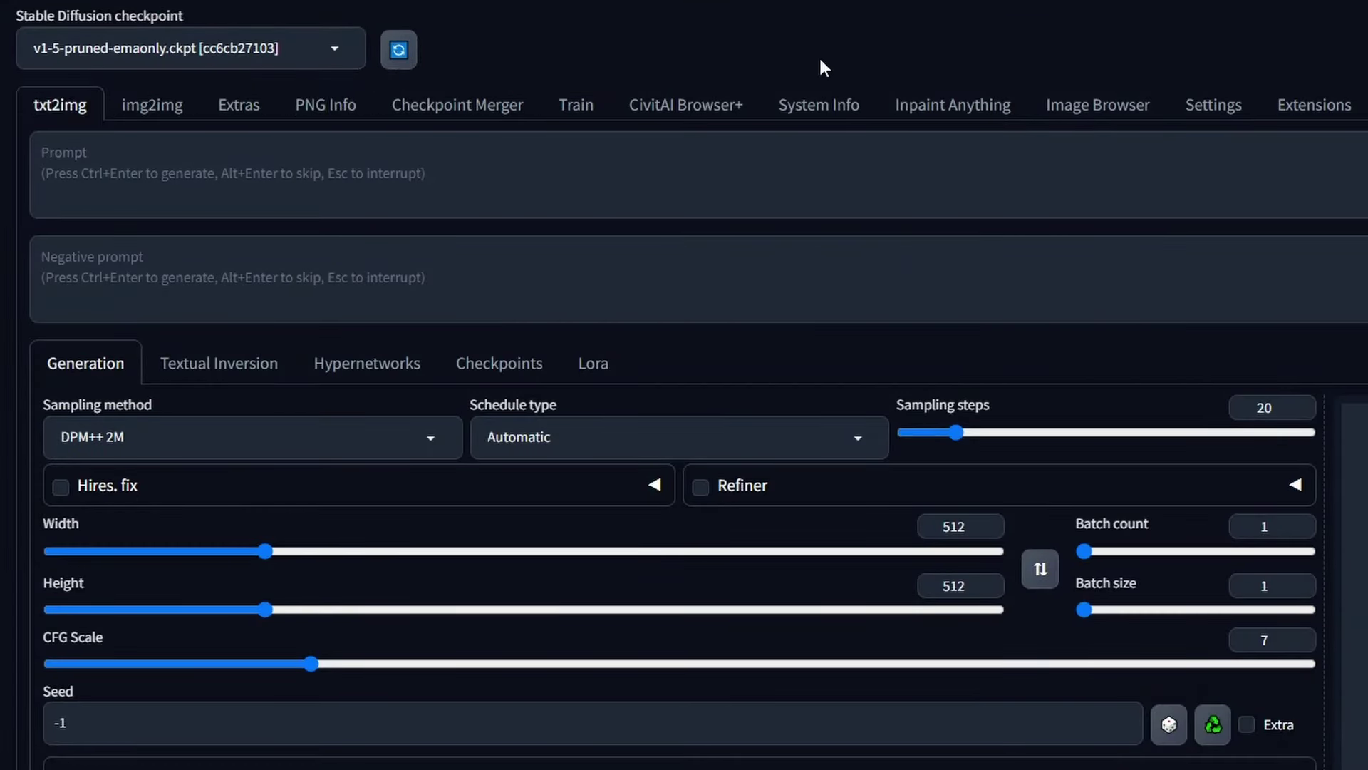
Step: Open CivitAI Browser+ and try out its model search field, clearing the entered text again
{"action": "left_click", "coordinate": [685, 117]}
{"action": "left_click", "coordinate": [1090, 235]}
{"action": "type", "text": "lpspi"}
{"action": "left_click_drag", "start_coordinate": [1084, 235], "coordinate": [815, 220]}
{"action": "key", "text": "BackSpace"}
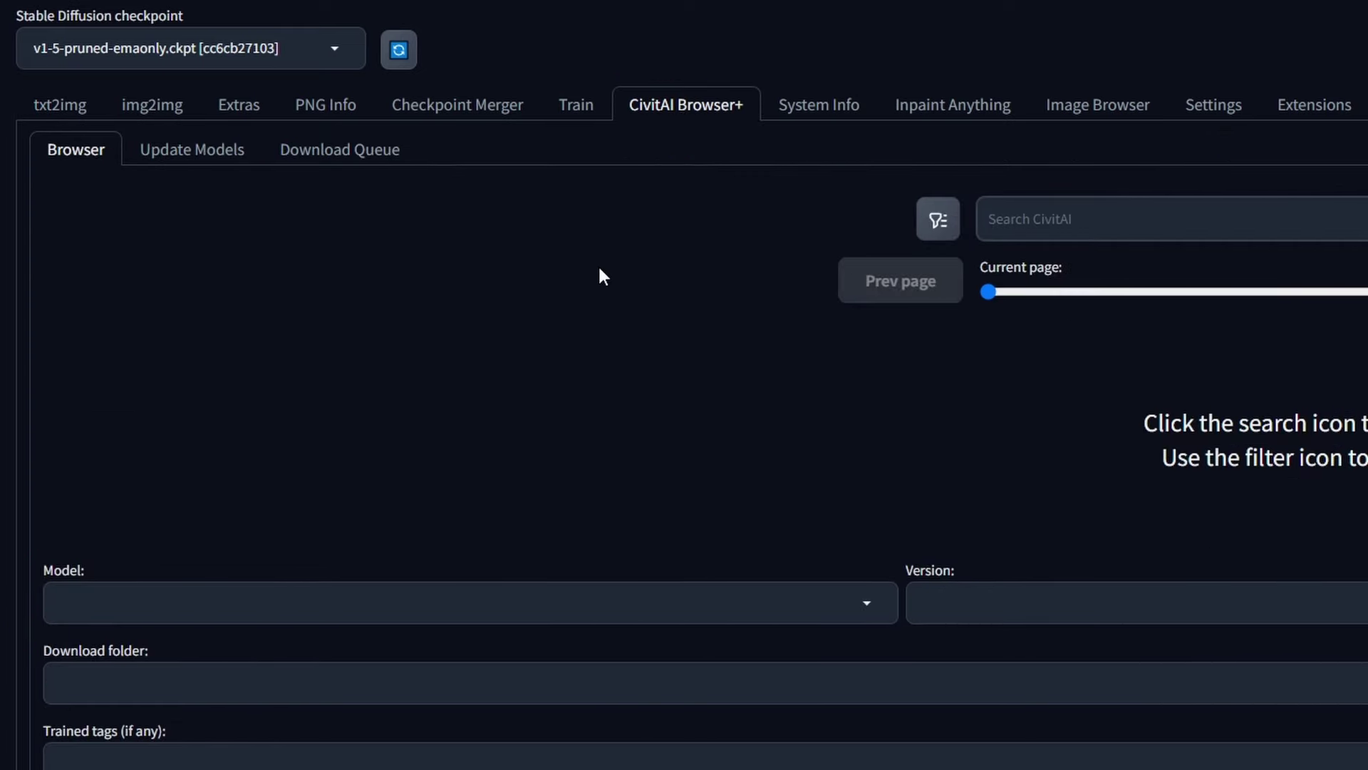
Step: Return to txt2img and choose v1-5-pruned-emaonly.ckpt [cc6cb27103] as the Stable Diffusion checkpoint
{"action": "left_click", "coordinate": [43, 110]}
{"action": "left_click", "coordinate": [337, 50]}
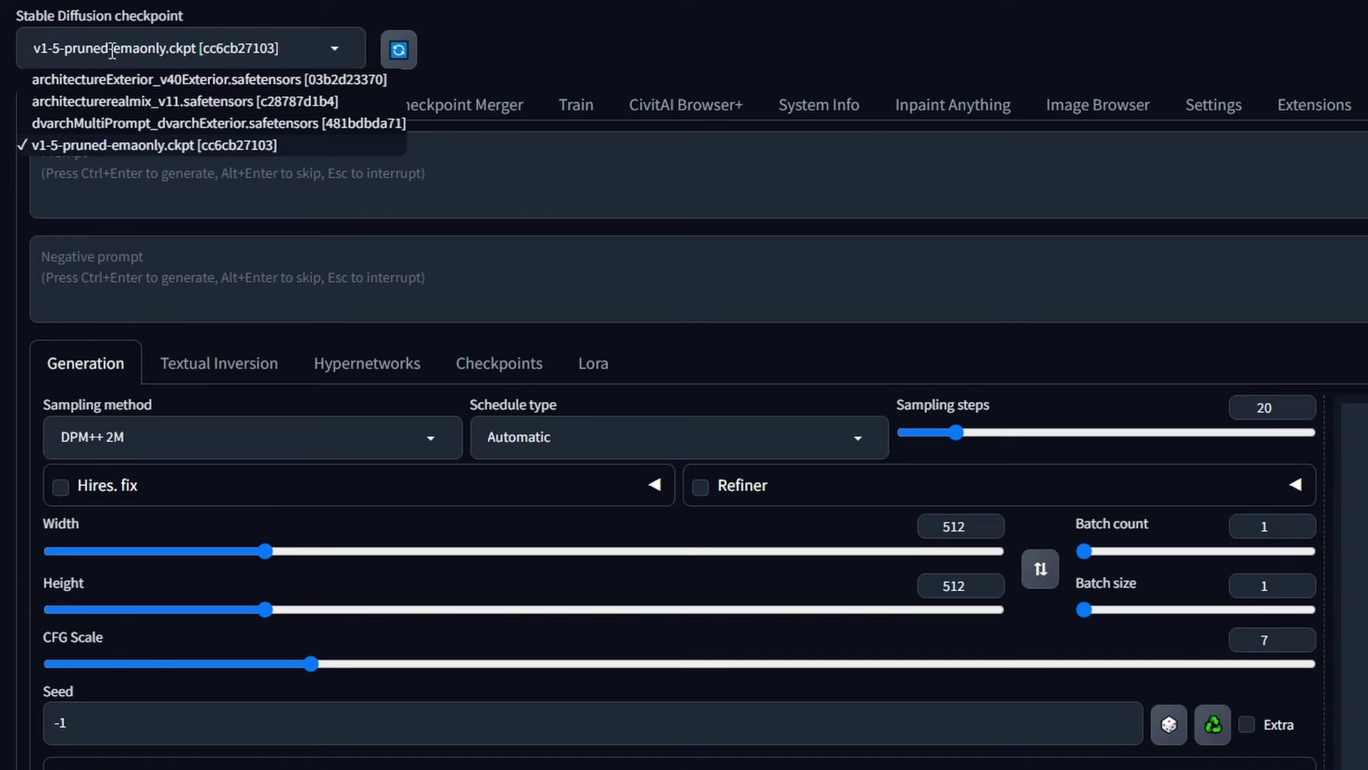
{"action": "left_click", "coordinate": [136, 148]}
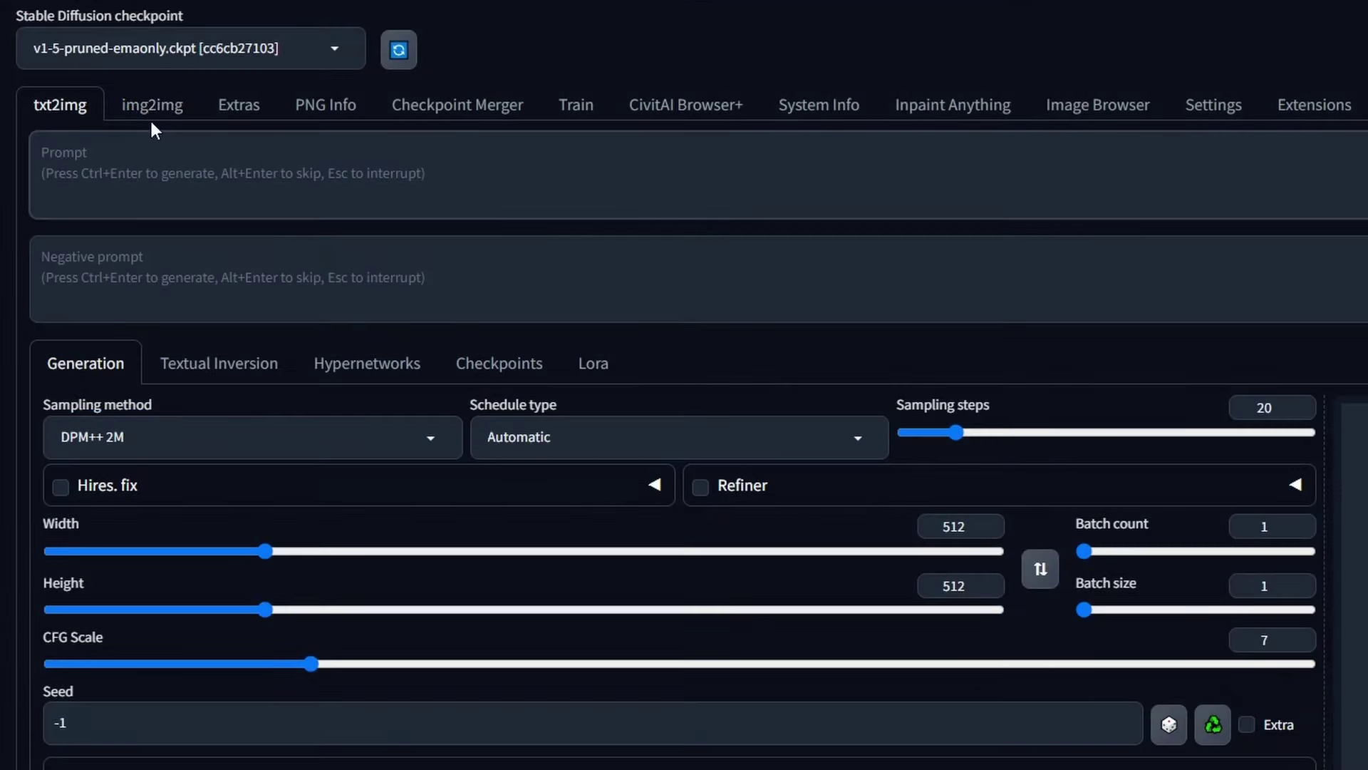
Step: Look through the web UI's pages from img2img and Extras to Inpaint Anything and Image Browser, and return to txt2img
{"action": "left_click", "coordinate": [156, 117]}
{"action": "left_click", "coordinate": [251, 121]}
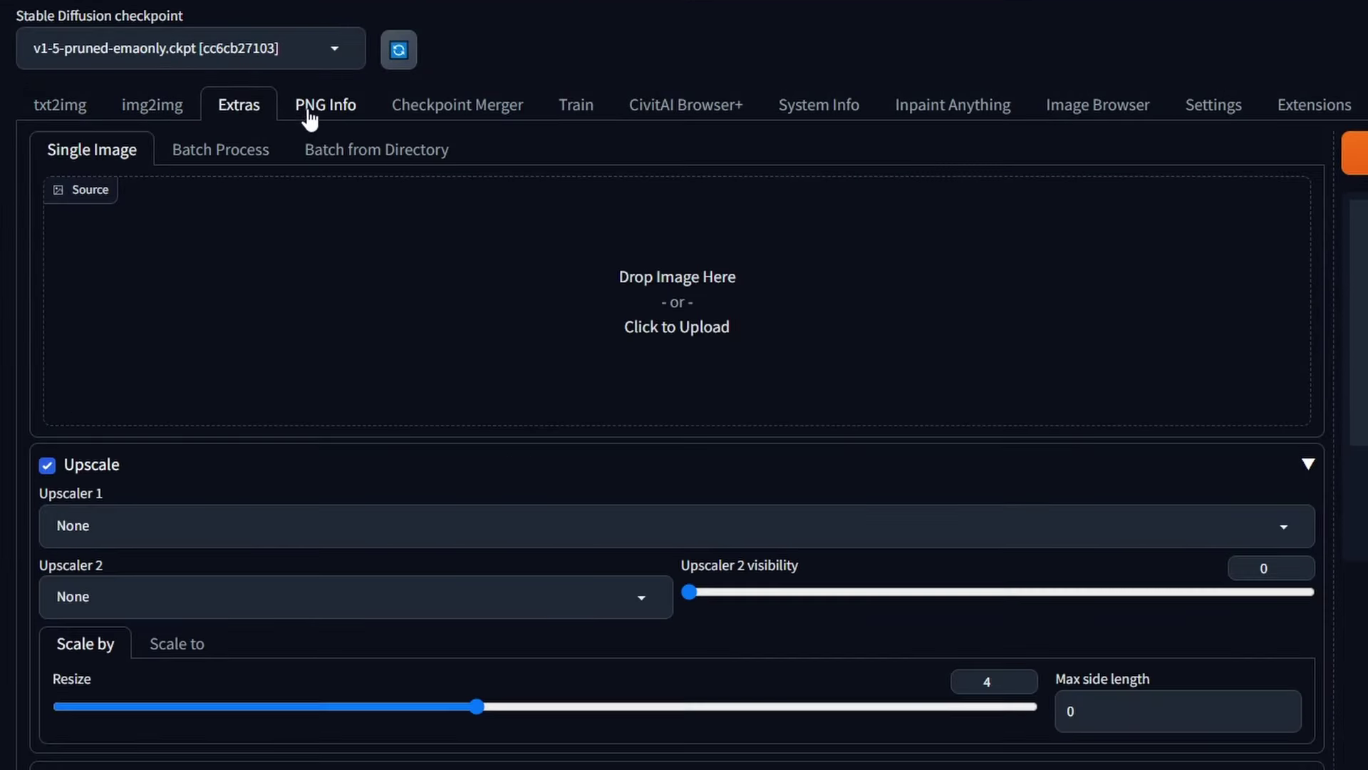
{"action": "left_click", "coordinate": [303, 114]}
{"action": "left_click", "coordinate": [463, 114]}
{"action": "left_click", "coordinate": [598, 115]}
{"action": "left_click", "coordinate": [663, 117]}
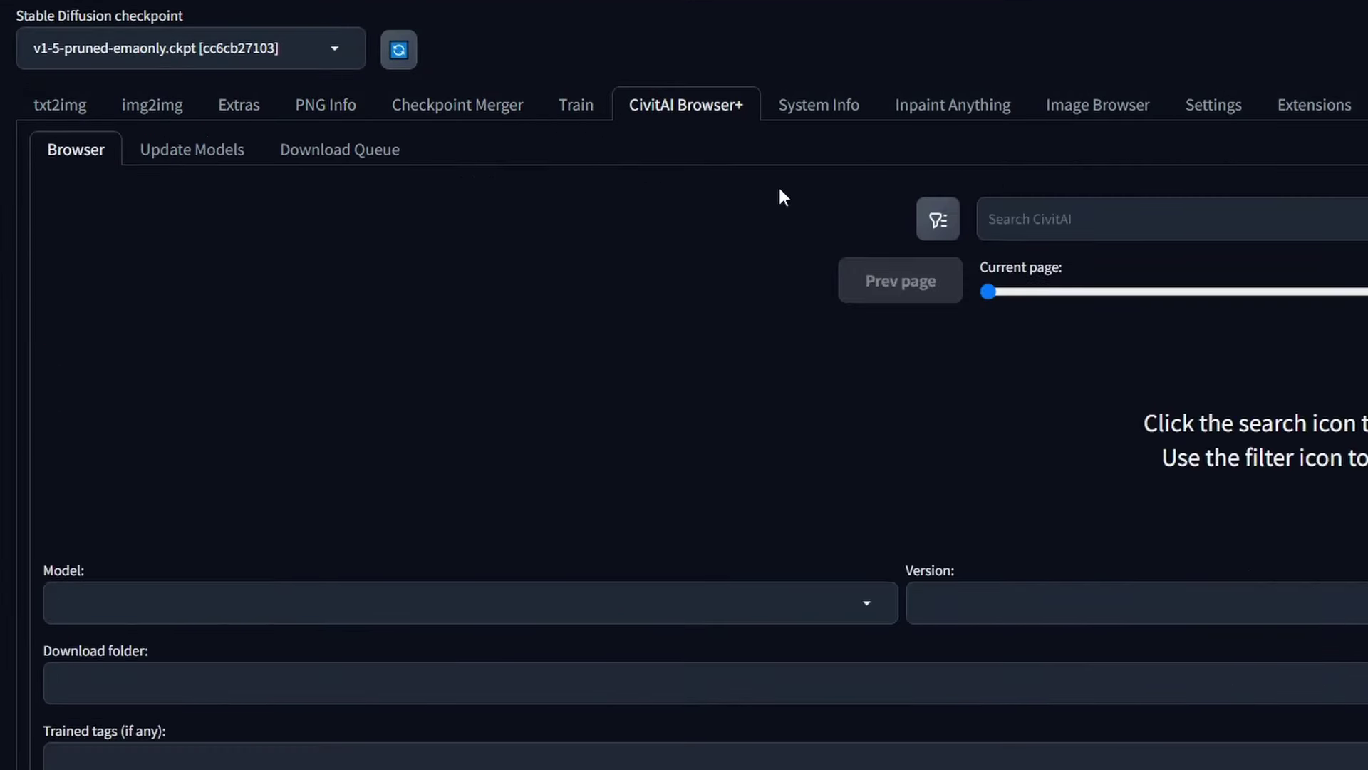
{"action": "left_click", "coordinate": [818, 116]}
{"action": "left_click", "coordinate": [950, 115]}
{"action": "left_click", "coordinate": [1074, 114]}
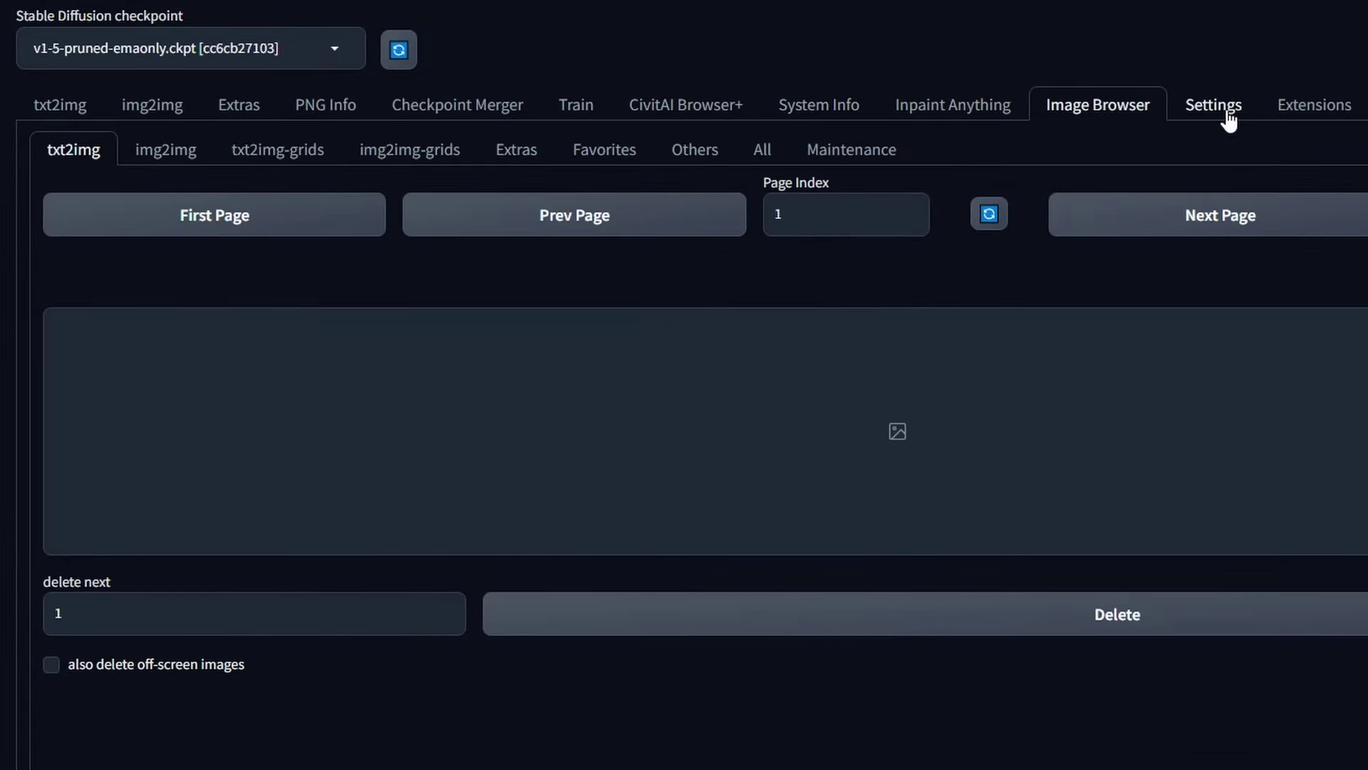
{"action": "left_click", "coordinate": [61, 112]}
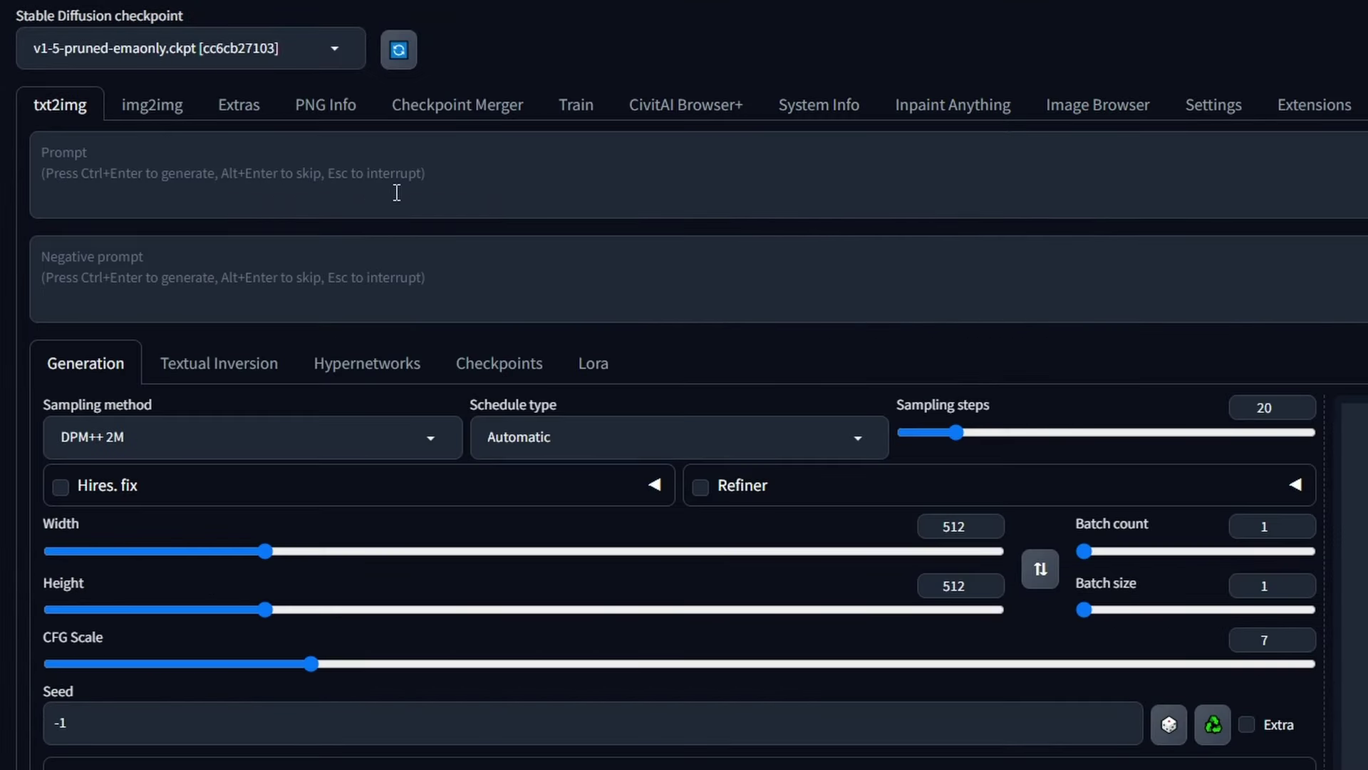
Step: Search the txt2img images in Image Browser by the EXIF keyword building and look through the thumbnails
{"action": "left_click", "coordinate": [1084, 116]}
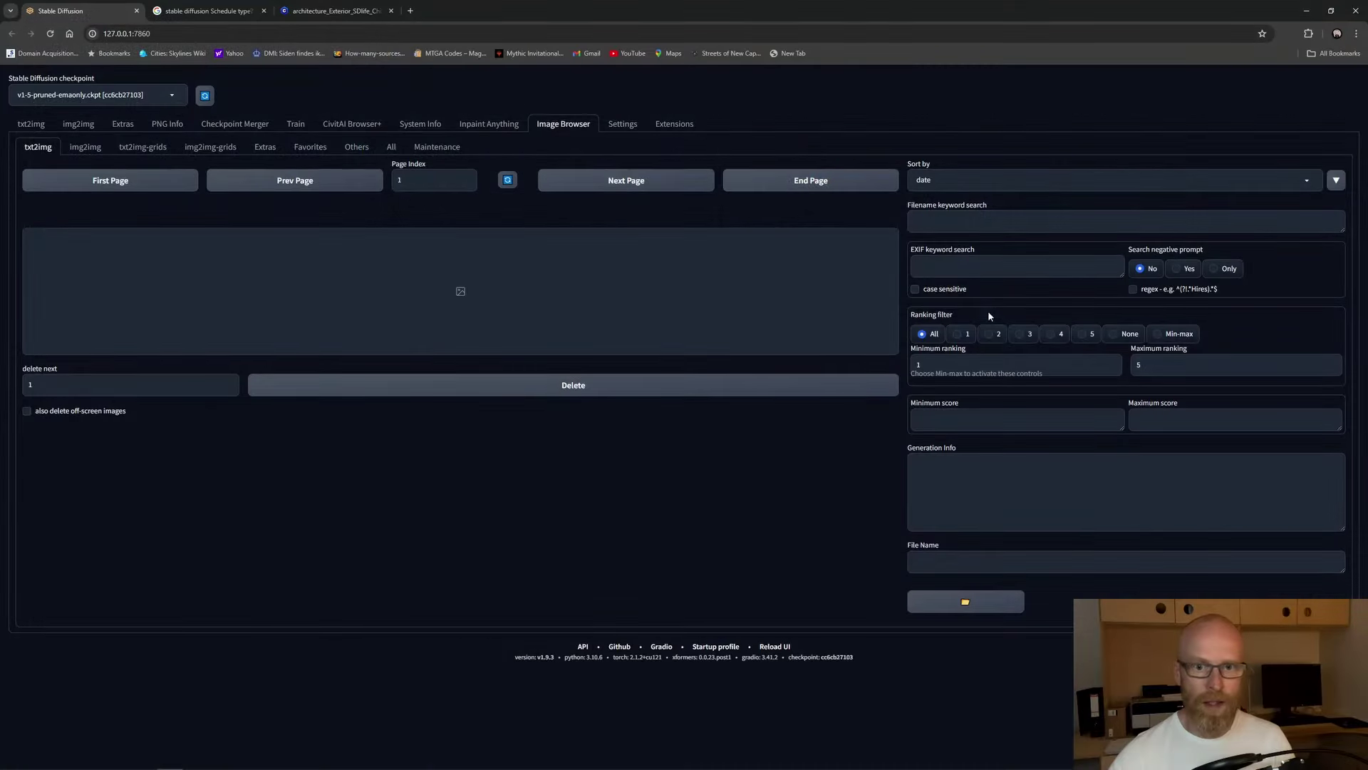
{"action": "left_click", "coordinate": [998, 266]}
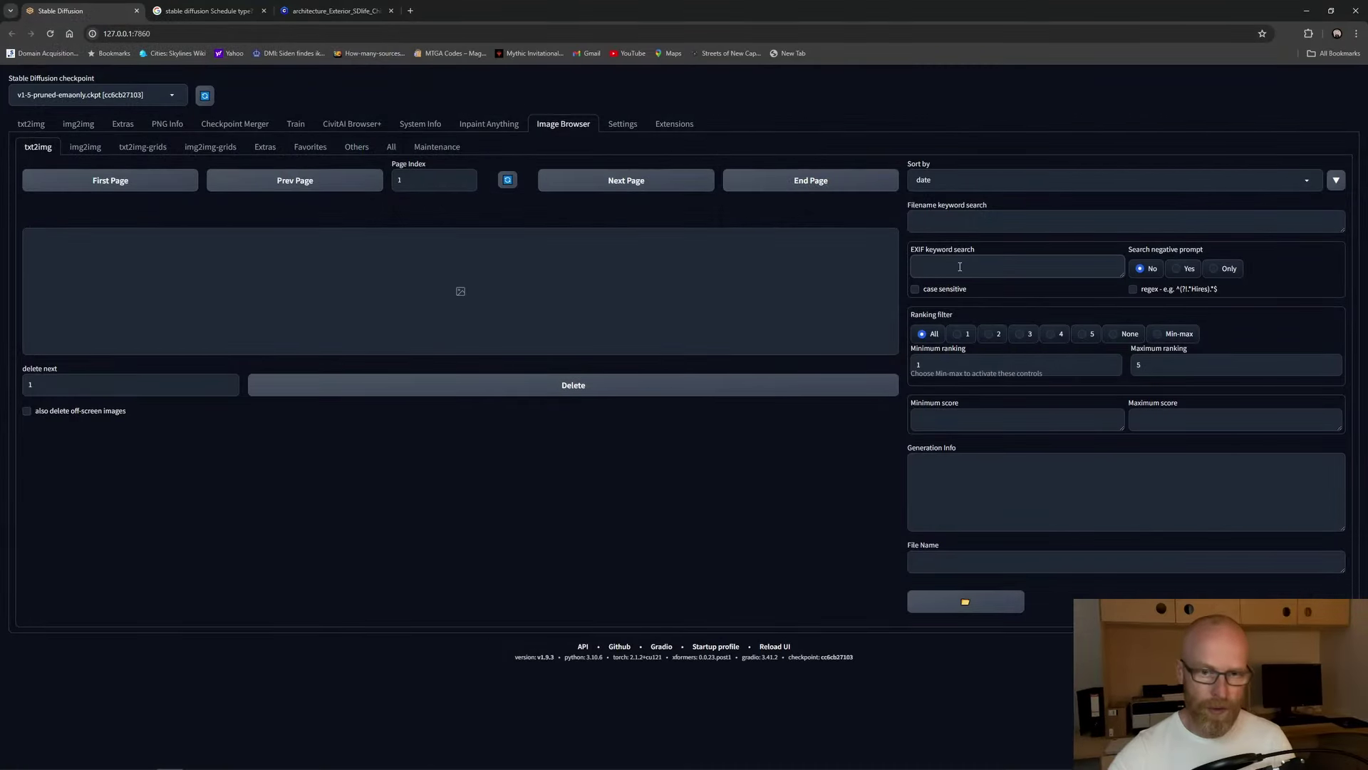
{"action": "type", "text": "building"}
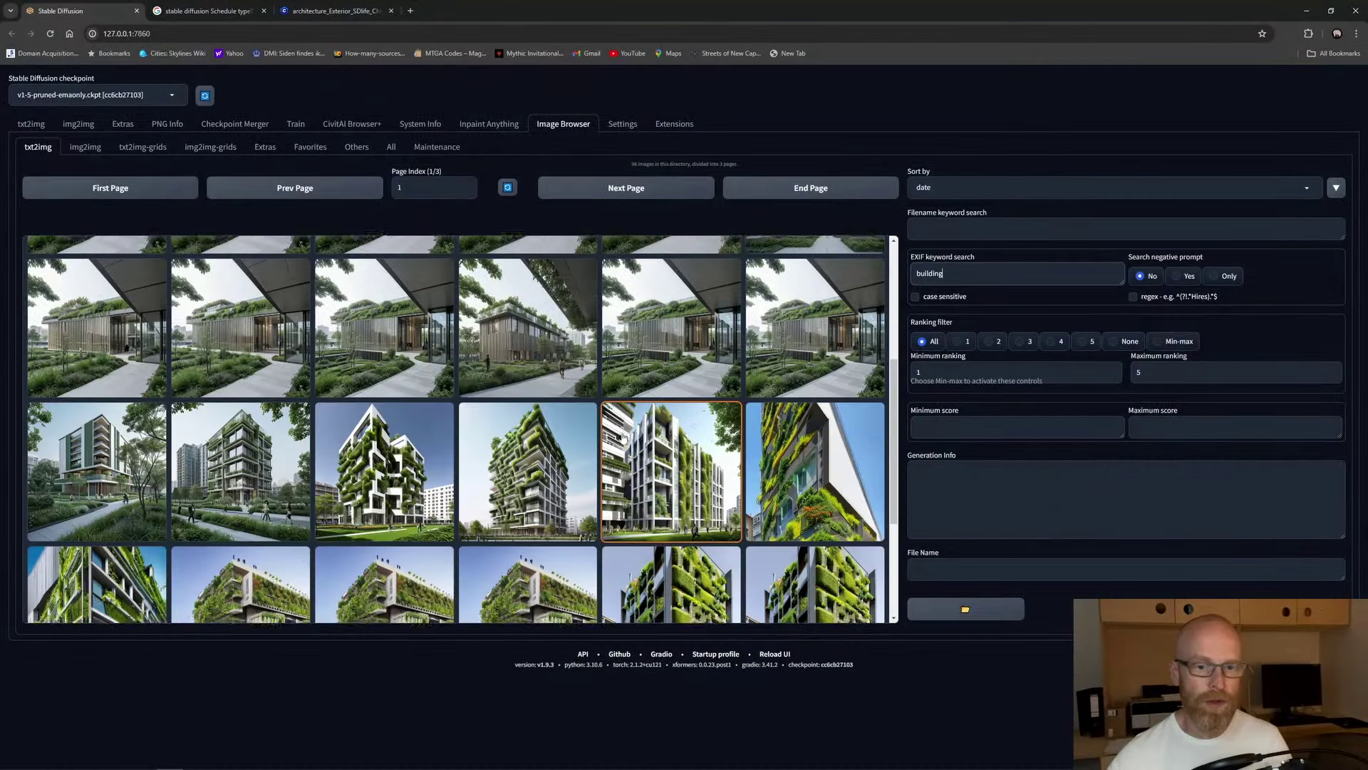
{"action": "double_click", "coordinate": [975, 276]}
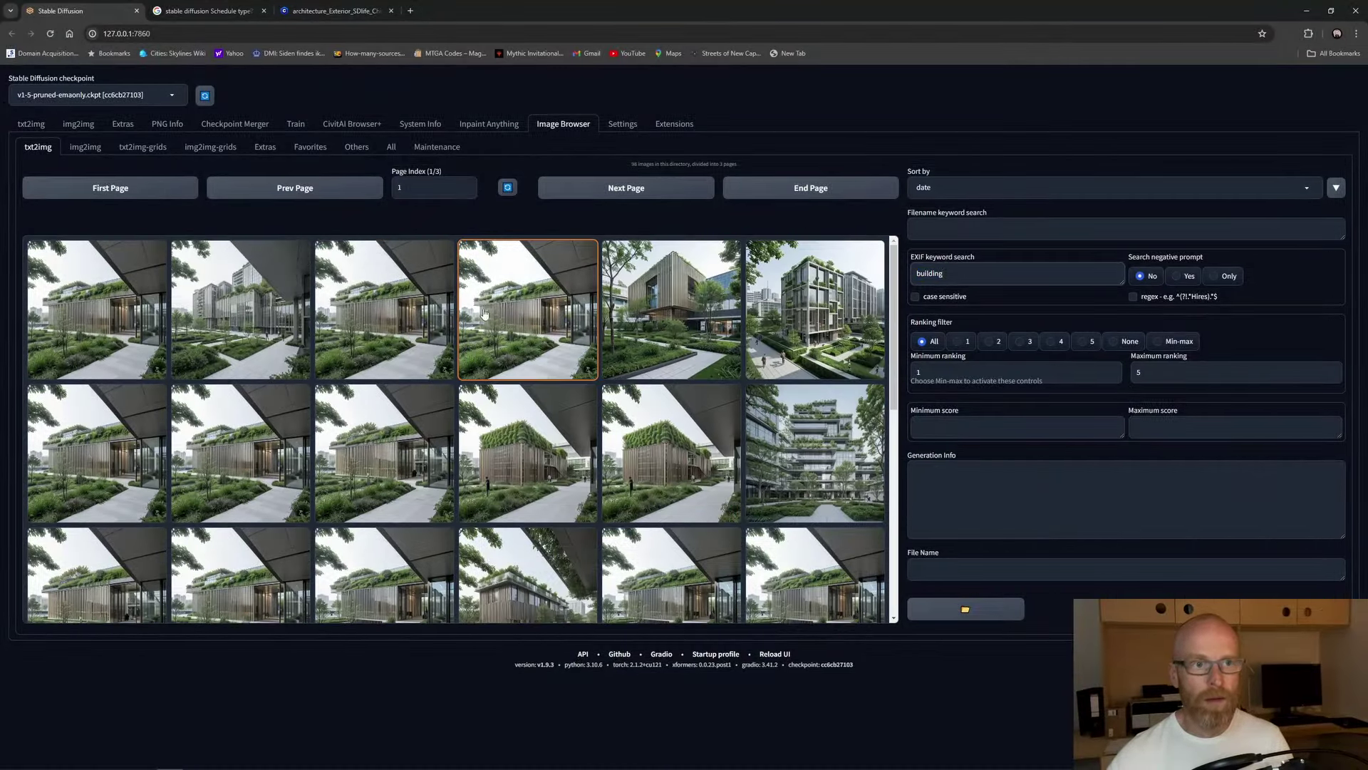
Step: View the System Info page and the installed extensions, and open the page of available extensions
{"action": "left_click", "coordinate": [432, 125]}
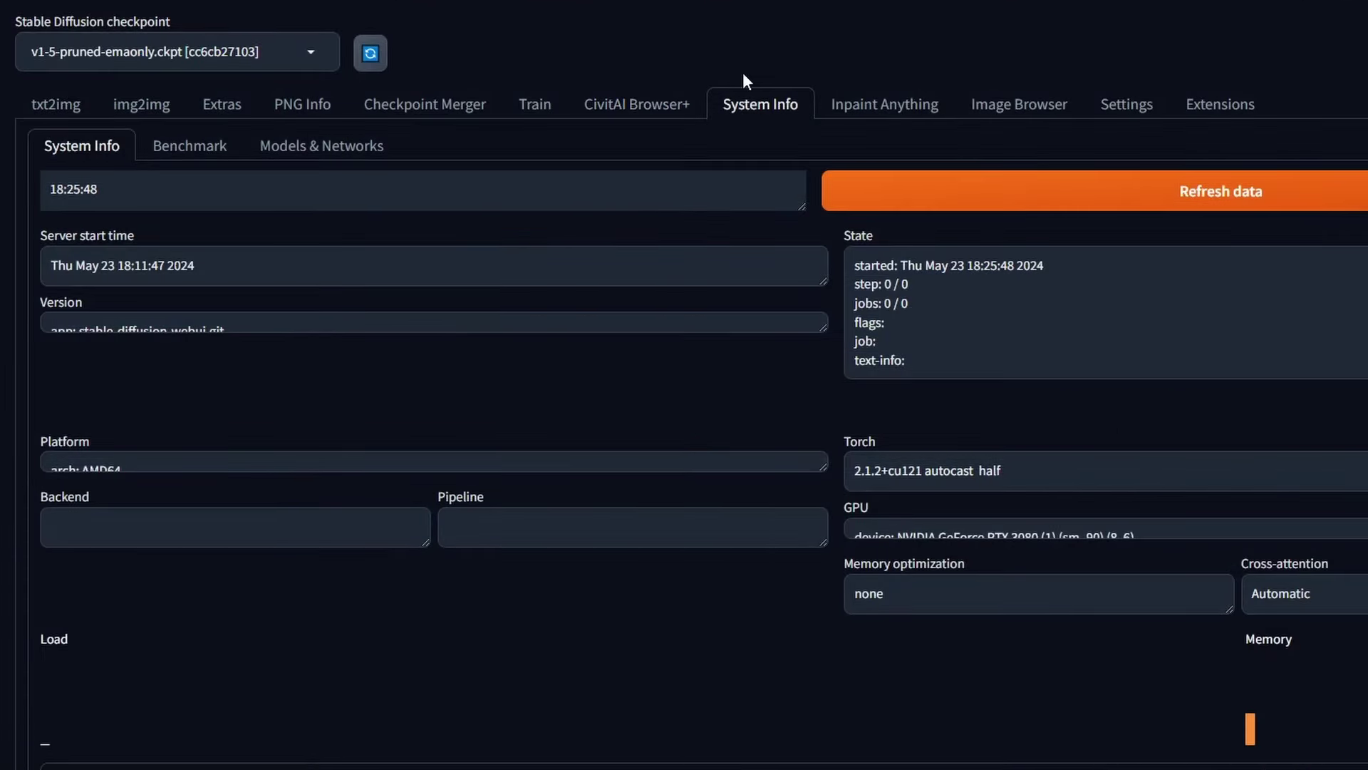
{"action": "left_click", "coordinate": [1204, 107]}
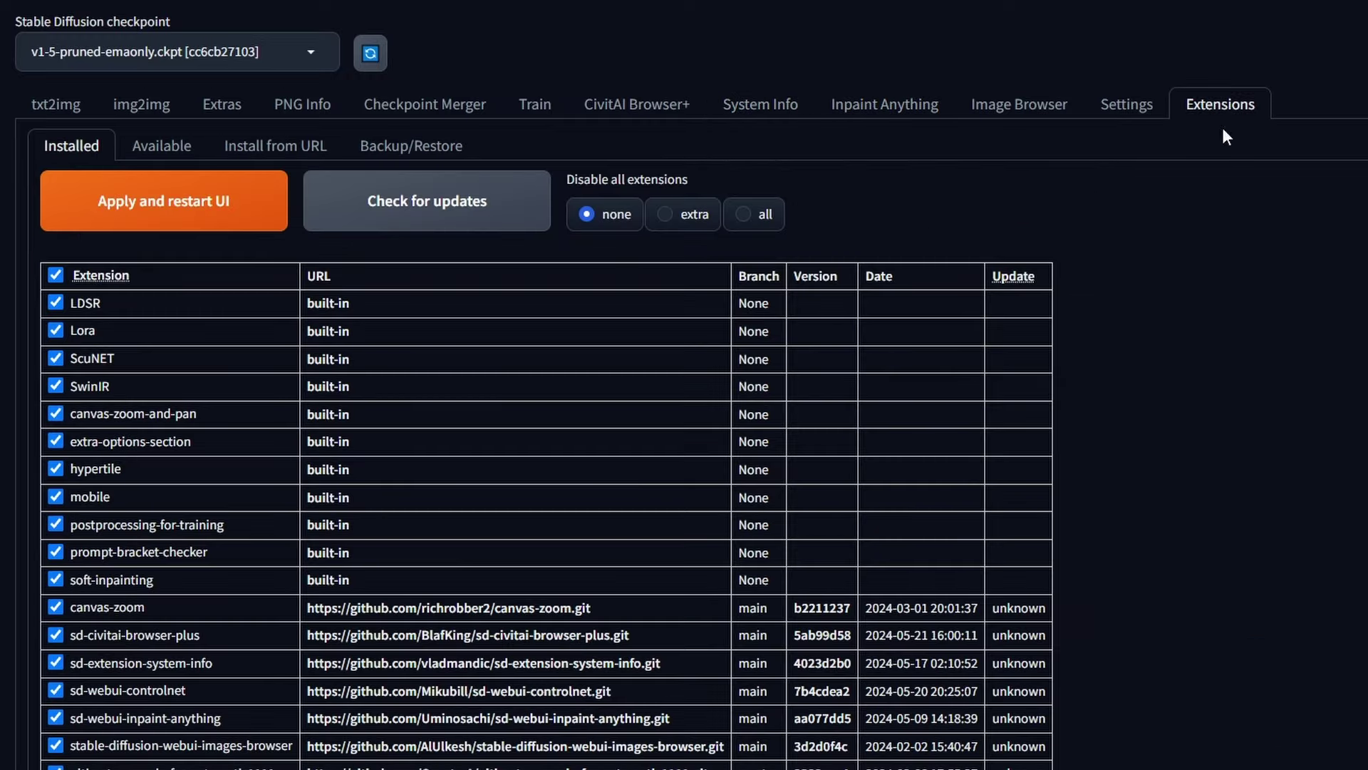
{"action": "left_click", "coordinate": [151, 149]}
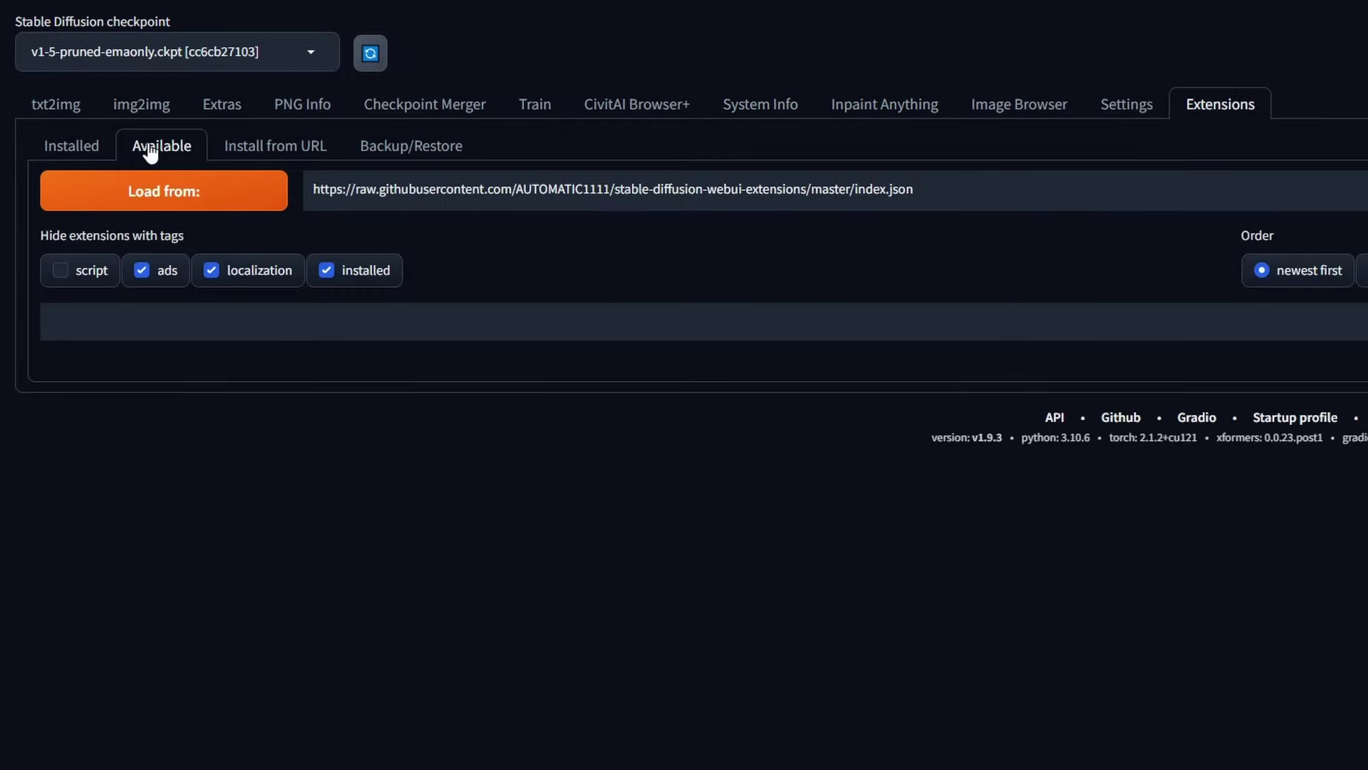
Step: Load the list of available extensions from the default index and search it for image brow
{"action": "left_click", "coordinate": [160, 181]}
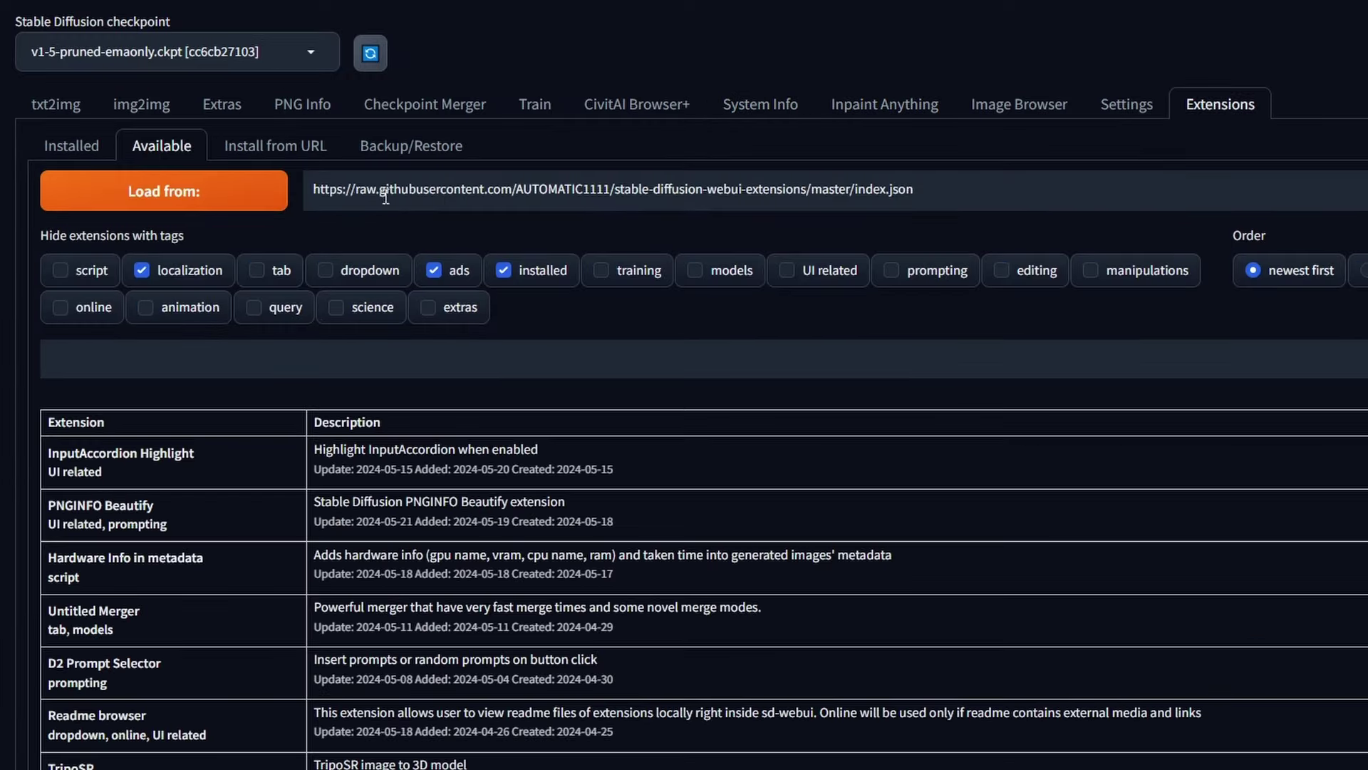
{"action": "left_click", "coordinate": [275, 363]}
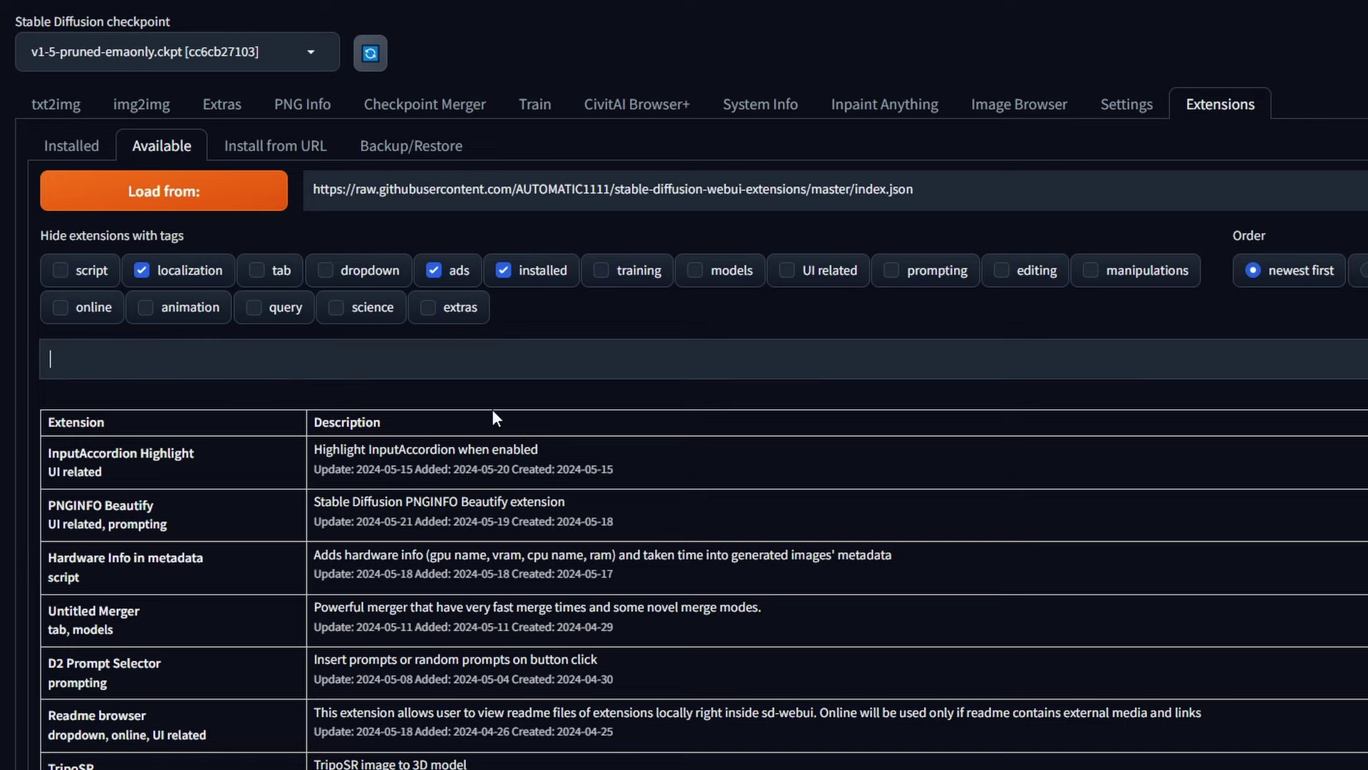
{"action": "type", "text": "image brow"}
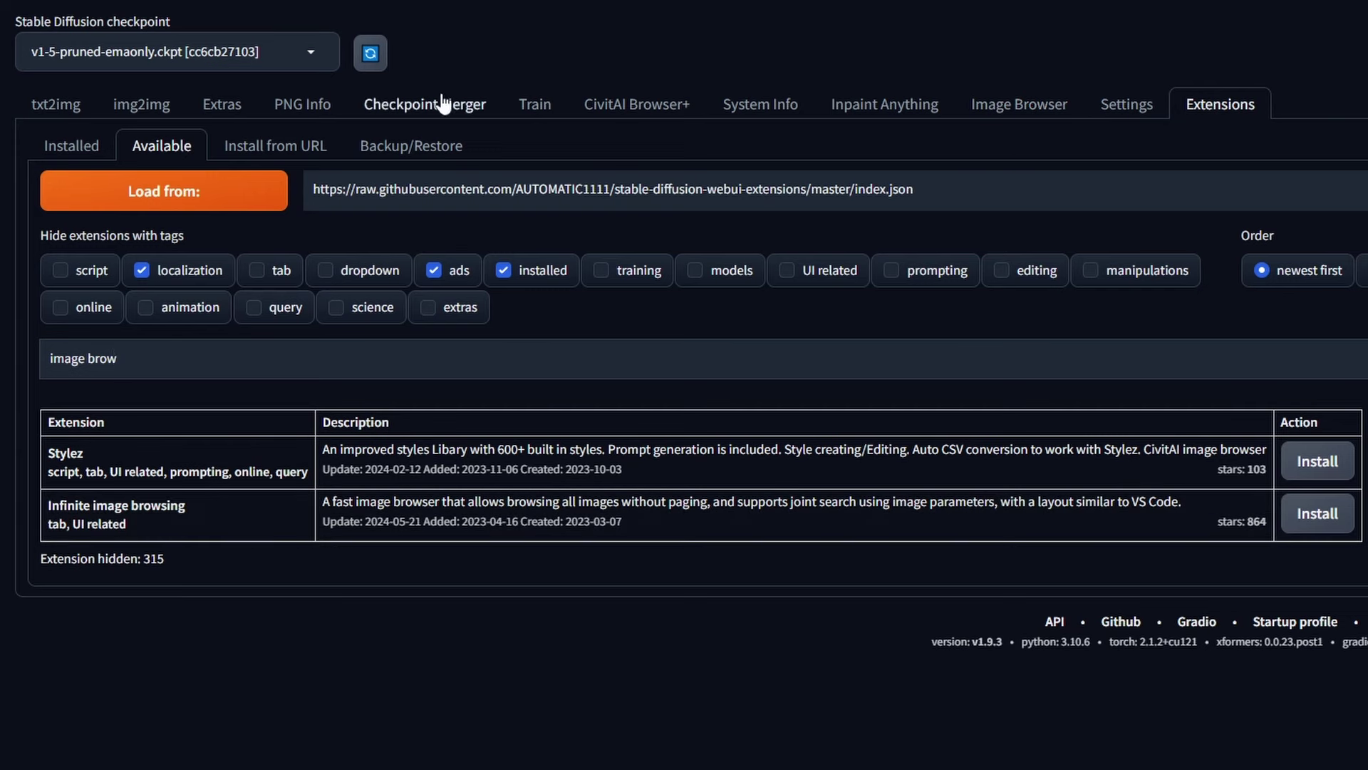
Step: Check the installed extensions for updates, apply the result and restart the UI
{"action": "left_click", "coordinate": [74, 148]}
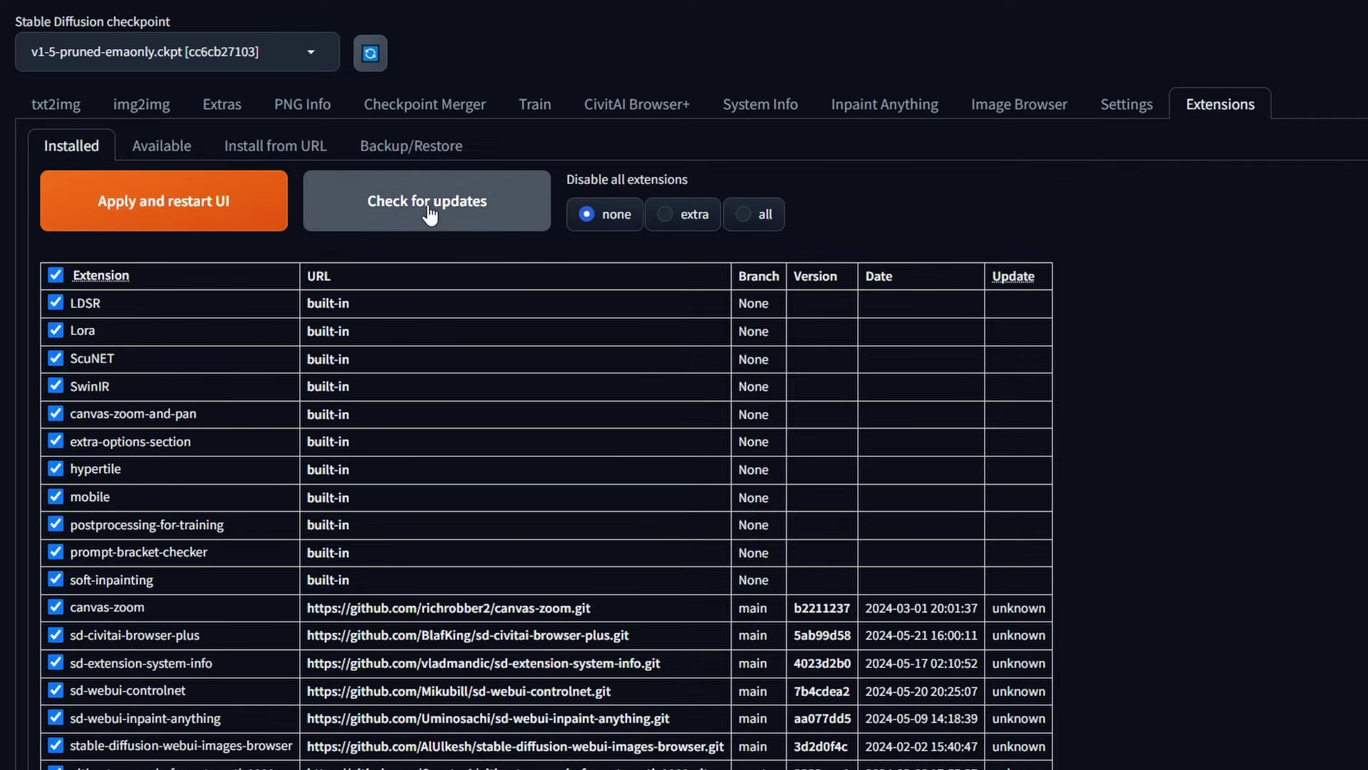
{"action": "left_click", "coordinate": [428, 213]}
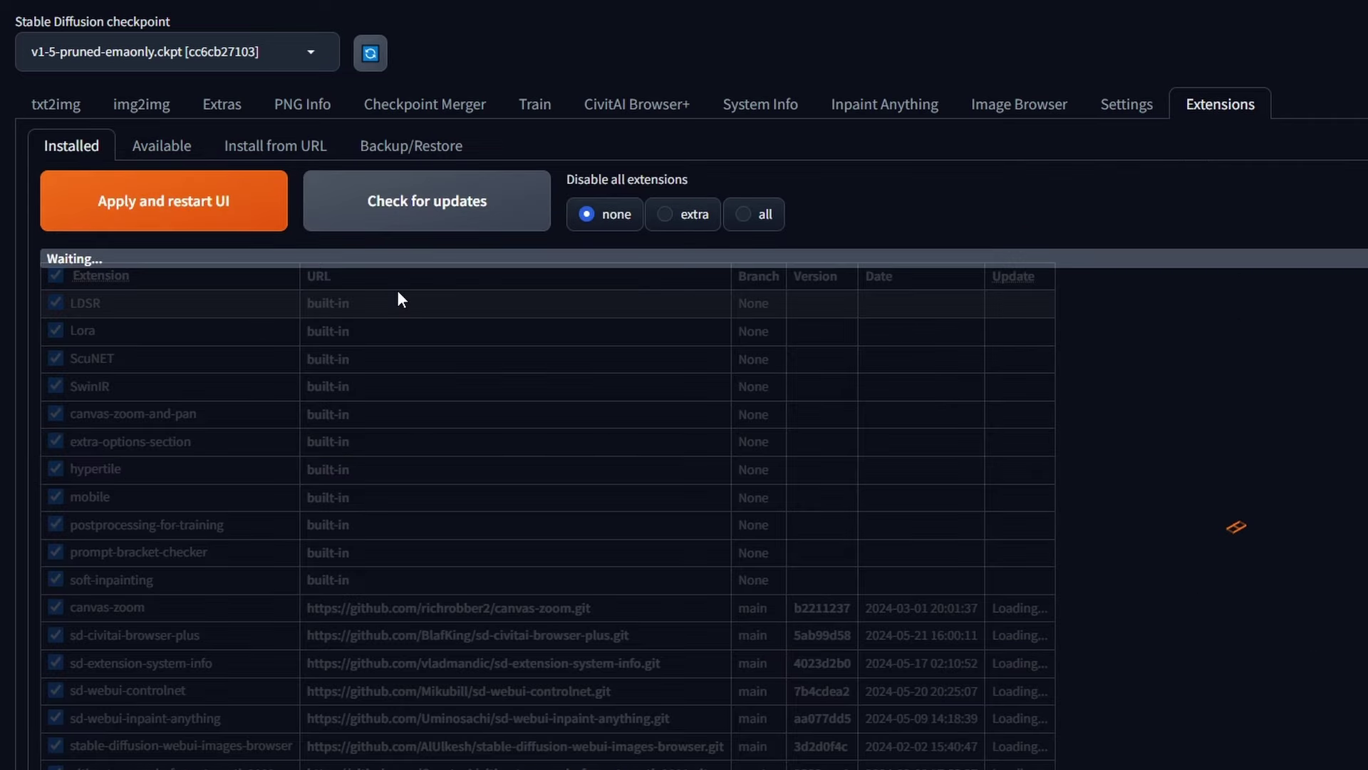
{"action": "left_click", "coordinate": [219, 214]}
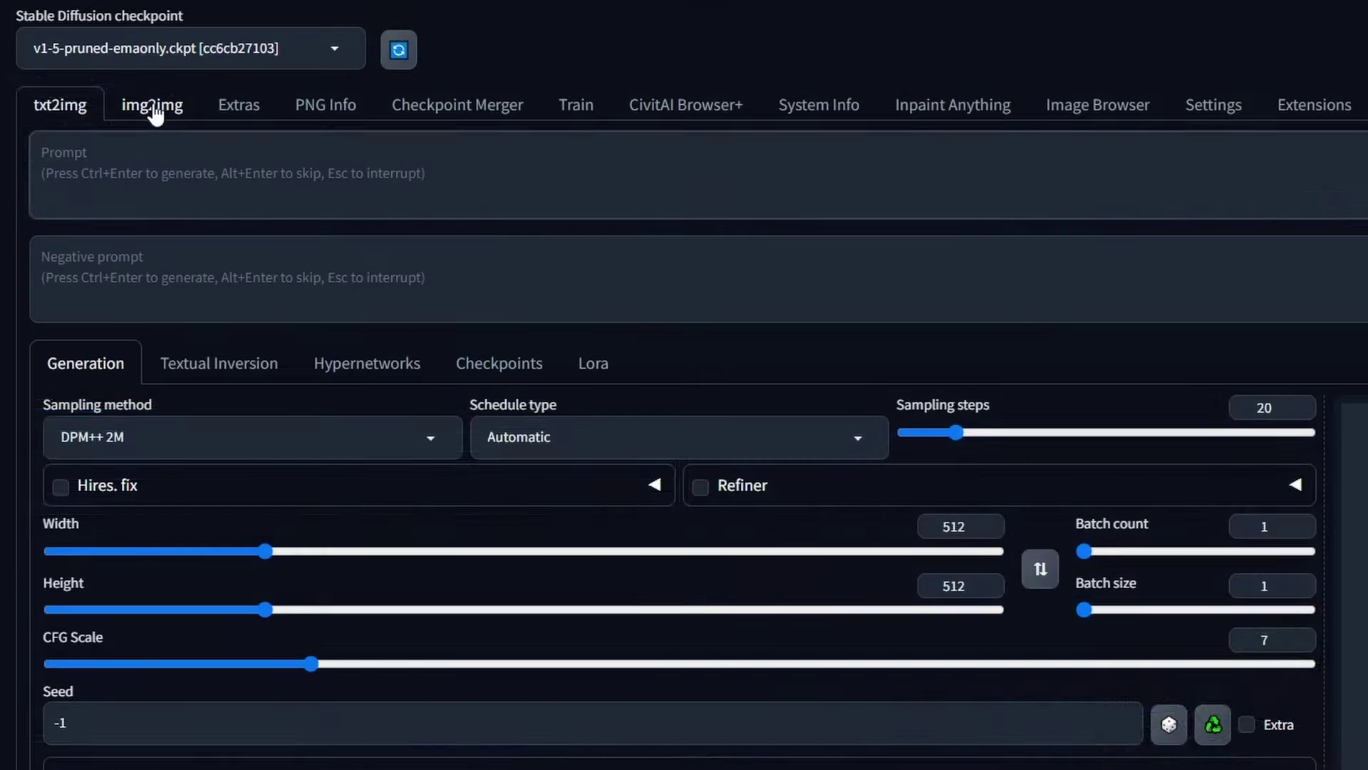
Step: Generate a txt2img image from "A photo of a futuristic inovative building design. Green spaces integrated with the facade. Rooftop gardens and vertical greenery cascading down the sides"
{"action": "left_click", "coordinate": [77, 123]}
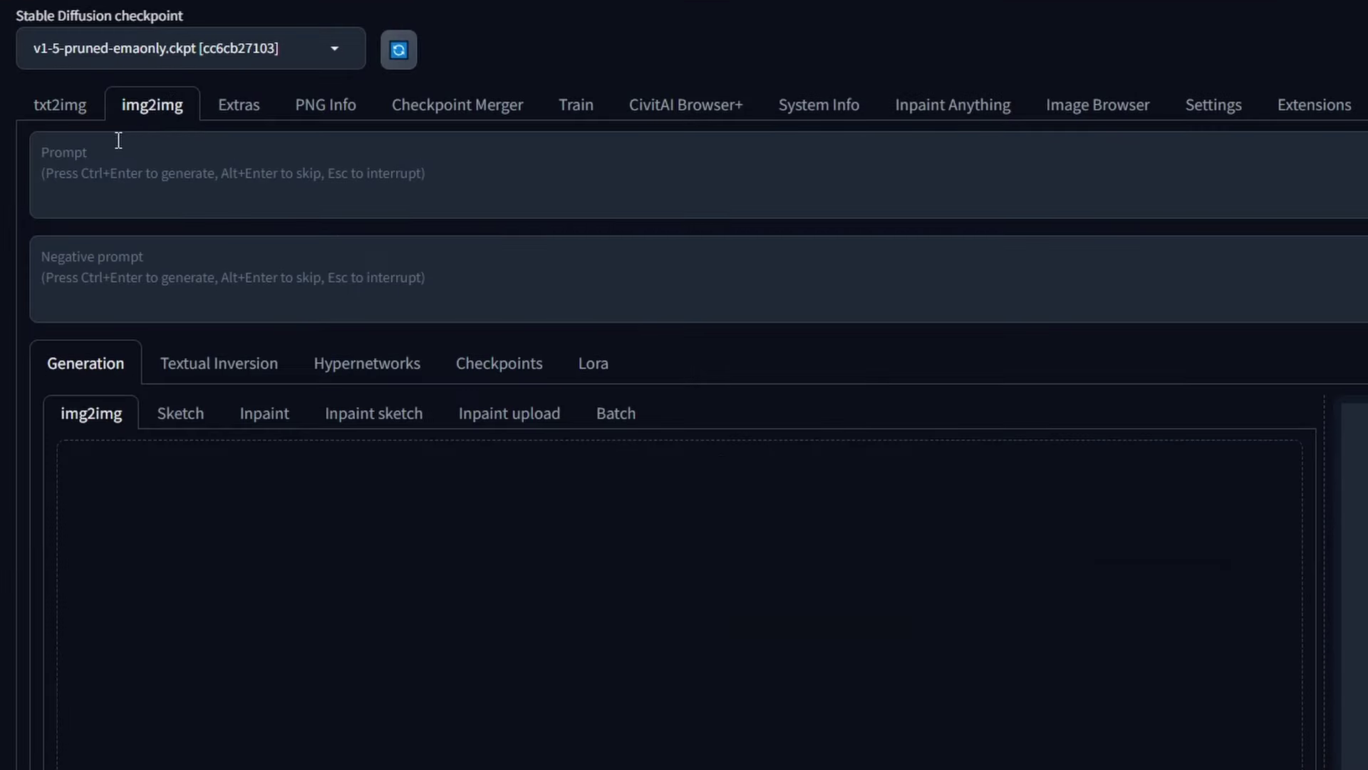
{"action": "left_click", "coordinate": [61, 114]}
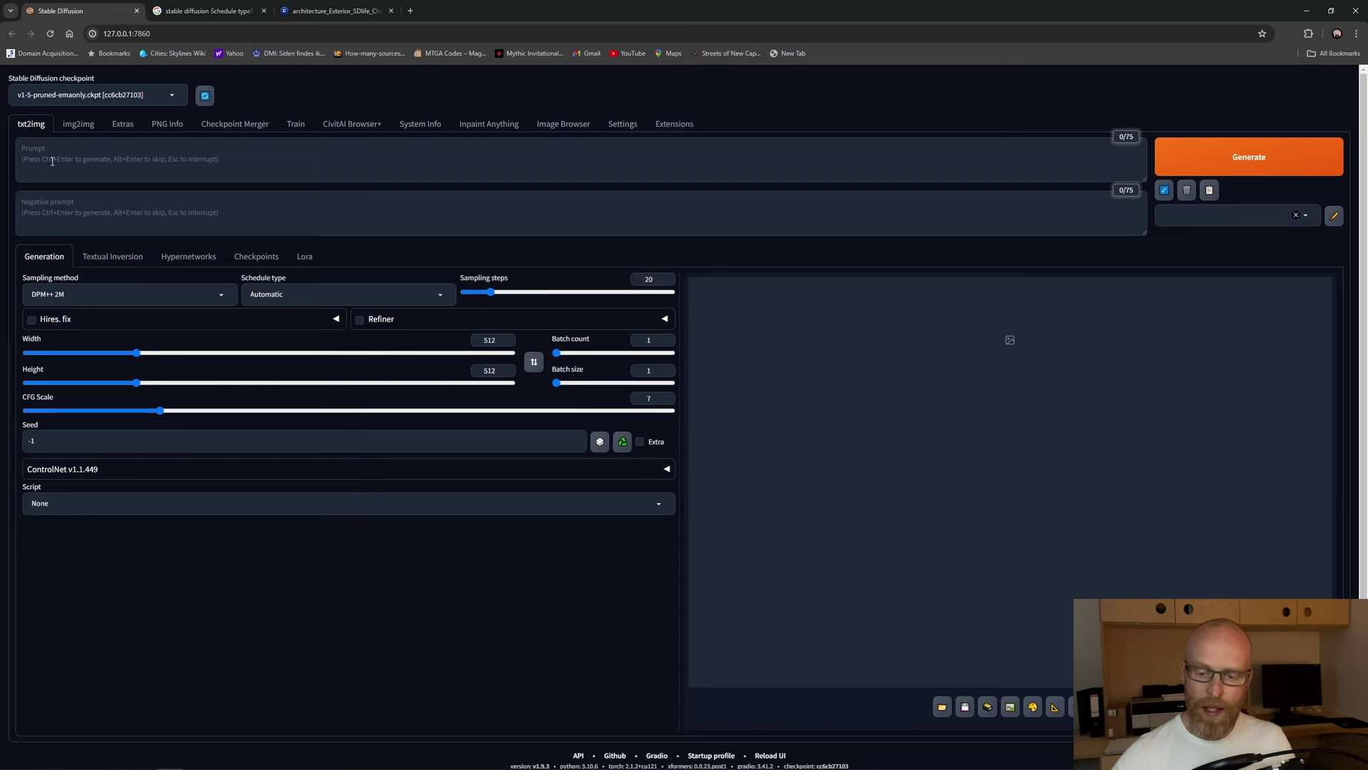
{"action": "left_click", "coordinate": [66, 166]}
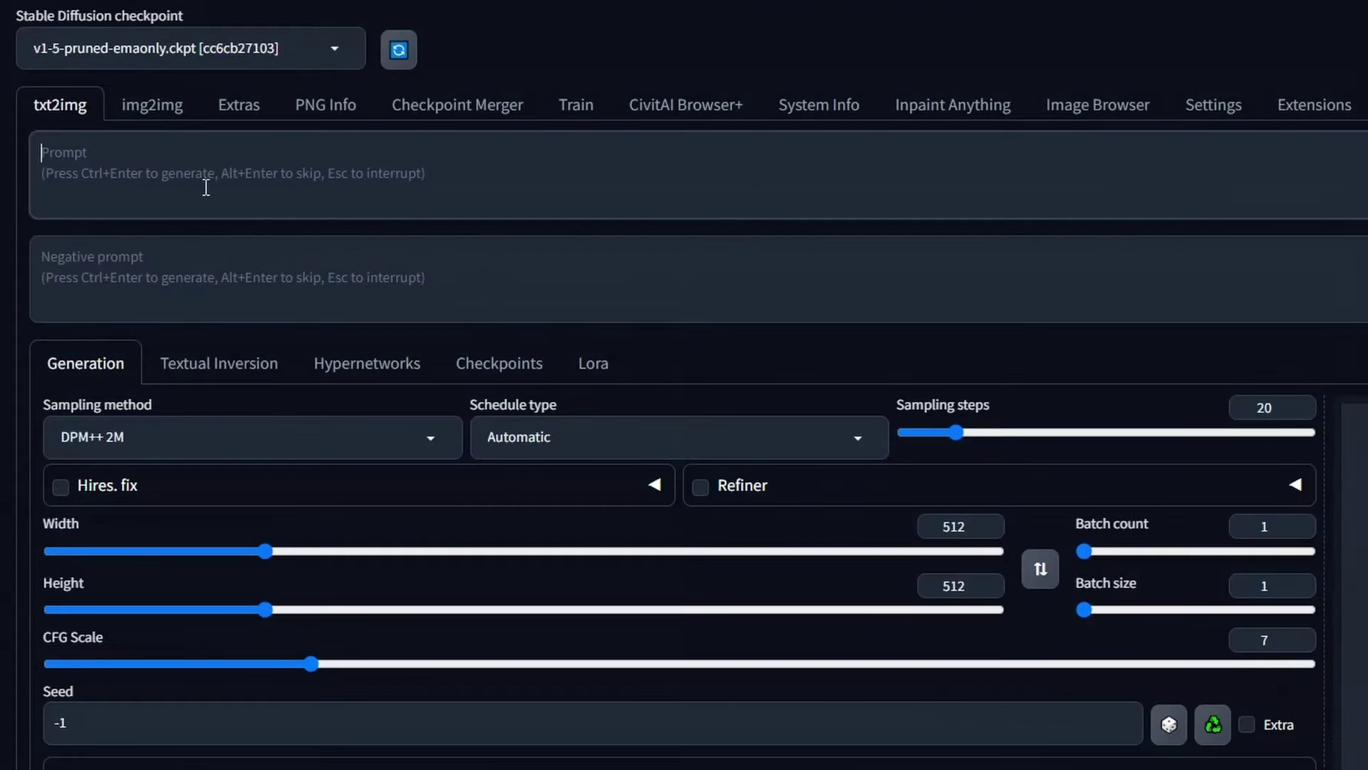
{"action": "type", "text": "A photo of a futuristic inovative building design. Green spaces integrated with the facade. Rooftop gardens and vertical greenery cascading down the sides"}
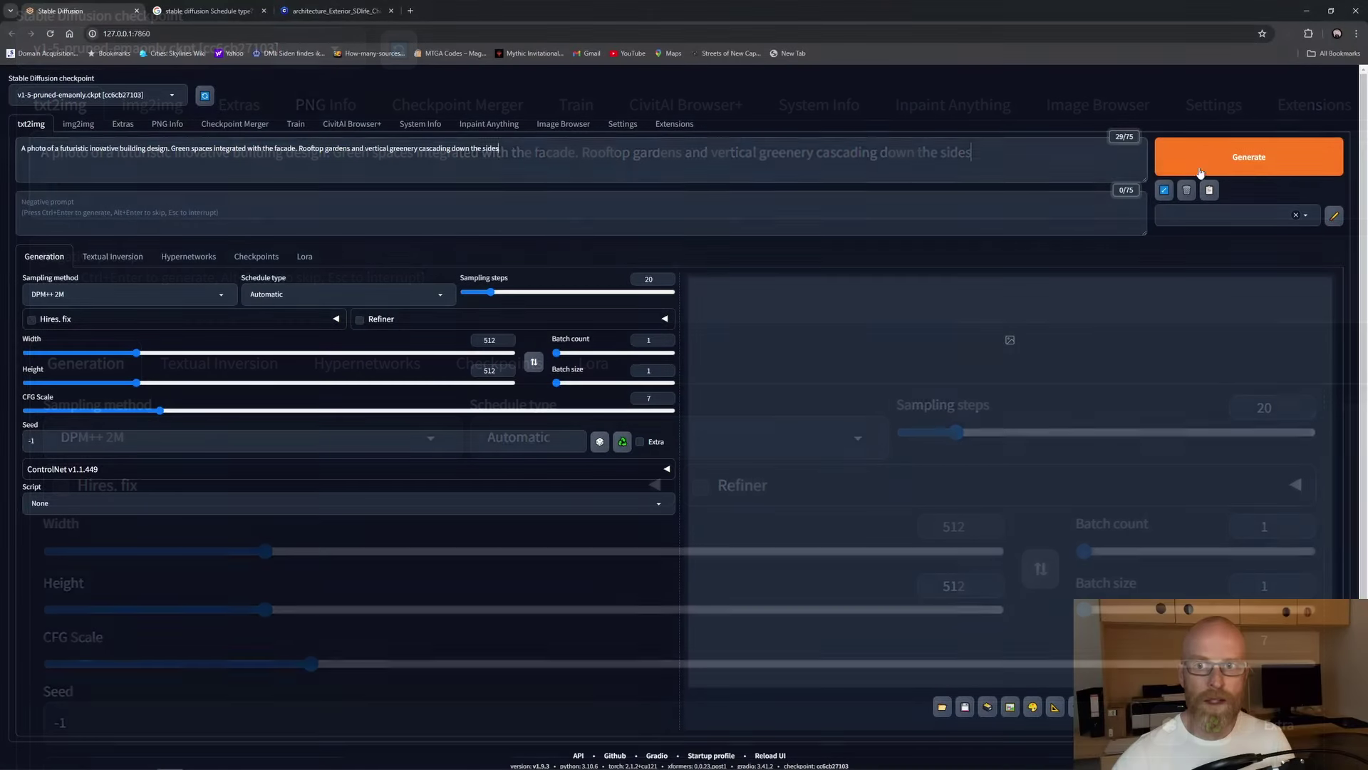
{"action": "left_click", "coordinate": [1219, 158]}
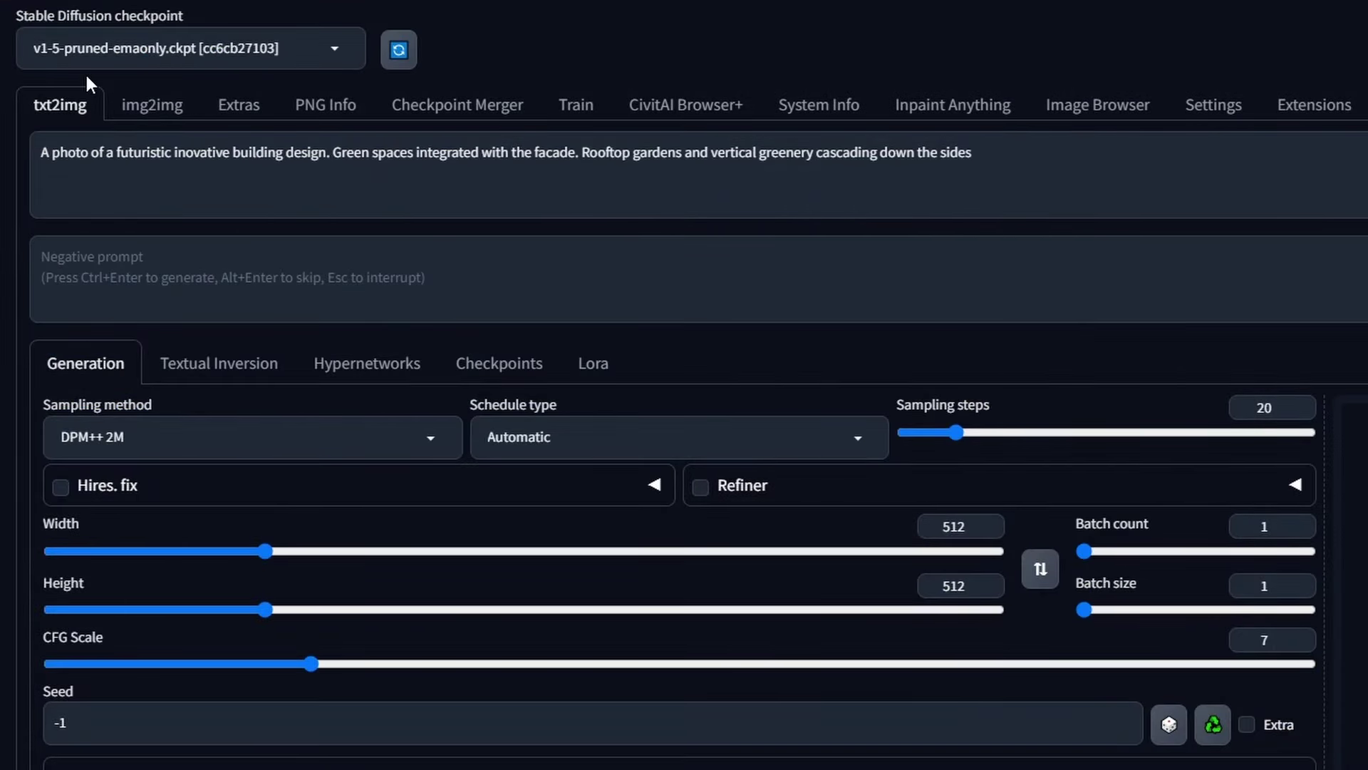
{"action": "left_click_drag", "start_coordinate": [1035, 174], "coordinate": [39, 152]}
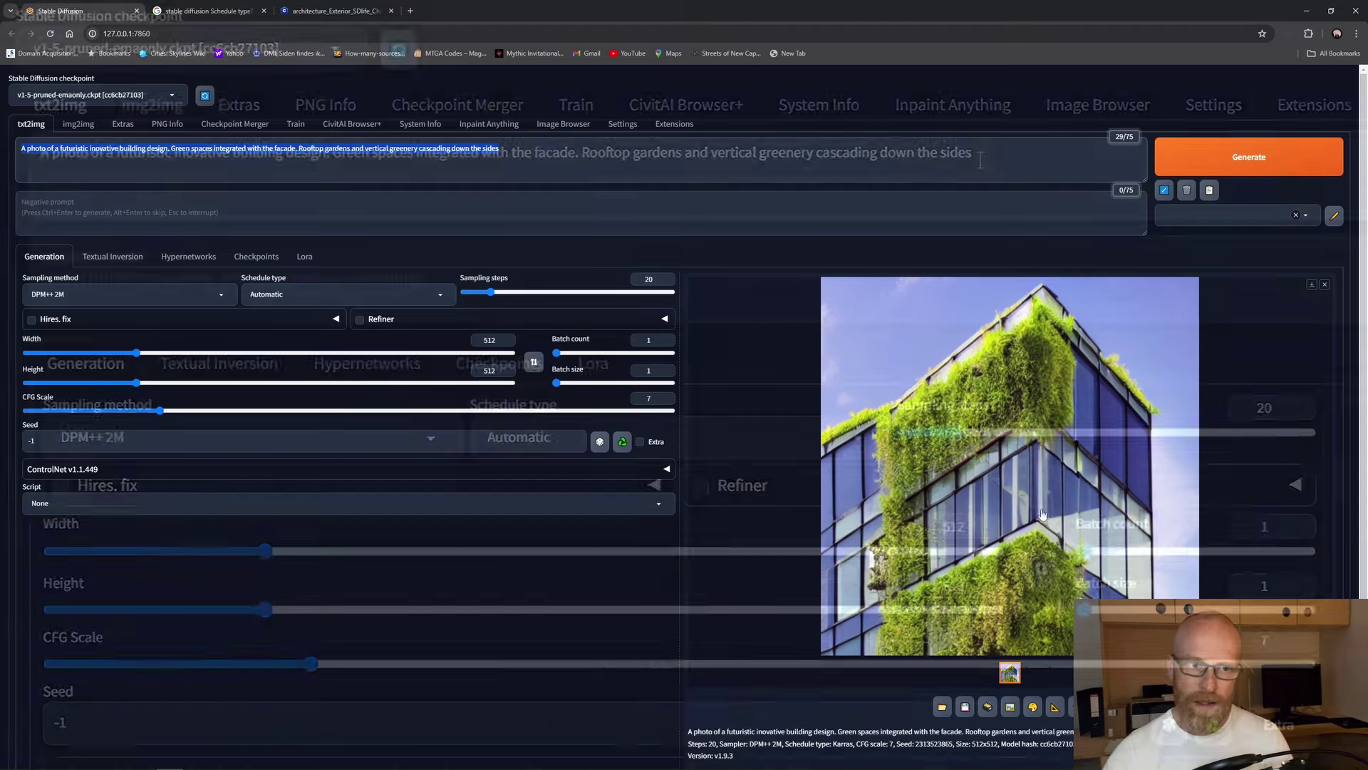
{"action": "left_click", "coordinate": [516, 148]}
{"action": "left_click_drag", "start_coordinate": [141, 158], "coordinate": [43, 153]}
{"action": "left_click", "coordinate": [275, 153]}
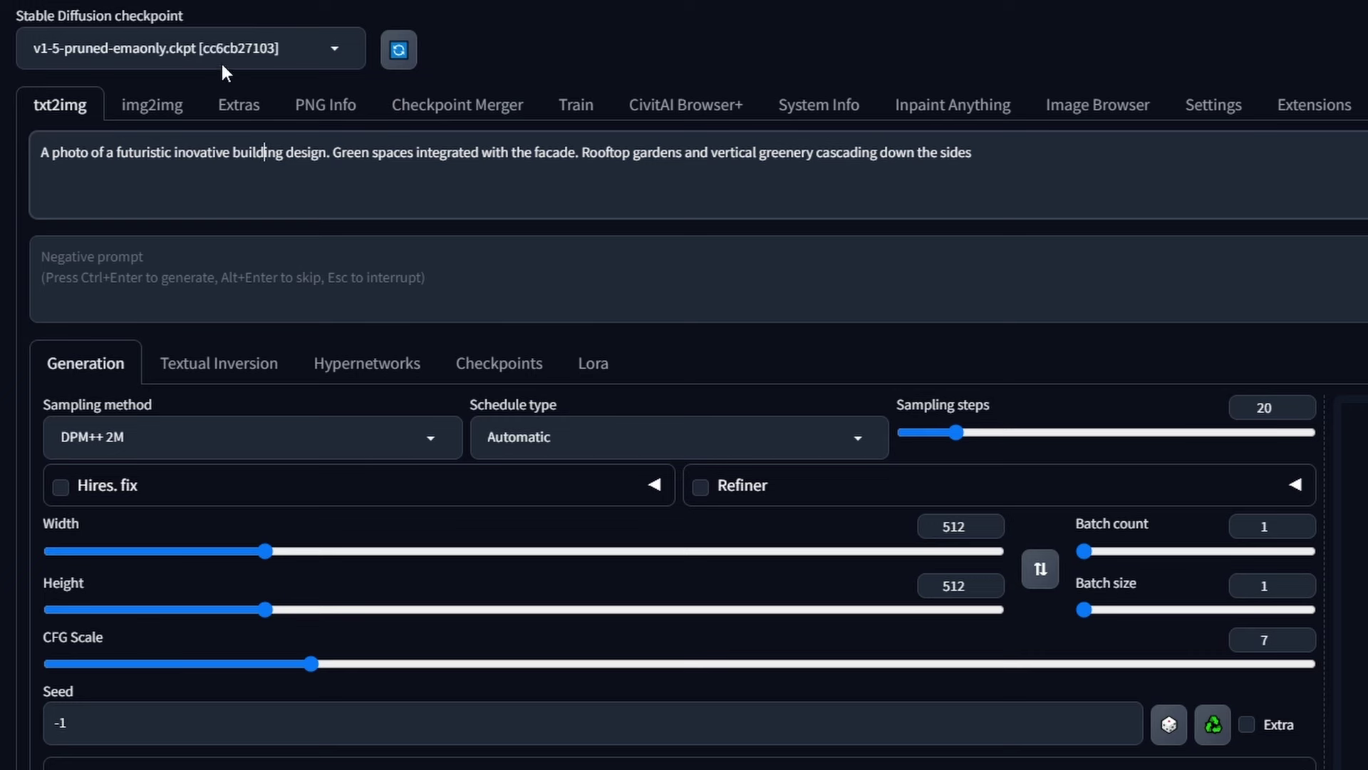
Step: Enter cars as the negative prompt and generate the building image again
{"action": "left_click", "coordinate": [259, 277]}
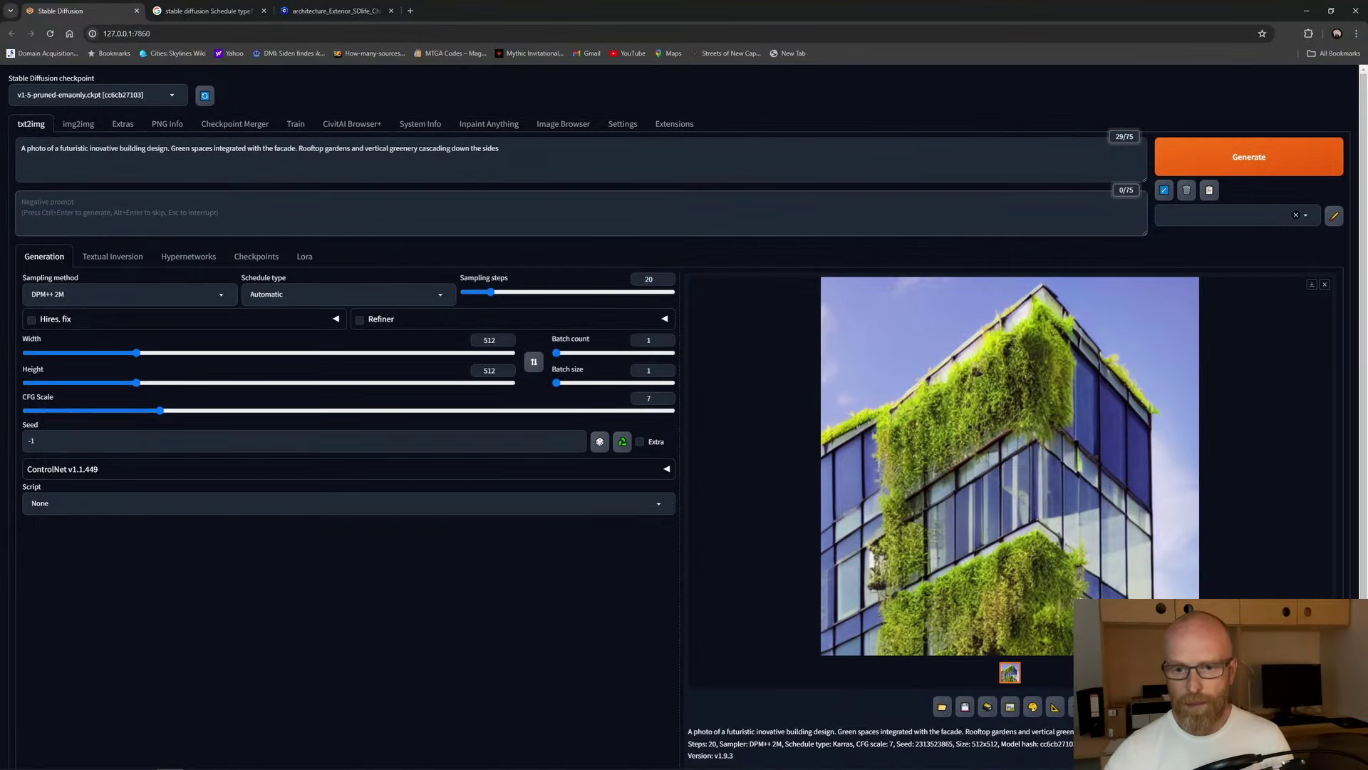
{"action": "type", "text": "cars"}
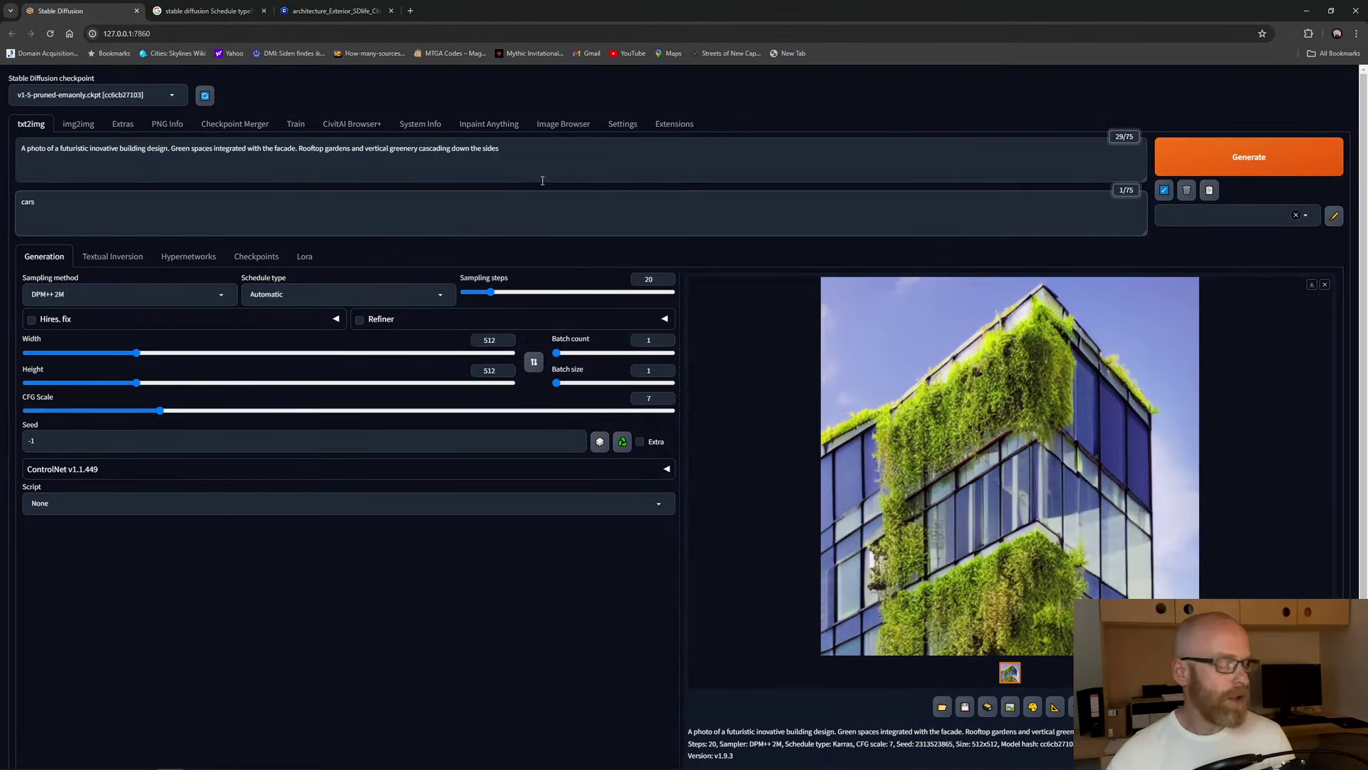
{"action": "left_click", "coordinate": [555, 152]}
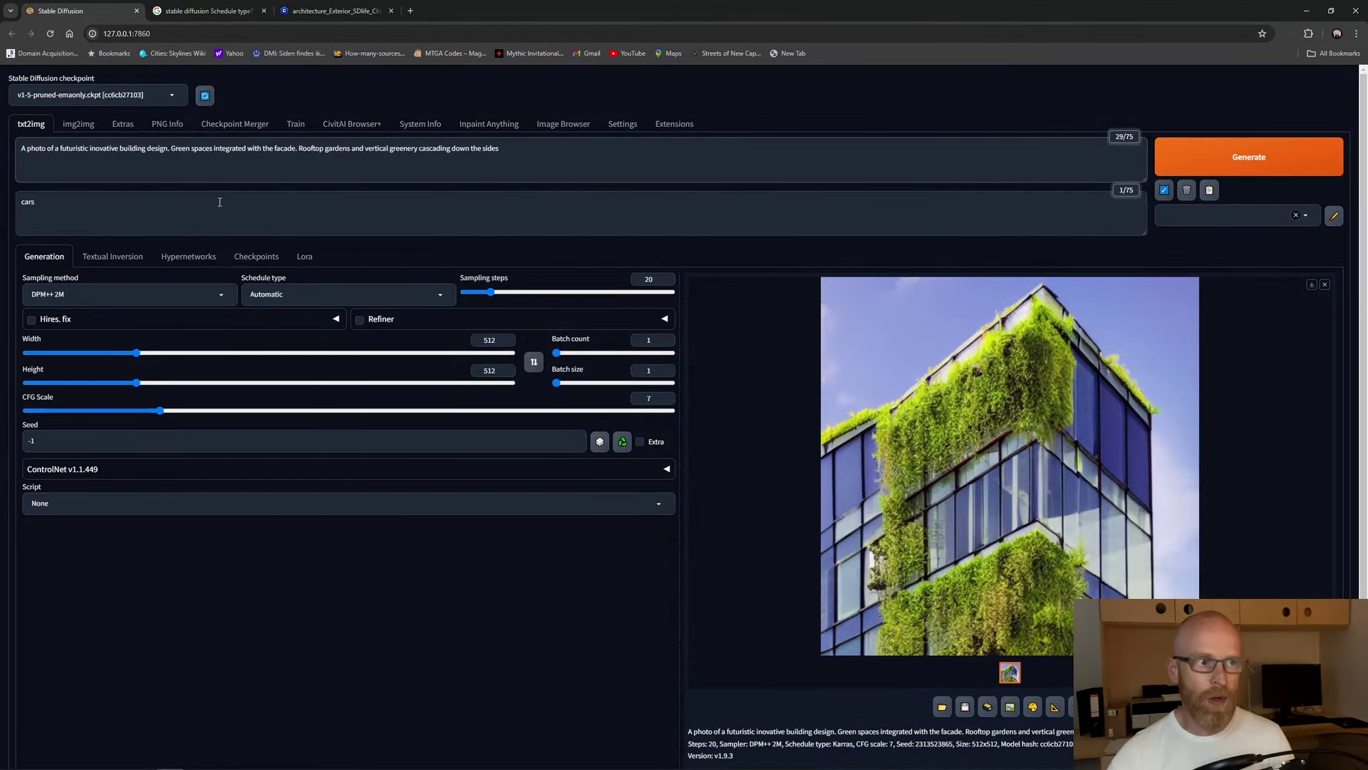
{"action": "key", "text": "ctrl+Return"}
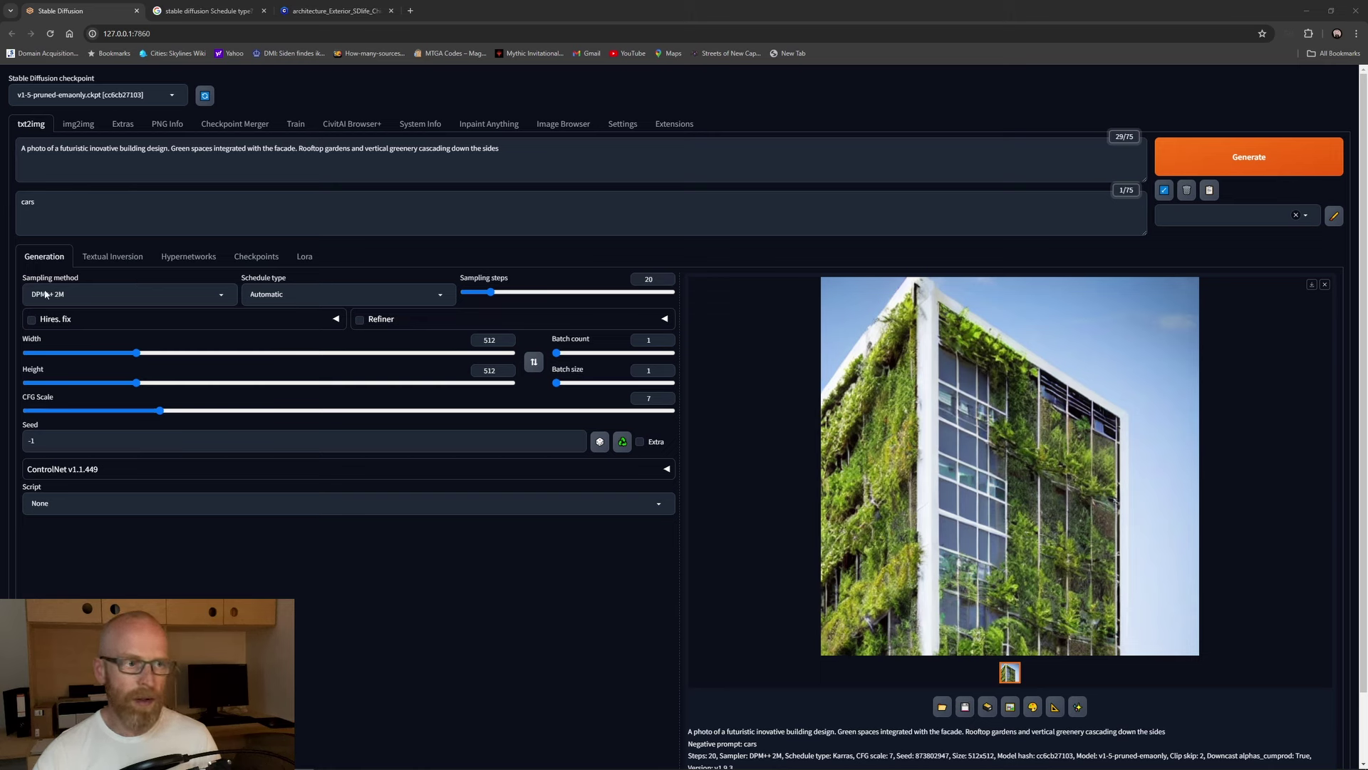
{"action": "left_click_drag", "start_coordinate": [501, 149], "coordinate": [61, 153]}
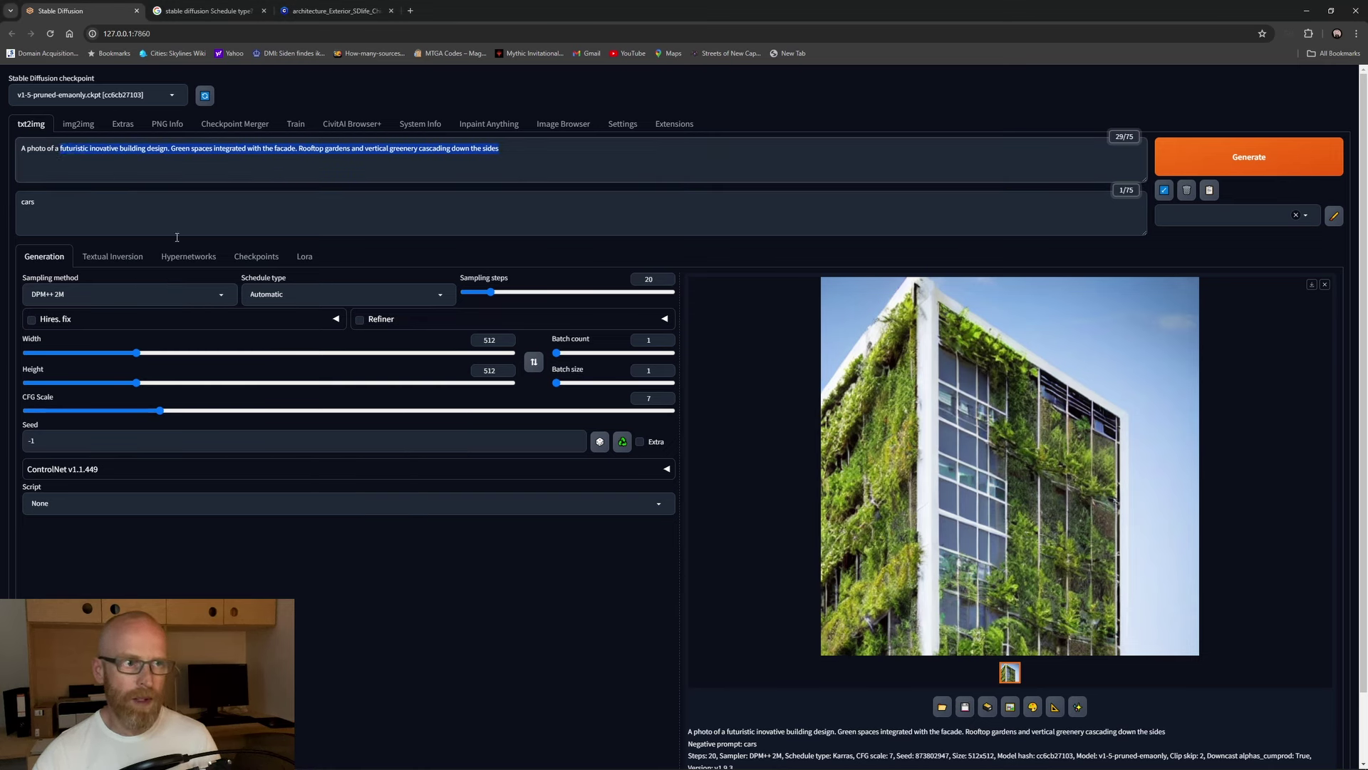
{"action": "left_click", "coordinate": [345, 500]}
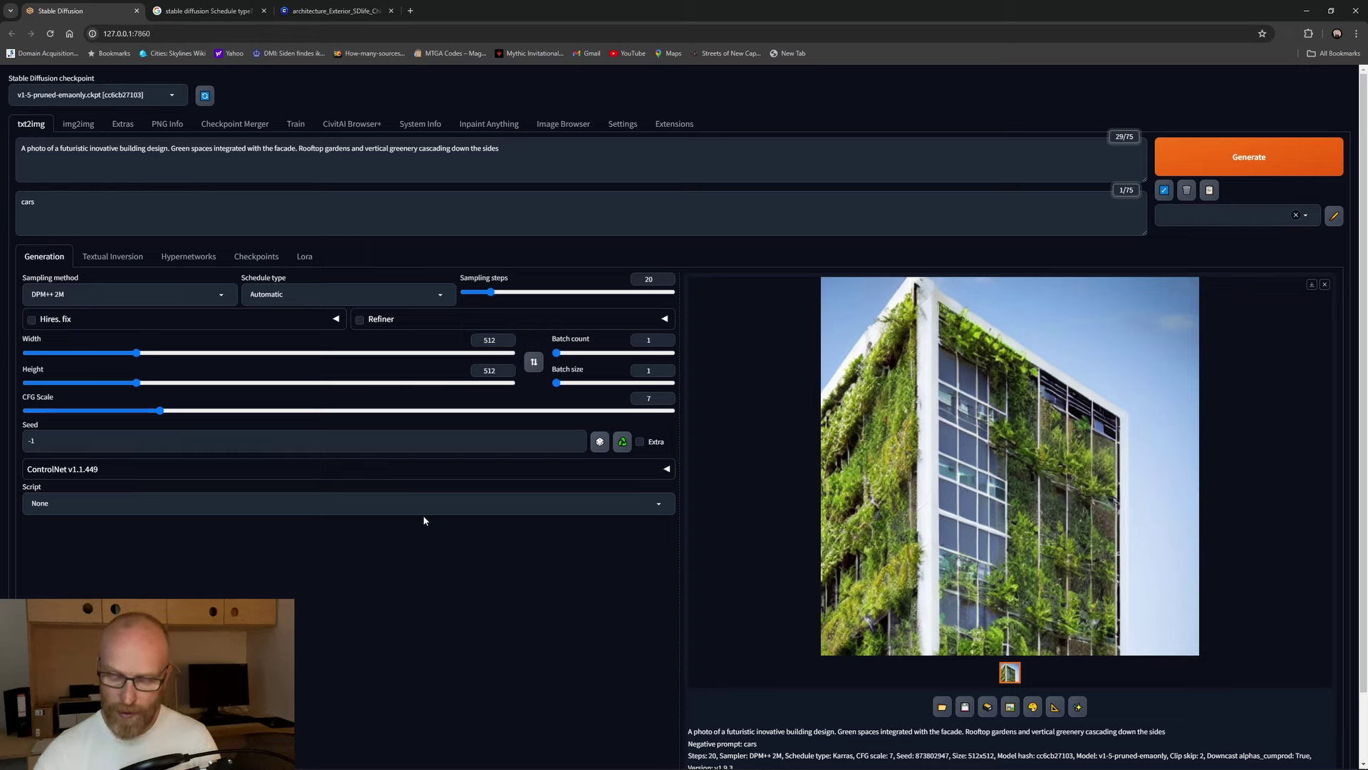
Step: Look through the web UI's settings, including the sampler parameters, and return to txt2img
{"action": "left_click", "coordinate": [620, 126]}
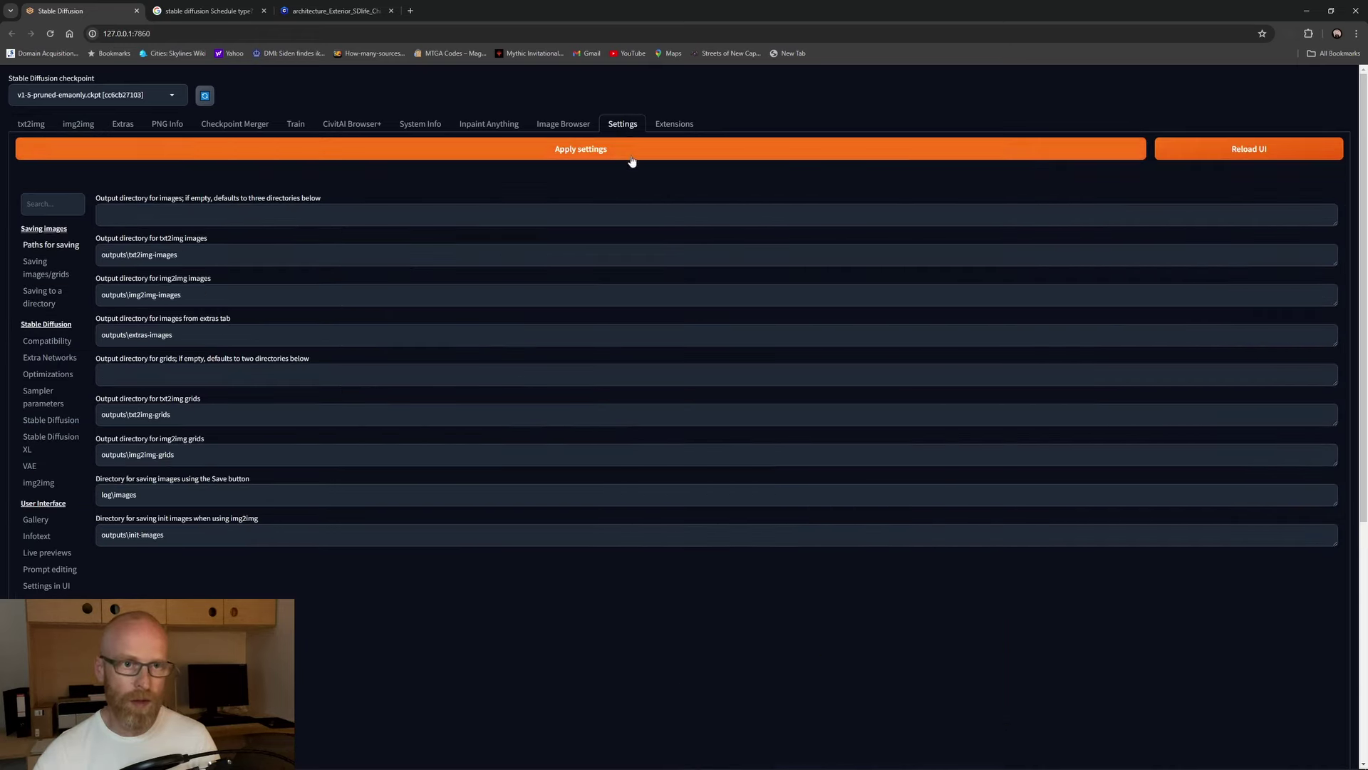
{"action": "scroll", "coordinate": [50, 353], "scroll_direction": "down", "scroll_amount": 5}
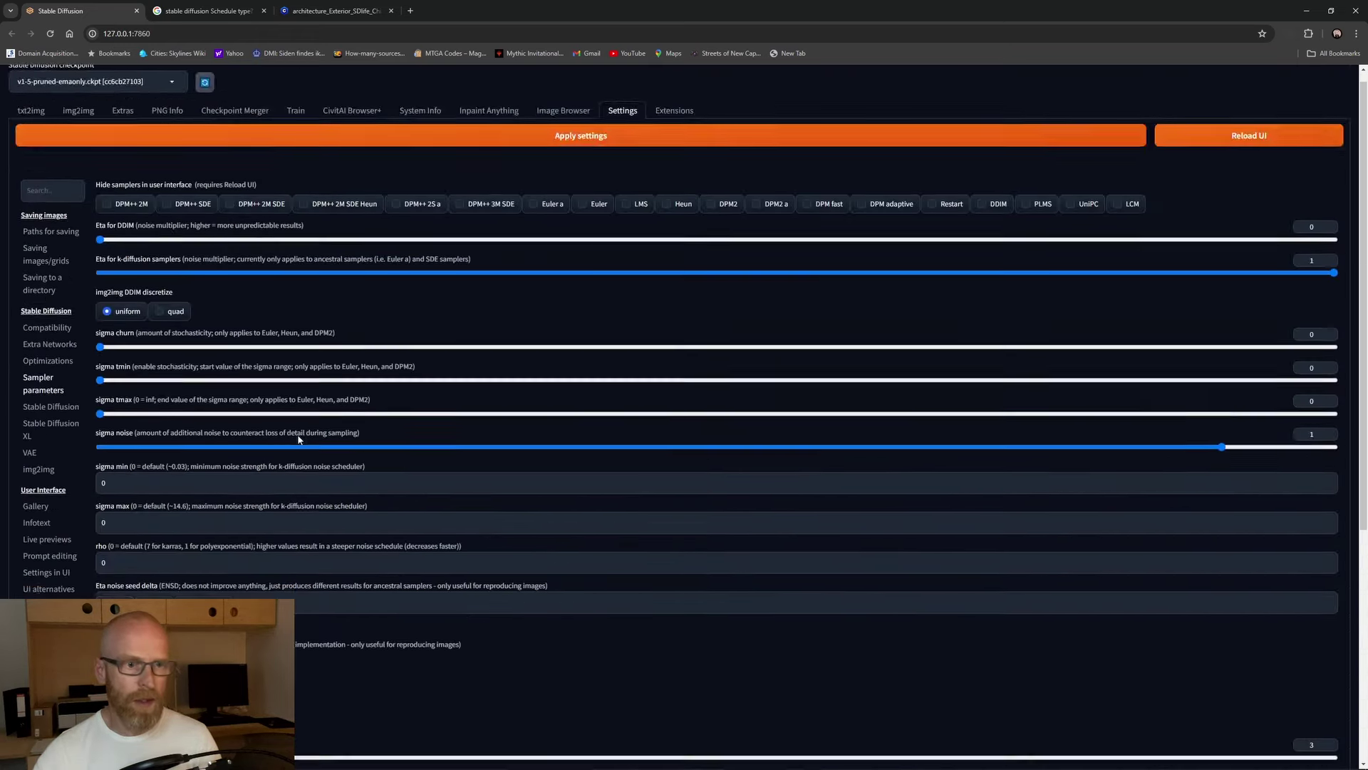
{"action": "scroll", "coordinate": [413, 399], "scroll_direction": "down", "scroll_amount": 5}
{"action": "scroll", "coordinate": [414, 413], "scroll_direction": "up", "scroll_amount": 5}
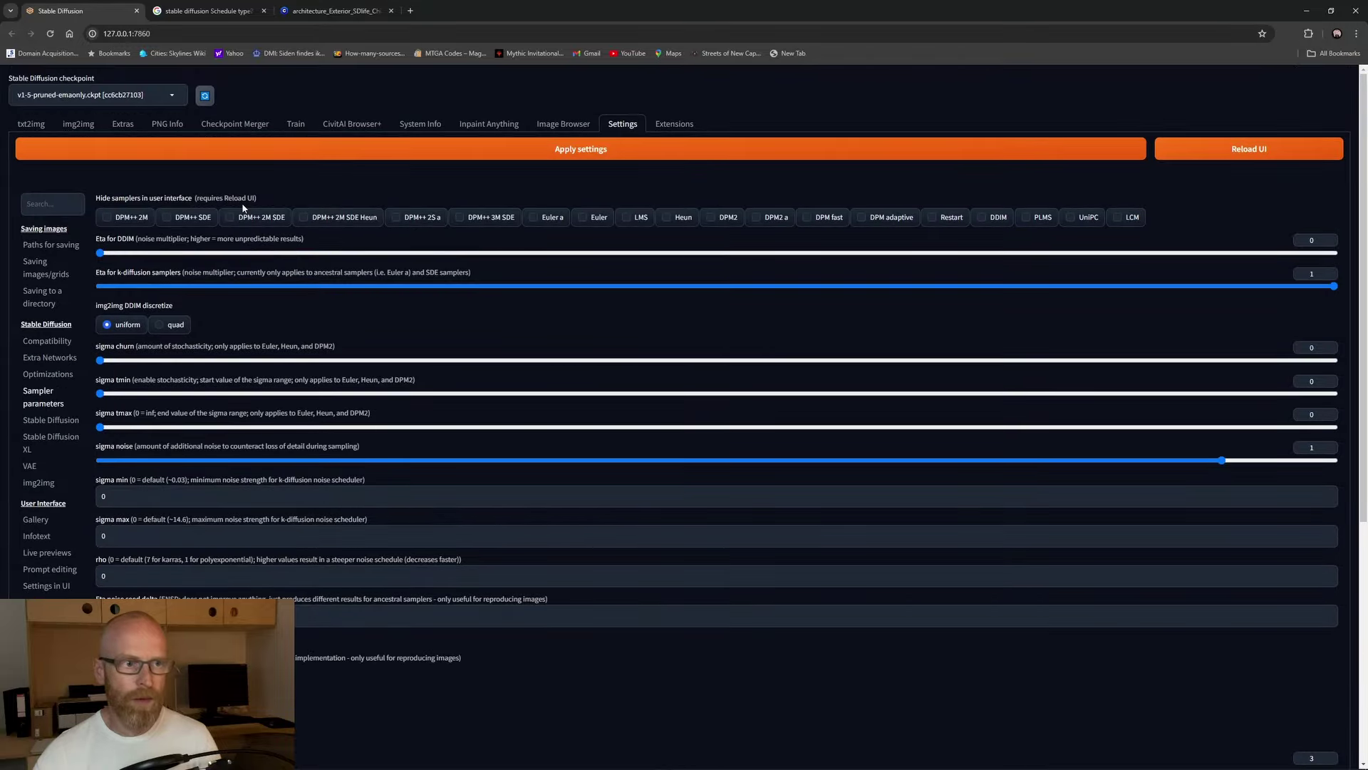
{"action": "left_click", "coordinate": [31, 124]}
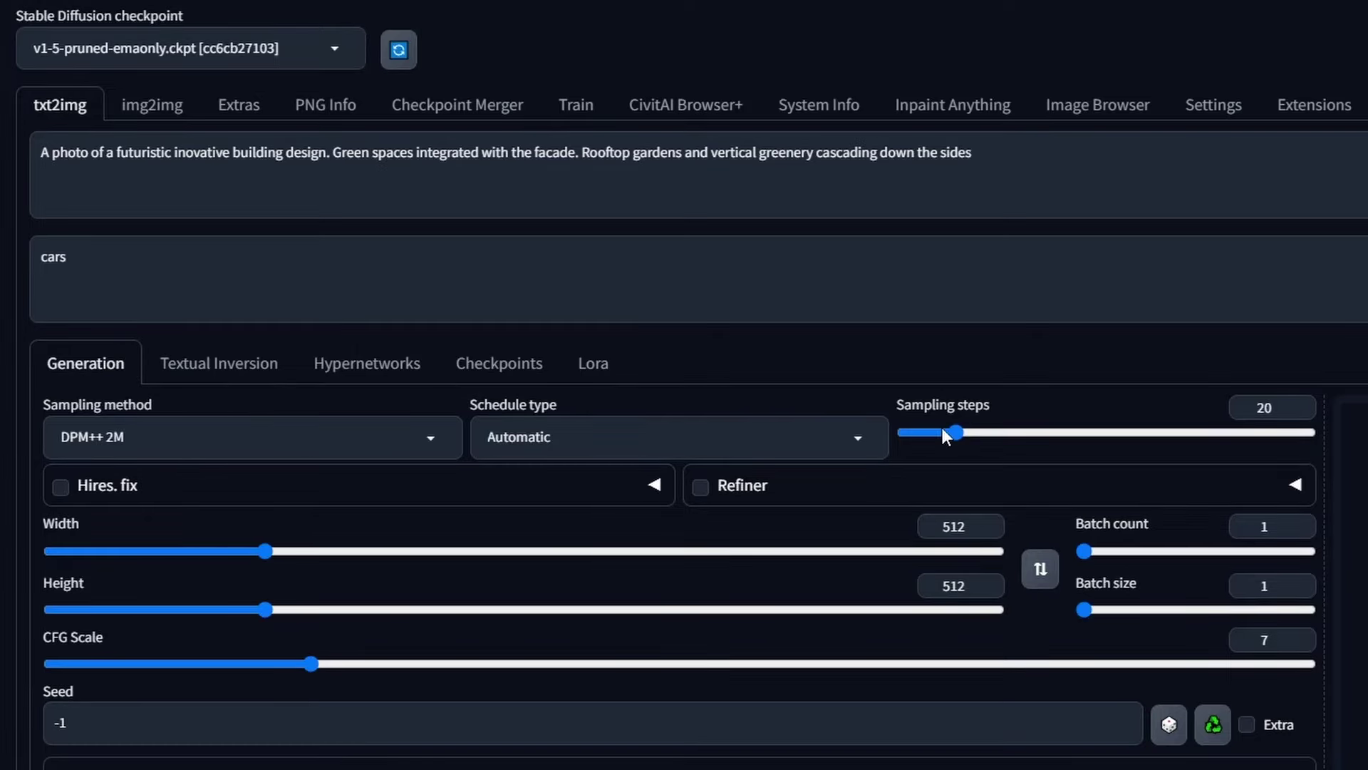
Step: Try sampling steps values between 27 and 136, including 39, 109 and 30, and set the sampling steps back to 20
{"action": "mouse_move", "coordinate": [998, 404]}
{"action": "left_mouse_down"}
{"action": "mouse_move", "coordinate": [898, 405]}
{"action": "mouse_move", "coordinate": [1031, 400]}
{"action": "mouse_move", "coordinate": [912, 407]}
{"action": "mouse_move", "coordinate": [1018, 411]}
{"action": "left_mouse_up"}
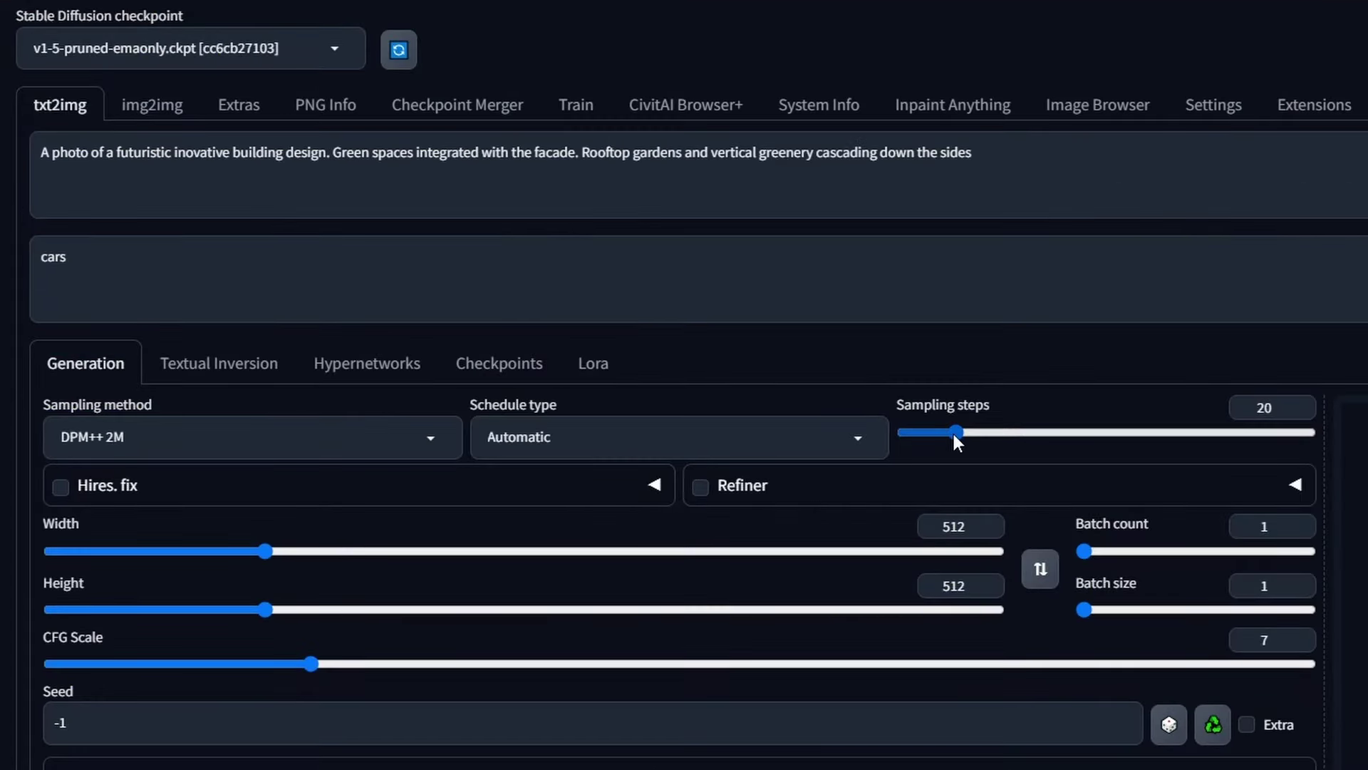
{"action": "left_click_drag", "start_coordinate": [953, 434], "coordinate": [1010, 436]}
{"action": "left_click_drag", "start_coordinate": [1167, 435], "coordinate": [1007, 436]}
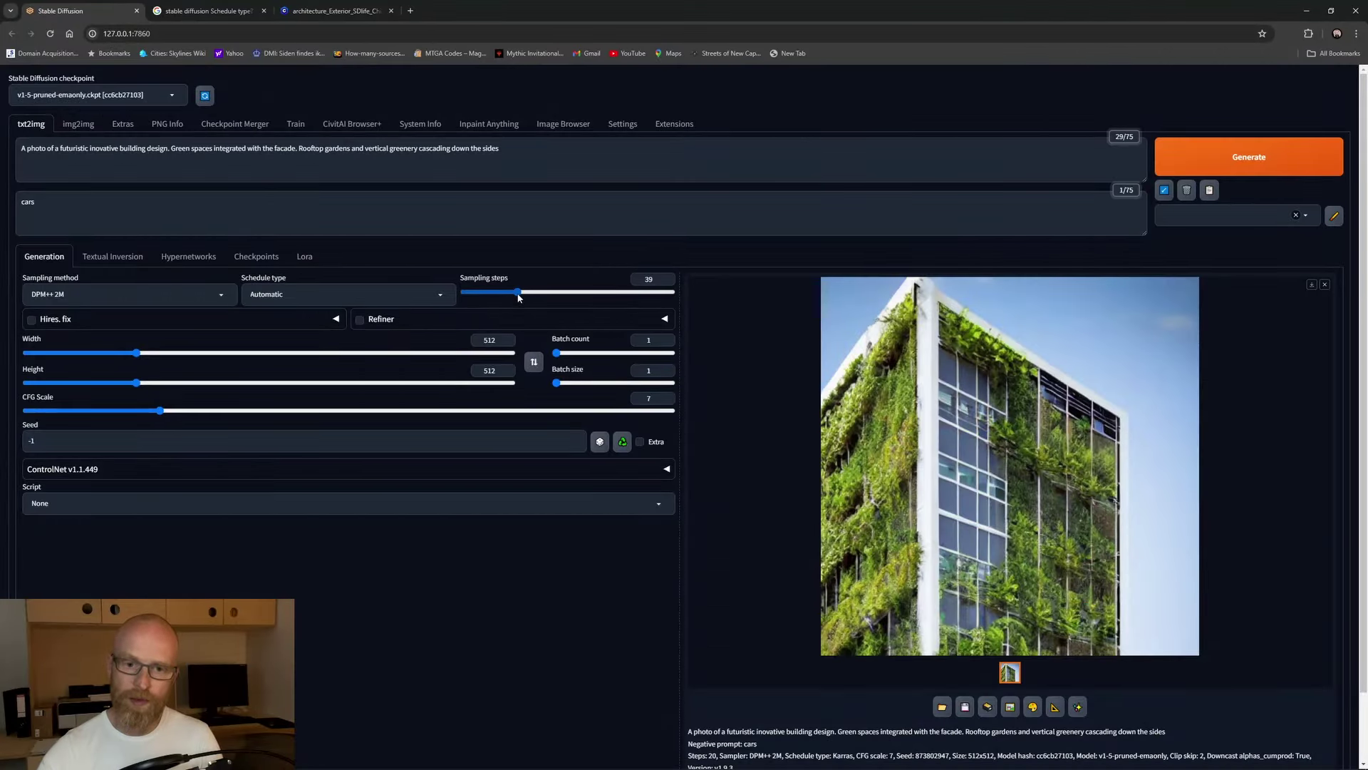
{"action": "left_click_drag", "start_coordinate": [518, 293], "coordinate": [614, 296]}
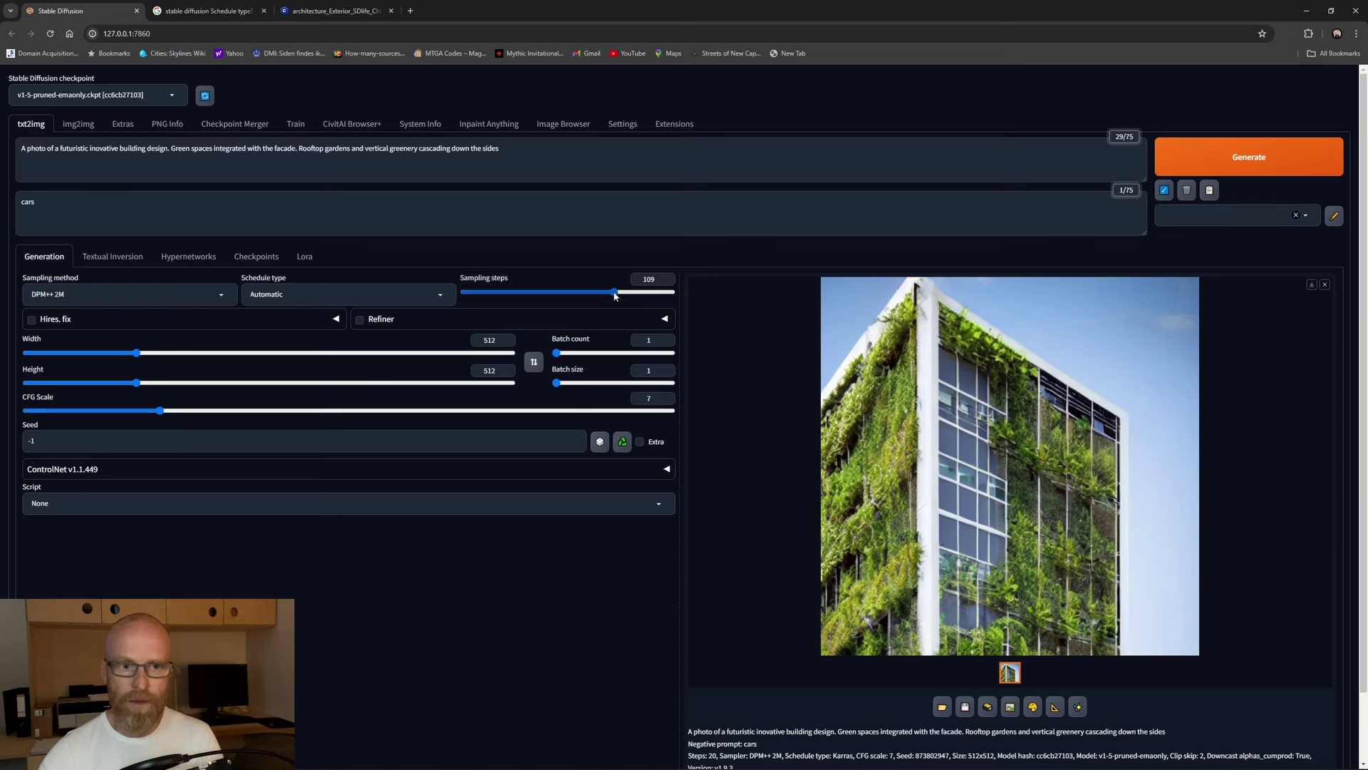
{"action": "left_click_drag", "start_coordinate": [614, 296], "coordinate": [653, 292]}
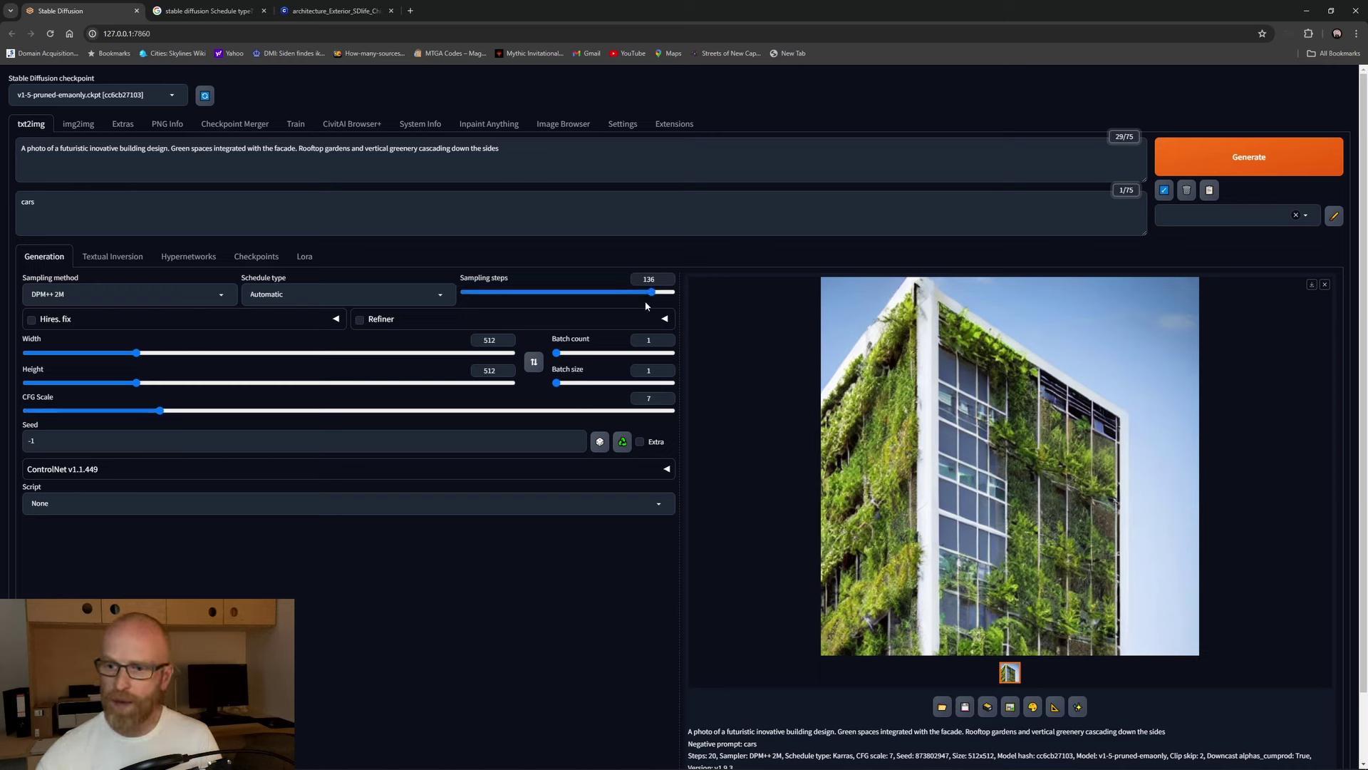
{"action": "left_click_drag", "start_coordinate": [651, 293], "coordinate": [502, 303]}
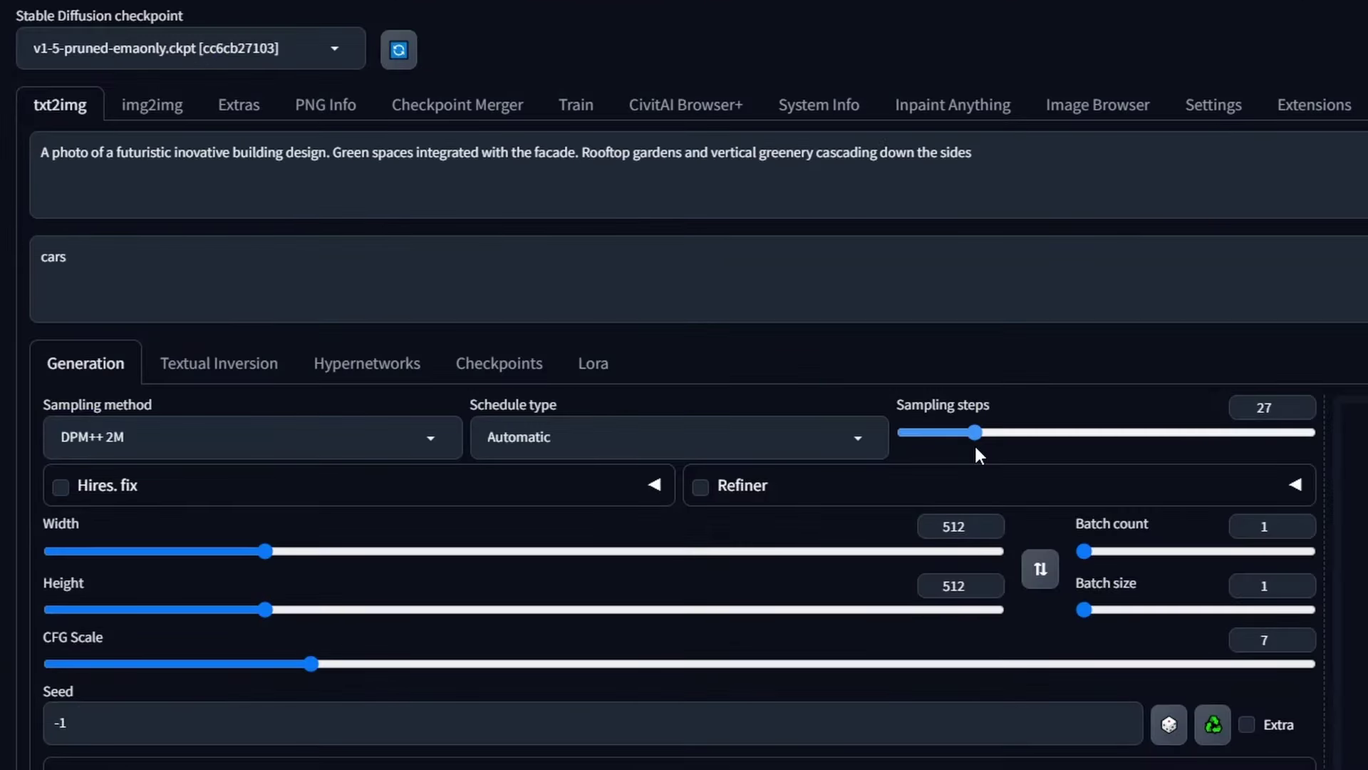
{"action": "left_click_drag", "start_coordinate": [987, 456], "coordinate": [986, 449]}
{"action": "left_click", "coordinate": [1299, 413]}
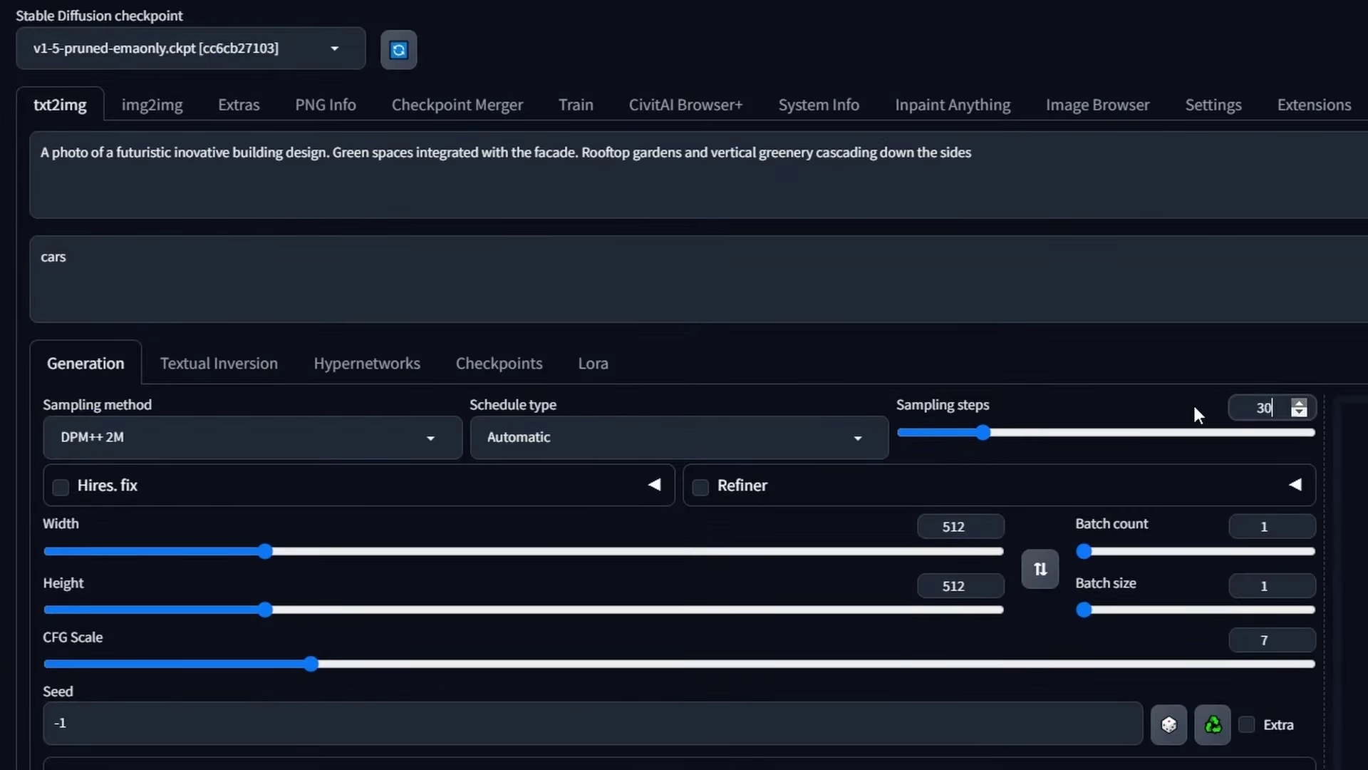
{"action": "double_click", "coordinate": [1226, 408]}
{"action": "type", "text": "20"}
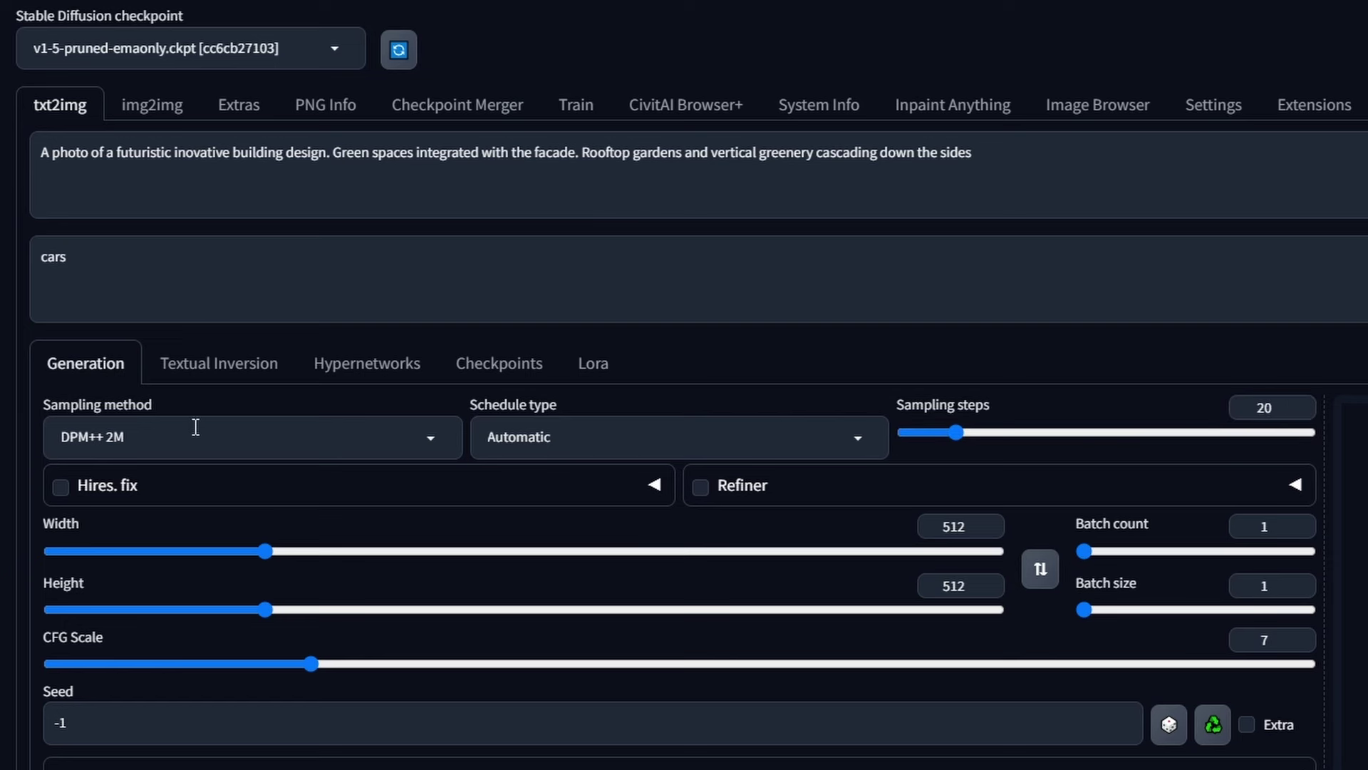
Step: View the available sampling methods and set the schedule type to Karras
{"action": "left_click", "coordinate": [435, 438]}
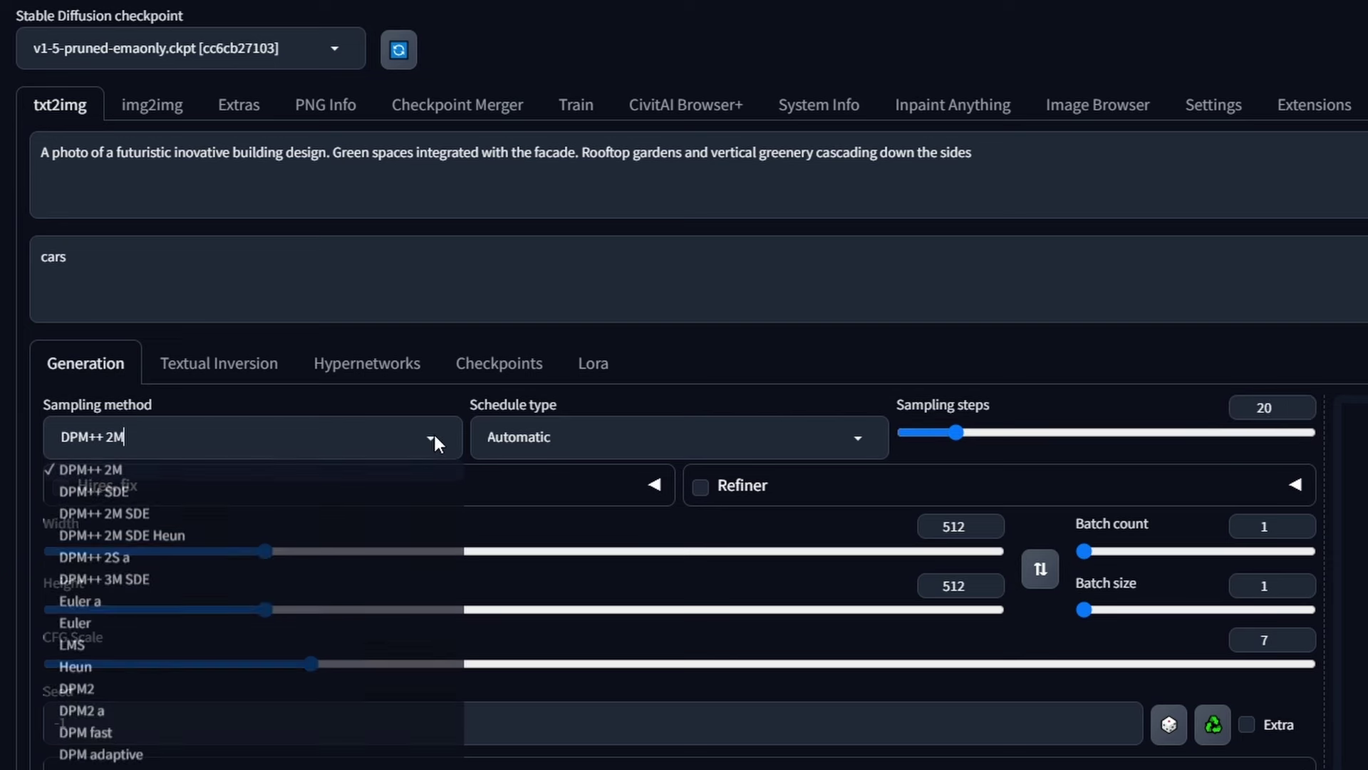
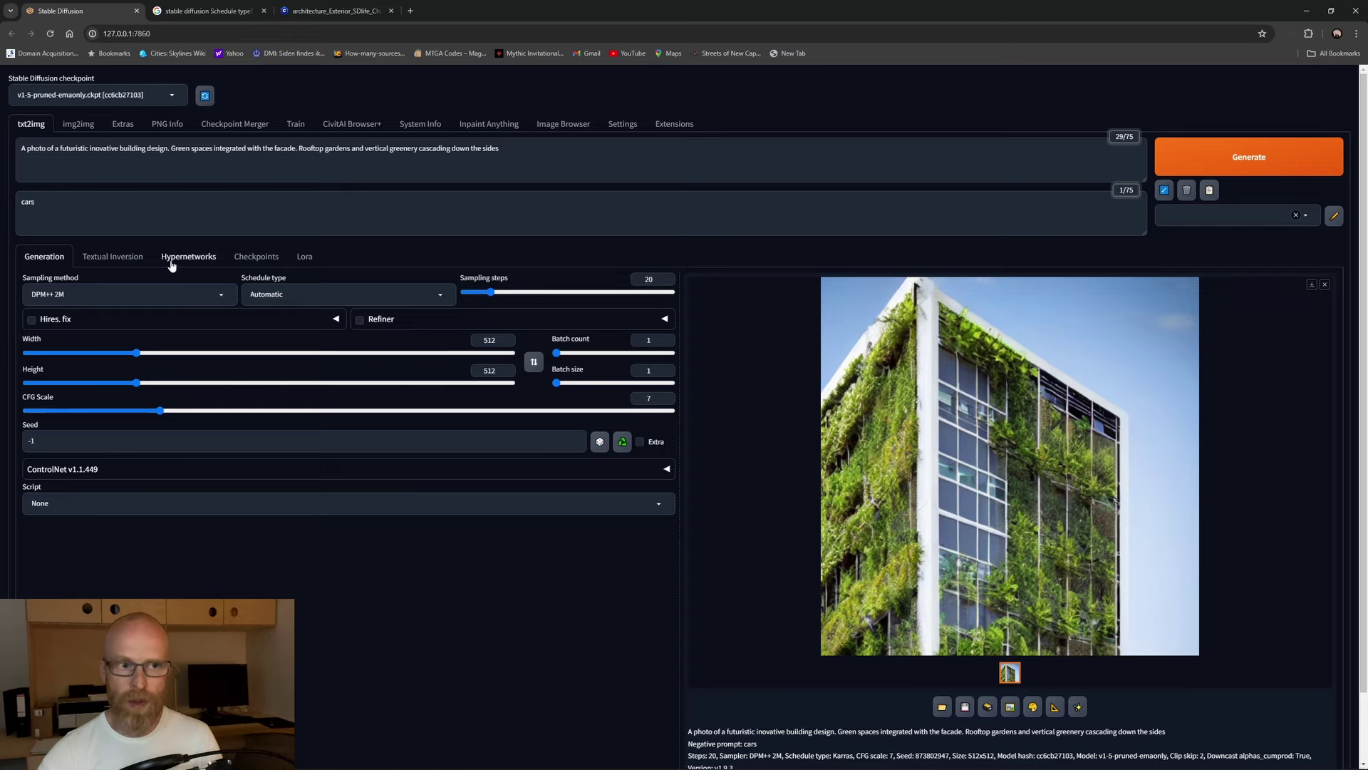
{"action": "left_click", "coordinate": [261, 291]}
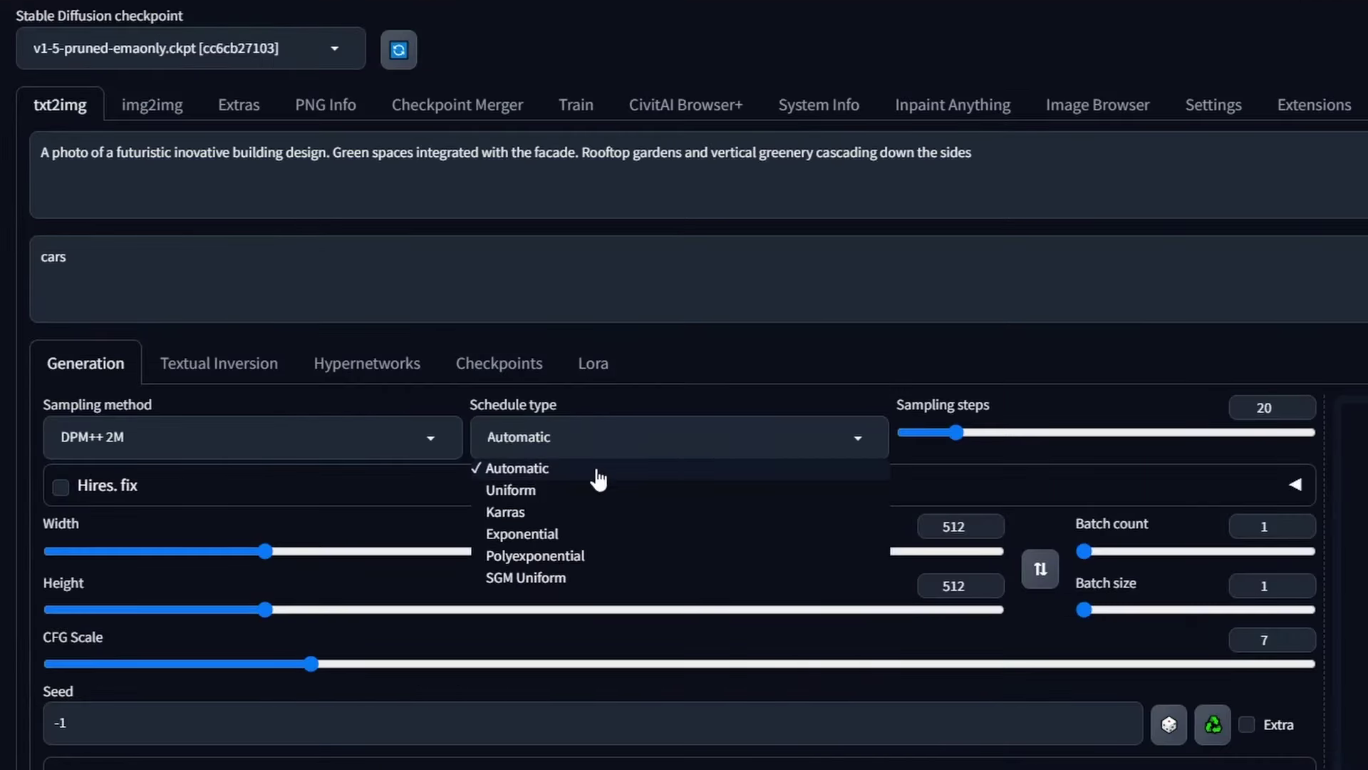
{"action": "left_click", "coordinate": [526, 514]}
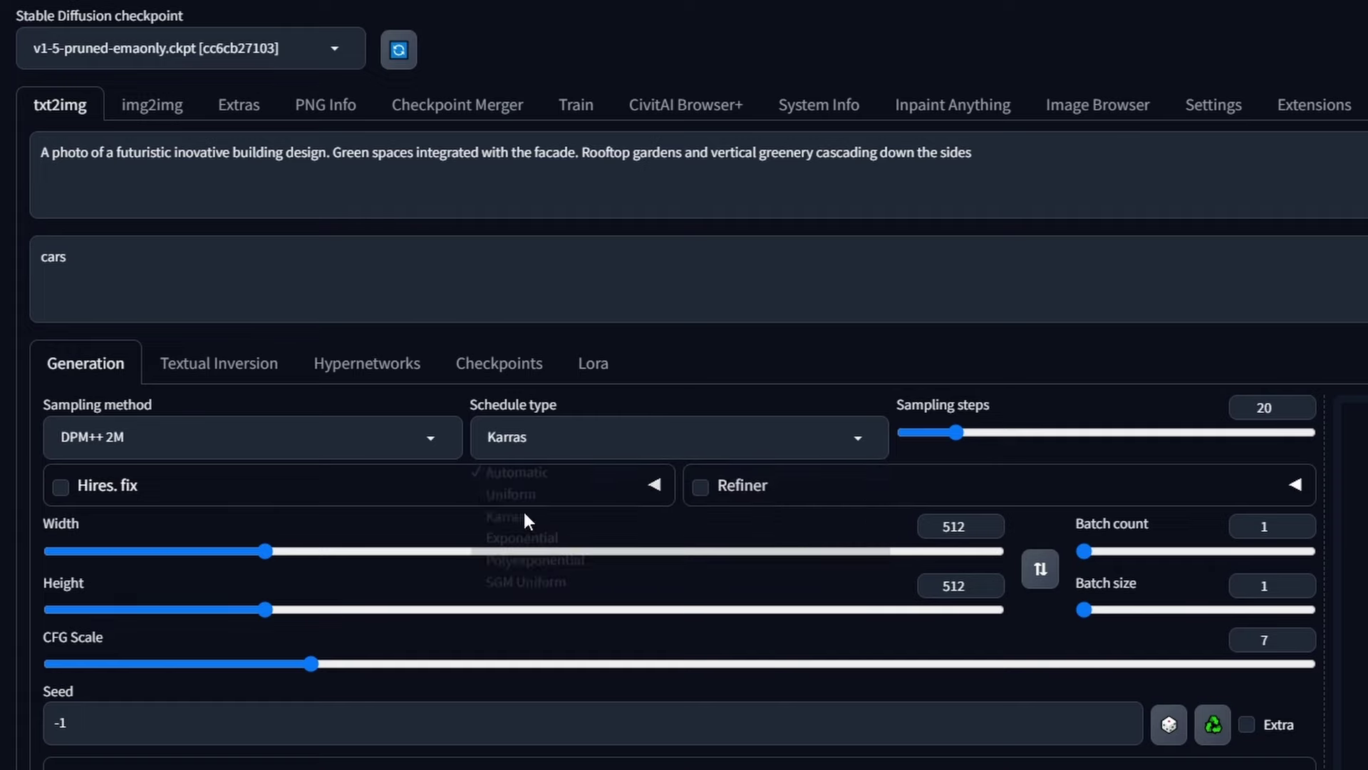
Step: Set the sampling method to Euler a and generate the building image twice with the Karras schedule
{"action": "left_click", "coordinate": [251, 436]}
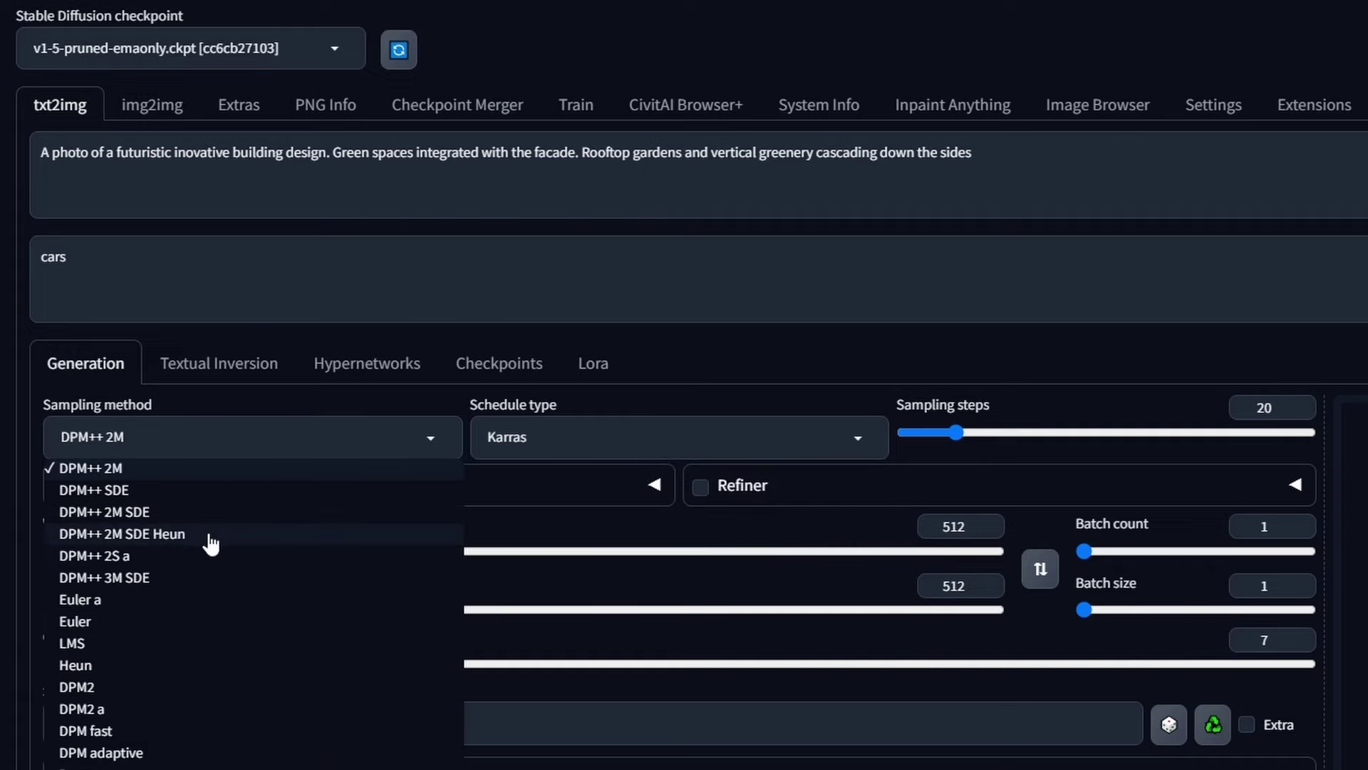
{"action": "left_click", "coordinate": [146, 600]}
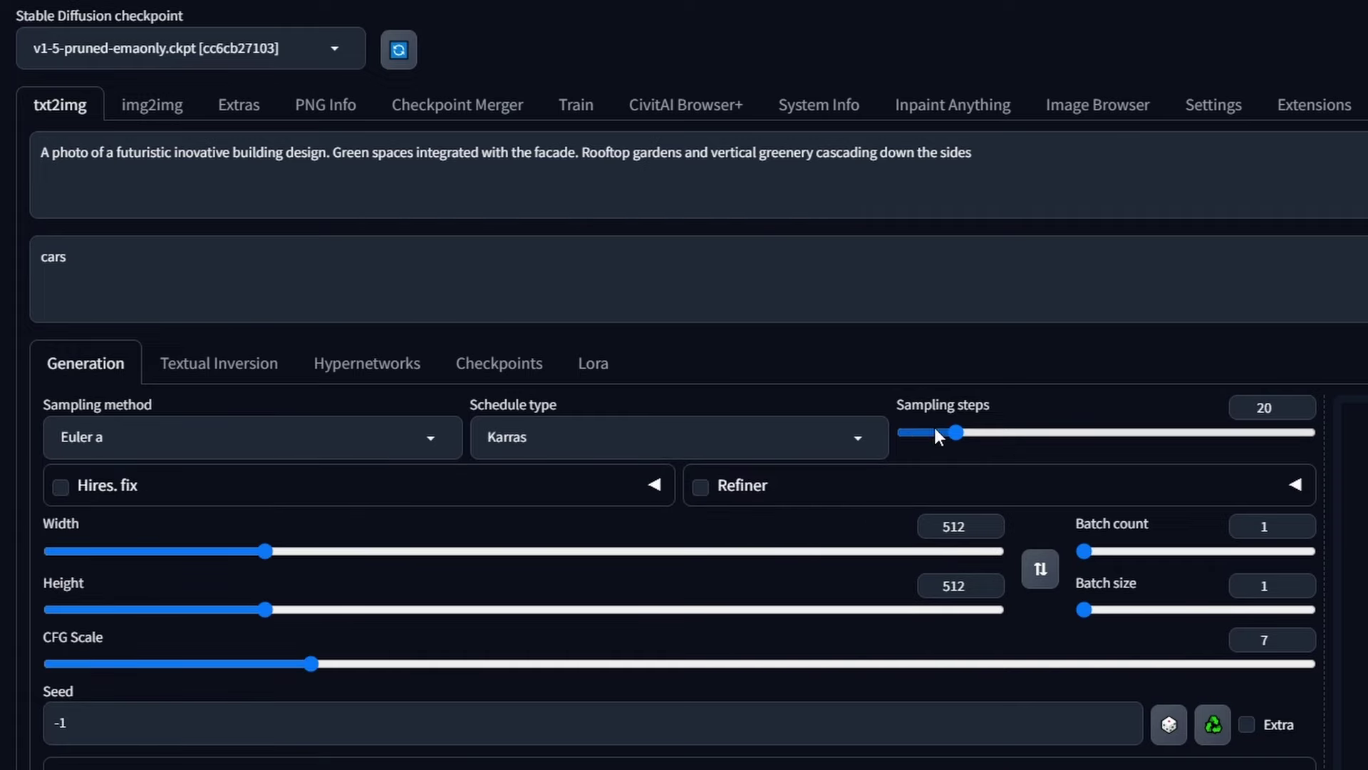
{"action": "key", "text": "ctrl+Return"}
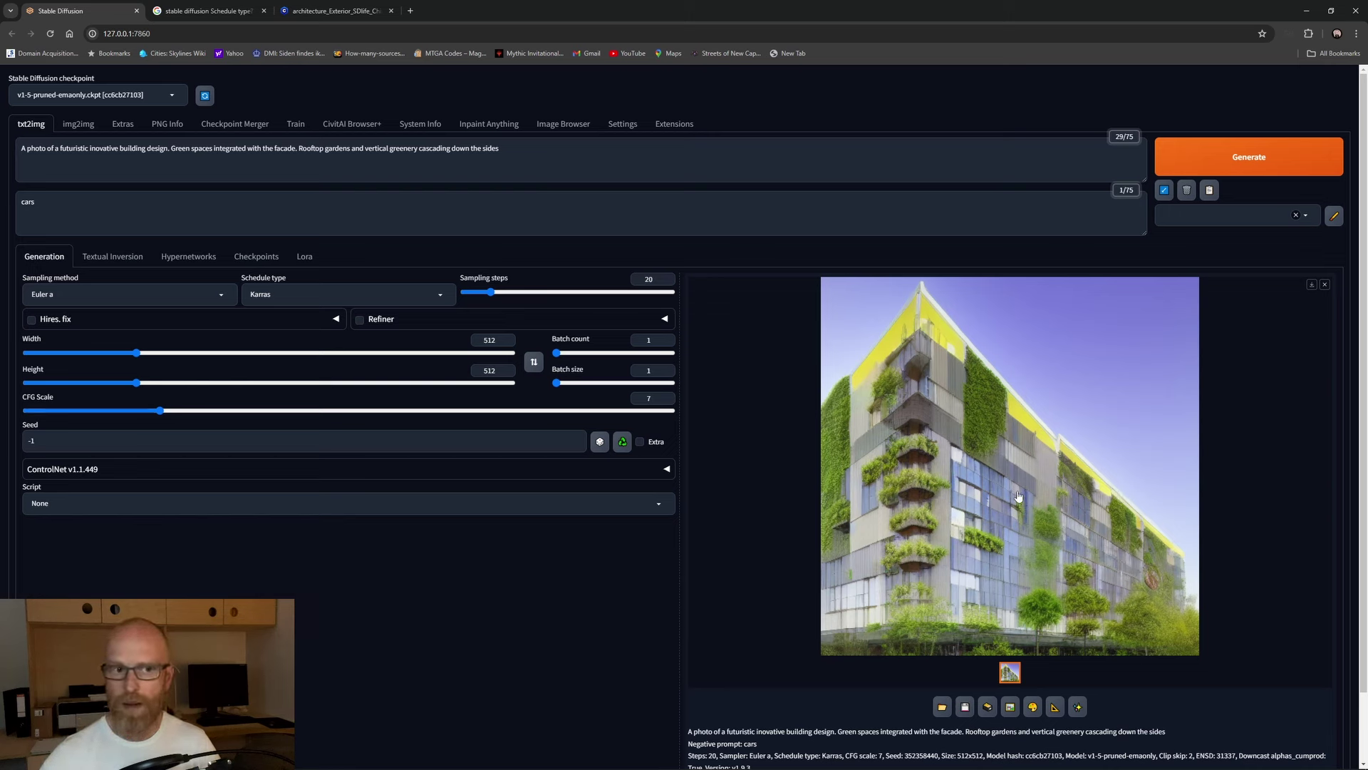
{"action": "left_click", "coordinate": [1212, 158]}
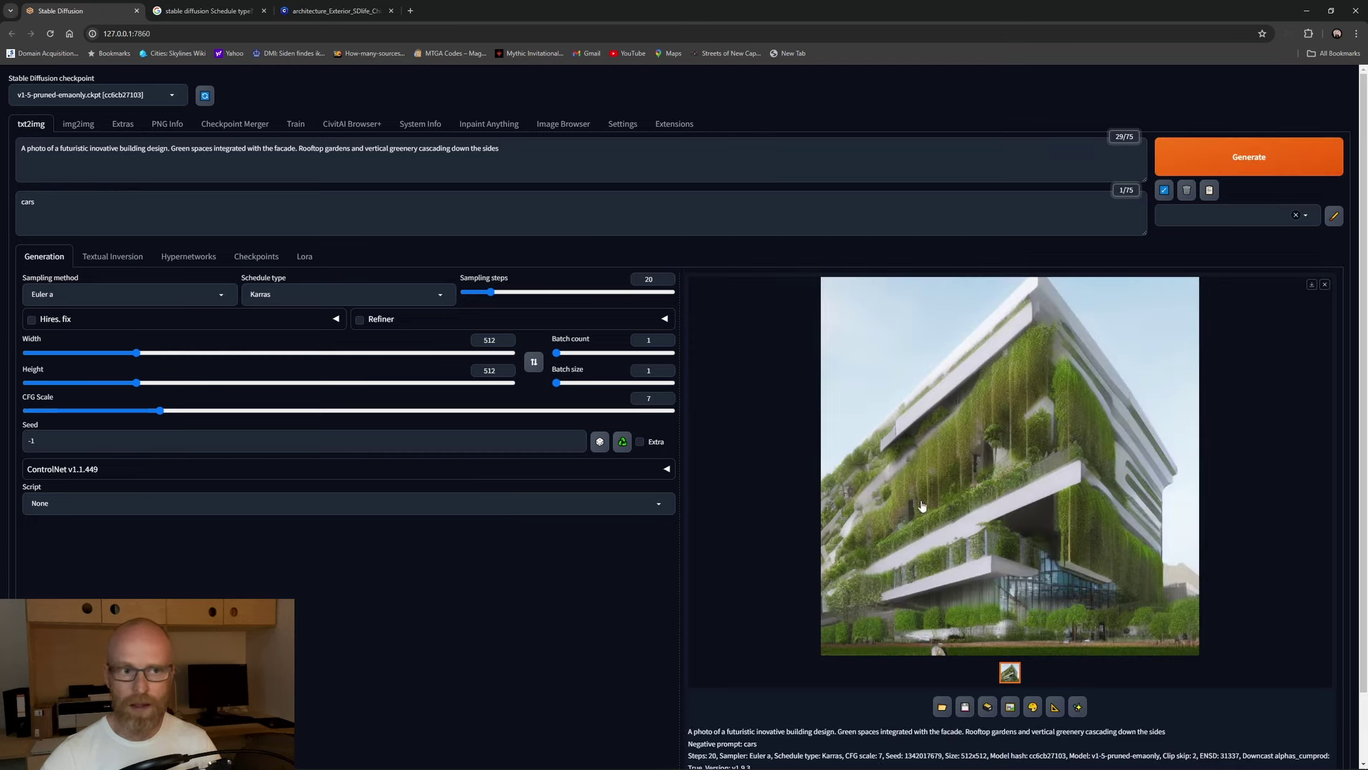
Step: Change the sampling method to Euler and generate the building image again
{"action": "left_click", "coordinate": [220, 295]}
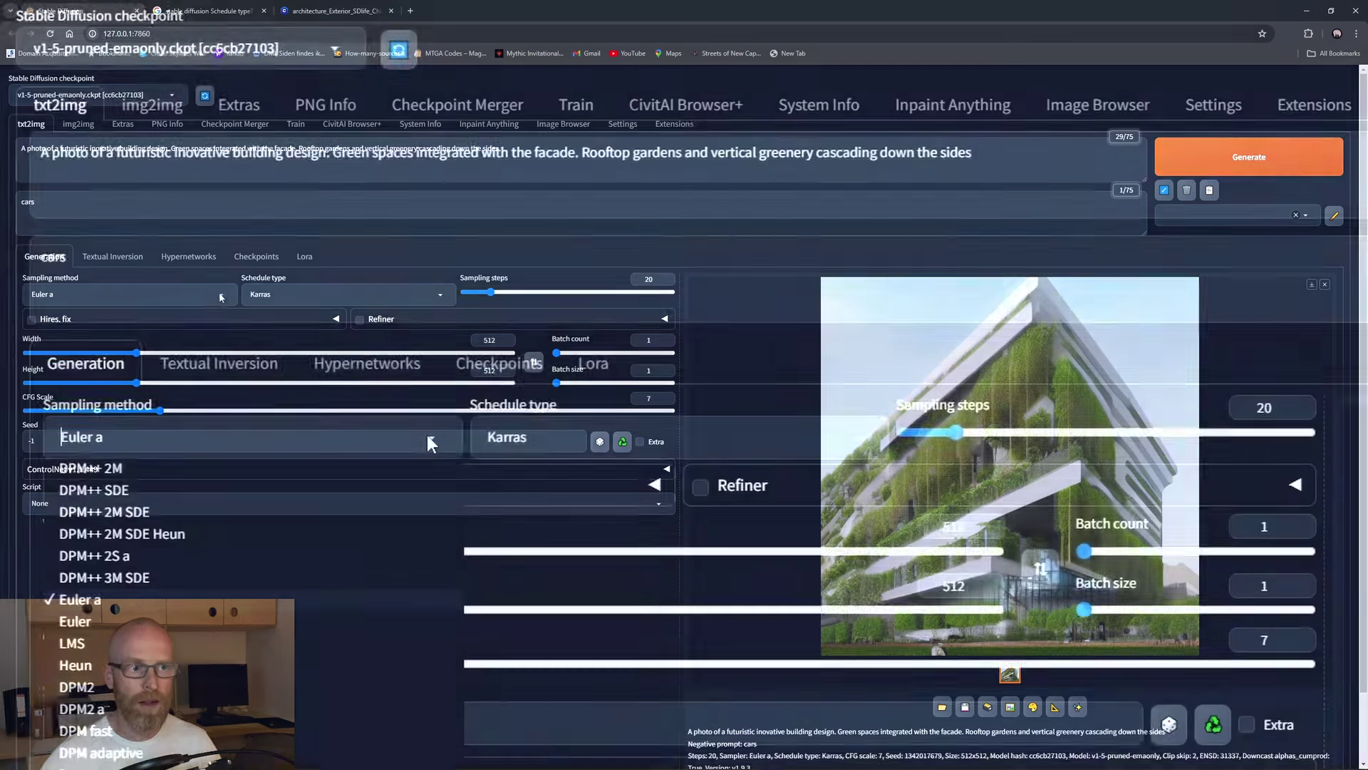
{"action": "left_click", "coordinate": [165, 624]}
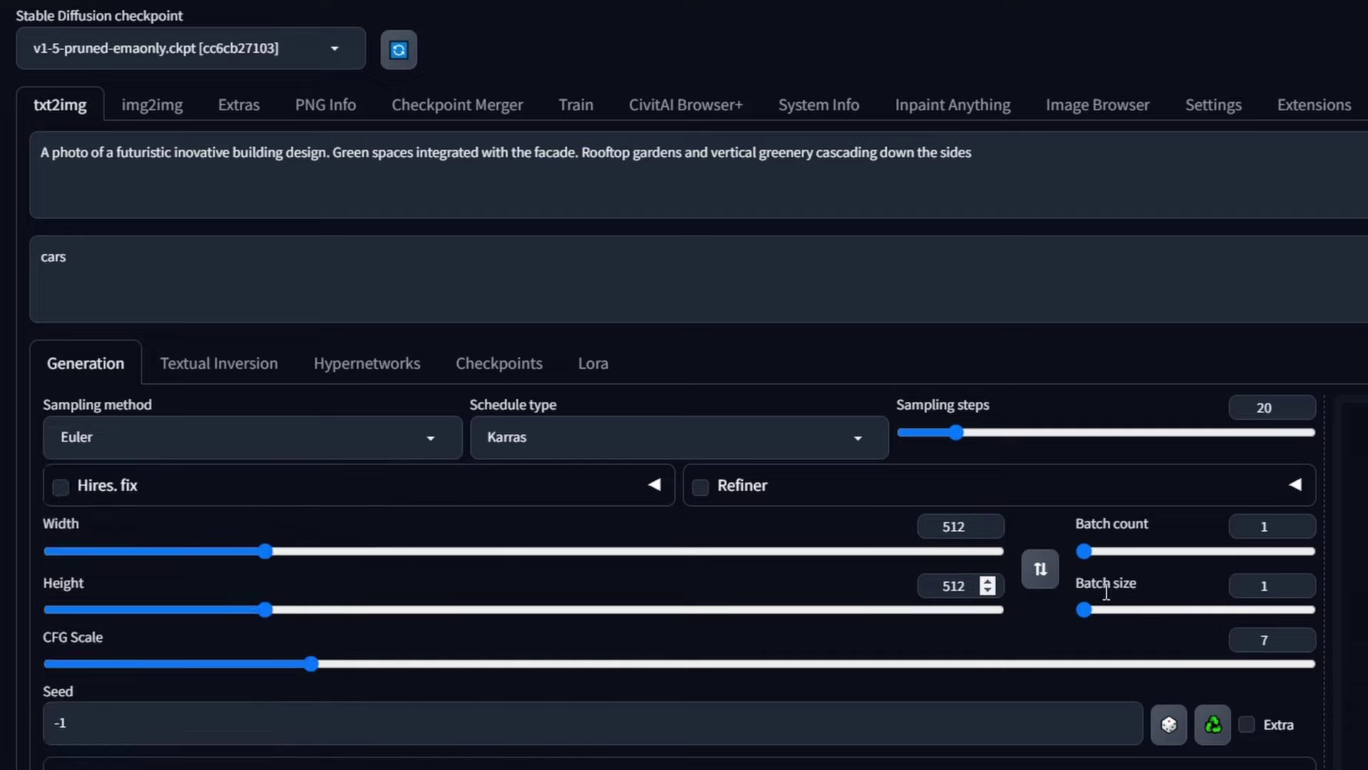
{"action": "key", "text": "ctrl+Return"}
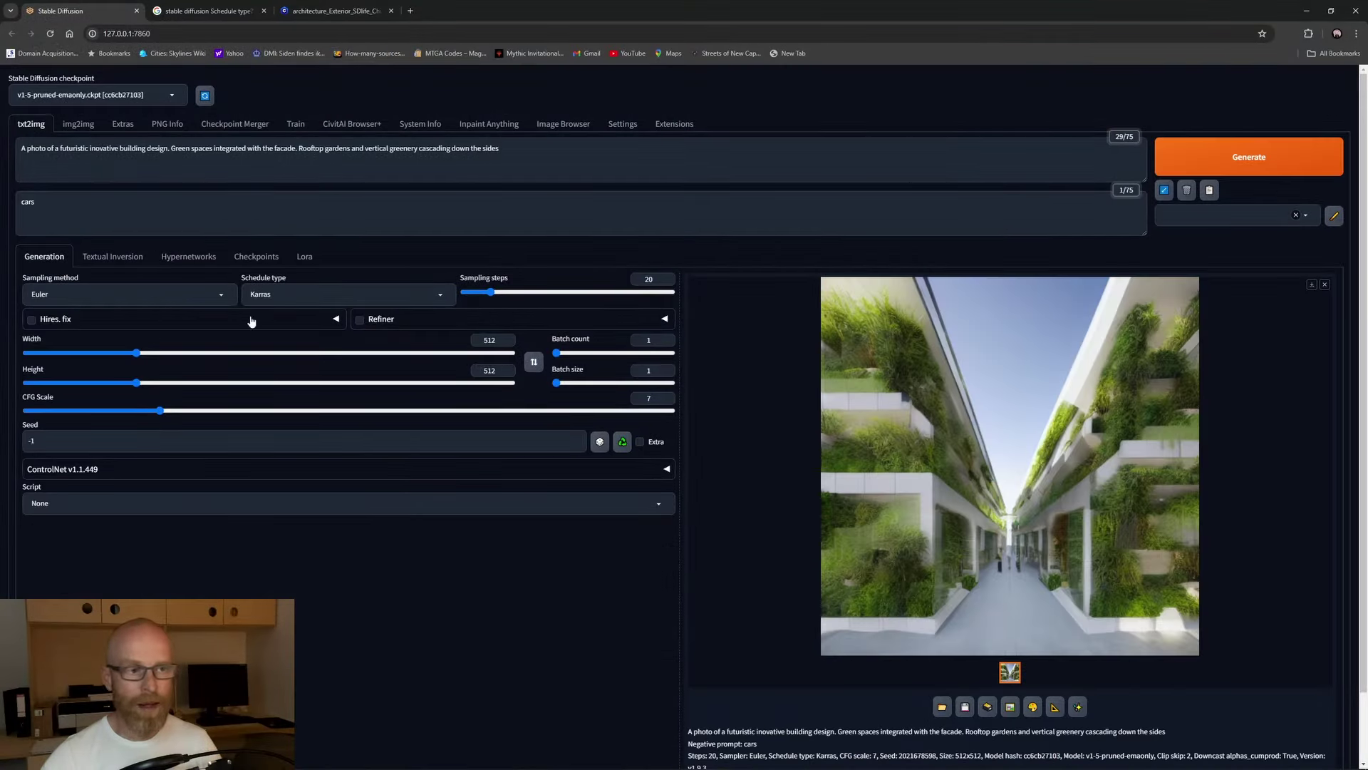
Step: Set the sampling method to DPM++ 2M and generate the building image, checking the available checkpoints and samplers
{"action": "left_click", "coordinate": [222, 298]}
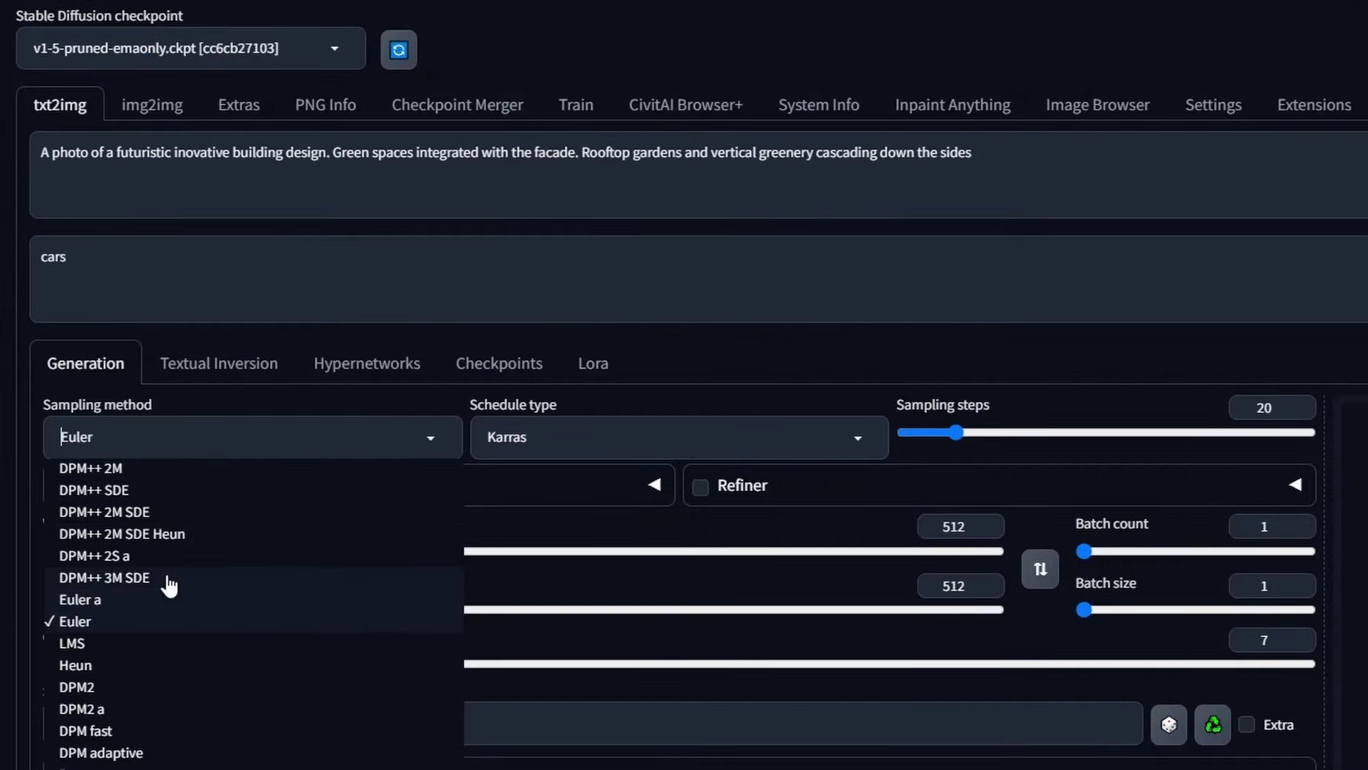
{"action": "left_click", "coordinate": [93, 468]}
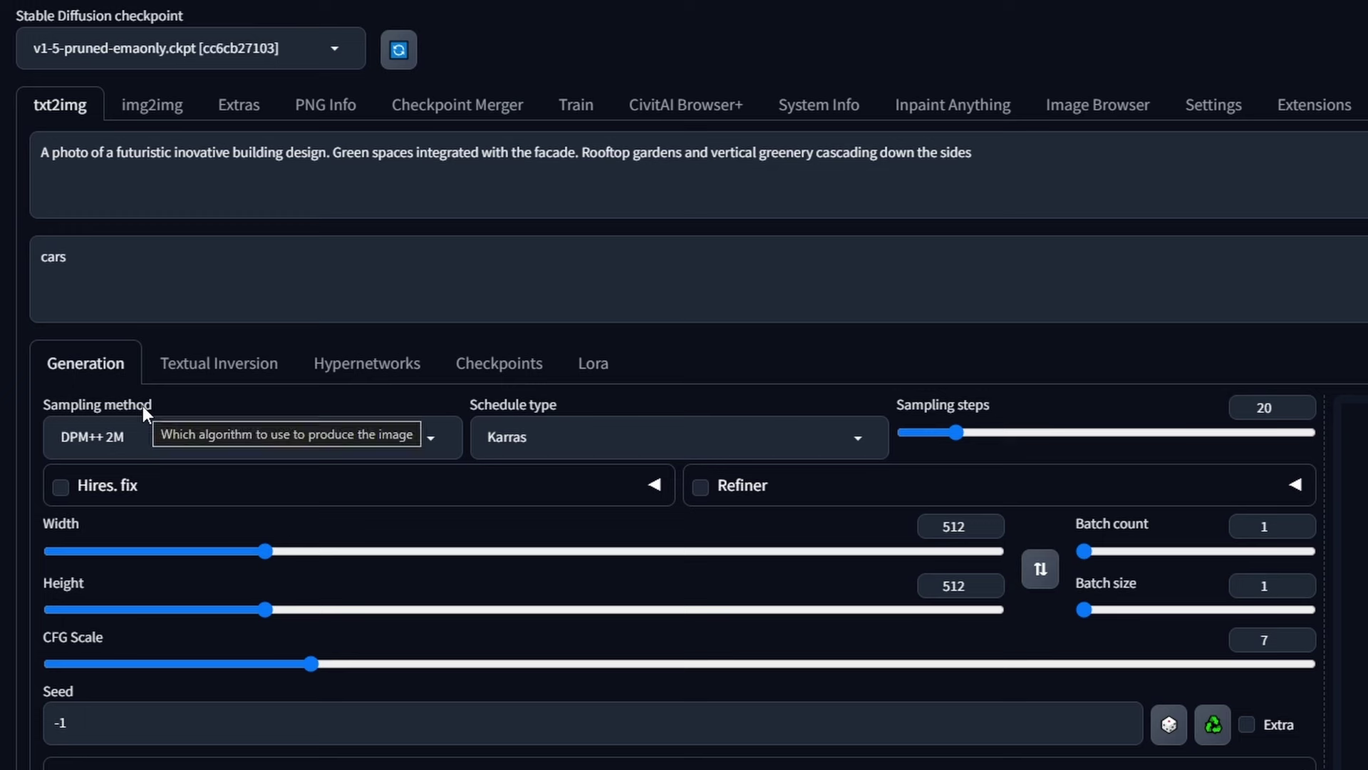
{"action": "left_click", "coordinate": [425, 438]}
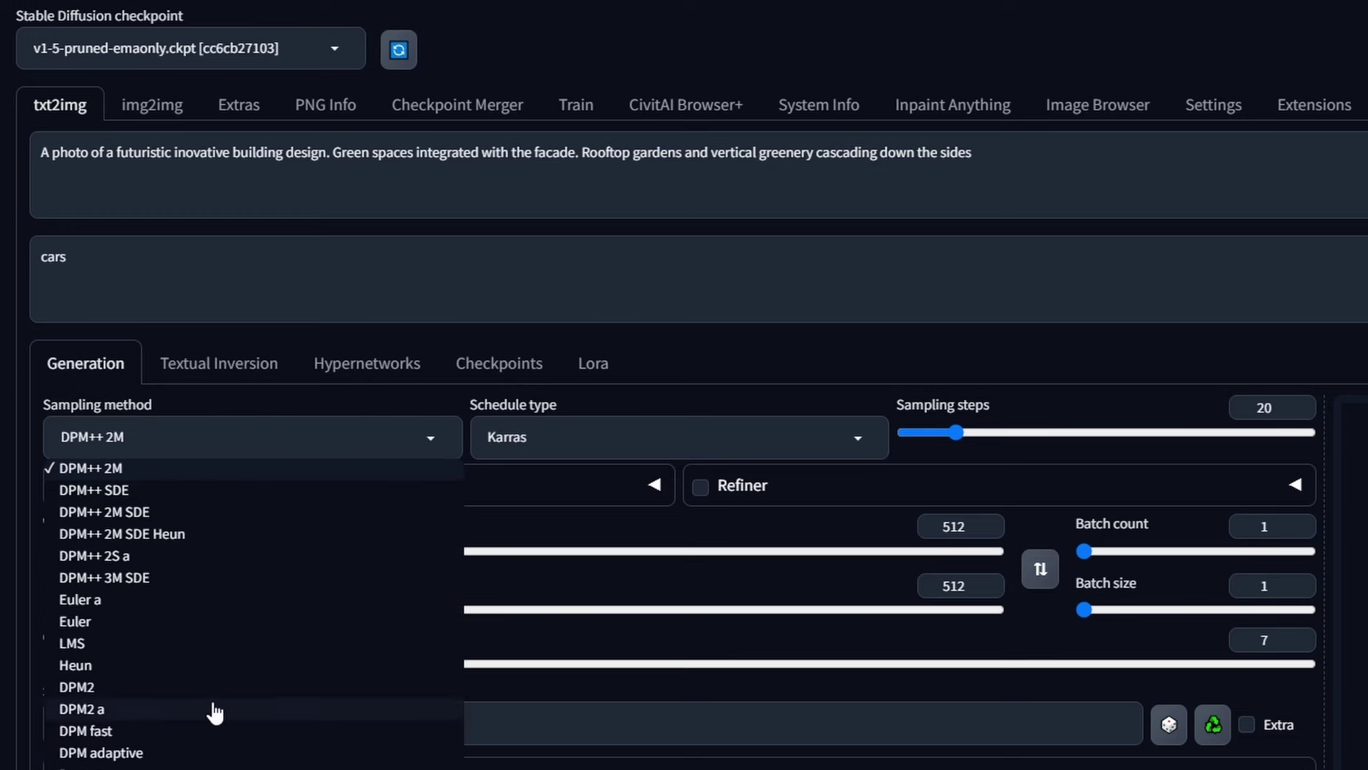
{"action": "left_click", "coordinate": [388, 271]}
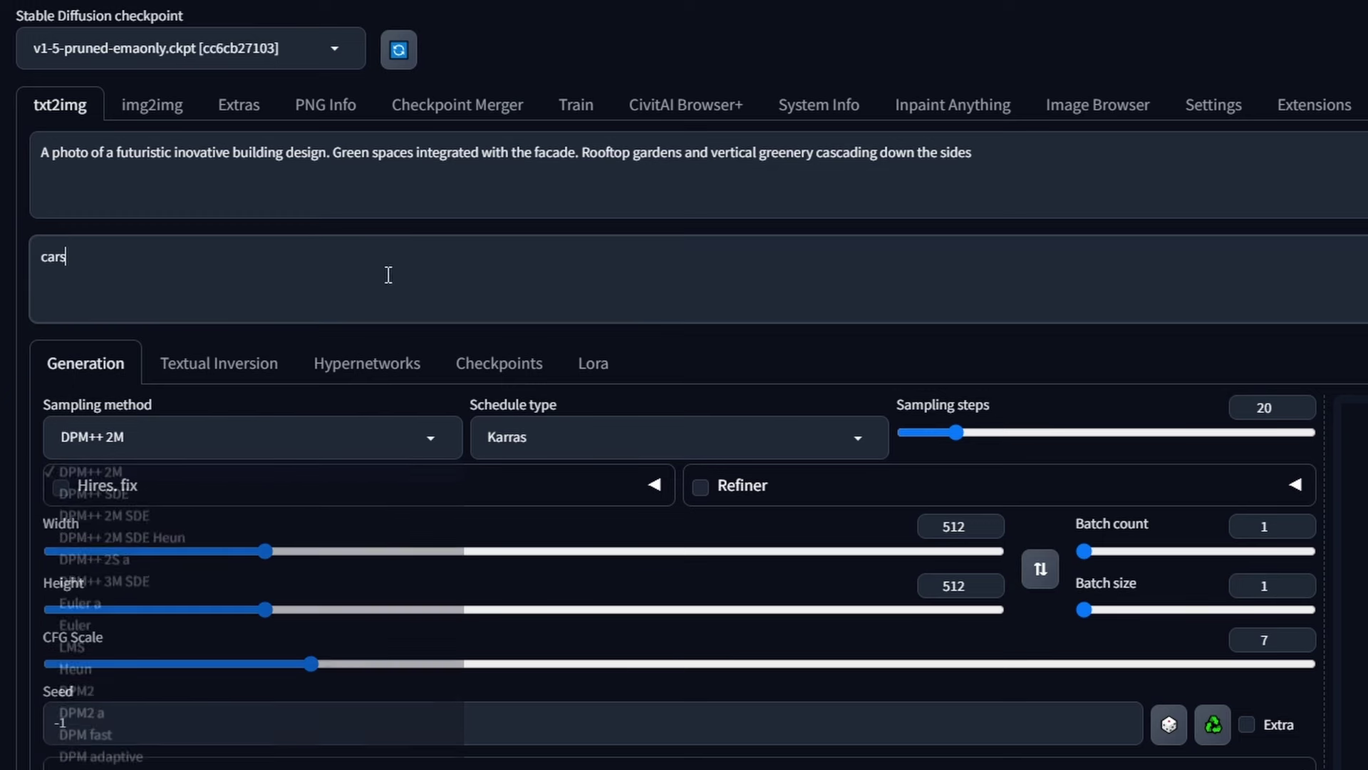
{"action": "left_click", "coordinate": [232, 51]}
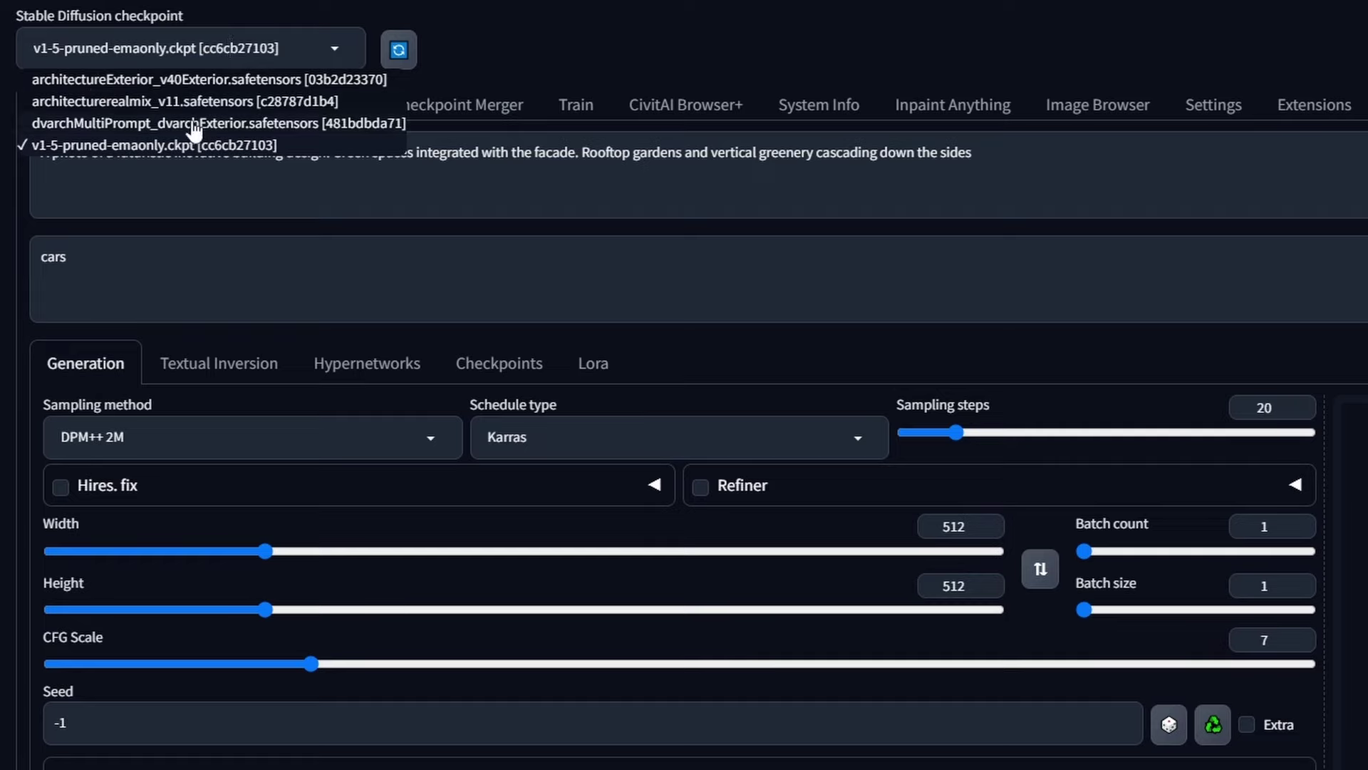
{"action": "left_click", "coordinate": [155, 278]}
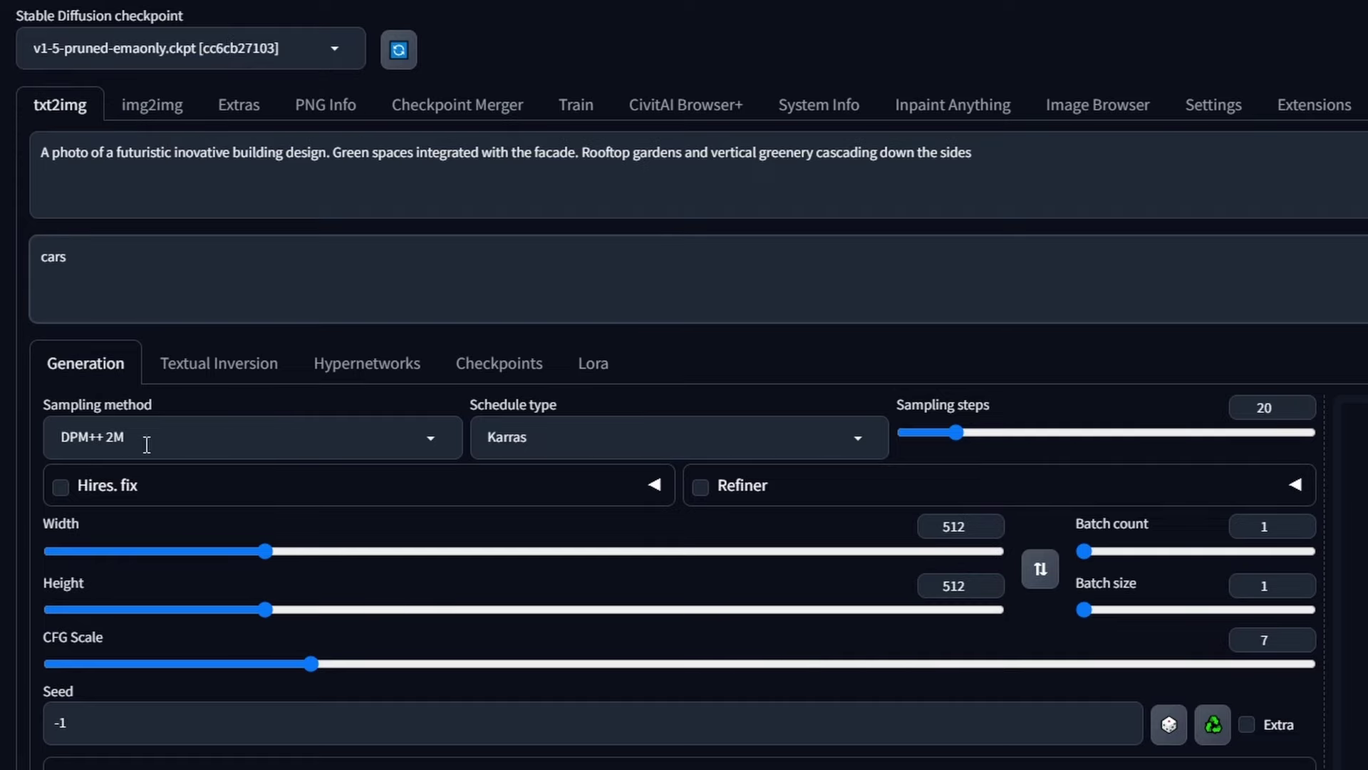
{"action": "left_click", "coordinate": [418, 442]}
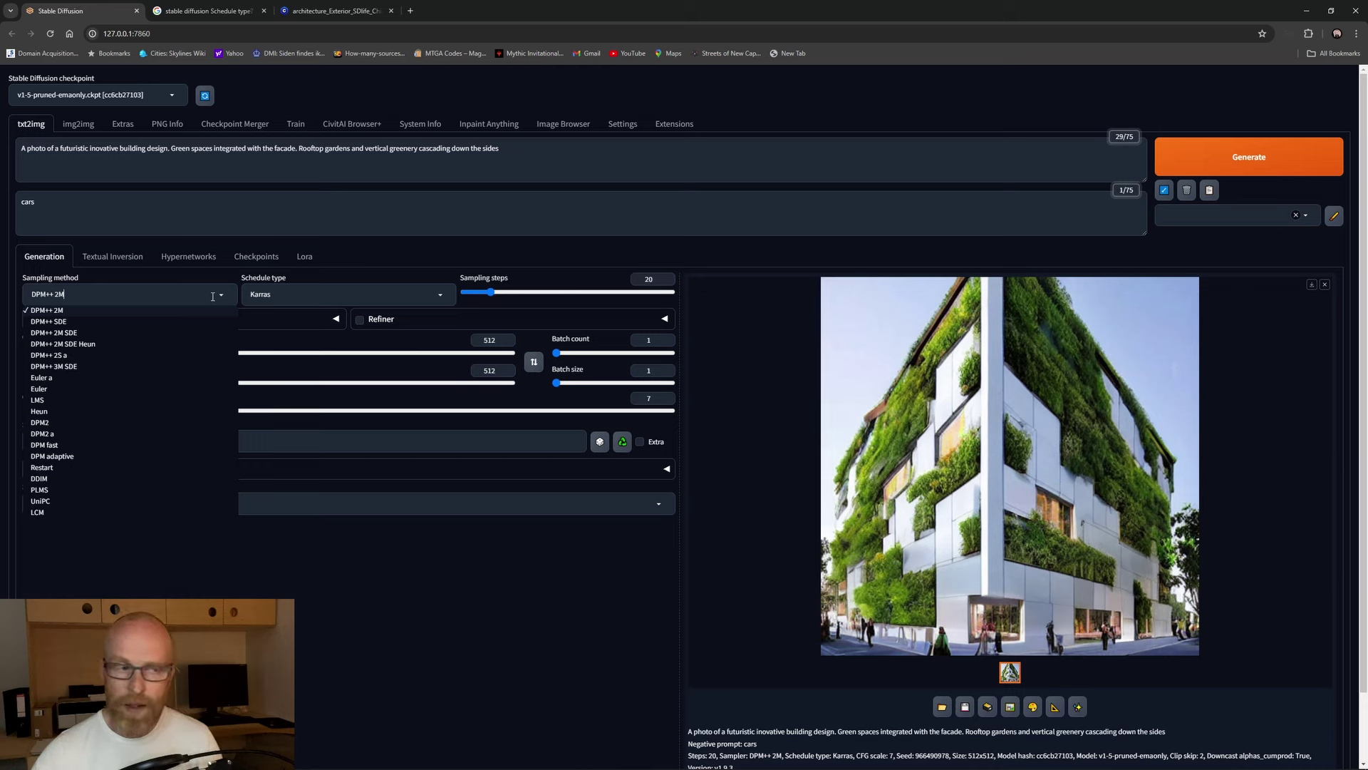
{"action": "left_click", "coordinate": [309, 562]}
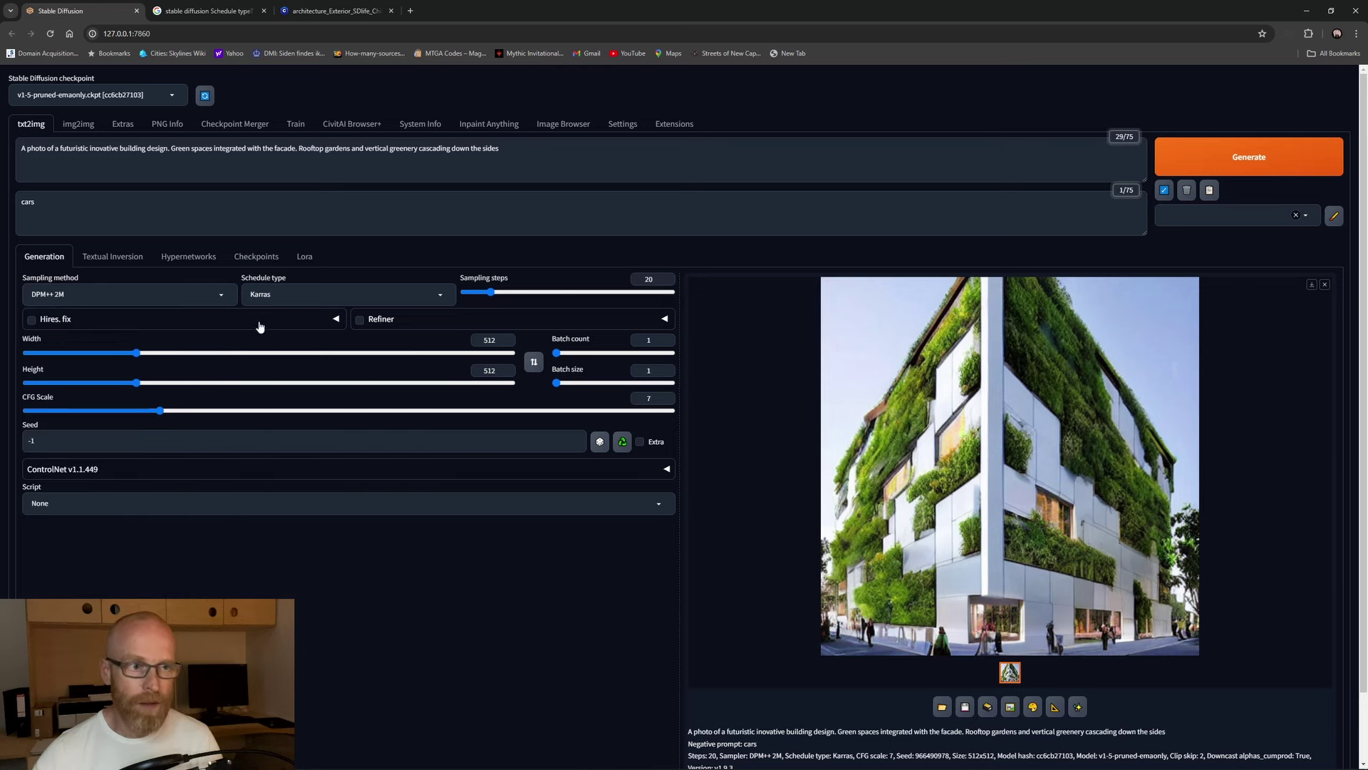
Step: Change the schedule type to Exponential and generate the building image with DPM++ 2M
{"action": "left_click", "coordinate": [440, 295]}
{"action": "left_click", "coordinate": [288, 352]}
{"action": "key", "text": "ctrl+Return"}
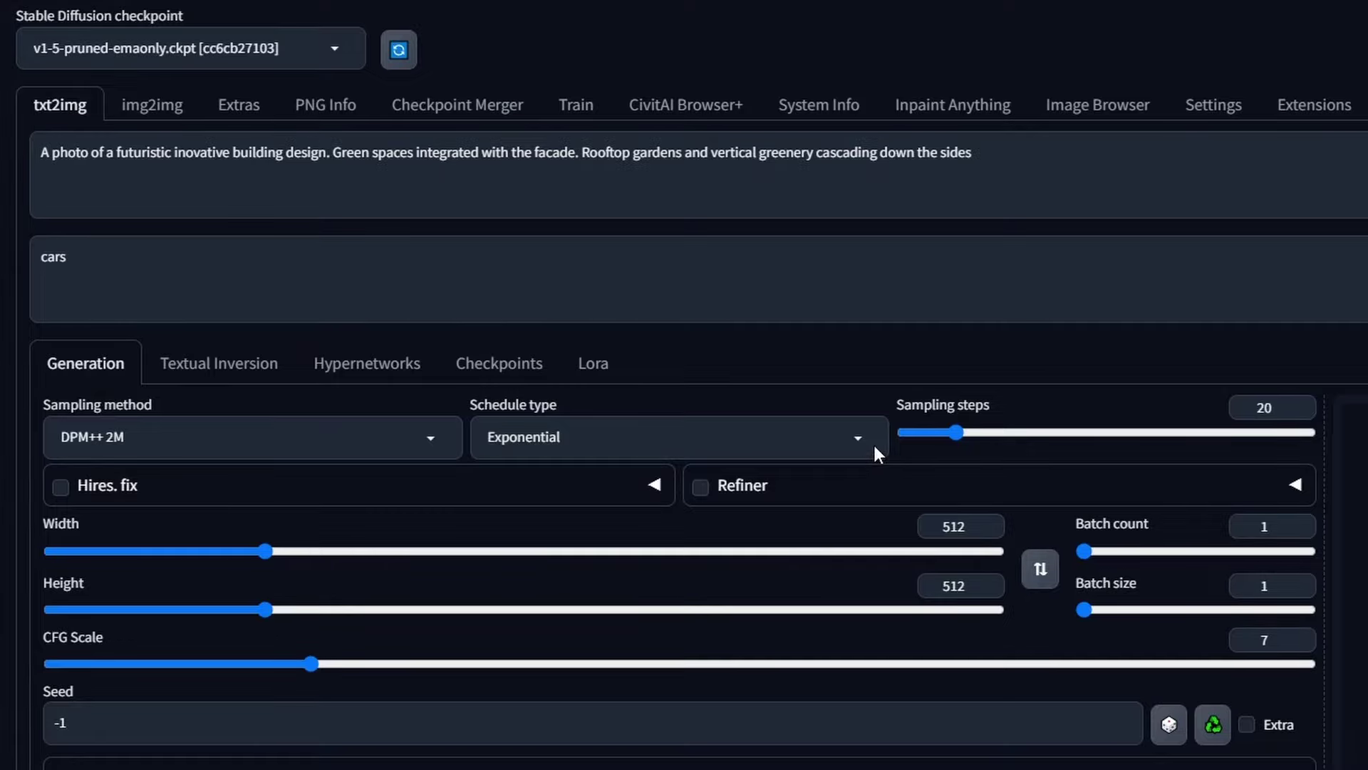
Step: Set the schedule type back to Karras and generate several more building images with DPM++ 2M
{"action": "left_click", "coordinate": [874, 442]}
{"action": "left_click", "coordinate": [526, 511]}
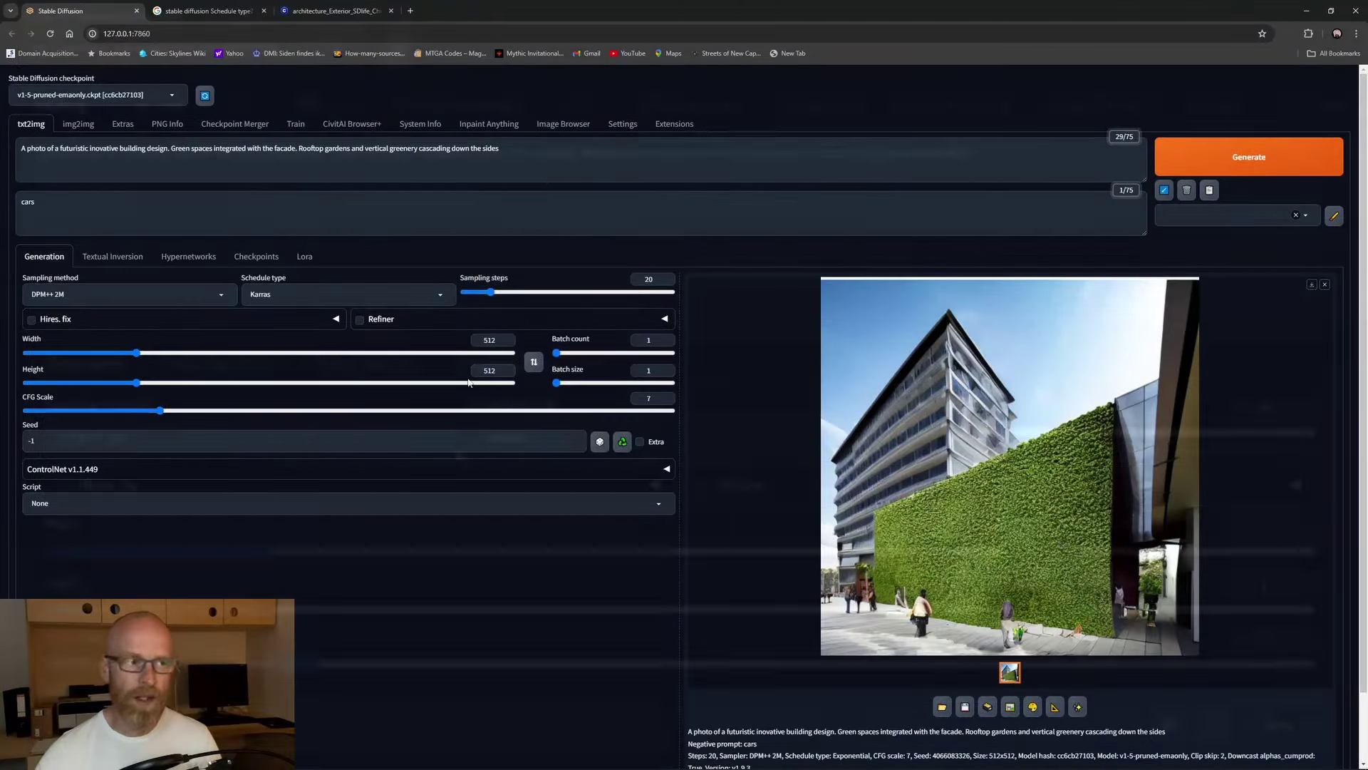
{"action": "left_click", "coordinate": [213, 294]}
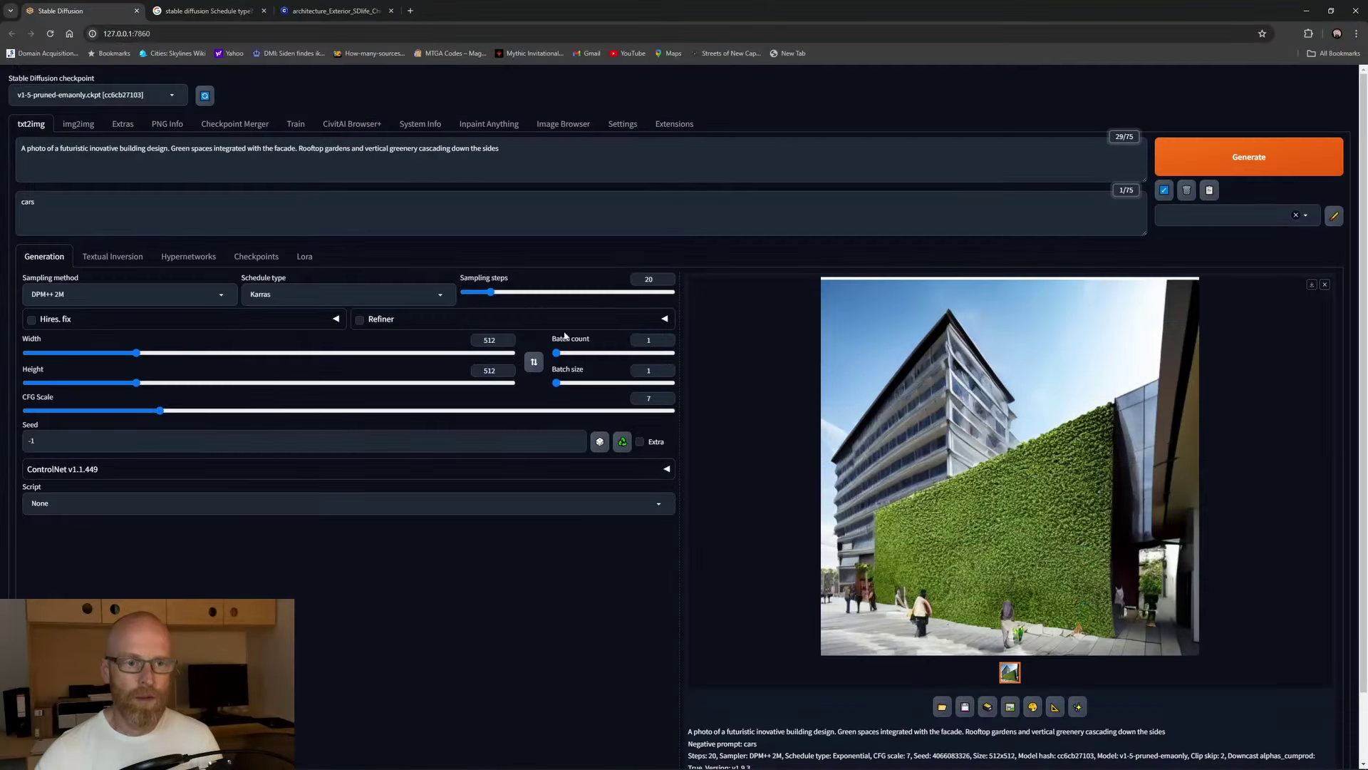
{"action": "key", "text": "ctrl+Return"}
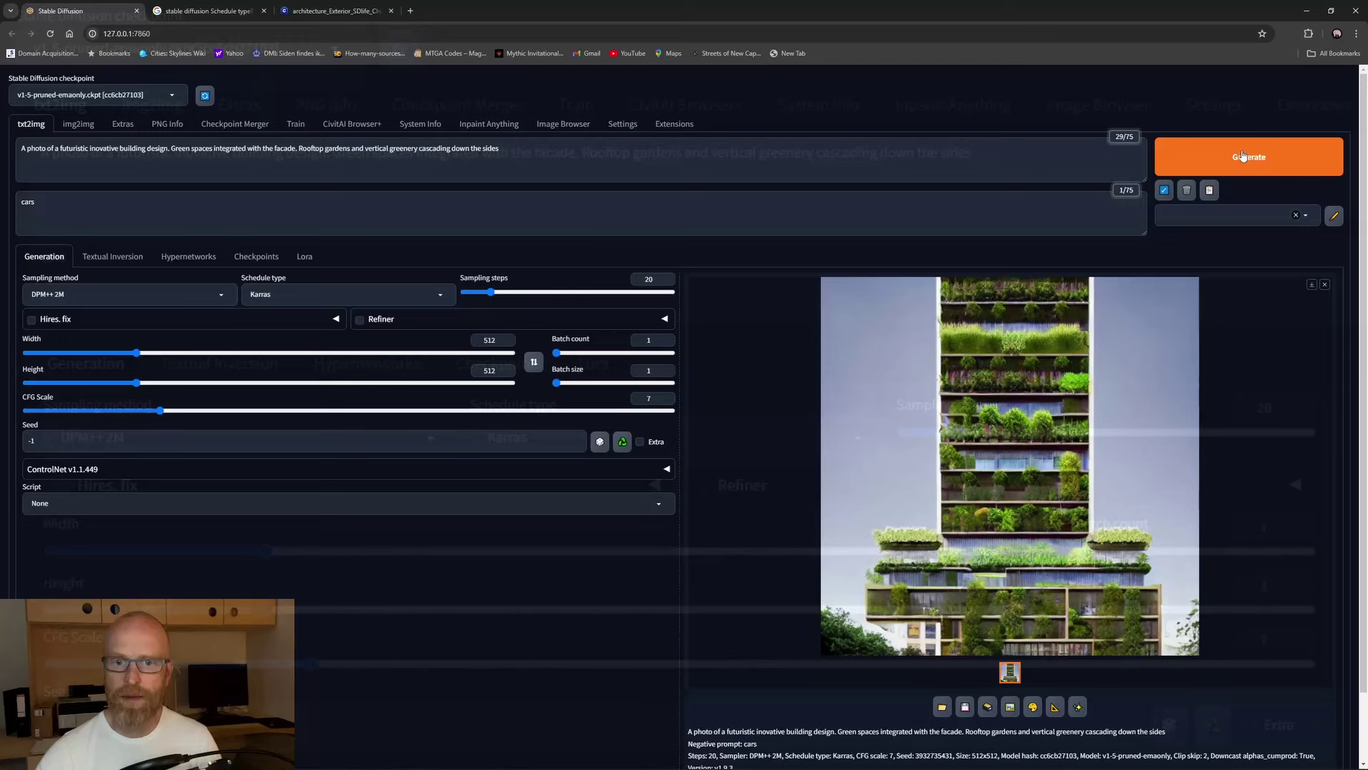
{"action": "key", "text": "ctrl+Return"}
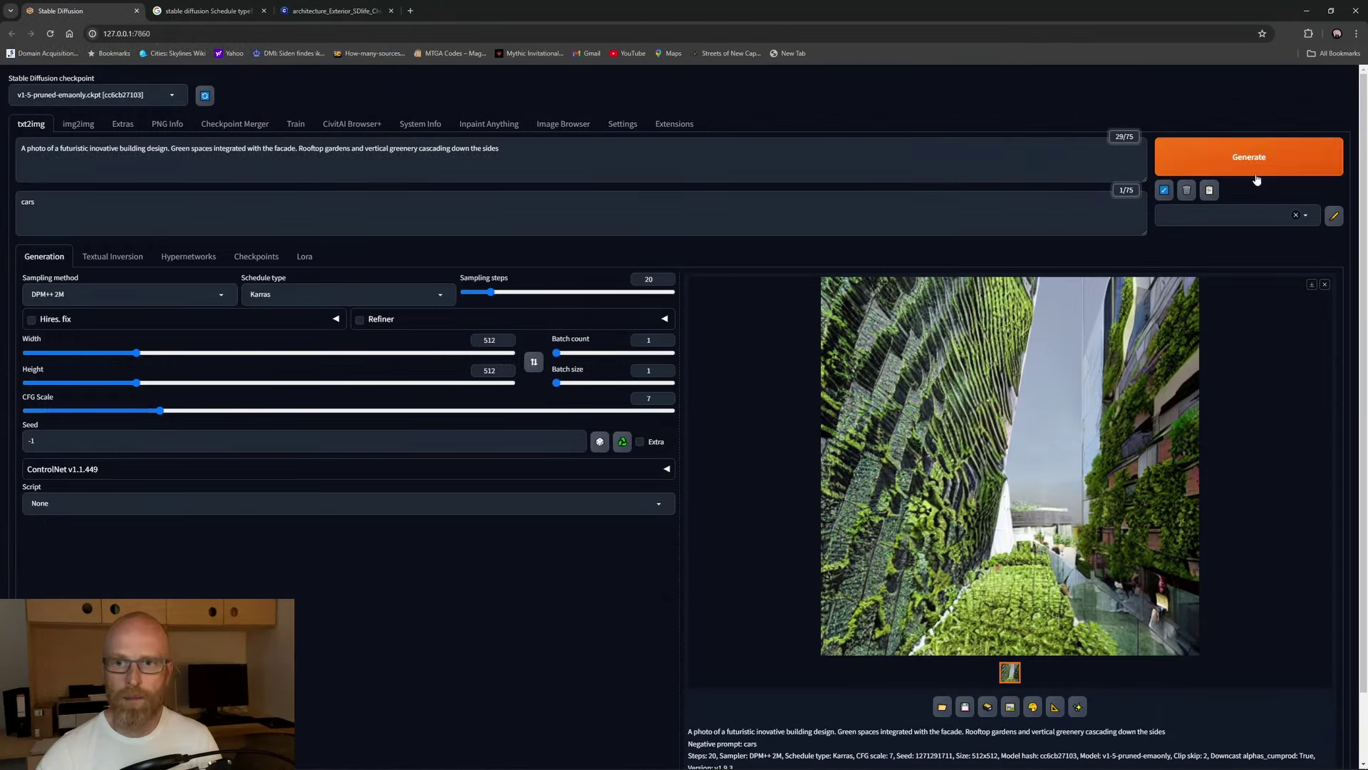
{"action": "left_click", "coordinate": [1254, 160]}
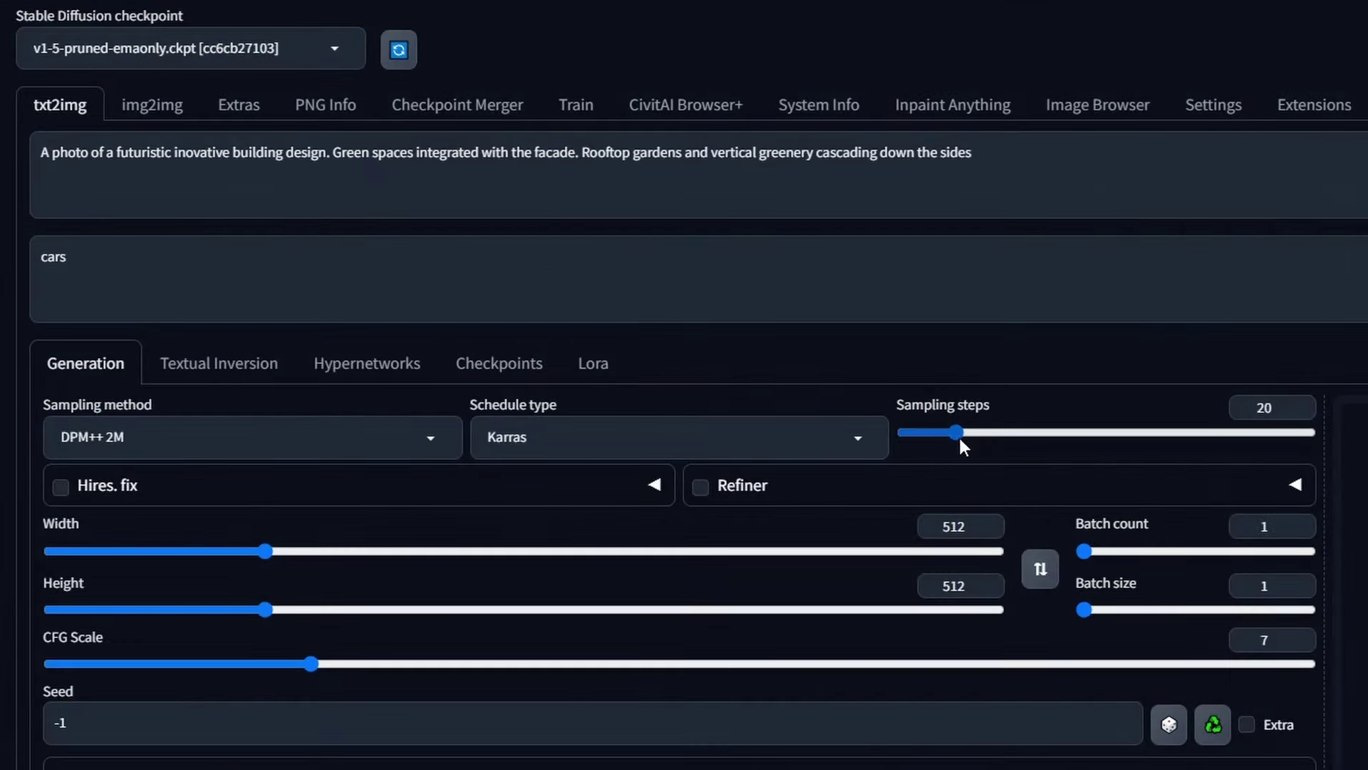
Step: Raise the sampling steps to 30 and generate the building image with DPM++ 2M and with DPM++ 3M SDE
{"action": "left_click_drag", "start_coordinate": [493, 292], "coordinate": [497, 291]}
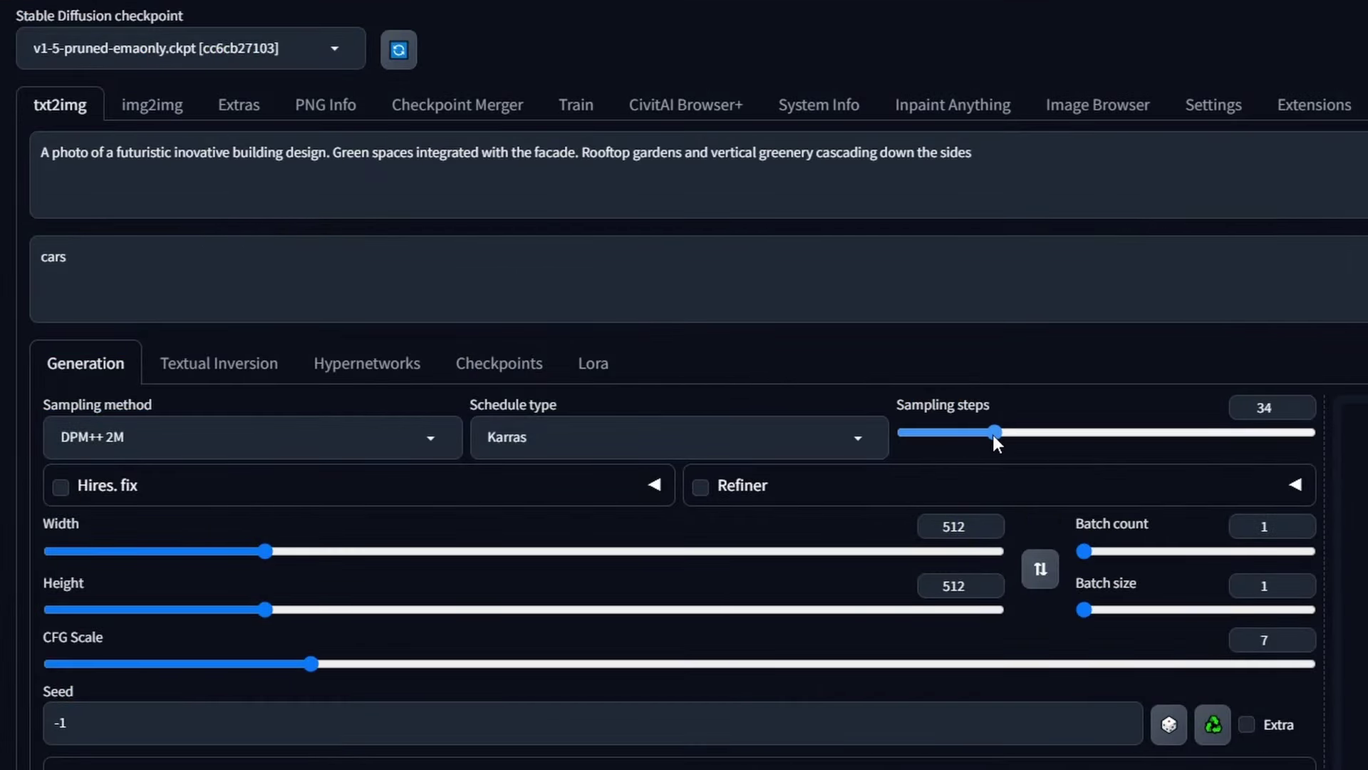
{"action": "left_click_drag", "start_coordinate": [984, 434], "coordinate": [982, 436]}
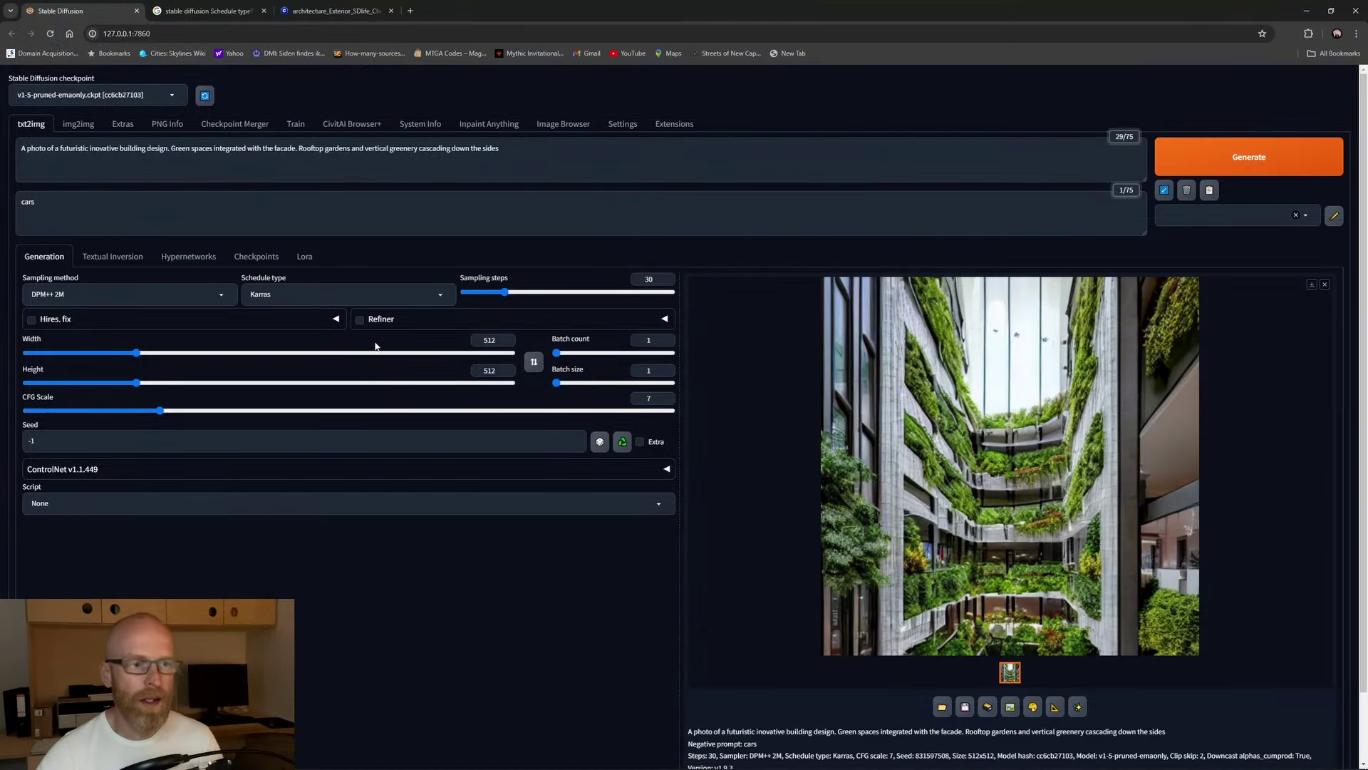
{"action": "left_click", "coordinate": [118, 294]}
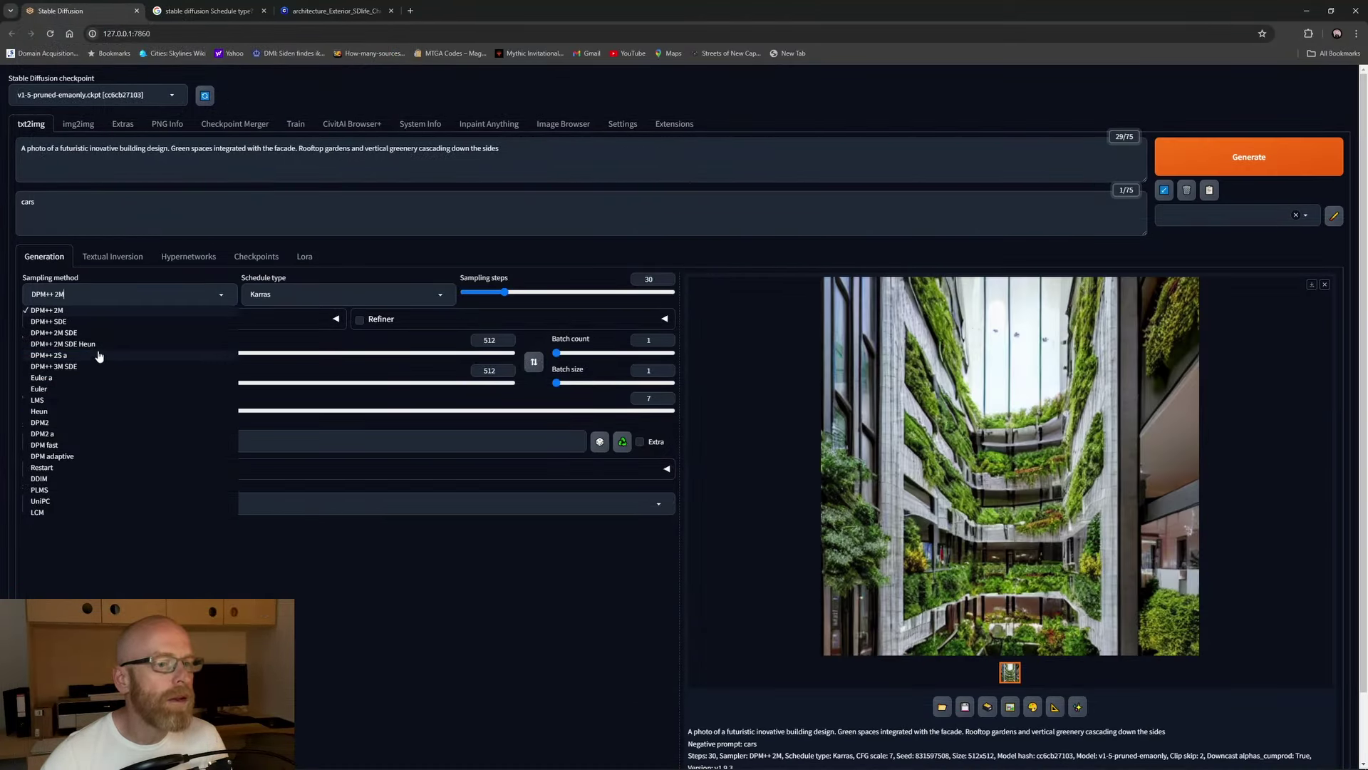
{"action": "left_click", "coordinate": [88, 366]}
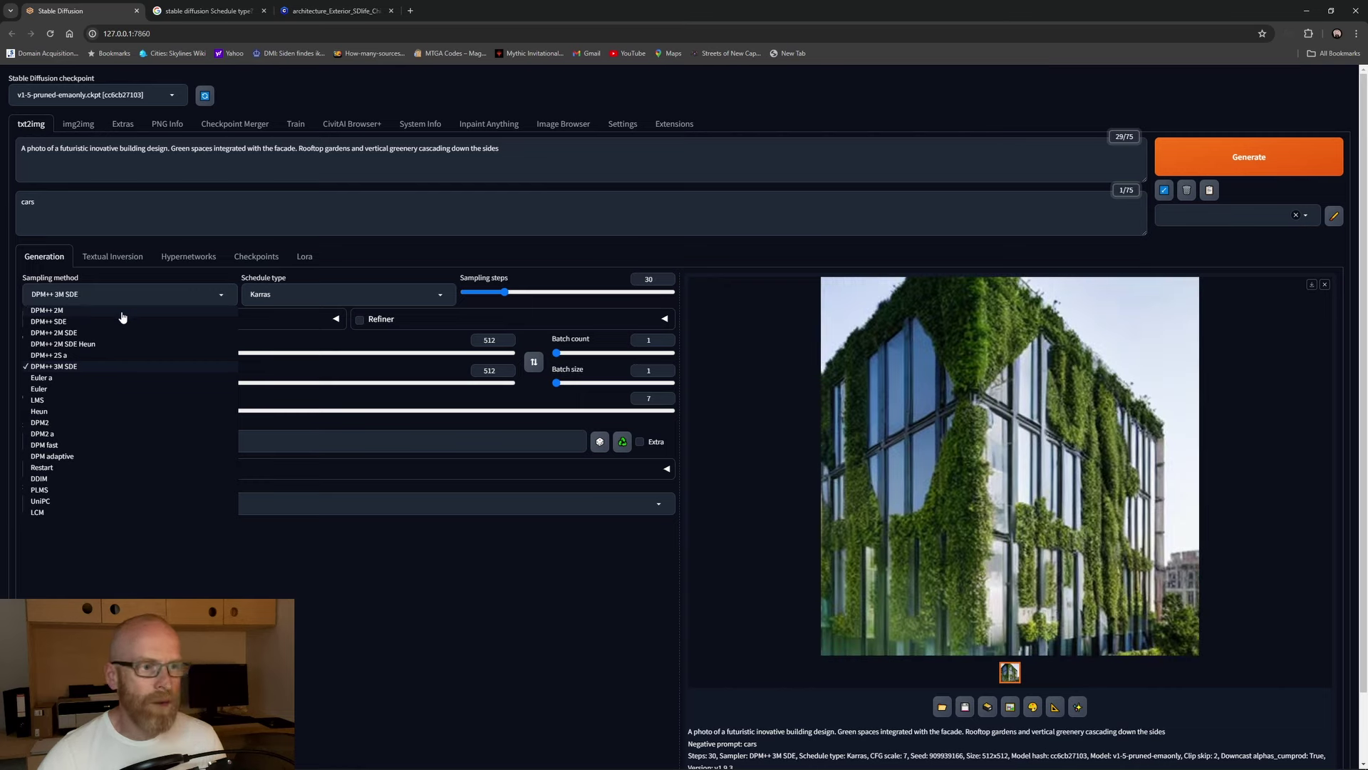
Step: Return to the DPM++ 2M sampler with 20 sampling steps and generate the building image
{"action": "left_click", "coordinate": [108, 314]}
{"action": "double_click", "coordinate": [649, 279]}
{"action": "type", "text": "20"}
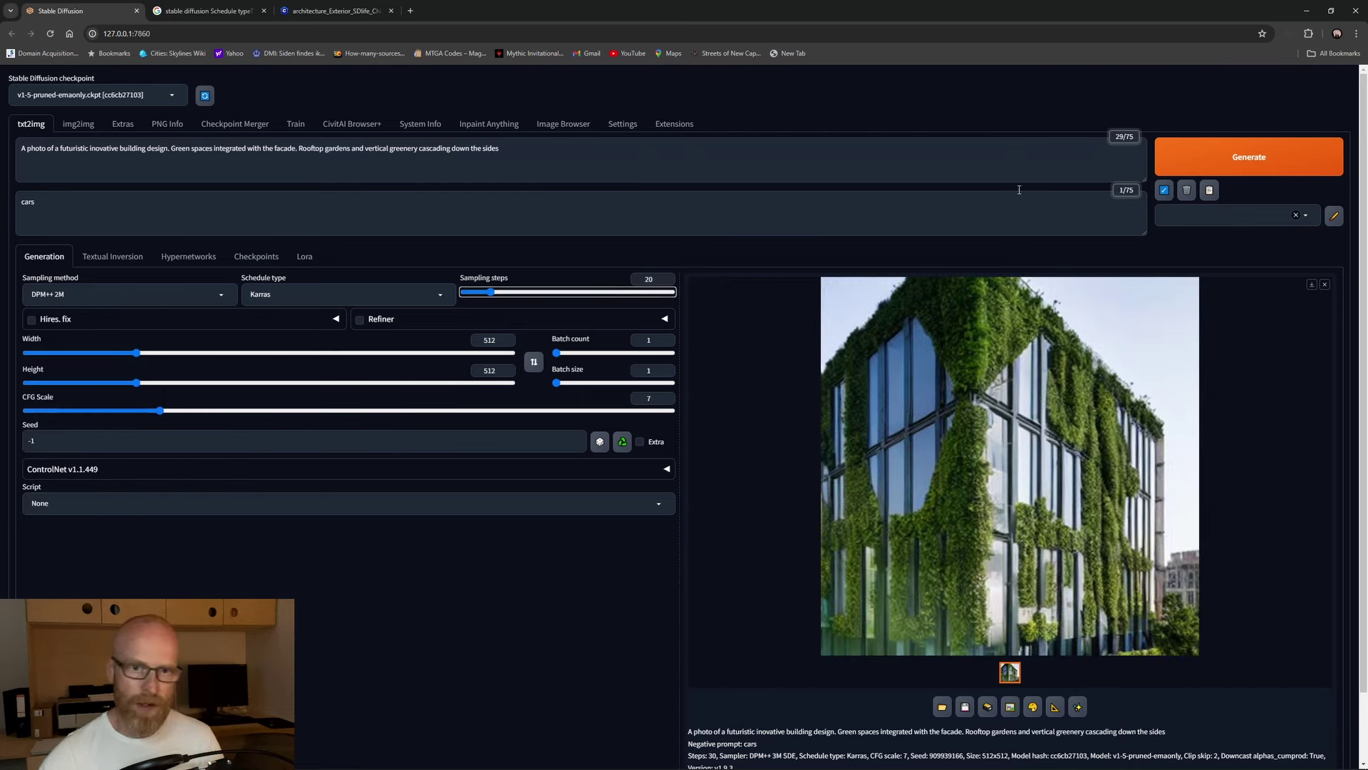
{"action": "key", "text": "ctrl+Return"}
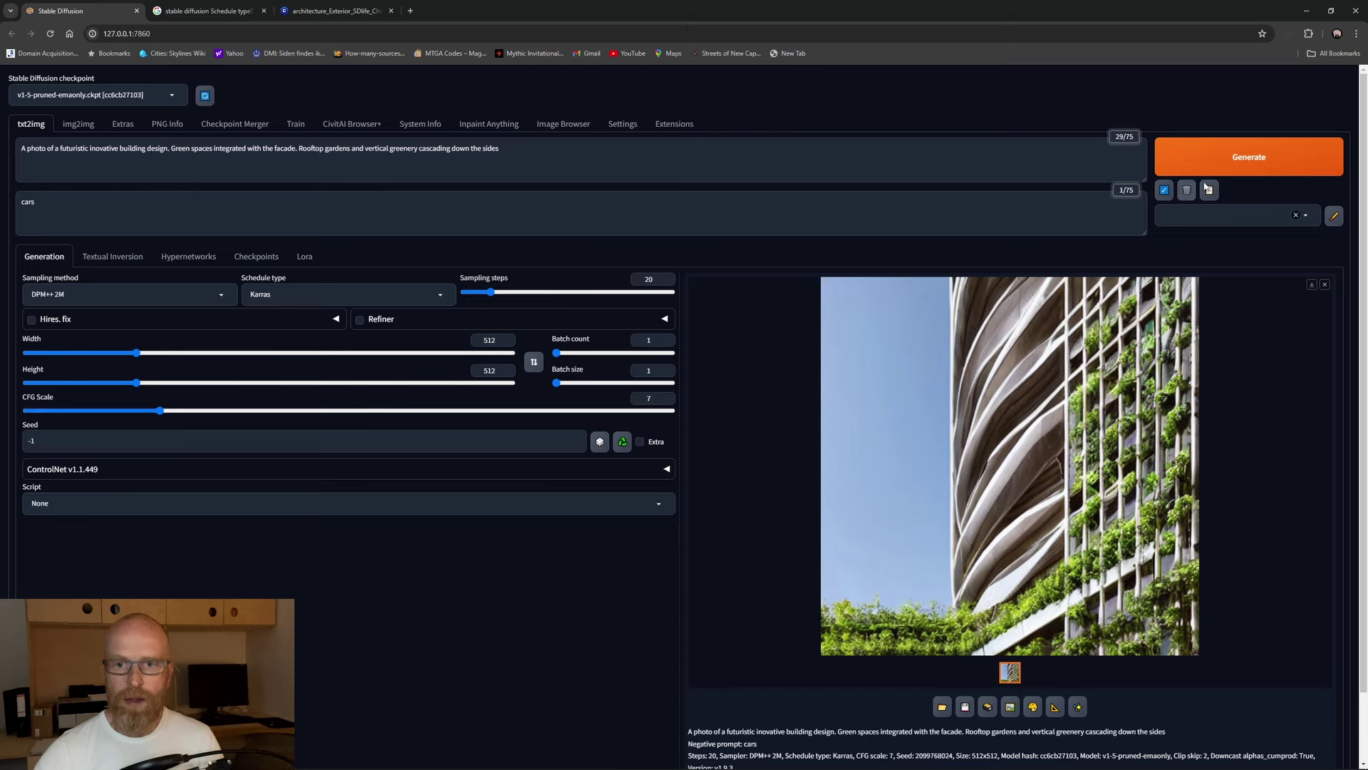
Step: Switch the sampling method to DPM++ 3M SDE and generate the building image twice at 20 steps
{"action": "left_click", "coordinate": [228, 302]}
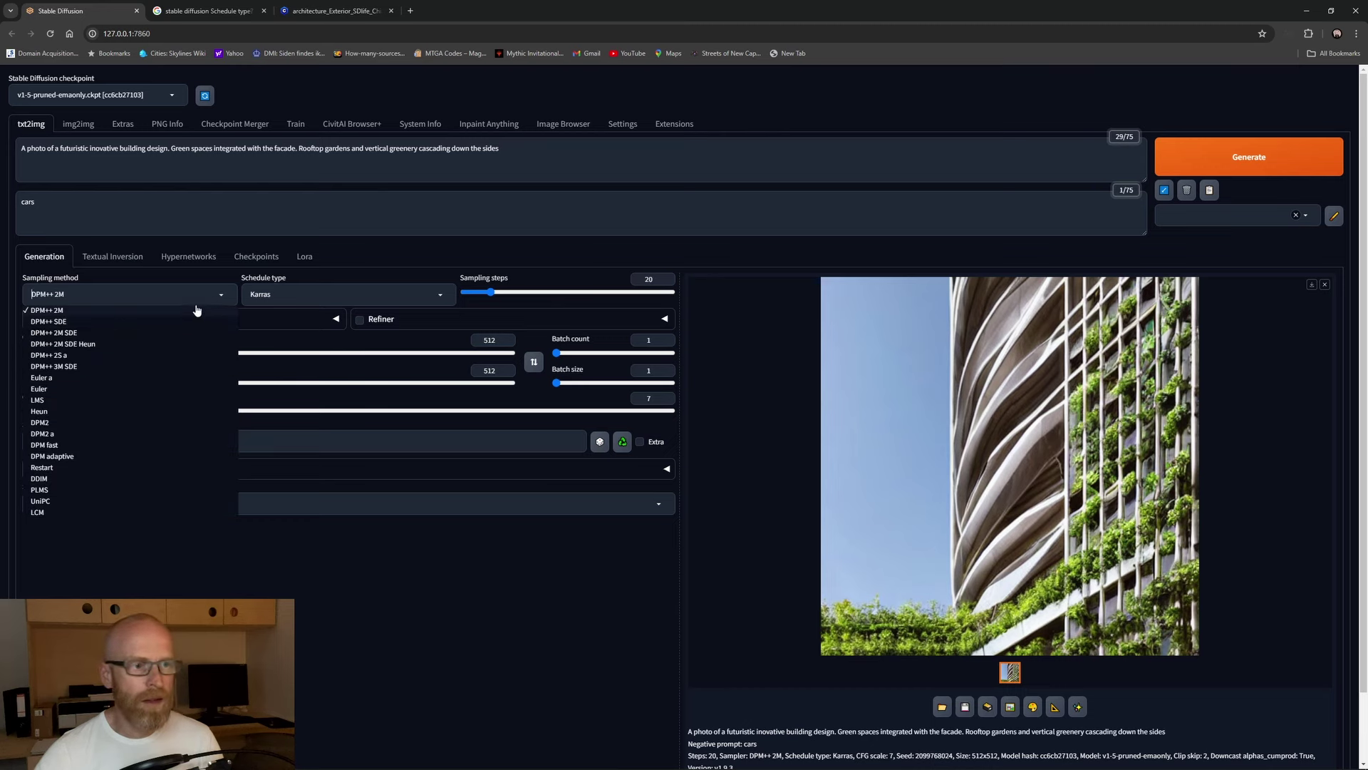
{"action": "left_click", "coordinate": [84, 360]}
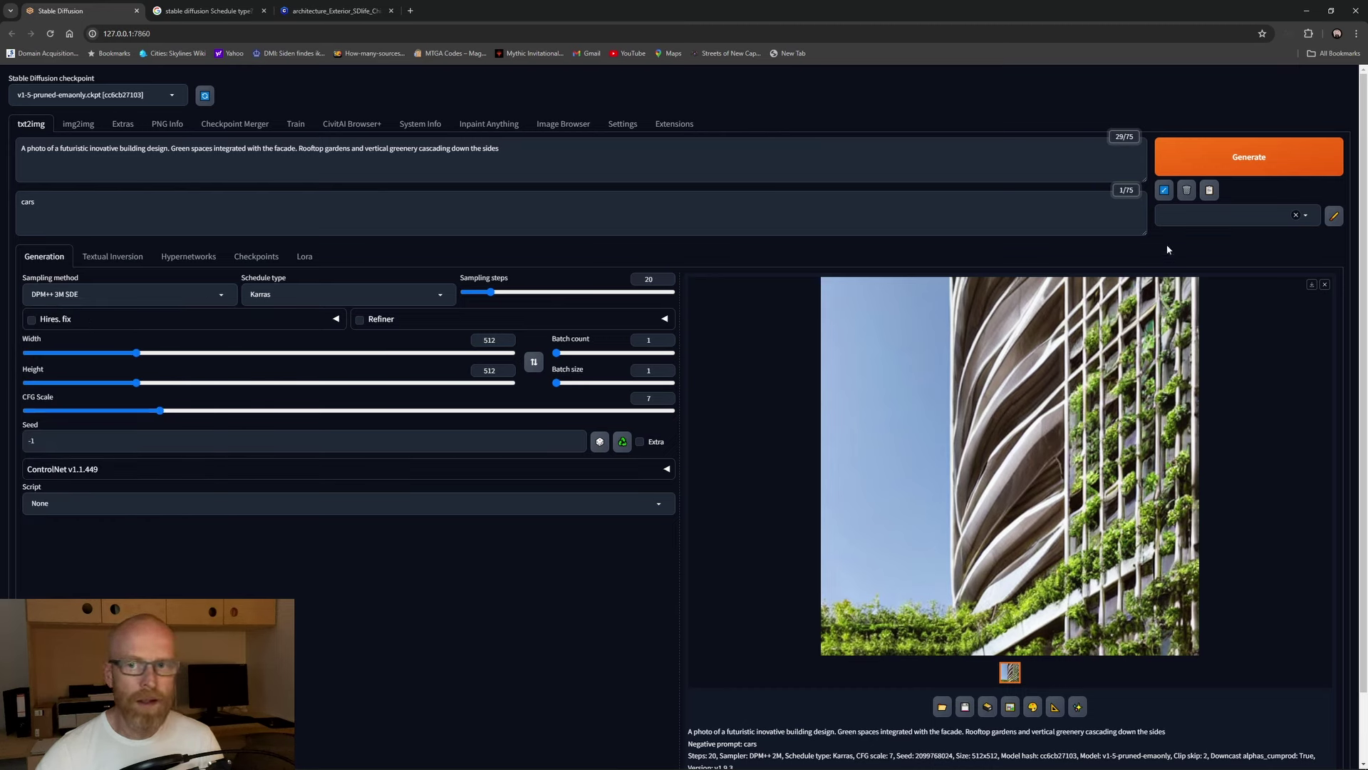
{"action": "key", "text": "ctrl+Return"}
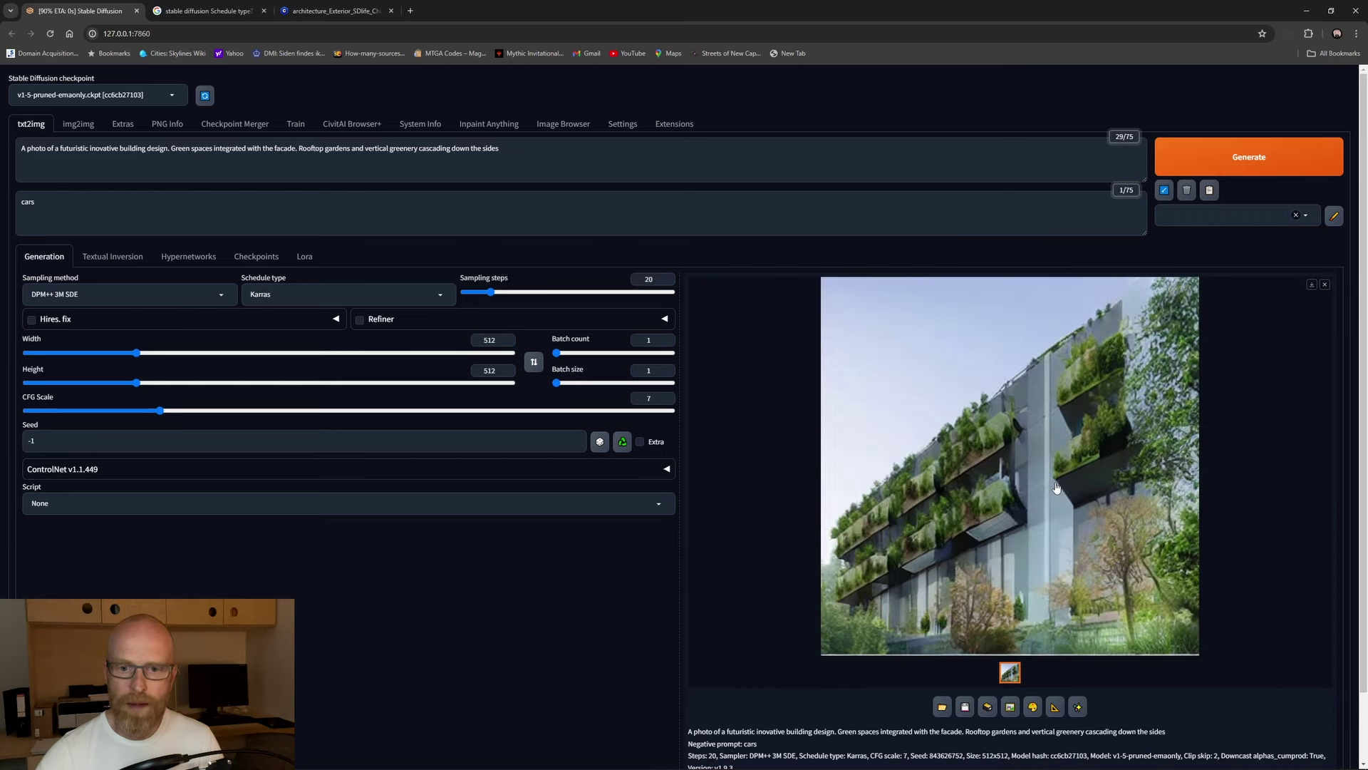
{"action": "key", "text": "ctrl+Return"}
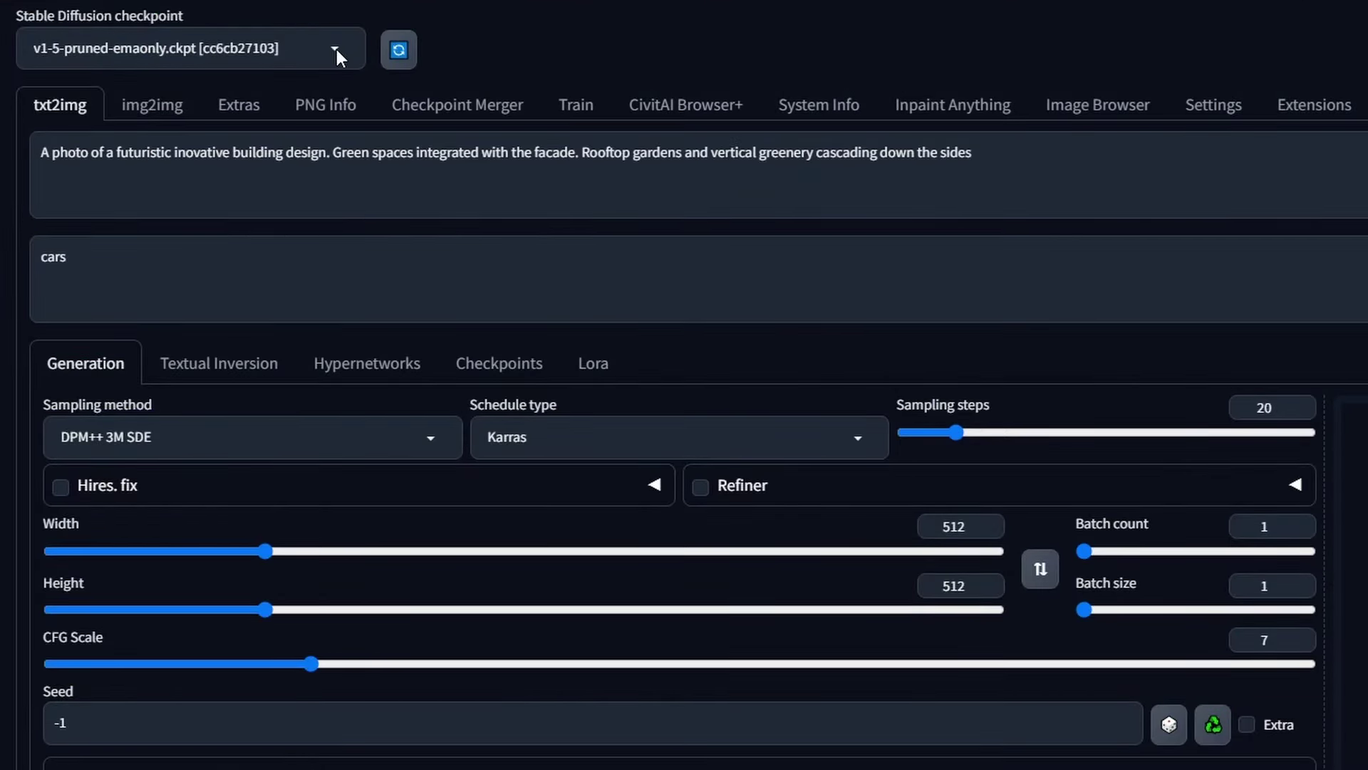
Step: View the installed checkpoints, and examine the architecture_Exterior_SDlife_Chiasedamme model page on Civitai
{"action": "left_click", "coordinate": [336, 49]}
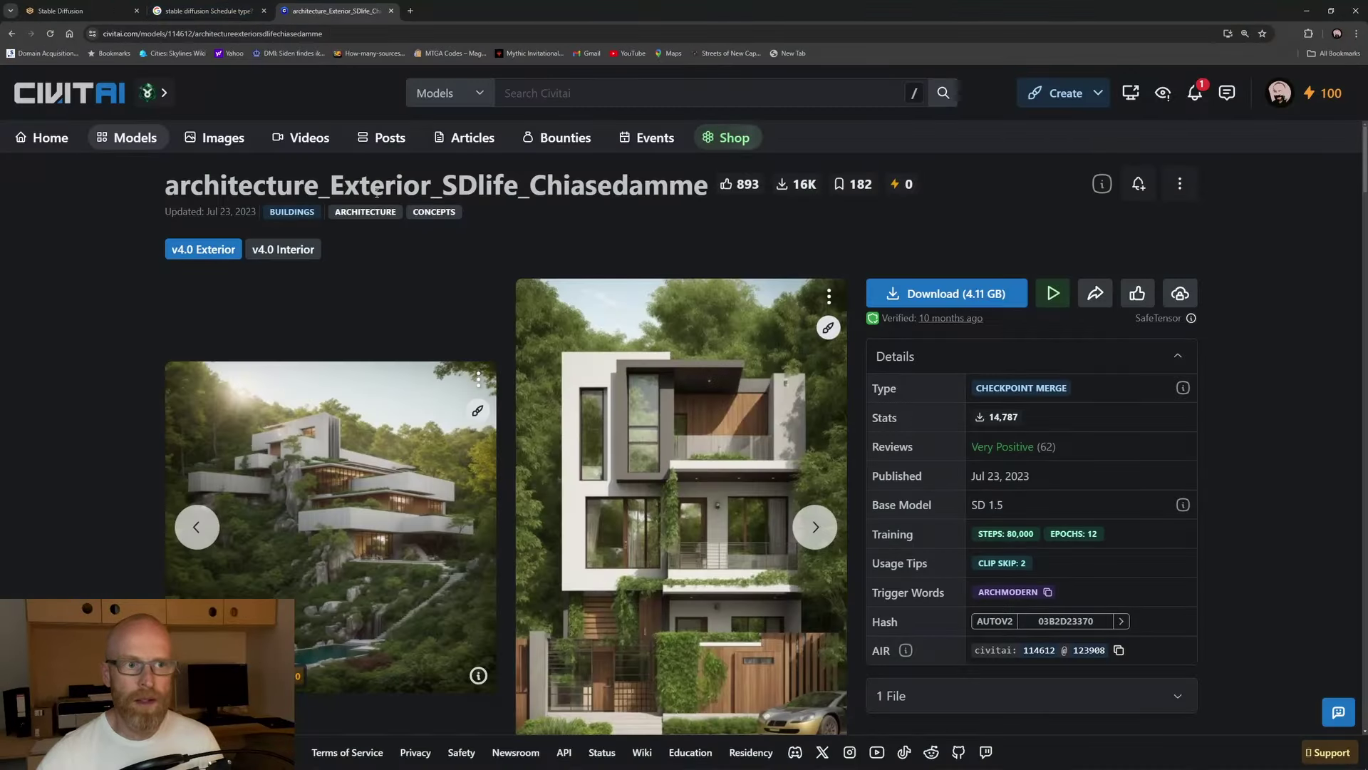
{"action": "double_click", "coordinate": [354, 185]}
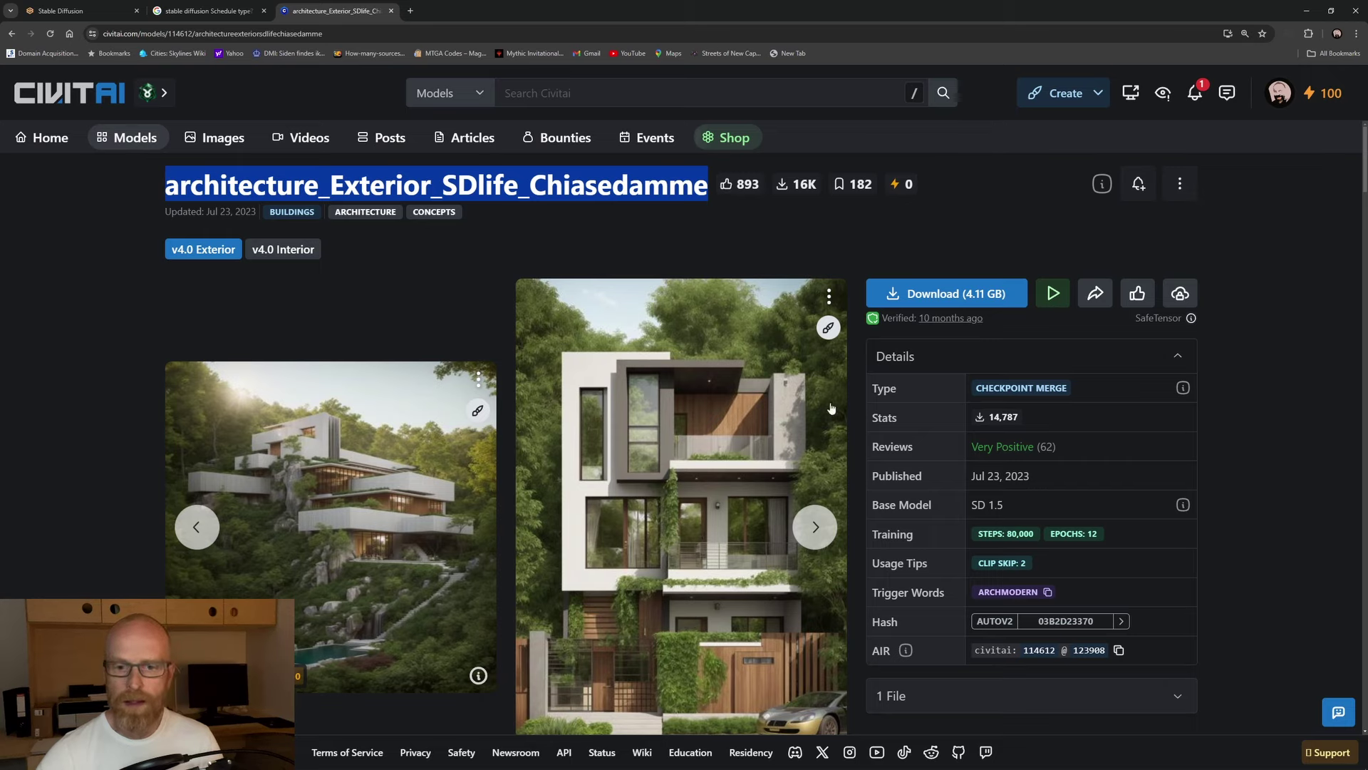
{"action": "scroll", "coordinate": [1280, 442], "scroll_direction": "down", "scroll_amount": 2}
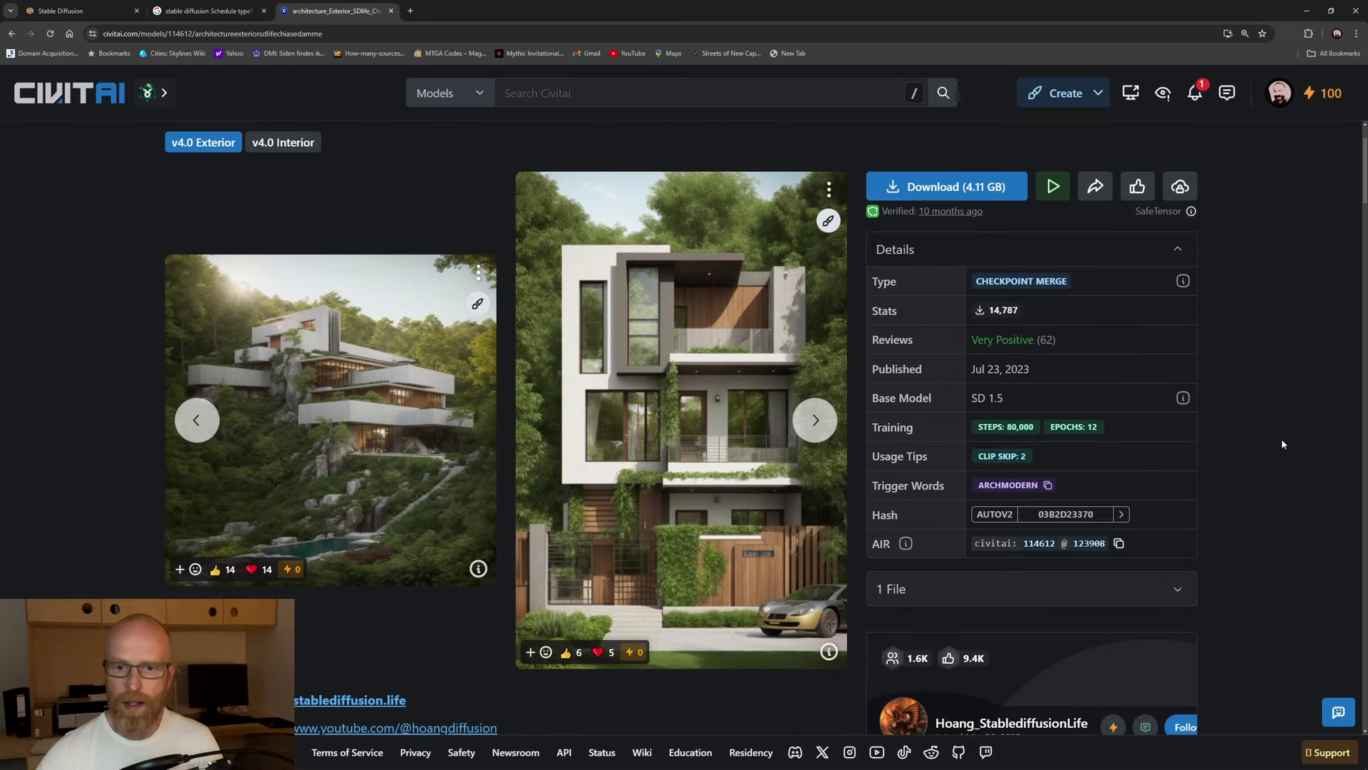
{"action": "scroll", "coordinate": [701, 206], "scroll_direction": "down", "scroll_amount": 2}
{"action": "scroll", "coordinate": [892, 293], "scroll_direction": "up", "scroll_amount": 4}
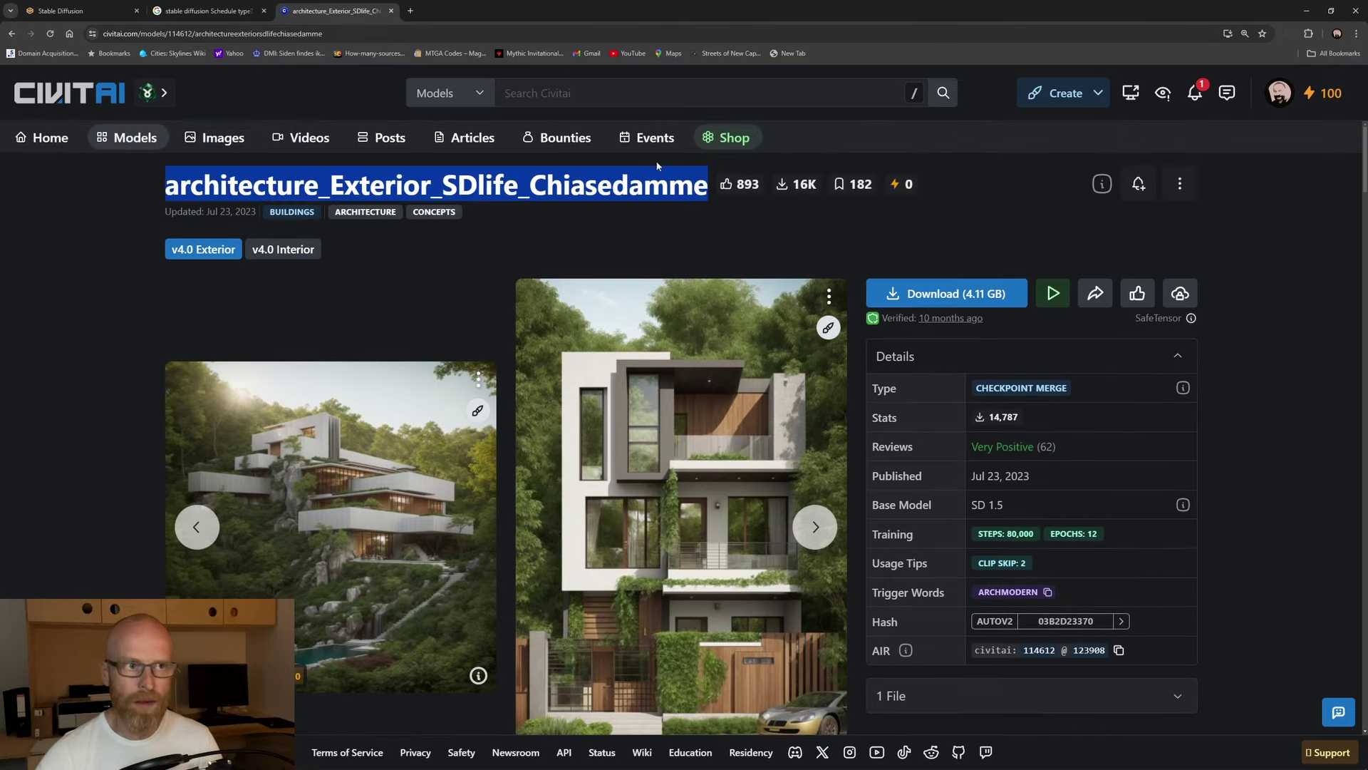
Step: Switch to the Stable Diffusion web UI, load the architectureExterior_v40Exterior.safetensors checkpoint and generate the building image four times
{"action": "left_click", "coordinate": [78, 10]}
{"action": "left_click", "coordinate": [125, 95]}
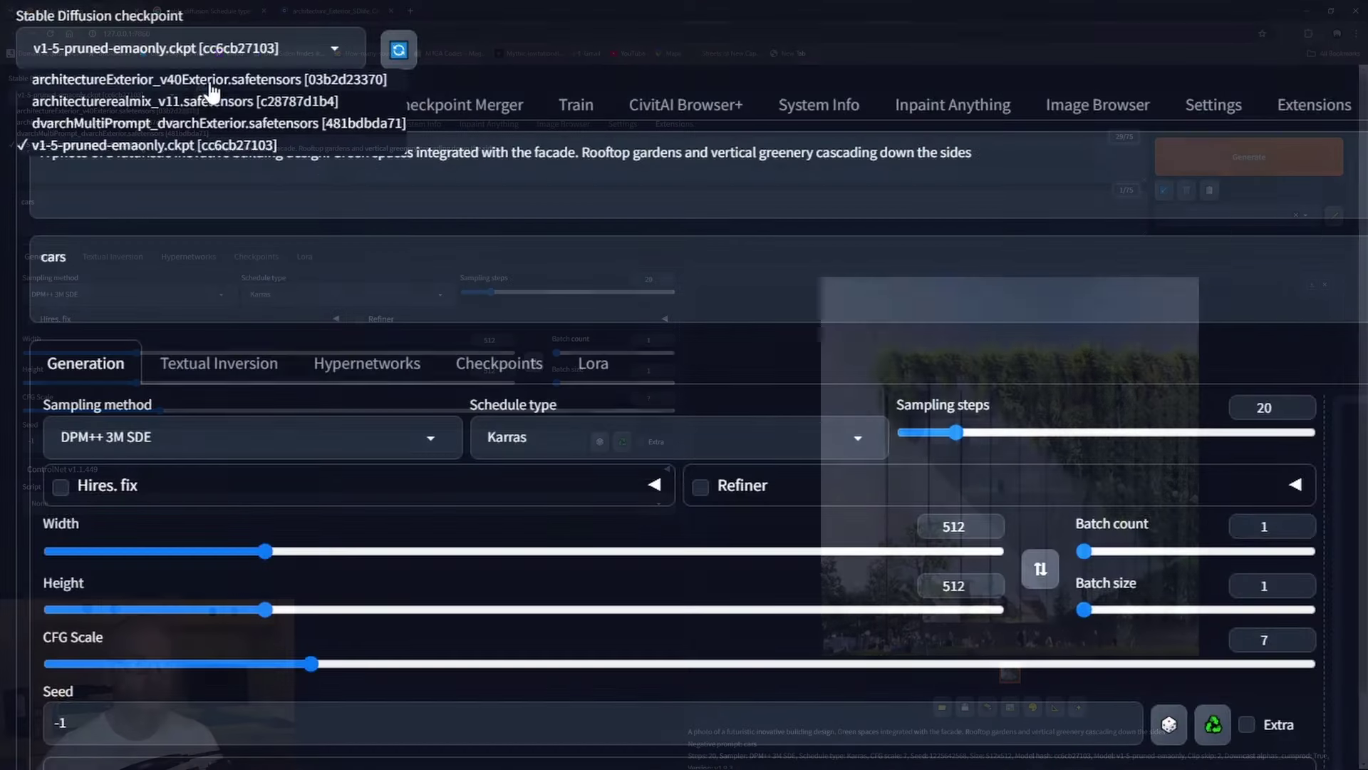
{"action": "left_click", "coordinate": [246, 84]}
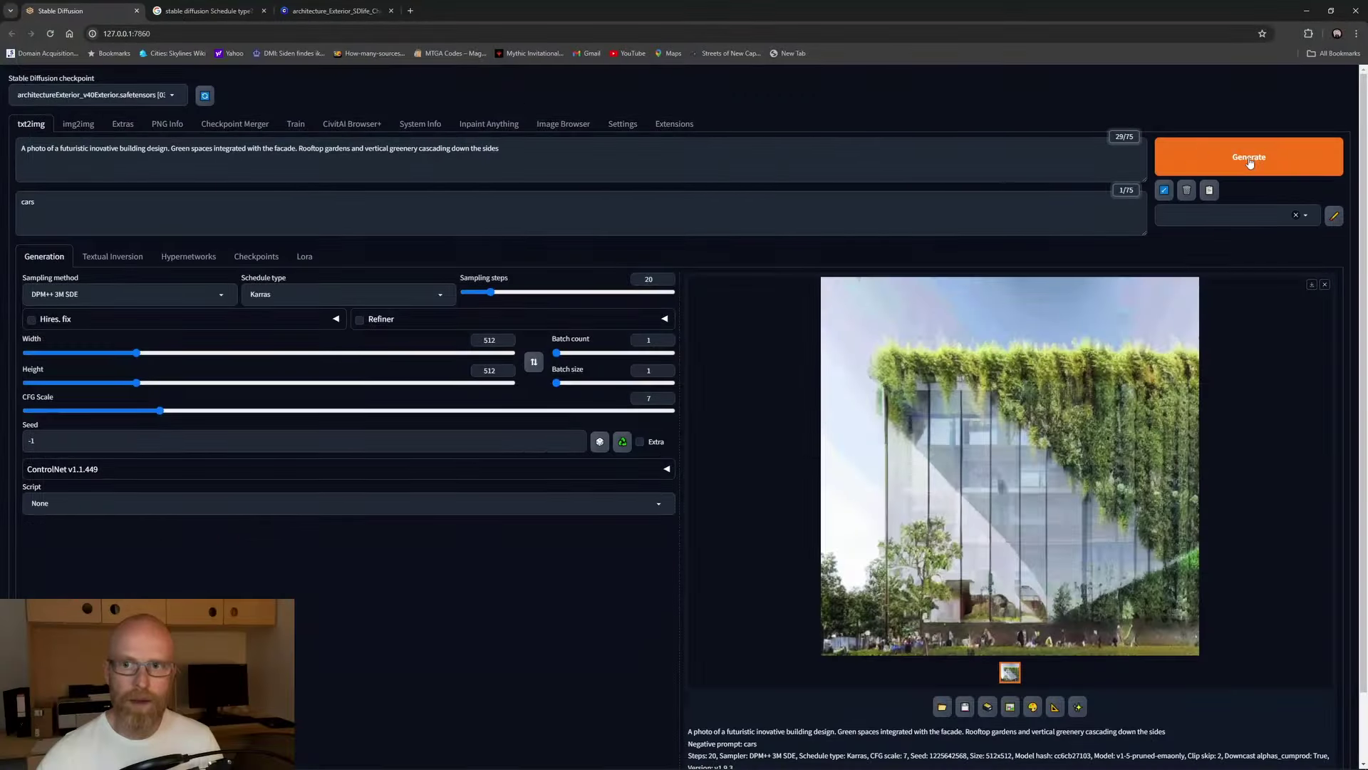
{"action": "left_click", "coordinate": [1249, 158]}
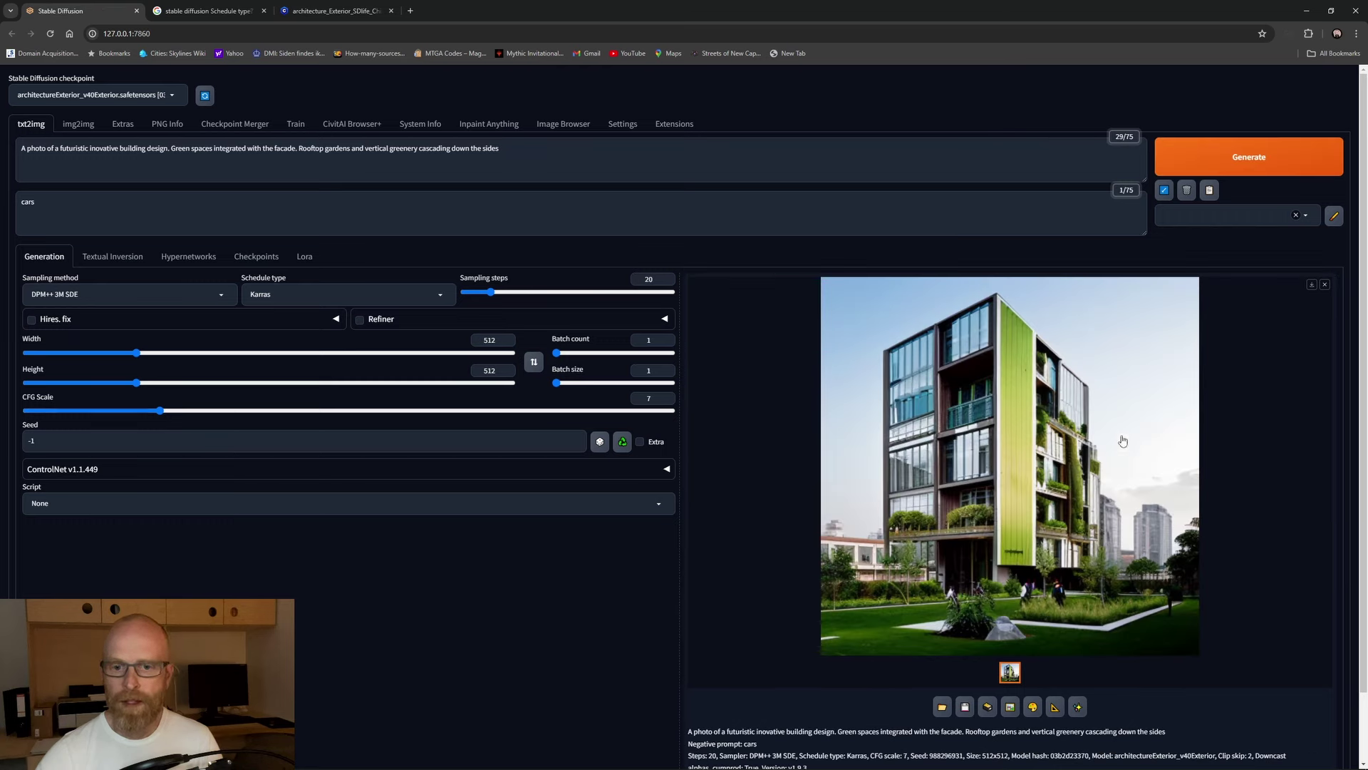
{"action": "left_click", "coordinate": [1211, 168]}
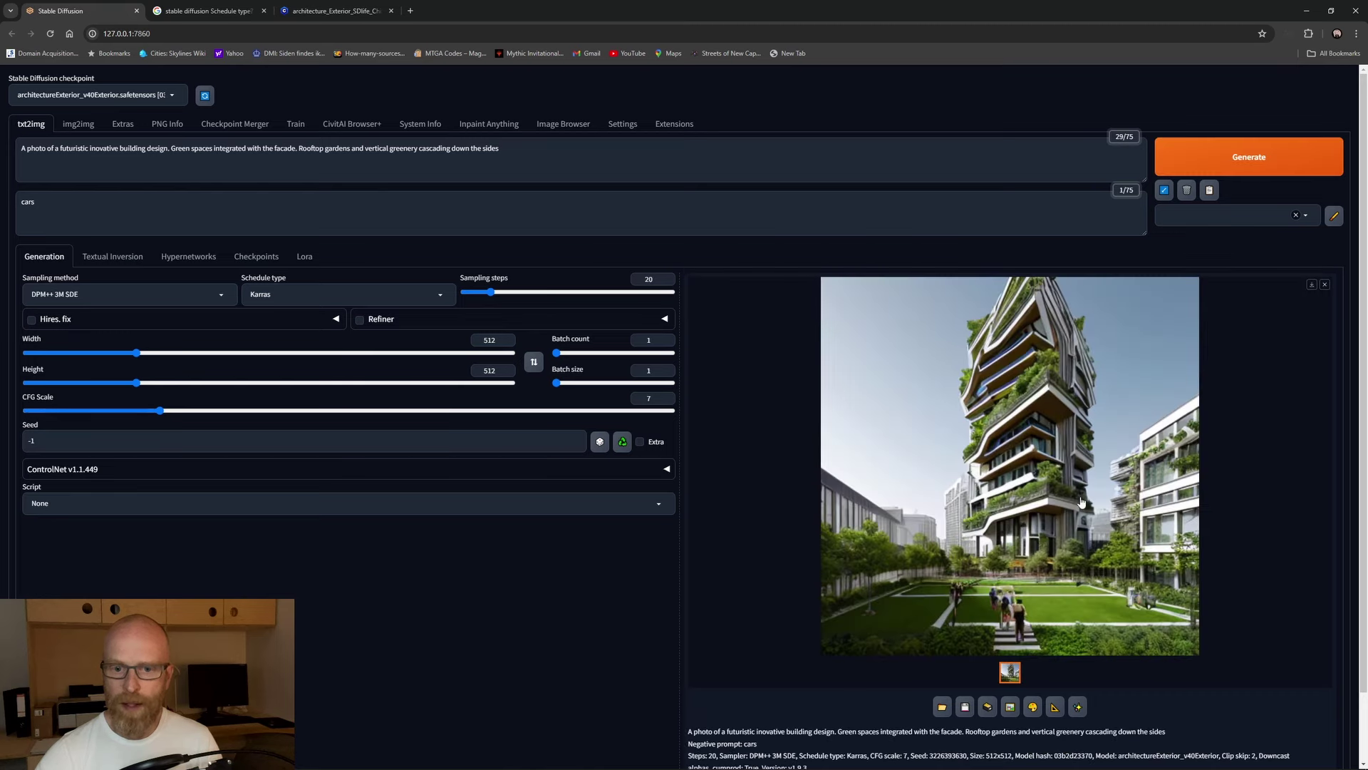
{"action": "key", "text": "ctrl+Return"}
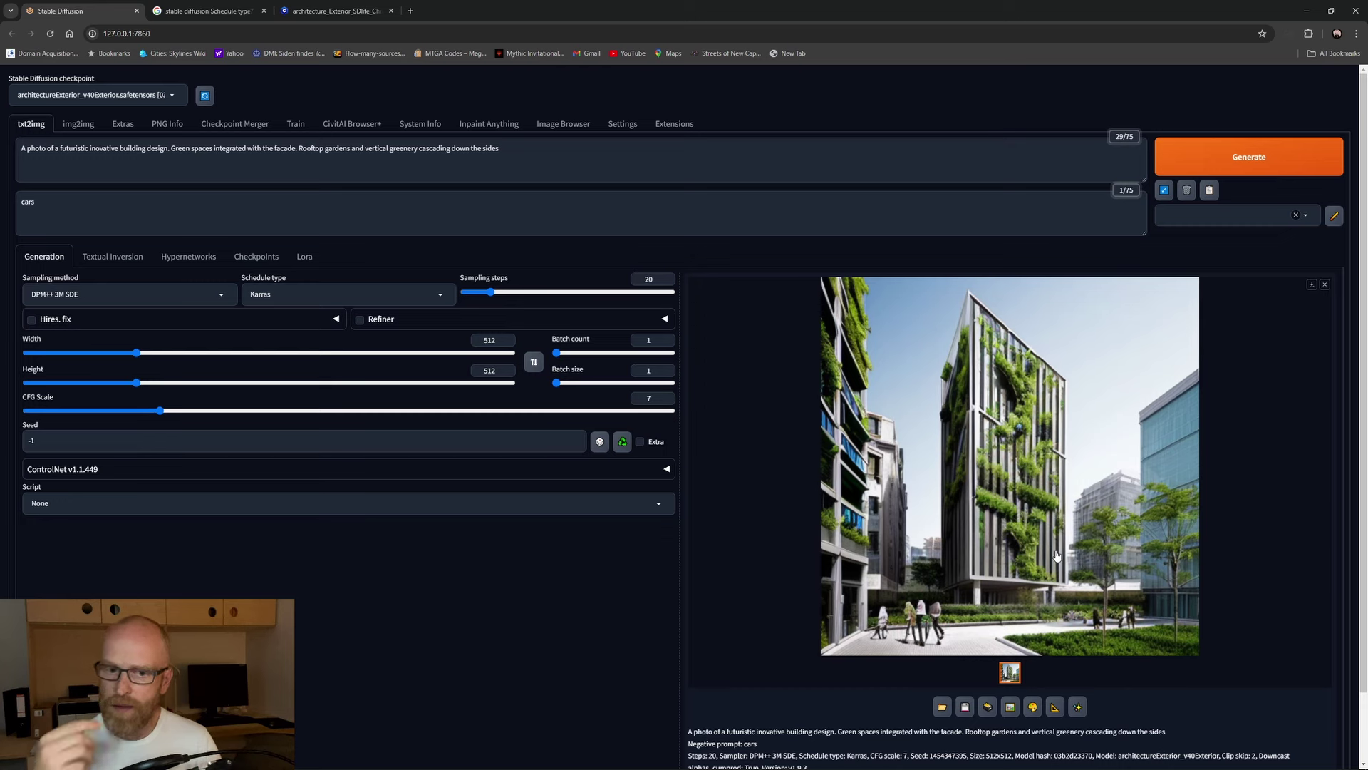
{"action": "left_click", "coordinate": [1225, 163]}
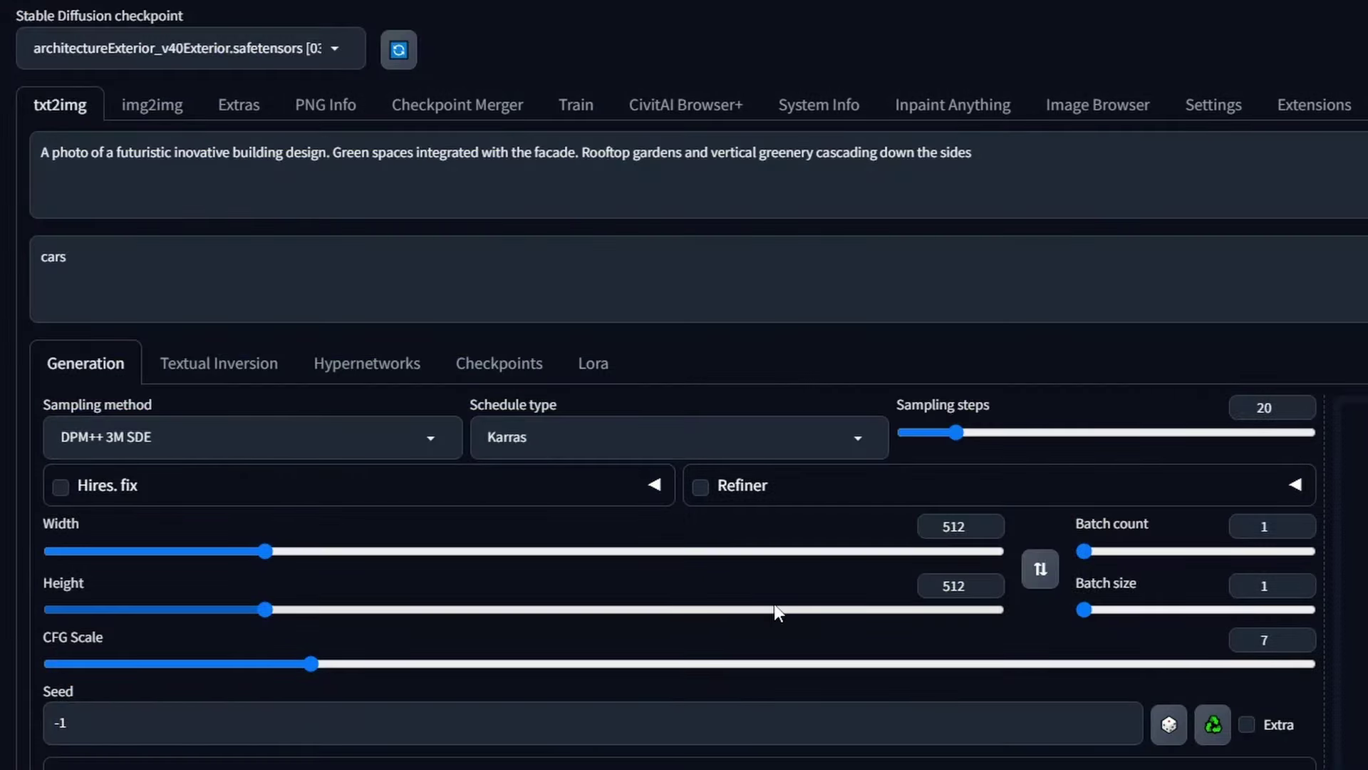
Step: Raise the image width and height to 2048
{"action": "left_click_drag", "start_coordinate": [251, 546], "coordinate": [559, 556]}
{"action": "left_click_drag", "start_coordinate": [275, 615], "coordinate": [410, 612]}
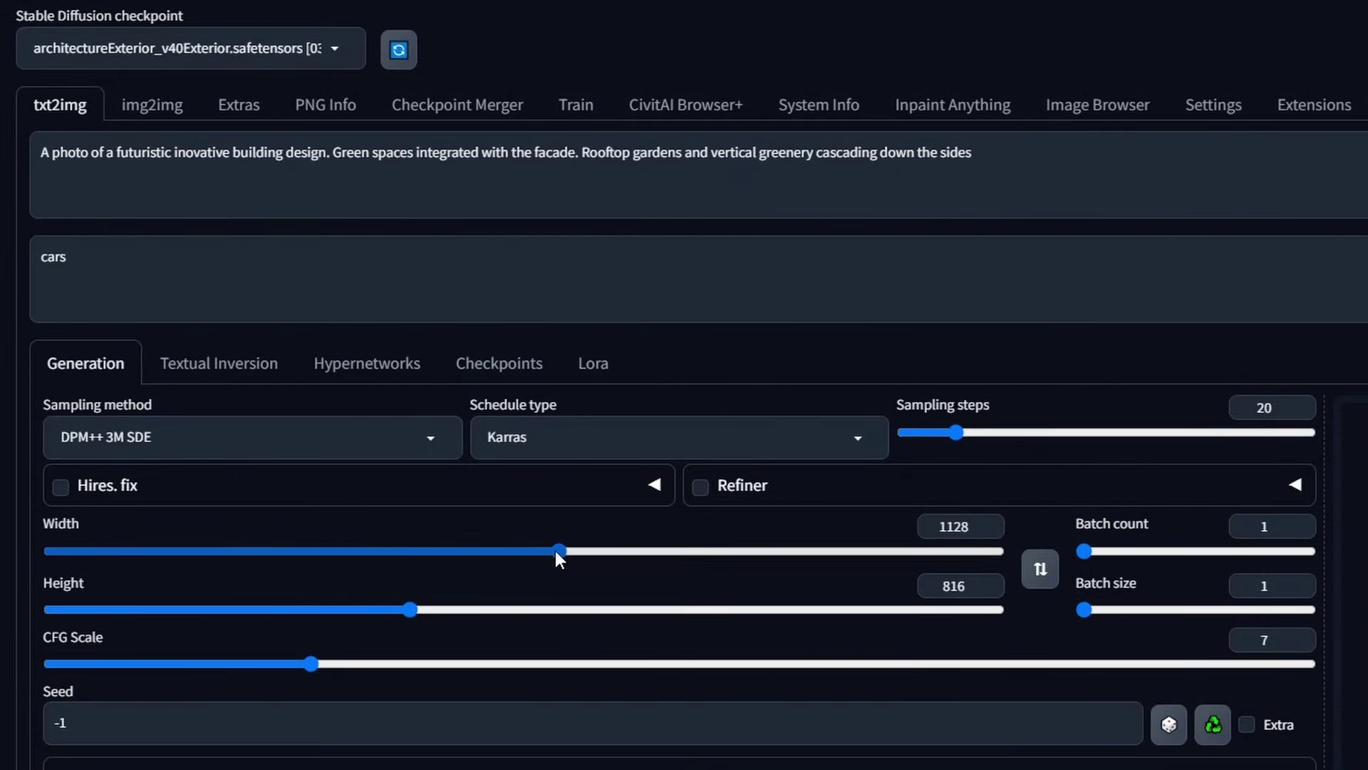
{"action": "left_click_drag", "start_coordinate": [559, 552], "coordinate": [1017, 559]}
{"action": "left_click_drag", "start_coordinate": [483, 620], "coordinate": [1042, 655]}
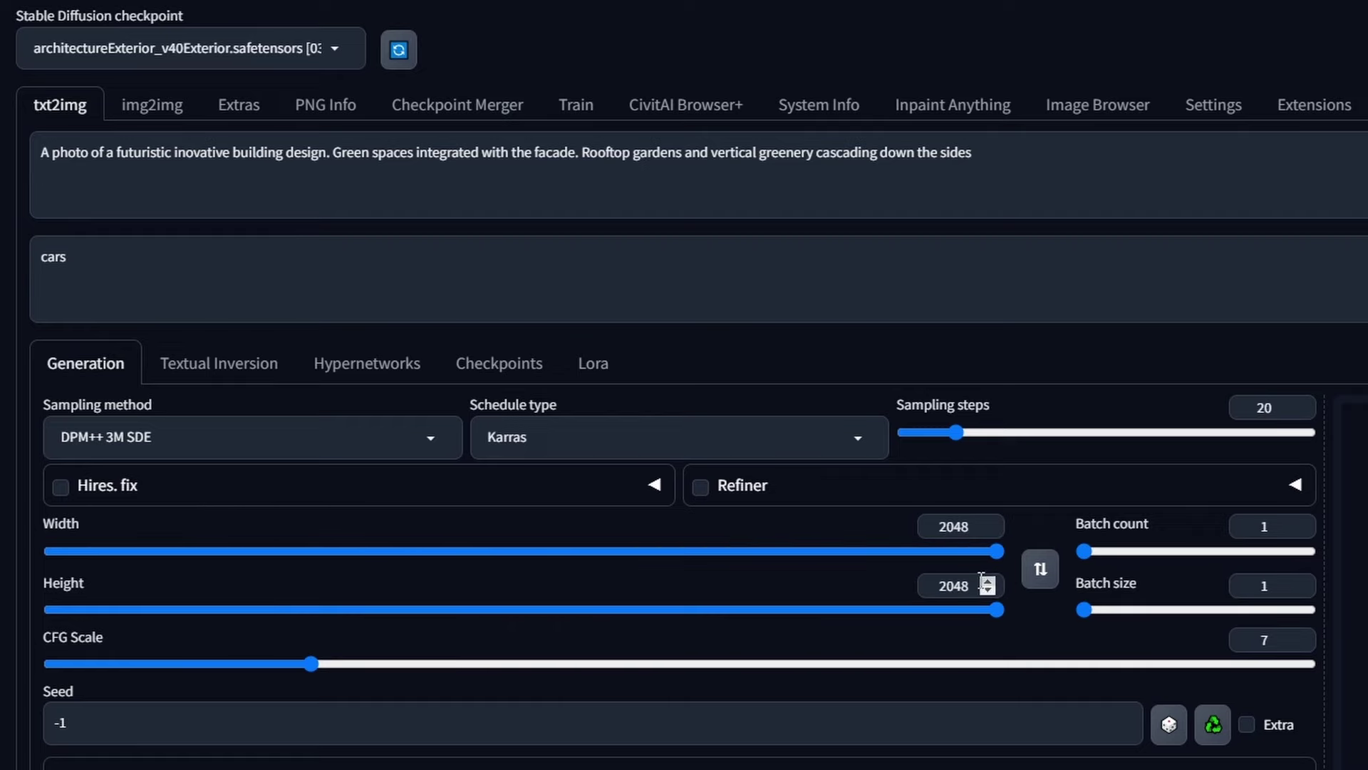
{"action": "left_click", "coordinate": [967, 528]}
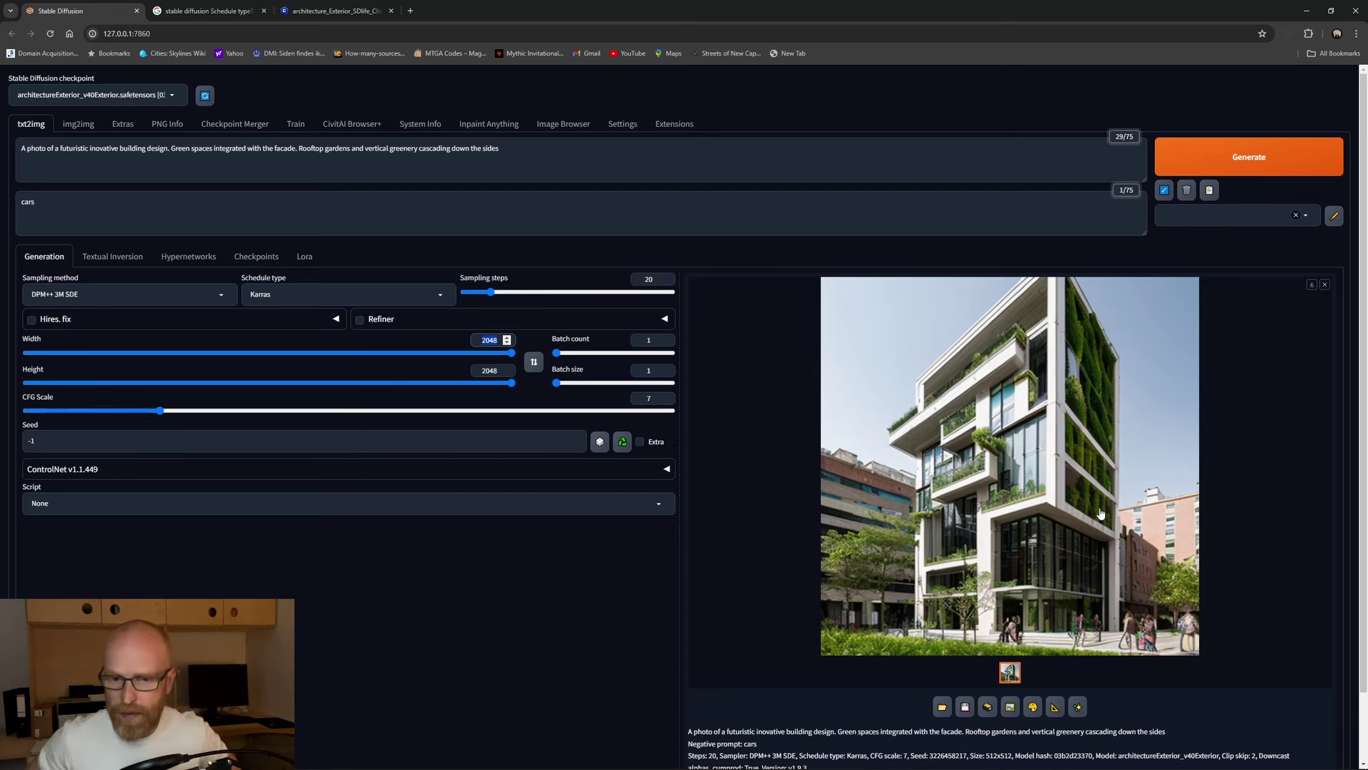
{"action": "left_click", "coordinate": [450, 677]}
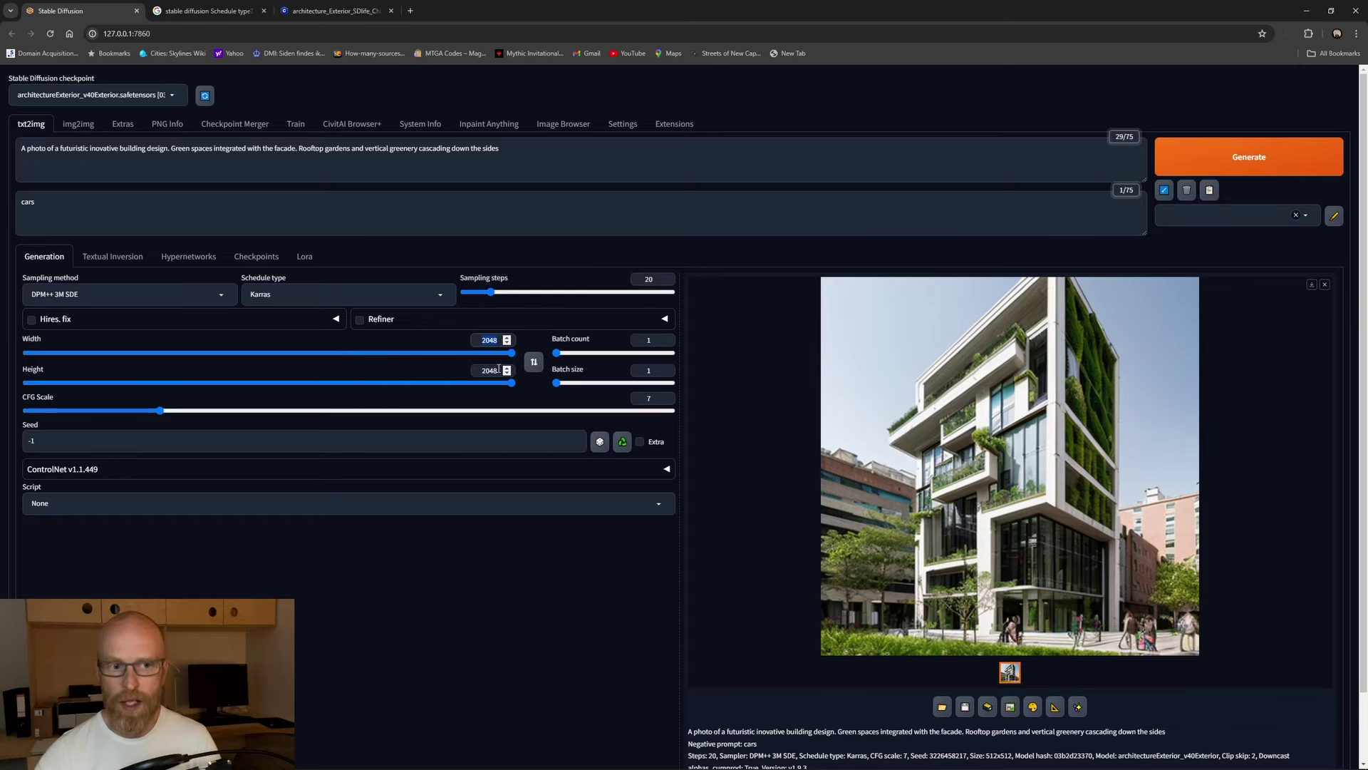
Step: Set the image width and height back to 512 and generate the building image
{"action": "double_click", "coordinate": [489, 370]}
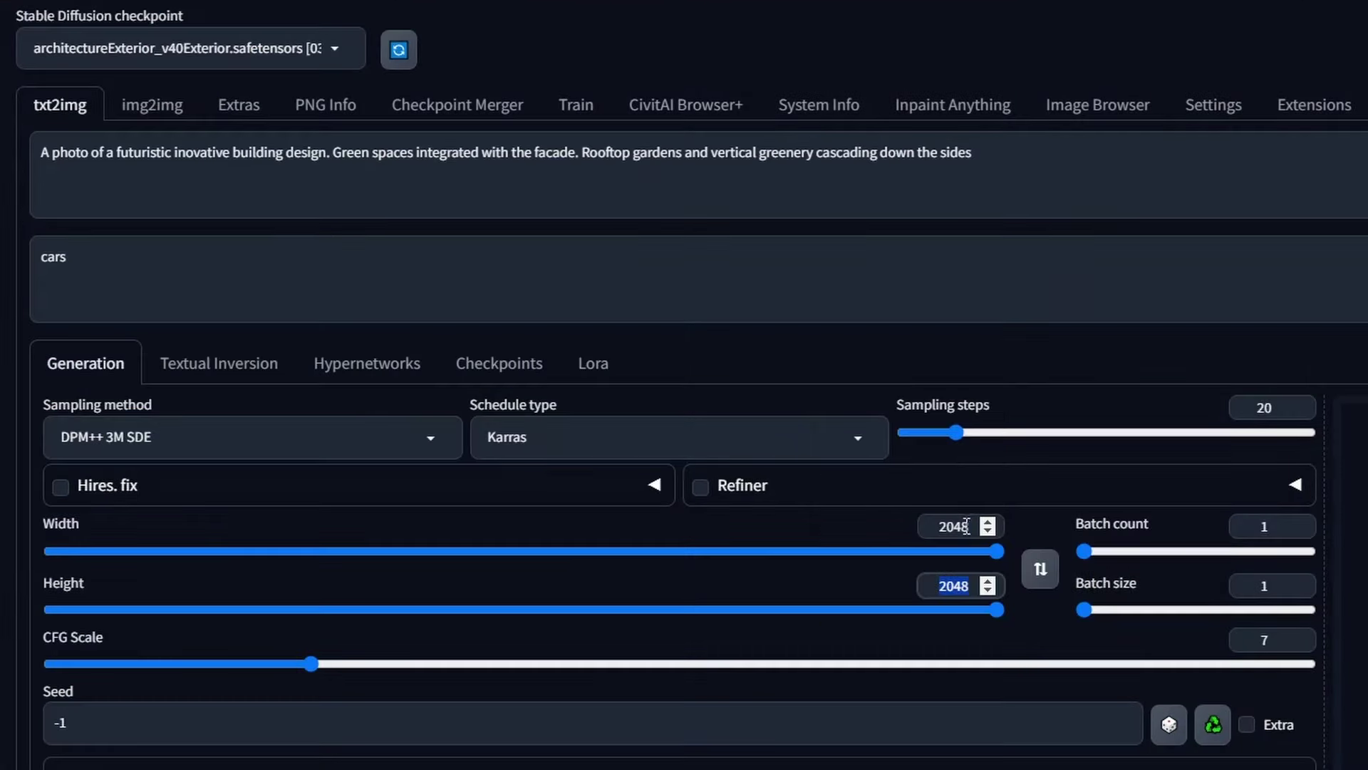
{"action": "double_click", "coordinate": [493, 340]}
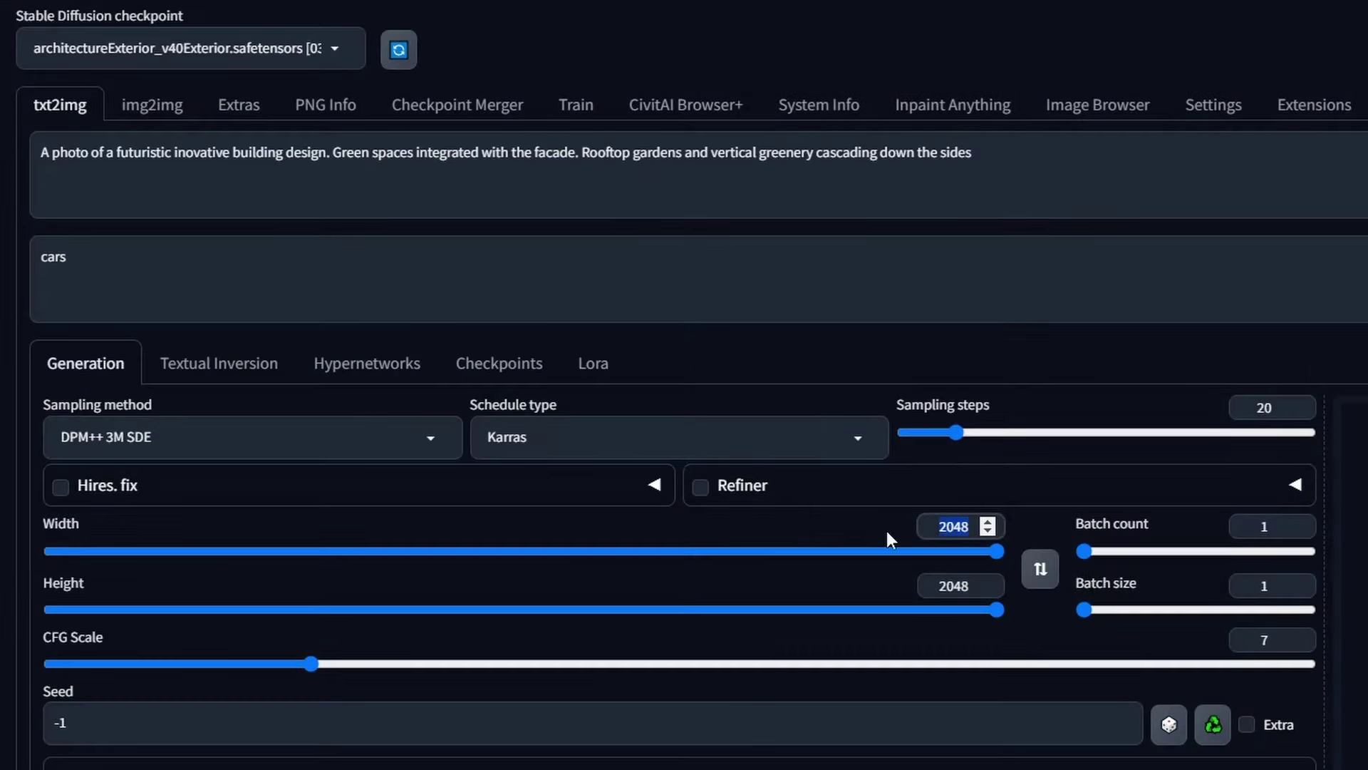
{"action": "type", "text": "512"}
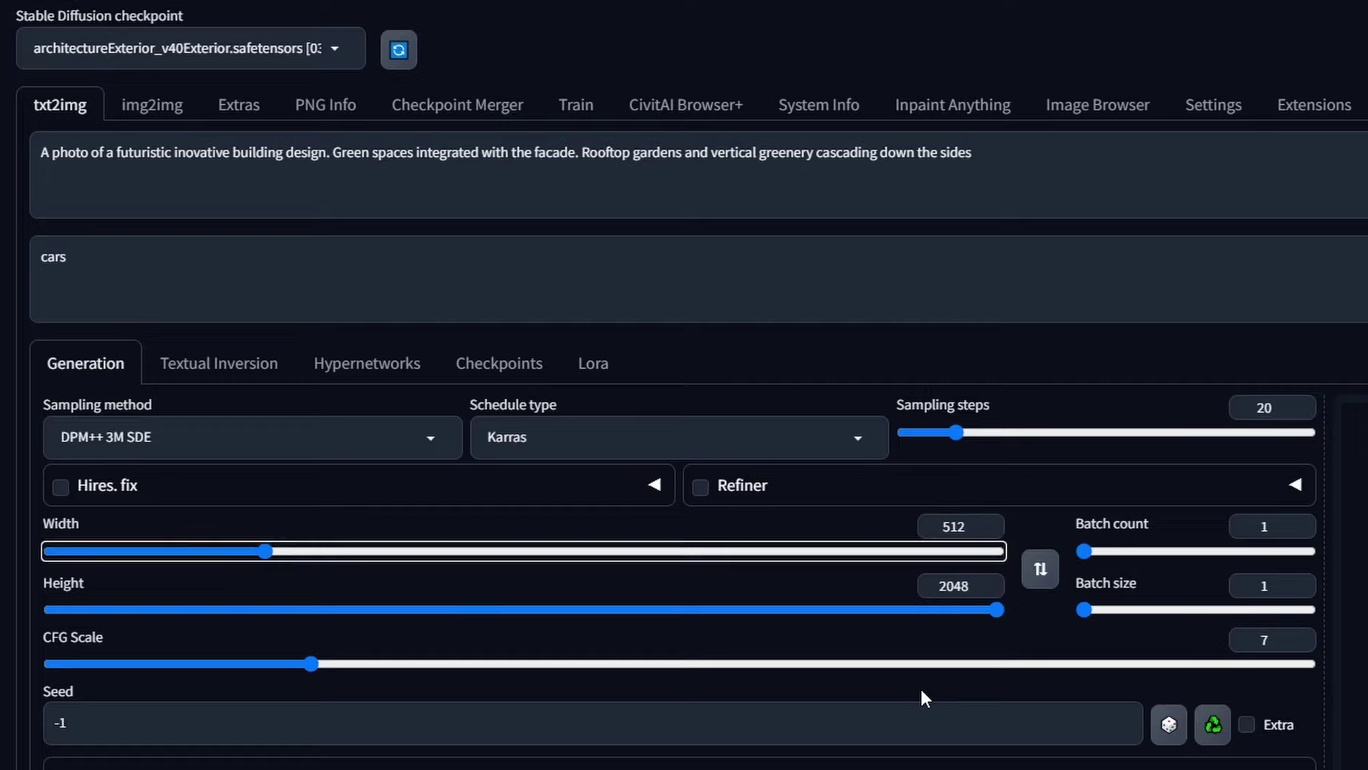
{"action": "key", "text": "Tab"}
{"action": "type", "text": "512"}
{"action": "key", "text": "Tab"}
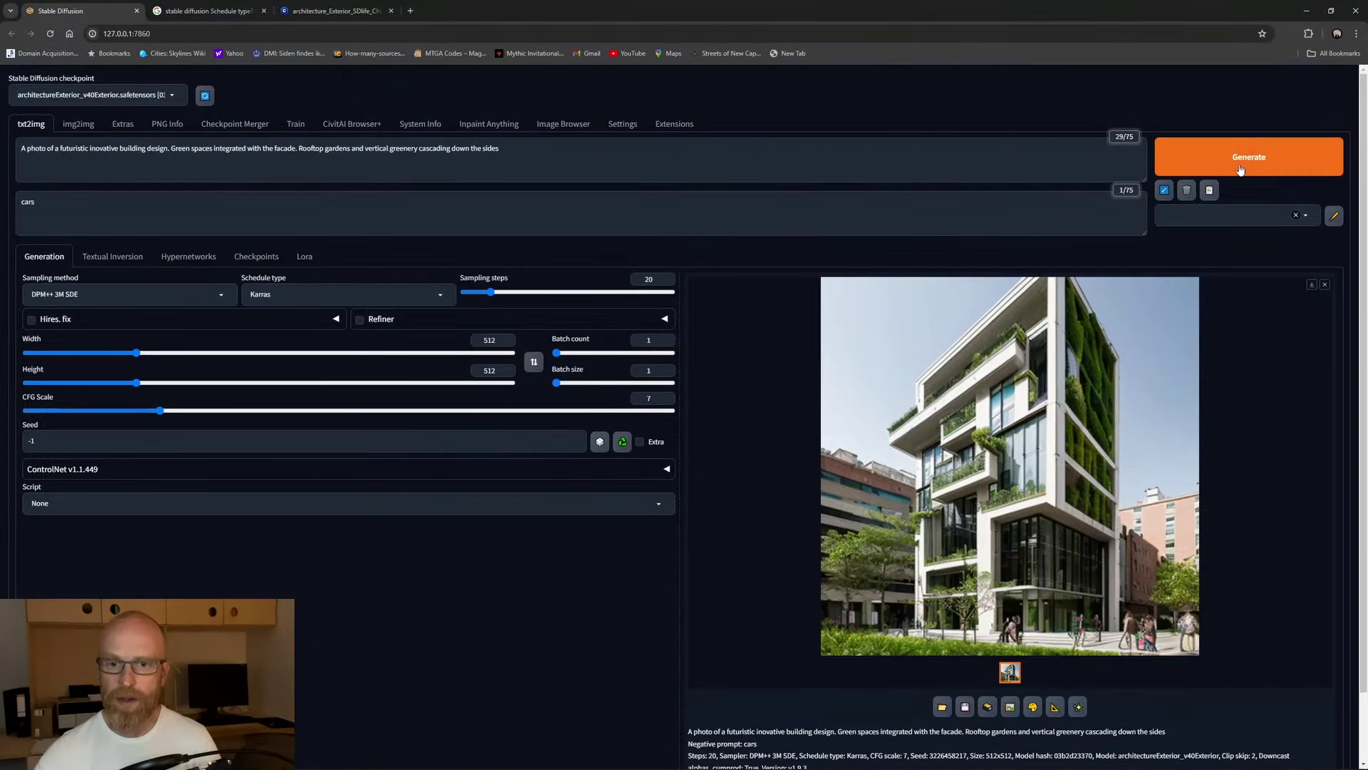
{"action": "left_click", "coordinate": [1243, 162]}
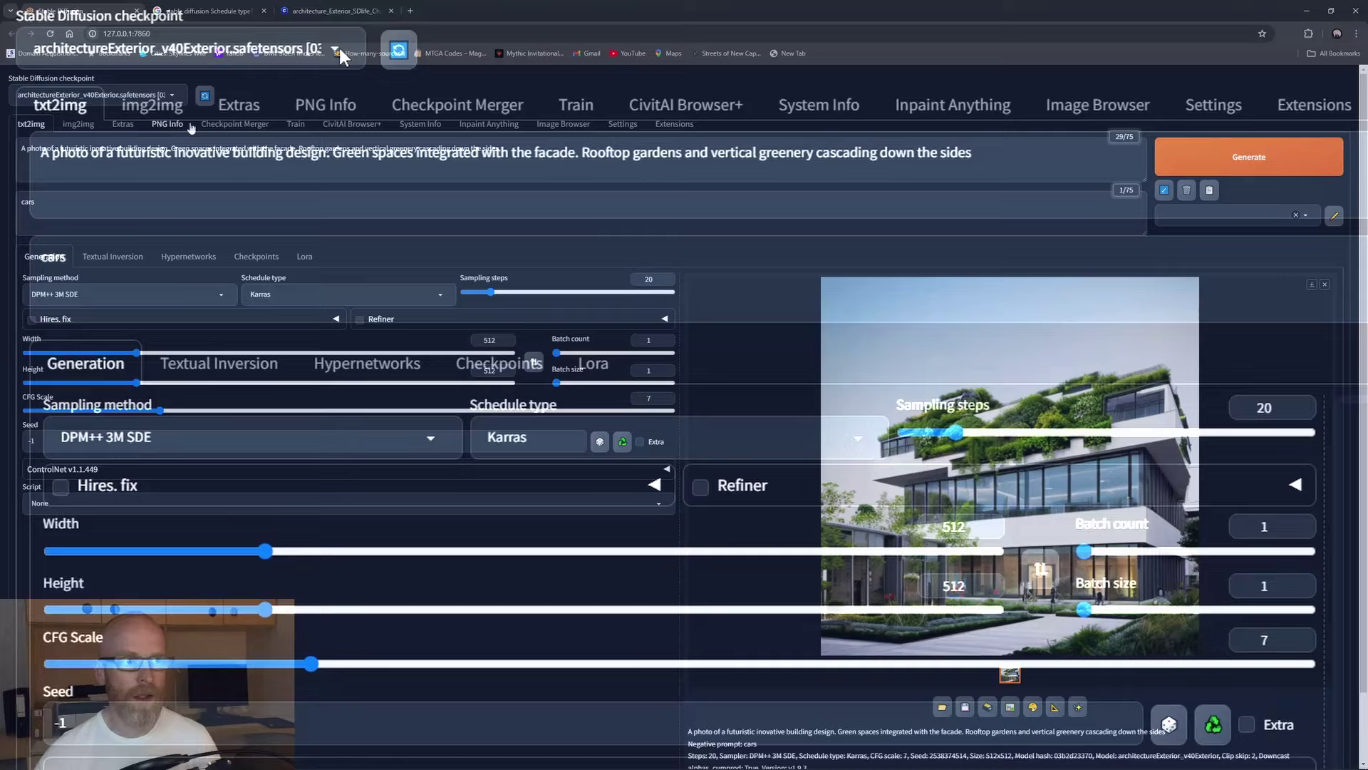
Step: Load the architecturerealmix_v11.safetensors checkpoint and view the ArchitectureRealMix model page from the architecture search results on Civitai
{"action": "left_click", "coordinate": [171, 95]}
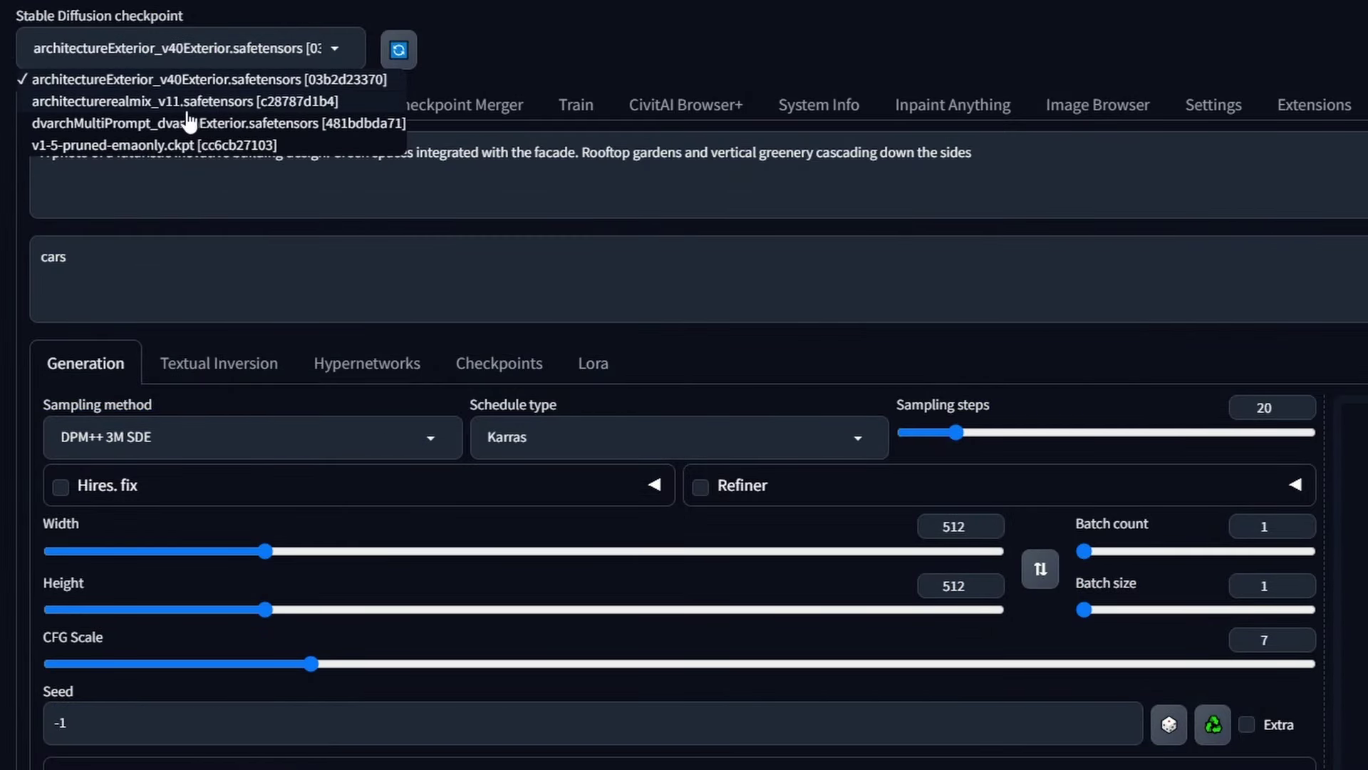
{"action": "left_click", "coordinate": [208, 106]}
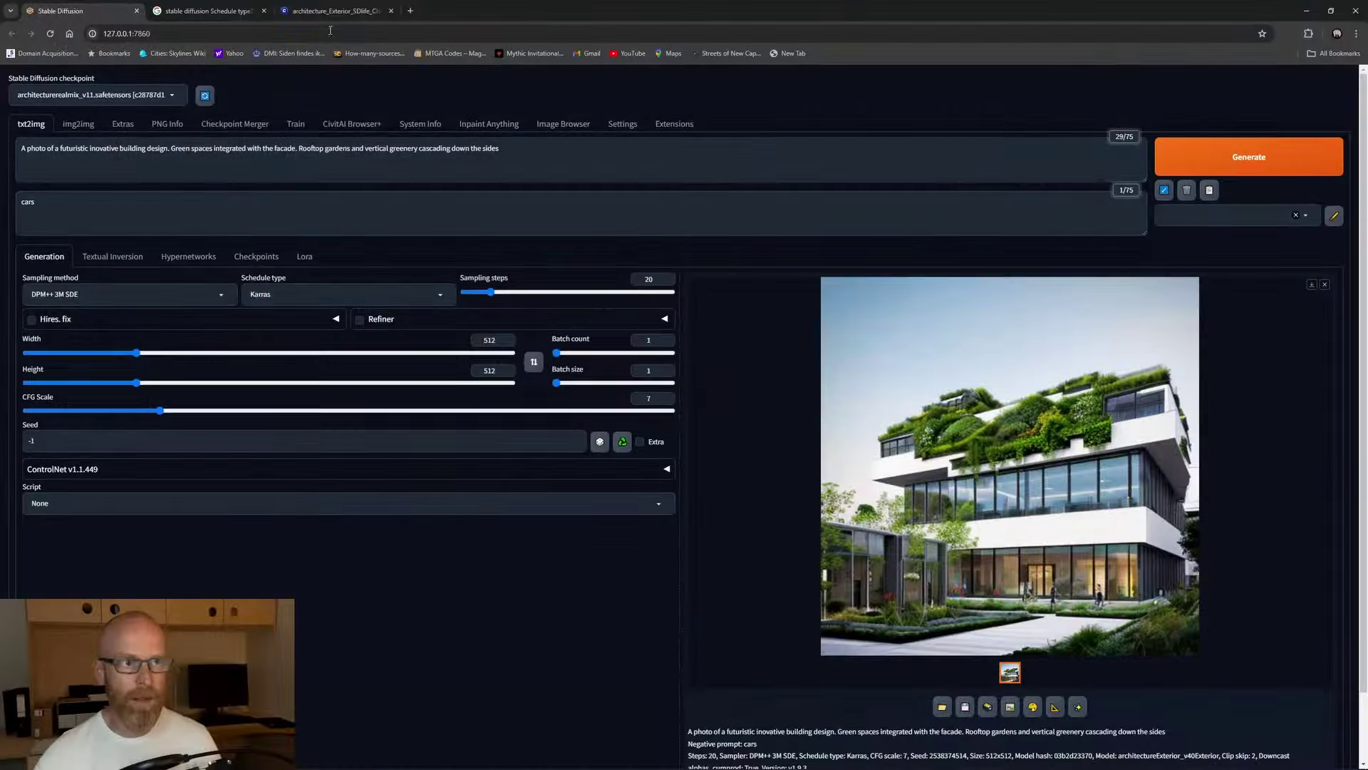
{"action": "left_click", "coordinate": [335, 10]}
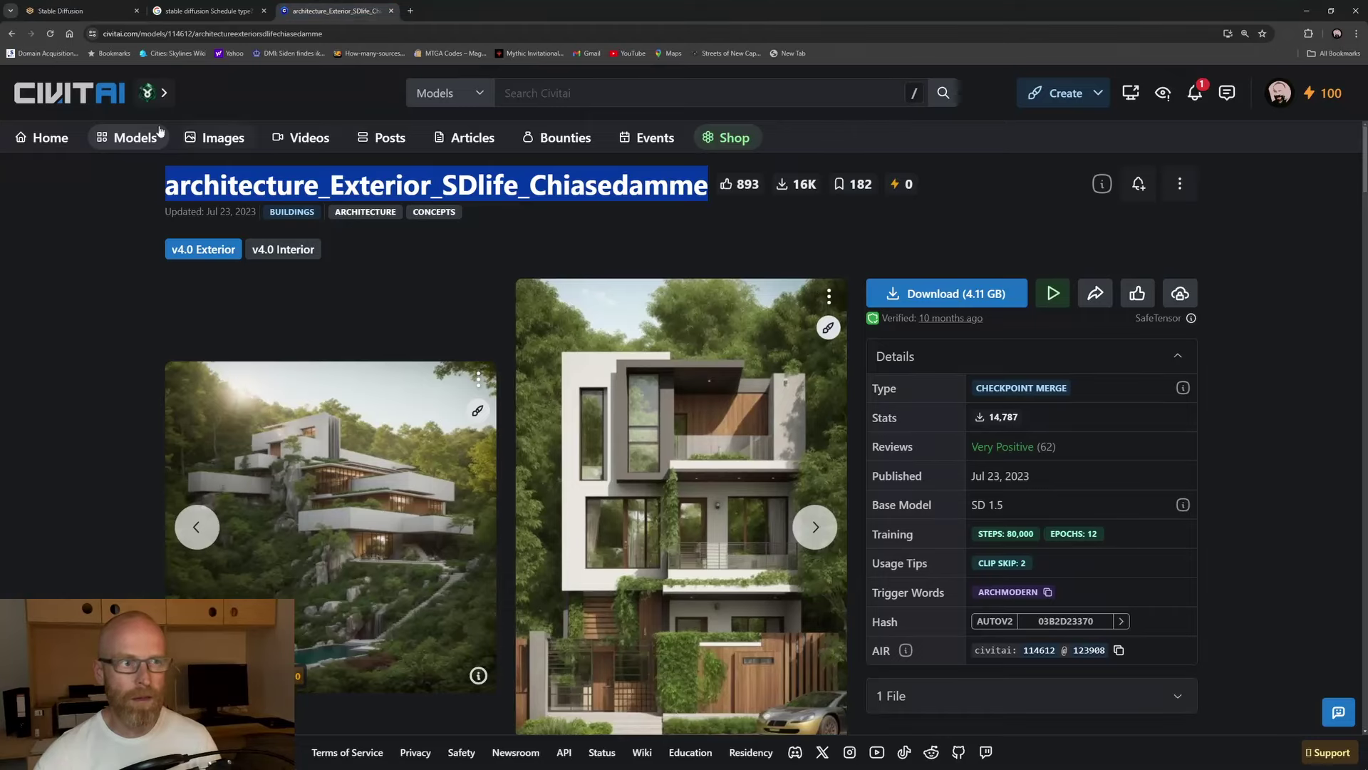
{"action": "left_click", "coordinate": [12, 33]}
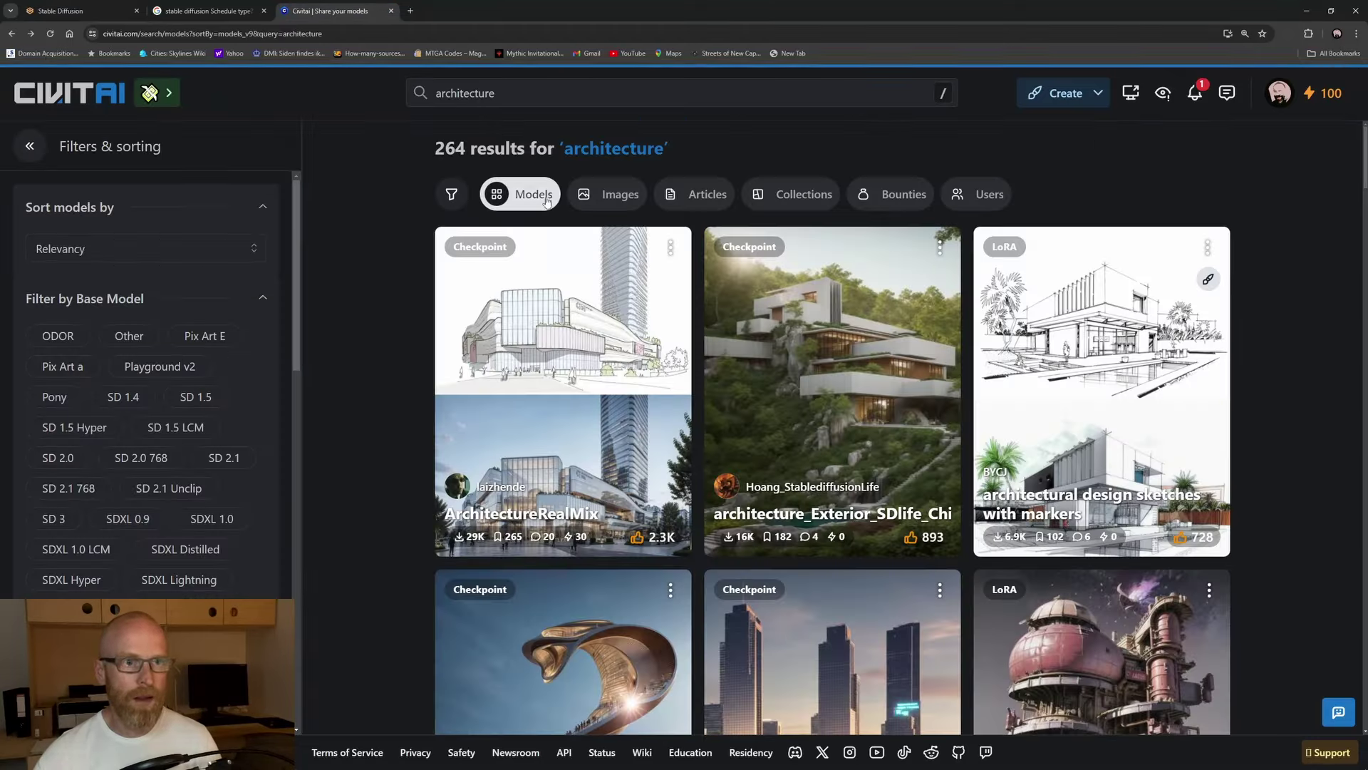
{"action": "left_click", "coordinate": [615, 382]}
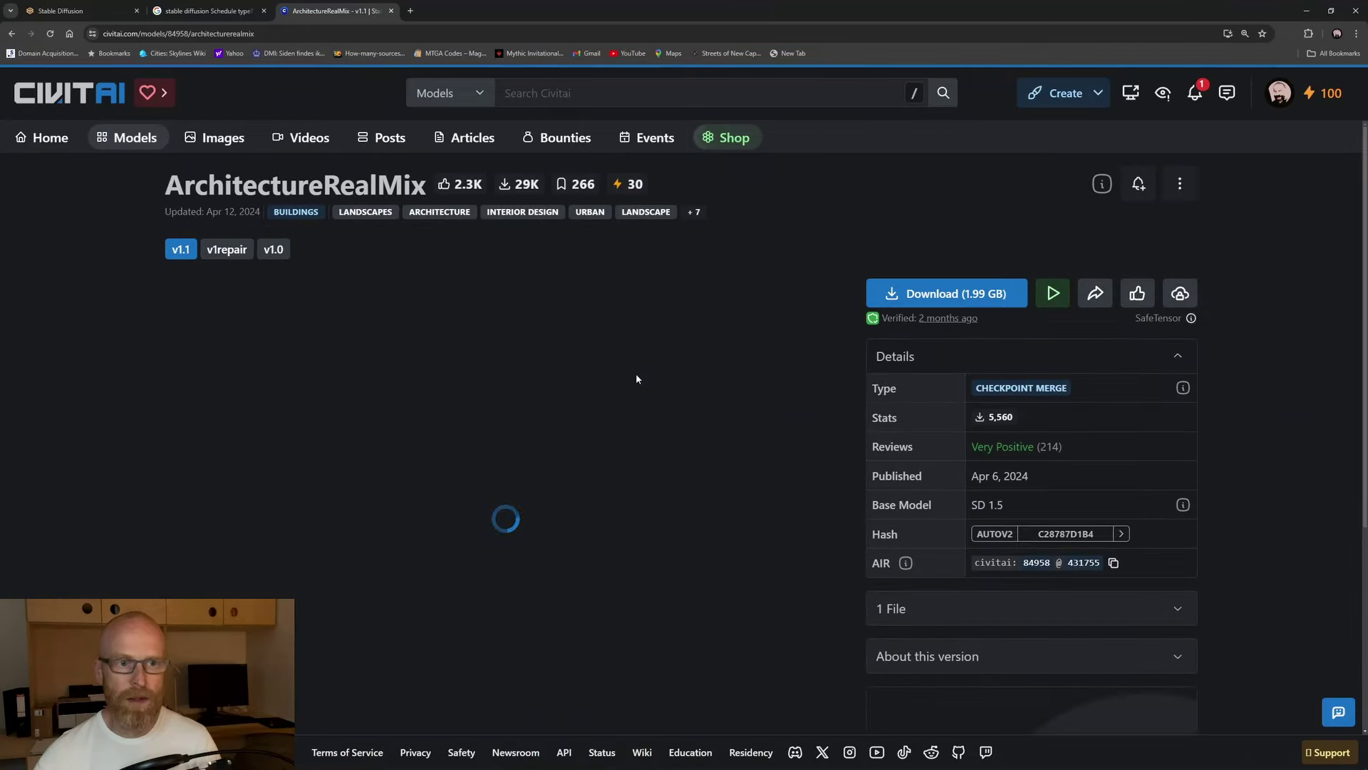
{"action": "left_click_drag", "start_coordinate": [166, 184], "coordinate": [426, 187]}
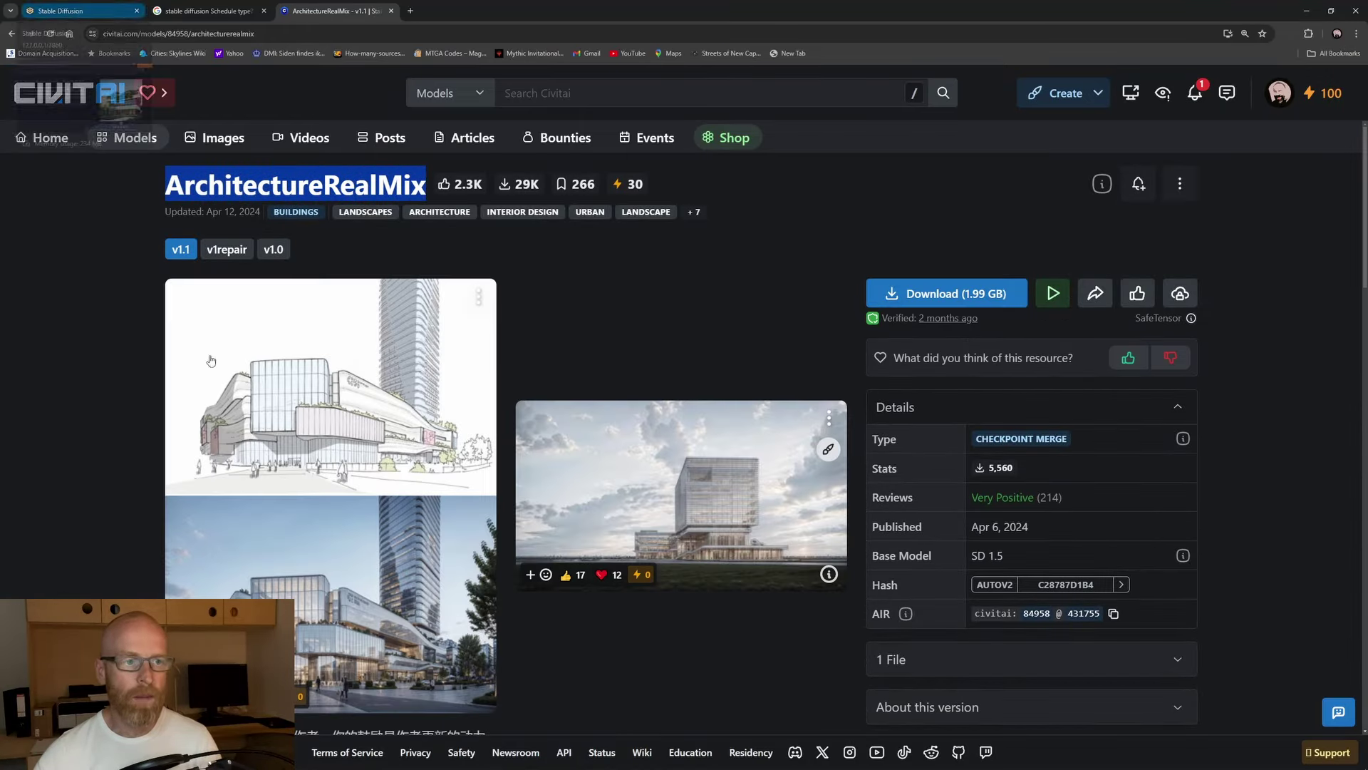
Step: Return to the Stable Diffusion web UI, generate the building image with the architecturerealmix_v11 checkpoint and view it enlarged
{"action": "left_click", "coordinate": [57, 11]}
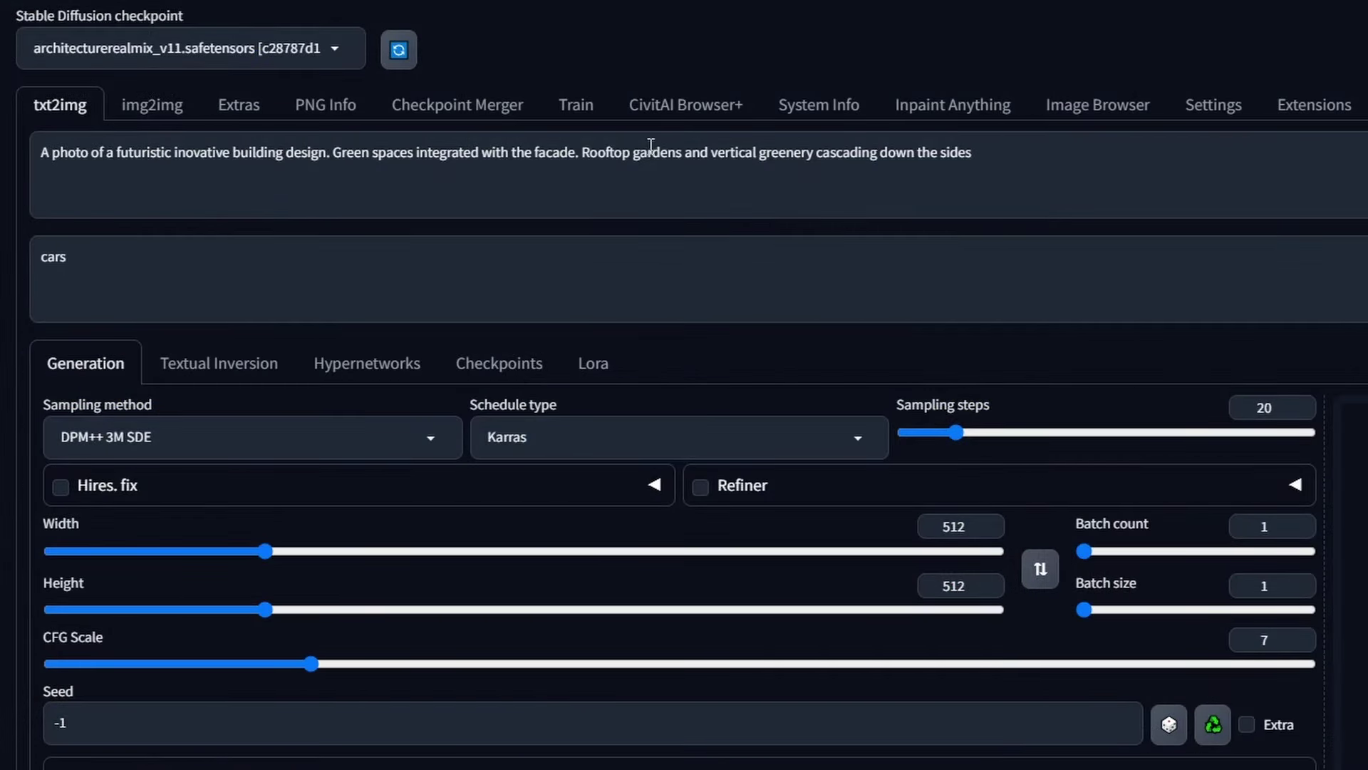
{"action": "double_click", "coordinate": [85, 261]}
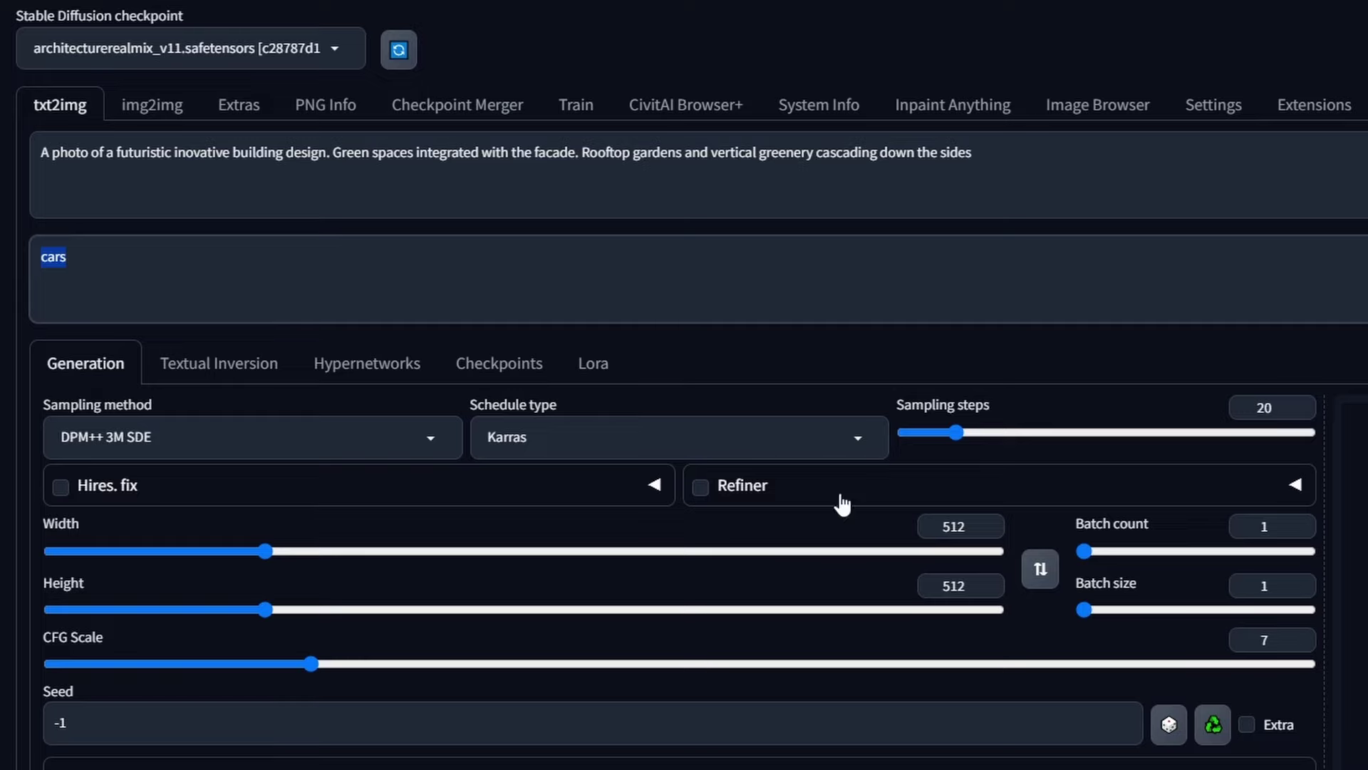
{"action": "double_click", "coordinate": [966, 527]}
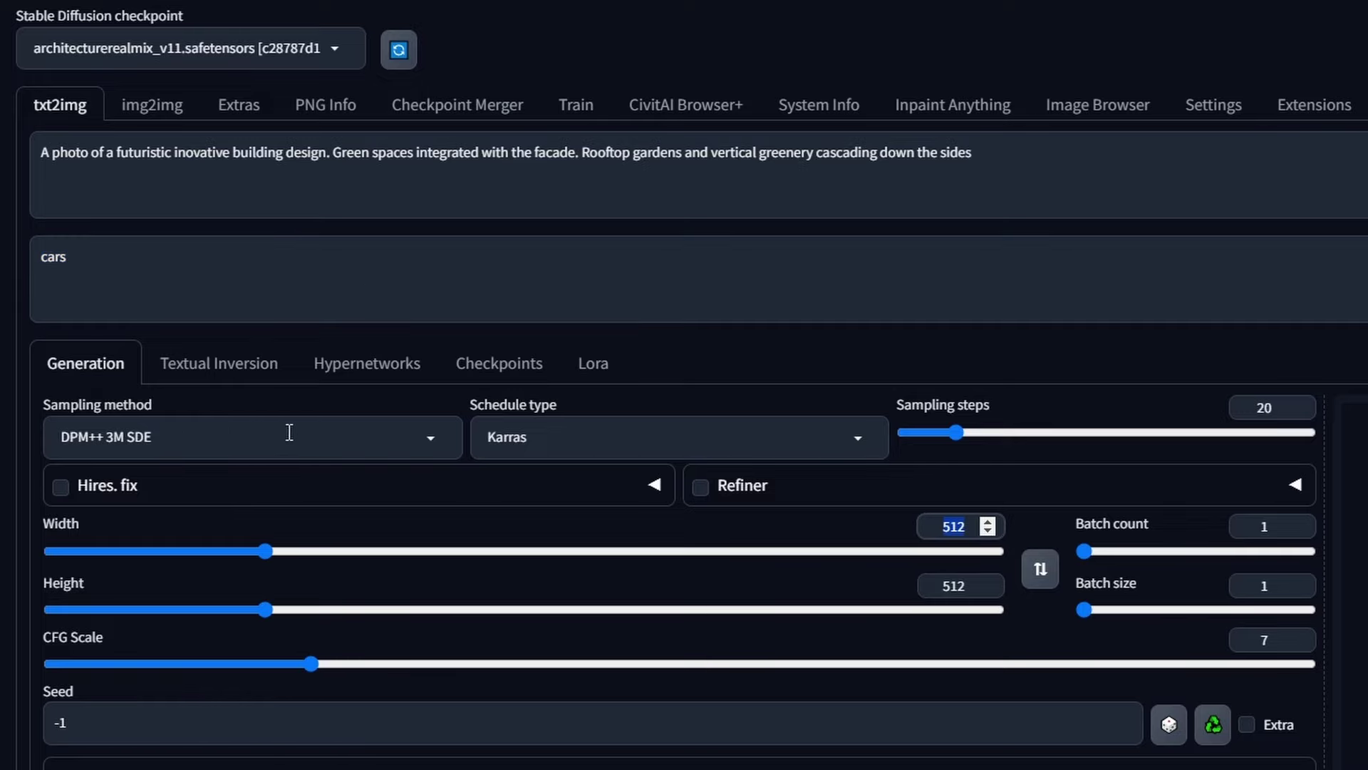
{"action": "left_click", "coordinate": [1161, 170]}
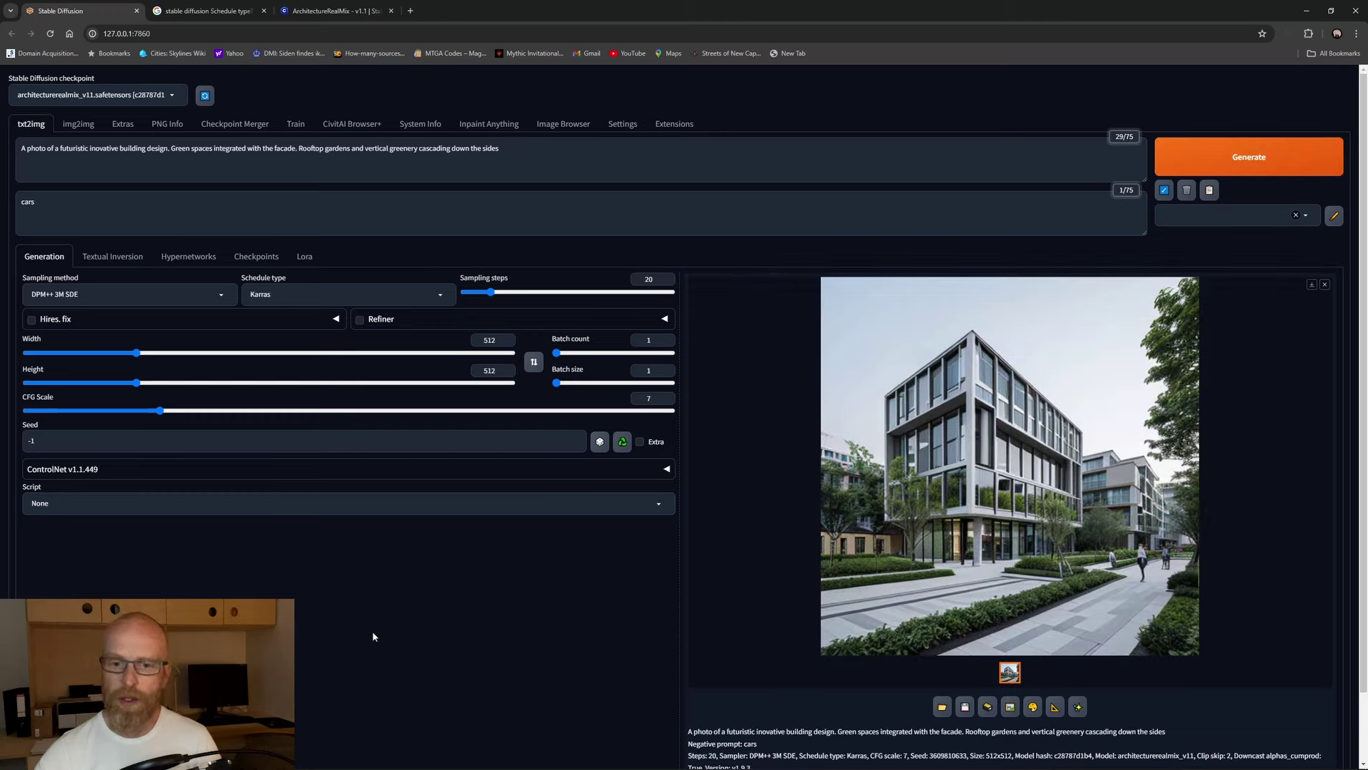
{"action": "left_click", "coordinate": [820, 540]}
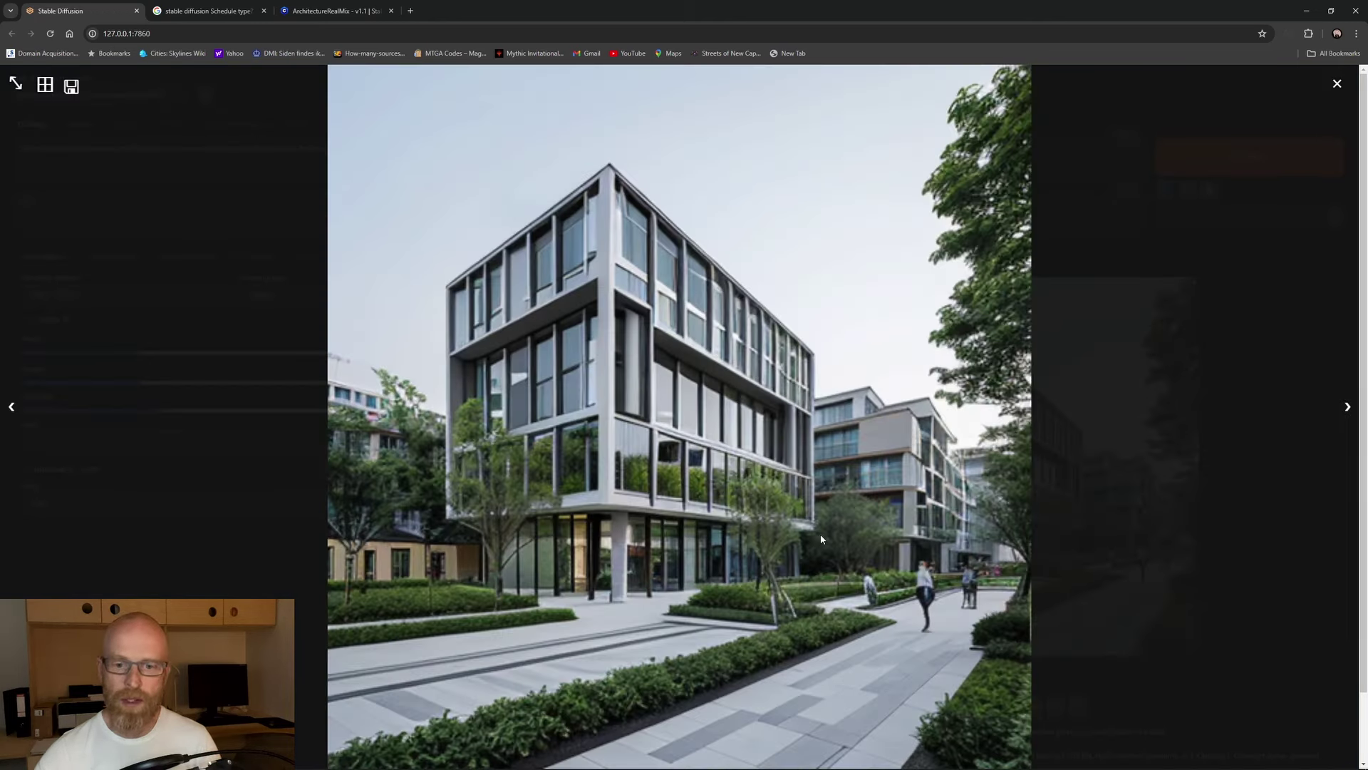
{"action": "left_click", "coordinate": [1337, 83]}
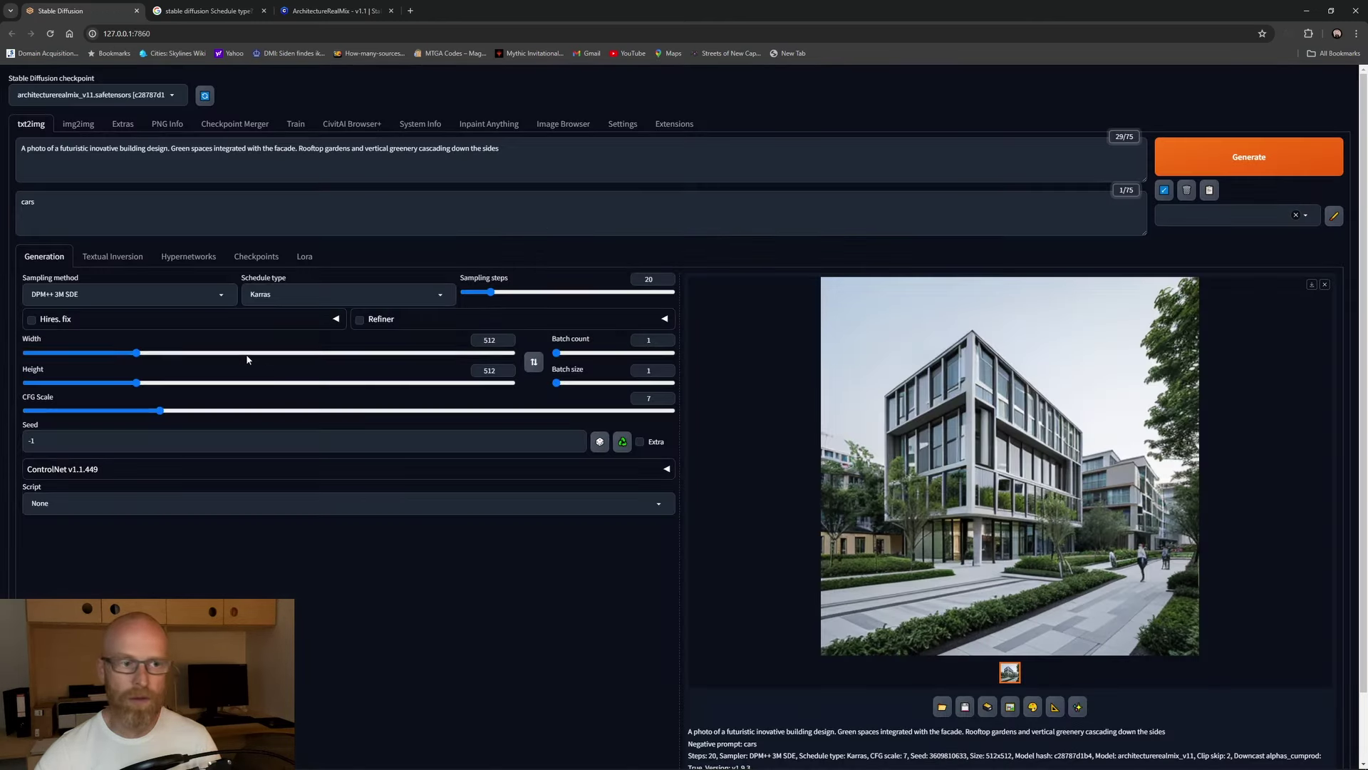
Step: Set the image width and height to 1024 and generate the building image
{"action": "key", "text": "BackSpace"}
{"action": "key", "text": "BackSpace"}
{"action": "key", "text": "BackSpace"}
{"action": "type", "text": "1024"}
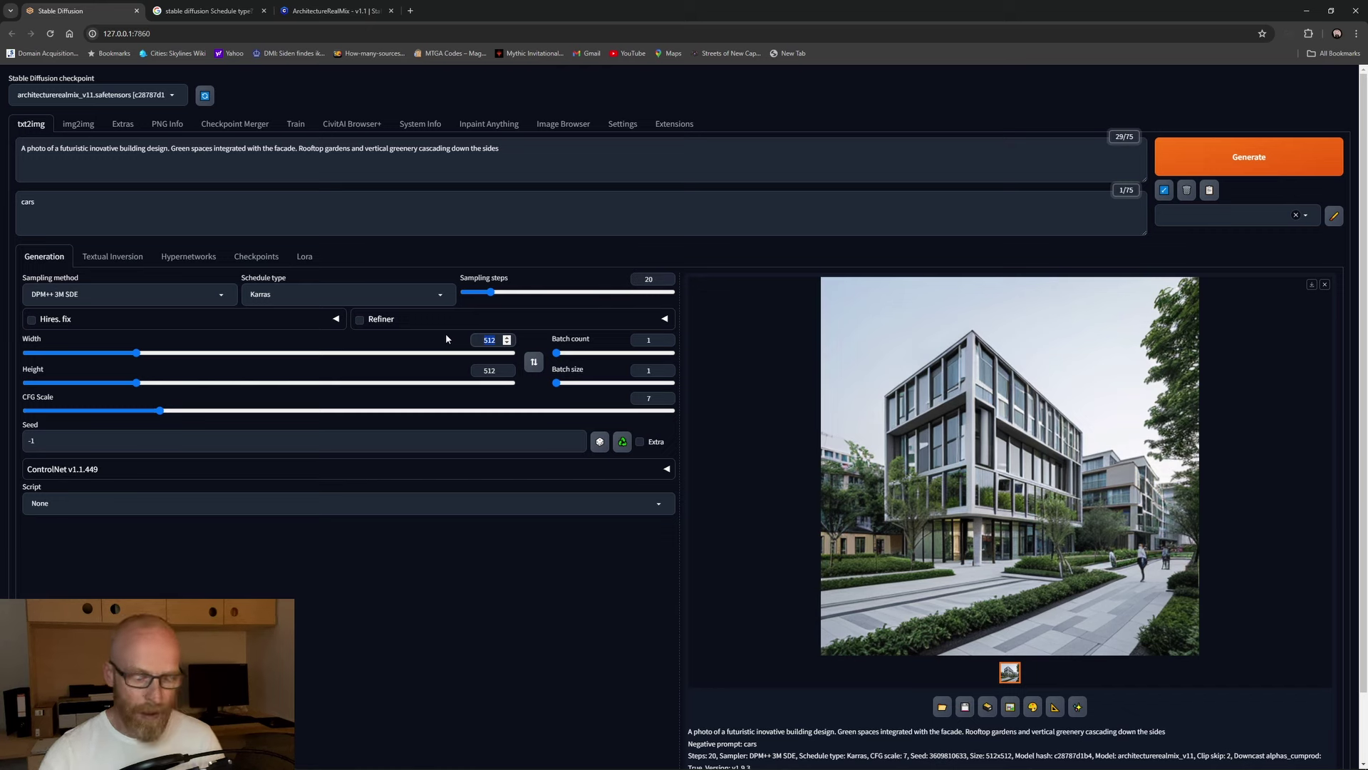
{"action": "key", "text": "Tab"}
{"action": "type", "text": "1024"}
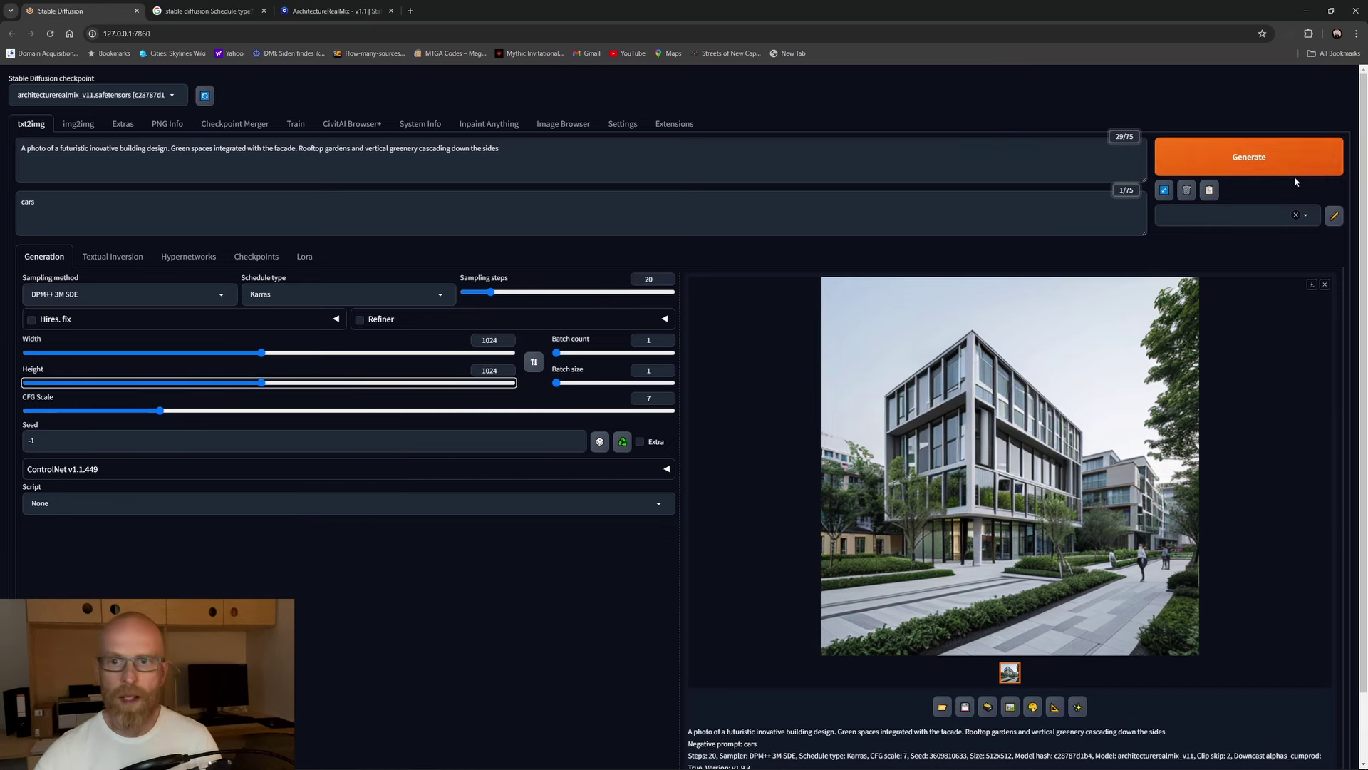
{"action": "left_click", "coordinate": [1249, 165]}
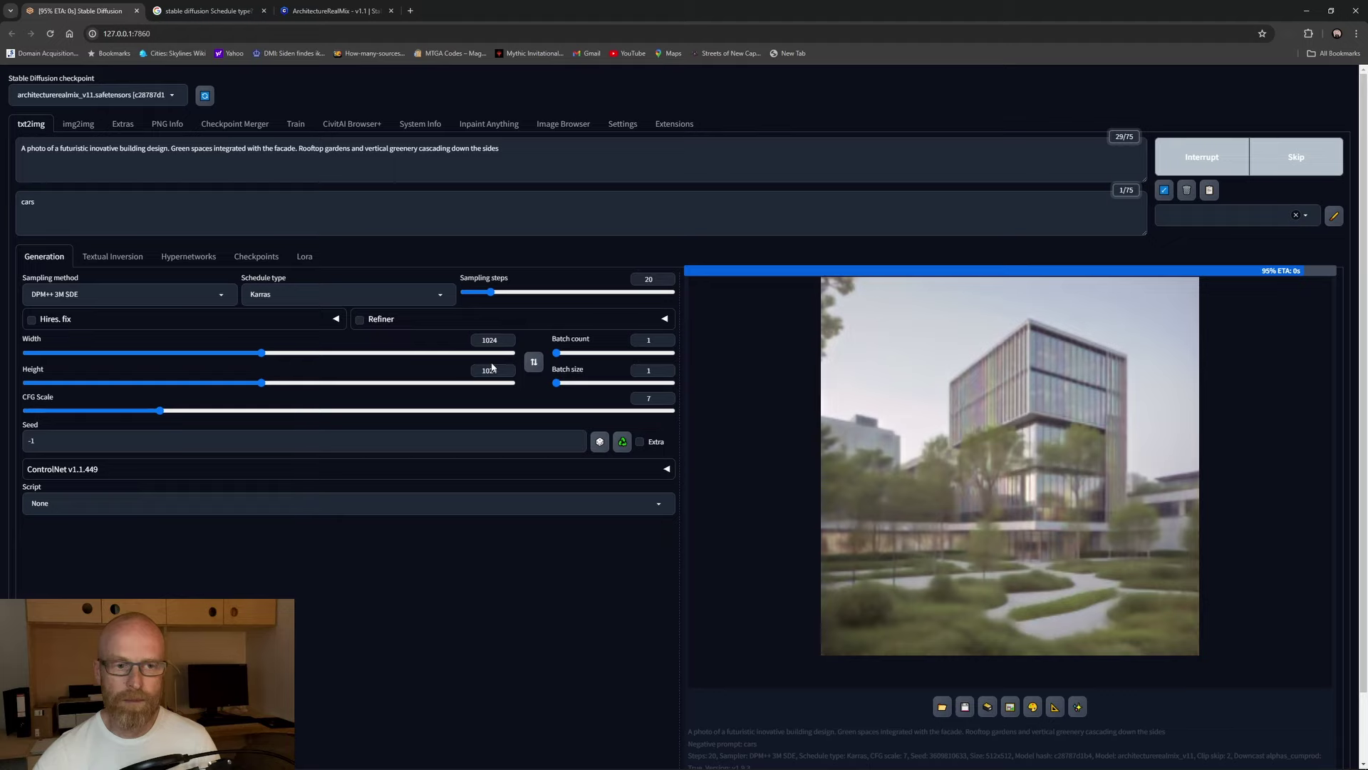
Step: Examine the generated 1024x1024 building image in the enlarged view, and close it
{"action": "double_click", "coordinate": [490, 340]}
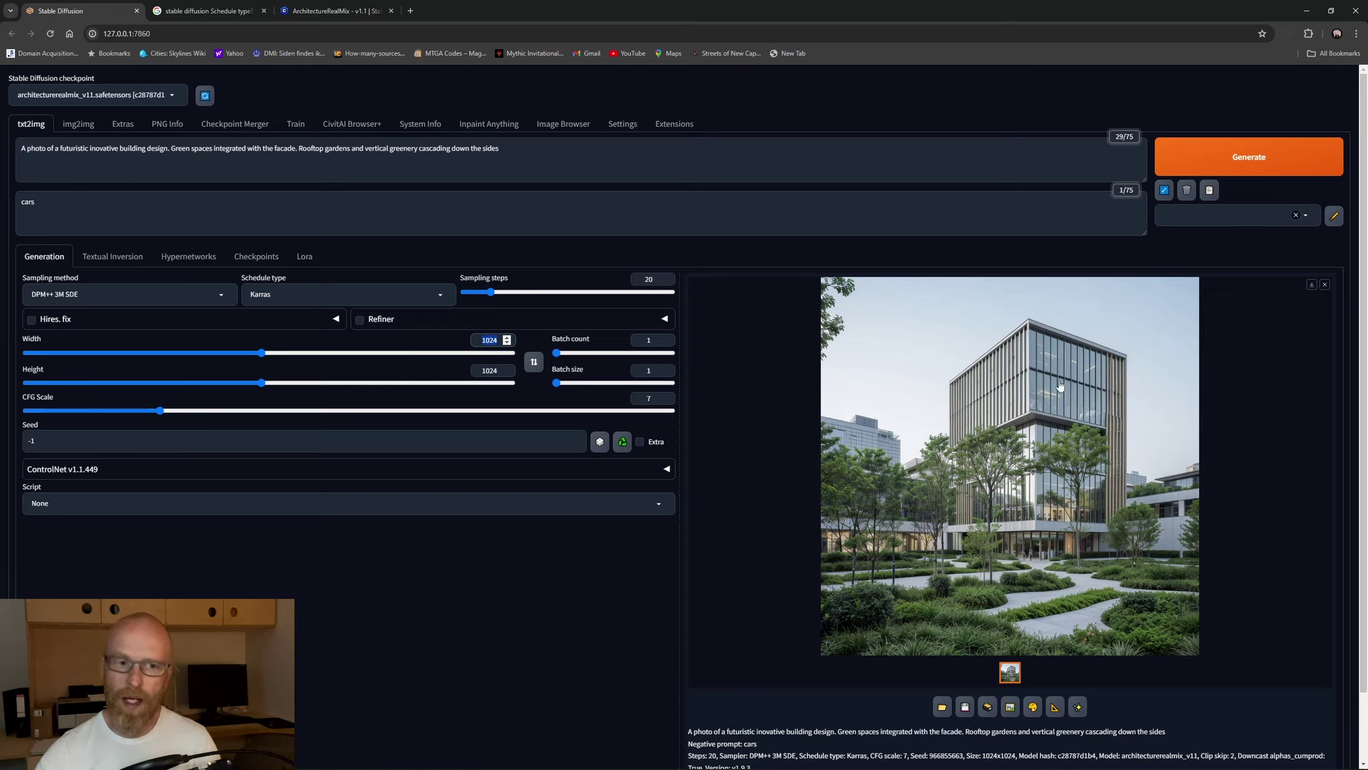
{"action": "left_click", "coordinate": [955, 441]}
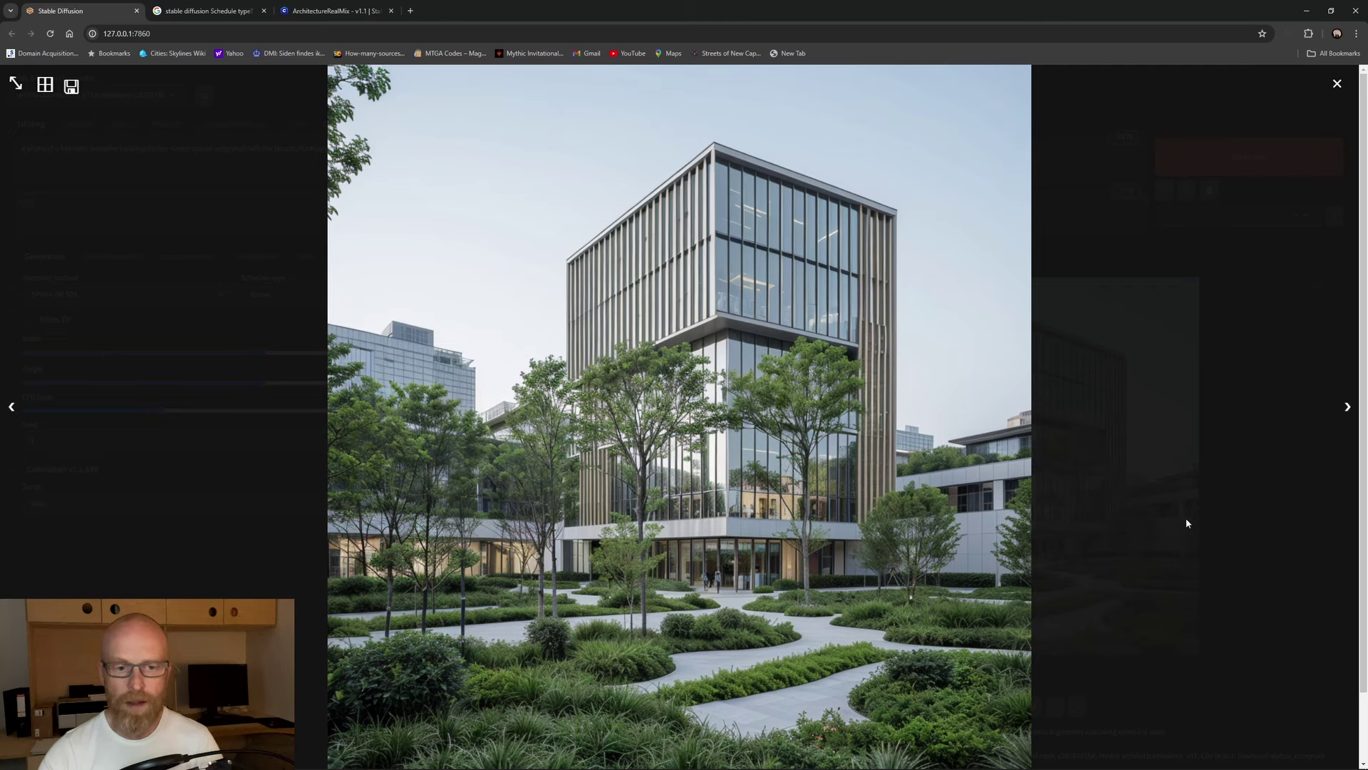
{"action": "left_click", "coordinate": [1298, 122]}
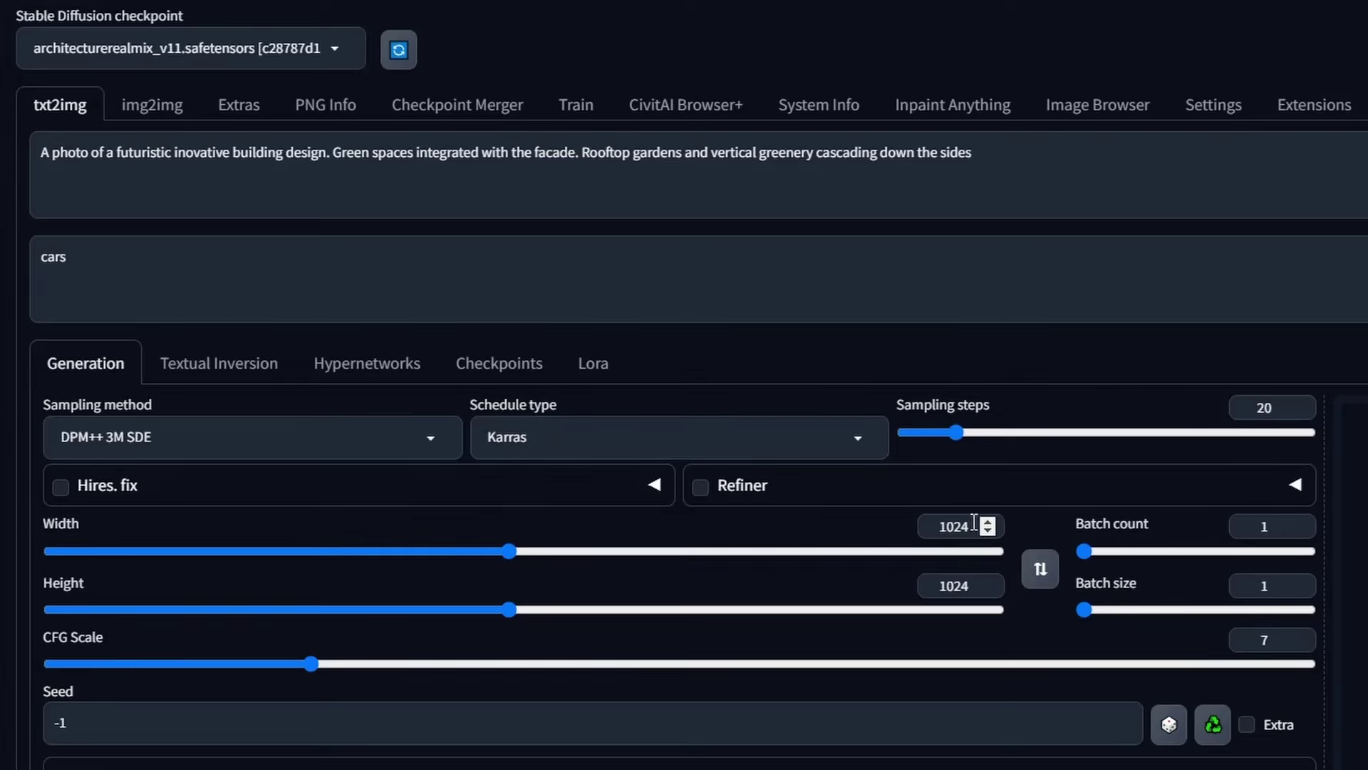
Step: Reset both the width and height of the generated image to 512
{"action": "double_click", "coordinate": [962, 527]}
{"action": "type", "text": "512"}
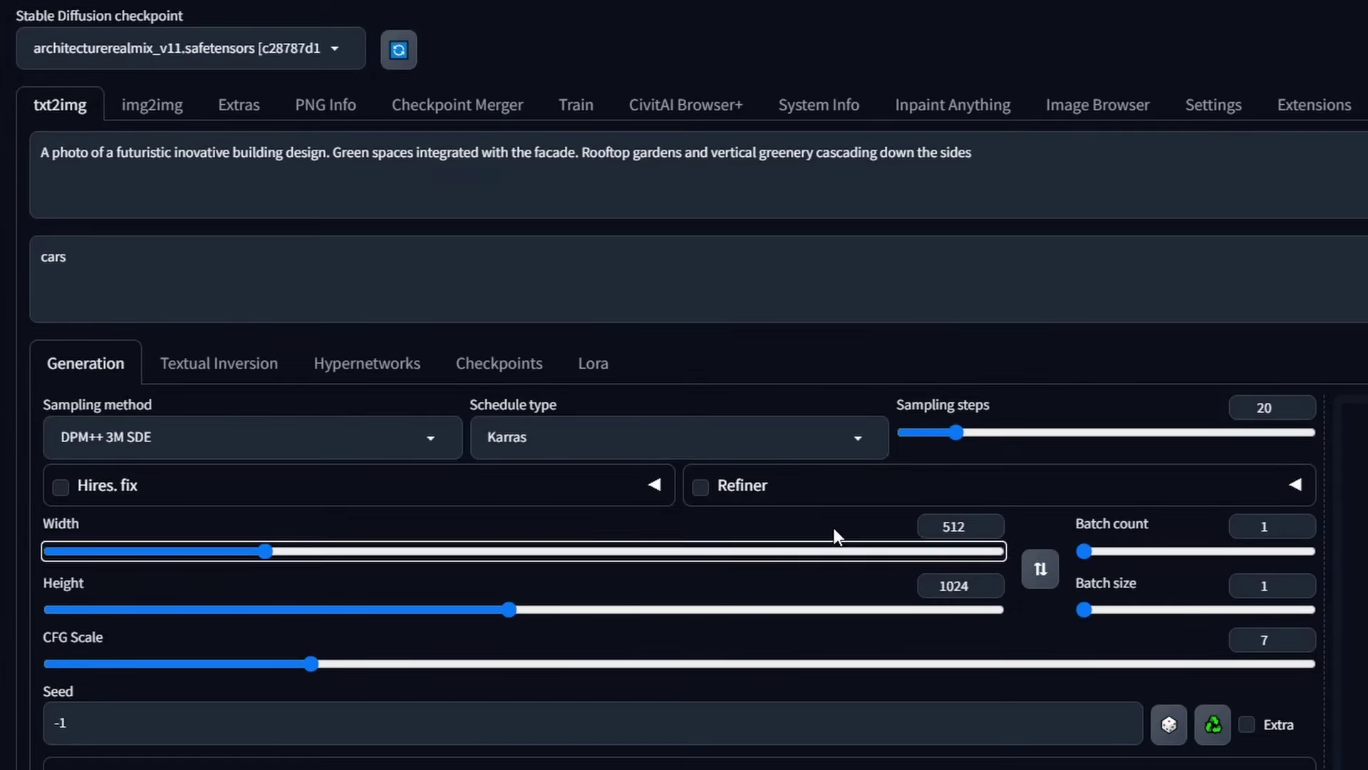
{"action": "key", "text": "Tab"}
{"action": "type", "text": "512"}
{"action": "key", "text": "Tab"}
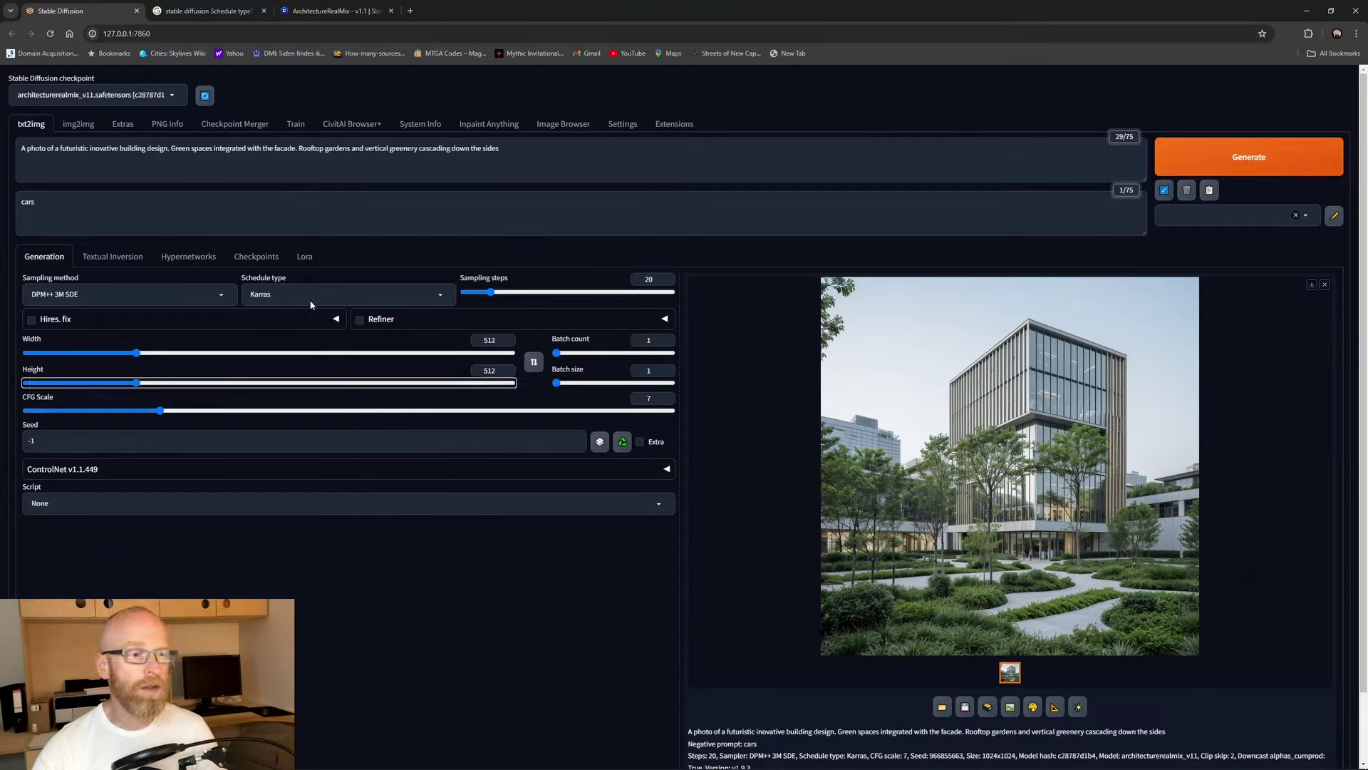
Step: Set the batch count to 4 for the 512x512 image and generate the building images
{"action": "left_click", "coordinate": [1247, 153]}
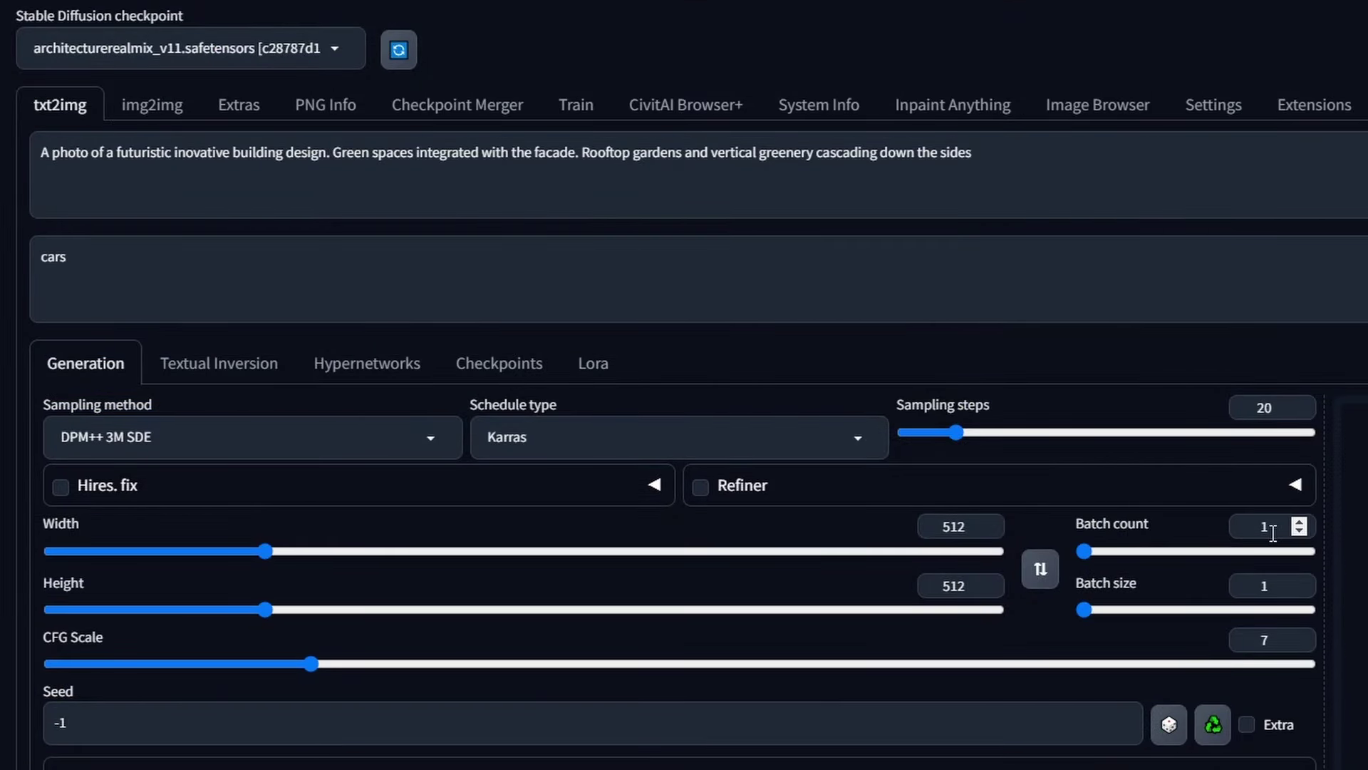
{"action": "left_click", "coordinate": [1298, 522]}
{"action": "left_click", "coordinate": [1299, 523]}
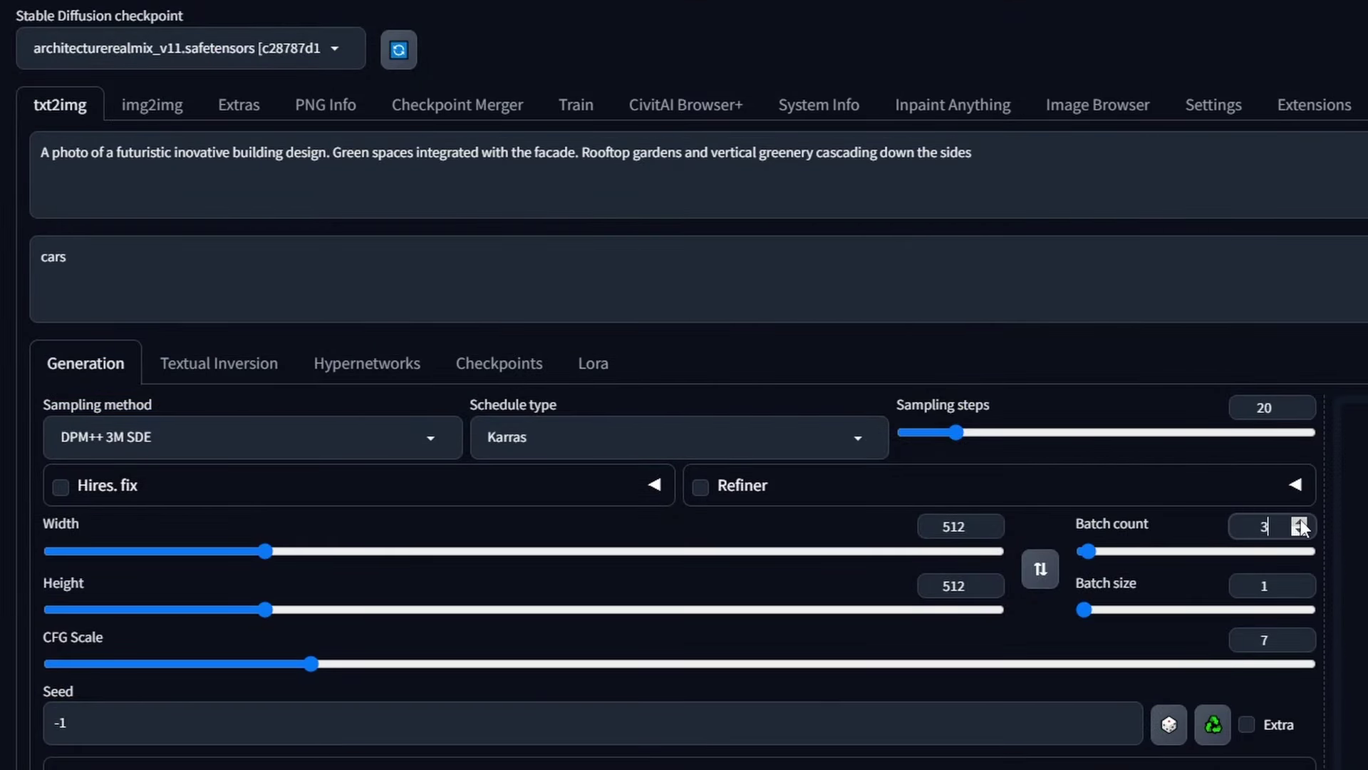
{"action": "left_click", "coordinate": [1301, 520]}
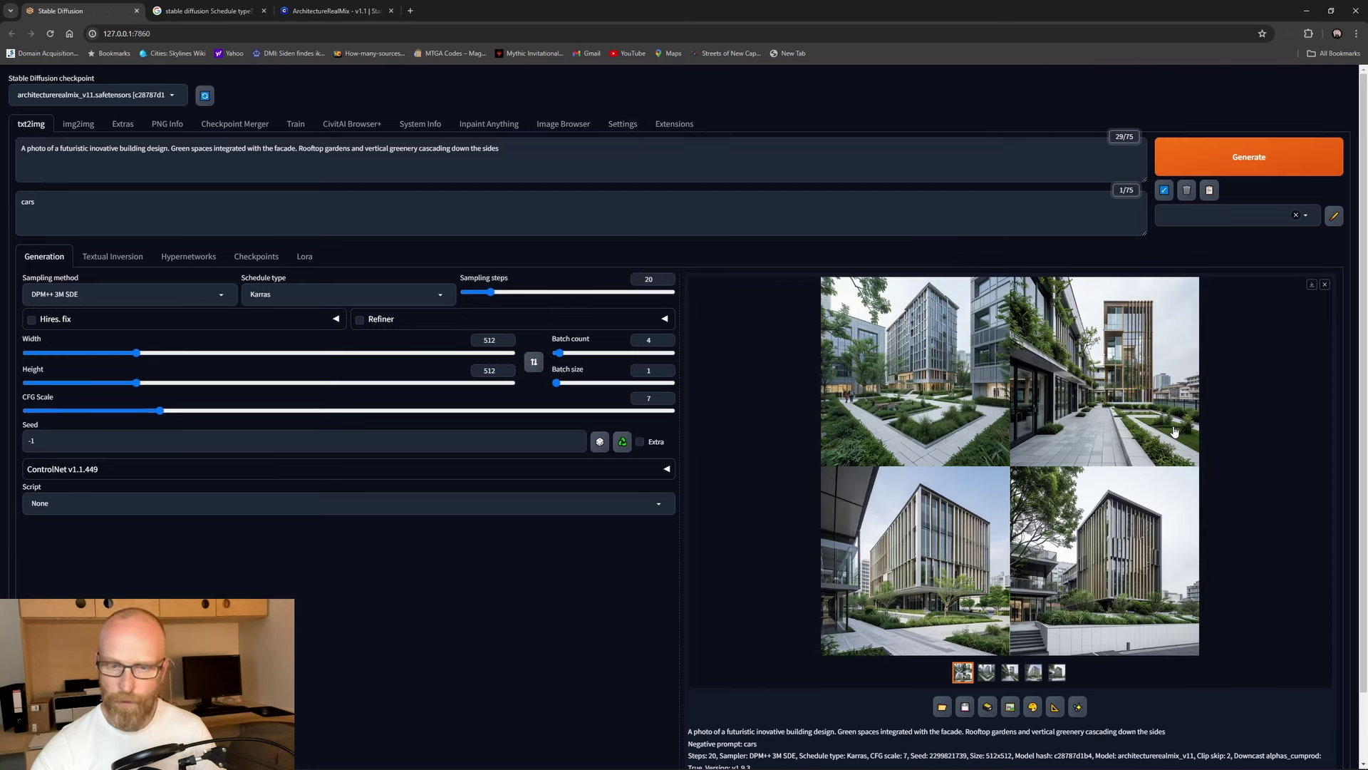
Step: Examine the generated grid and its four individual building images in the enlarged view, and close it
{"action": "left_click", "coordinate": [1005, 461]}
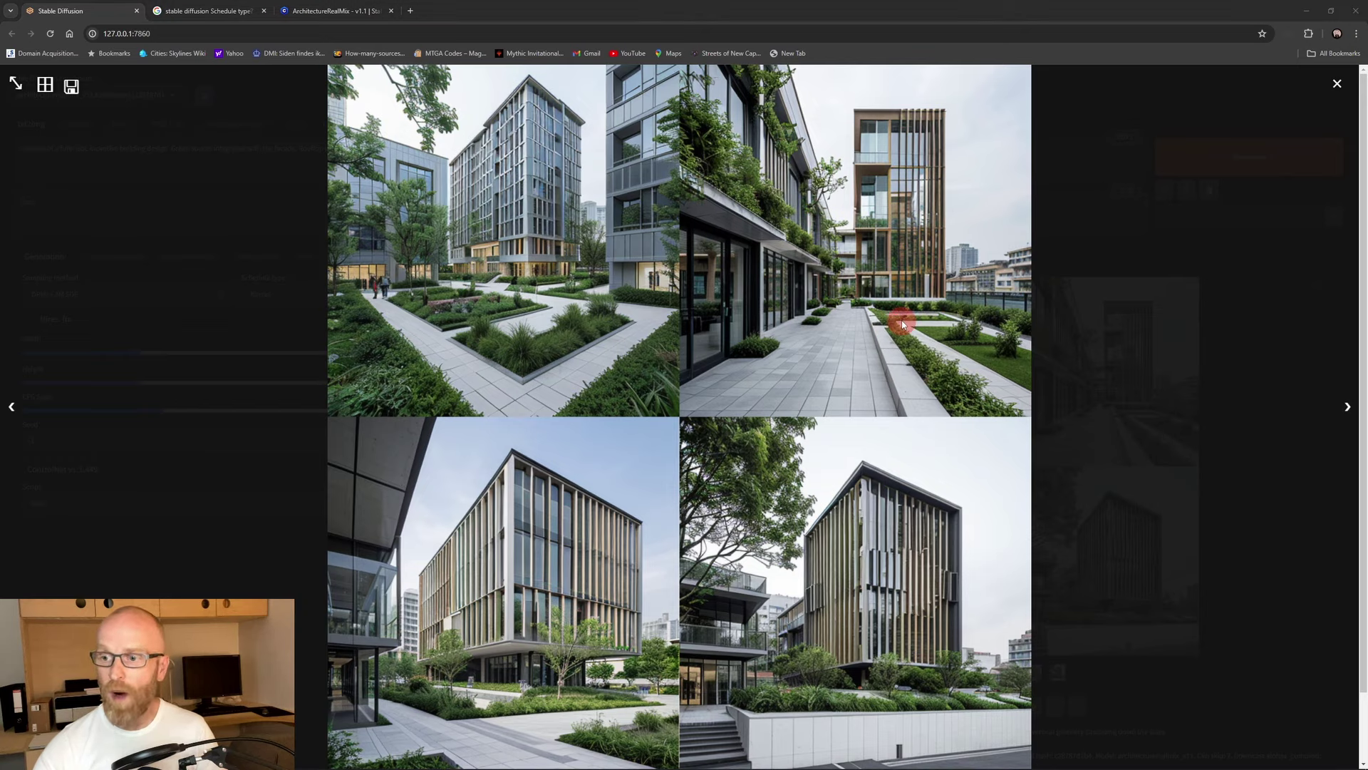
{"action": "left_click", "coordinate": [1347, 404]}
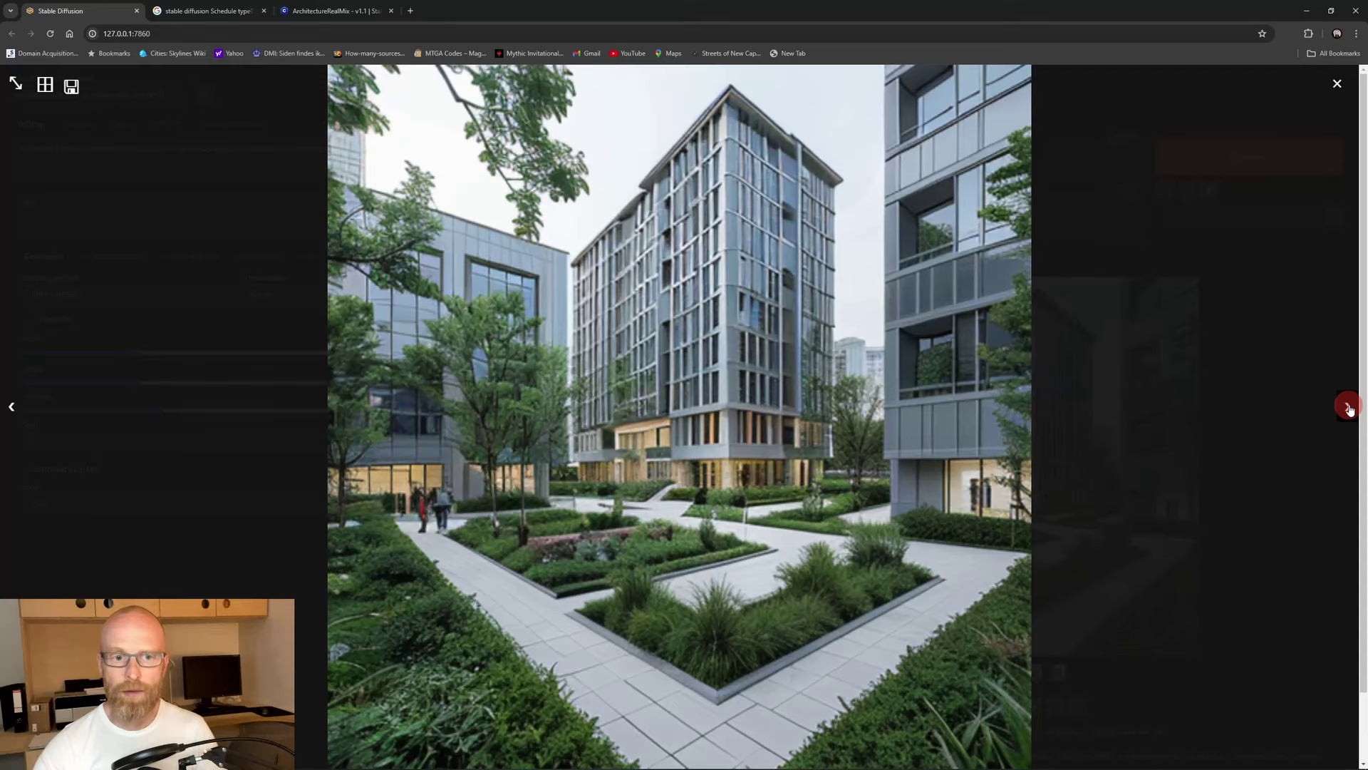
{"action": "left_click", "coordinate": [1347, 406]}
{"action": "left_click", "coordinate": [1348, 407]}
{"action": "left_click", "coordinate": [1348, 407]}
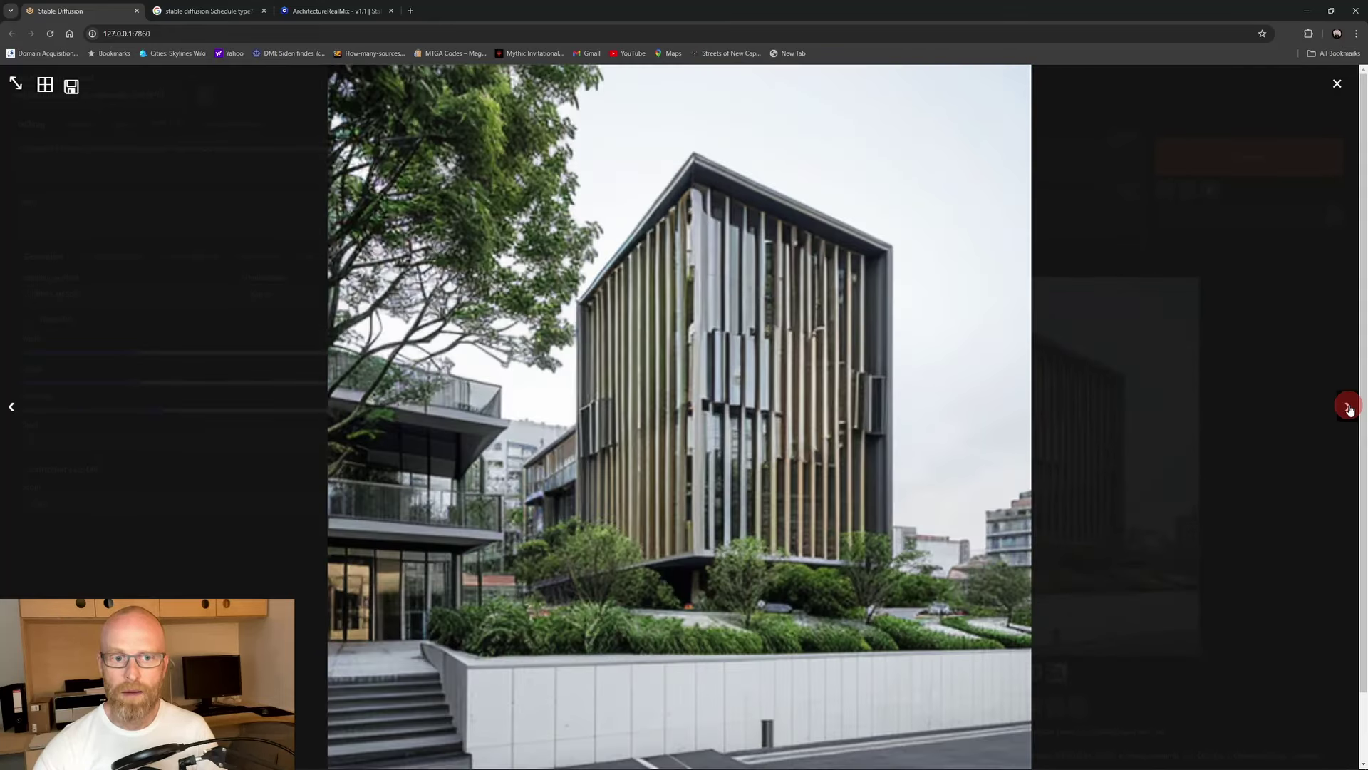
{"action": "left_click", "coordinate": [1347, 406]}
{"action": "left_click", "coordinate": [12, 406]}
{"action": "left_click", "coordinate": [10, 407]}
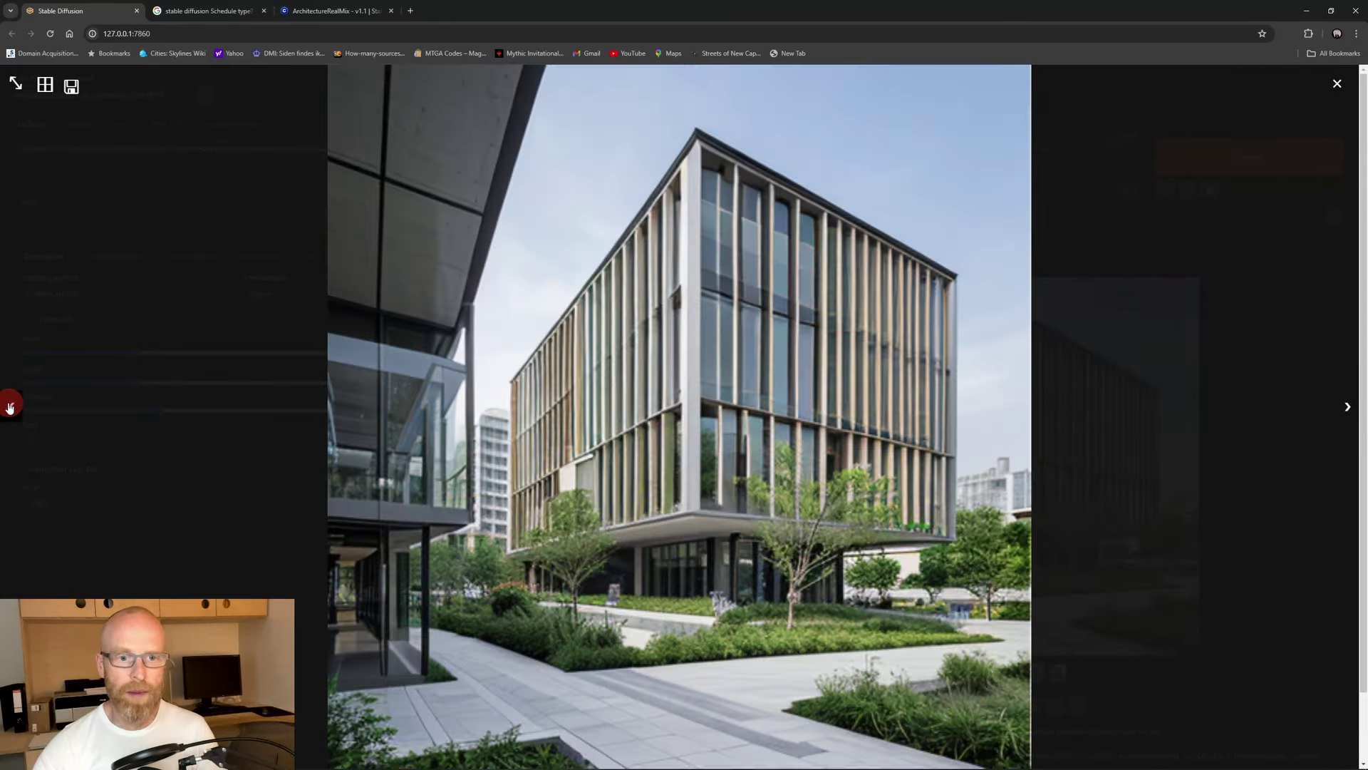
{"action": "left_click", "coordinate": [10, 407]}
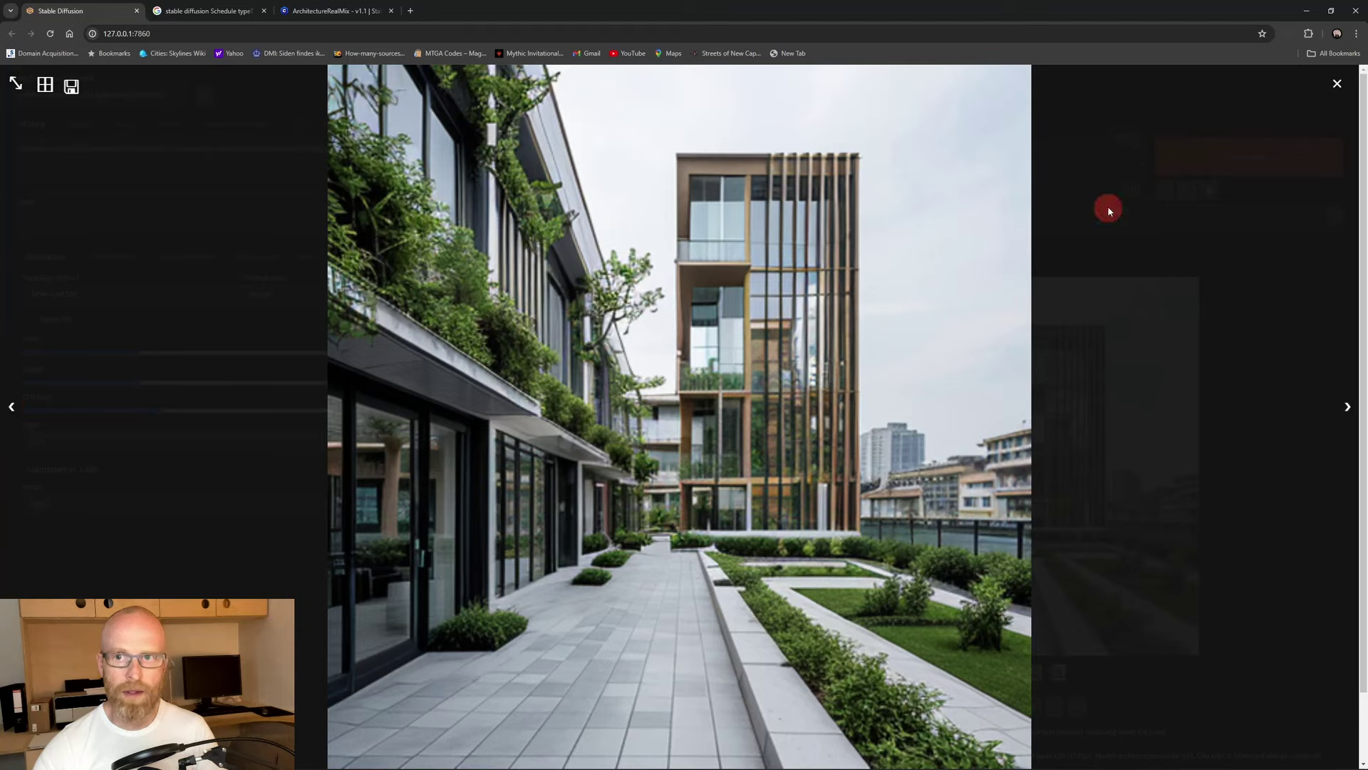
{"action": "left_click", "coordinate": [1336, 83]}
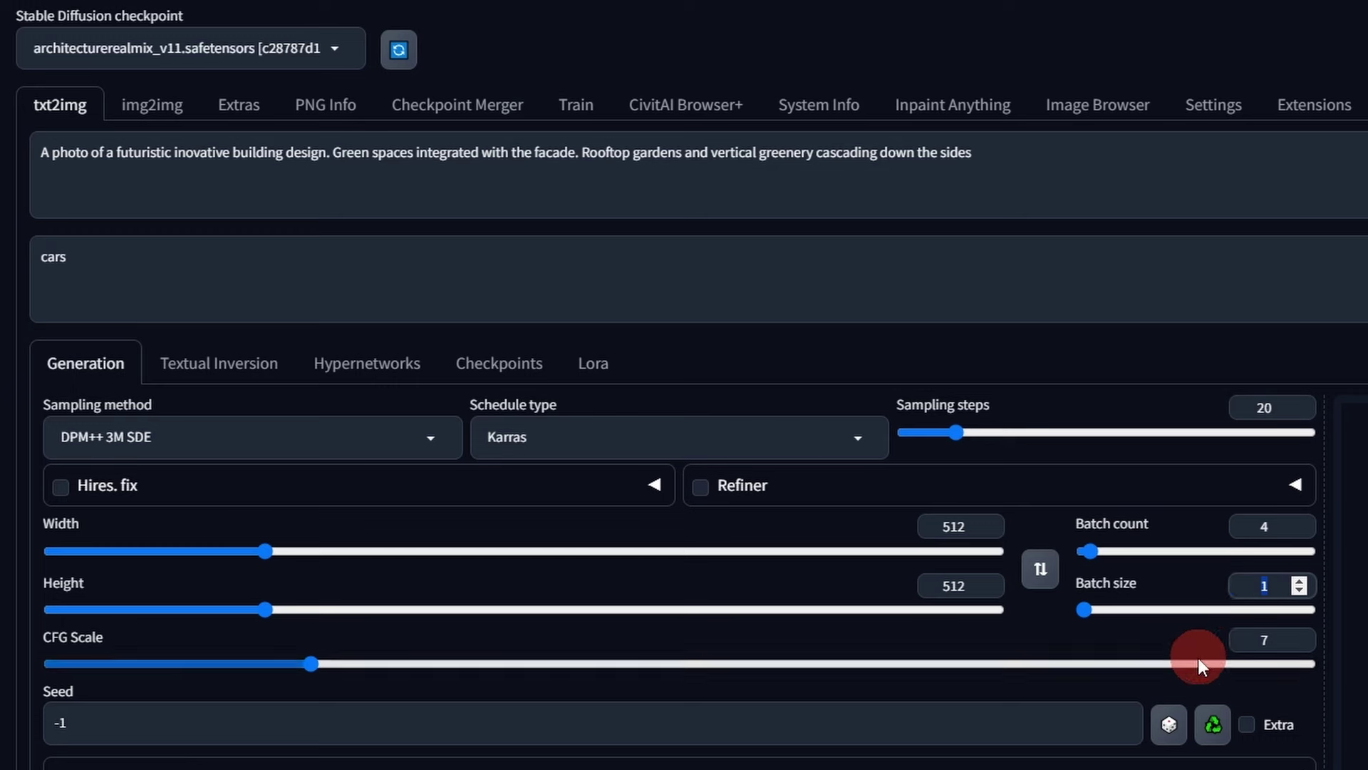
{"action": "double_click", "coordinate": [1241, 584]}
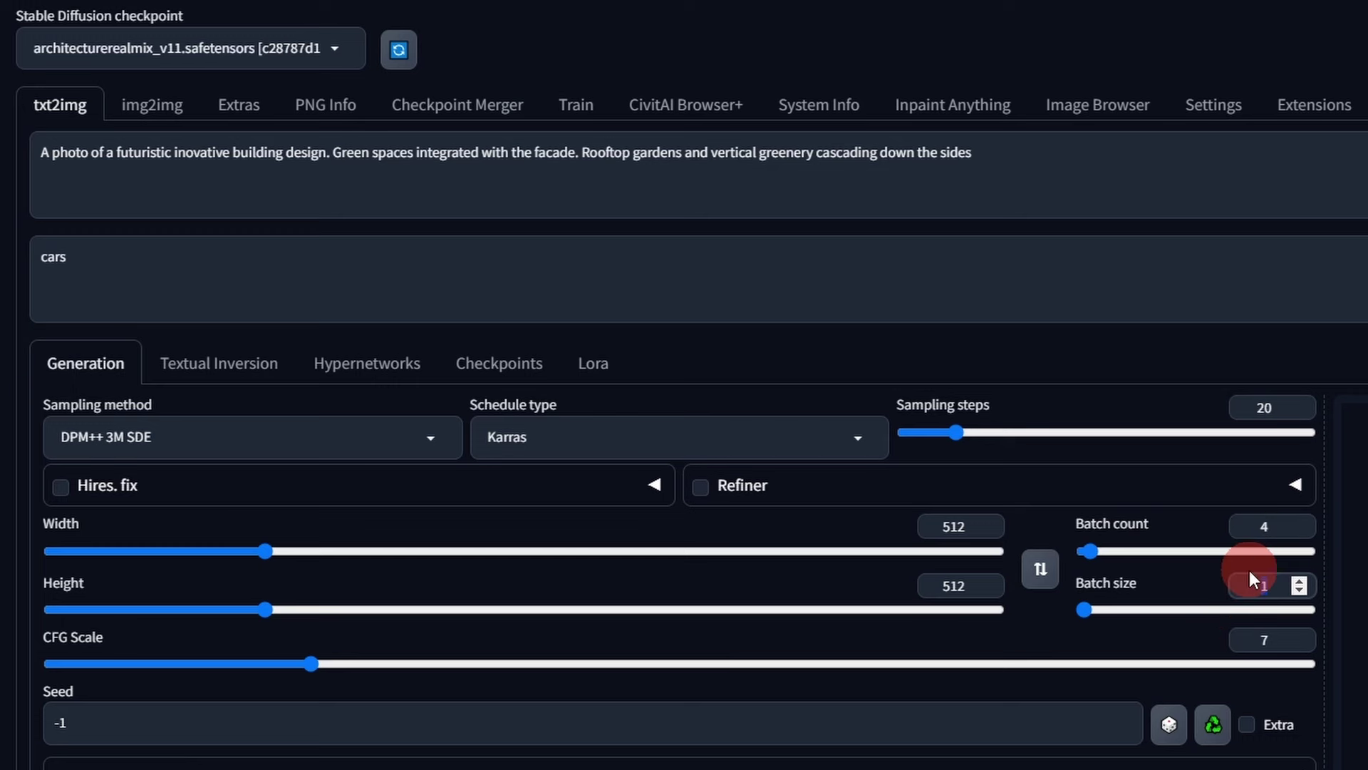
{"action": "double_click", "coordinate": [1129, 524]}
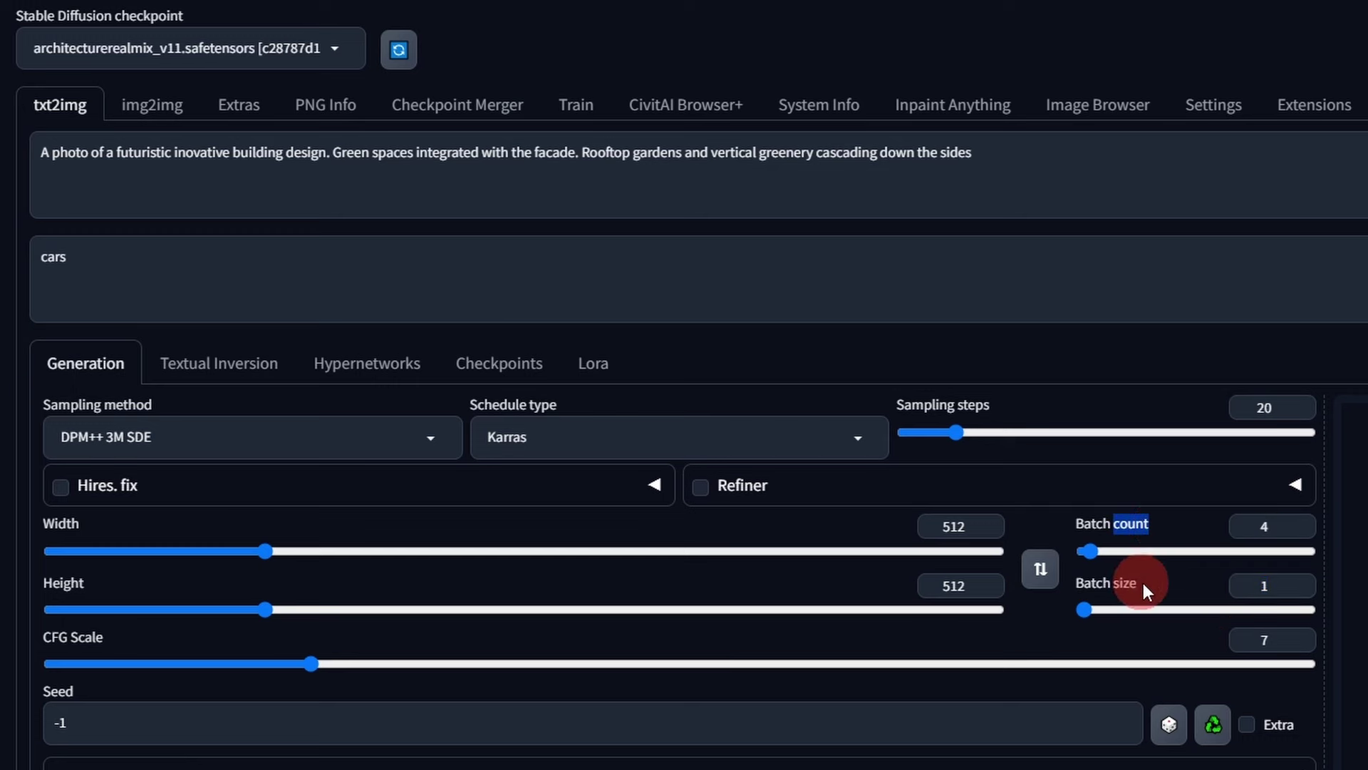
{"action": "left_click", "coordinate": [1264, 591]}
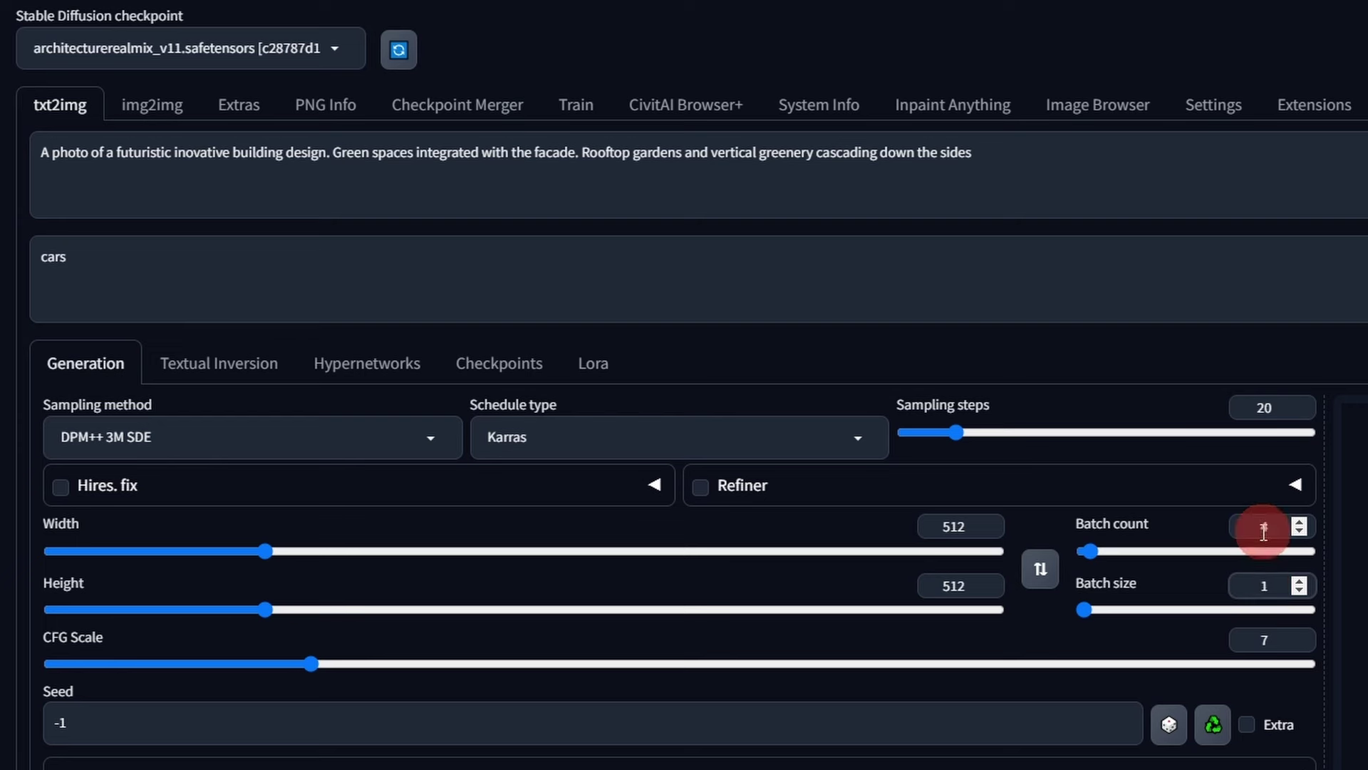
{"action": "left_click_drag", "start_coordinate": [1269, 527], "coordinate": [1123, 524]}
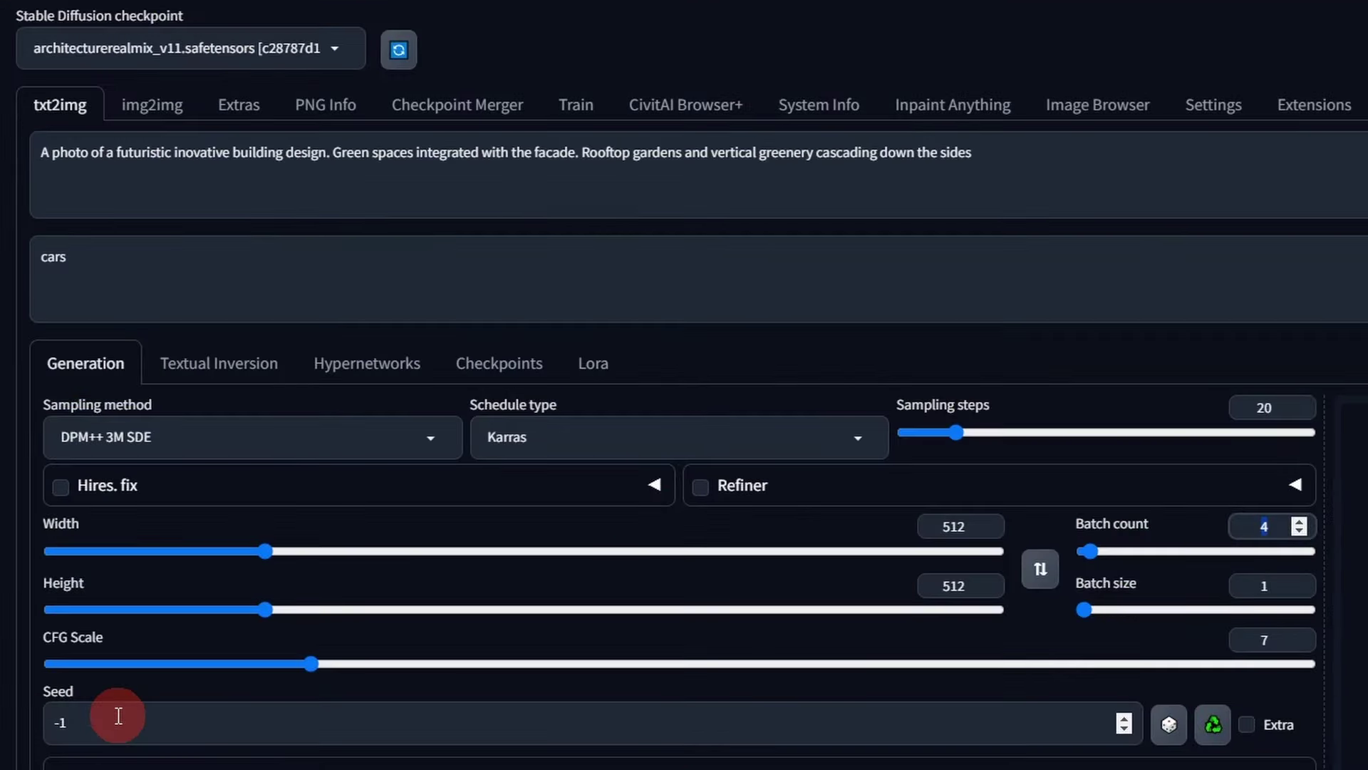
{"action": "left_click", "coordinate": [32, 440]}
{"action": "double_click", "coordinate": [59, 723]}
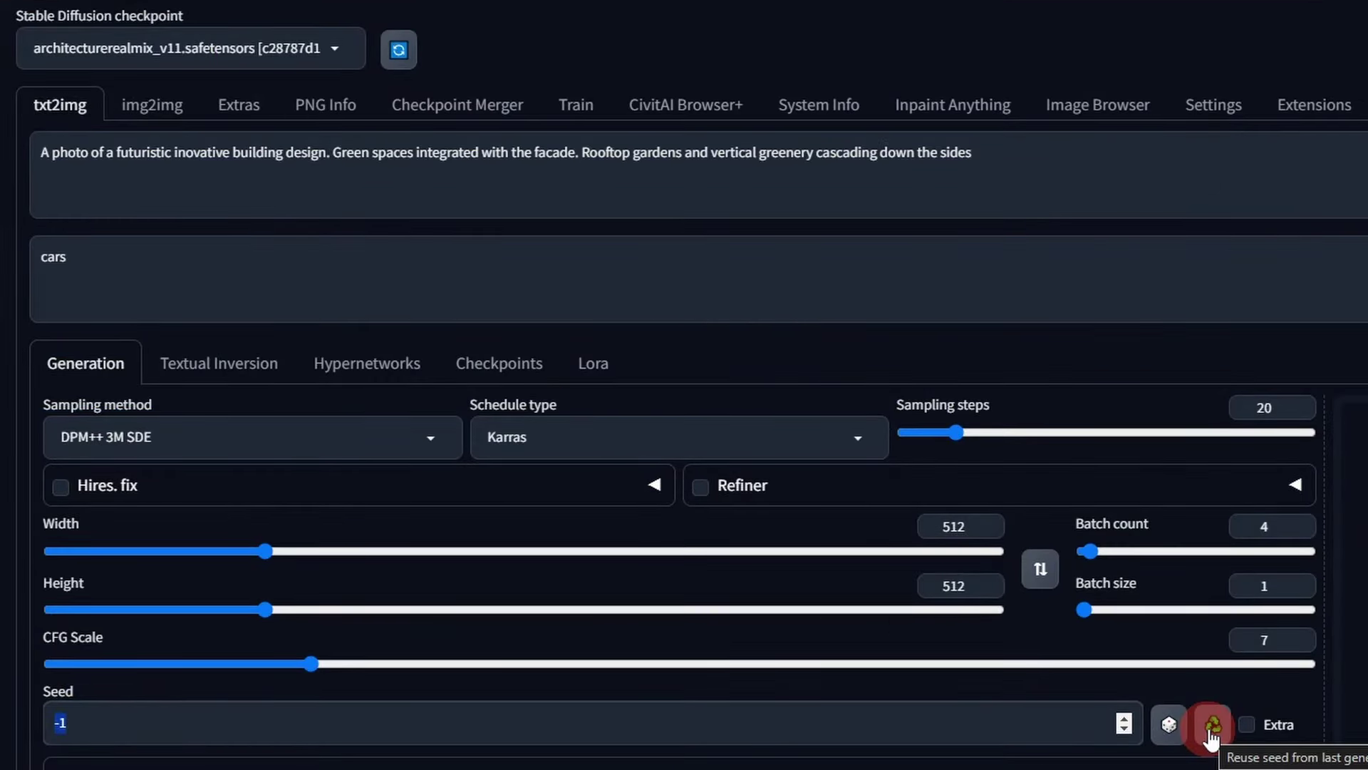
{"action": "left_click", "coordinate": [1211, 725]}
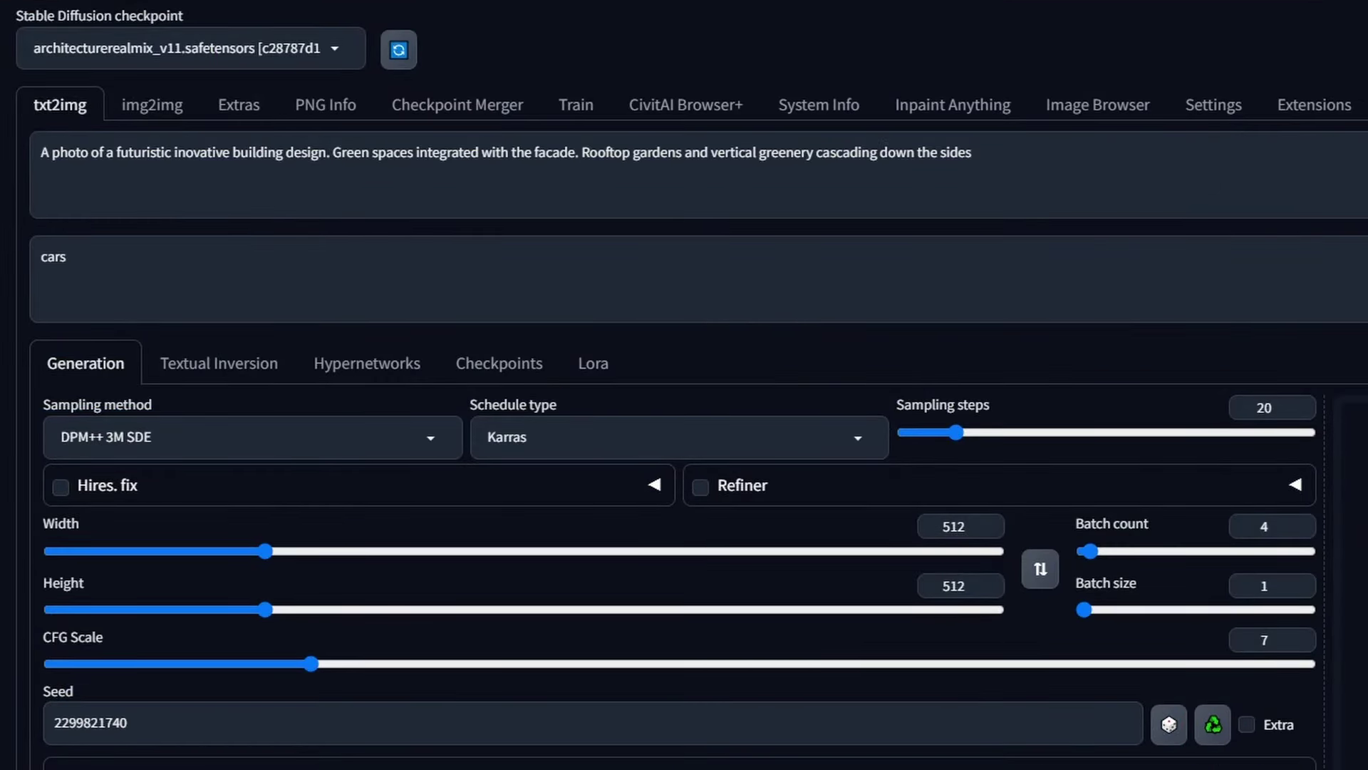
{"action": "left_click_drag", "start_coordinate": [235, 732], "coordinate": [24, 722]}
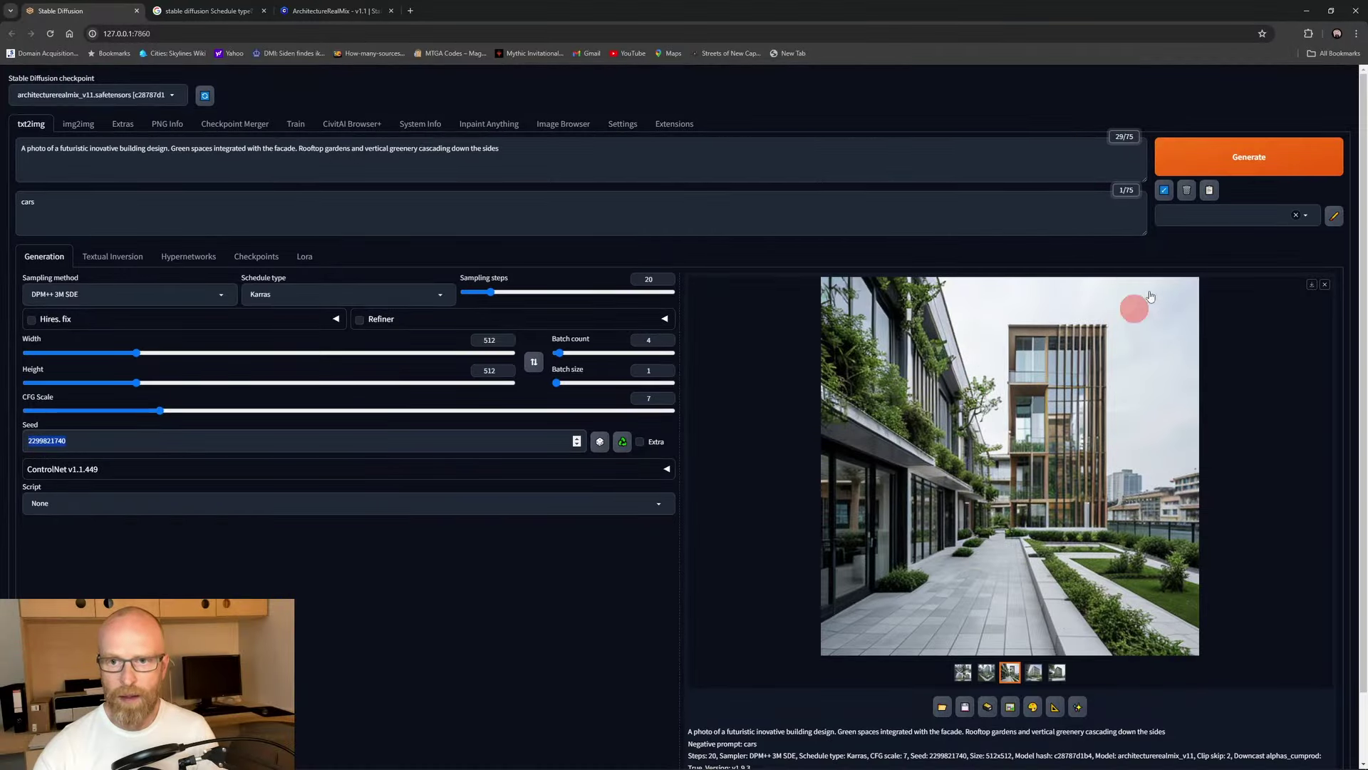
Step: Generate the four-image batch with the reused seed, view the resulting grid enlarged and close it
{"action": "left_click", "coordinate": [1237, 156]}
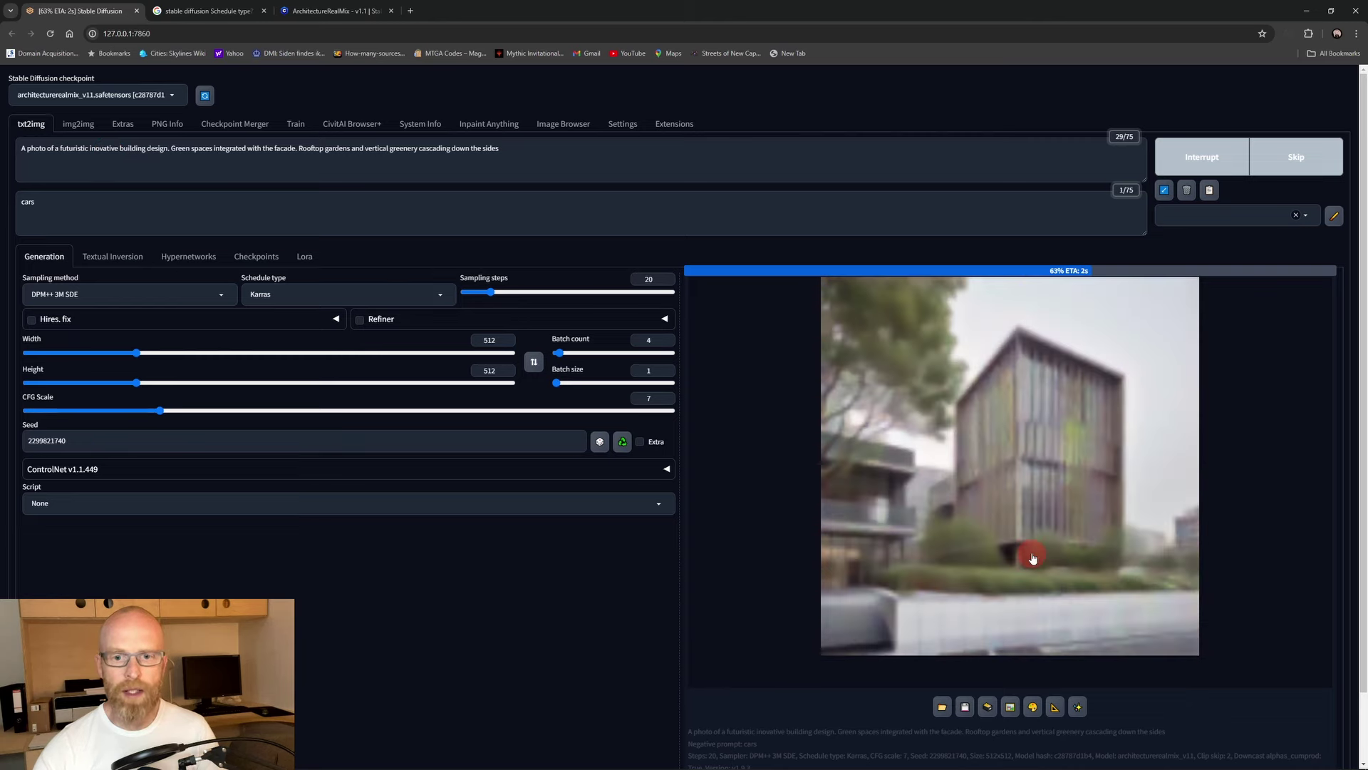
{"action": "left_click", "coordinate": [1033, 555]}
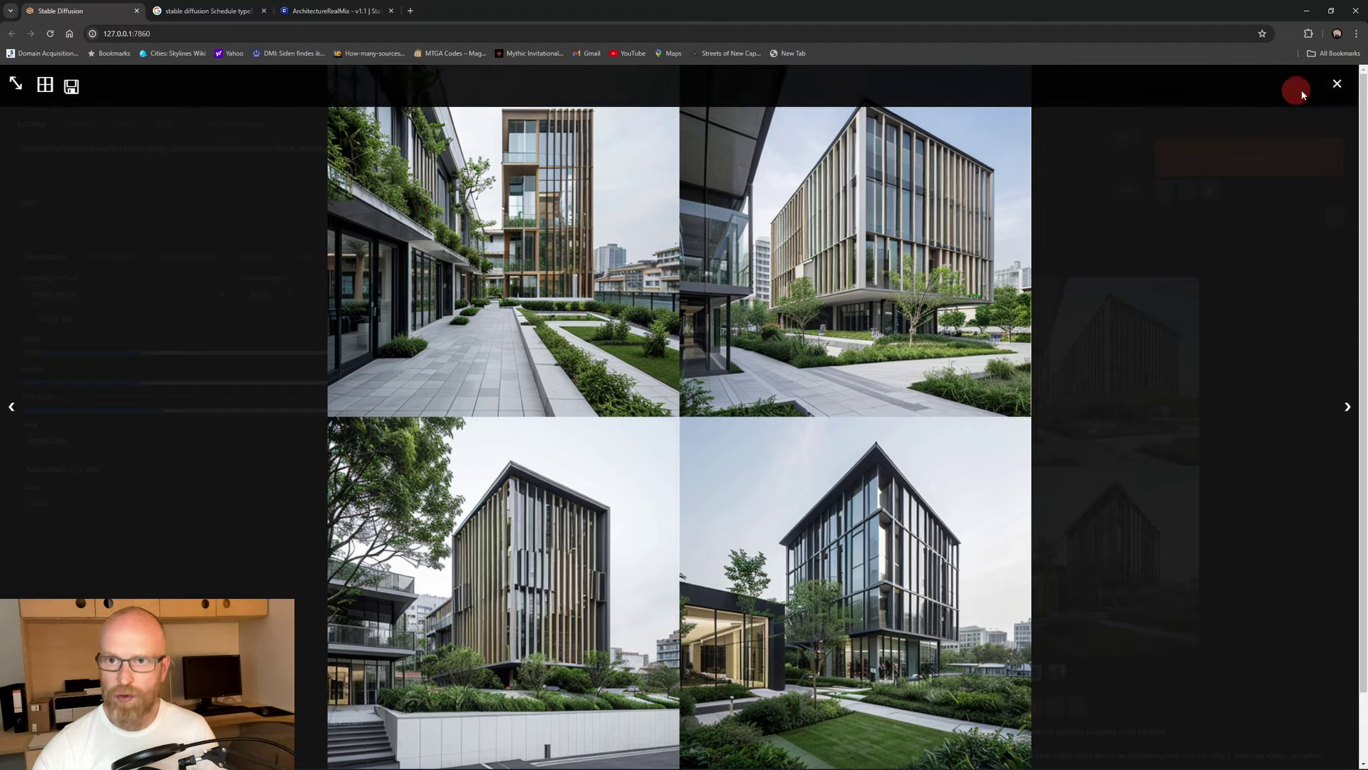
{"action": "left_click", "coordinate": [1336, 83]}
Step: Set the batch count to 1 and generate the building image with the fixed seed
{"action": "double_click", "coordinate": [1215, 525]}
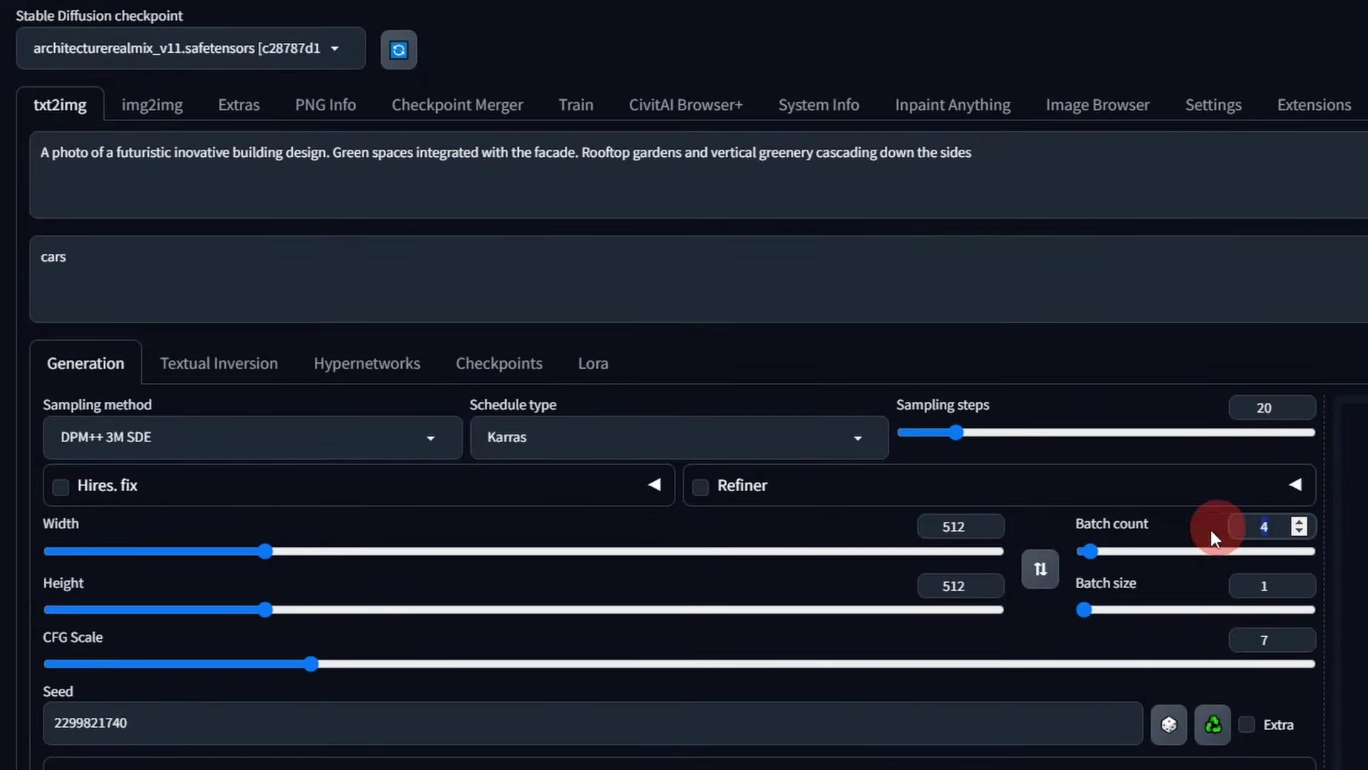
{"action": "type", "text": "1"}
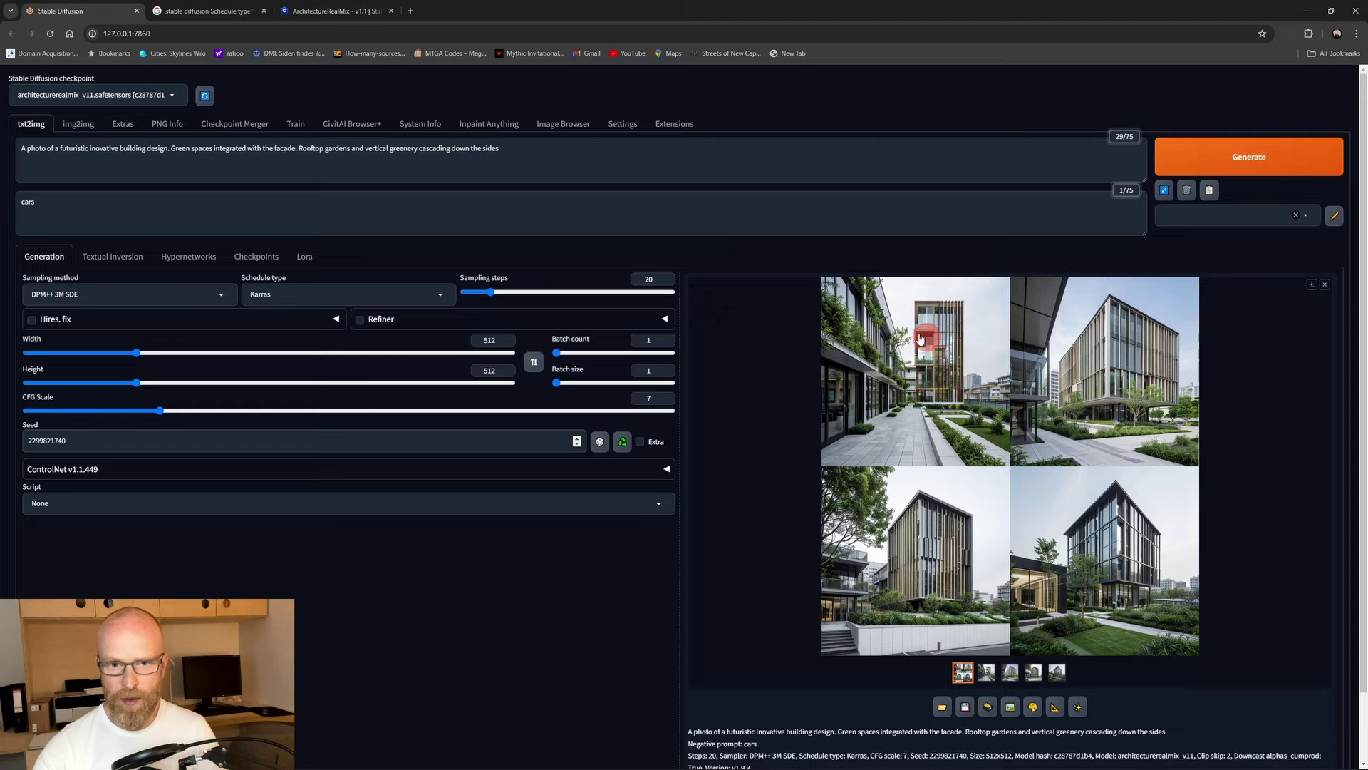
{"action": "left_click", "coordinate": [1244, 158]}
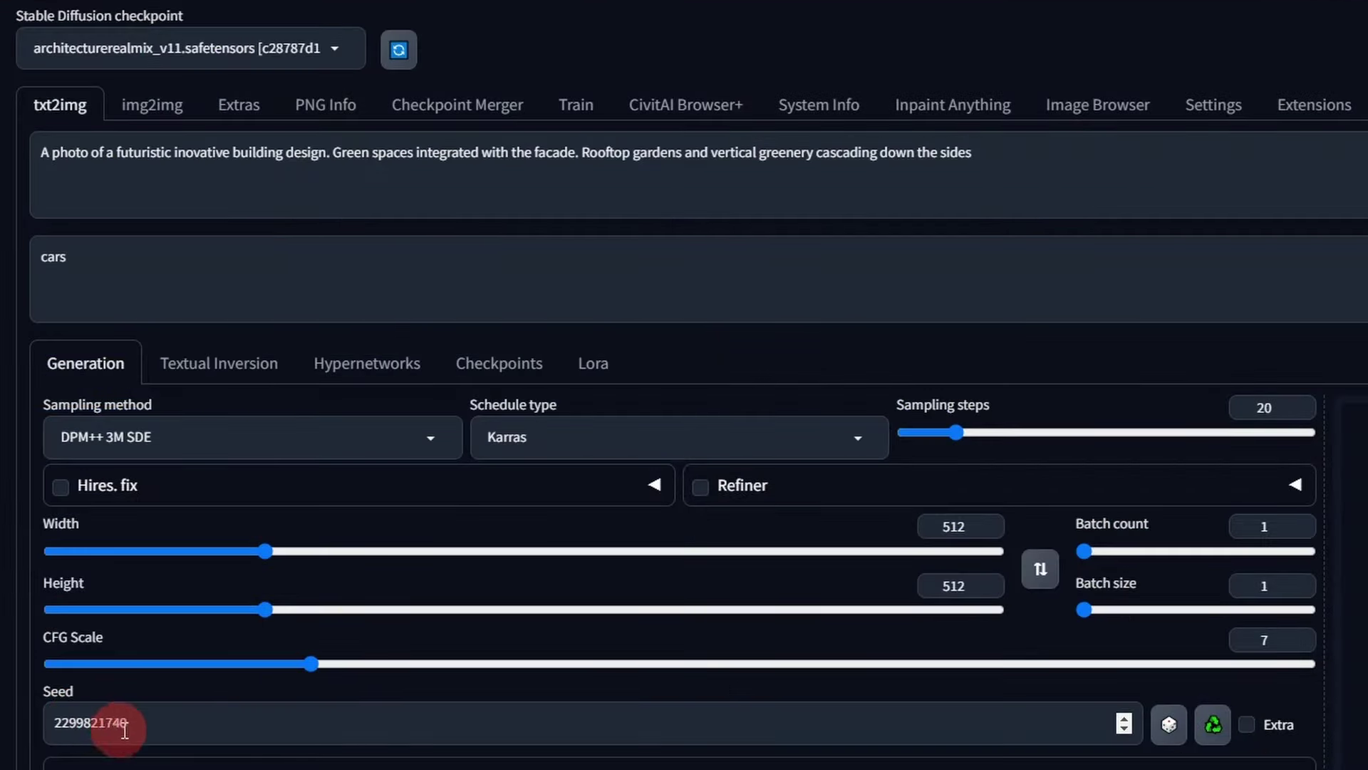
Step: View the building image generated from the fixed seed enlarged, and close the enlarged view
{"action": "left_click", "coordinate": [77, 440]}
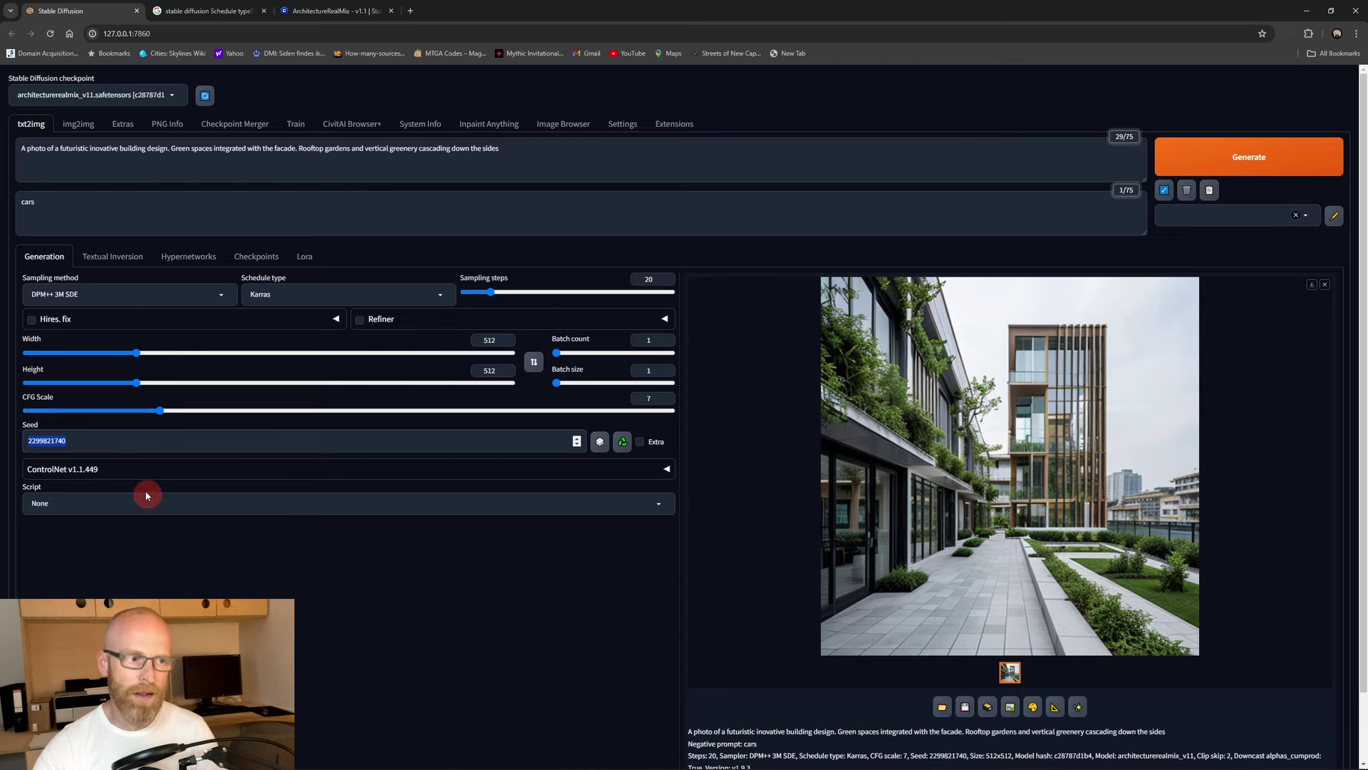
{"action": "left_click", "coordinate": [96, 447]}
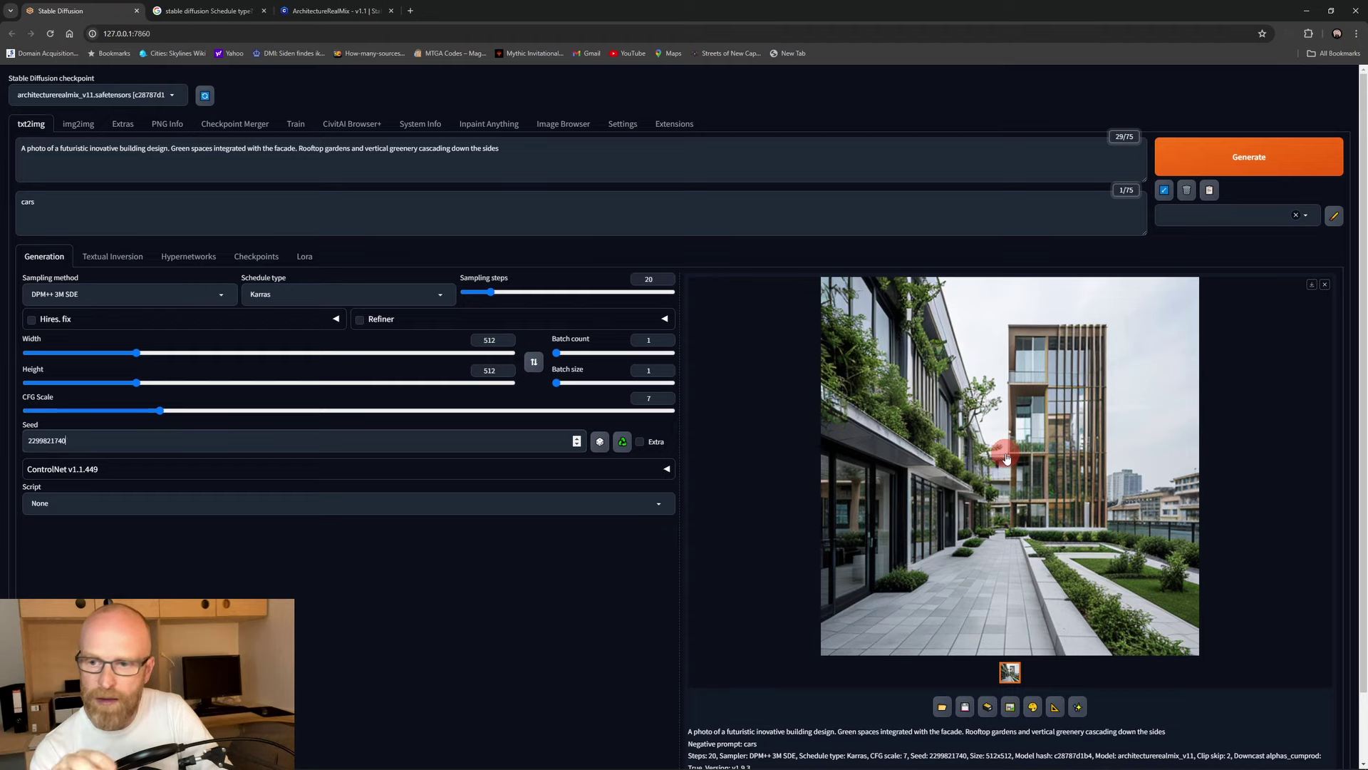
{"action": "left_click", "coordinate": [1007, 458]}
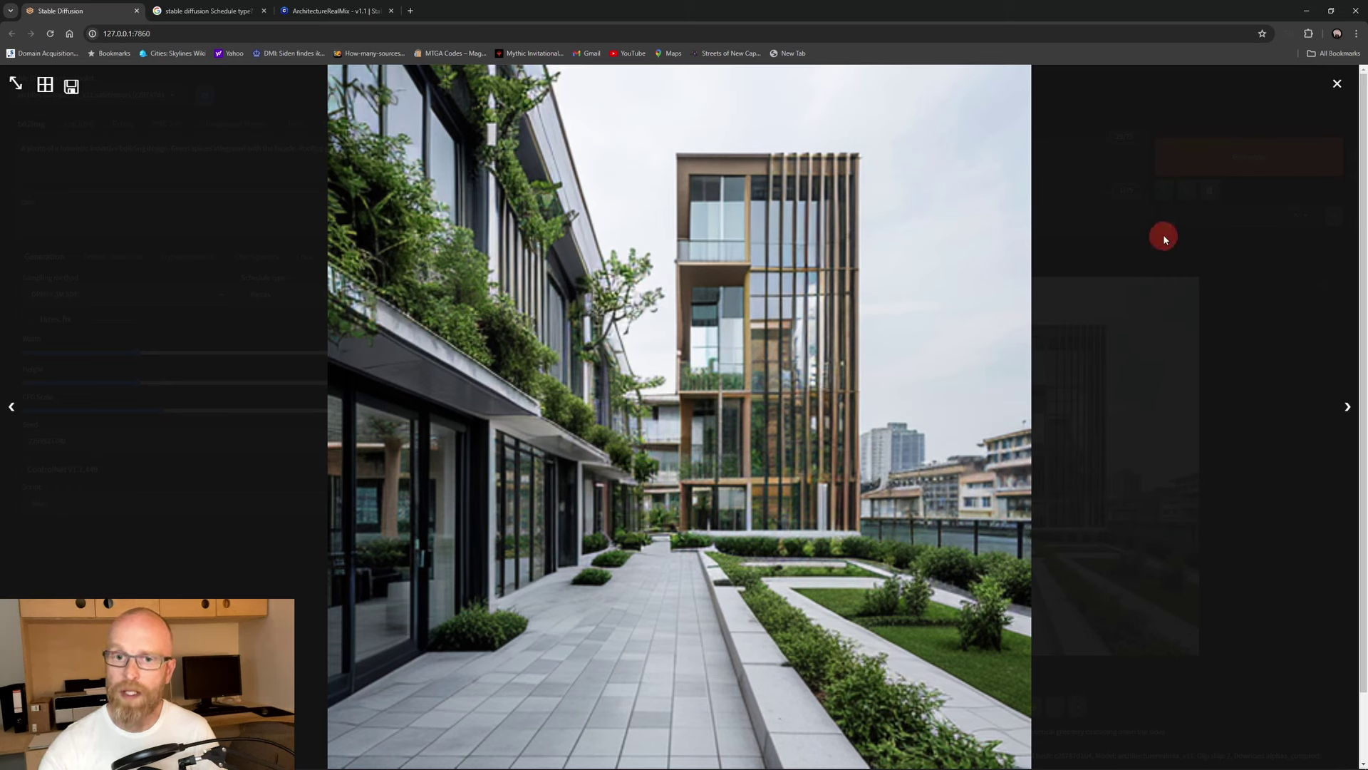
{"action": "left_click", "coordinate": [1337, 83]}
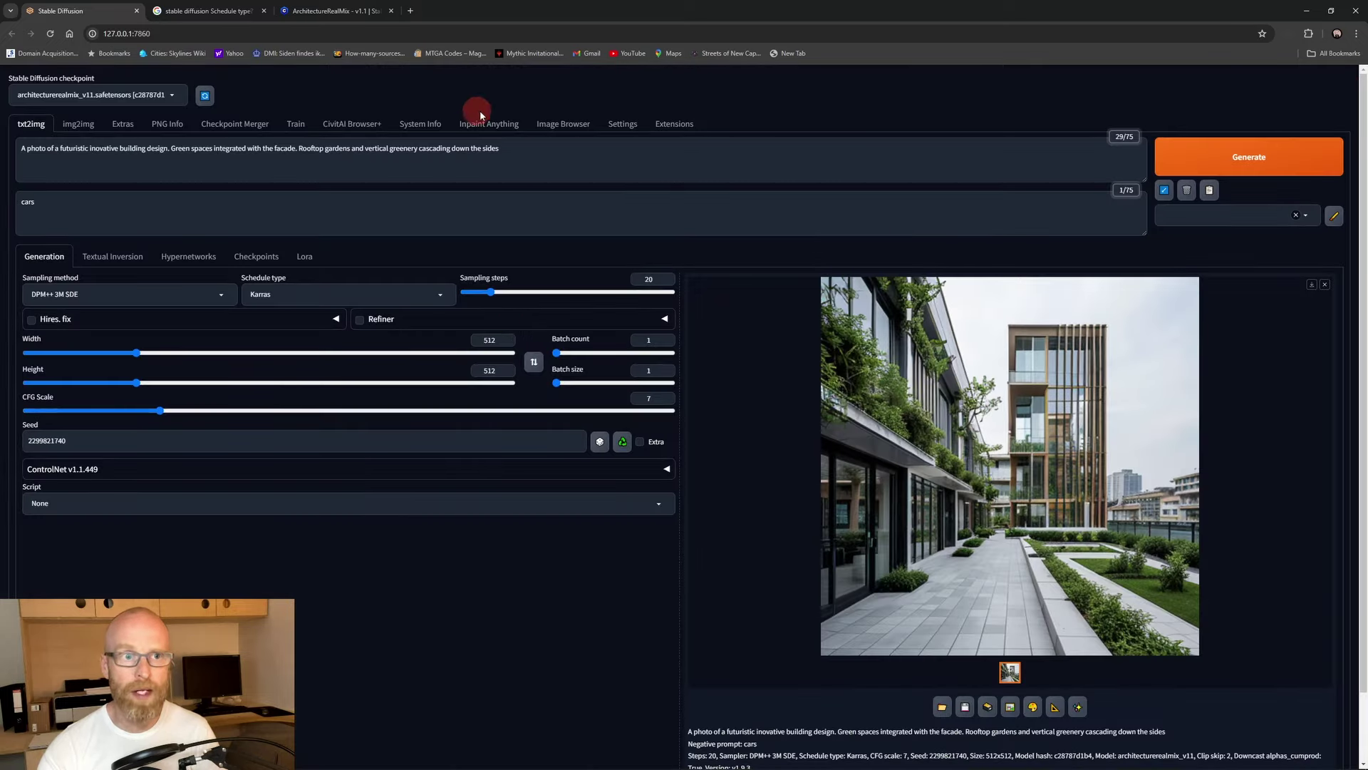
Step: Look through the sampler parameters in the settings, including the Eta noise seed delta, and return to txt2img
{"action": "left_click", "coordinate": [622, 124]}
{"action": "scroll", "coordinate": [399, 467], "scroll_direction": "down", "scroll_amount": 3}
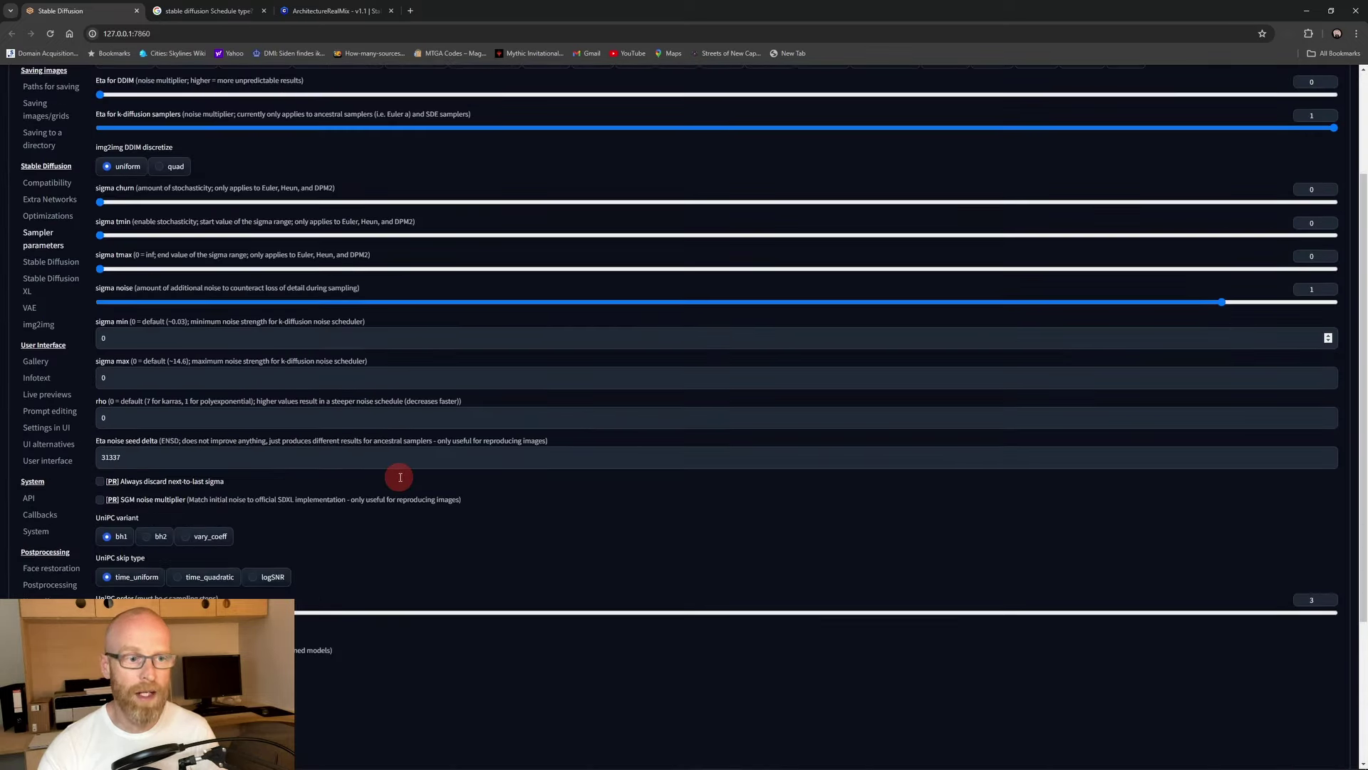
{"action": "scroll", "coordinate": [407, 459], "scroll_direction": "up", "scroll_amount": 3}
{"action": "left_click", "coordinate": [31, 124]}
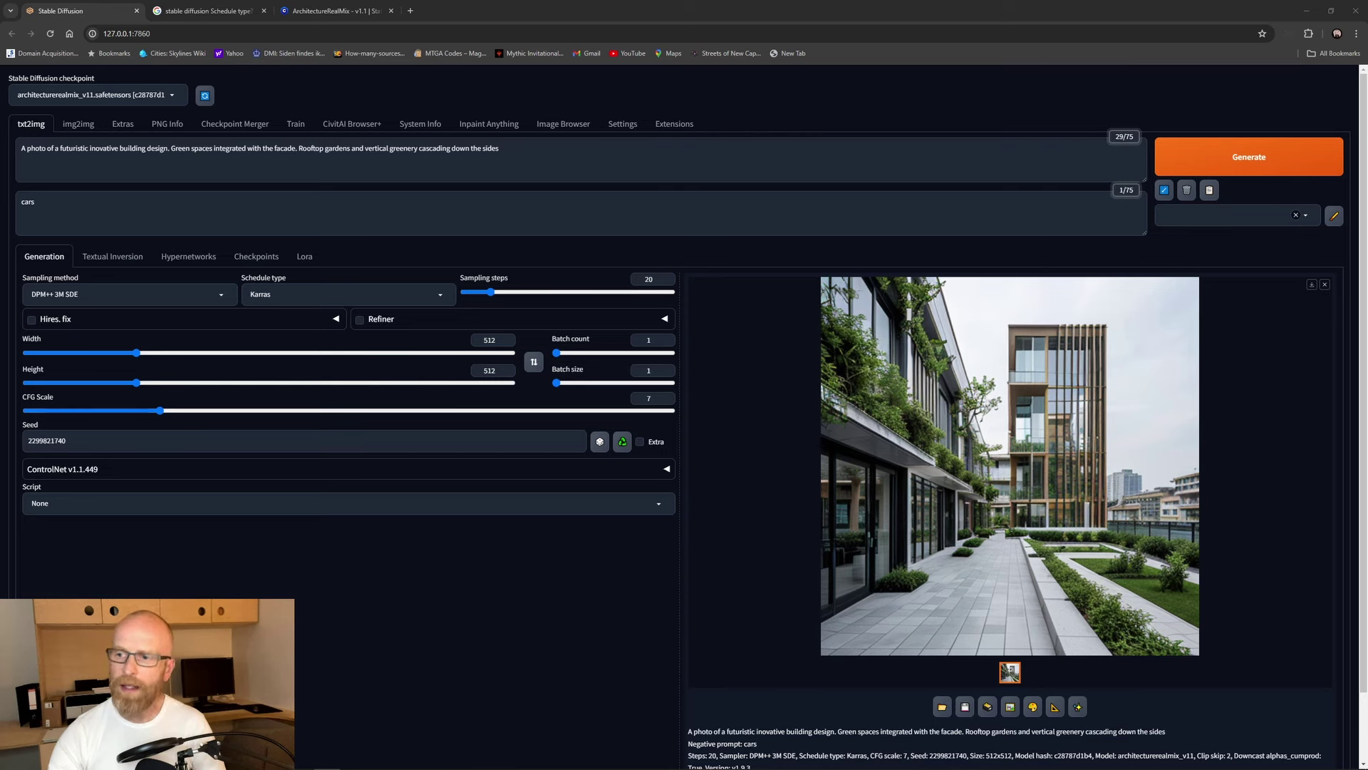
Step: View the current building image enlarged, close it, and reset the seed to -1 for random seeds
{"action": "left_click", "coordinate": [911, 421]}
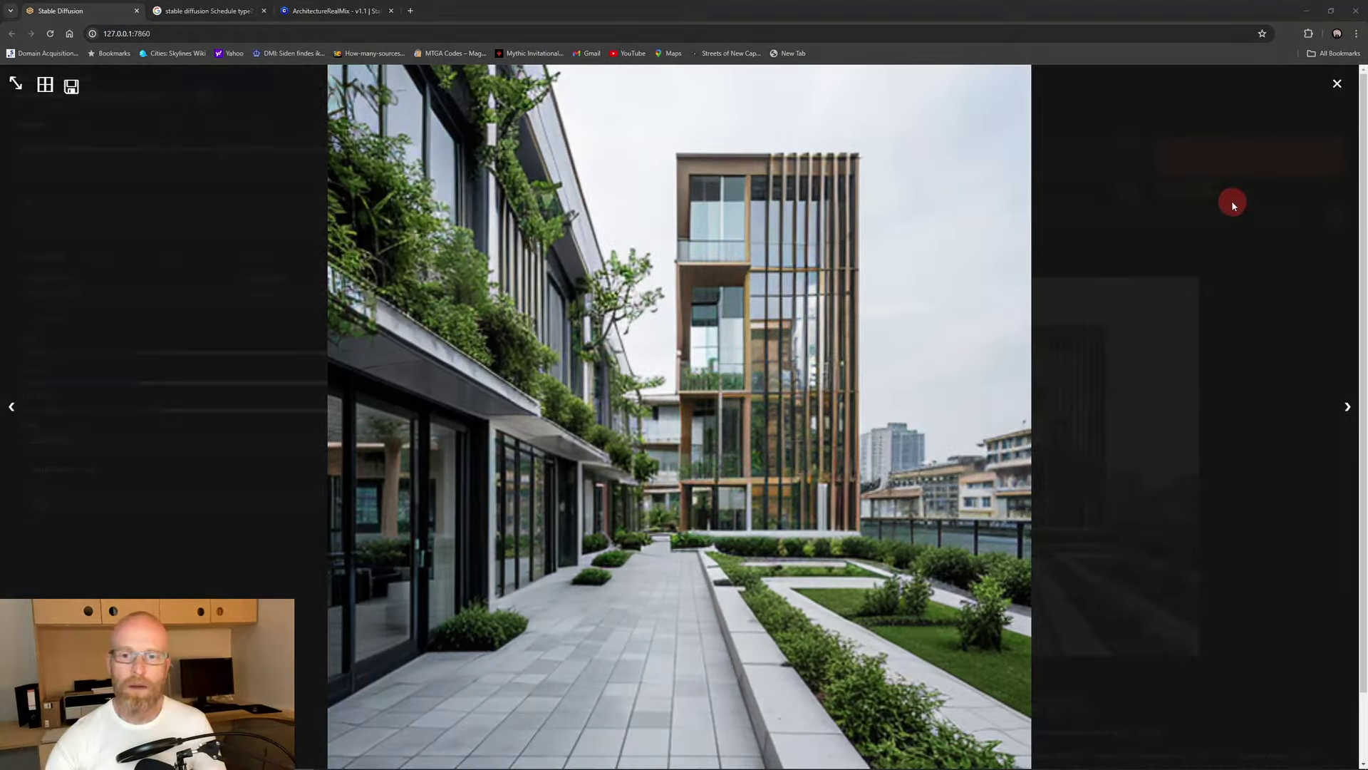
{"action": "left_click", "coordinate": [1233, 202]}
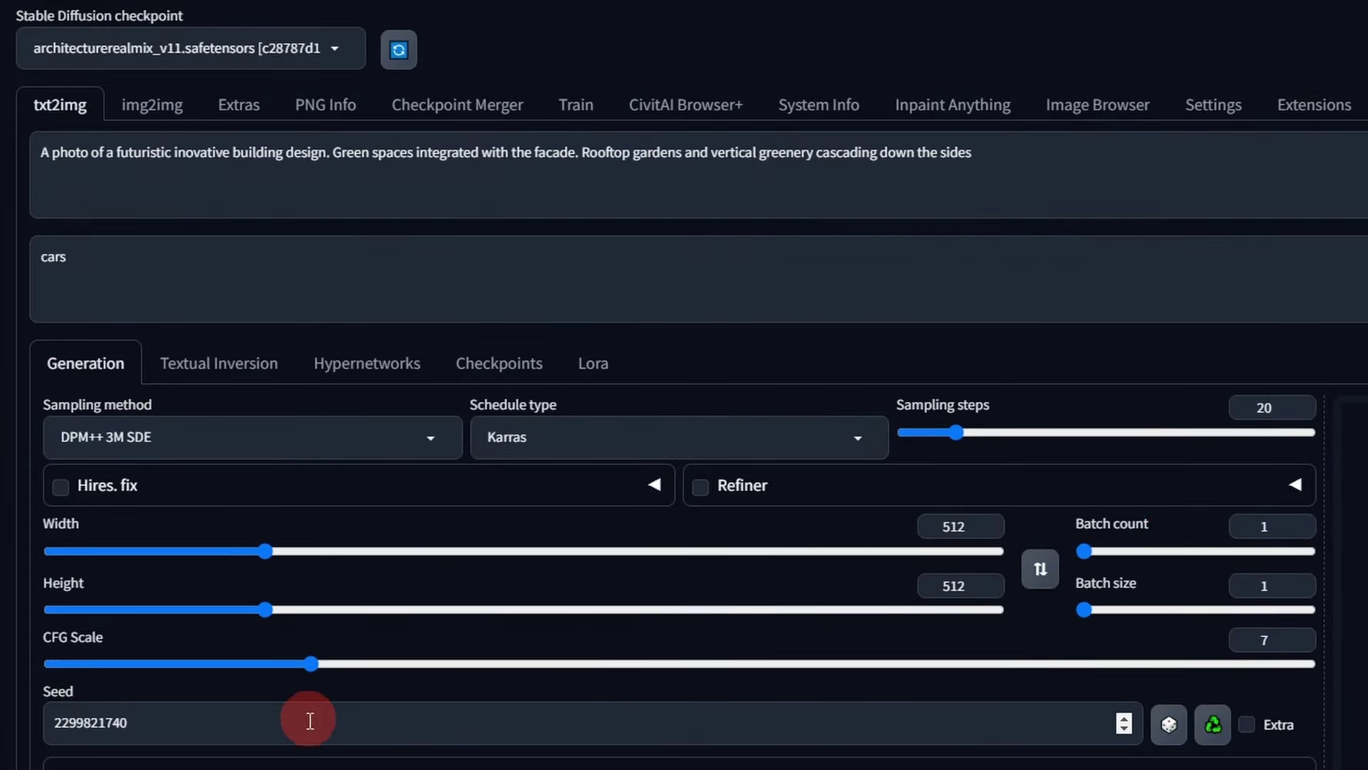
{"action": "double_click", "coordinate": [153, 734]}
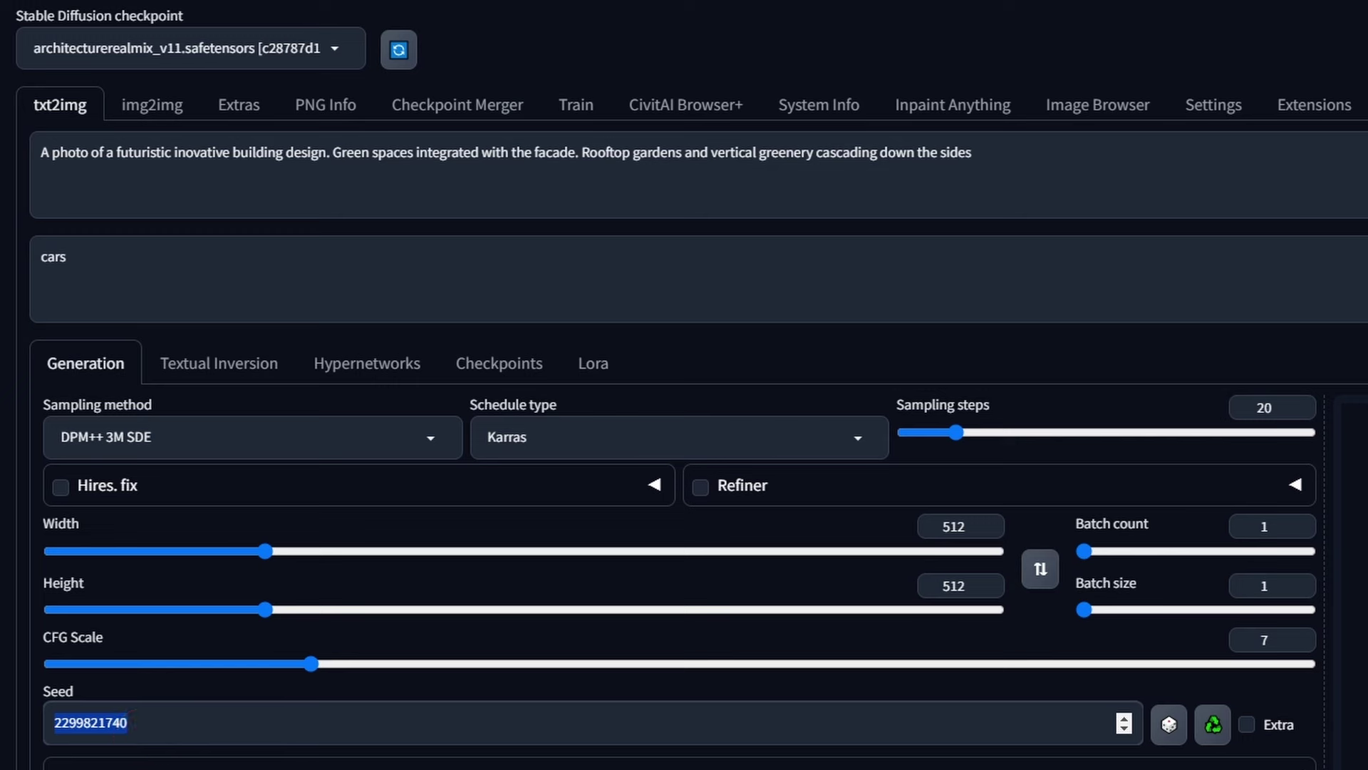
{"action": "left_click", "coordinate": [1169, 724]}
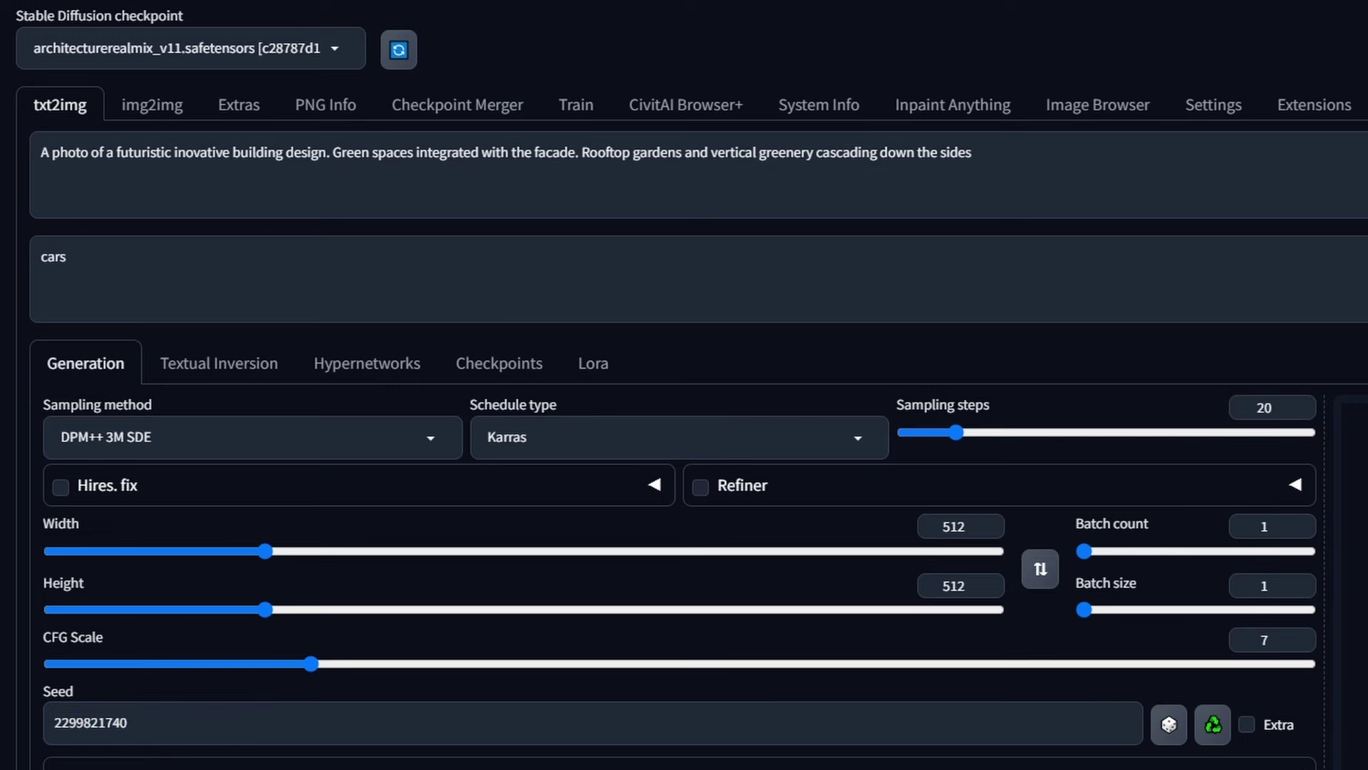
{"action": "left_click", "coordinate": [1169, 724]}
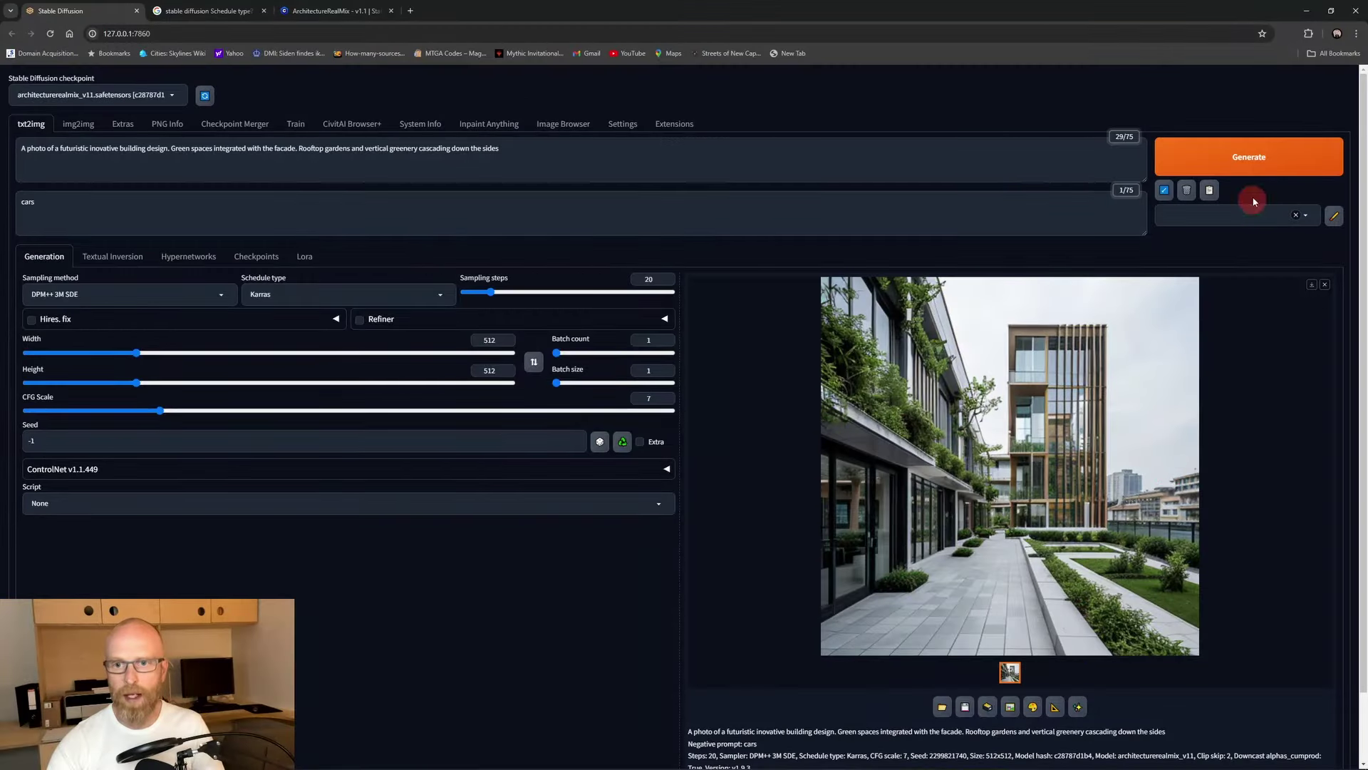
{"action": "left_click", "coordinate": [1270, 158]}
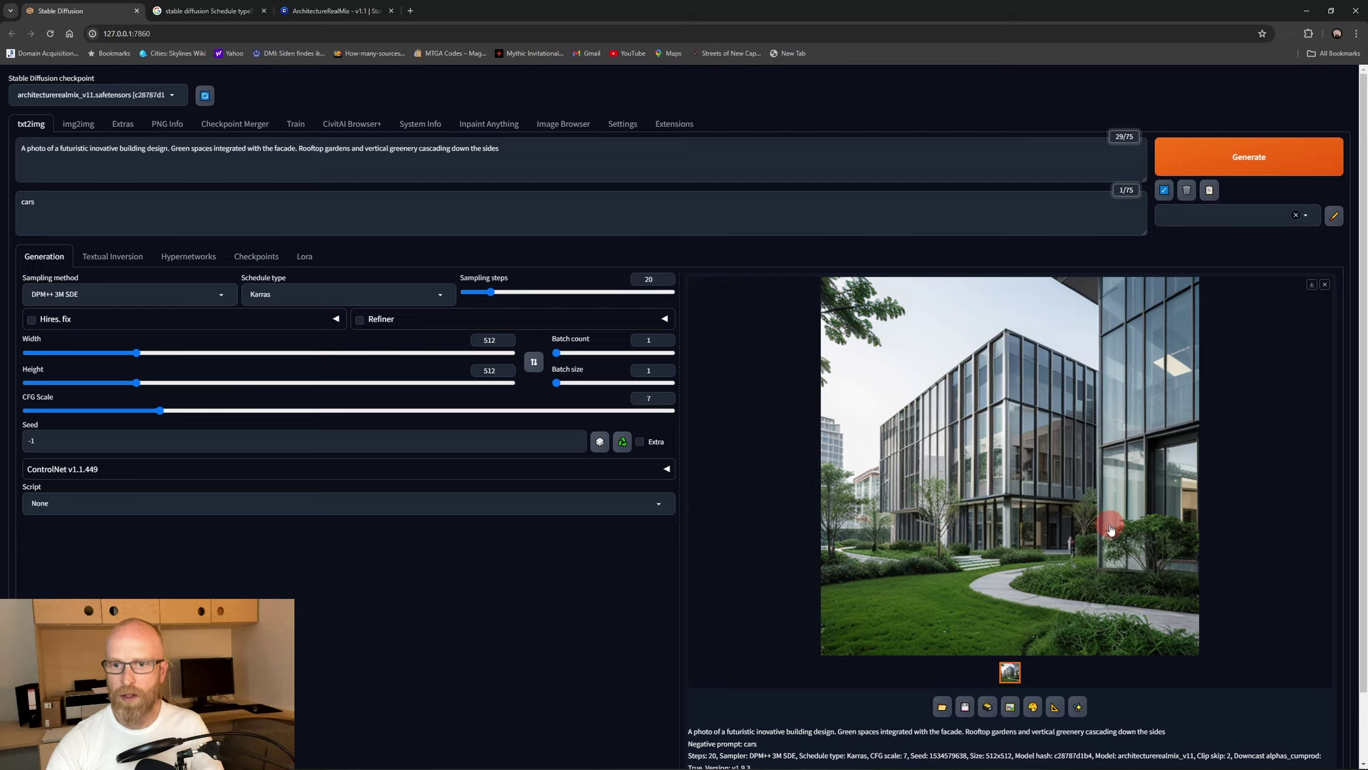
{"action": "key", "text": "ctrl+Return"}
{"action": "double_click", "coordinate": [62, 441]}
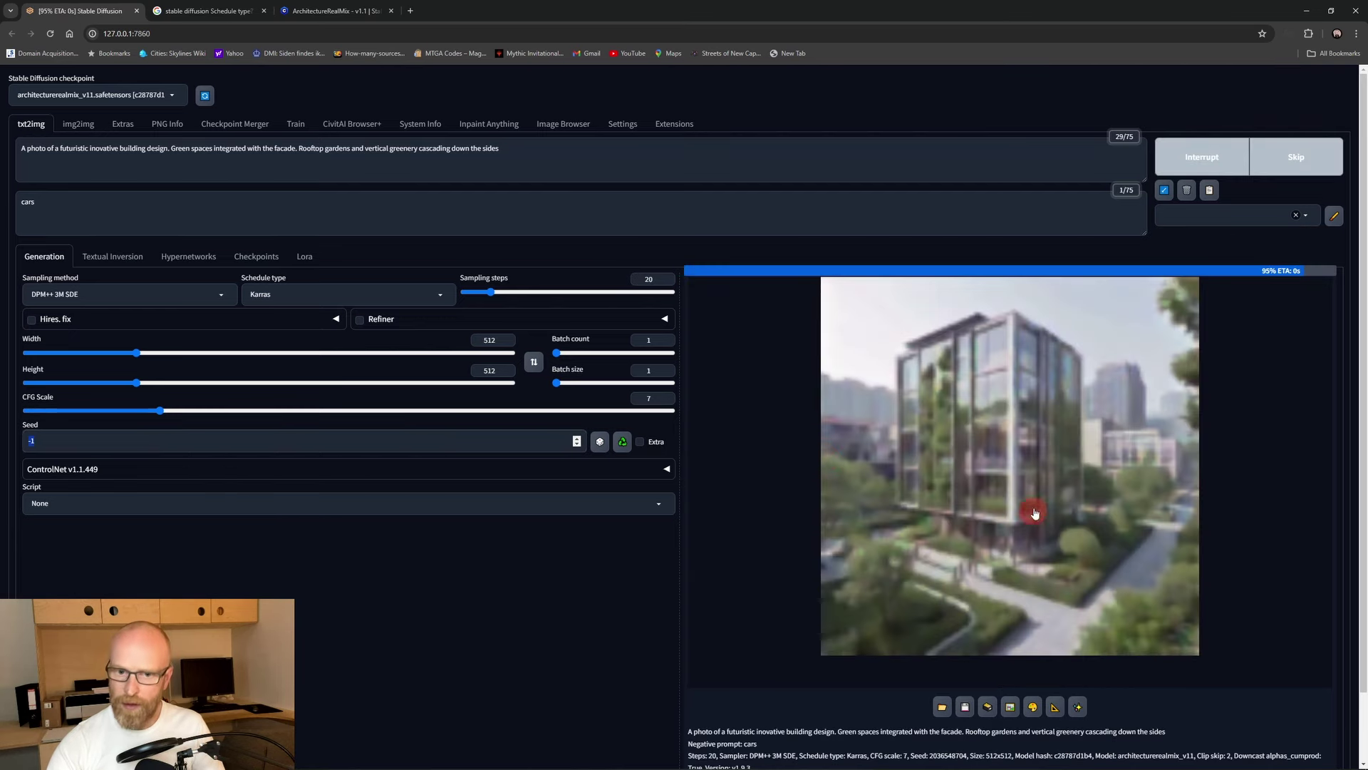
{"action": "left_click", "coordinate": [621, 443]}
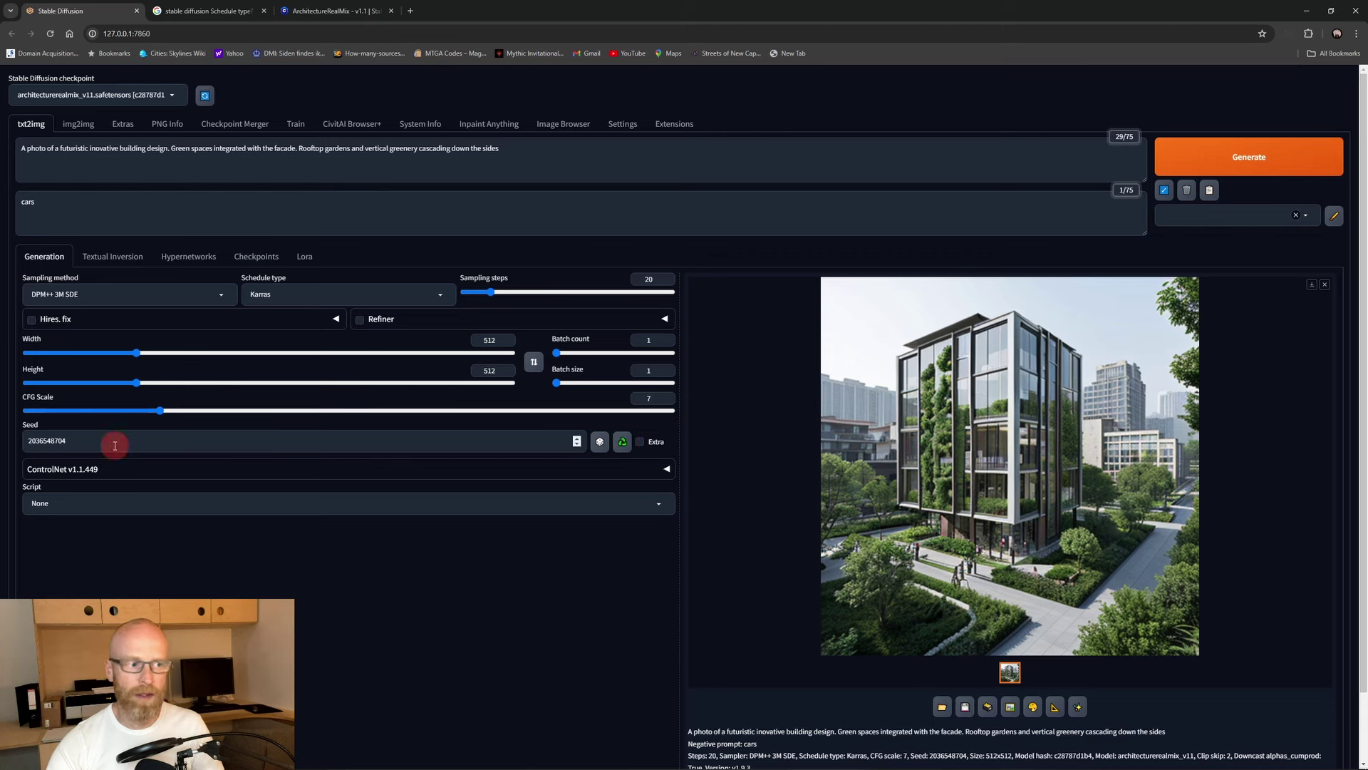
{"action": "key", "text": "ctrl+Return"}
{"action": "double_click", "coordinate": [63, 441]}
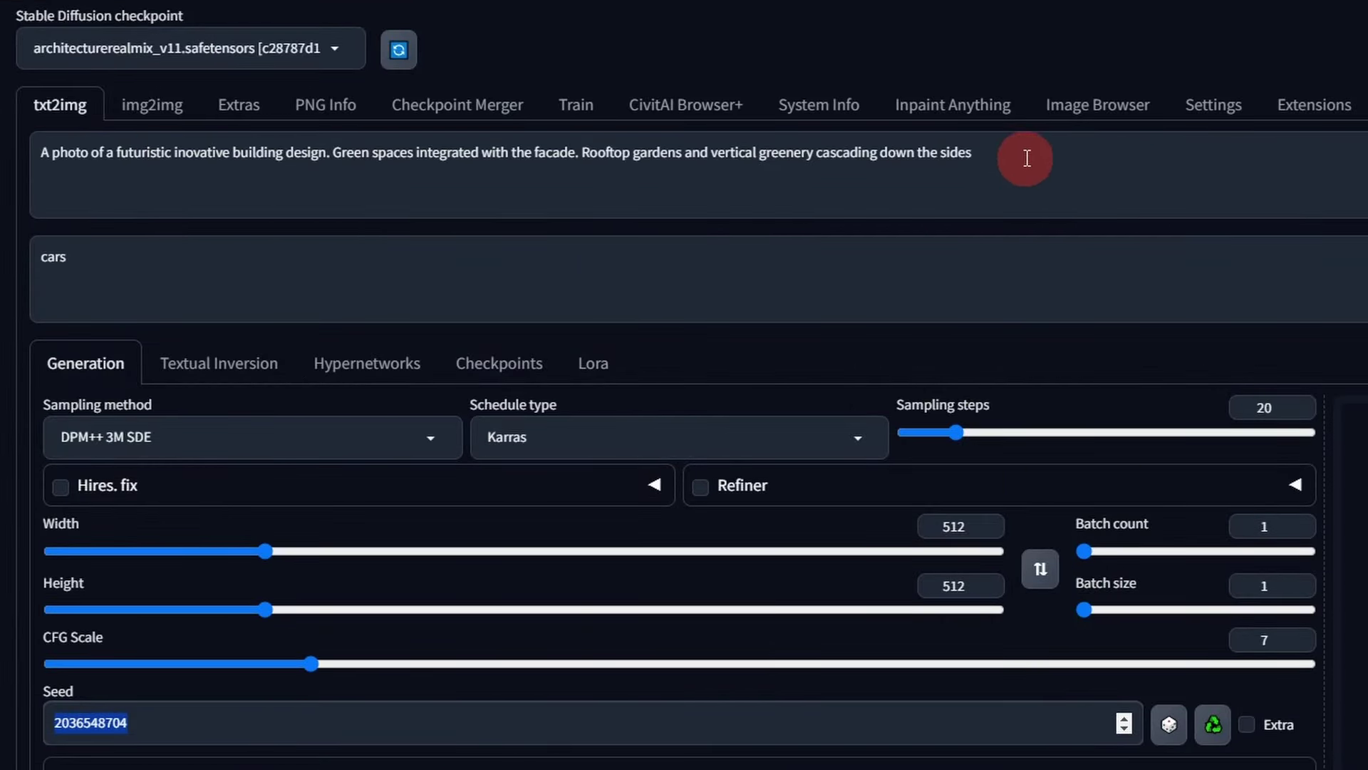
{"action": "left_click_drag", "start_coordinate": [1023, 152], "coordinate": [18, 146]}
{"action": "left_click", "coordinate": [162, 189]}
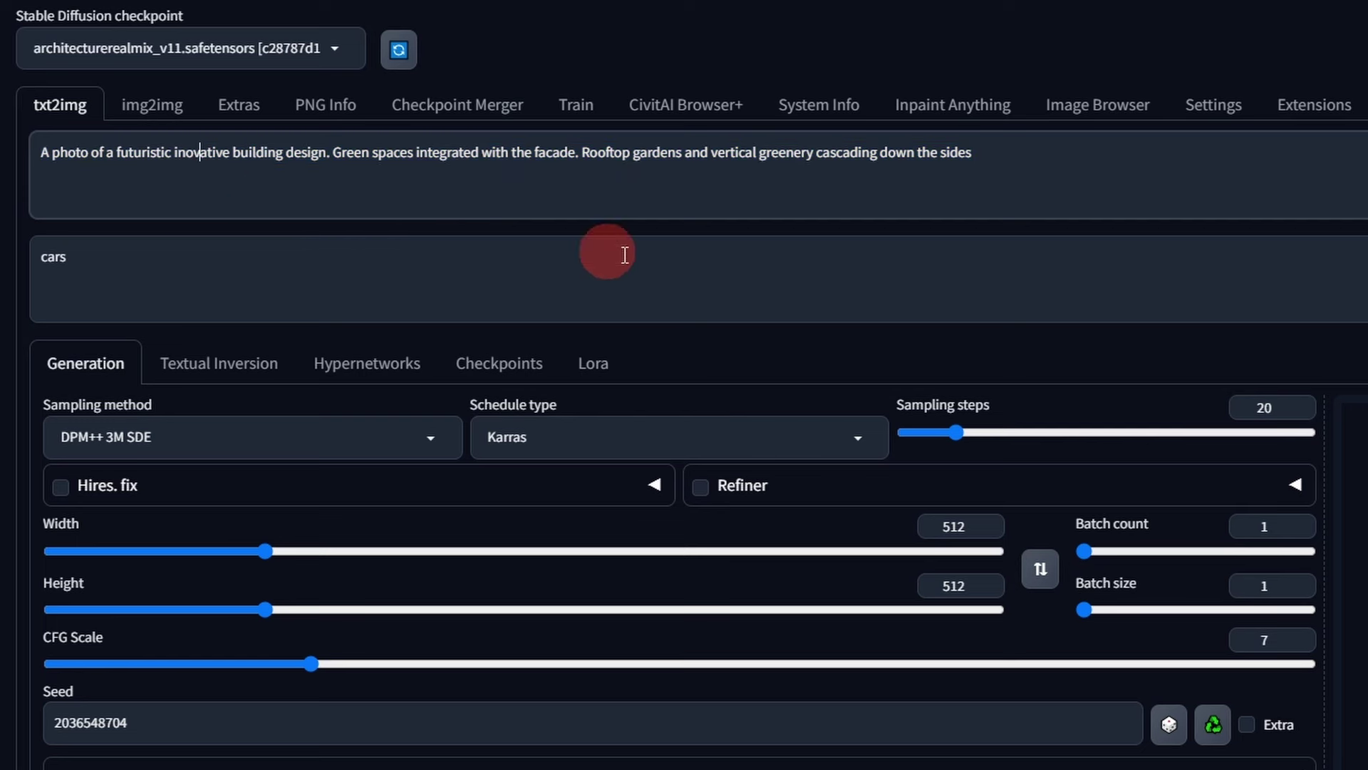
Step: Set the CFG Scale to 1 and generate the building image with the same seed
{"action": "left_click", "coordinate": [317, 665]}
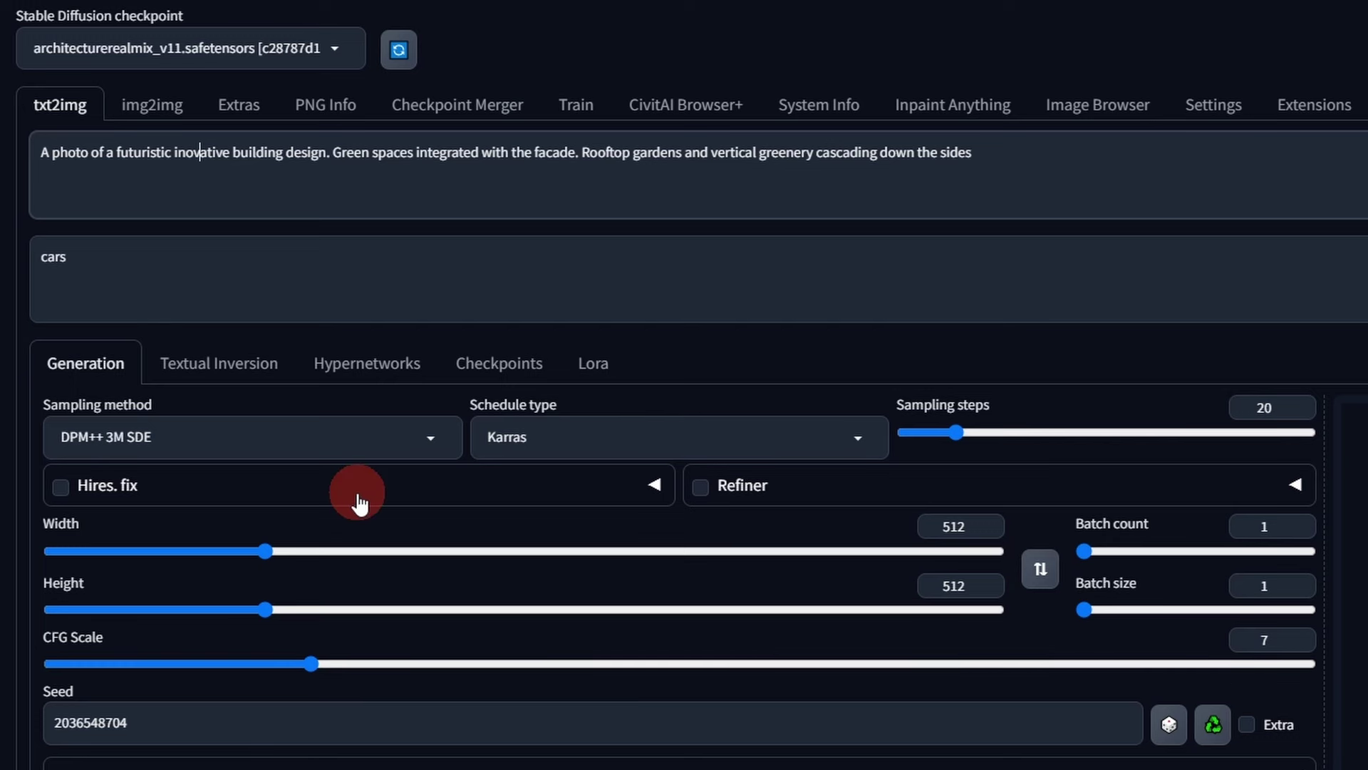
{"action": "left_click_drag", "start_coordinate": [159, 666], "coordinate": [64, 663]}
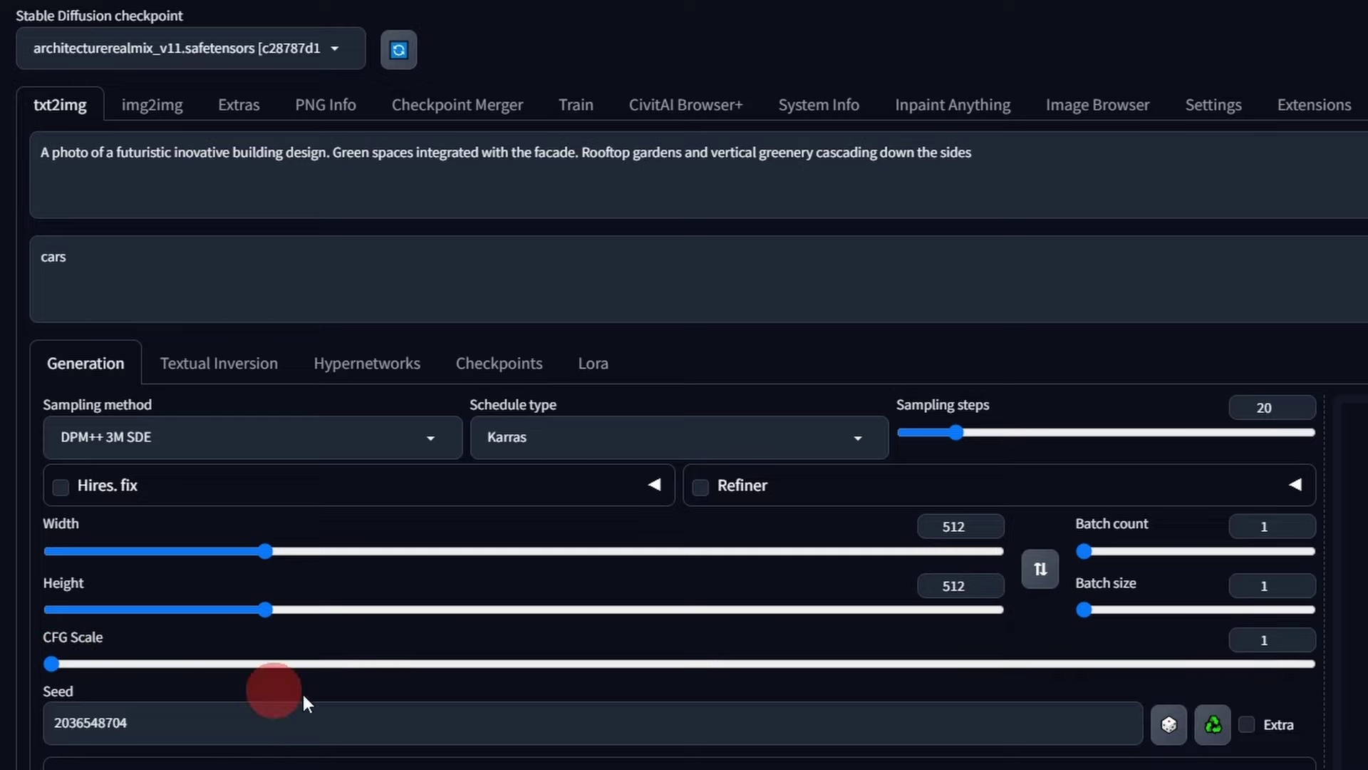
{"action": "left_click", "coordinate": [1272, 639]}
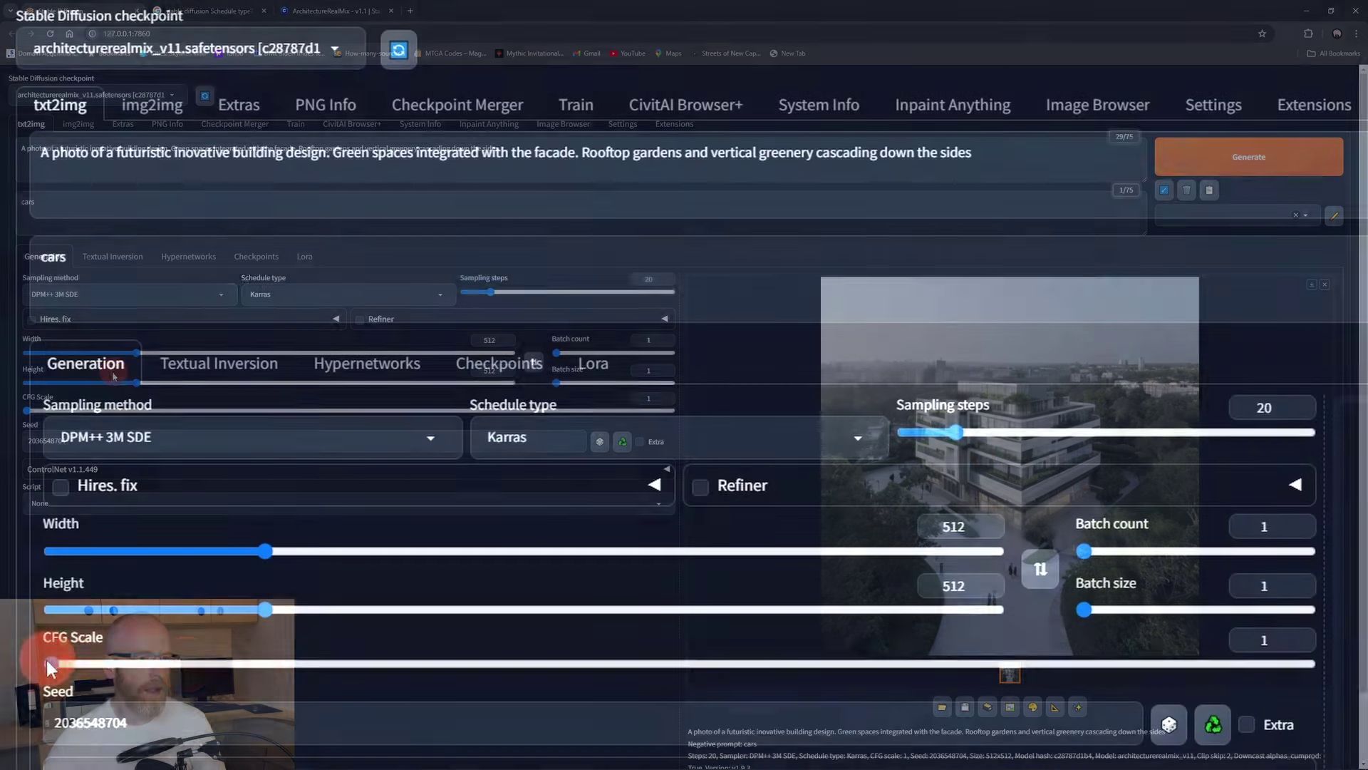
Step: Raise the CFG Scale to 10.5 and generate the building image with the same seed
{"action": "left_click_drag", "start_coordinate": [27, 410], "coordinate": [230, 410]}
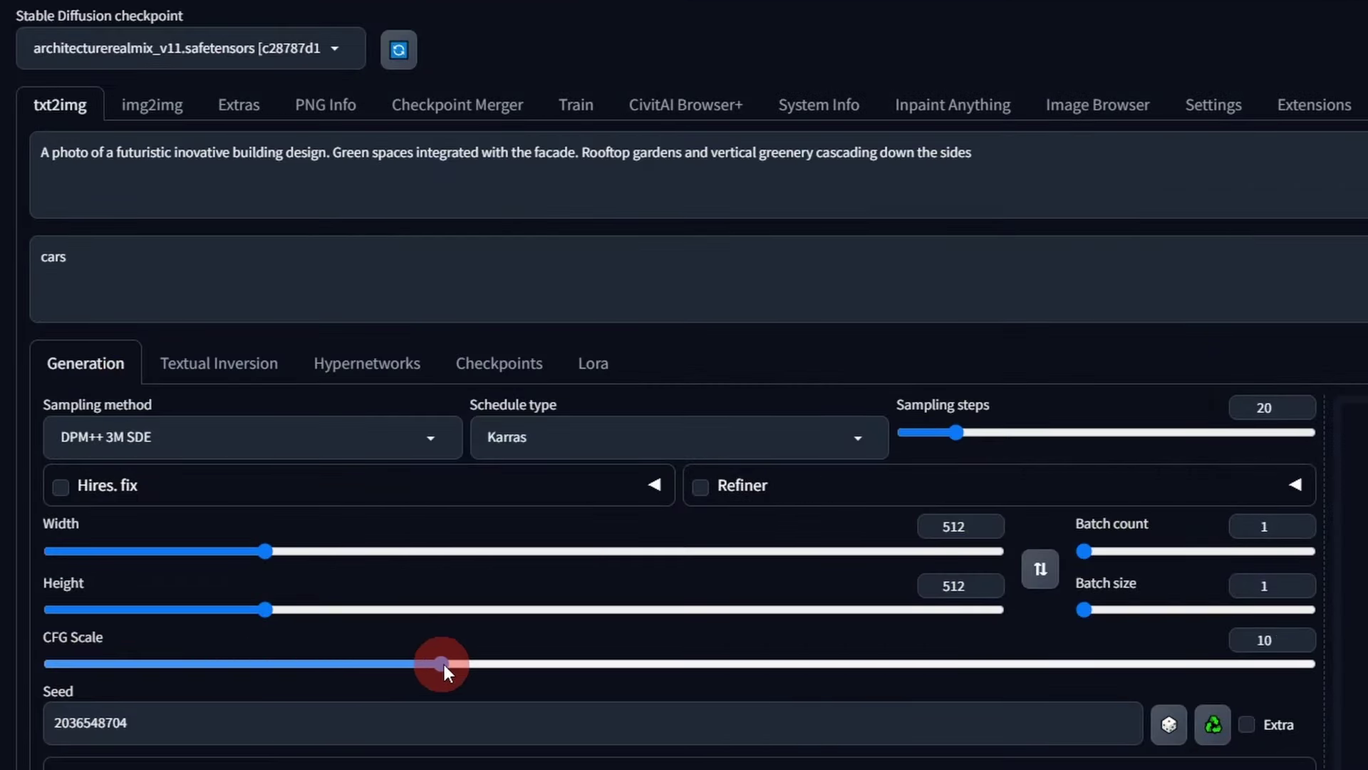
{"action": "left_click_drag", "start_coordinate": [443, 664], "coordinate": [463, 664]}
{"action": "key", "text": "ctrl+Return"}
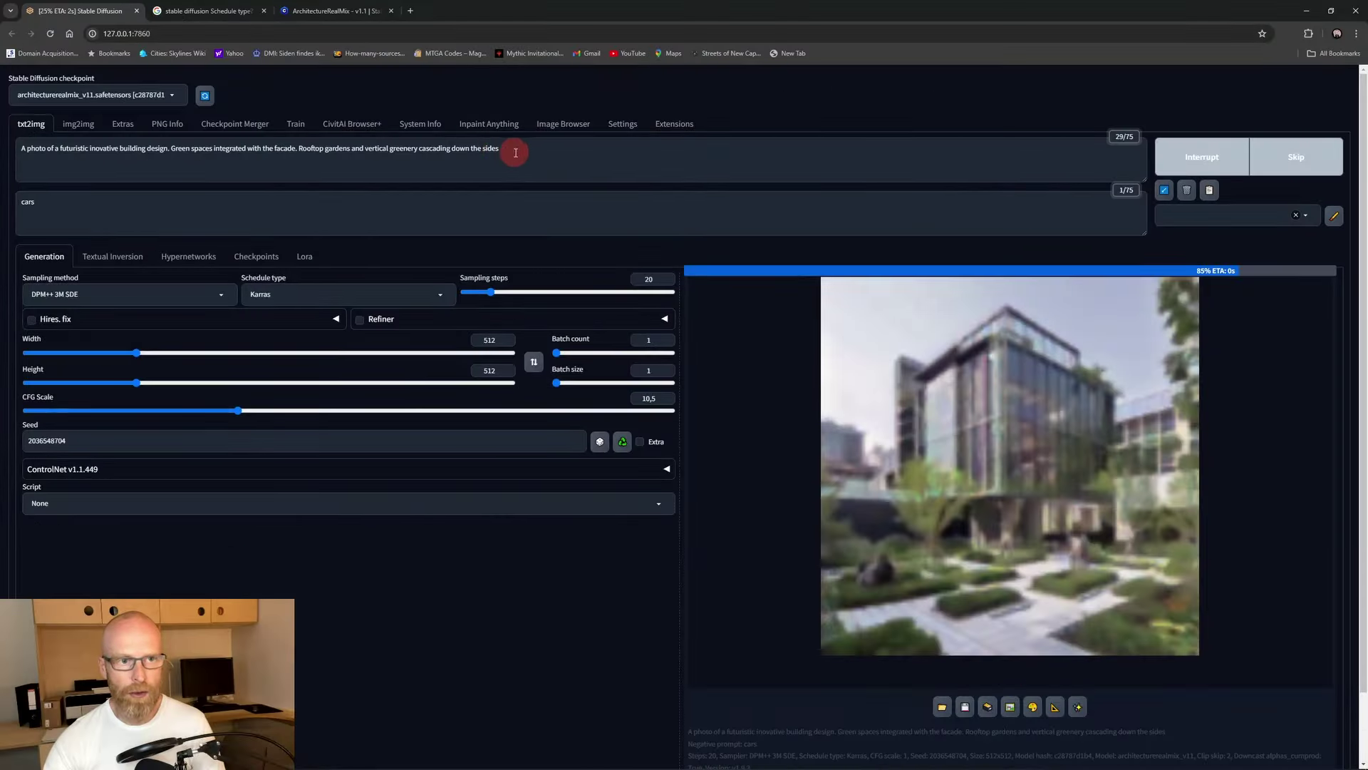
Step: Raise the CFG Scale to 15 and generate the building image with the same seed
{"action": "left_click_drag", "start_coordinate": [516, 152], "coordinate": [21, 149]}
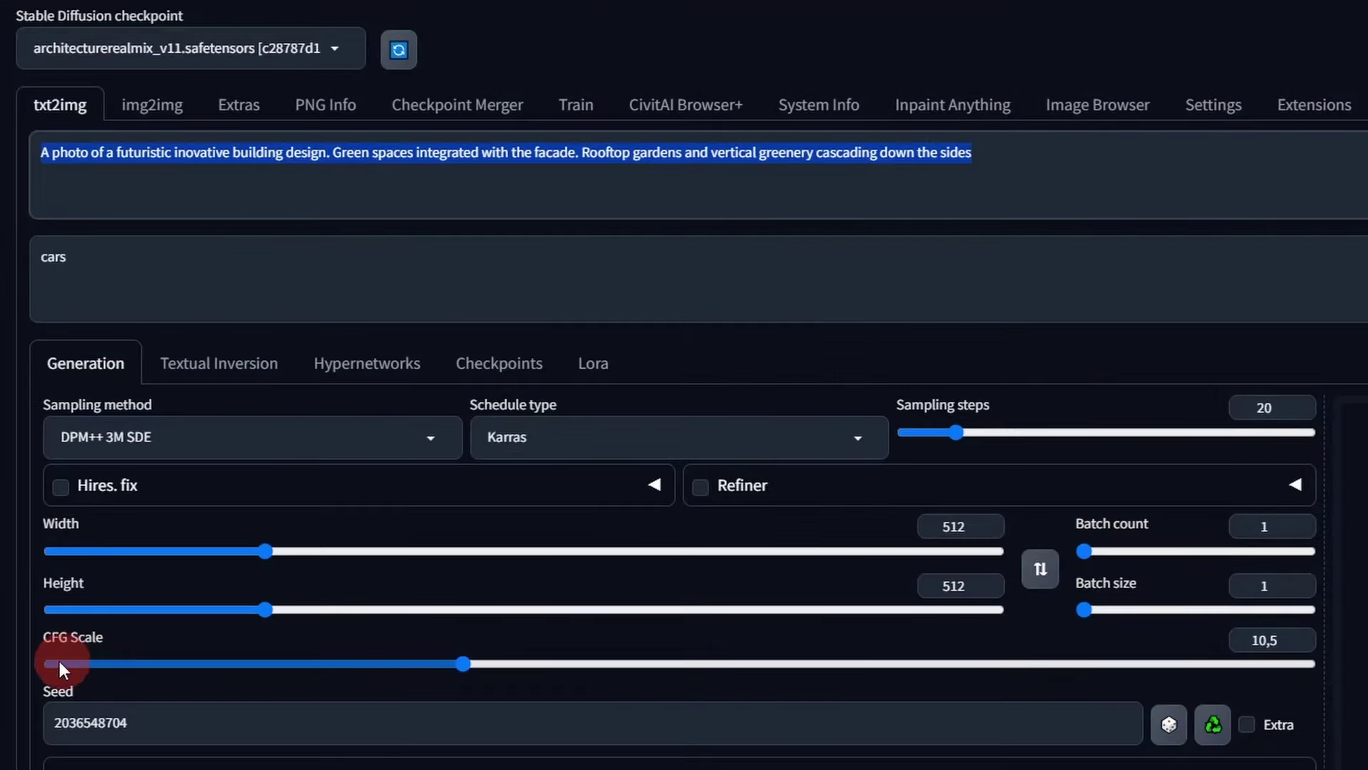
{"action": "left_click_drag", "start_coordinate": [463, 664], "coordinate": [657, 665]}
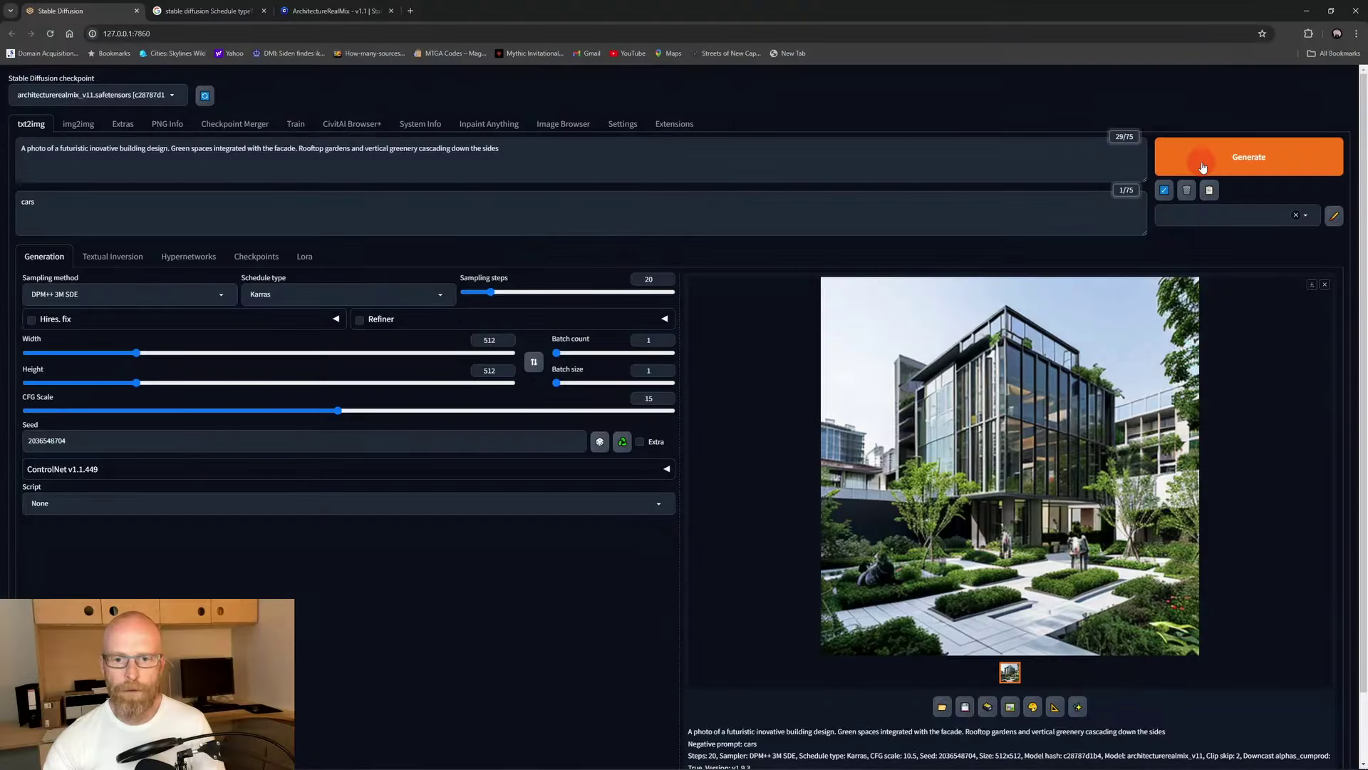
{"action": "left_click", "coordinate": [1180, 159]}
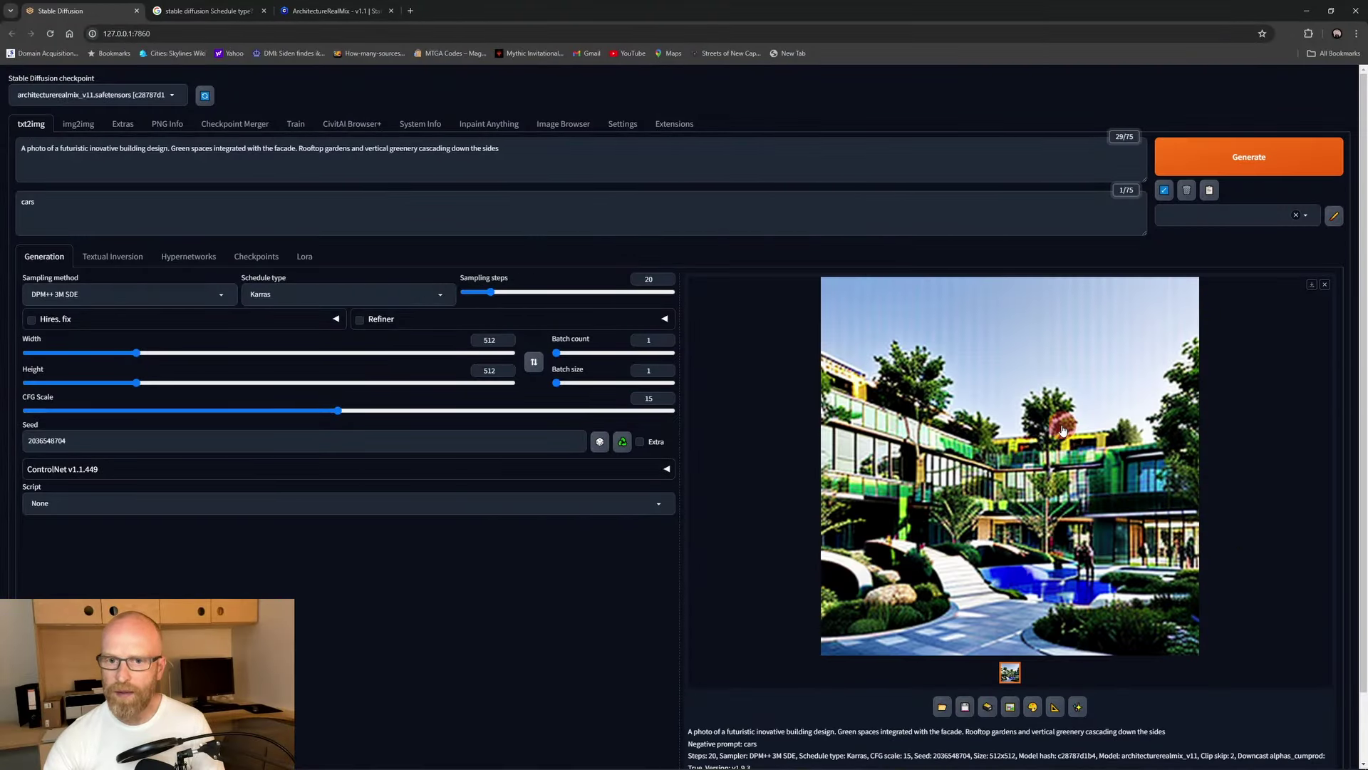
Step: Generate the building image at a CFG Scale of 13 and again at 11.5
{"action": "left_click_drag", "start_coordinate": [425, 408], "coordinate": [292, 412]}
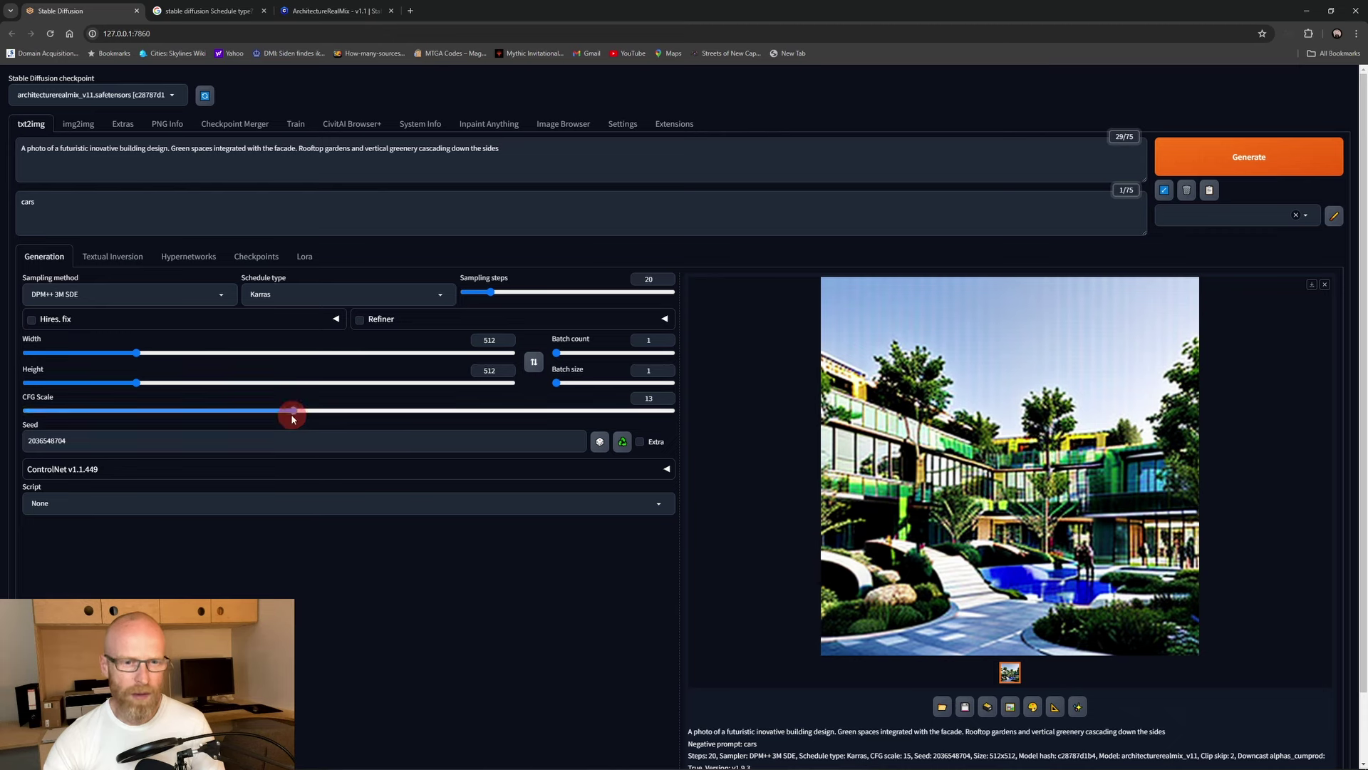
{"action": "left_click", "coordinate": [1226, 157]}
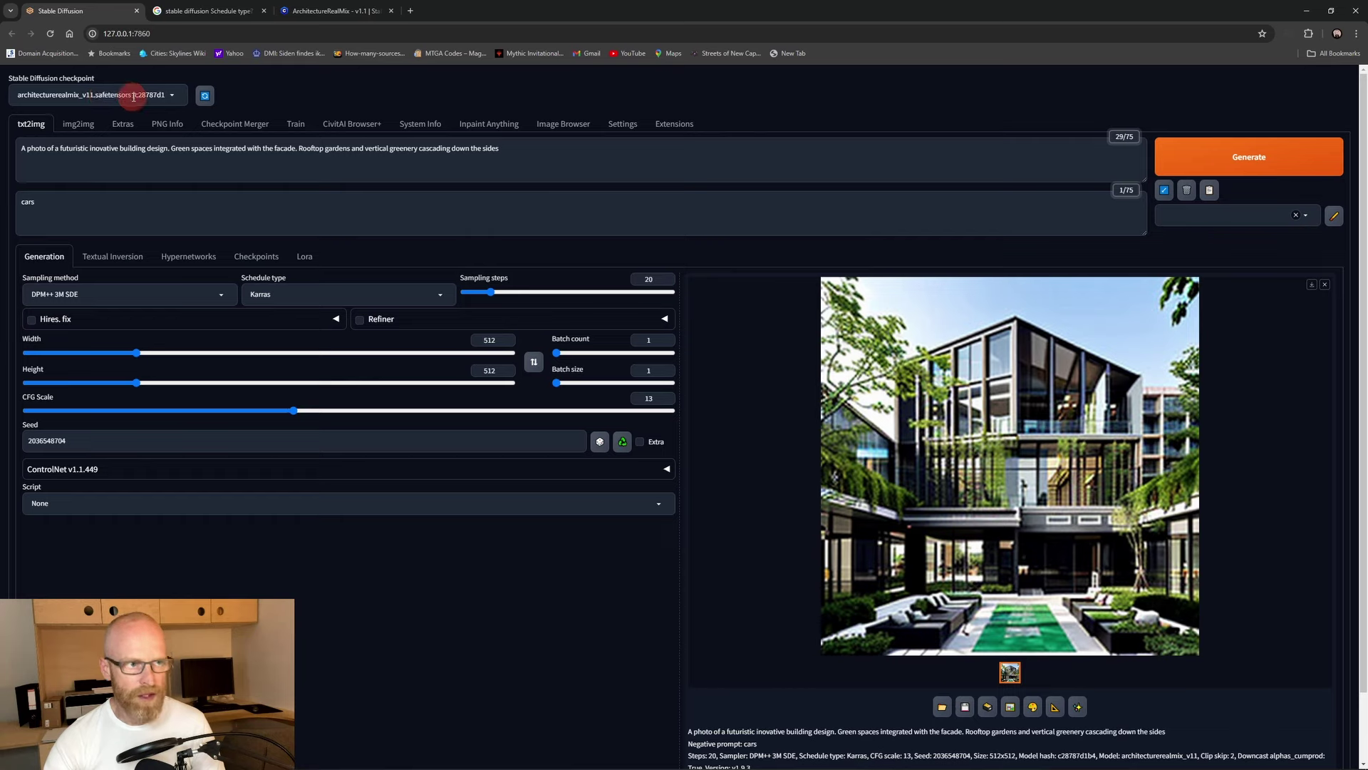
{"action": "left_click_drag", "start_coordinate": [300, 419], "coordinate": [264, 417]}
{"action": "key", "text": "ctrl+Return"}
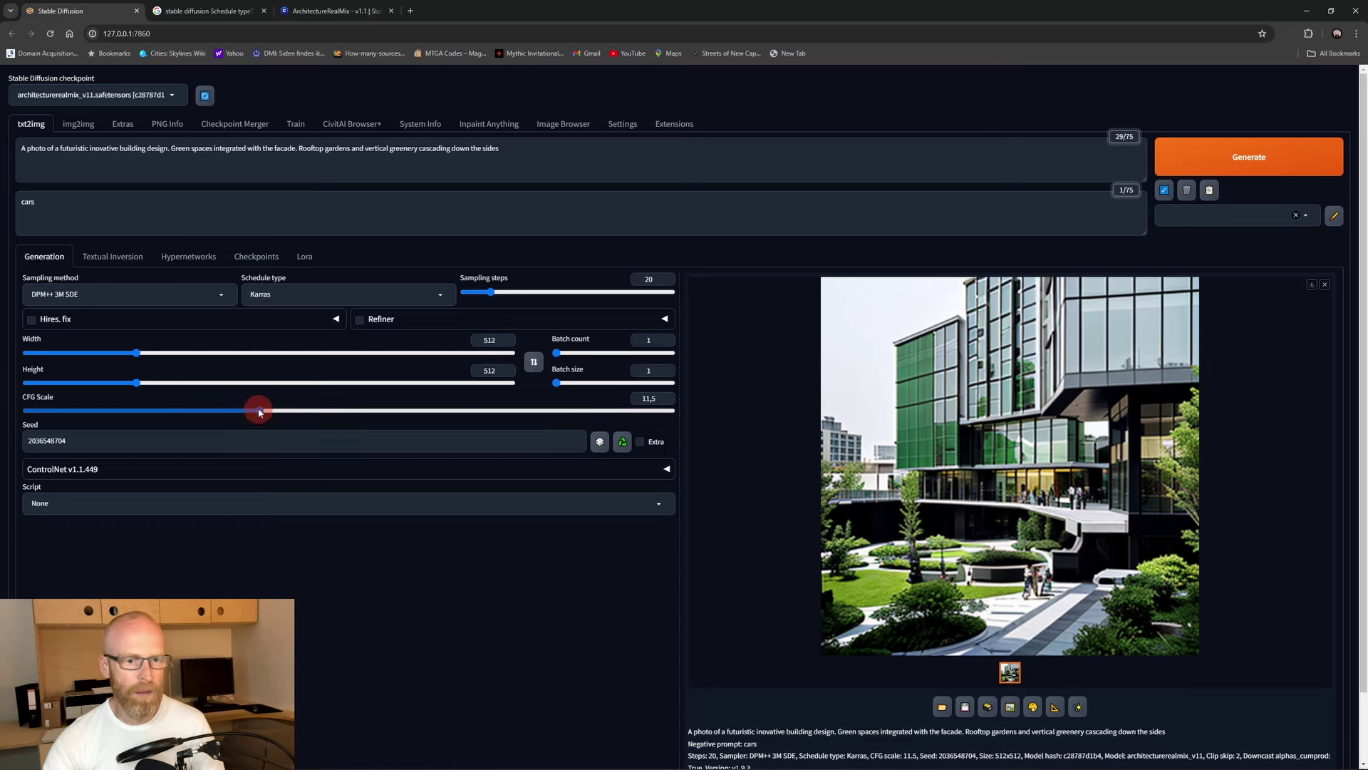
Step: Generate the building image at a CFG Scale of 10, and again with the scale lowered to 7
{"action": "left_click_drag", "start_coordinate": [260, 411], "coordinate": [227, 411]}
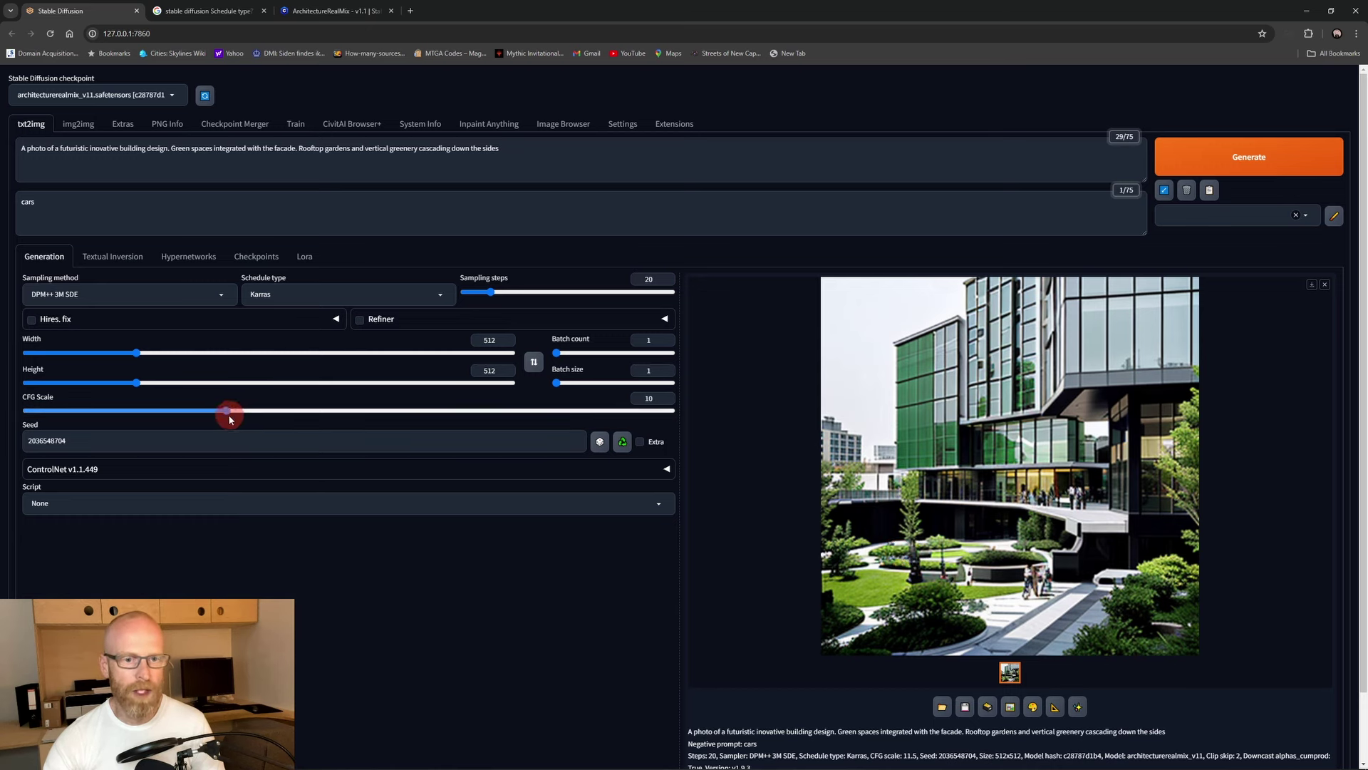
{"action": "left_click", "coordinate": [1272, 166]}
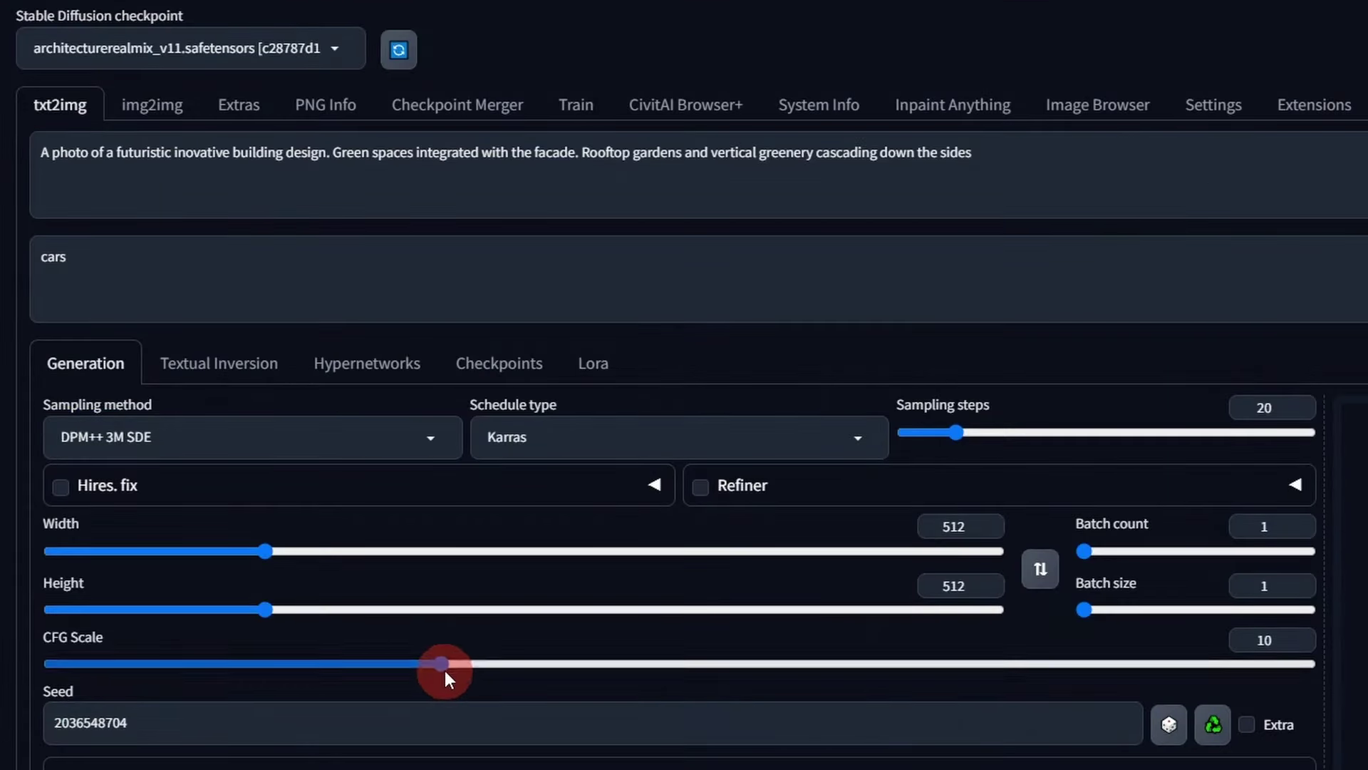
{"action": "left_click_drag", "start_coordinate": [228, 413], "coordinate": [195, 414]}
{"action": "left_click_drag", "start_coordinate": [382, 668], "coordinate": [315, 675]}
{"action": "left_click", "coordinate": [1367, 167]}
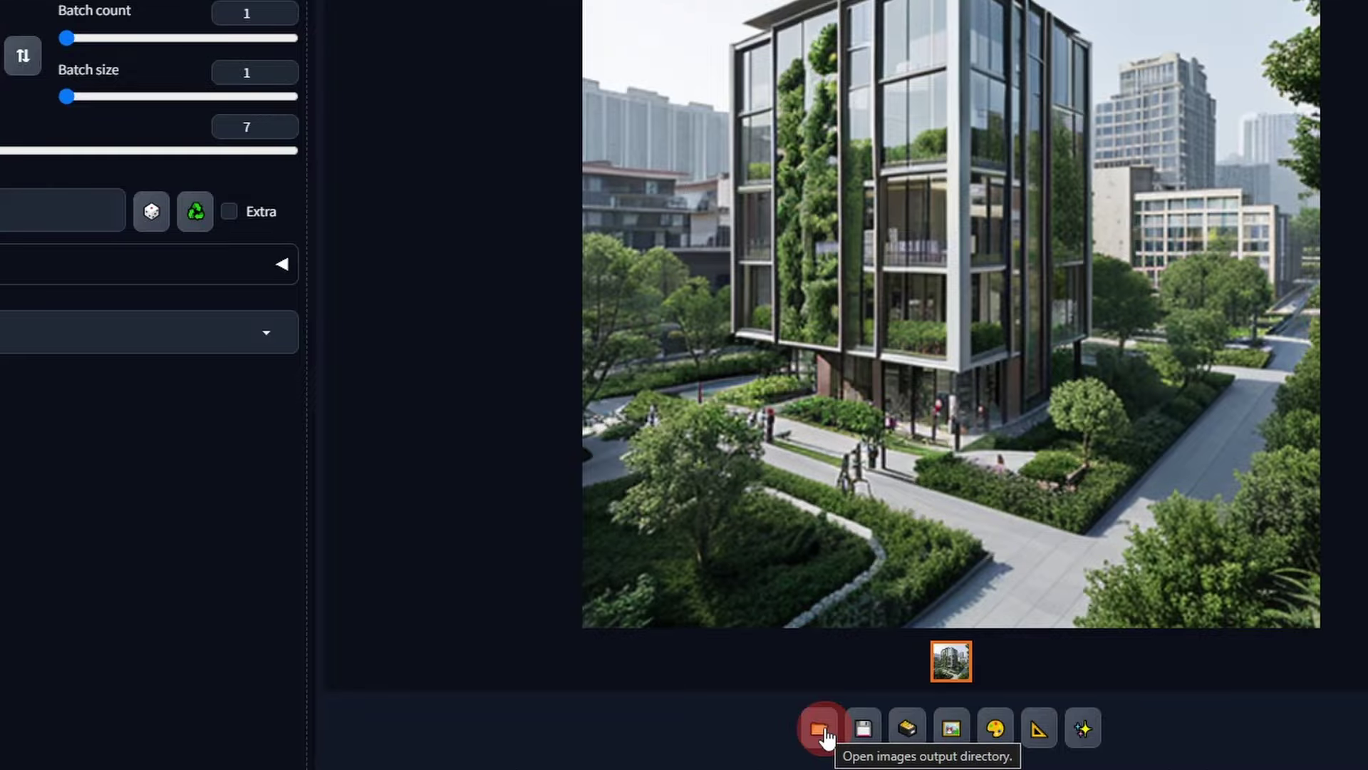
Step: Open the images output directory, view building images 00117 to 00119 enlarged, and return to the web UI
{"action": "left_click", "coordinate": [820, 729]}
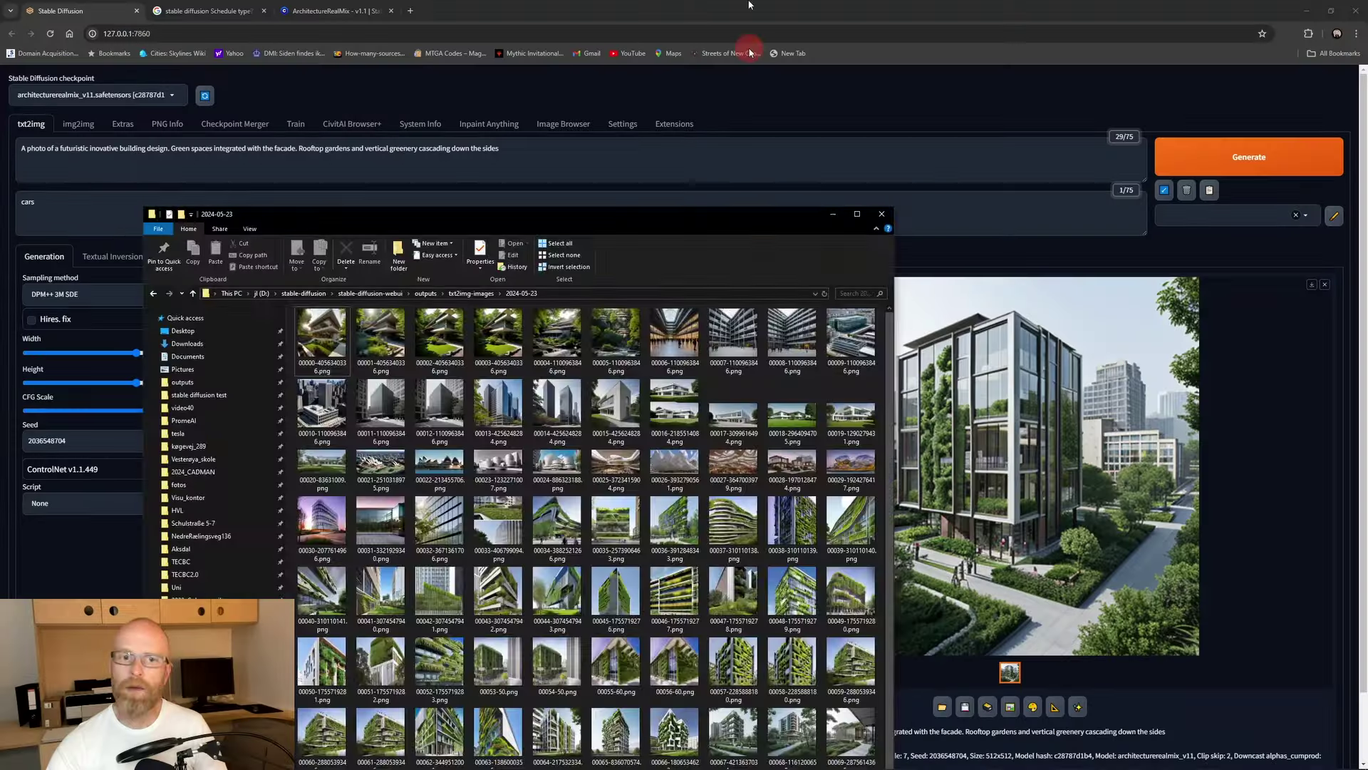
{"action": "double_click", "coordinate": [816, 203]}
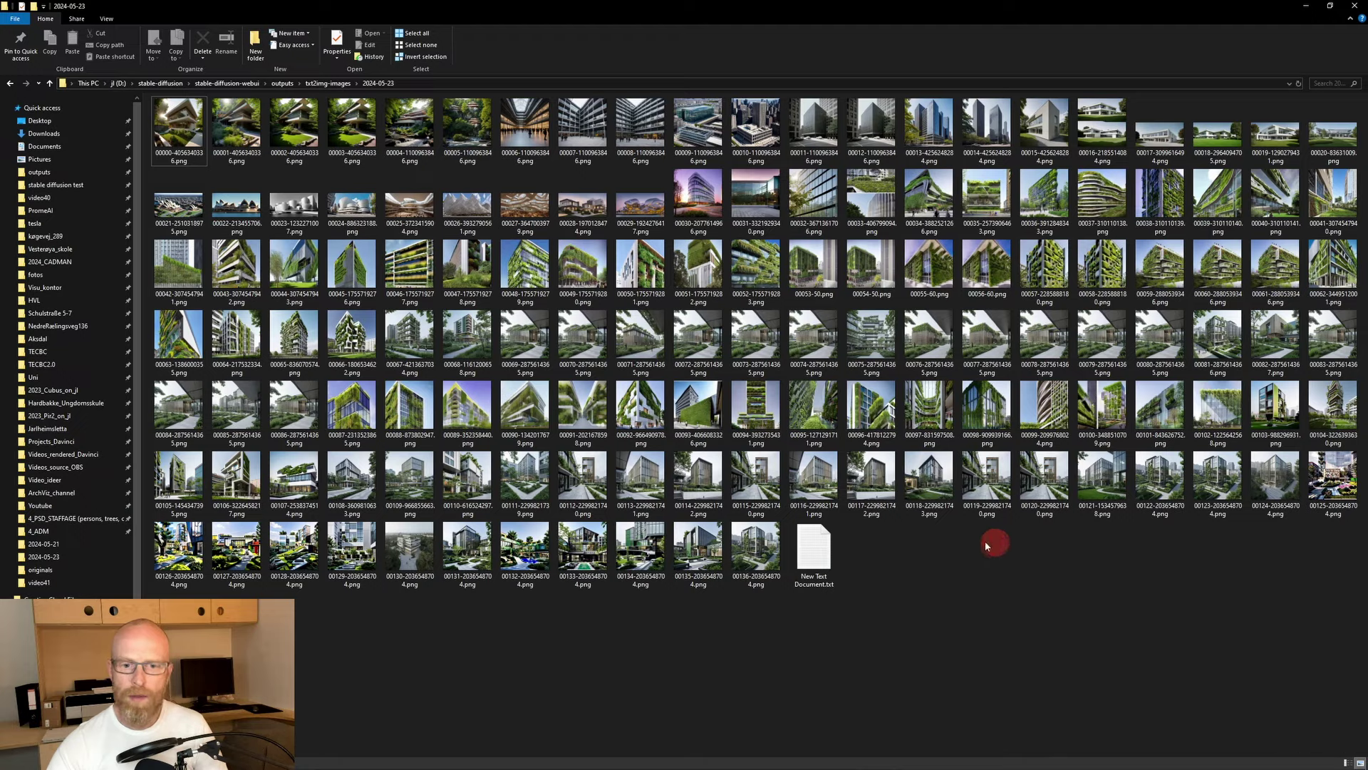
{"action": "left_click", "coordinate": [870, 484]}
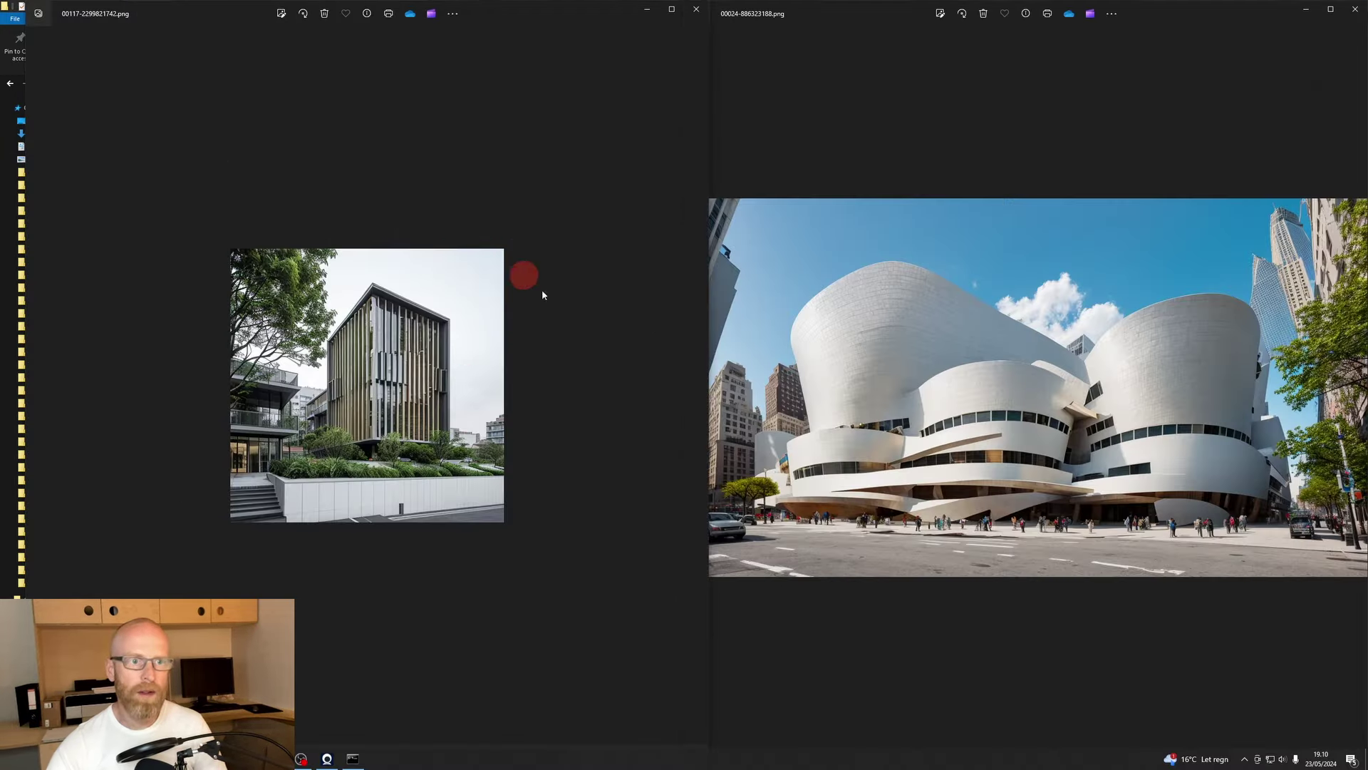
{"action": "key", "text": "Right"}
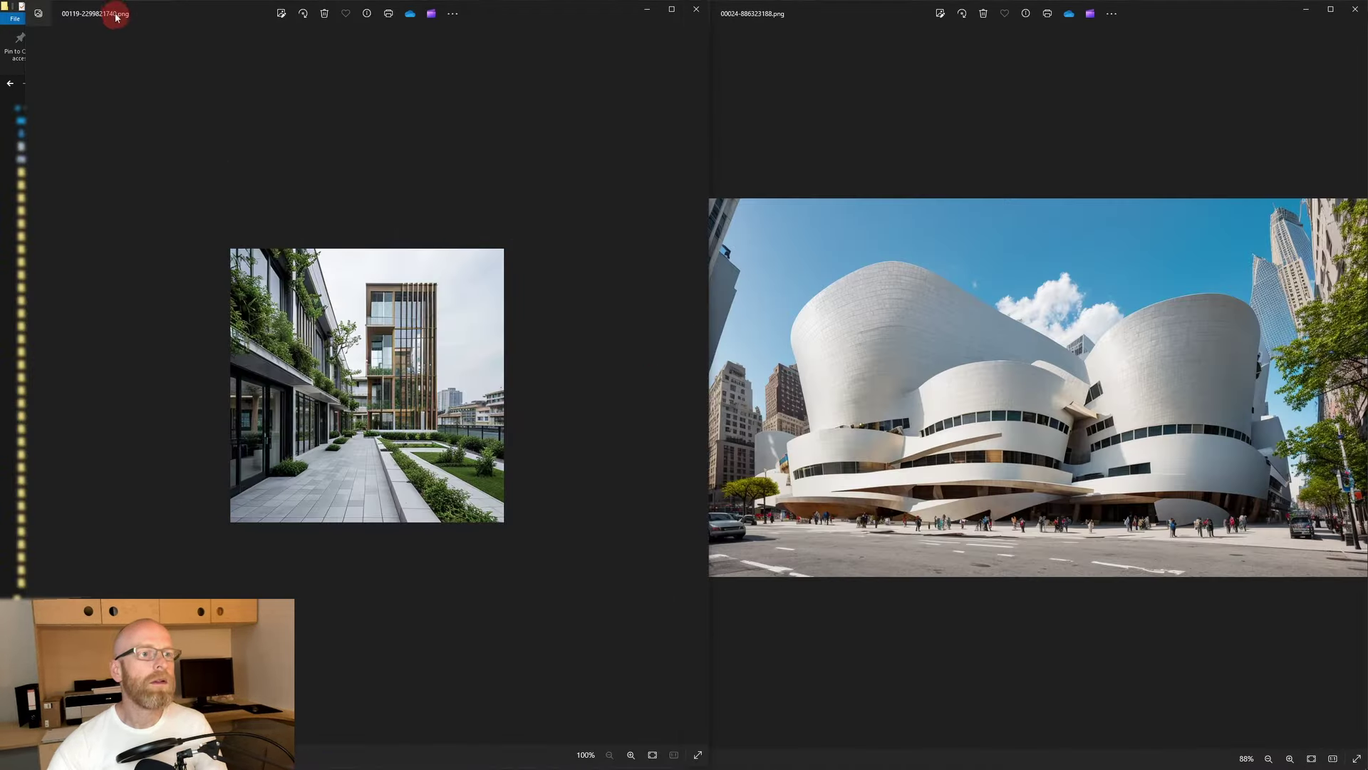
{"action": "left_click", "coordinate": [696, 8]}
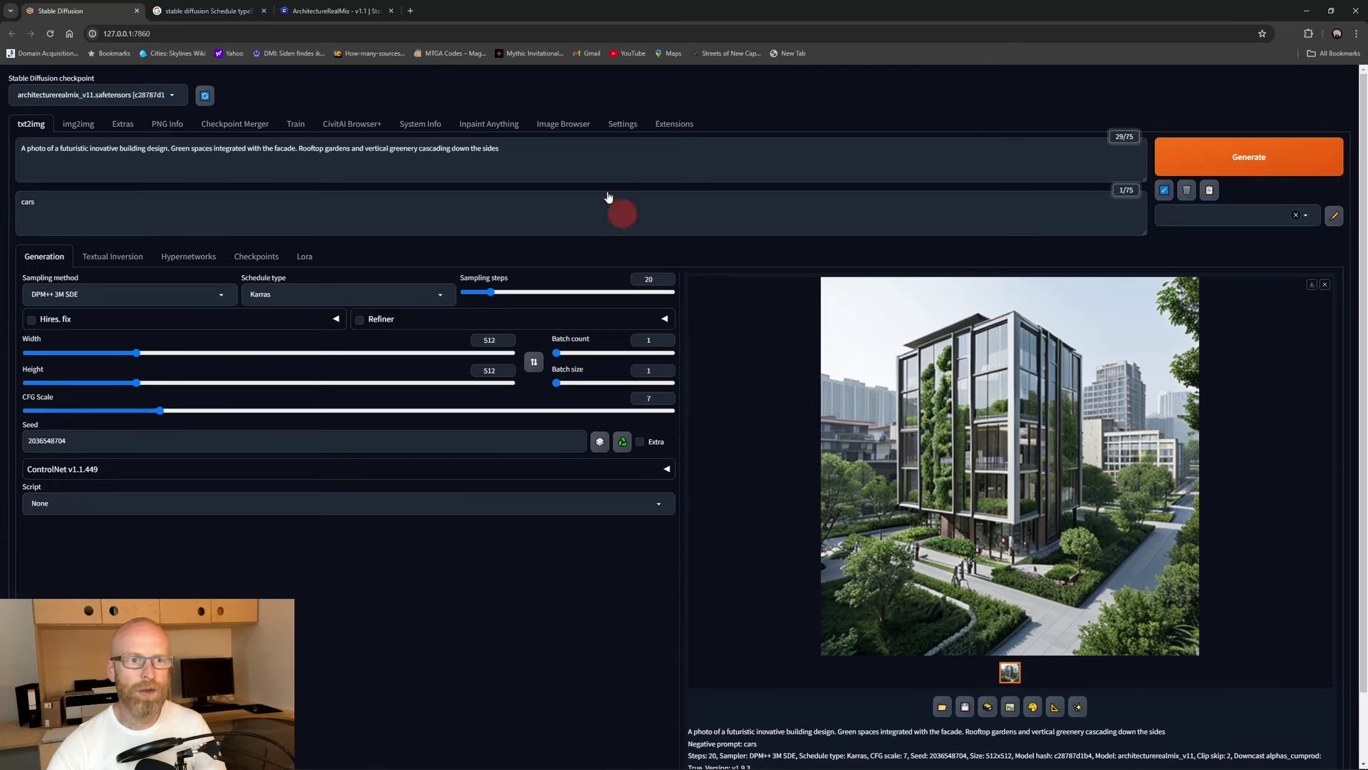
Step: Copy "futuristic inovative" from the prompt and use it as the EXIF keyword search in the Image Browser
{"action": "left_click_drag", "start_coordinate": [60, 148], "coordinate": [118, 148]}
{"action": "key", "text": "ctrl+c"}
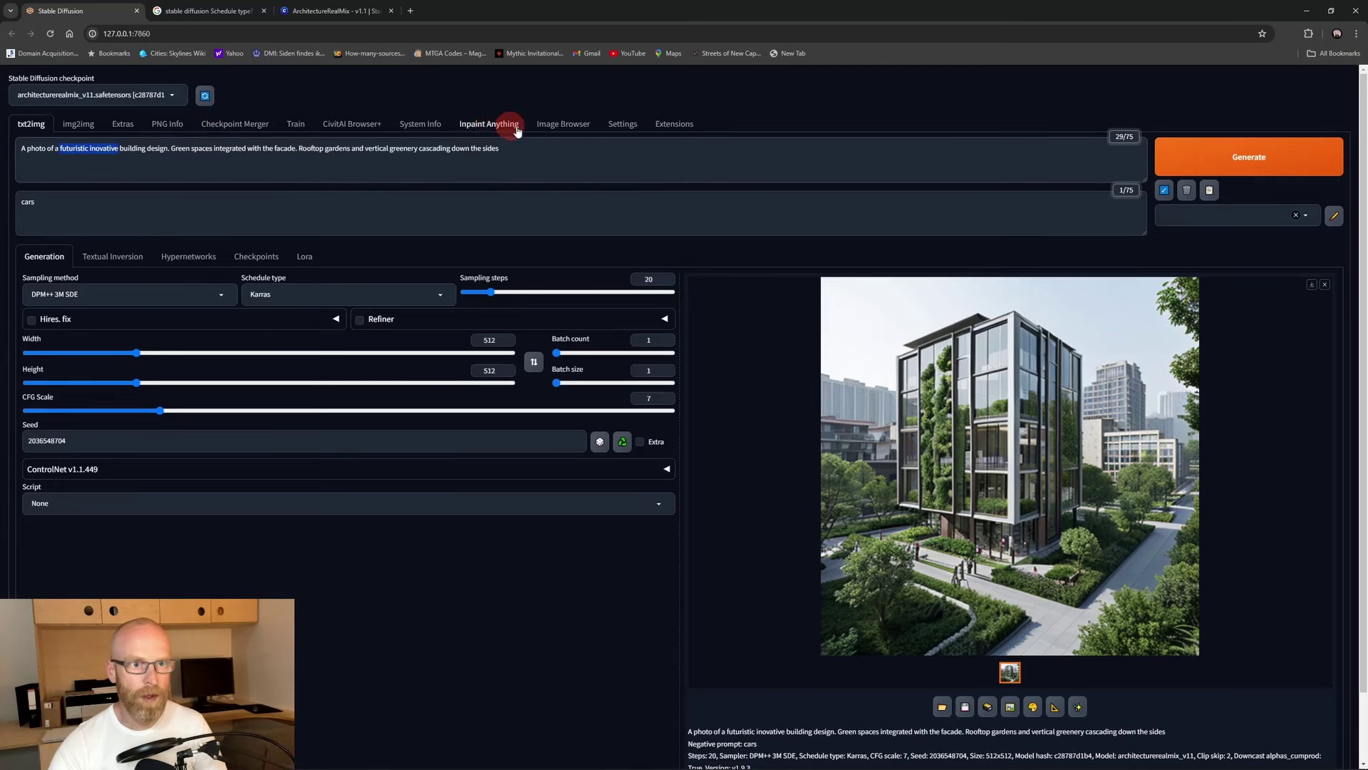
{"action": "left_click", "coordinate": [562, 124]}
{"action": "left_click", "coordinate": [950, 267]}
{"action": "key", "text": "ctrl+v"}
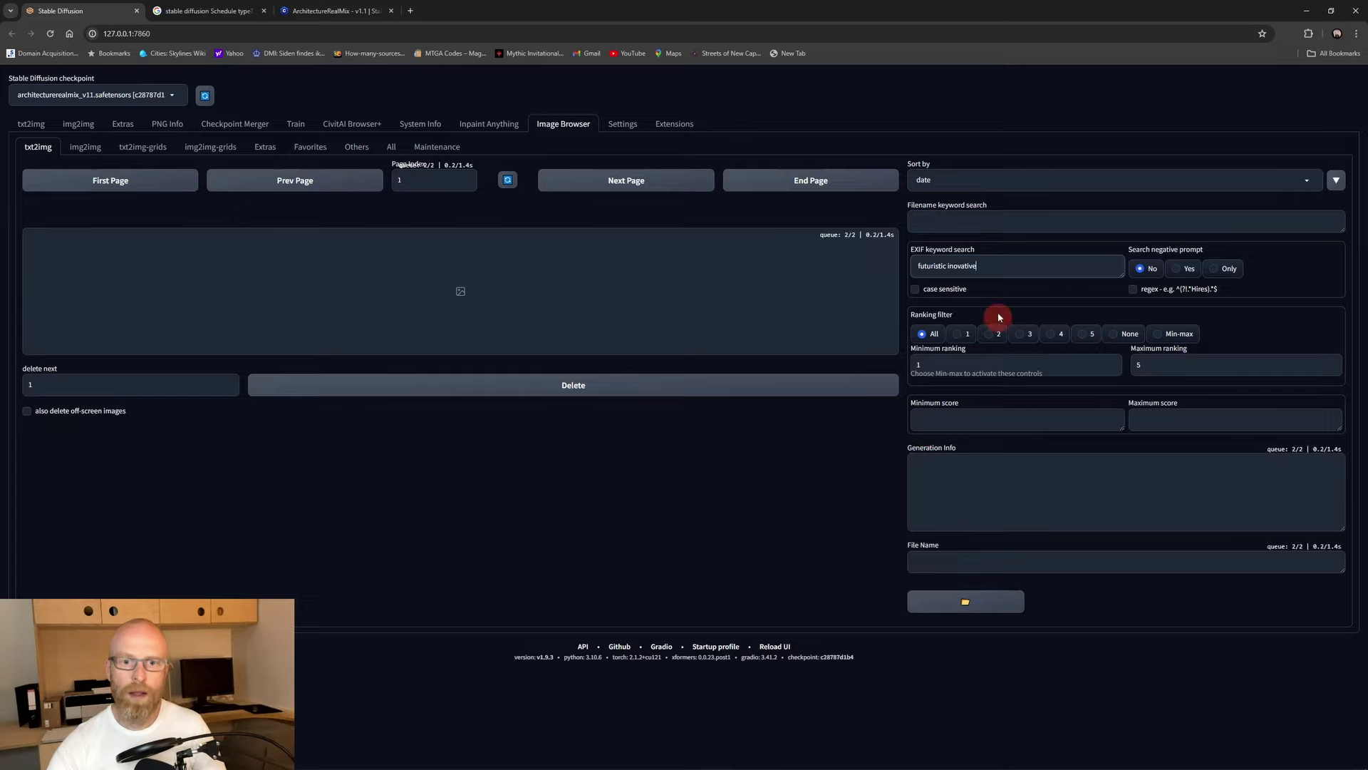
{"action": "left_click", "coordinate": [955, 266]}
{"action": "key", "text": "Return"}
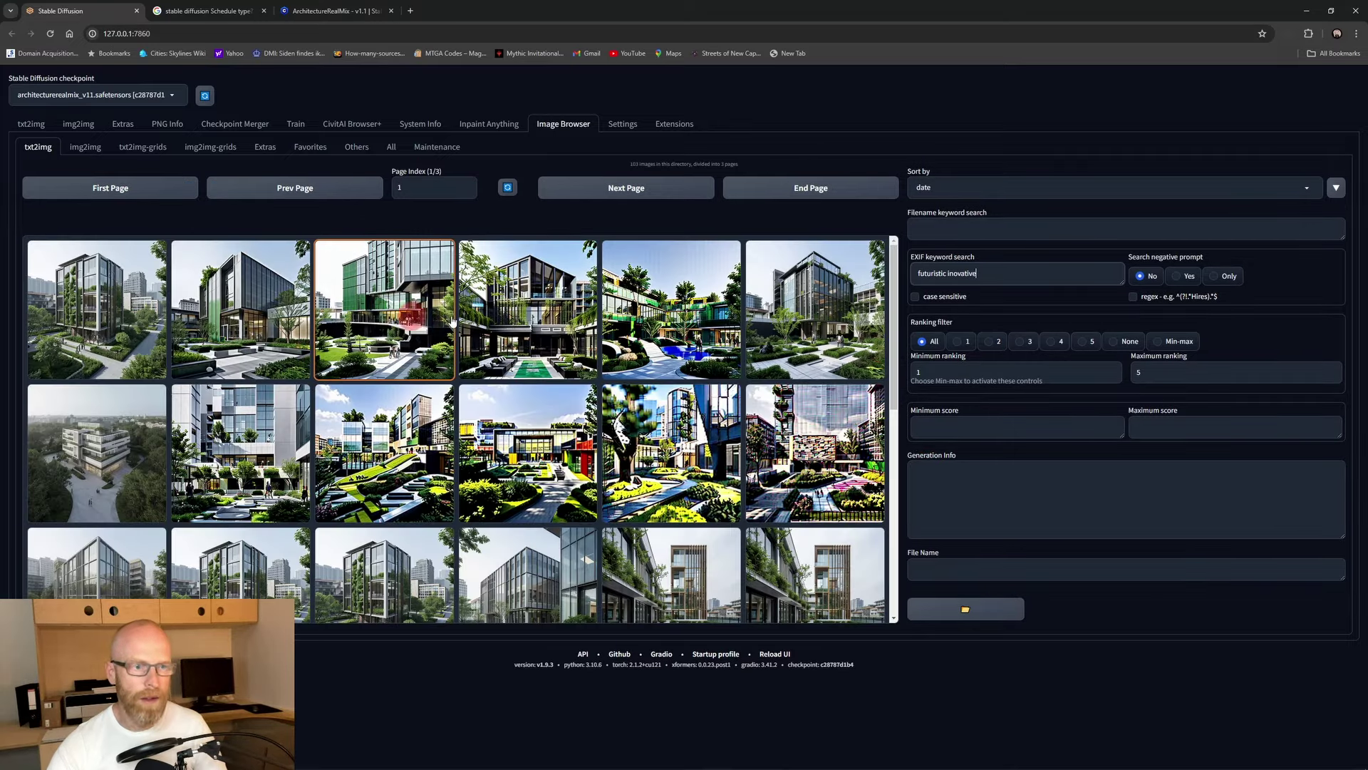
Step: Select image 00119-2299821740.png from the search results and send it to img2img
{"action": "scroll", "coordinate": [788, 349], "scroll_direction": "down", "scroll_amount": 2}
{"action": "scroll", "coordinate": [787, 350], "scroll_direction": "down", "scroll_amount": 1}
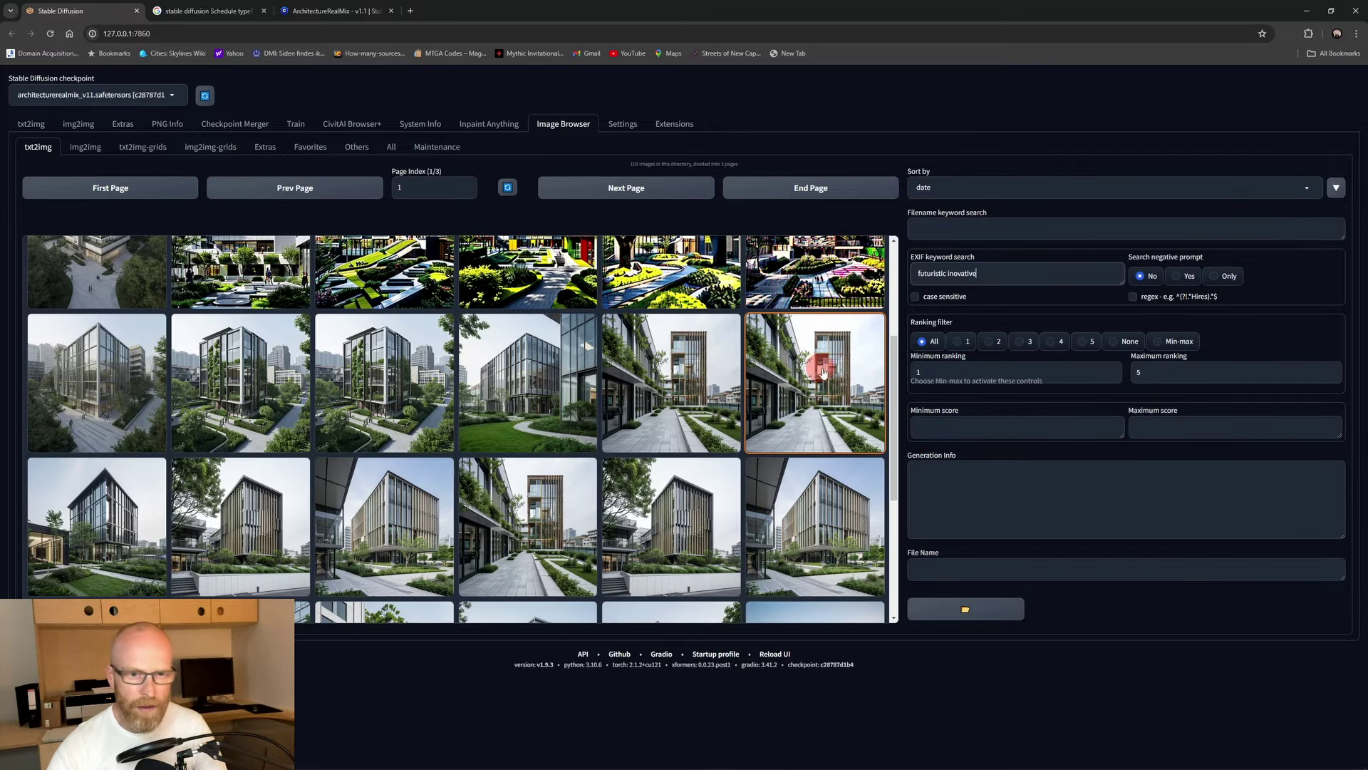
{"action": "left_click", "coordinate": [830, 398]}
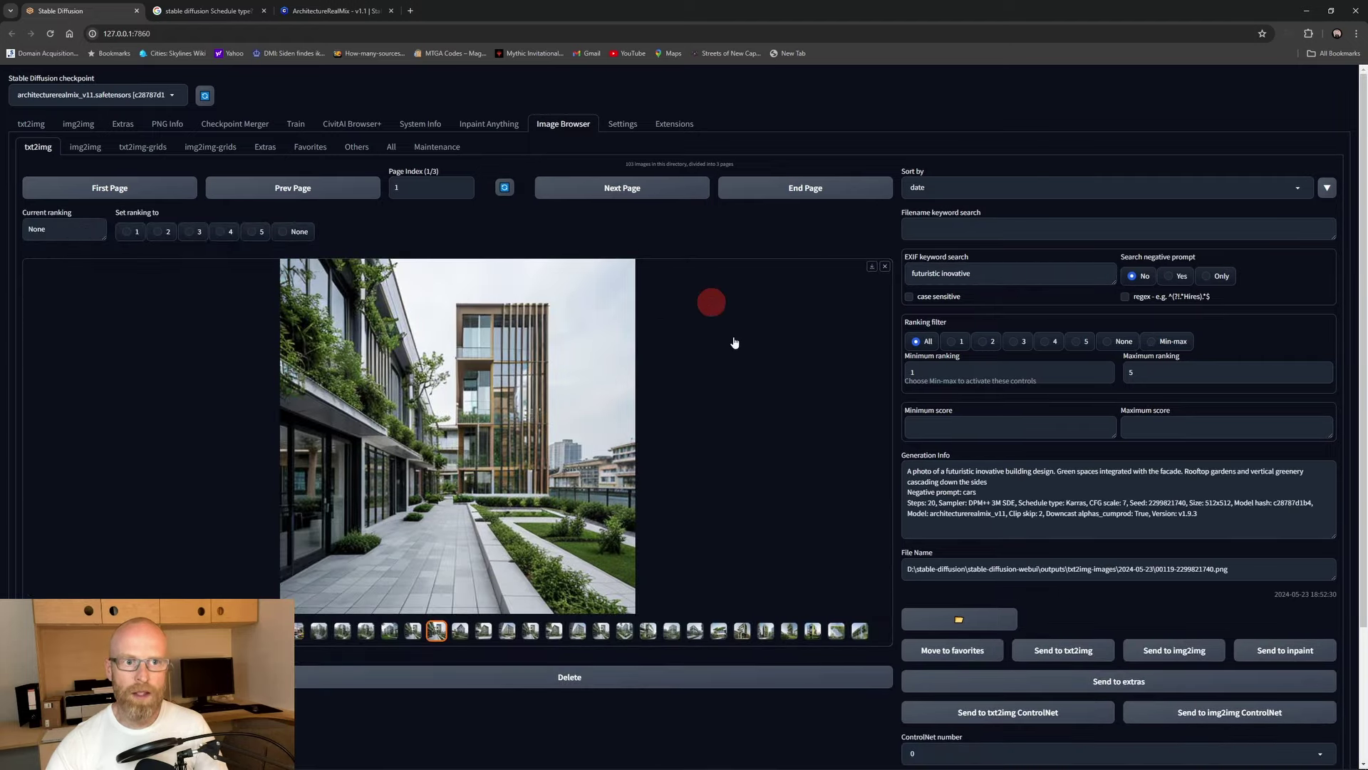
{"action": "scroll", "coordinate": [856, 498], "scroll_direction": "down", "scroll_amount": 2}
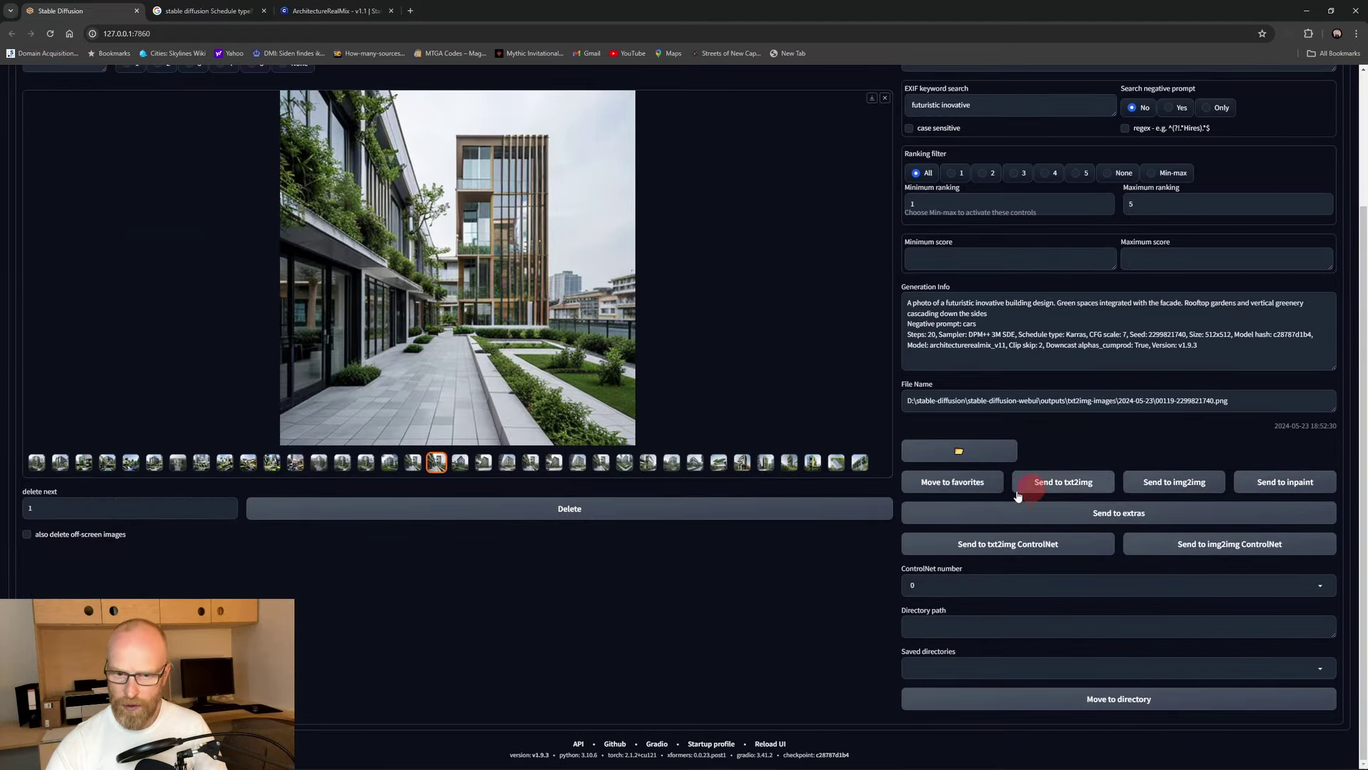
{"action": "left_click", "coordinate": [1181, 483]}
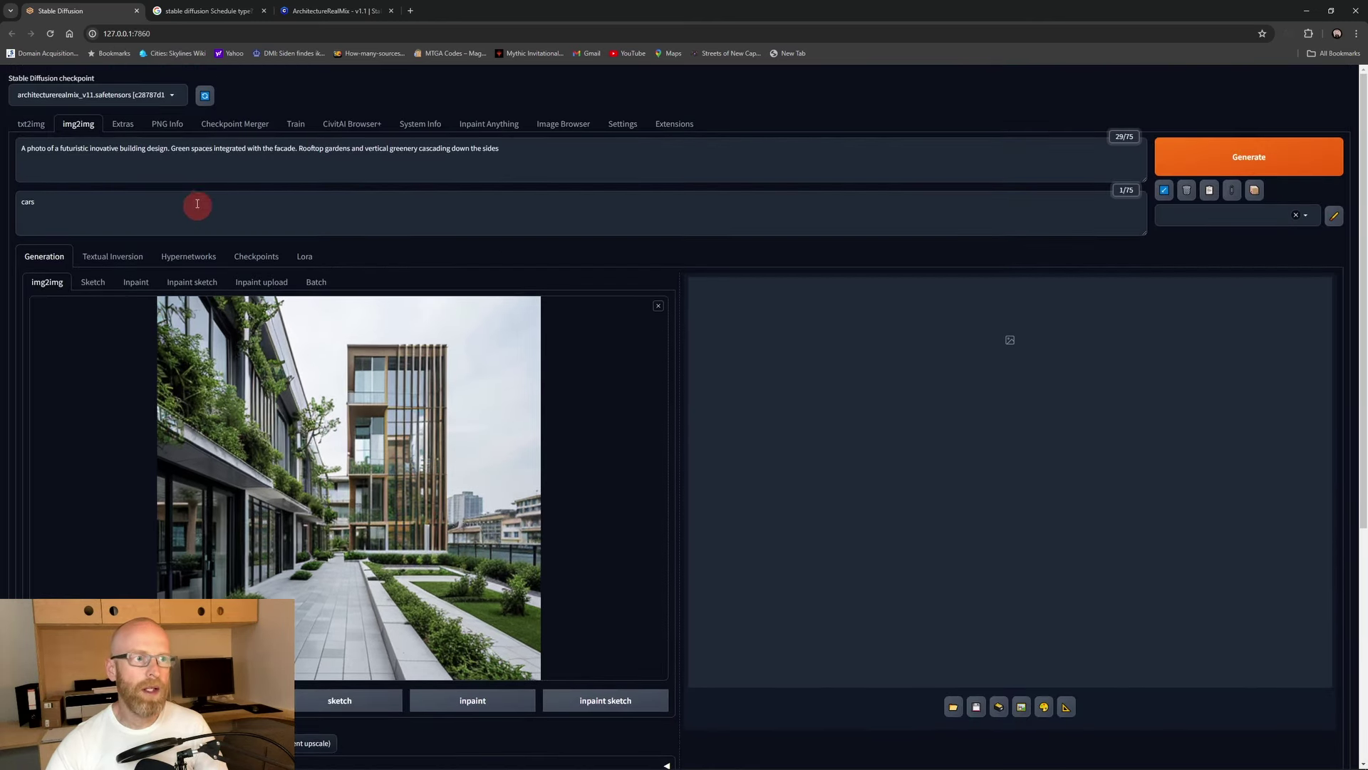
{"action": "left_click", "coordinate": [32, 123]}
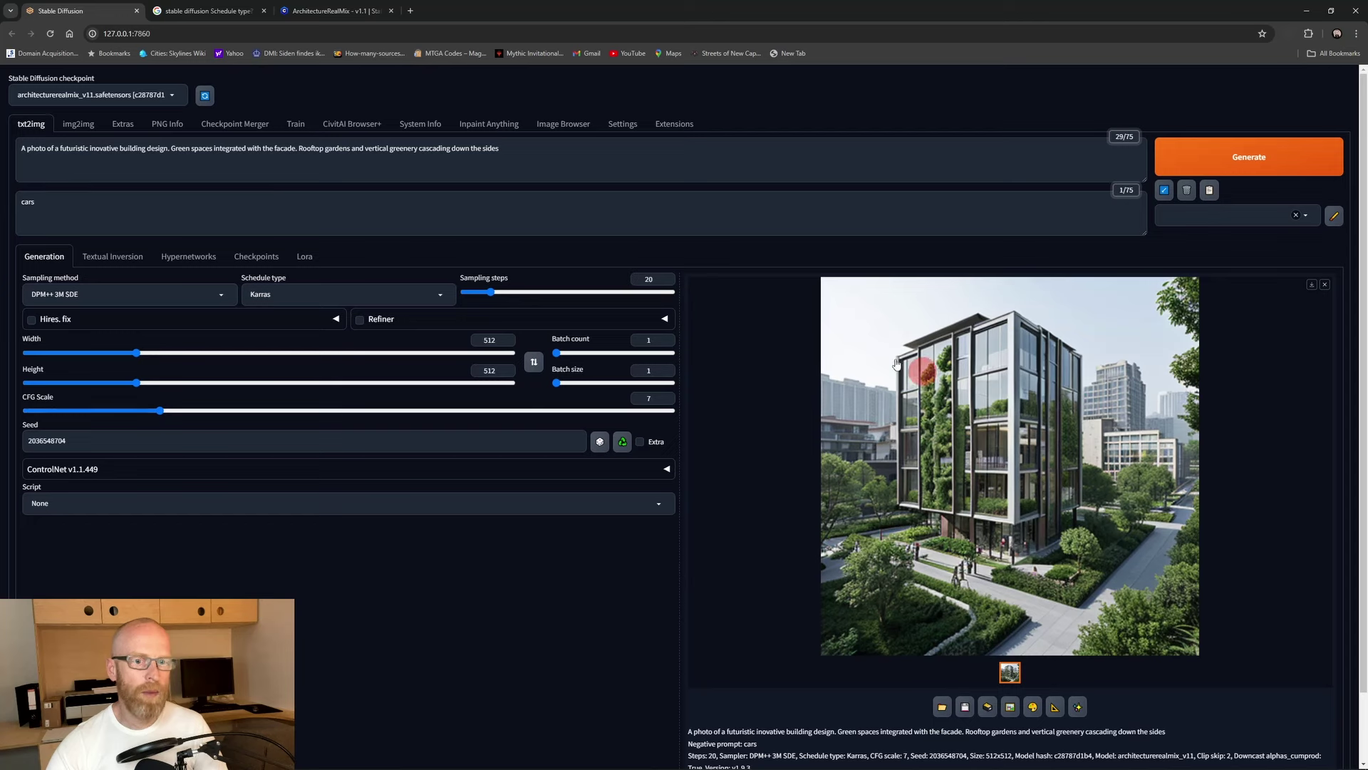
{"action": "left_click", "coordinate": [75, 126]}
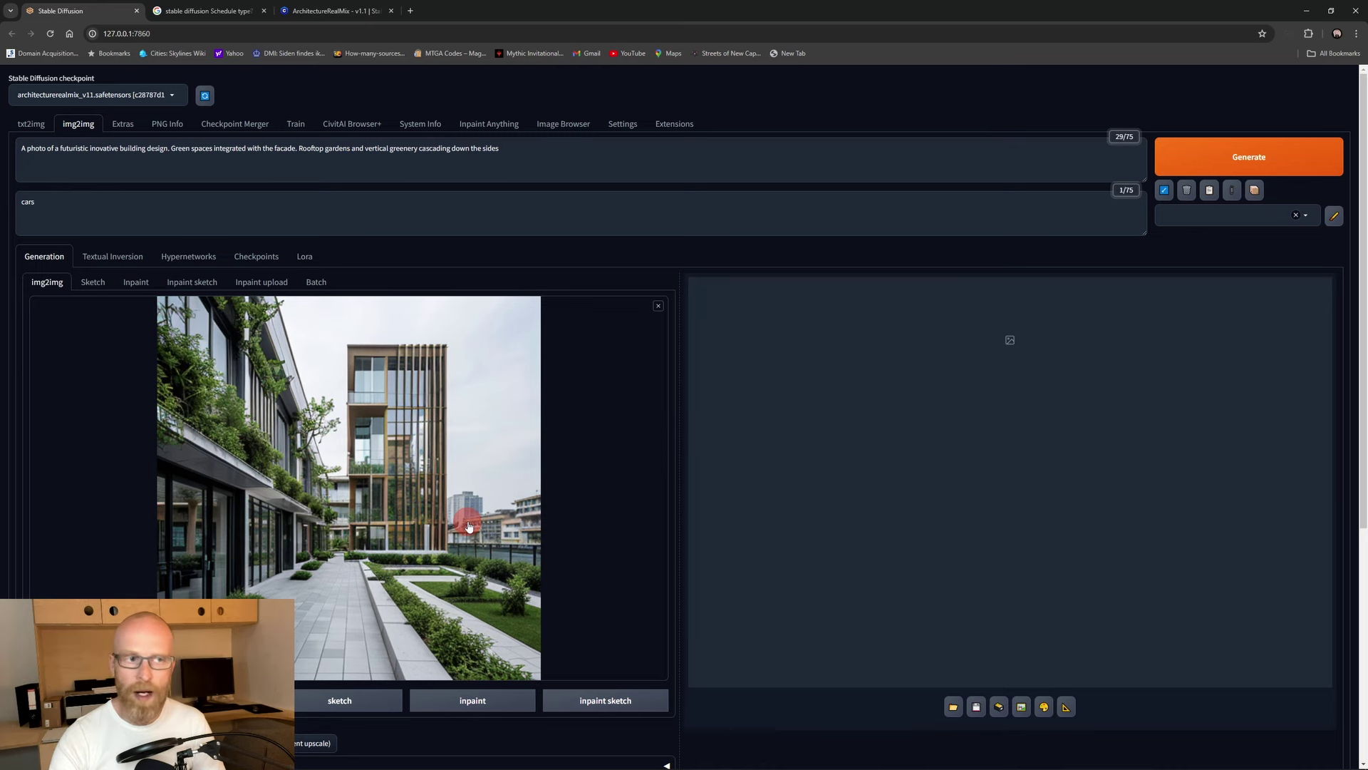
{"action": "scroll", "coordinate": [356, 442], "scroll_direction": "down", "scroll_amount": 3}
{"action": "scroll", "coordinate": [498, 463], "scroll_direction": "up", "scroll_amount": 2}
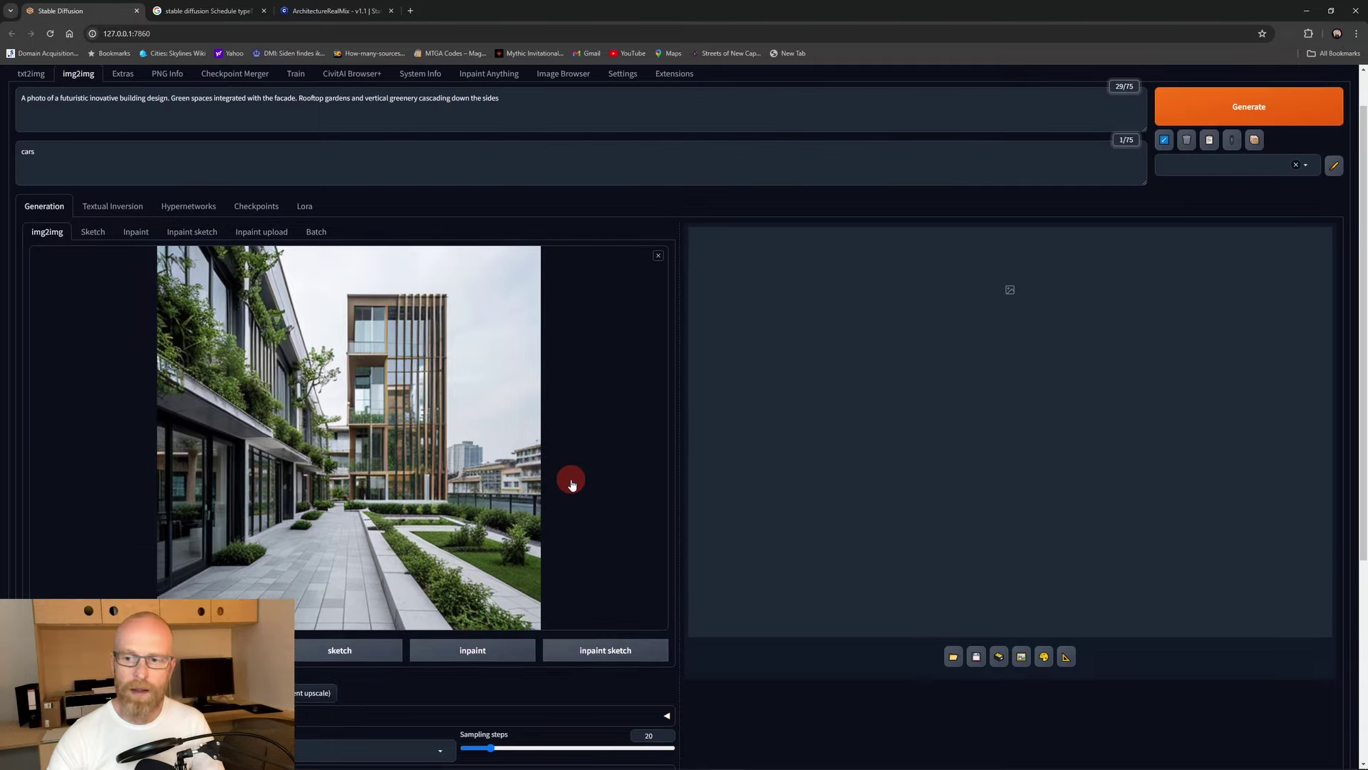
{"action": "scroll", "coordinate": [572, 484], "scroll_direction": "up", "scroll_amount": 1}
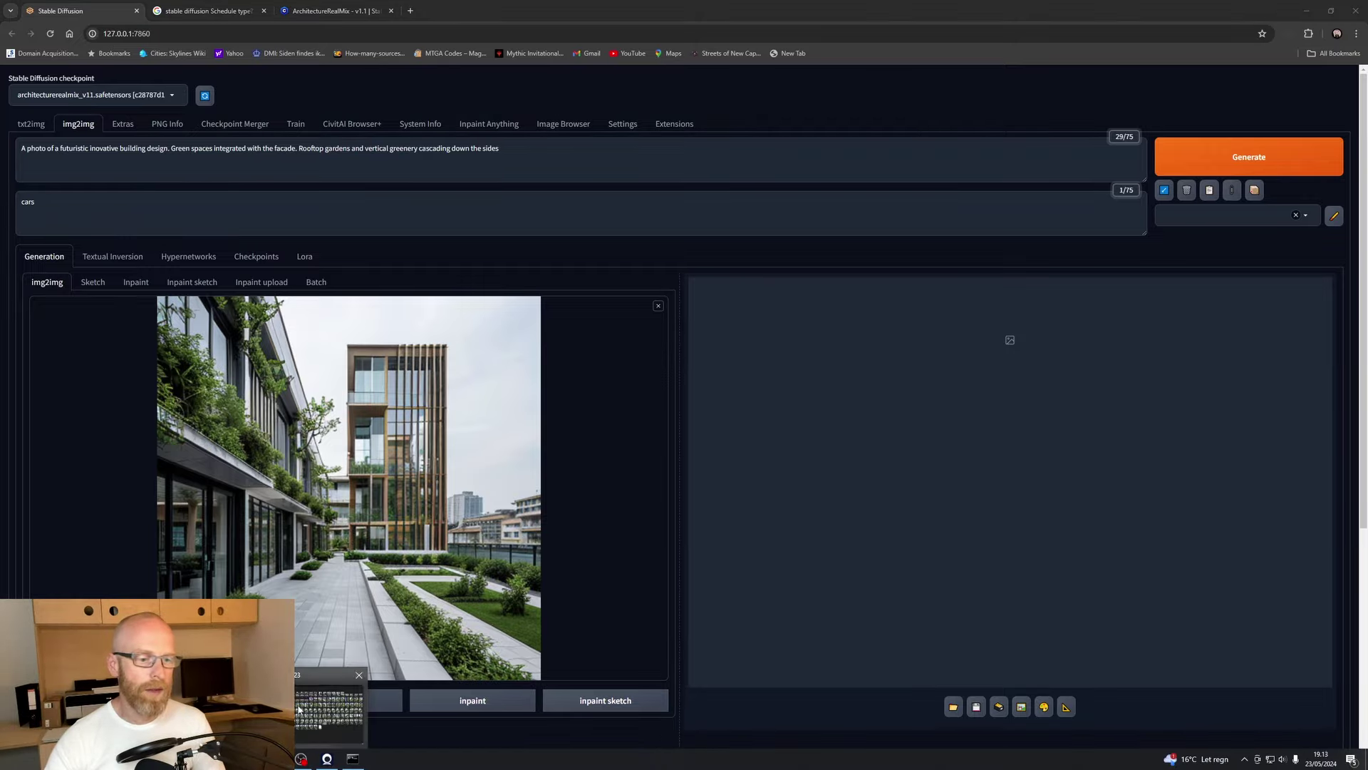
Step: Load 00011-1100963846.png from the 2024-05-23 output folder as the img2img source image
{"action": "left_click", "coordinate": [331, 706]}
{"action": "left_click_drag", "start_coordinate": [905, 7], "coordinate": [1016, 177]}
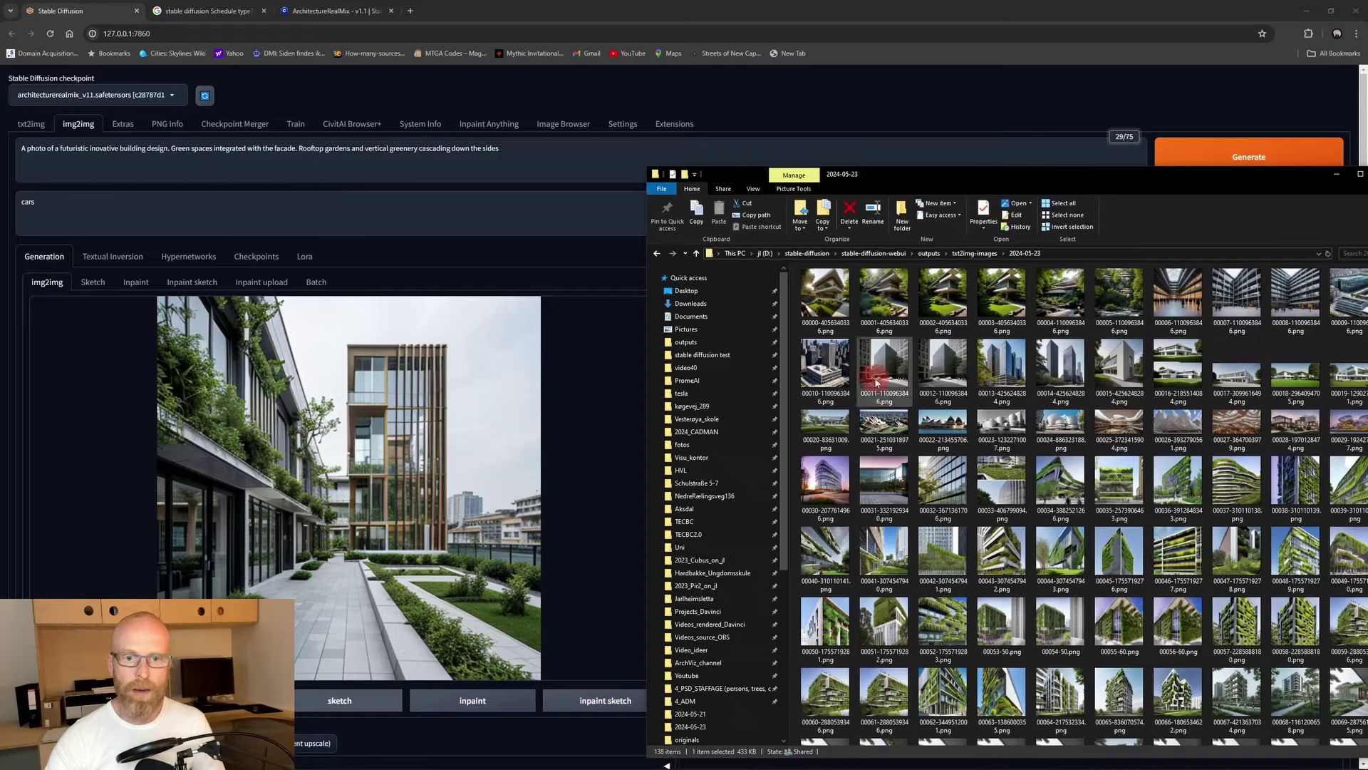
{"action": "left_click_drag", "start_coordinate": [883, 367], "coordinate": [382, 507]}
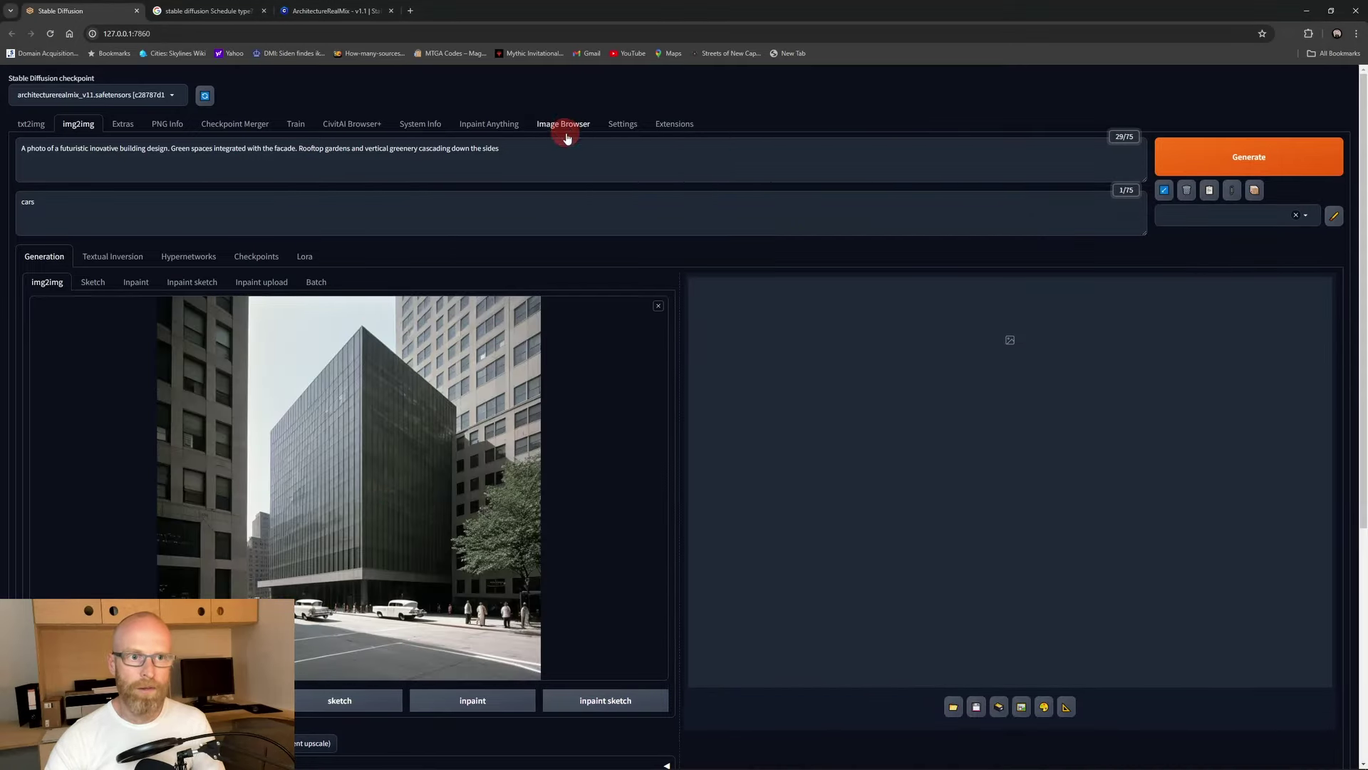
Step: Load the courtyard building picture from the txt2img outputs folder as the img2img source and generate an image from it
{"action": "key", "text": "alt+Tab"}
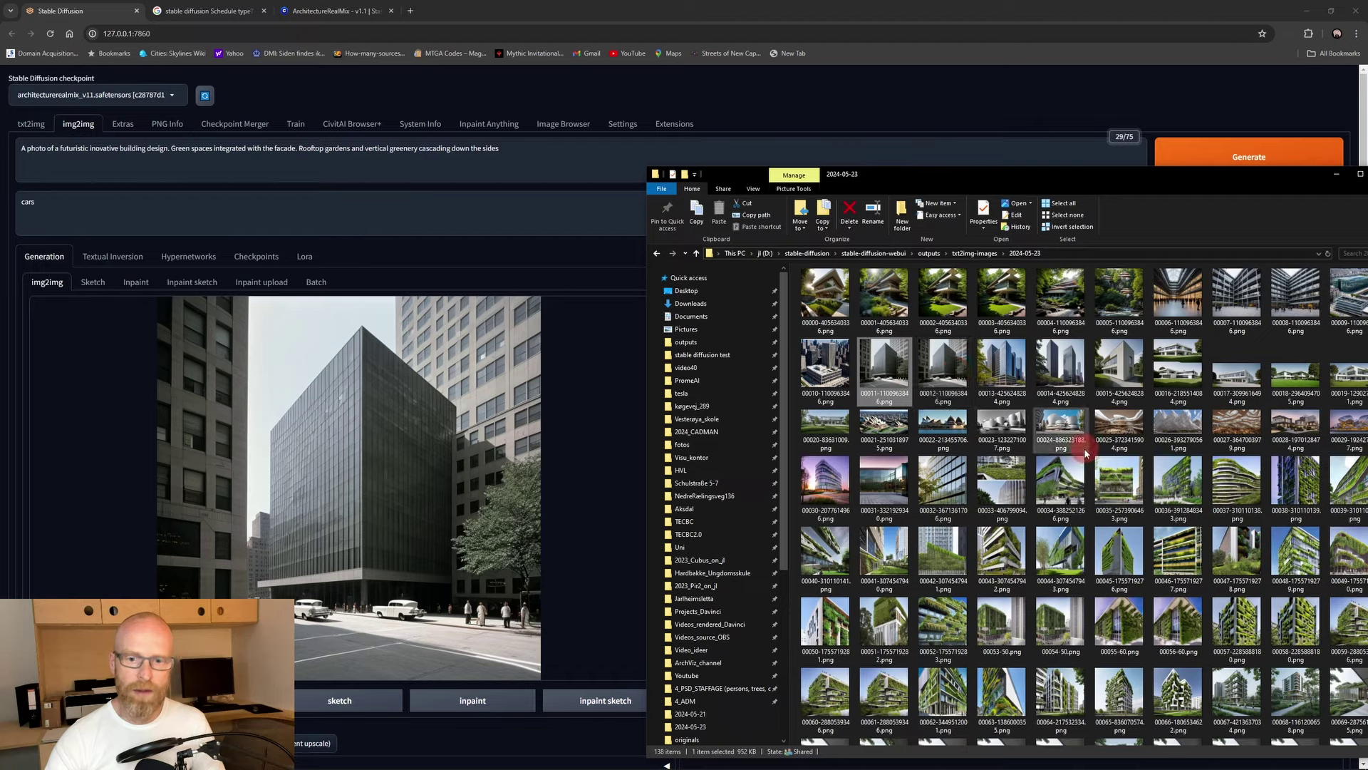
{"action": "left_click_drag", "start_coordinate": [1108, 566], "coordinate": [446, 521]}
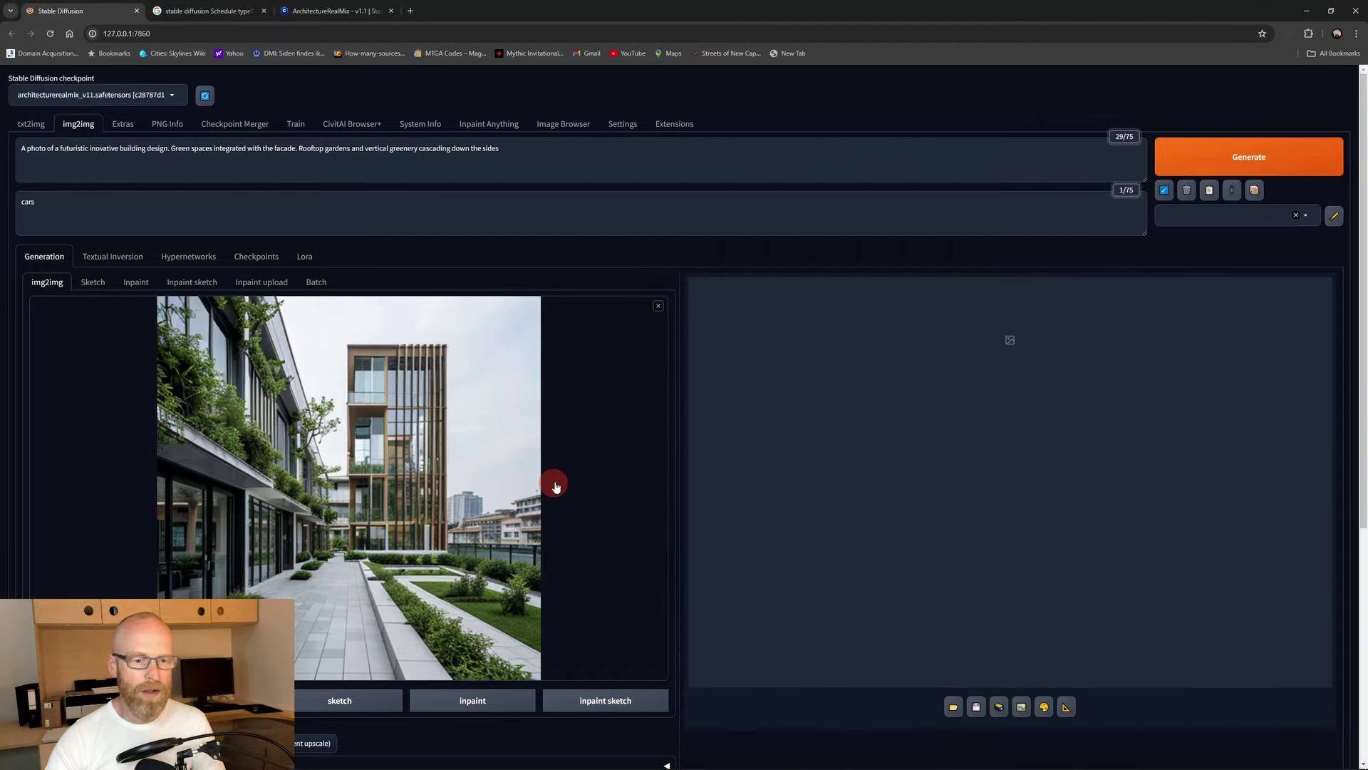
{"action": "scroll", "coordinate": [575, 483], "scroll_direction": "down", "scroll_amount": 5}
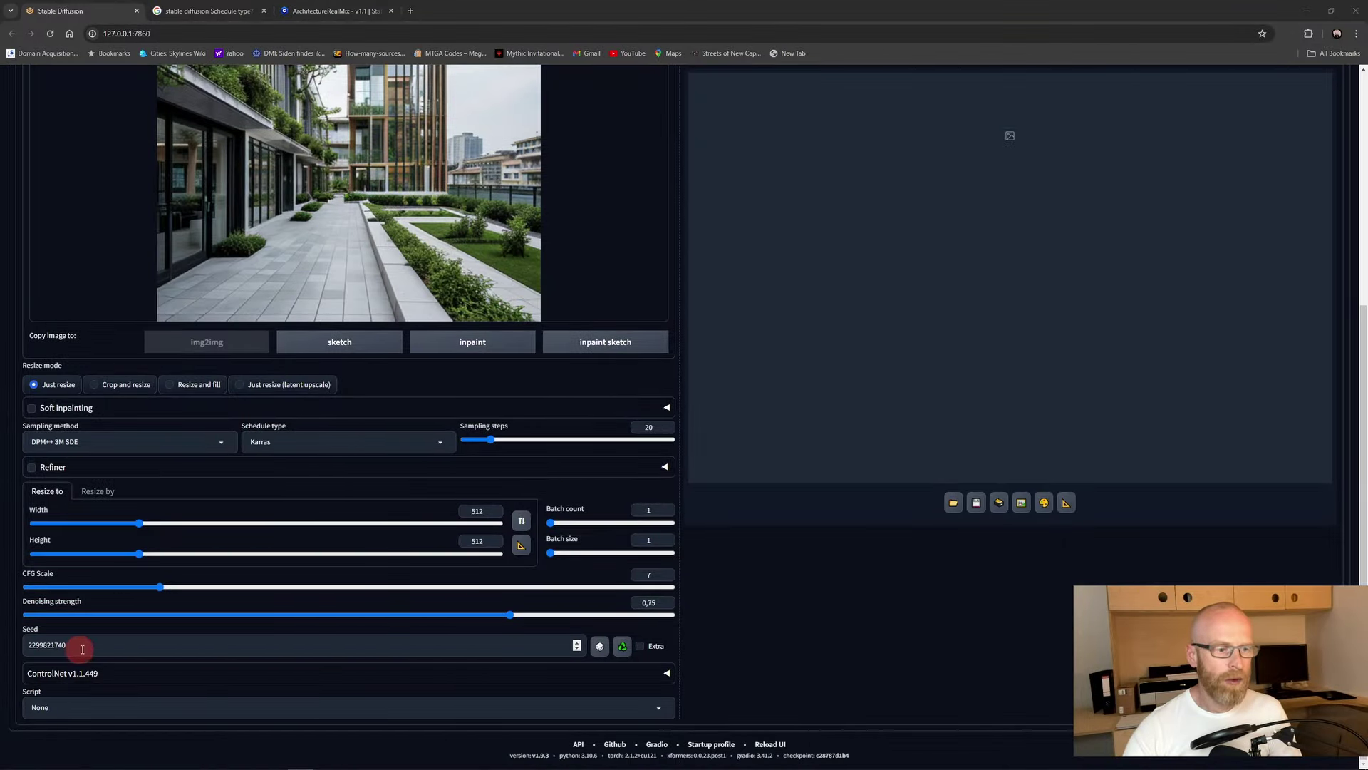
{"action": "scroll", "coordinate": [86, 645], "scroll_direction": "up", "scroll_amount": 8}
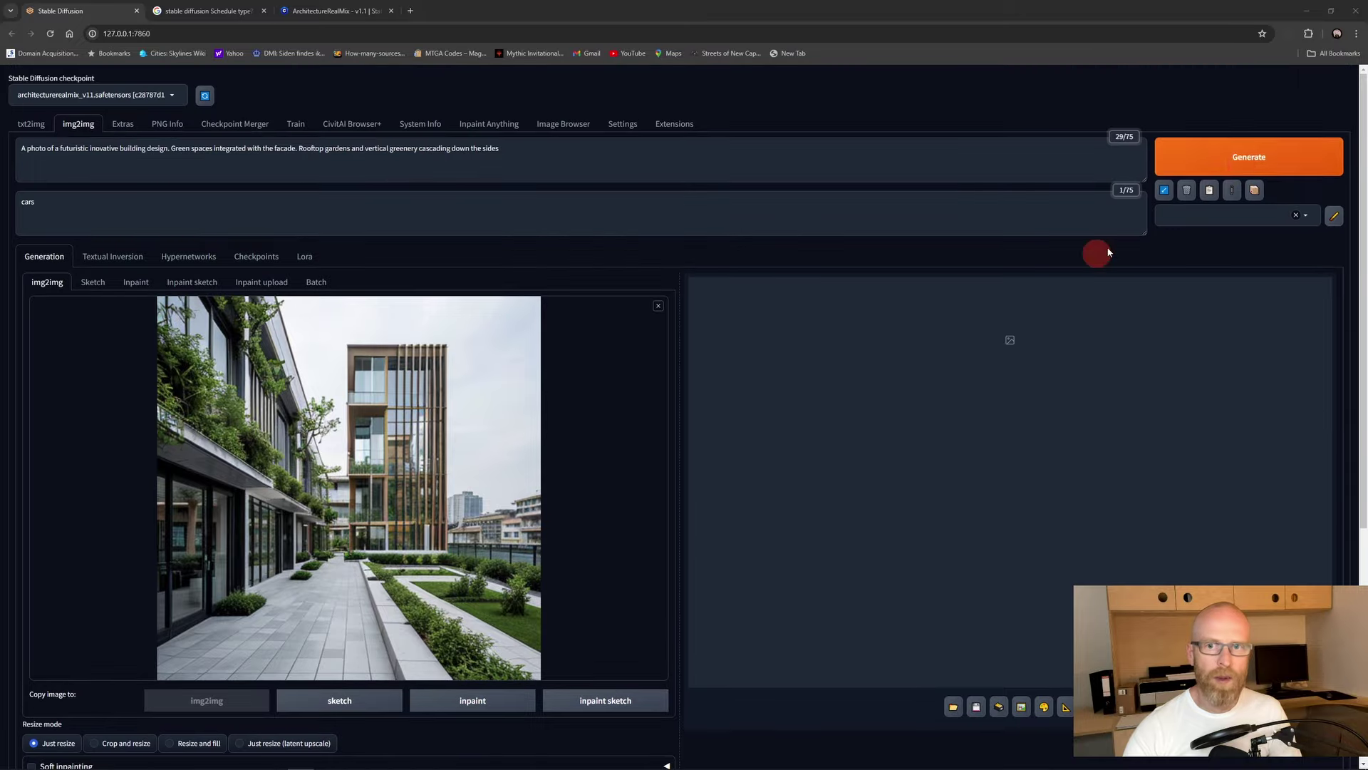
{"action": "left_click", "coordinate": [1101, 206]}
{"action": "key", "text": "ctrl+Return"}
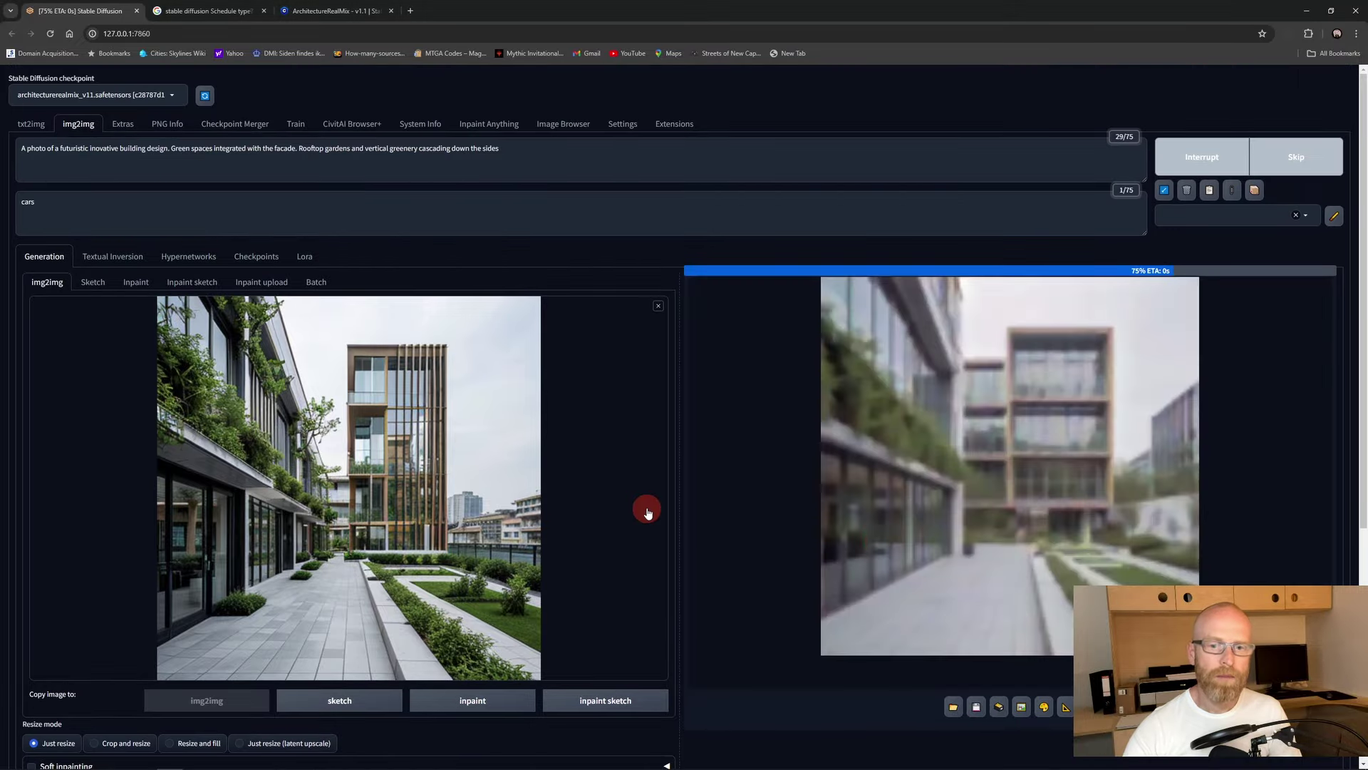
Step: Set the denoising strength to 0.1 and generate a new version of the courtyard image
{"action": "scroll", "coordinate": [1101, 513], "scroll_direction": "down", "scroll_amount": 5}
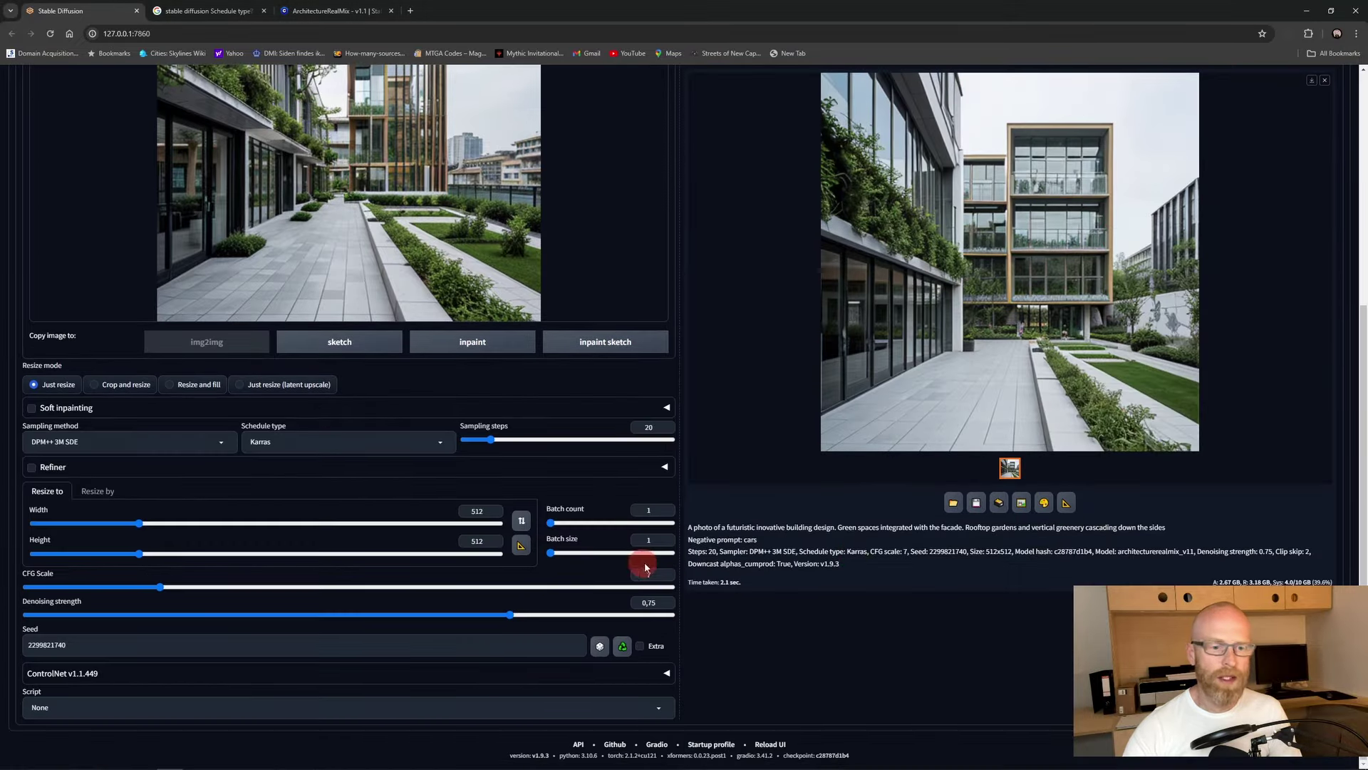
{"action": "scroll", "coordinate": [1092, 402], "scroll_direction": "up", "scroll_amount": 2}
{"action": "scroll", "coordinate": [1092, 402], "scroll_direction": "up", "scroll_amount": 2}
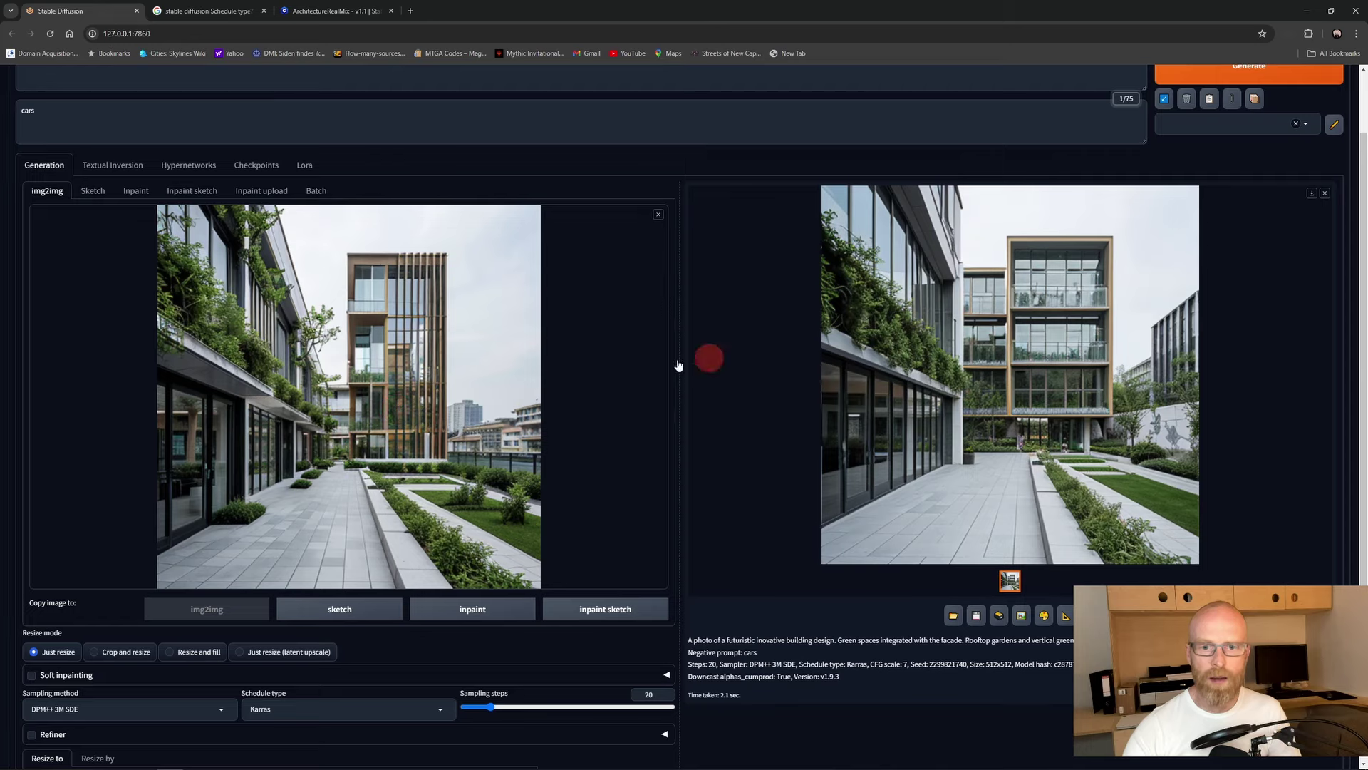
{"action": "scroll", "coordinate": [1057, 397], "scroll_direction": "down", "scroll_amount": 1}
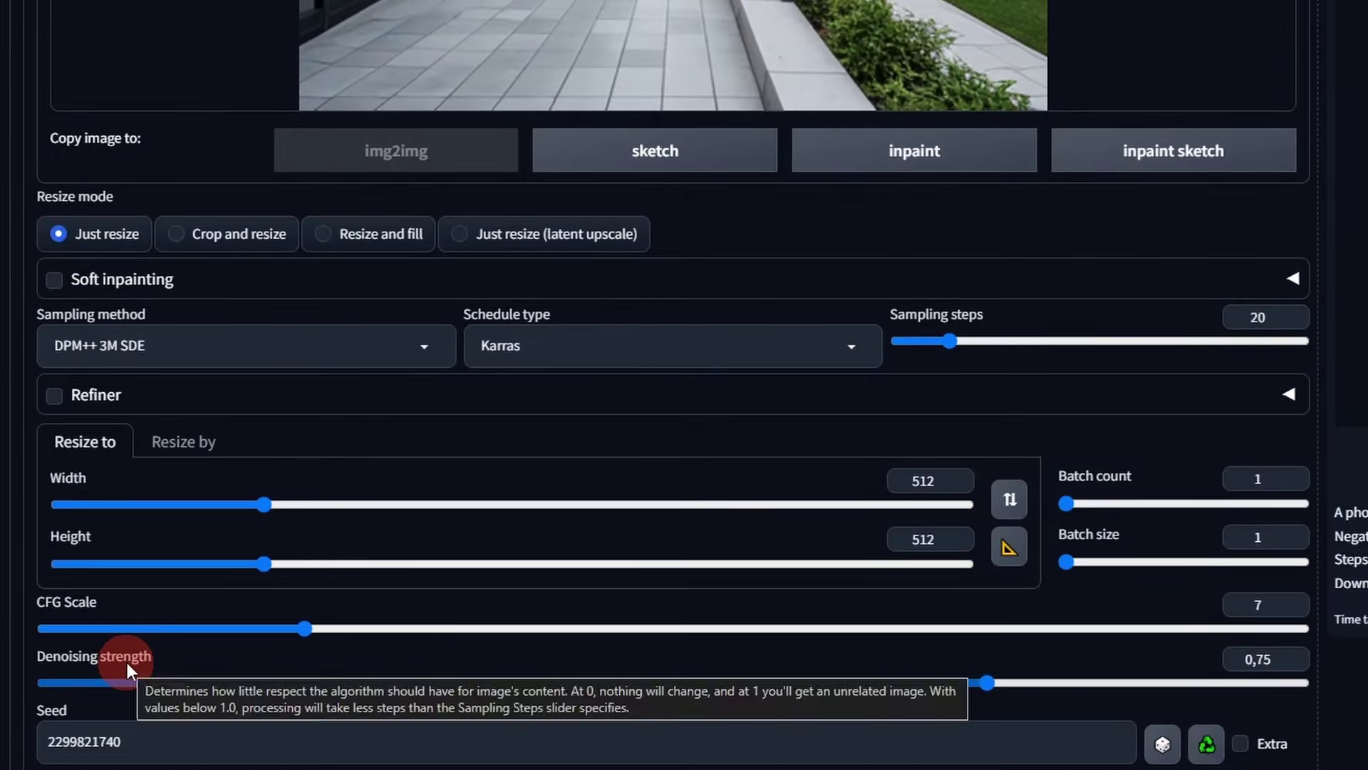
{"action": "left_click_drag", "start_coordinate": [983, 682], "coordinate": [133, 683]}
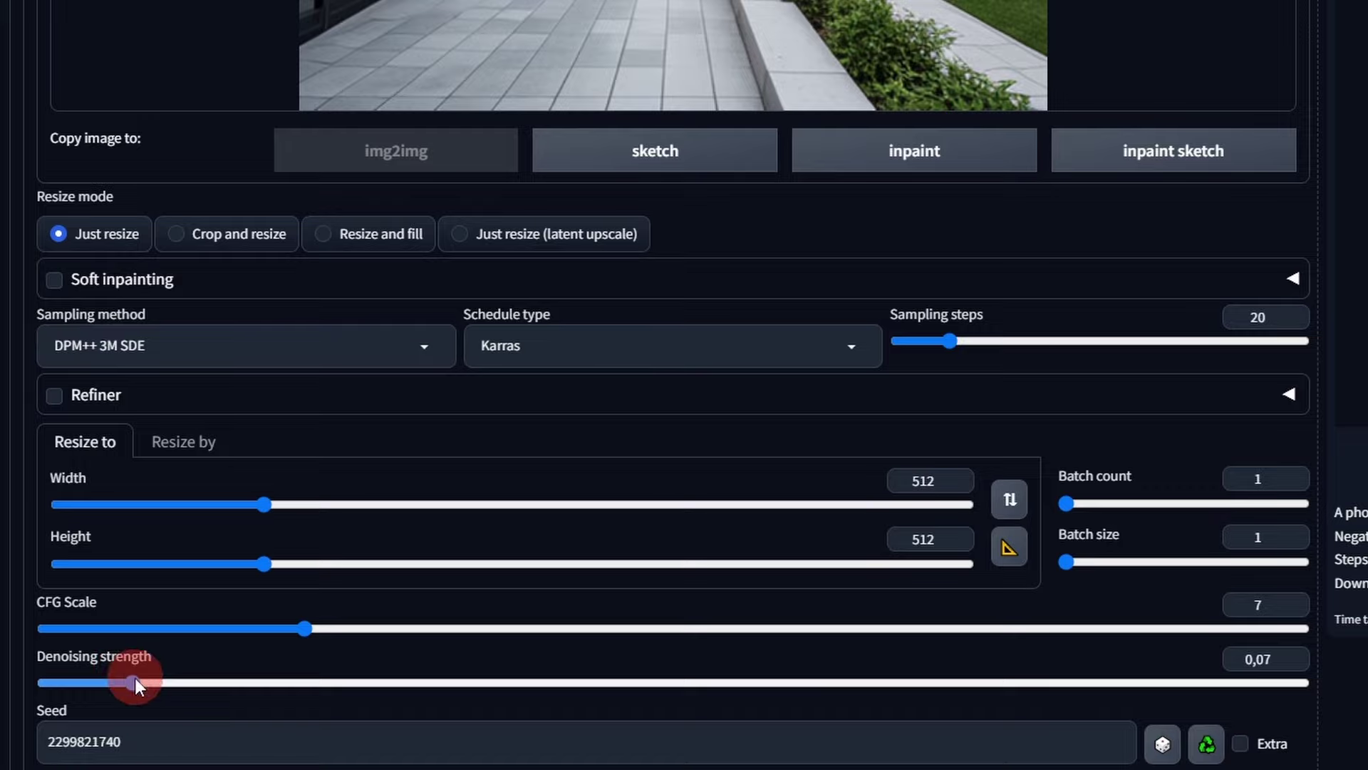
{"action": "key", "text": "BackSpace"}
{"action": "key", "text": "BackSpace"}
{"action": "type", "text": "1"}
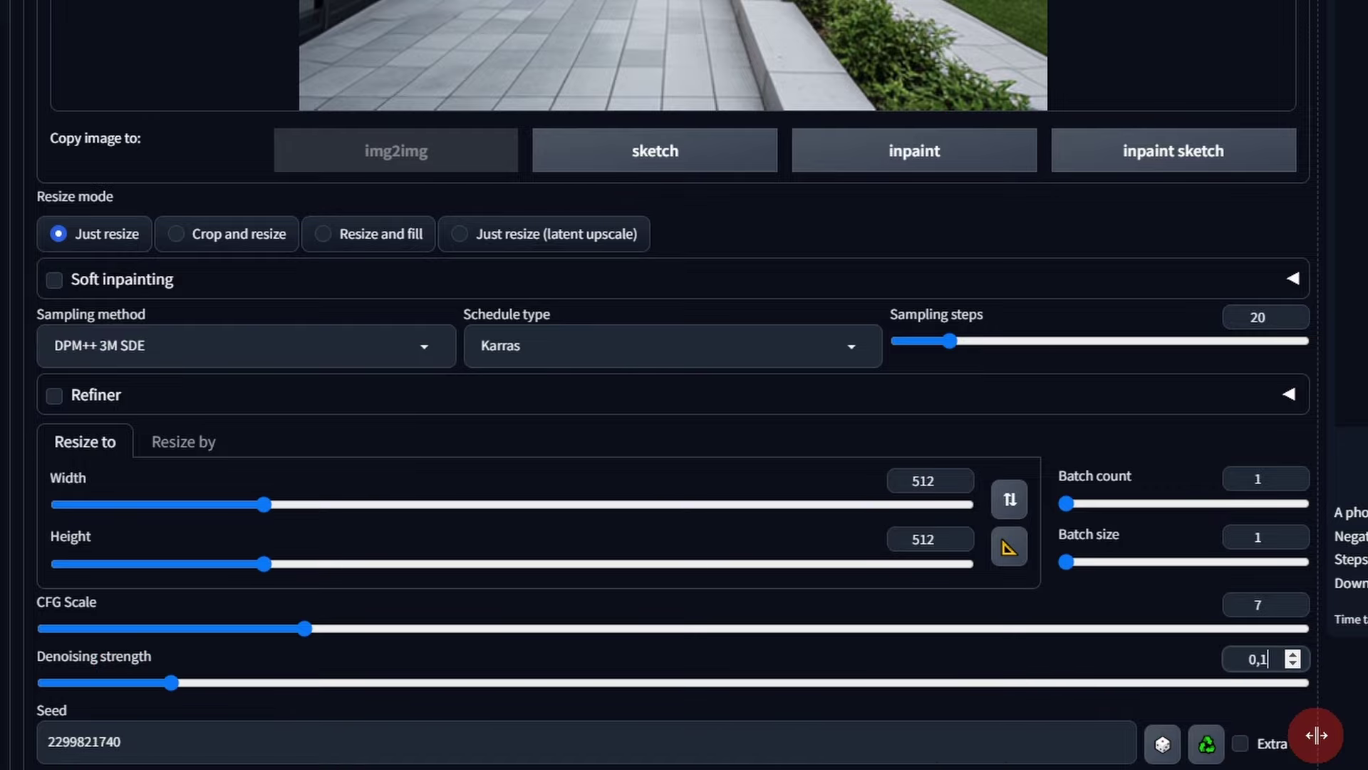
{"action": "scroll", "coordinate": [1012, 385], "scroll_direction": "up", "scroll_amount": 1}
{"action": "key", "text": "ctrl+Return"}
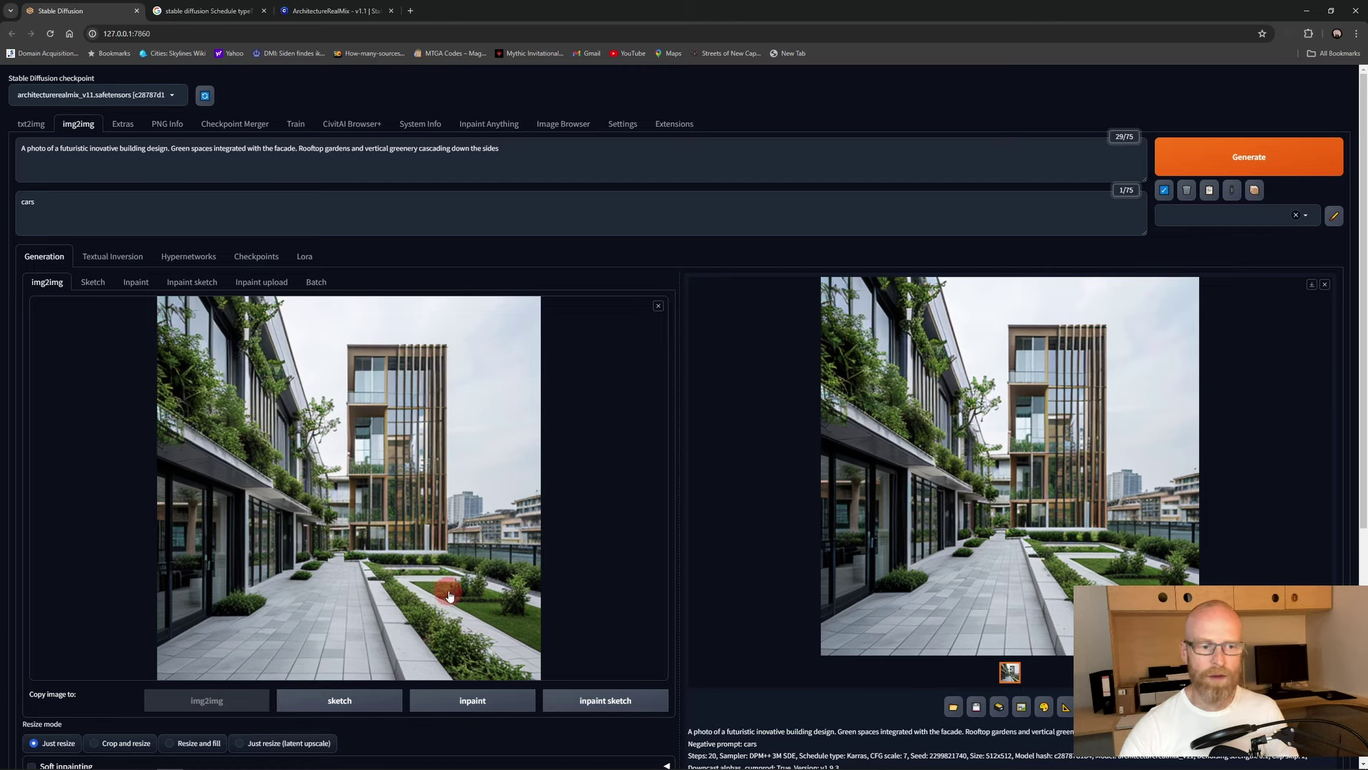
Step: Raise the denoising strength to 0.49, keeping the same seed, and generate the image again
{"action": "scroll", "coordinate": [483, 581], "scroll_direction": "down", "scroll_amount": 5}
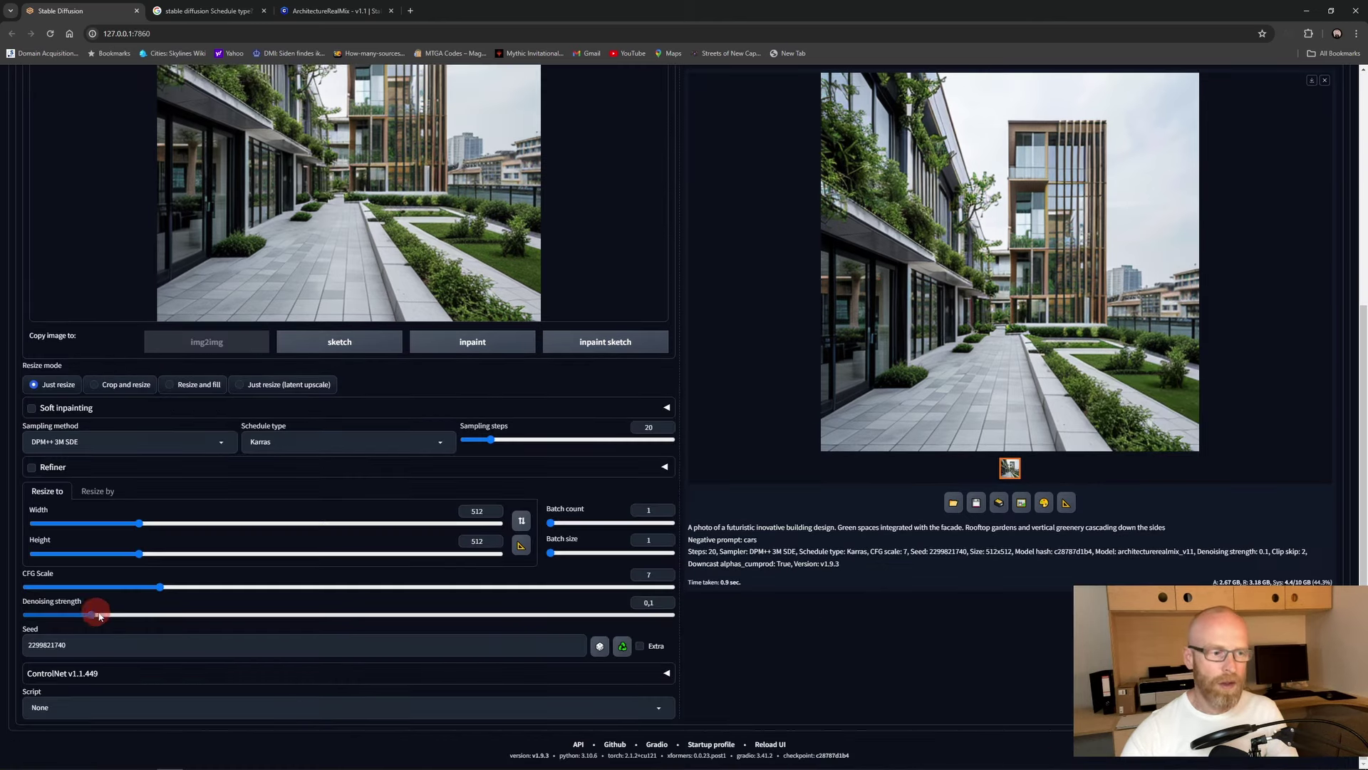
{"action": "double_click", "coordinate": [101, 646]}
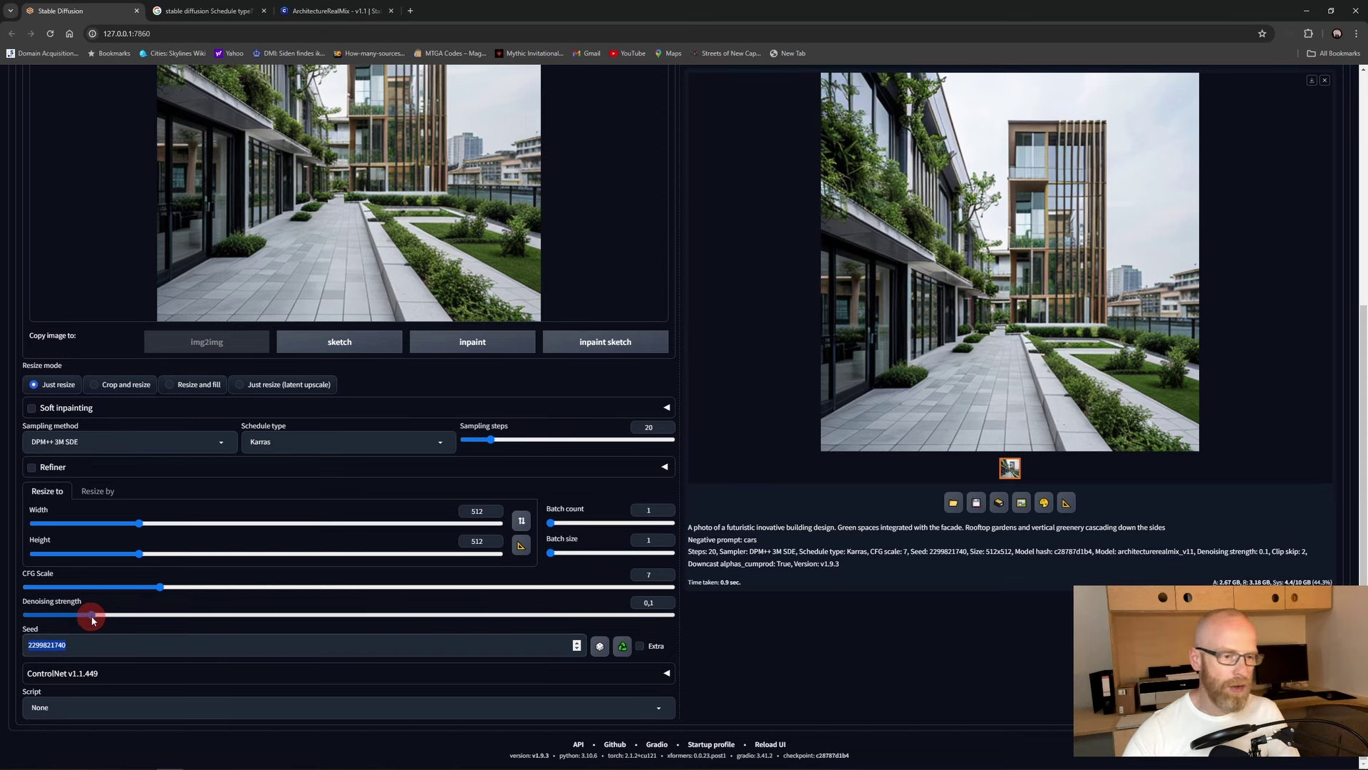
{"action": "scroll", "coordinate": [458, 464], "scroll_direction": "up", "scroll_amount": 3}
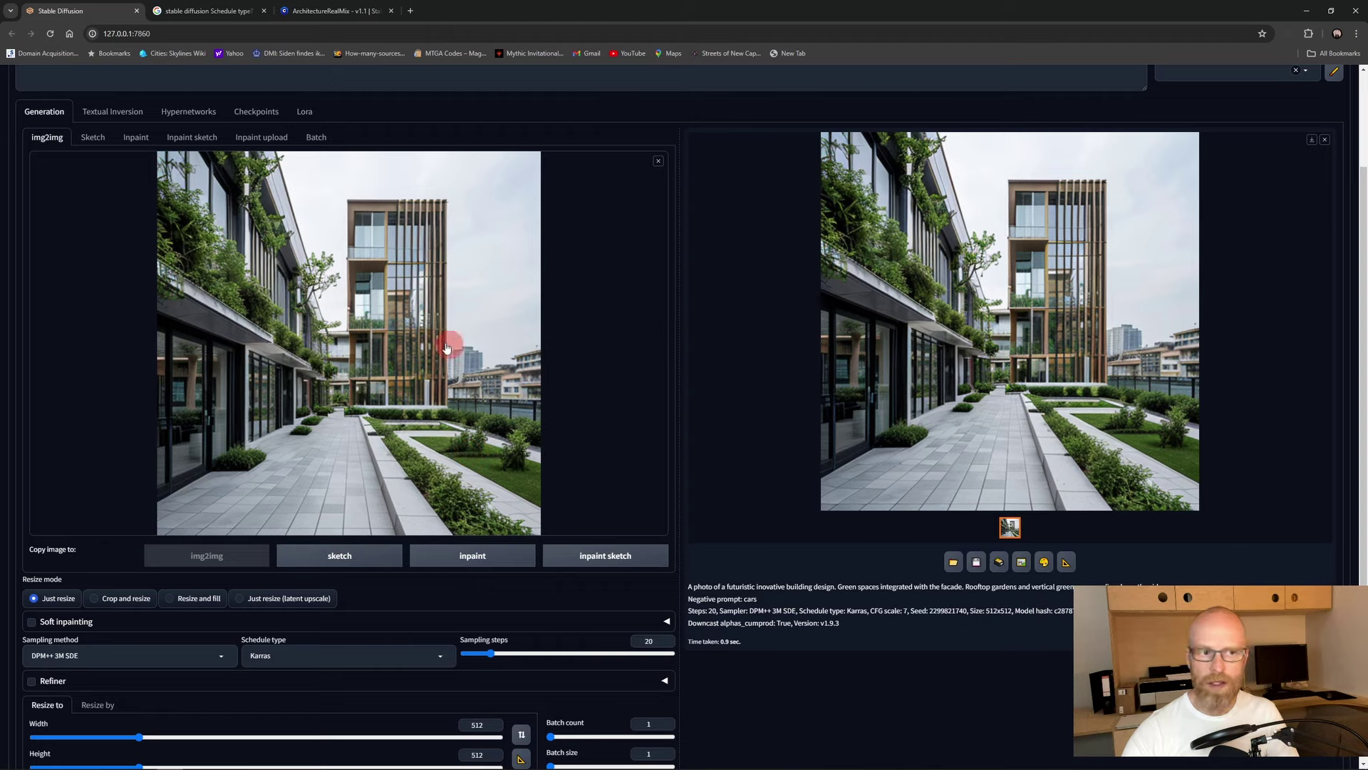
{"action": "scroll", "coordinate": [336, 544], "scroll_direction": "down", "scroll_amount": 3}
{"action": "left_click_drag", "start_coordinate": [104, 617], "coordinate": [253, 617]}
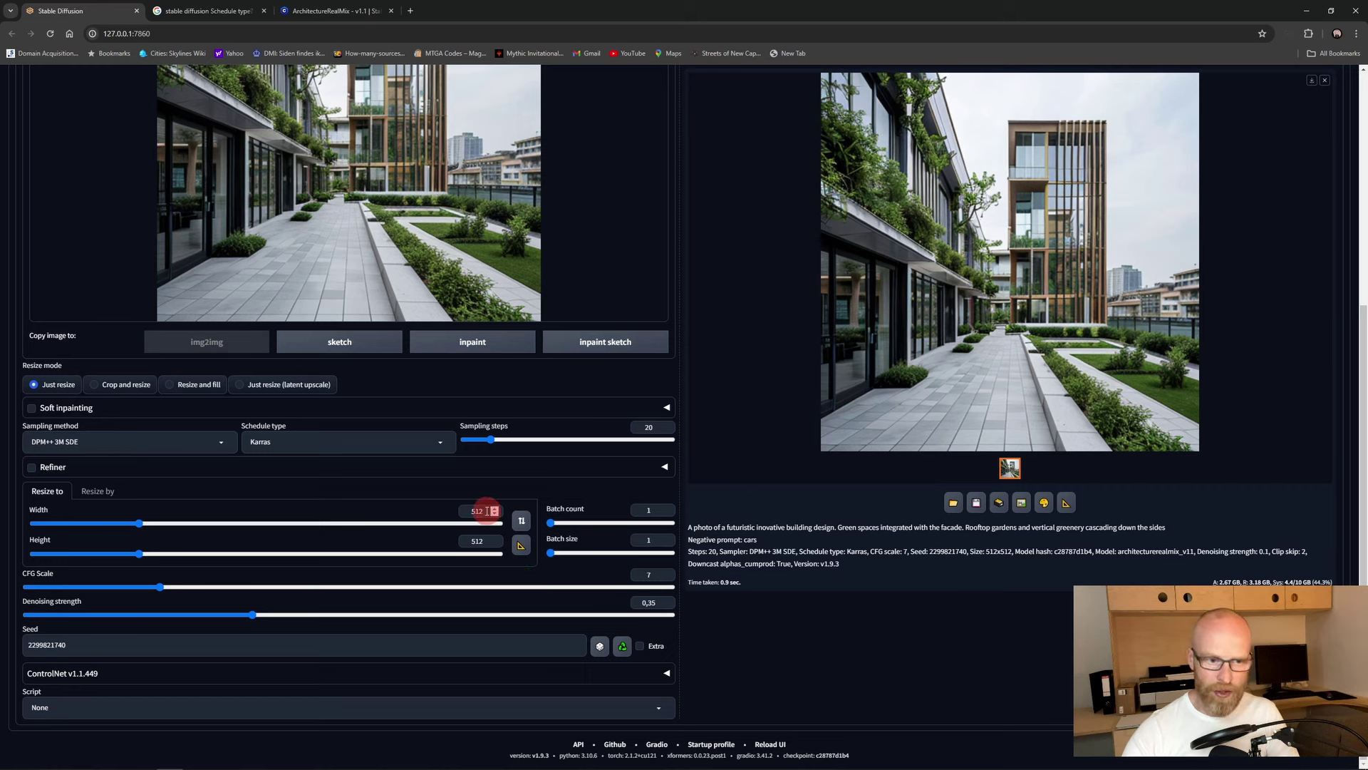
{"action": "double_click", "coordinate": [83, 645]}
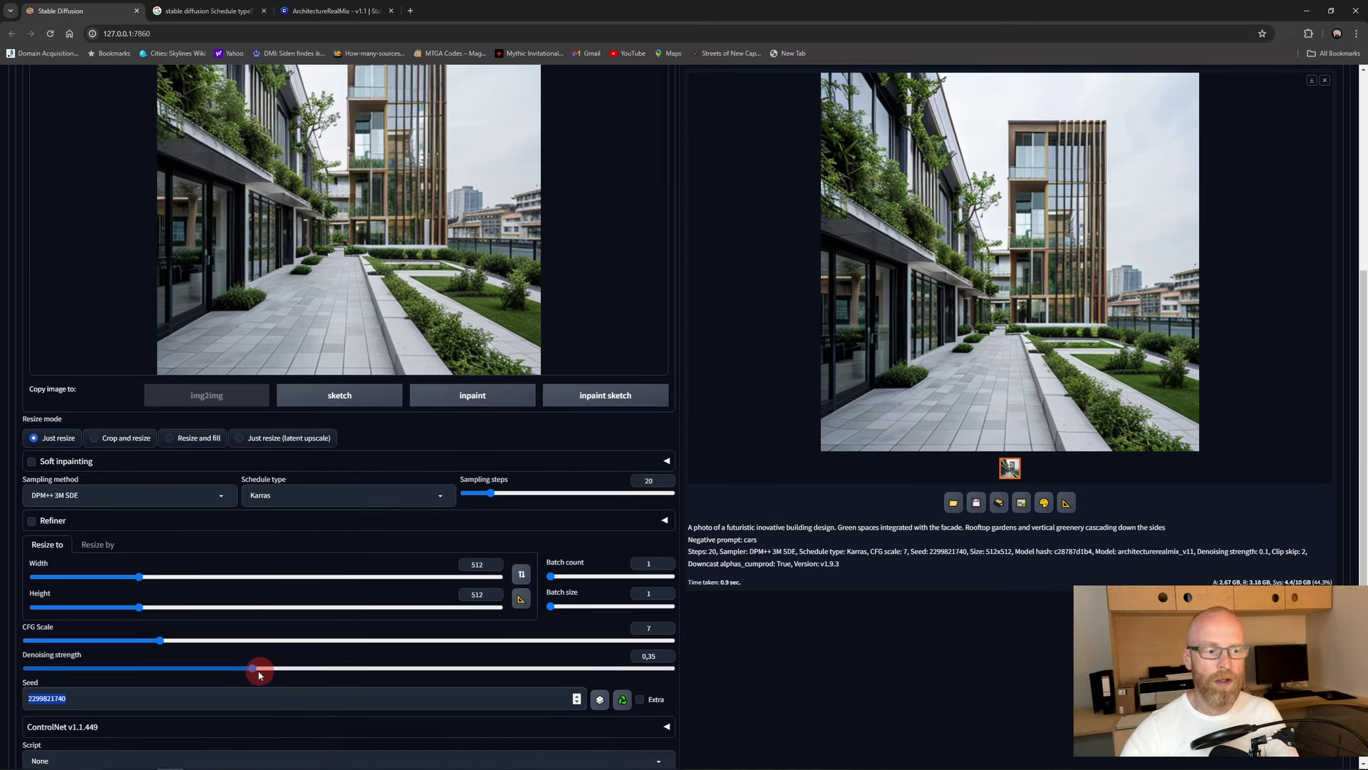
{"action": "left_click_drag", "start_coordinate": [260, 667], "coordinate": [343, 668]}
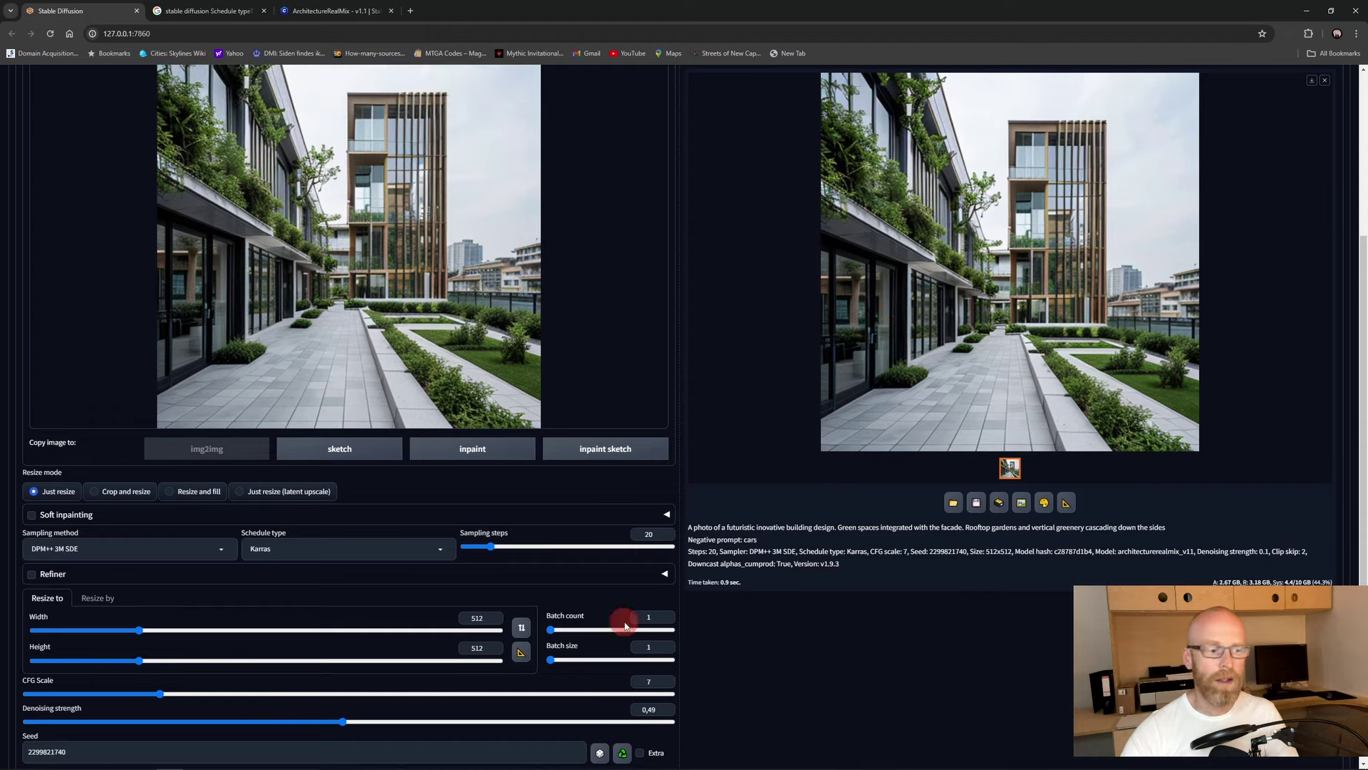
{"action": "scroll", "coordinate": [613, 620], "scroll_direction": "up", "scroll_amount": 4}
{"action": "left_click", "coordinate": [1276, 159]}
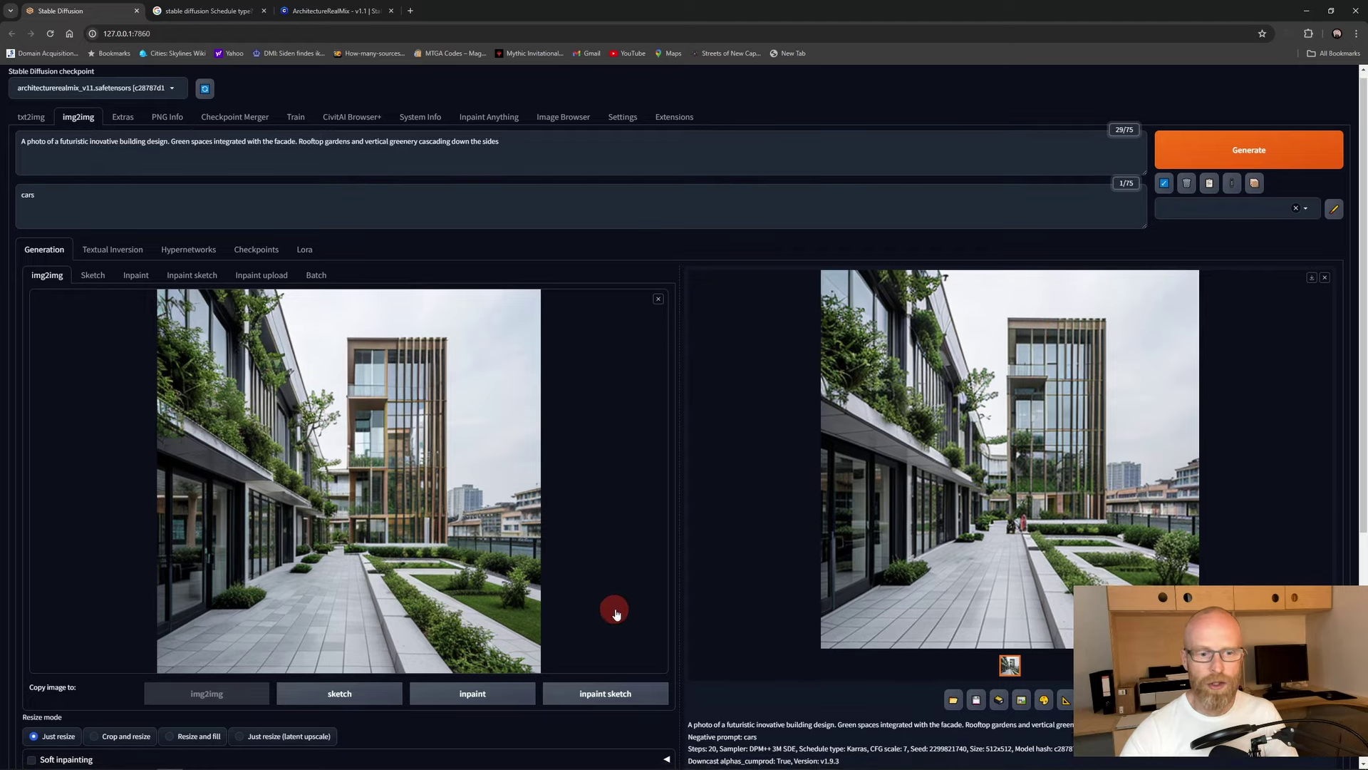
Step: Set the denoising strength to 0.75 and generate another image from the same source
{"action": "scroll", "coordinate": [611, 608], "scroll_direction": "down", "scroll_amount": 5}
{"action": "left_click_drag", "start_coordinate": [406, 610], "coordinate": [510, 627]}
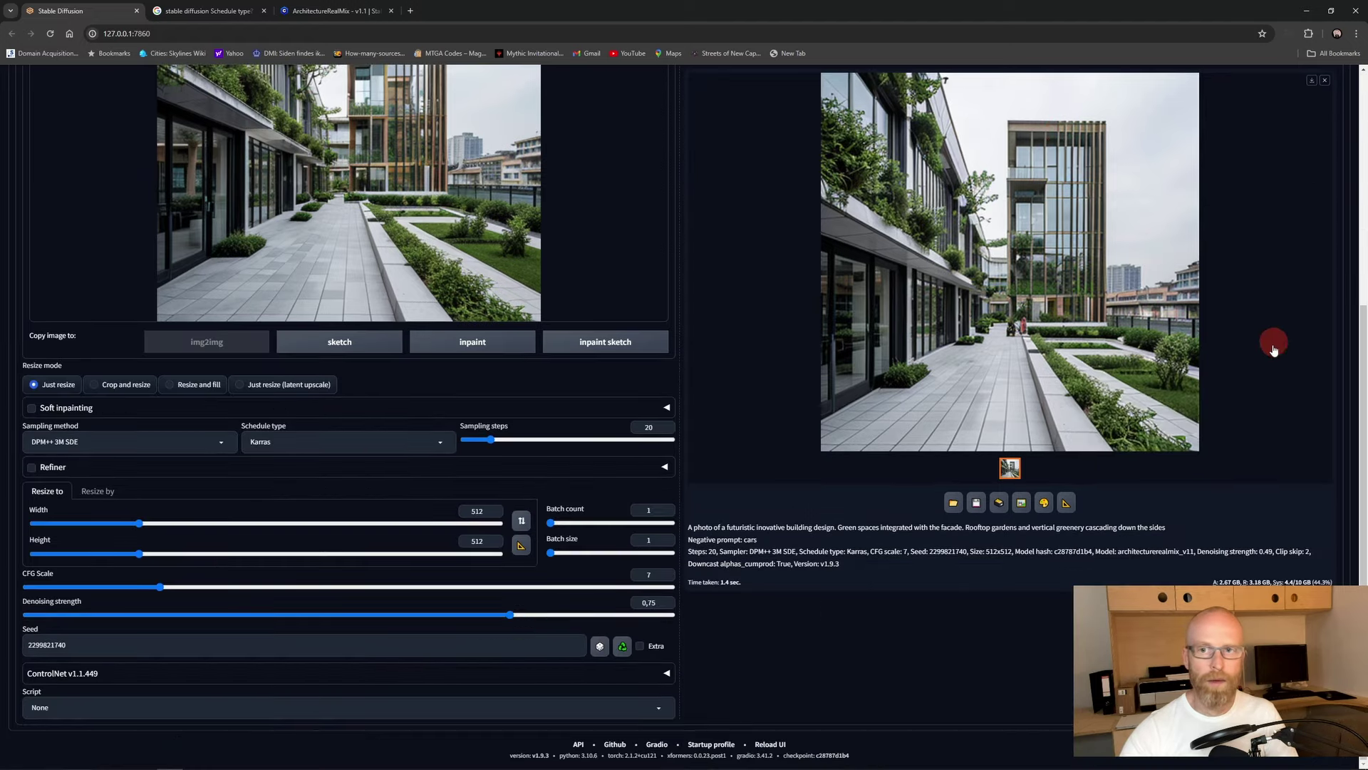
{"action": "scroll", "coordinate": [1274, 345], "scroll_direction": "up", "scroll_amount": 5}
{"action": "key", "text": "ctrl+Return"}
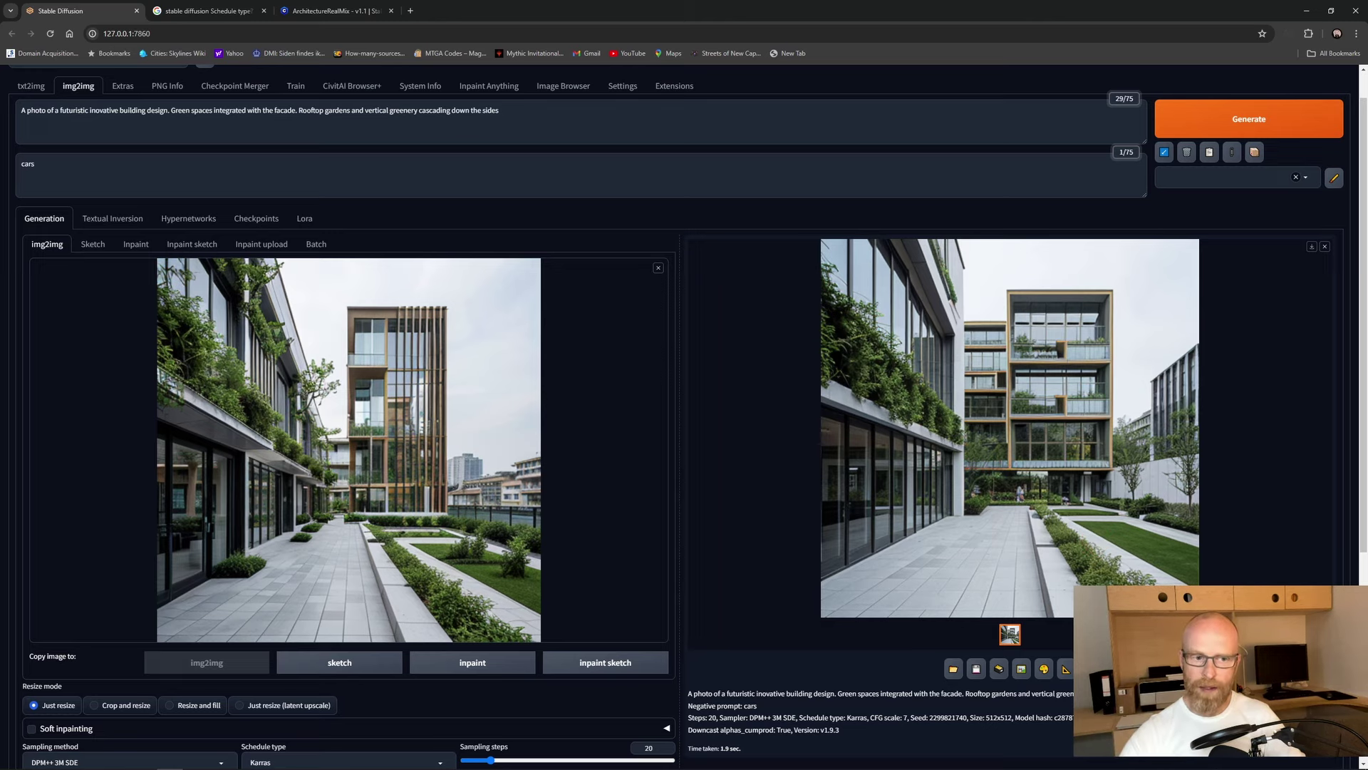
Step: Increase the denoising strength to 0.92 and generate the image with otherwise unchanged settings
{"action": "scroll", "coordinate": [465, 560], "scroll_direction": "down", "scroll_amount": 5}
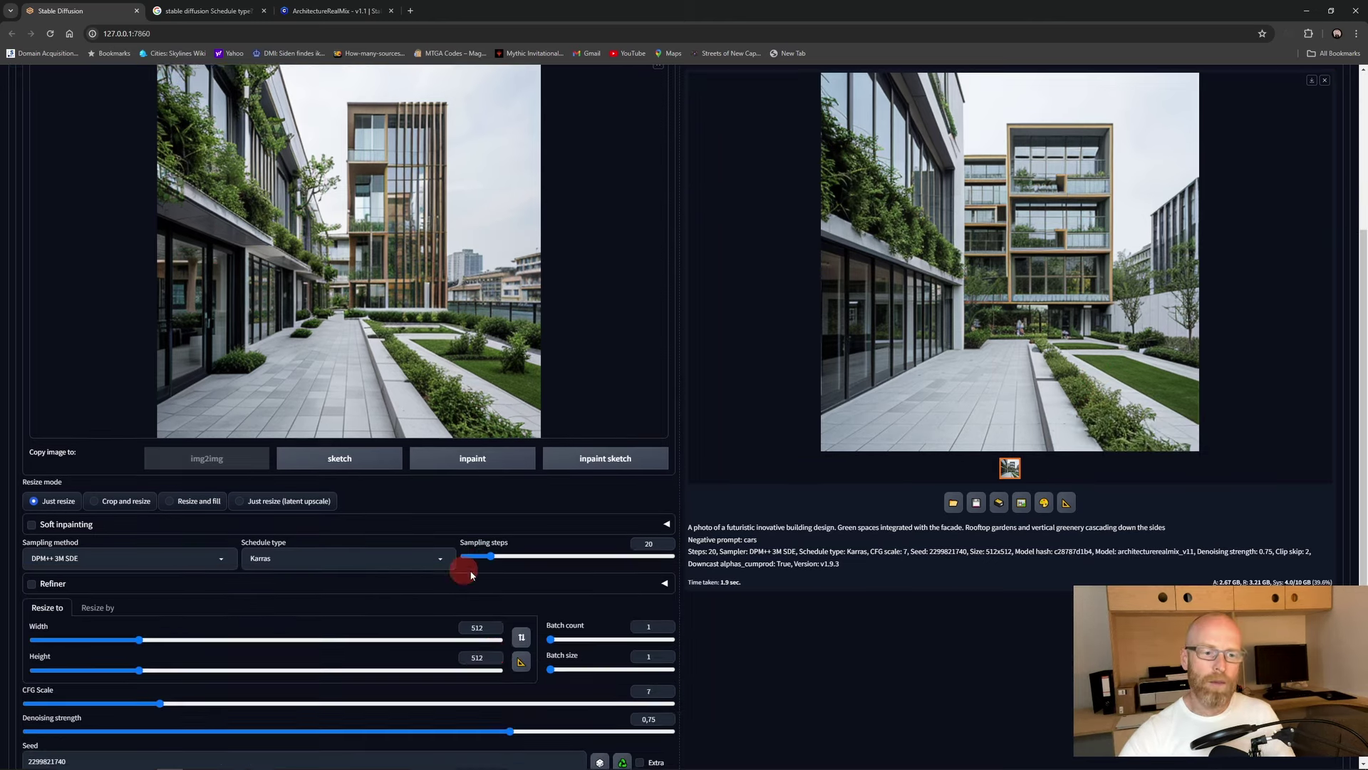
{"action": "left_click", "coordinate": [577, 614]}
{"action": "scroll", "coordinate": [784, 598], "scroll_direction": "up", "scroll_amount": 3}
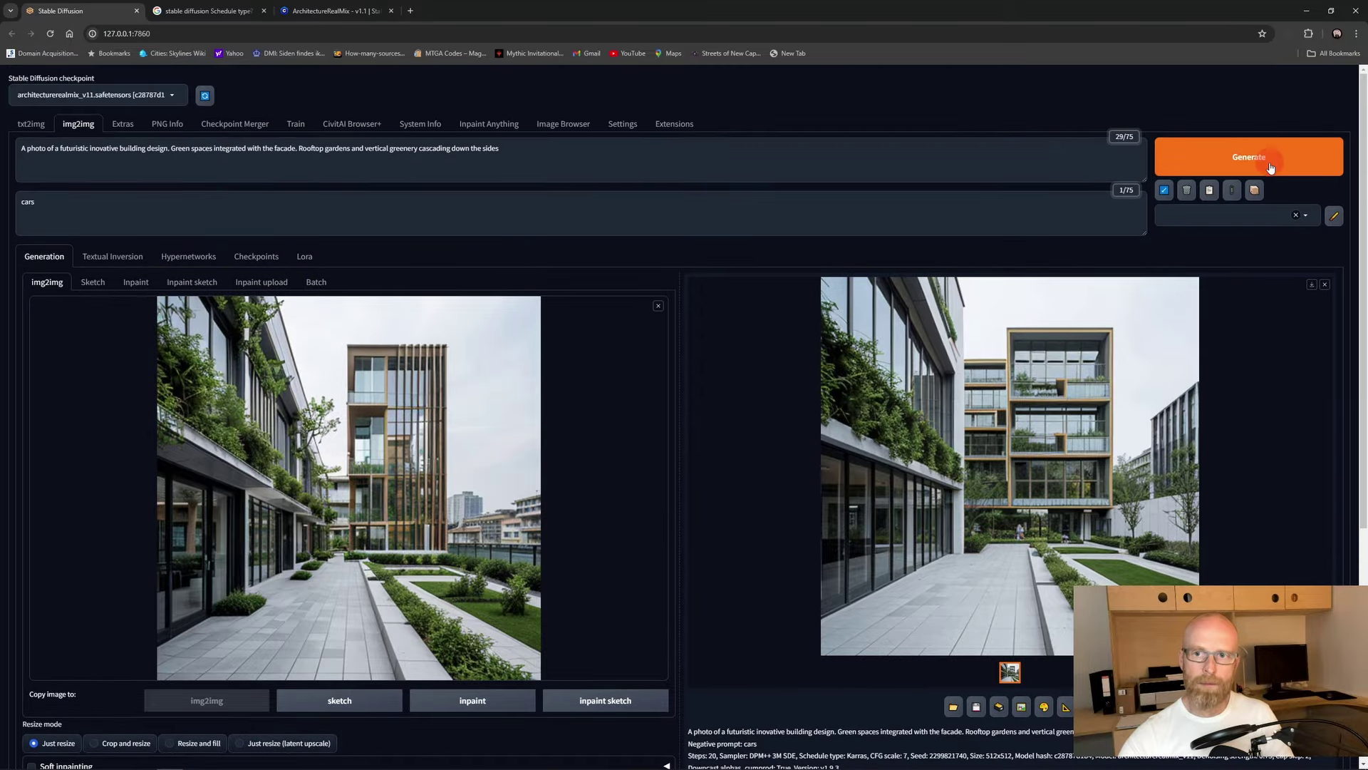
{"action": "left_click", "coordinate": [1271, 168]}
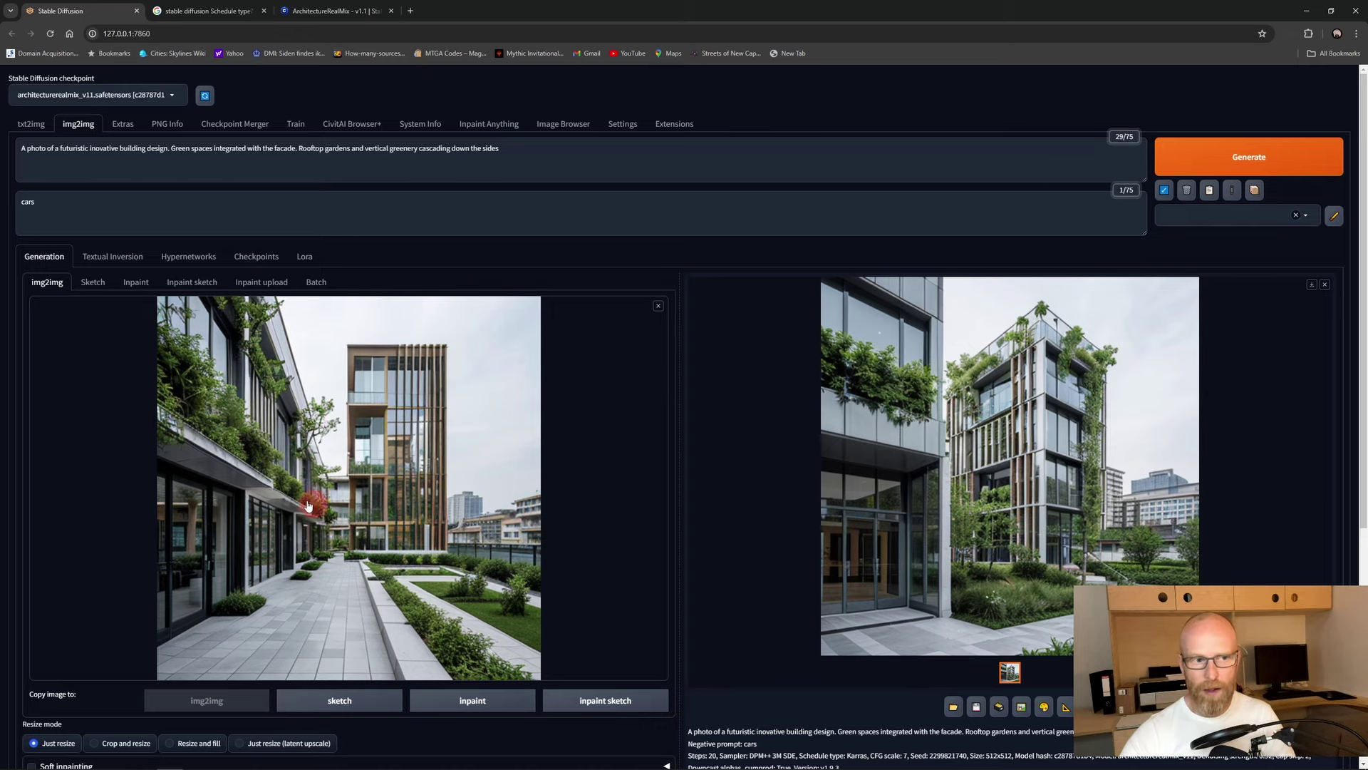
Step: Set the denoising strength to its maximum of 1 and generate the image
{"action": "scroll", "coordinate": [724, 553], "scroll_direction": "down", "scroll_amount": 5}
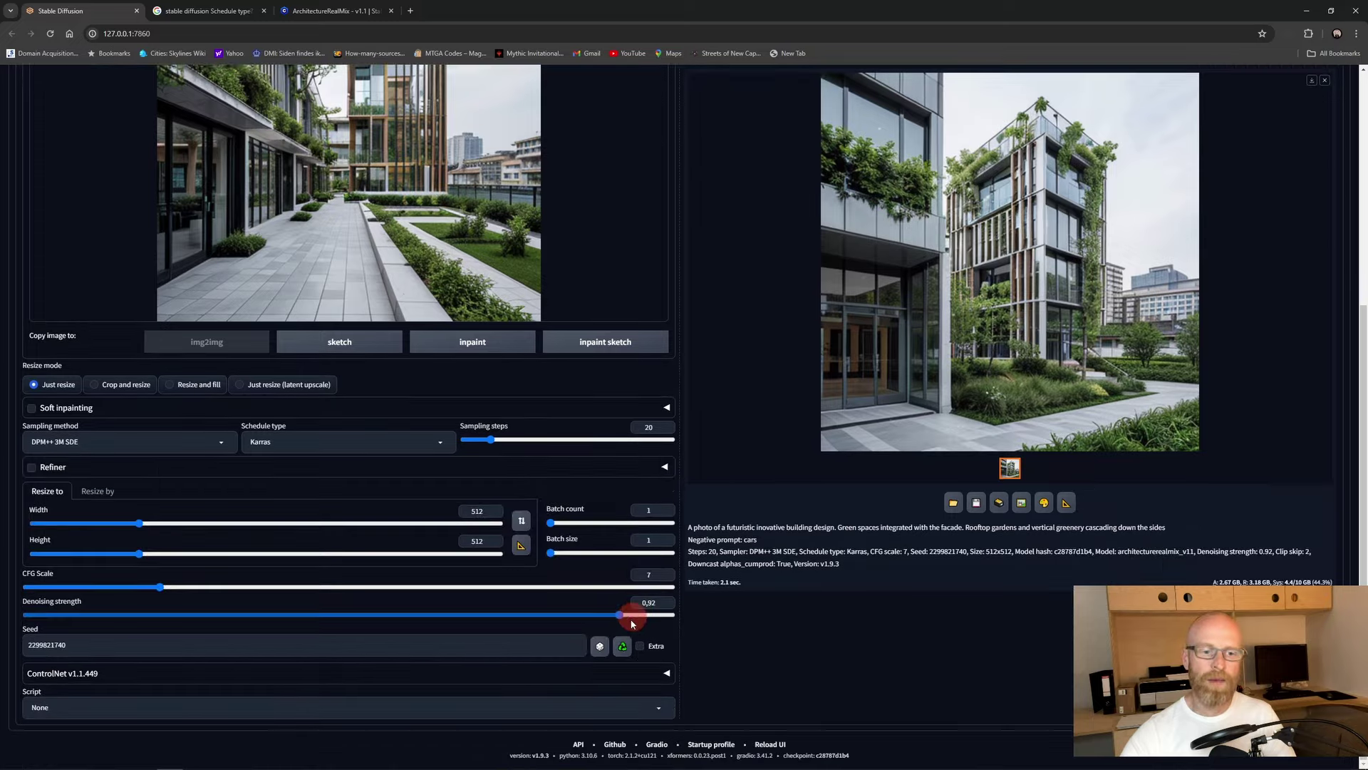
{"action": "left_click_drag", "start_coordinate": [631, 613], "coordinate": [672, 614]}
{"action": "scroll", "coordinate": [627, 517], "scroll_direction": "up", "scroll_amount": 5}
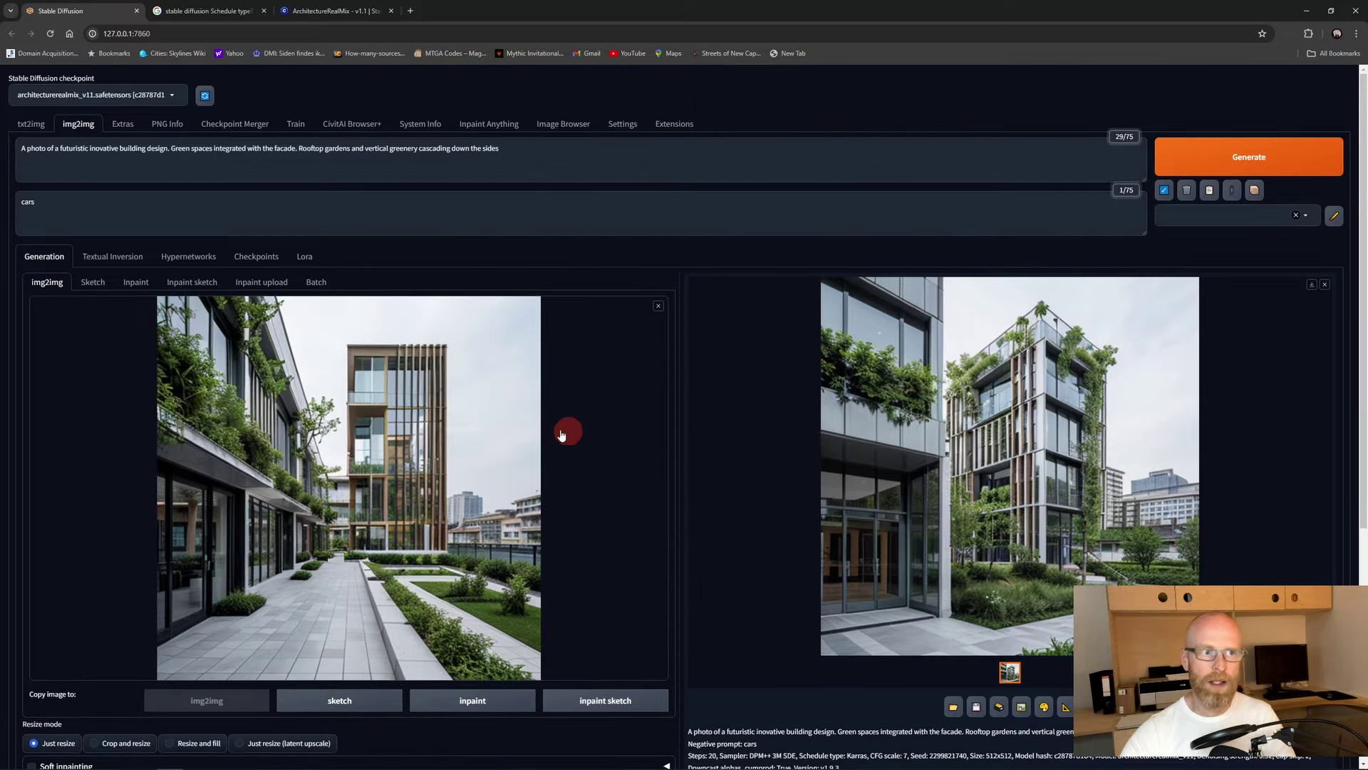
{"action": "key", "text": "ctrl+Return"}
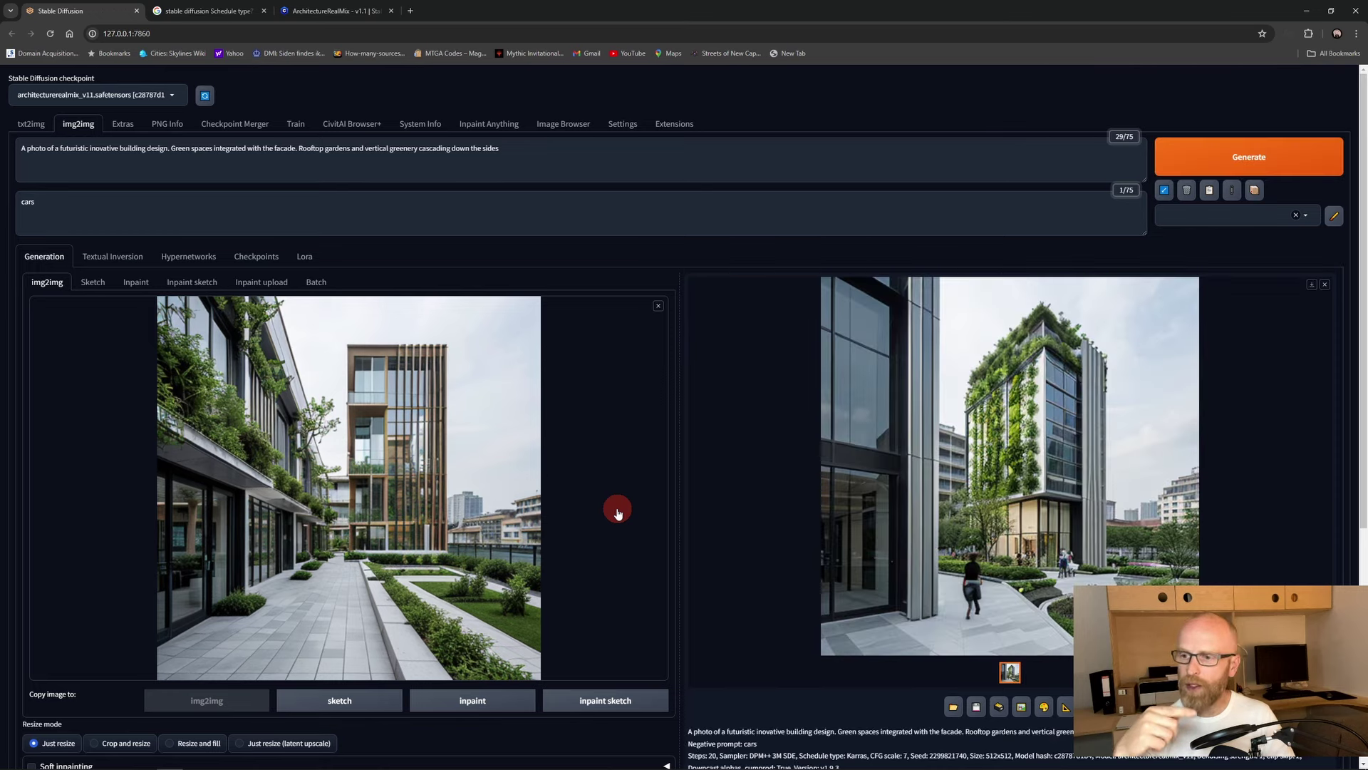
Step: Lower the denoising strength to 0.61 and generate a new variation of the courtyard scene
{"action": "scroll", "coordinate": [785, 504], "scroll_direction": "down", "scroll_amount": 5}
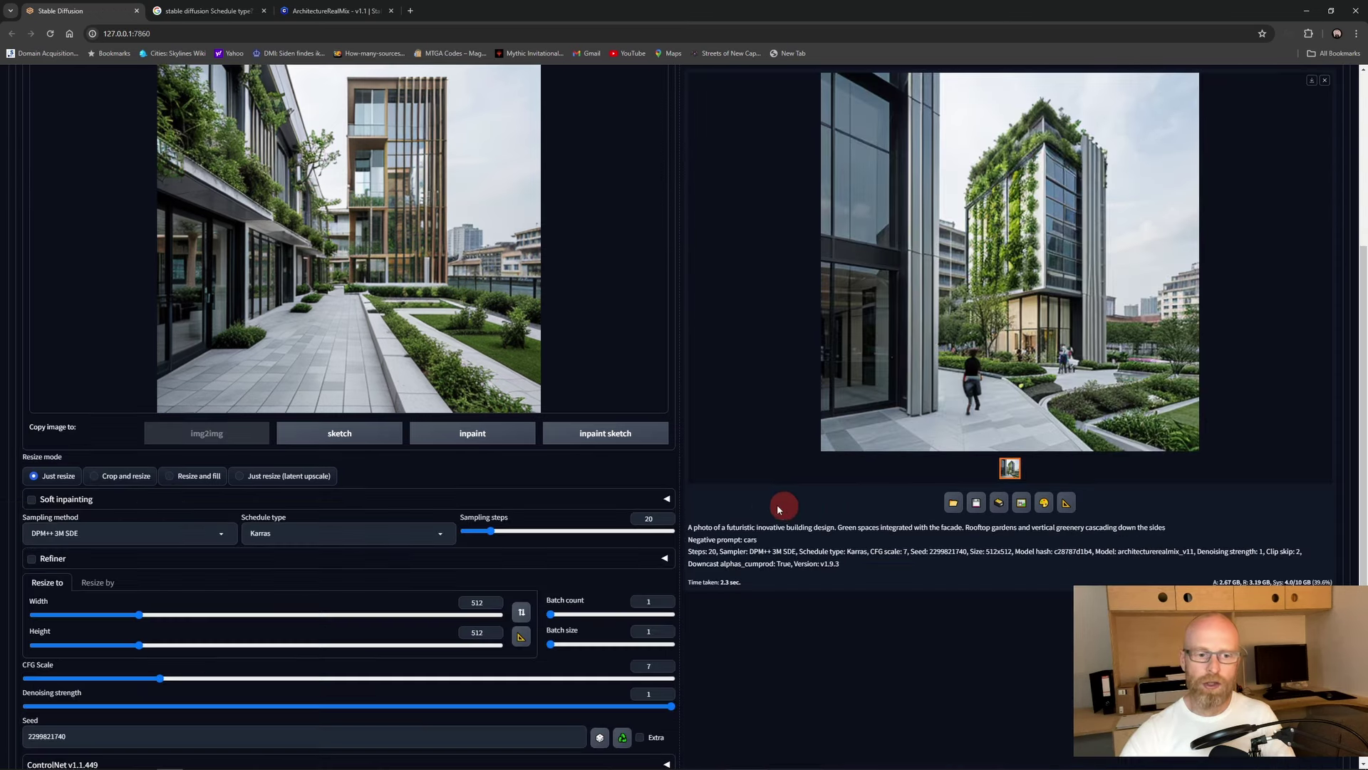
{"action": "left_click_drag", "start_coordinate": [671, 614], "coordinate": [413, 617]}
{"action": "scroll", "coordinate": [413, 617], "scroll_direction": "up", "scroll_amount": 4}
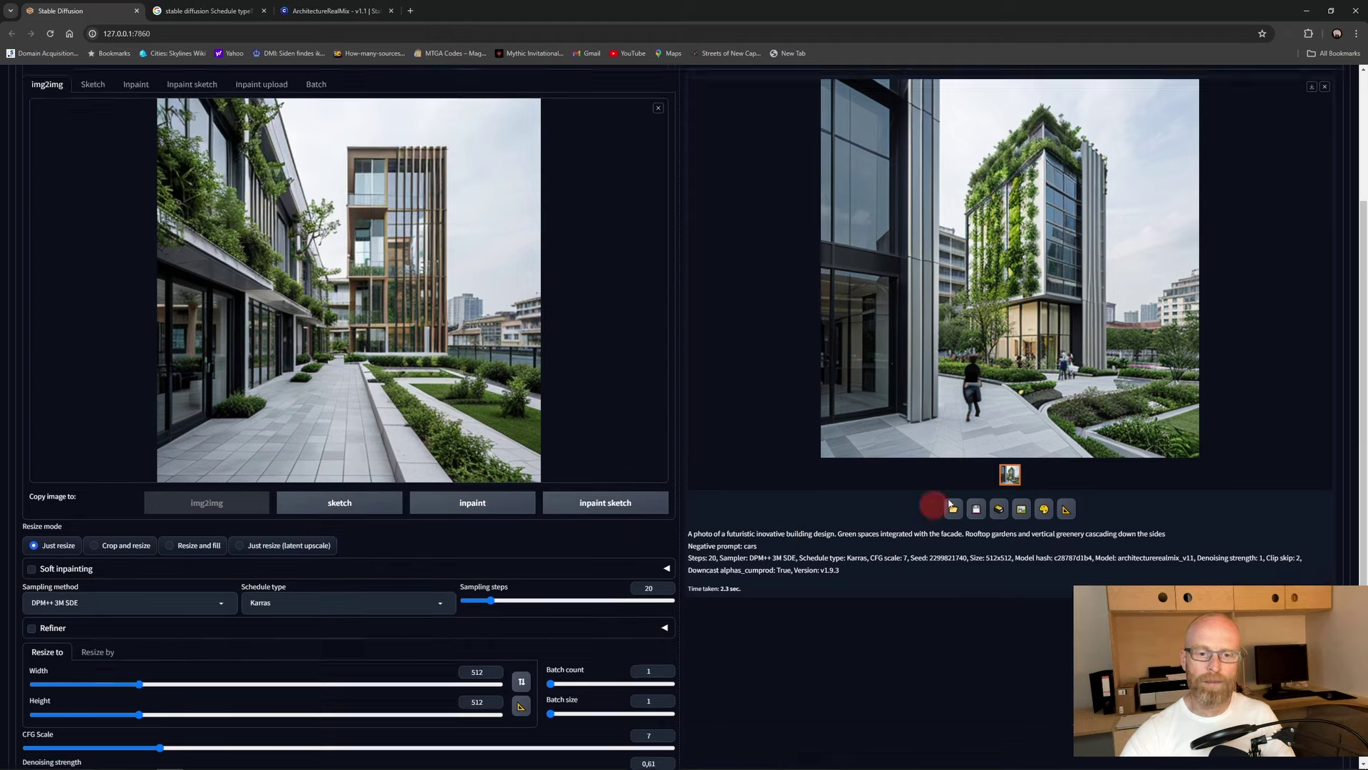
{"action": "key", "text": "ctrl+Return"}
{"action": "scroll", "coordinate": [1109, 427], "scroll_direction": "up", "scroll_amount": 2}
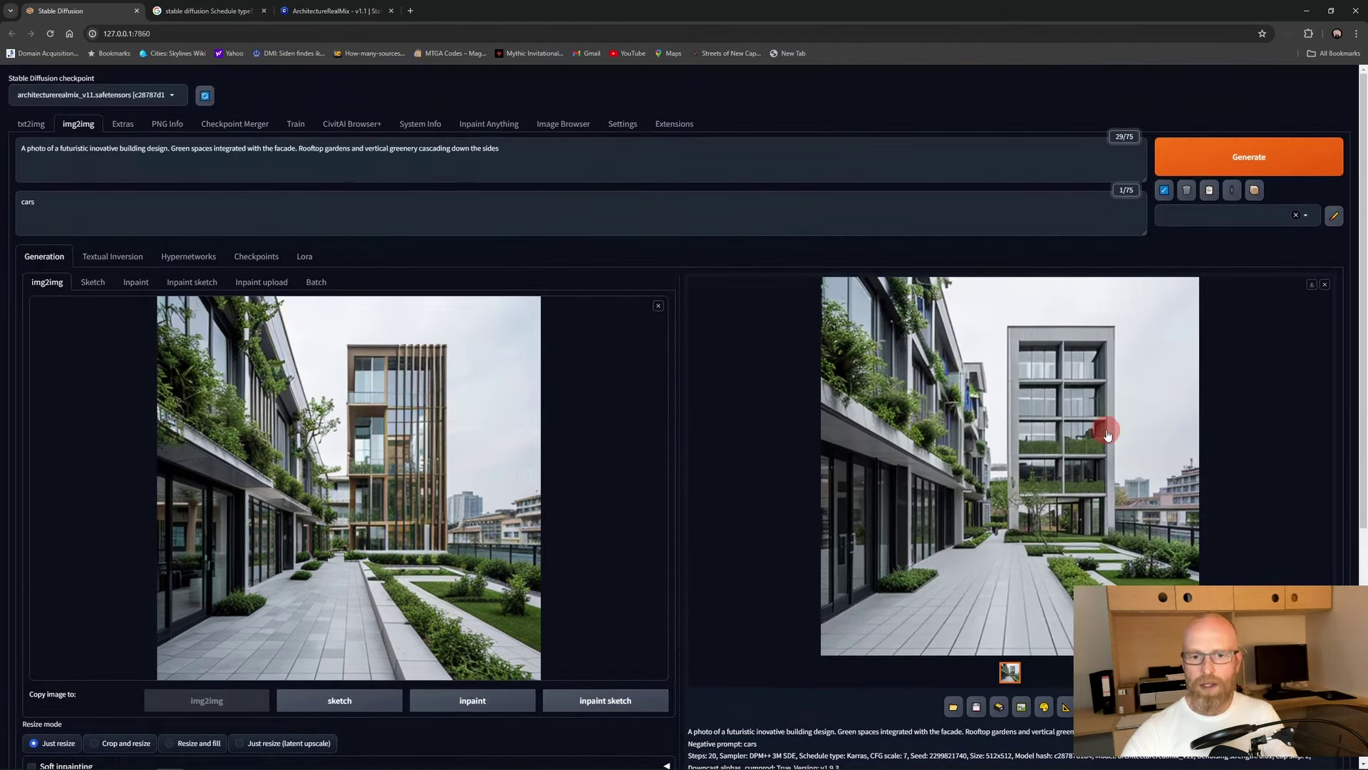
Step: Load the latest generated image as the new img2img source and reuse the seed from that generation
{"action": "scroll", "coordinate": [720, 407], "scroll_direction": "down", "scroll_amount": 1}
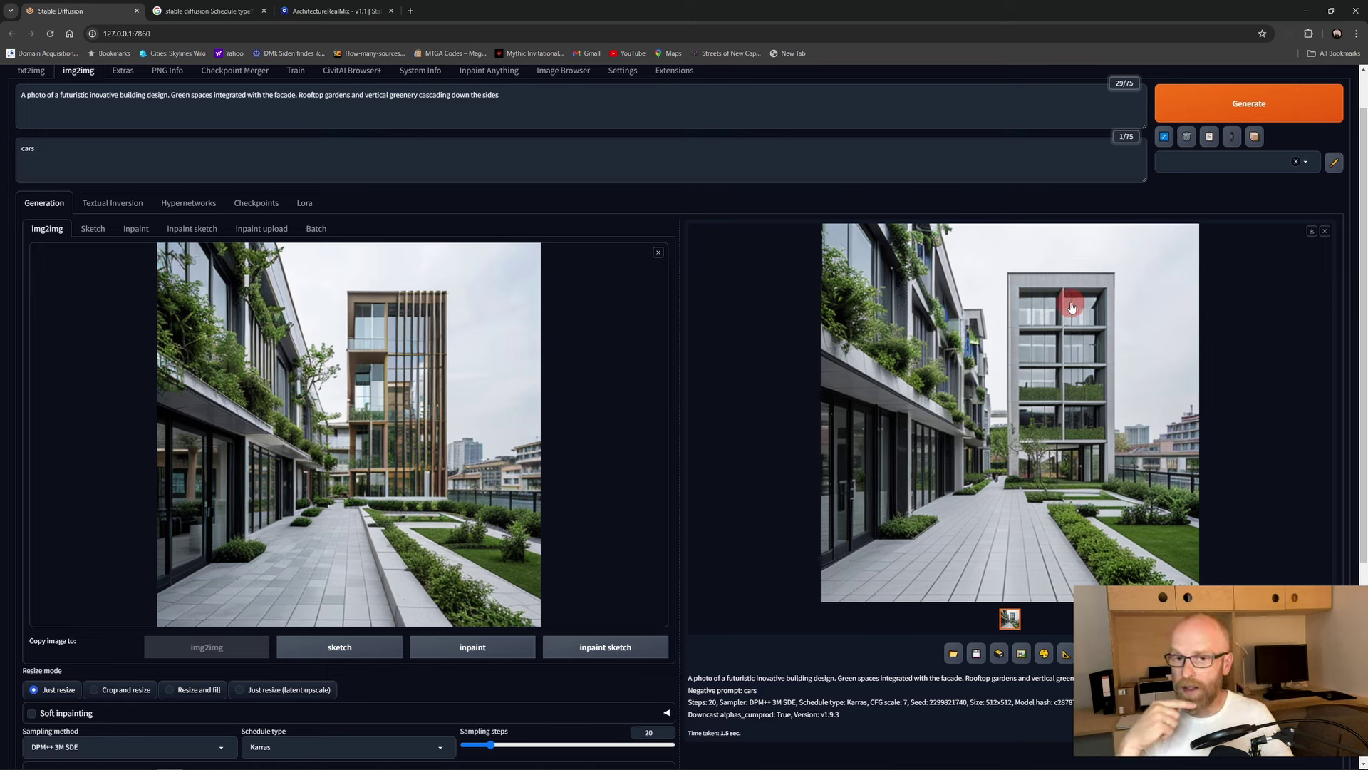
{"action": "scroll", "coordinate": [1088, 419], "scroll_direction": "down", "scroll_amount": 2}
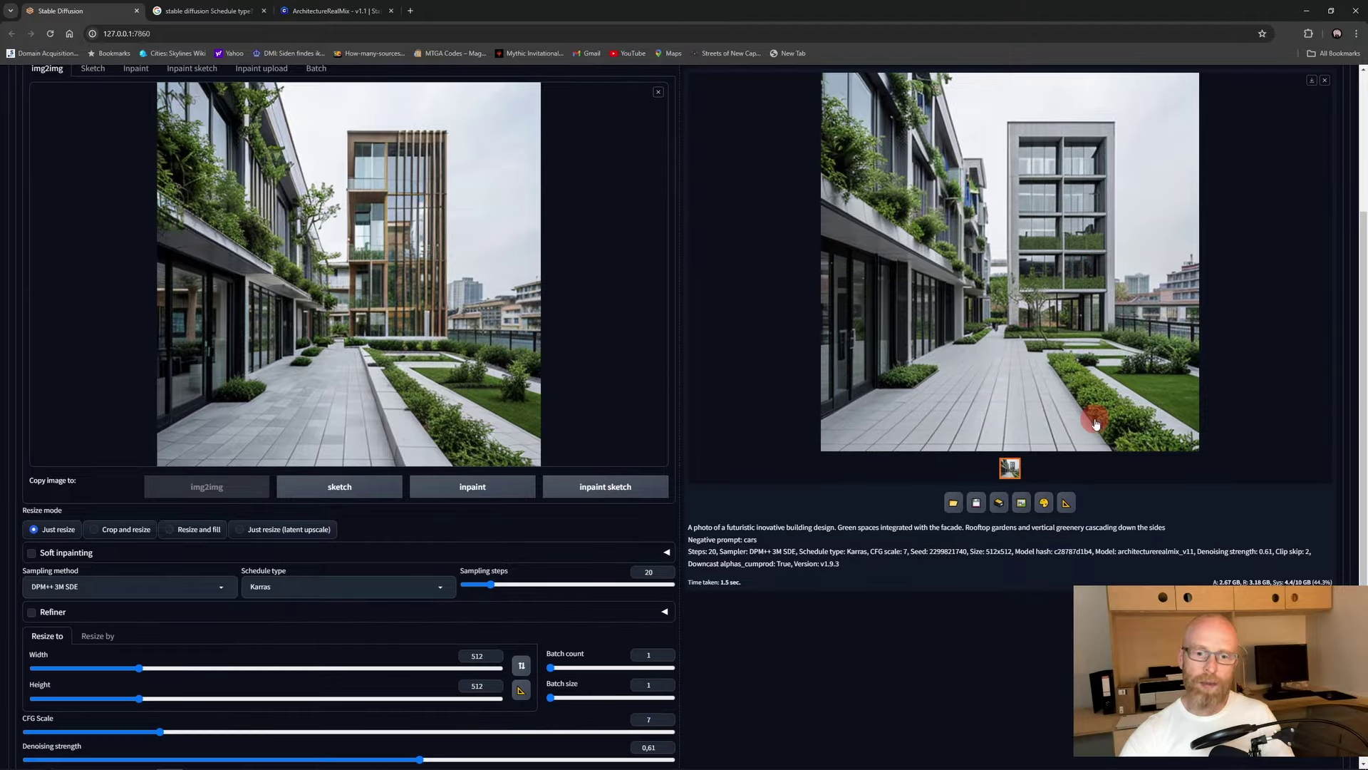
{"action": "scroll", "coordinate": [1040, 399], "scroll_direction": "up", "scroll_amount": 1}
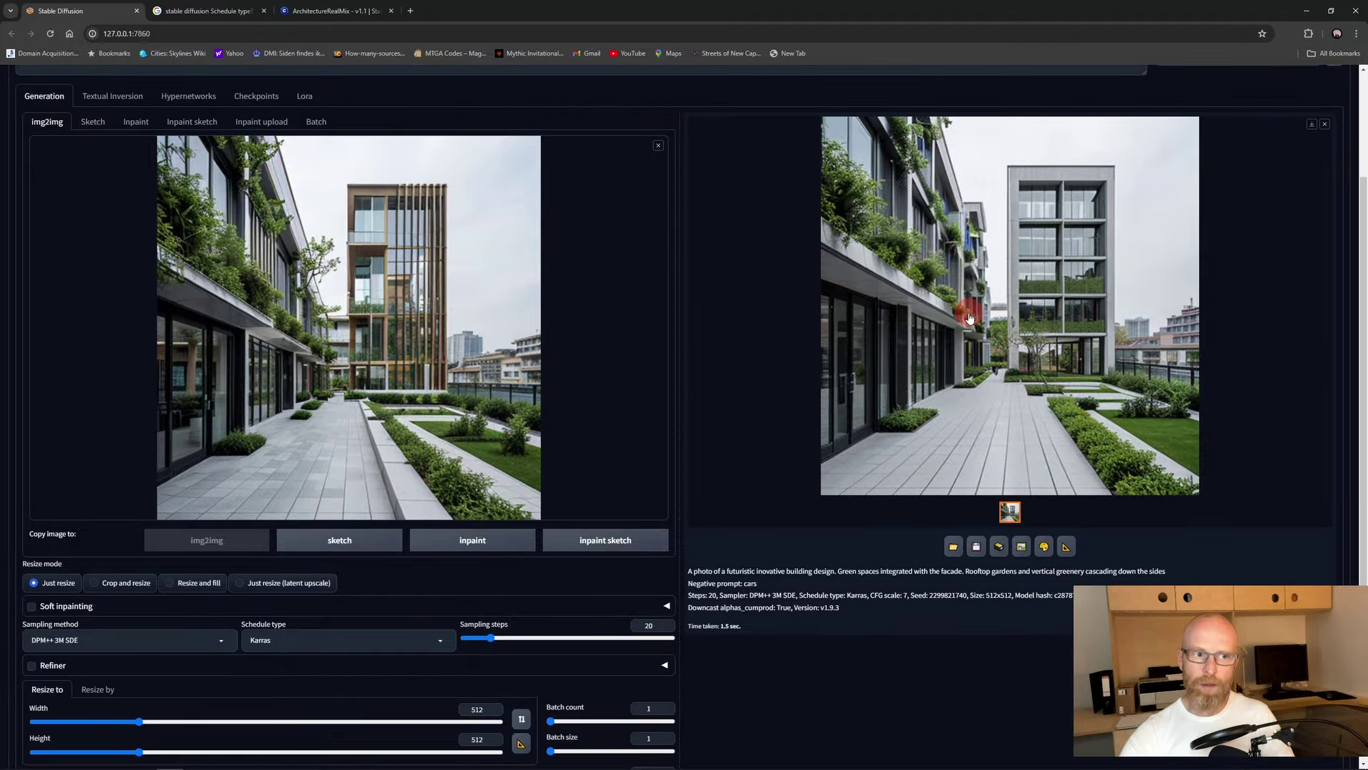
{"action": "scroll", "coordinate": [970, 318], "scroll_direction": "up", "scroll_amount": 1}
{"action": "left_click_drag", "start_coordinate": [1008, 344], "coordinate": [531, 317]}
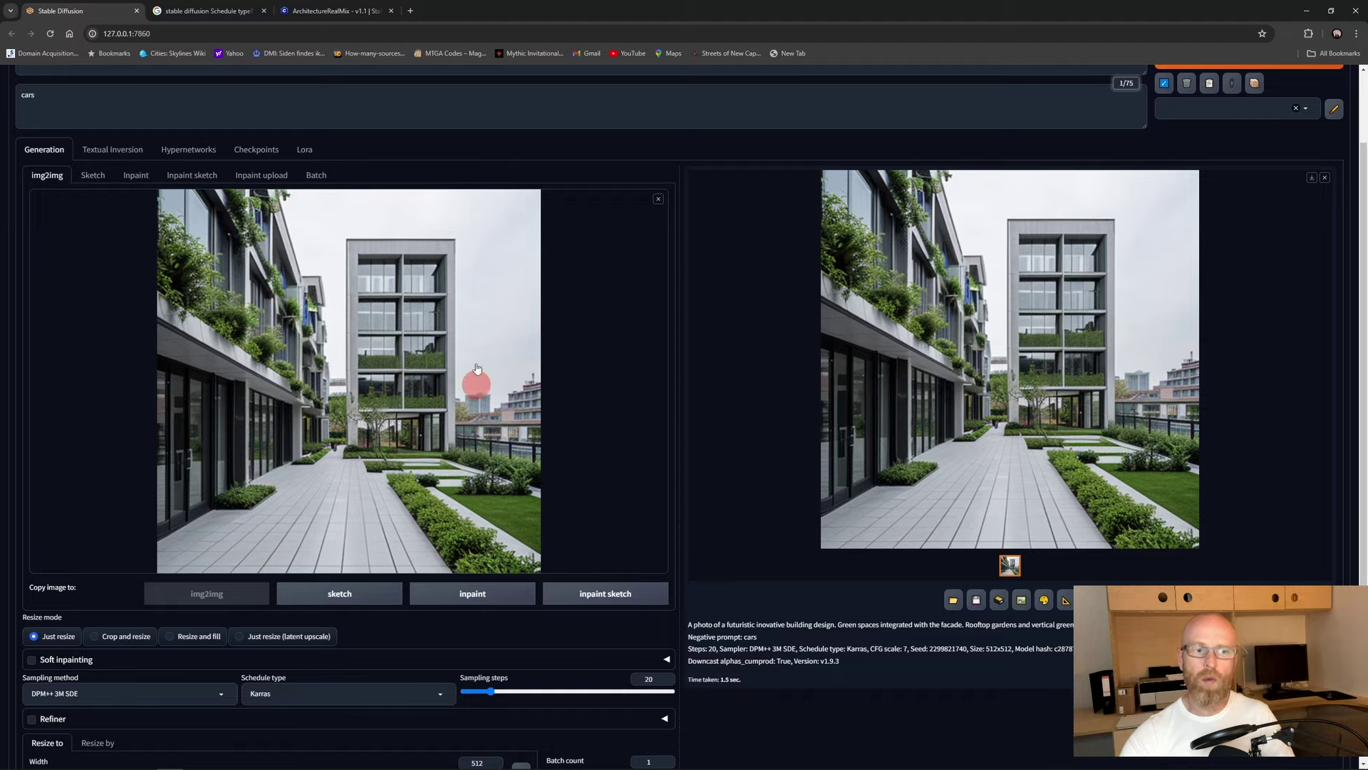
{"action": "scroll", "coordinate": [482, 385], "scroll_direction": "down", "scroll_amount": 5}
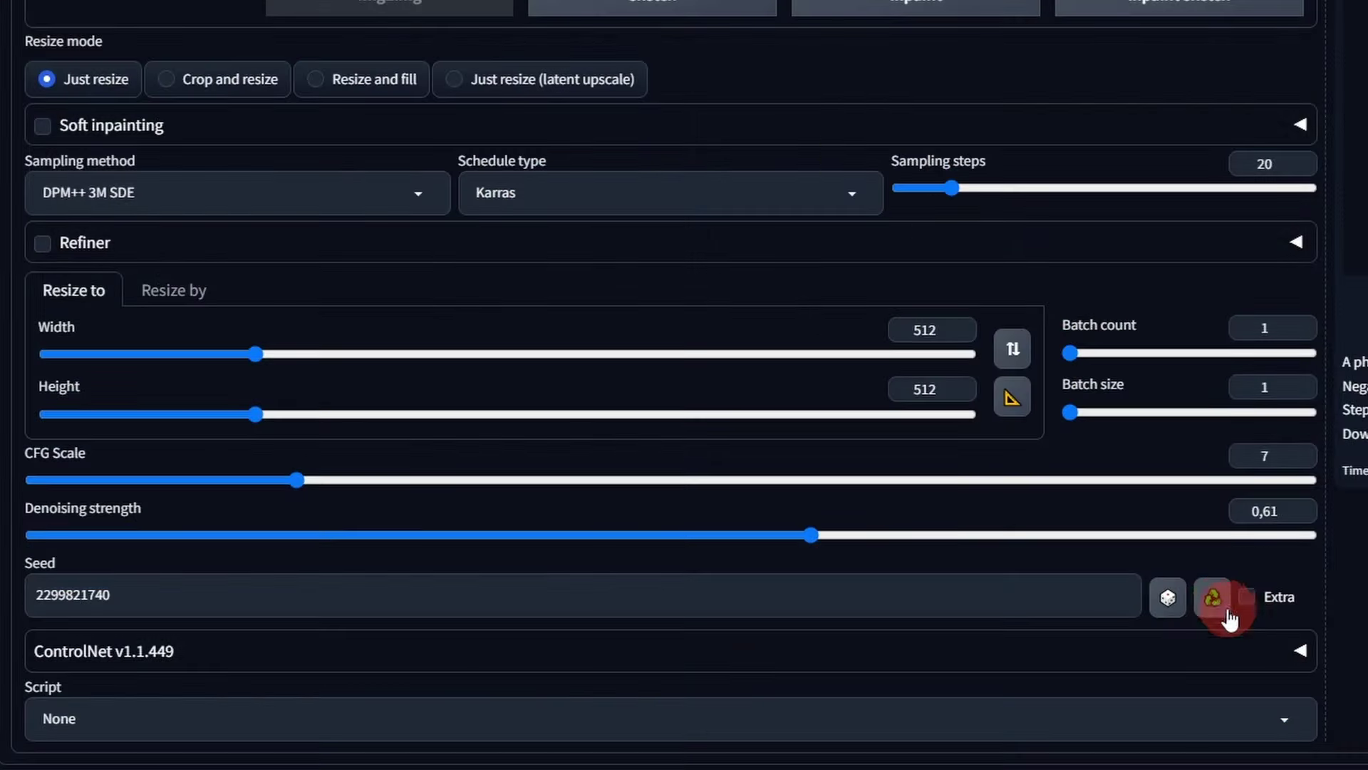
{"action": "left_click", "coordinate": [1215, 599]}
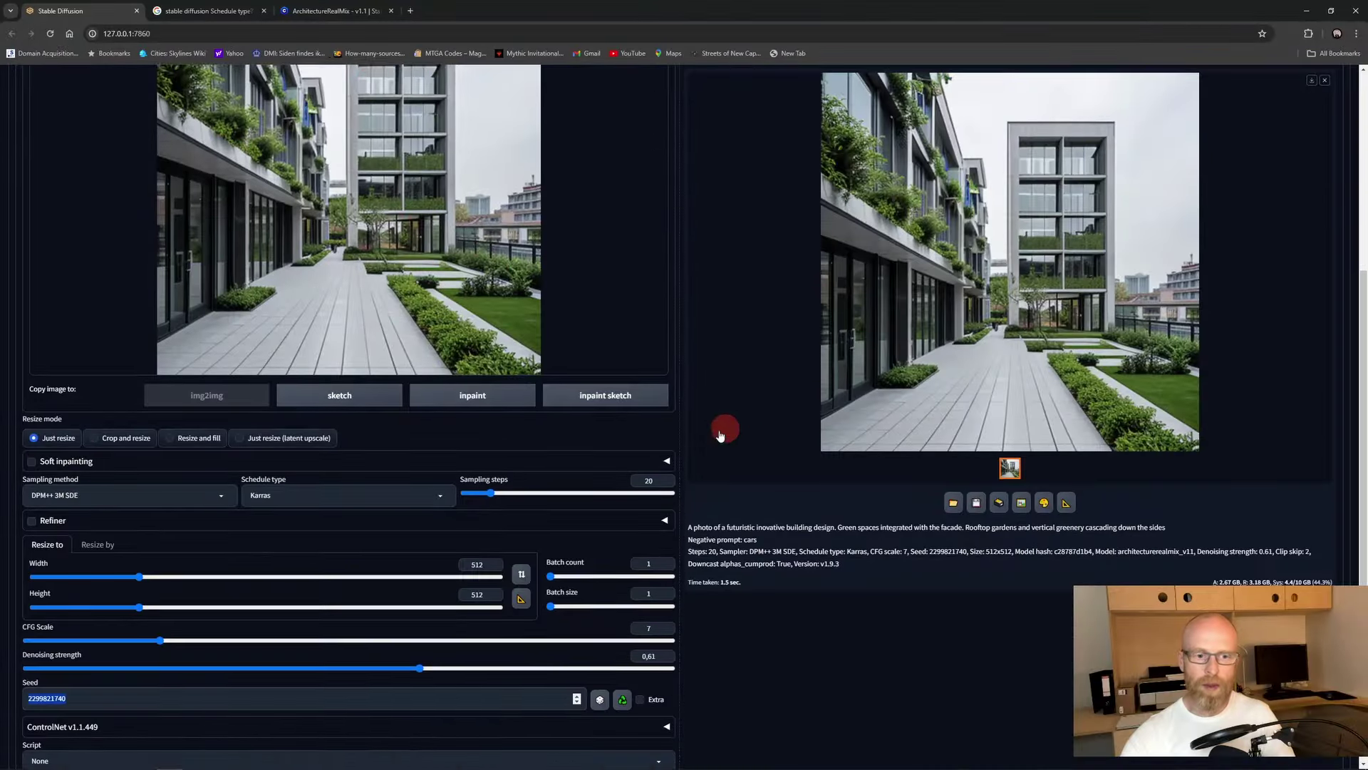
Step: Lower the denoising strength to 0.12 and generate the image with the reused seed
{"action": "scroll", "coordinate": [720, 435], "scroll_direction": "down", "scroll_amount": 1}
{"action": "left_click_drag", "start_coordinate": [419, 613], "coordinate": [132, 631]}
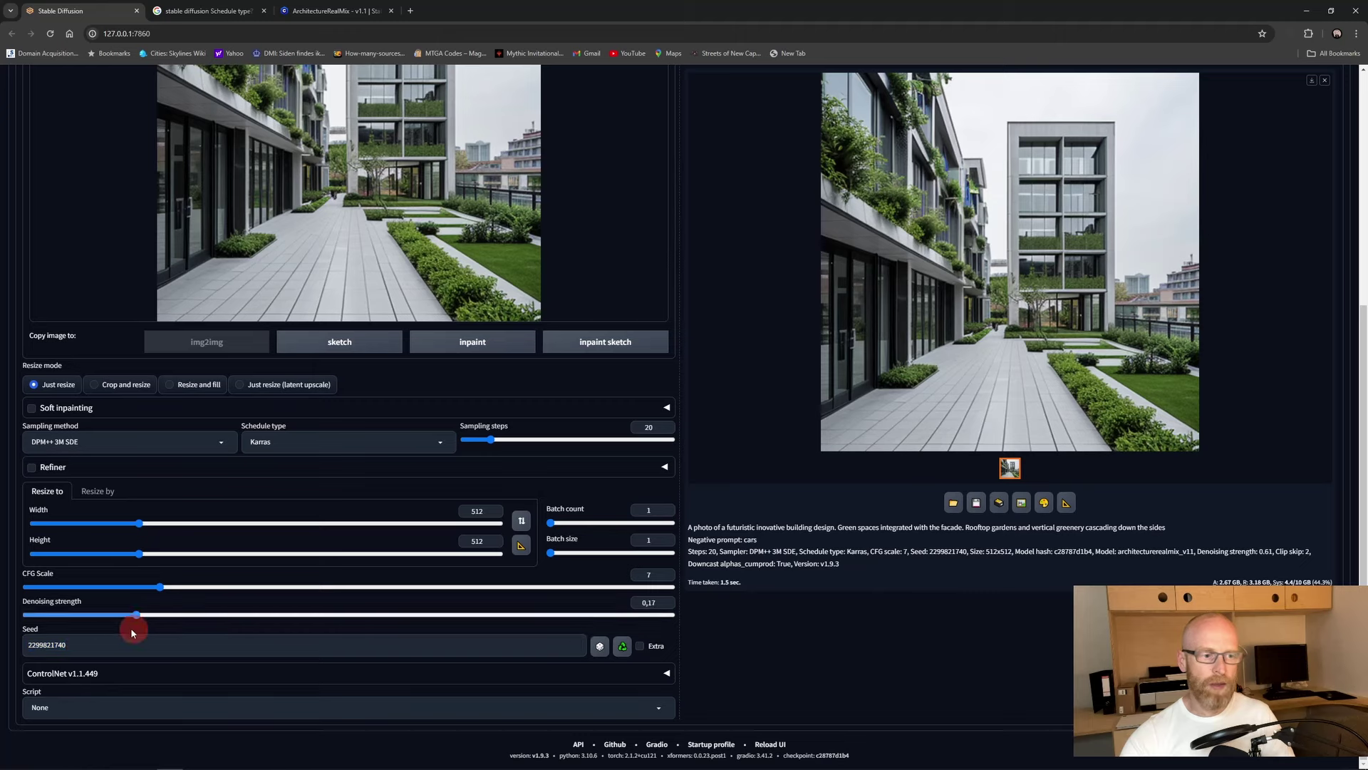
{"action": "scroll", "coordinate": [1008, 382], "scroll_direction": "up", "scroll_amount": 5}
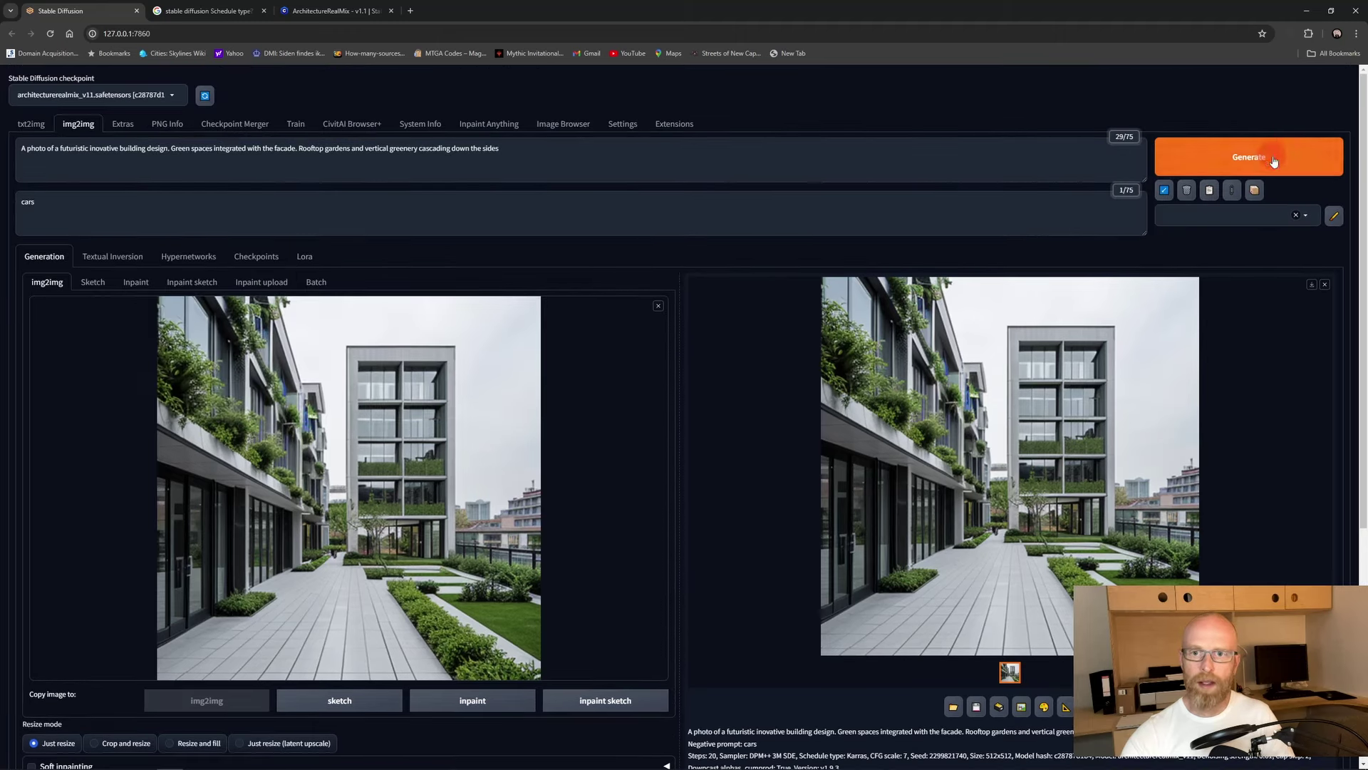
{"action": "left_click", "coordinate": [1240, 157]}
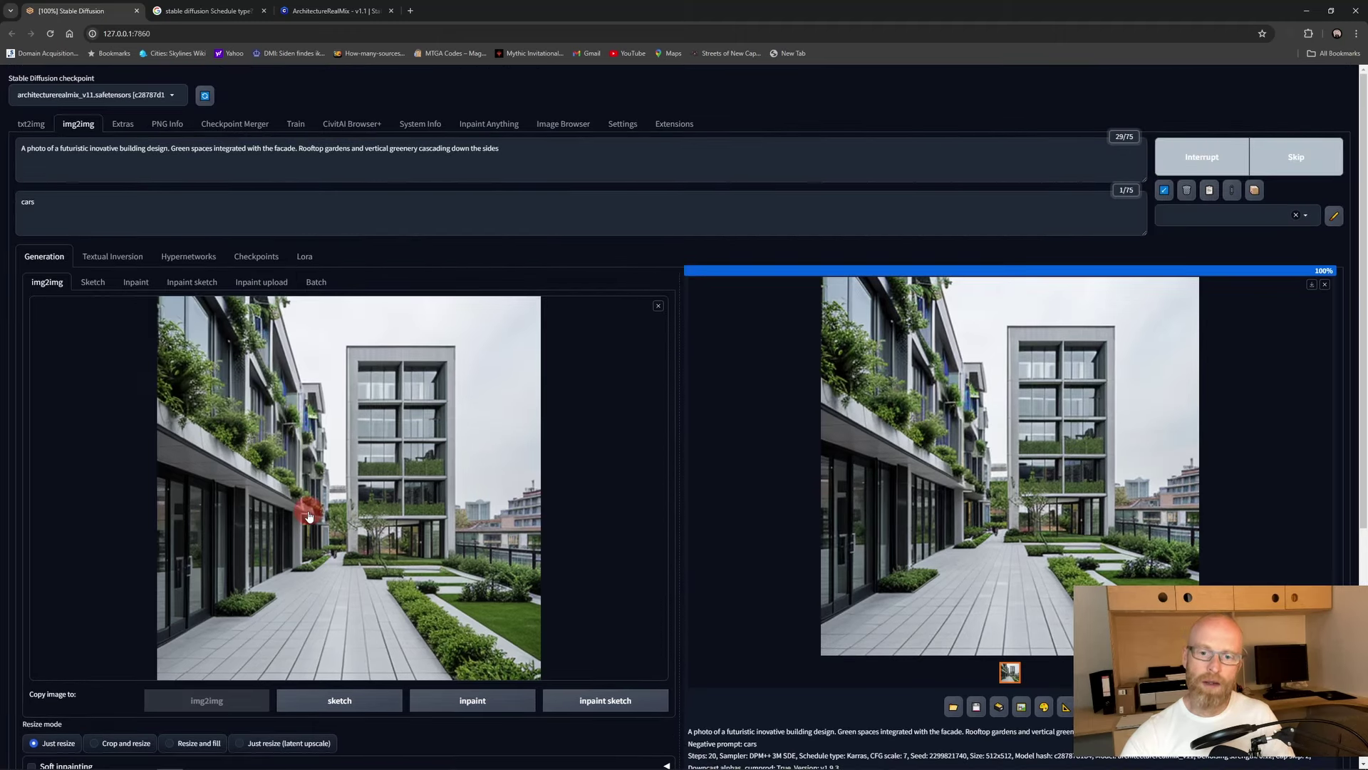
{"action": "left_click", "coordinate": [1110, 454]}
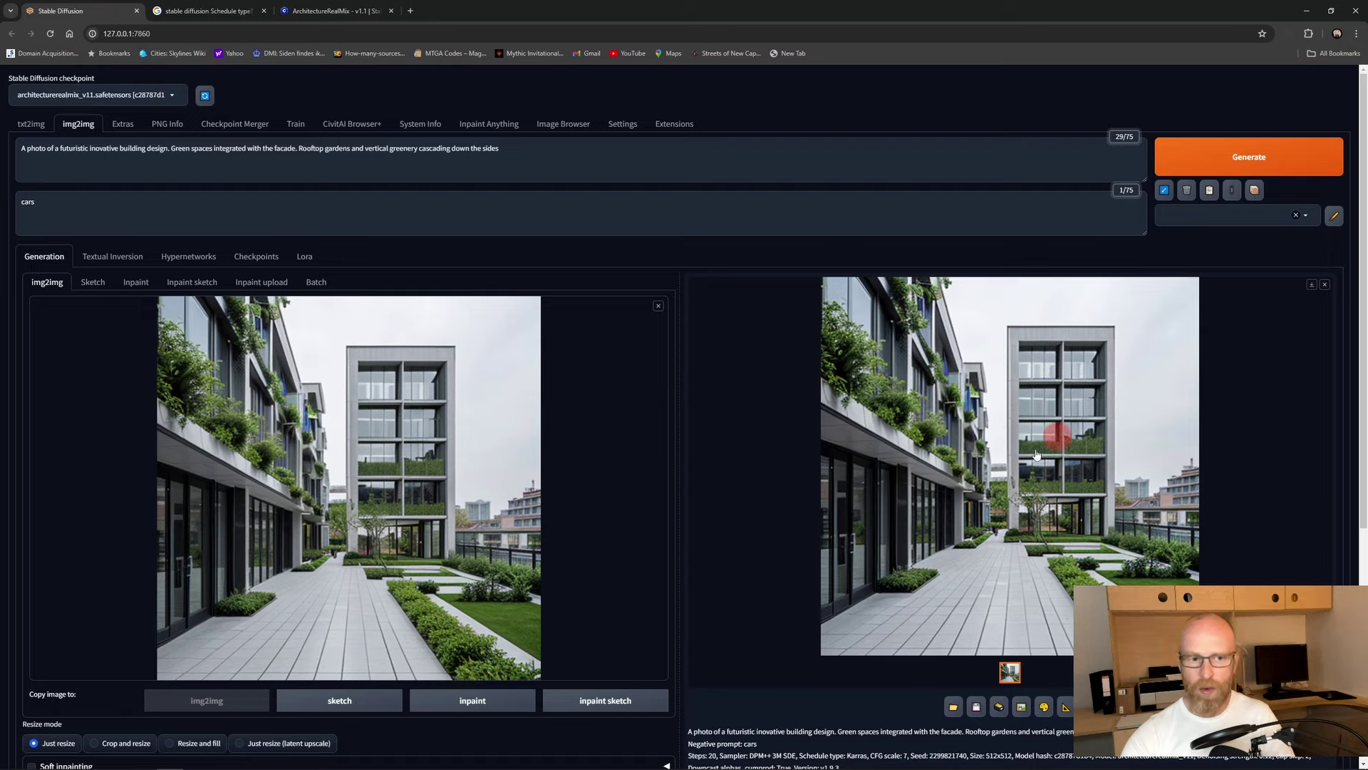
{"action": "scroll", "coordinate": [1037, 455], "scroll_direction": "down", "scroll_amount": 6}
{"action": "scroll", "coordinate": [489, 293], "scroll_direction": "up", "scroll_amount": 3}
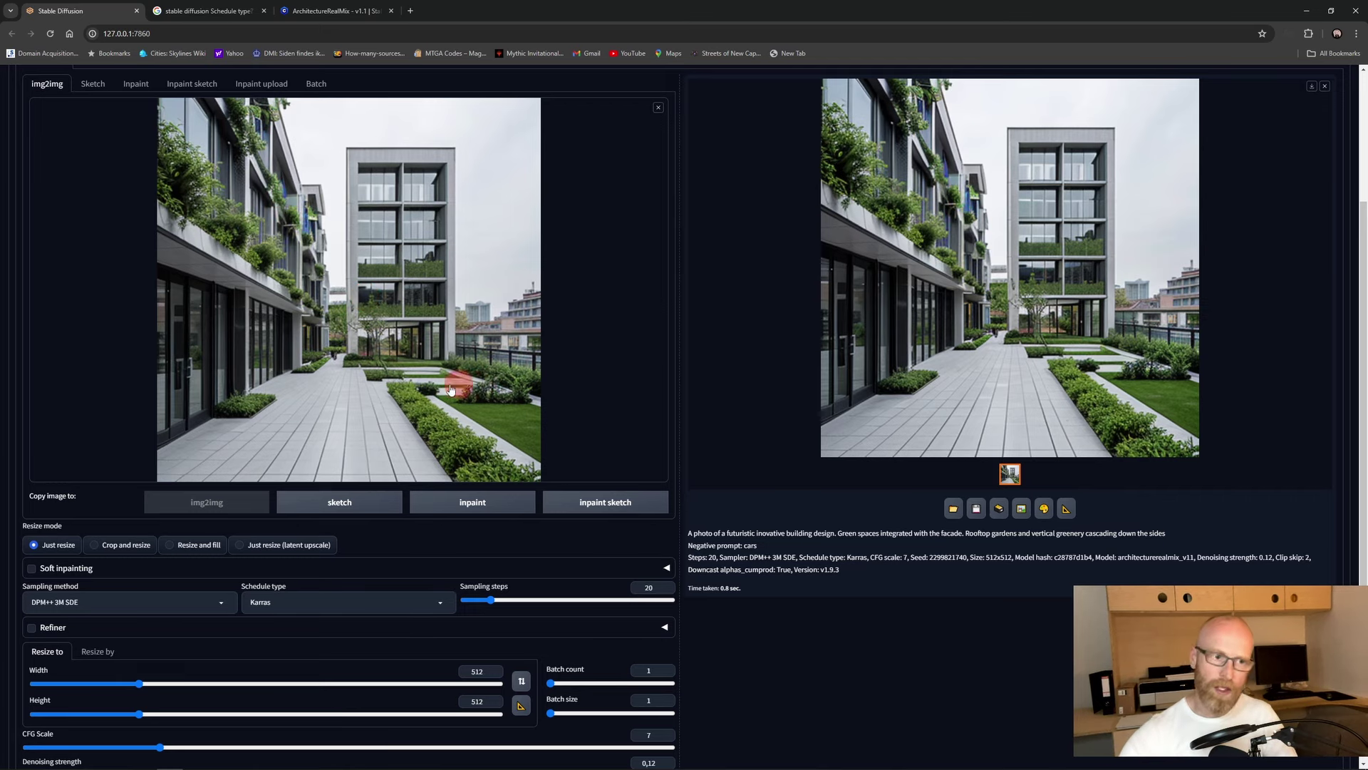
Step: Raise the denoising strength to 0.83 and generate the courtyard scene with the same source image and seed
{"action": "scroll", "coordinate": [450, 390], "scroll_direction": "down", "scroll_amount": 2}
{"action": "left_click_drag", "start_coordinate": [213, 614], "coordinate": [568, 614]}
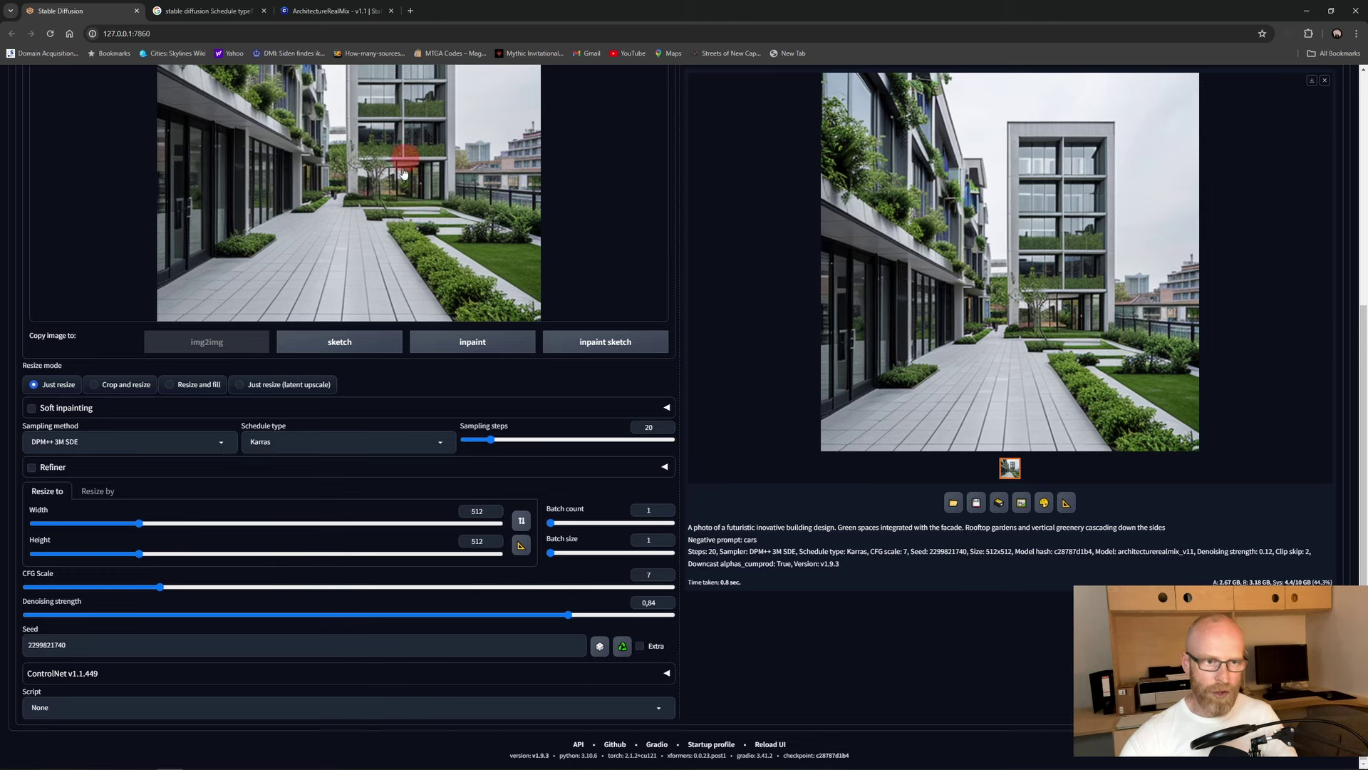
{"action": "scroll", "coordinate": [544, 580], "scroll_direction": "up", "scroll_amount": 3}
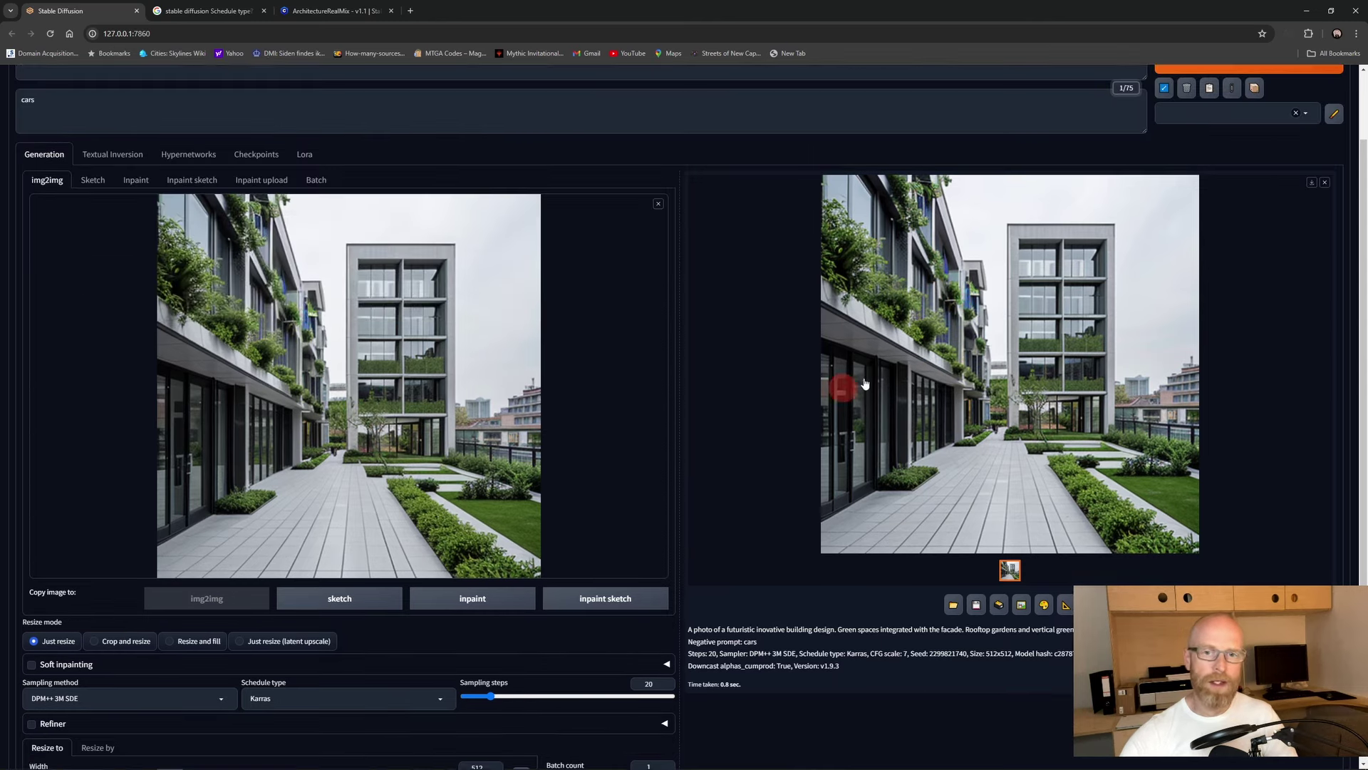
{"action": "scroll", "coordinate": [864, 384], "scroll_direction": "up", "scroll_amount": 1}
{"action": "left_click", "coordinate": [1290, 114]}
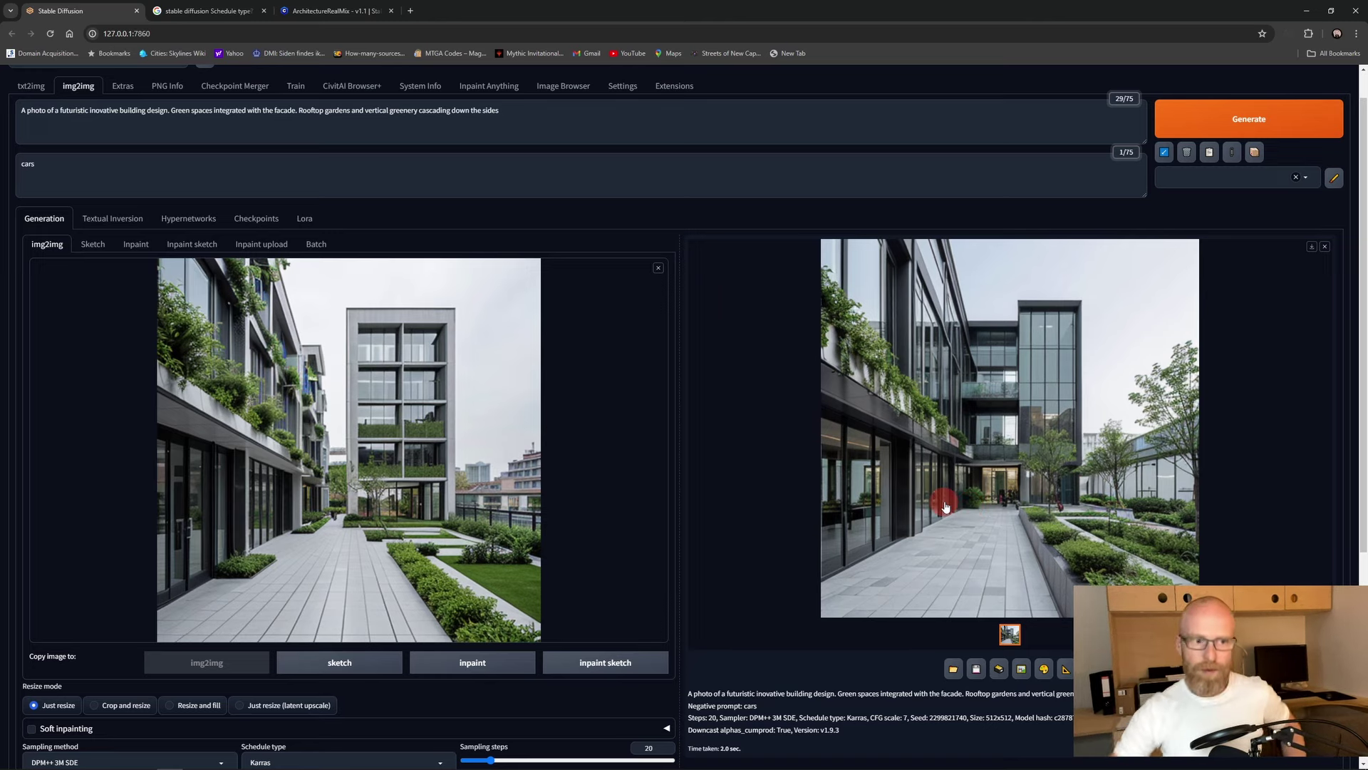
Step: Reduce the denoising strength to 0.68 and generate another variation of the courtyard scene
{"action": "scroll", "coordinate": [559, 617], "scroll_direction": "down", "scroll_amount": 5}
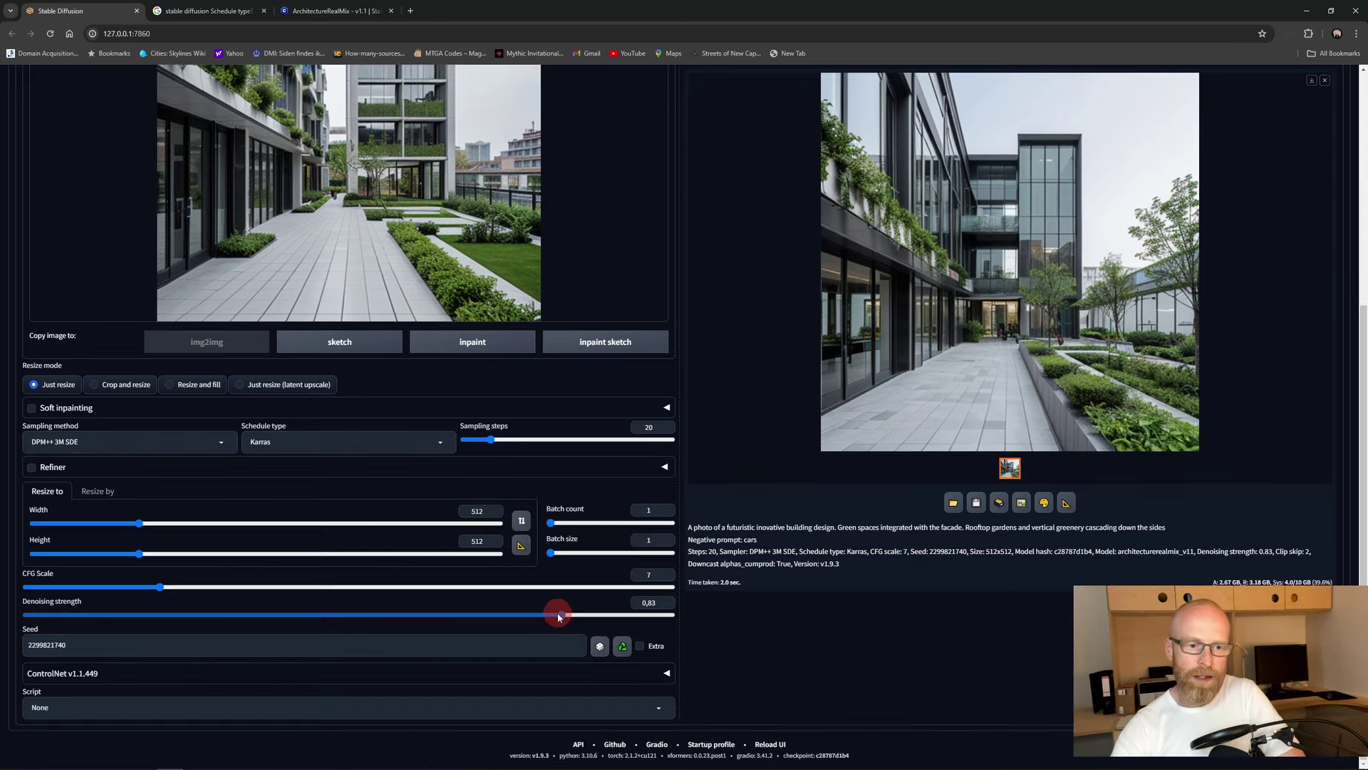
{"action": "scroll", "coordinate": [1106, 357], "scroll_direction": "up", "scroll_amount": 5}
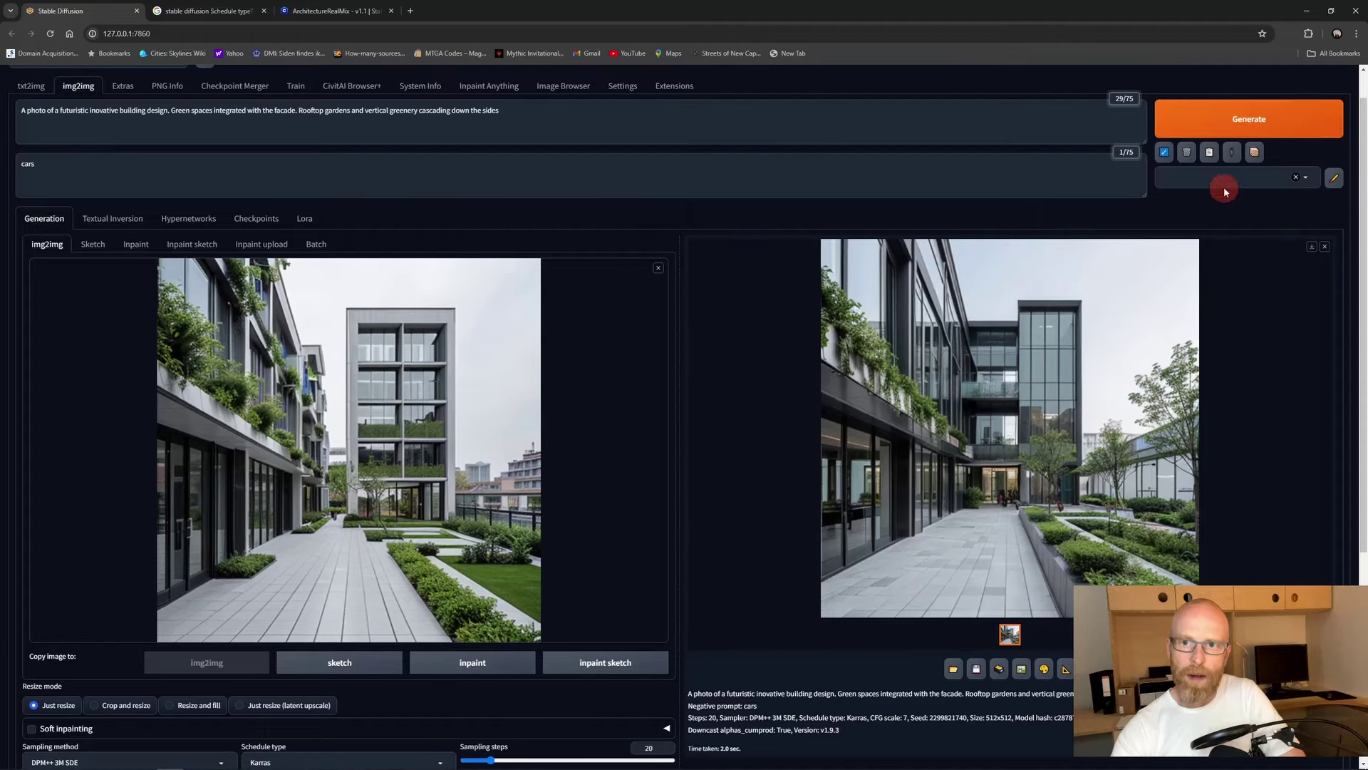
{"action": "left_click", "coordinate": [1241, 126]}
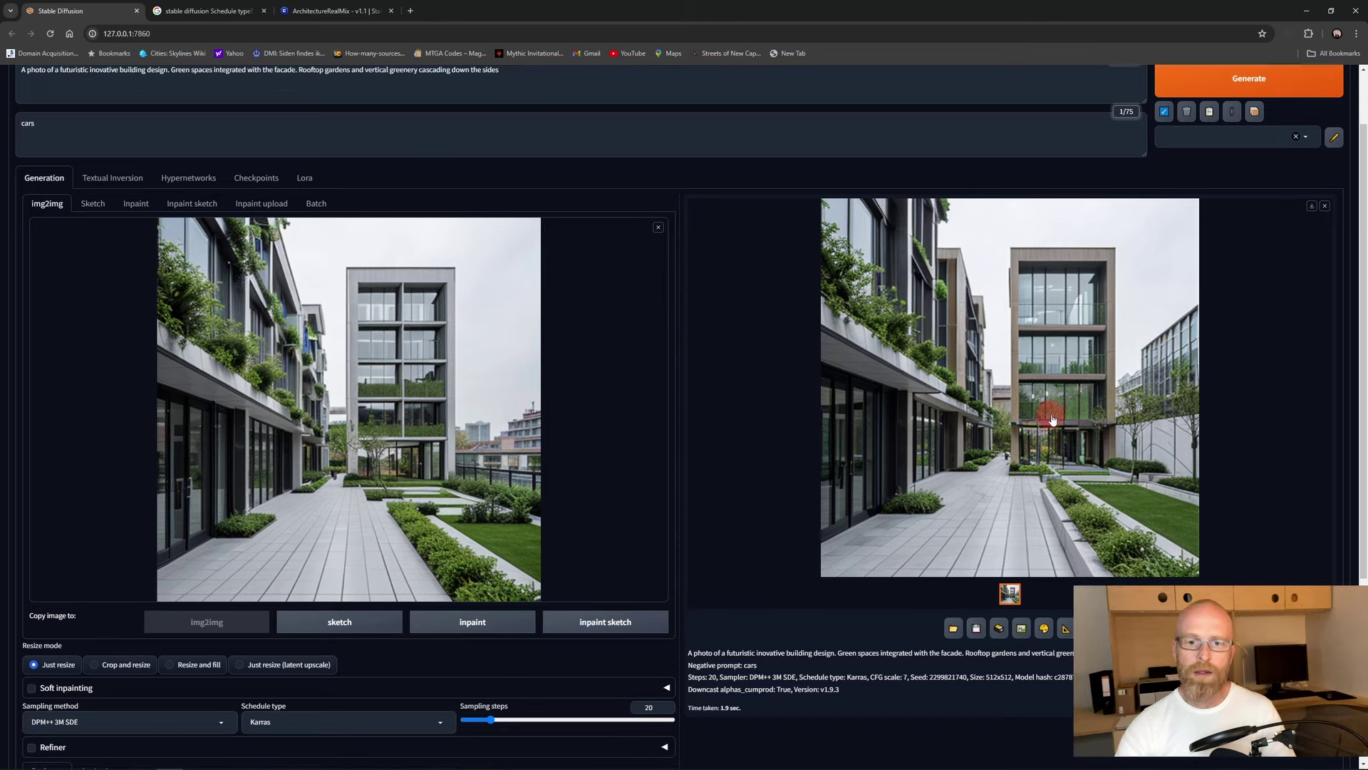
Step: Load the result generated at 0.68 denoising strength as the new img2img source image
{"action": "scroll", "coordinate": [1039, 397], "scroll_direction": "down", "scroll_amount": 2}
{"action": "left_click_drag", "start_coordinate": [1061, 319], "coordinate": [453, 337]}
{"action": "scroll", "coordinate": [488, 391], "scroll_direction": "down", "scroll_amount": 3}
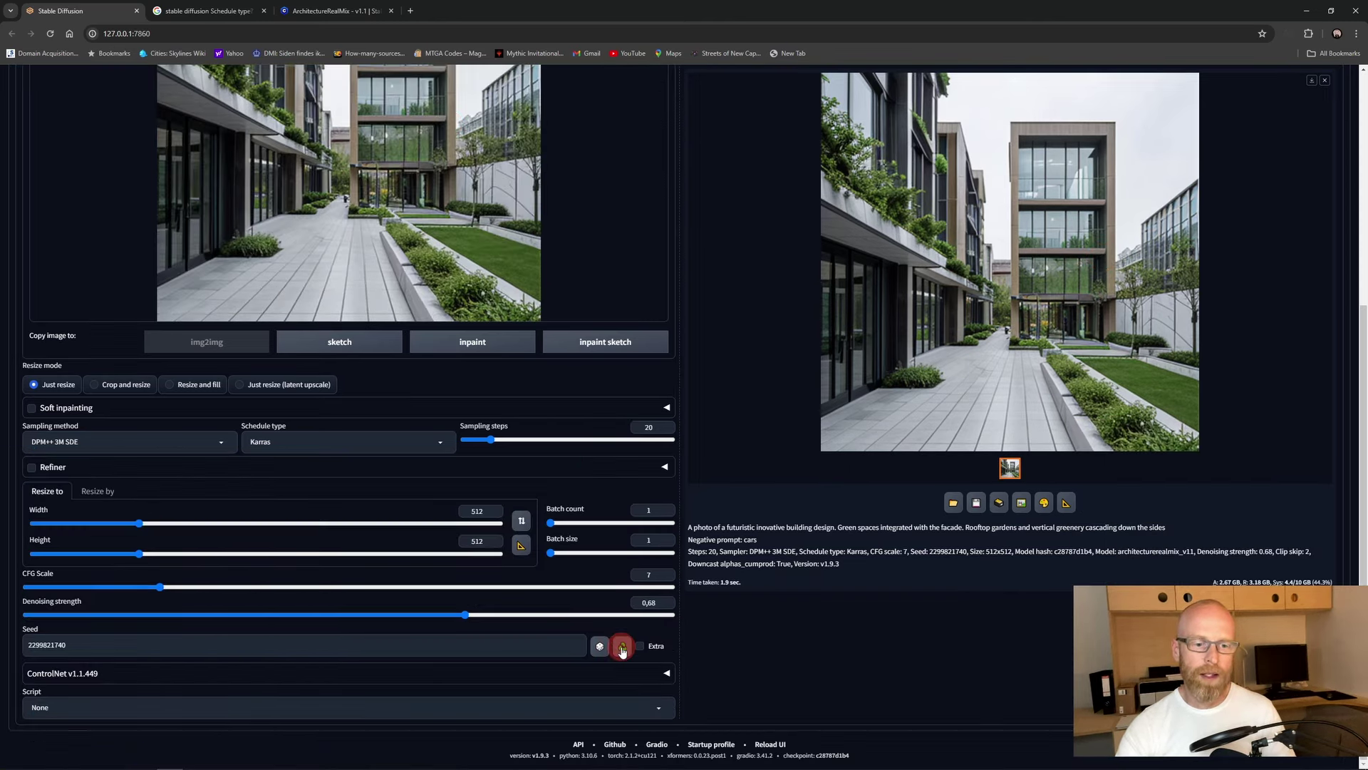
{"action": "scroll", "coordinate": [601, 305], "scroll_direction": "up", "scroll_amount": 4}
{"action": "scroll", "coordinate": [447, 631], "scroll_direction": "down", "scroll_amount": 2}
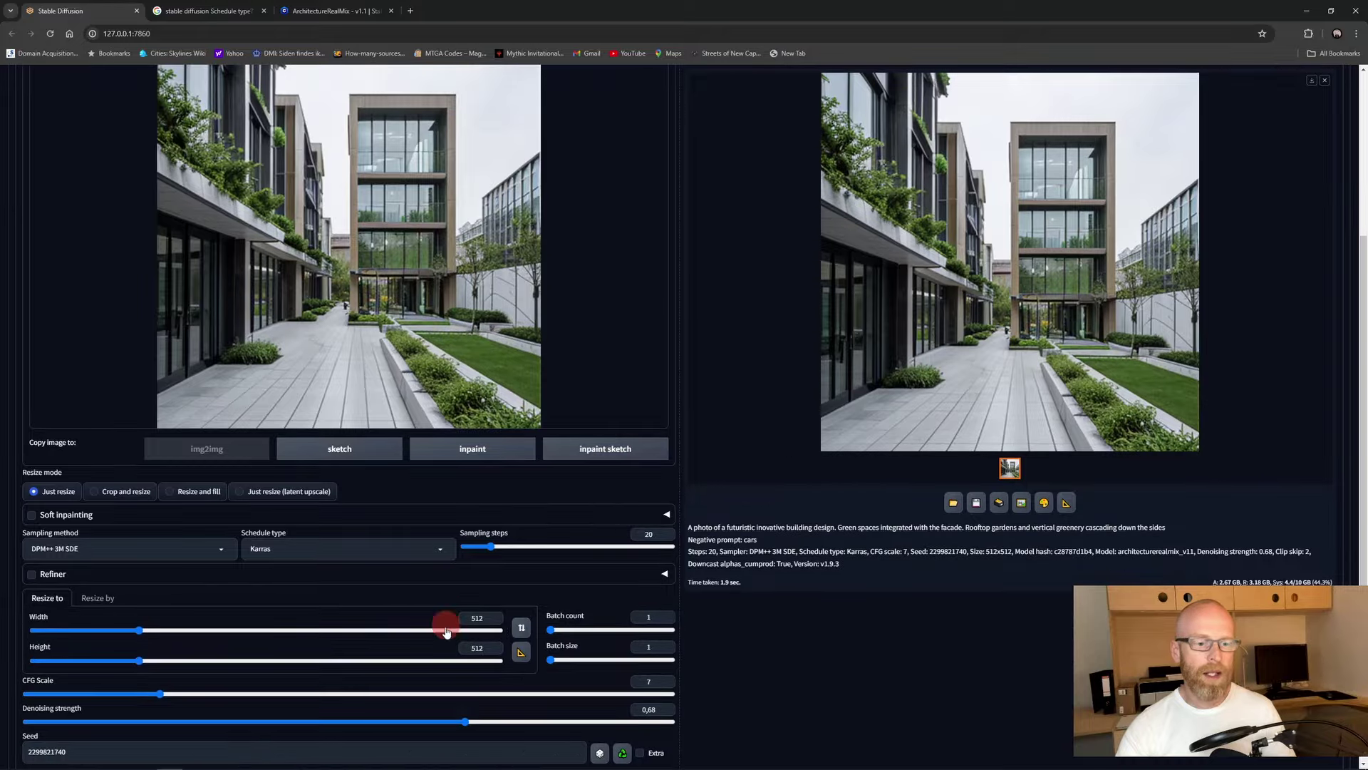
Step: Set the denoising strength to 0.19, generate from the new source image and compare the result with the source
{"action": "left_click_drag", "start_coordinate": [465, 721], "coordinate": [148, 721]}
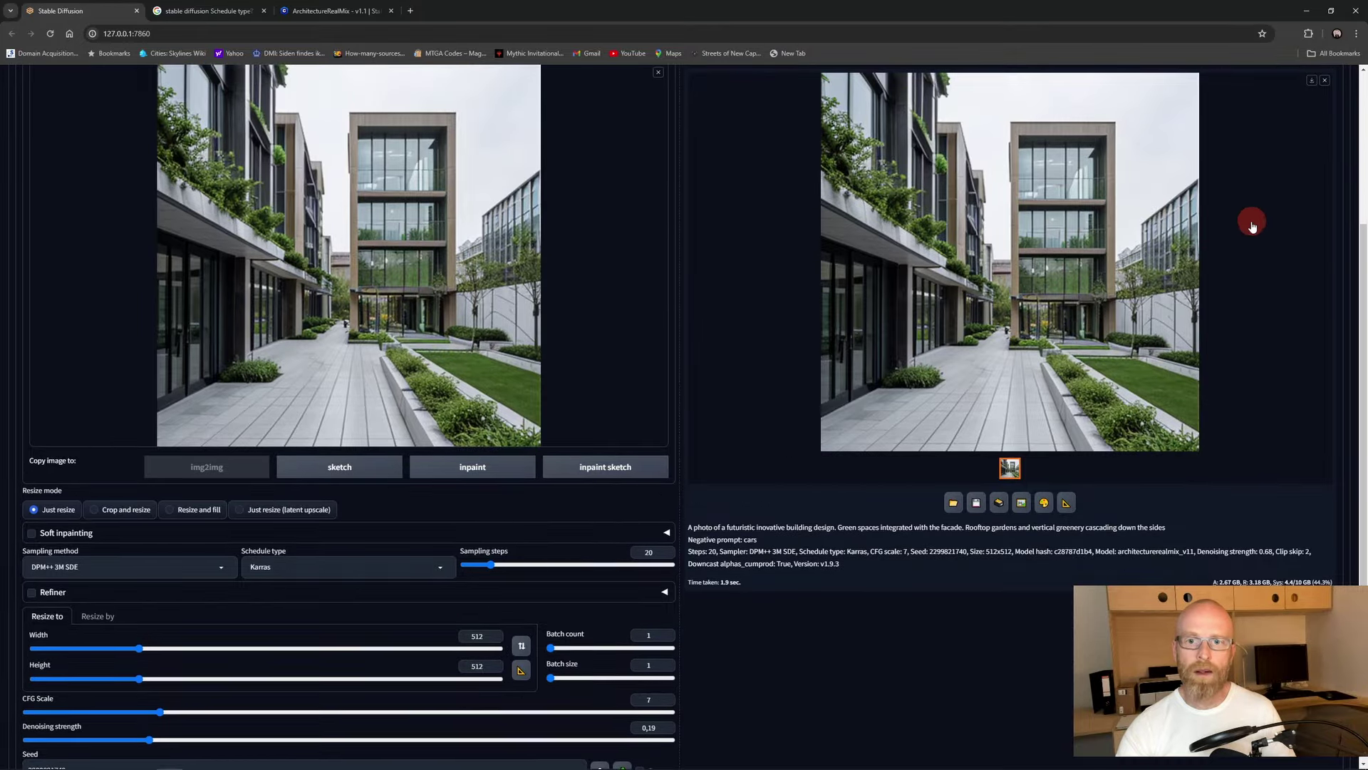
{"action": "scroll", "coordinate": [1233, 116], "scroll_direction": "up", "scroll_amount": 3}
{"action": "left_click", "coordinate": [1231, 159]}
{"action": "scroll", "coordinate": [456, 499], "scroll_direction": "down", "scroll_amount": 4}
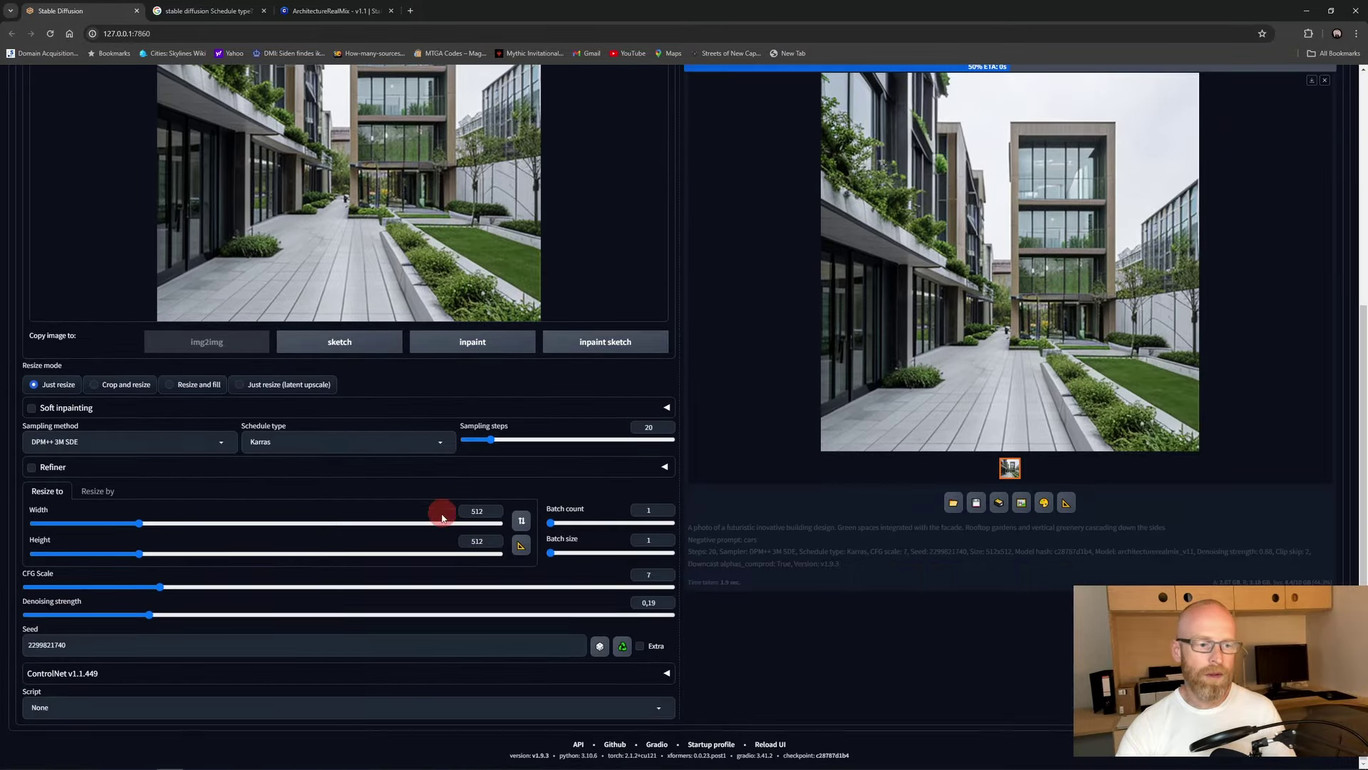
{"action": "scroll", "coordinate": [467, 555], "scroll_direction": "up", "scroll_amount": 2}
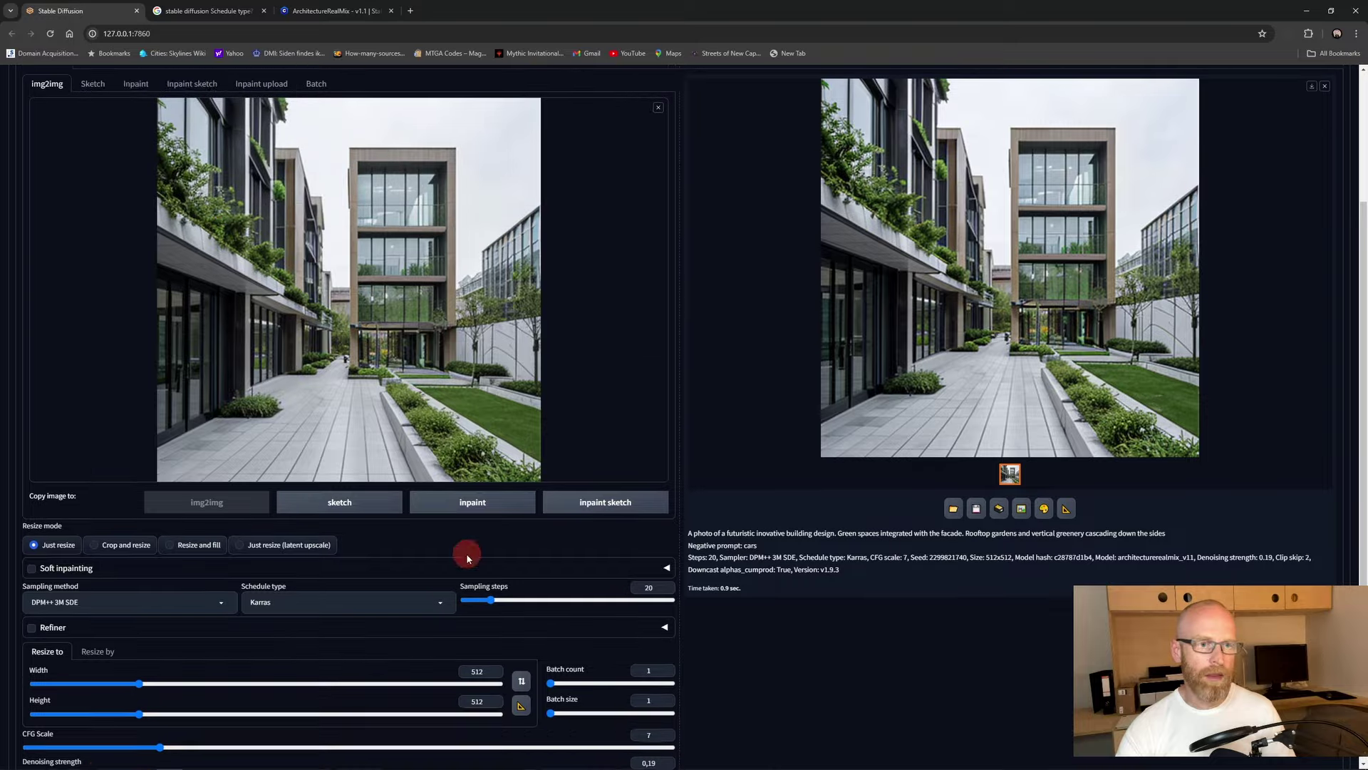
{"action": "scroll", "coordinate": [466, 553], "scroll_direction": "up", "scroll_amount": 1}
{"action": "scroll", "coordinate": [900, 379], "scroll_direction": "up", "scroll_amount": 2}
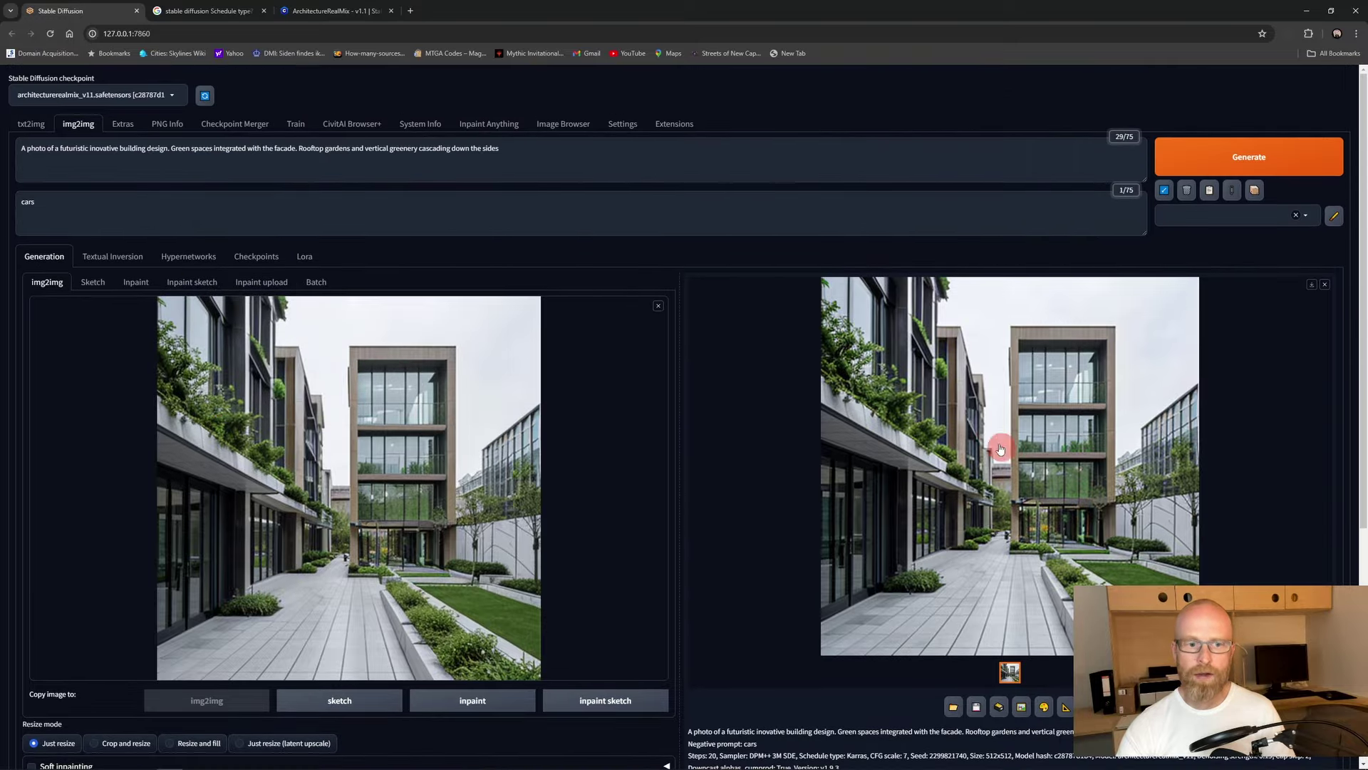
Step: Raise the denoising strength to a high value and generate a strongly altered version of the new source image
{"action": "scroll", "coordinate": [874, 528], "scroll_direction": "down", "scroll_amount": 4}
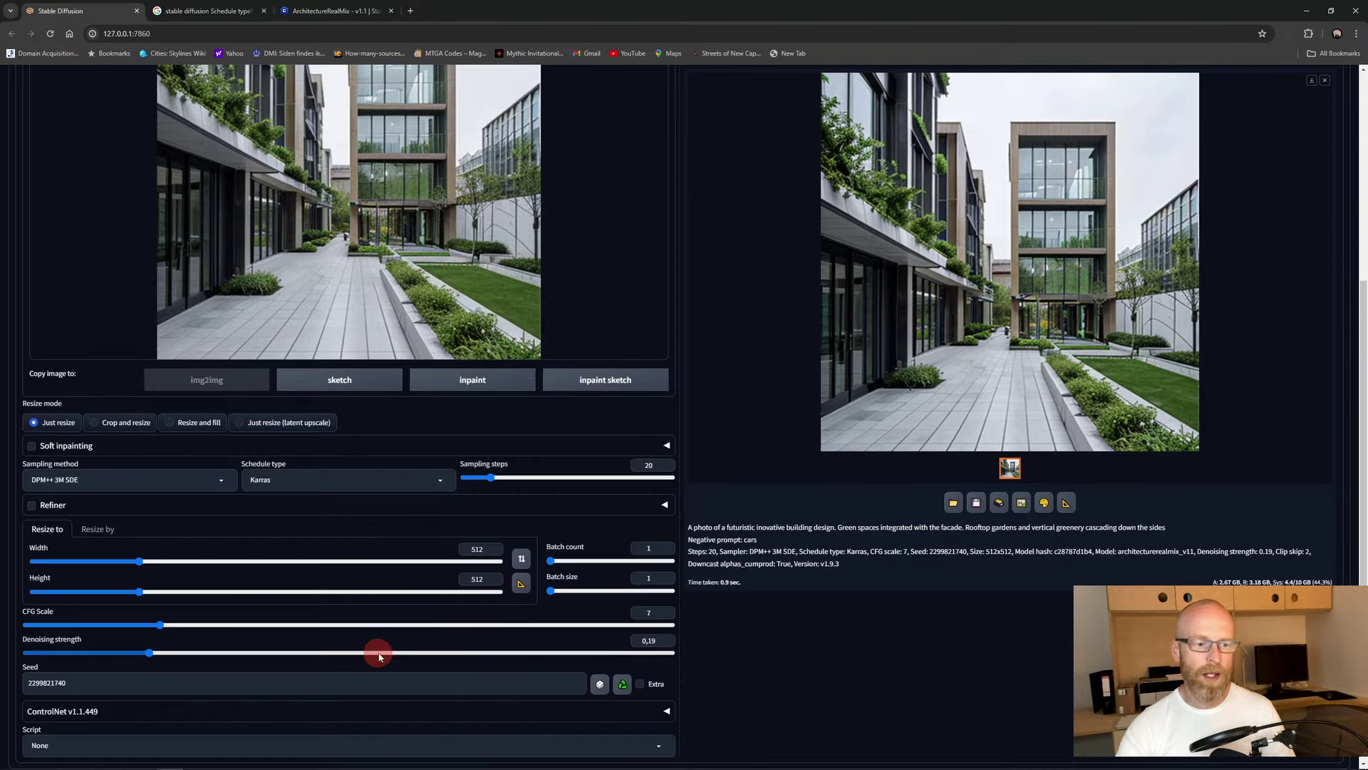
{"action": "scroll", "coordinate": [856, 541], "scroll_direction": "up", "scroll_amount": 4}
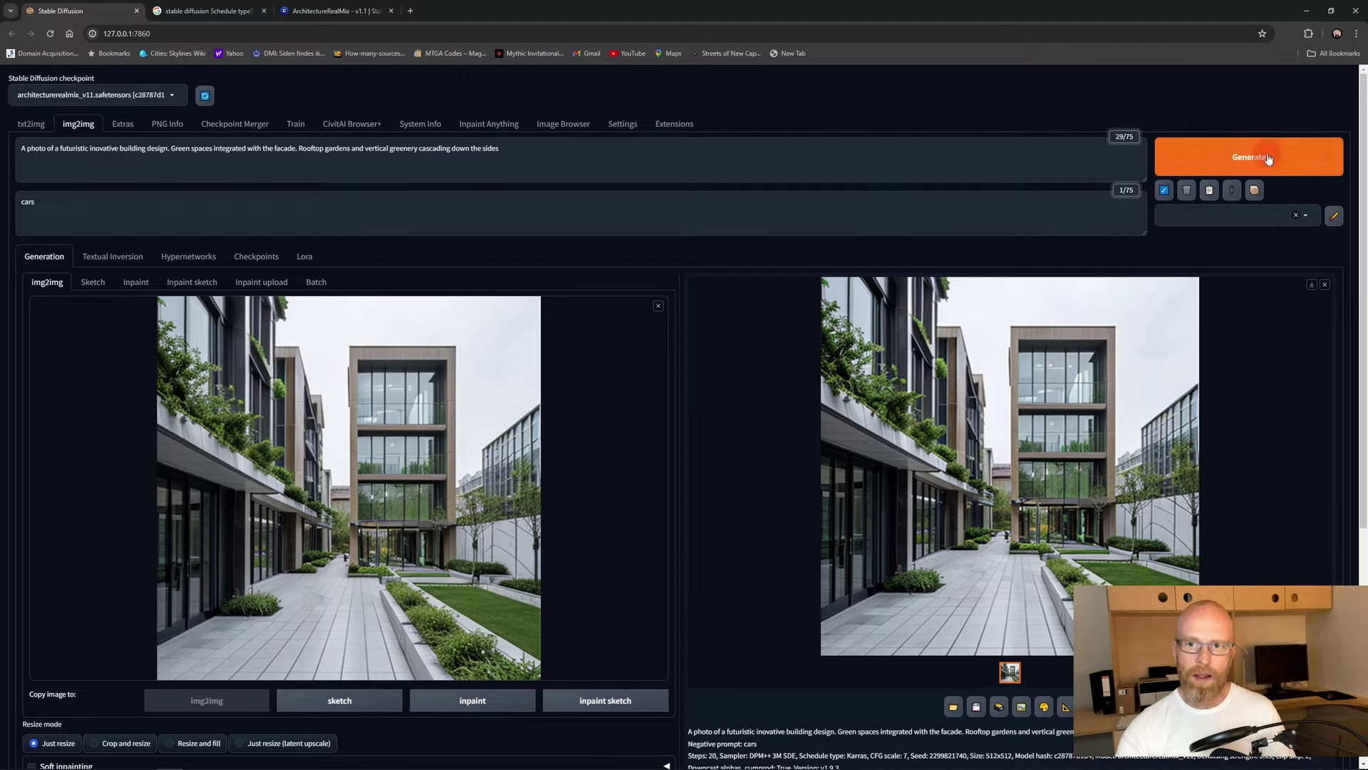
{"action": "left_click", "coordinate": [1268, 159]}
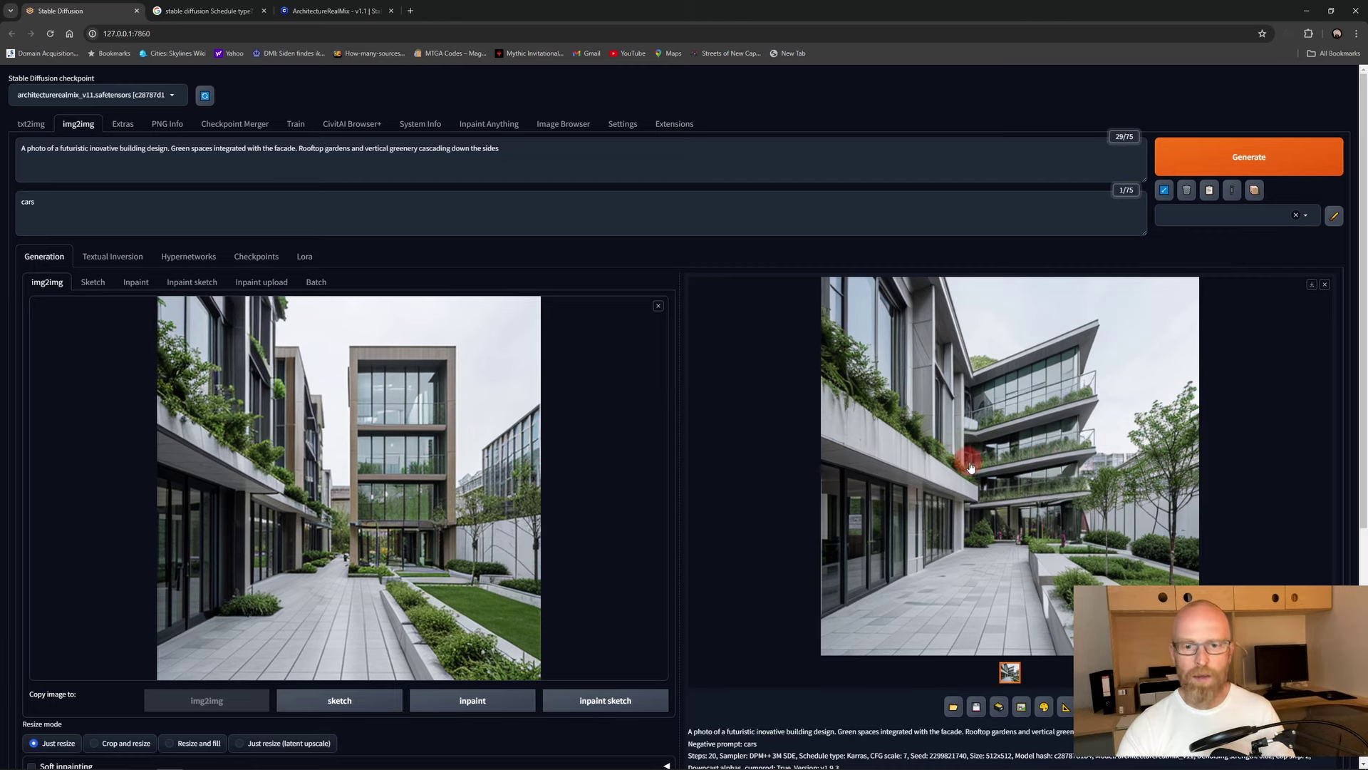
Step: Lower the denoising strength to 0.7 and generate a variation that stays closer to the source image
{"action": "scroll", "coordinate": [898, 475], "scroll_direction": "down", "scroll_amount": 5}
{"action": "left_click_drag", "start_coordinate": [559, 614], "coordinate": [478, 626]}
{"action": "scroll", "coordinate": [976, 545], "scroll_direction": "up", "scroll_amount": 5}
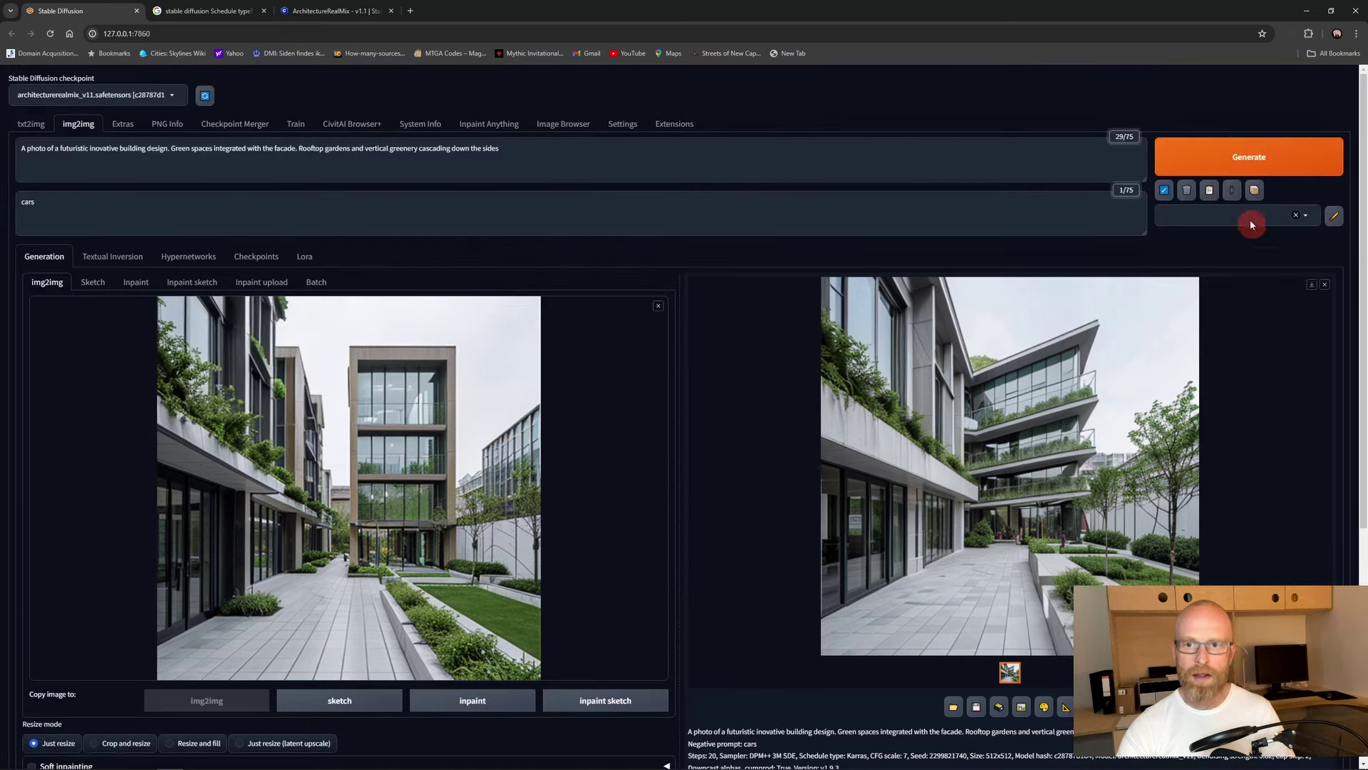
{"action": "left_click", "coordinate": [1236, 156]}
{"action": "scroll", "coordinate": [1086, 551], "scroll_direction": "down", "scroll_amount": 2}
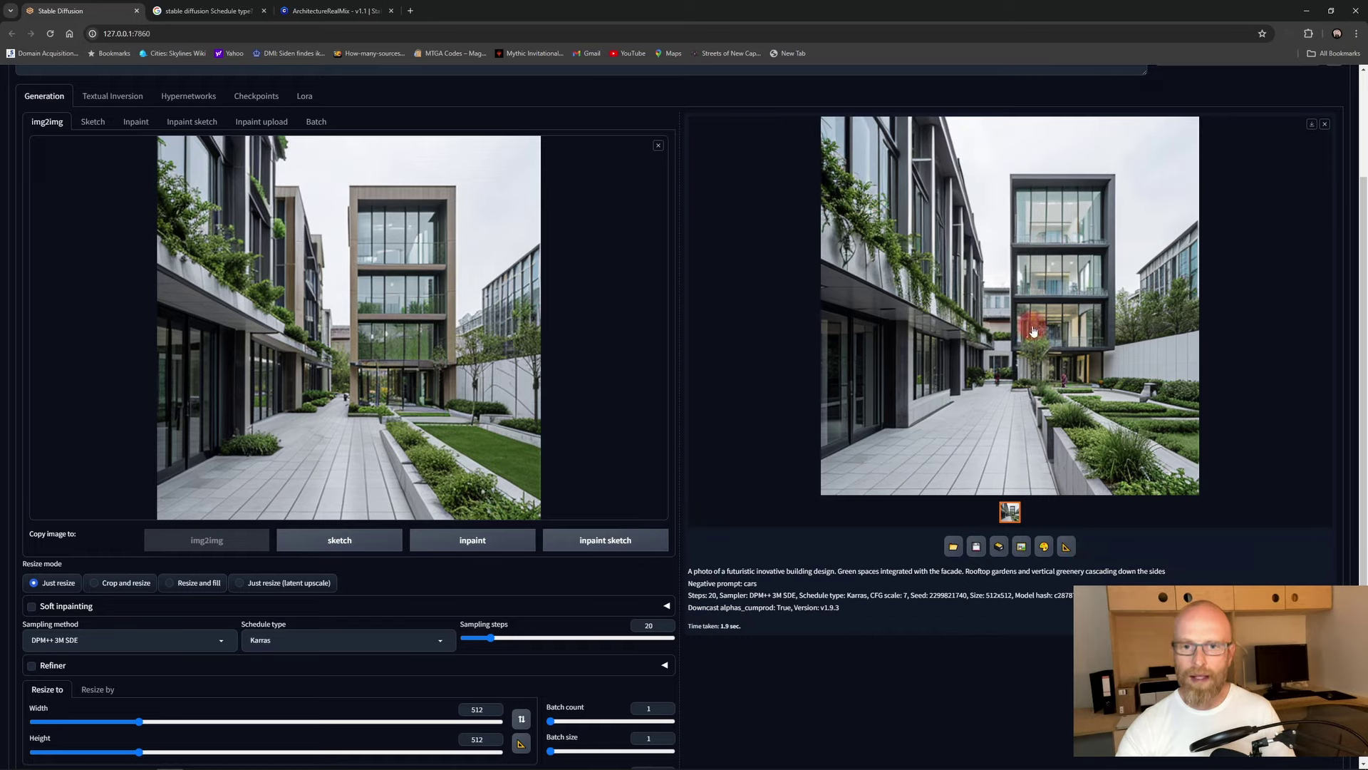
{"action": "scroll", "coordinate": [750, 613], "scroll_direction": "down", "scroll_amount": 1}
{"action": "scroll", "coordinate": [750, 613], "scroll_direction": "up", "scroll_amount": 2}
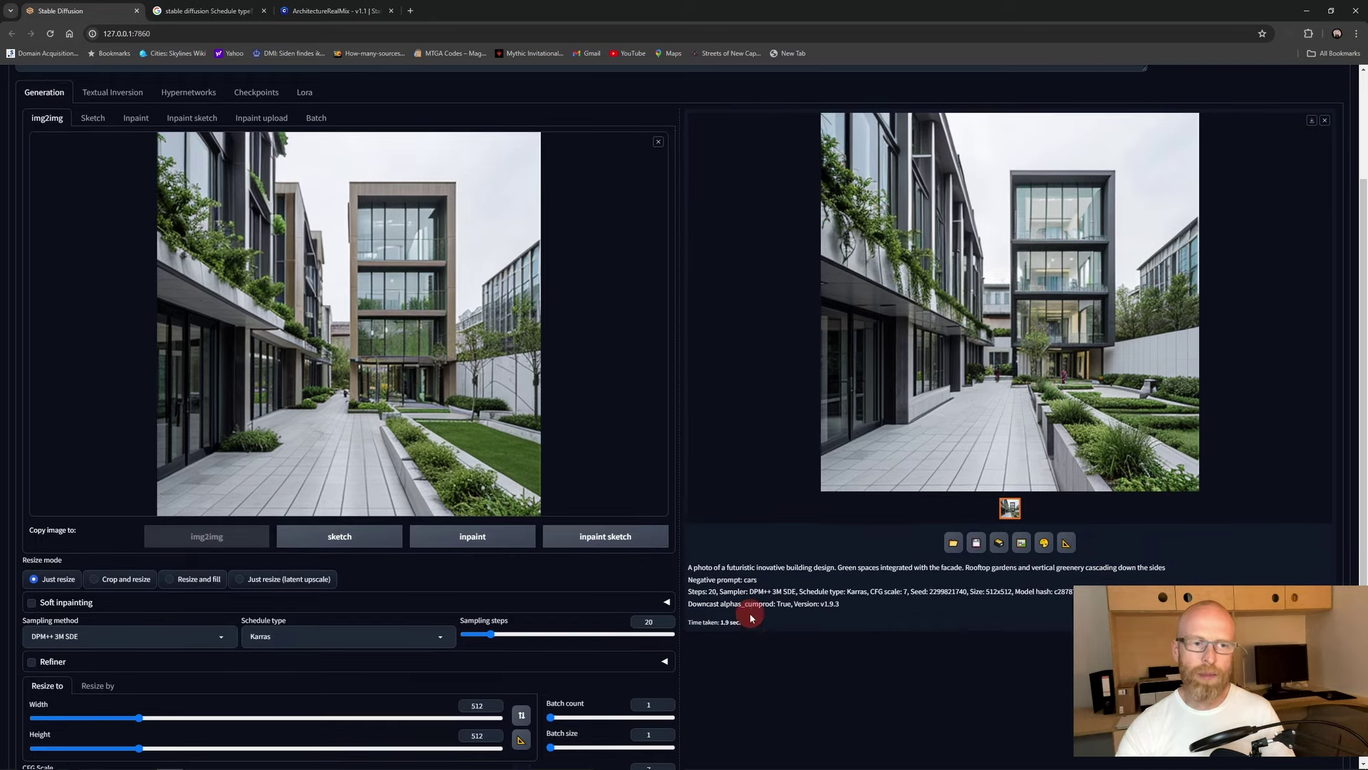
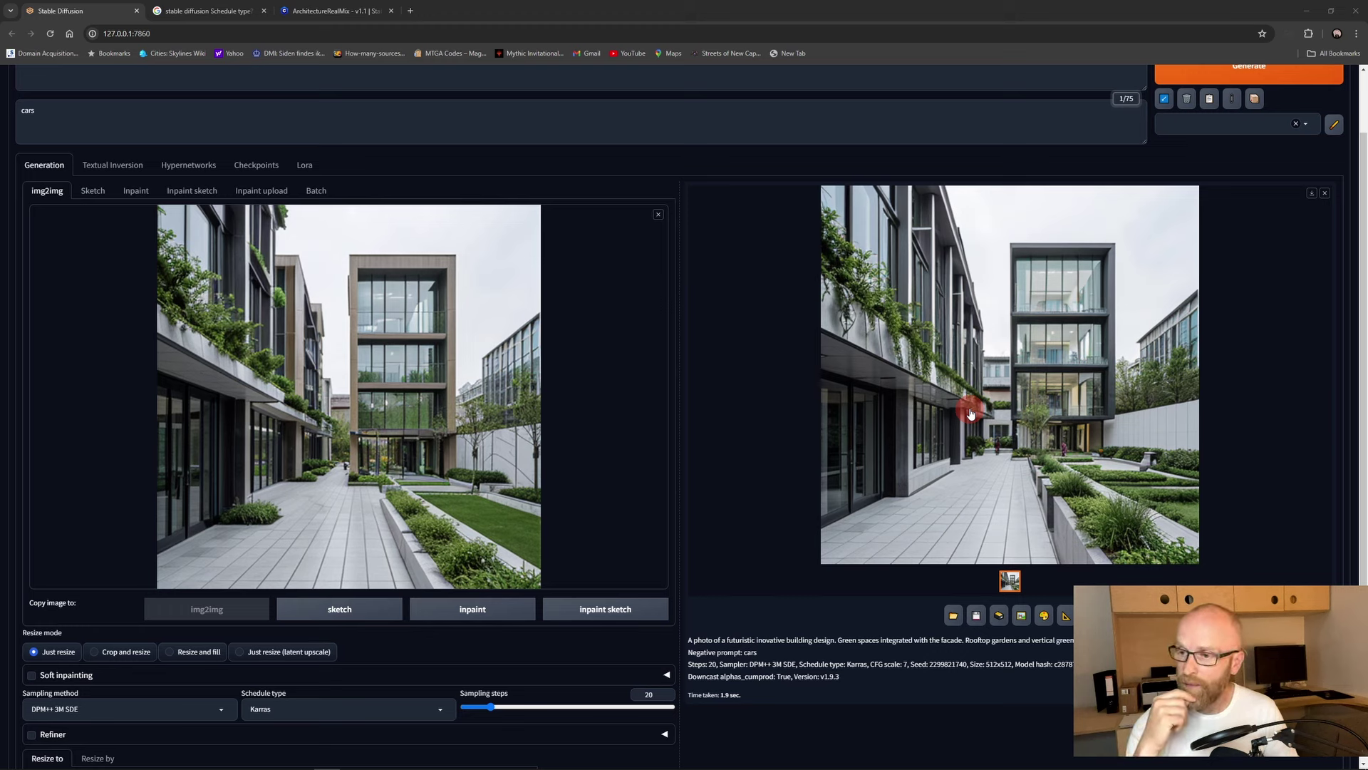
Step: Compare the source image with the latest result and copy the source image to inpaint
{"action": "scroll", "coordinate": [647, 397], "scroll_direction": "down", "scroll_amount": 2}
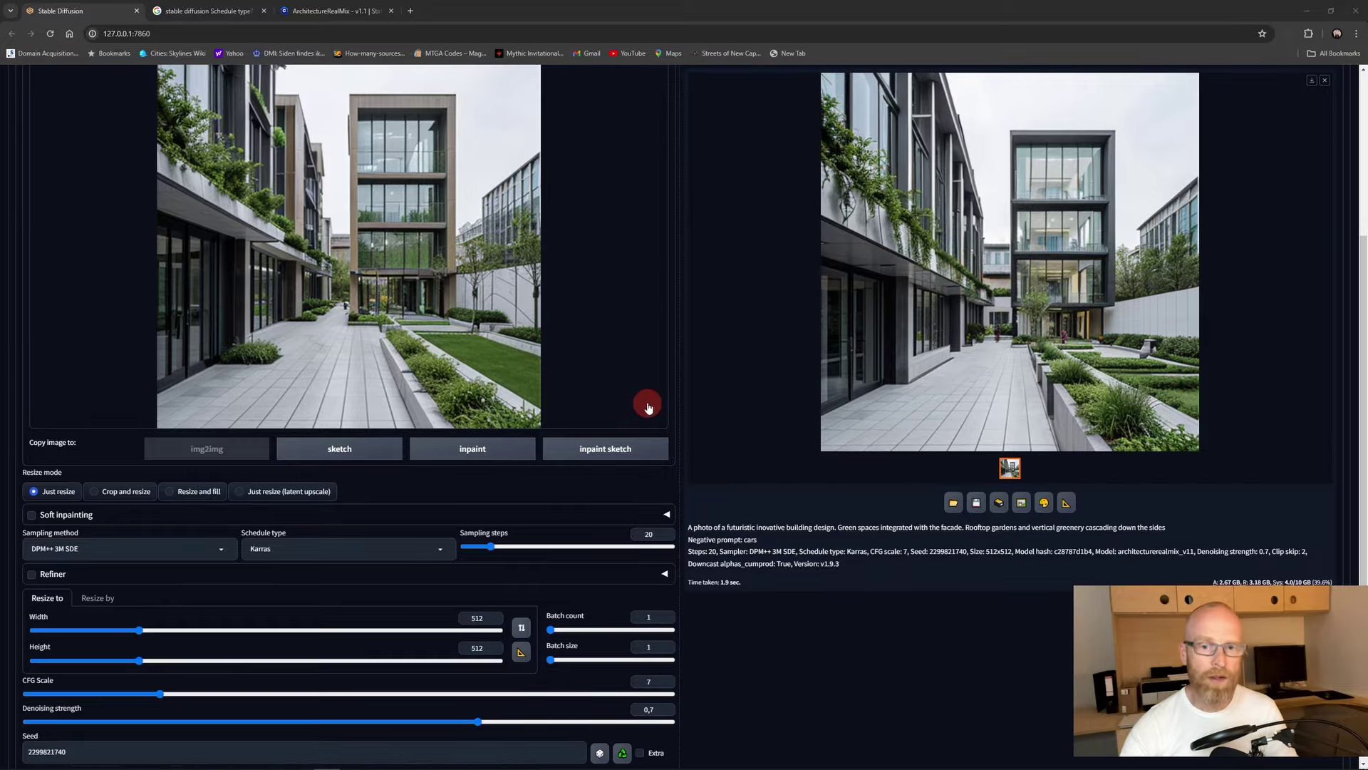
{"action": "scroll", "coordinate": [647, 397], "scroll_direction": "up", "scroll_amount": 1}
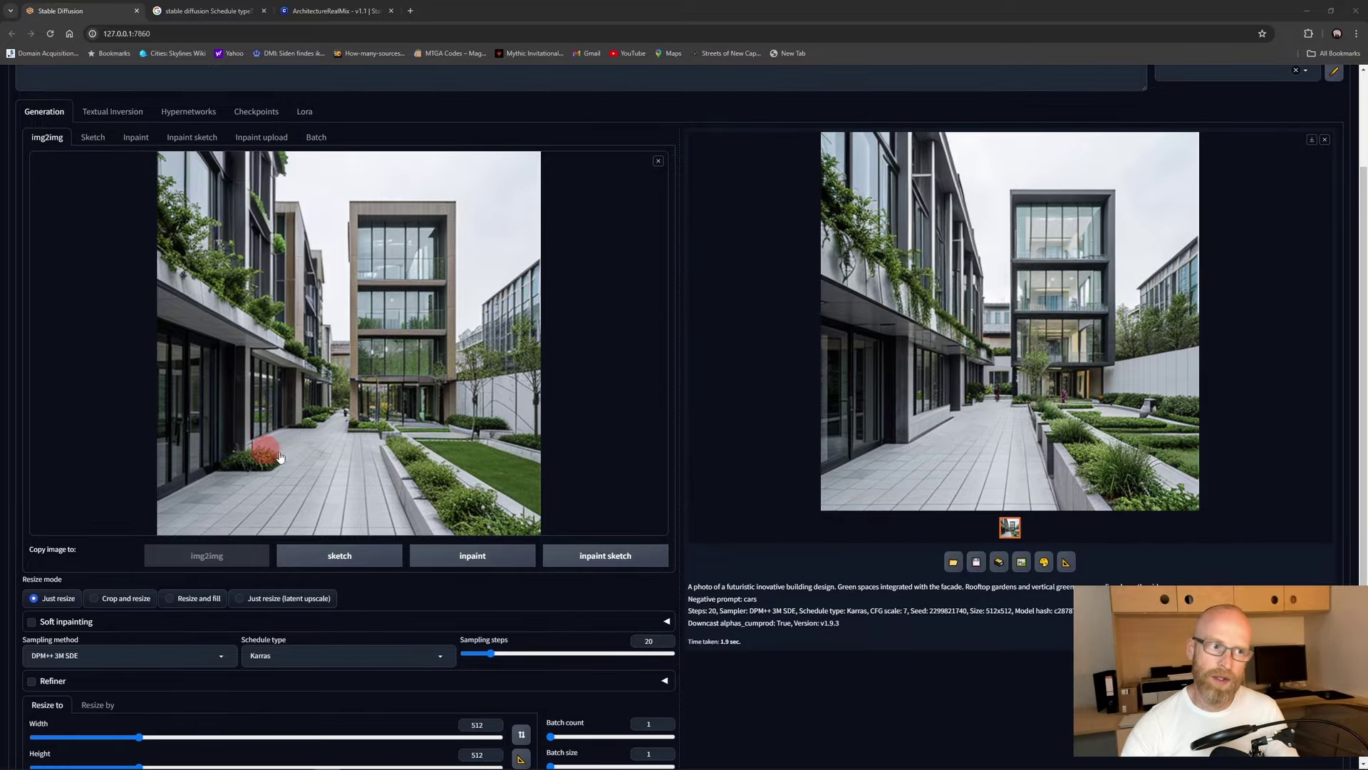
{"action": "scroll", "coordinate": [491, 319], "scroll_direction": "up", "scroll_amount": 2}
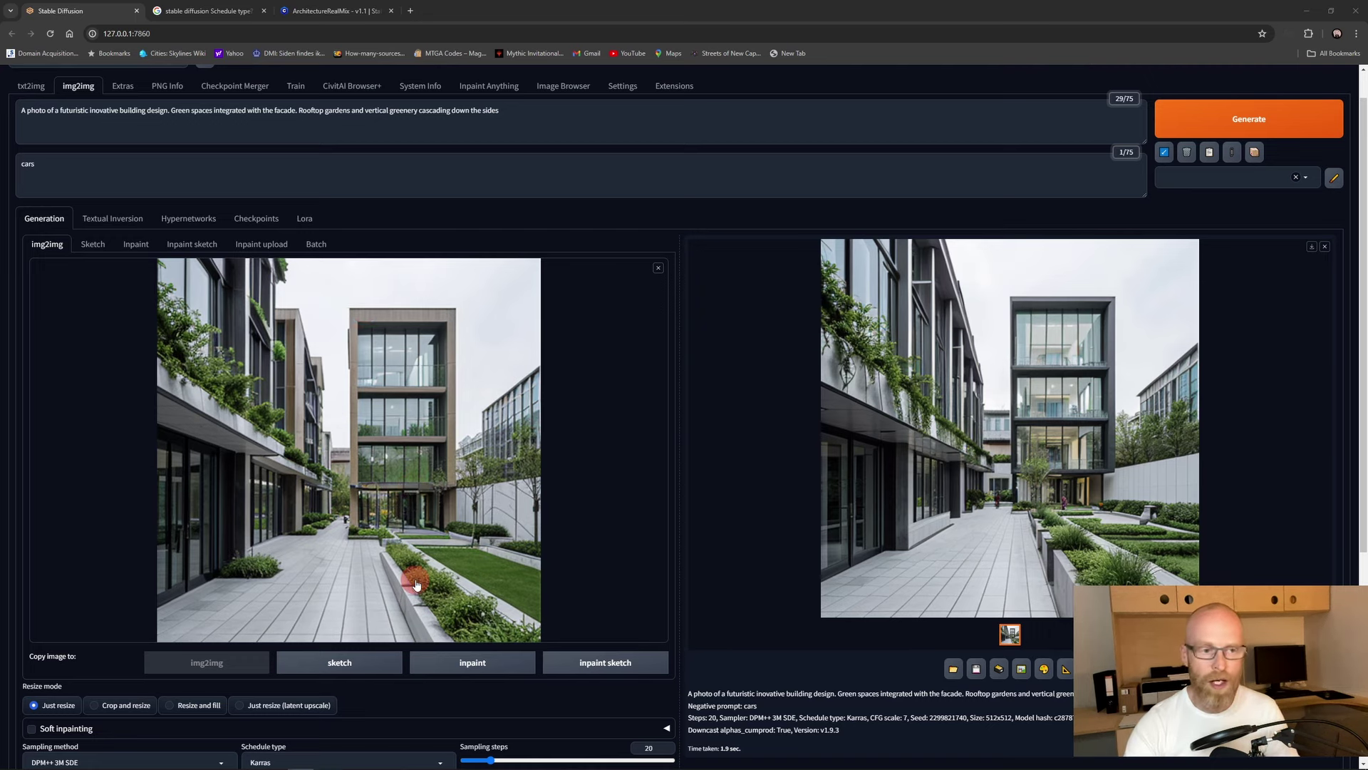
{"action": "scroll", "coordinate": [473, 419], "scroll_direction": "down", "scroll_amount": 3}
{"action": "scroll", "coordinate": [214, 360], "scroll_direction": "up", "scroll_amount": 2}
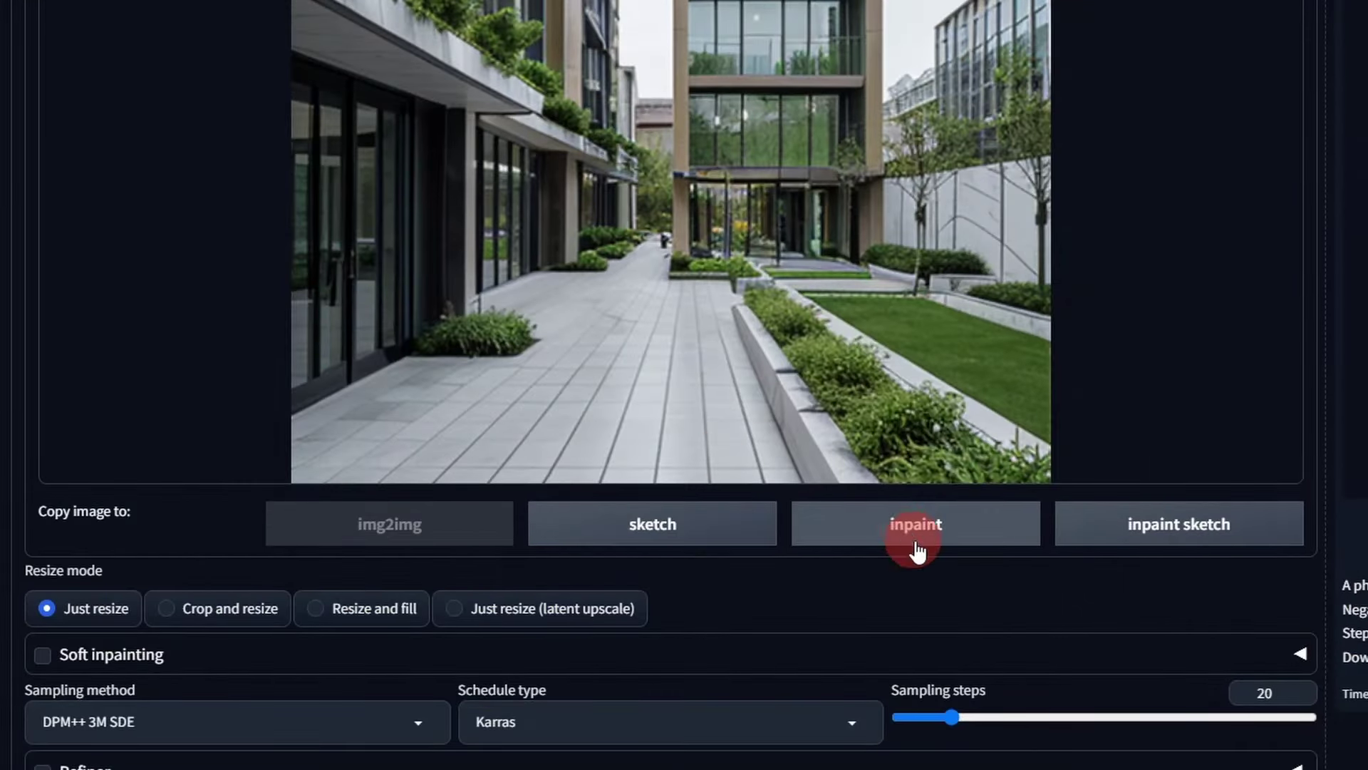
{"action": "left_click", "coordinate": [916, 530]}
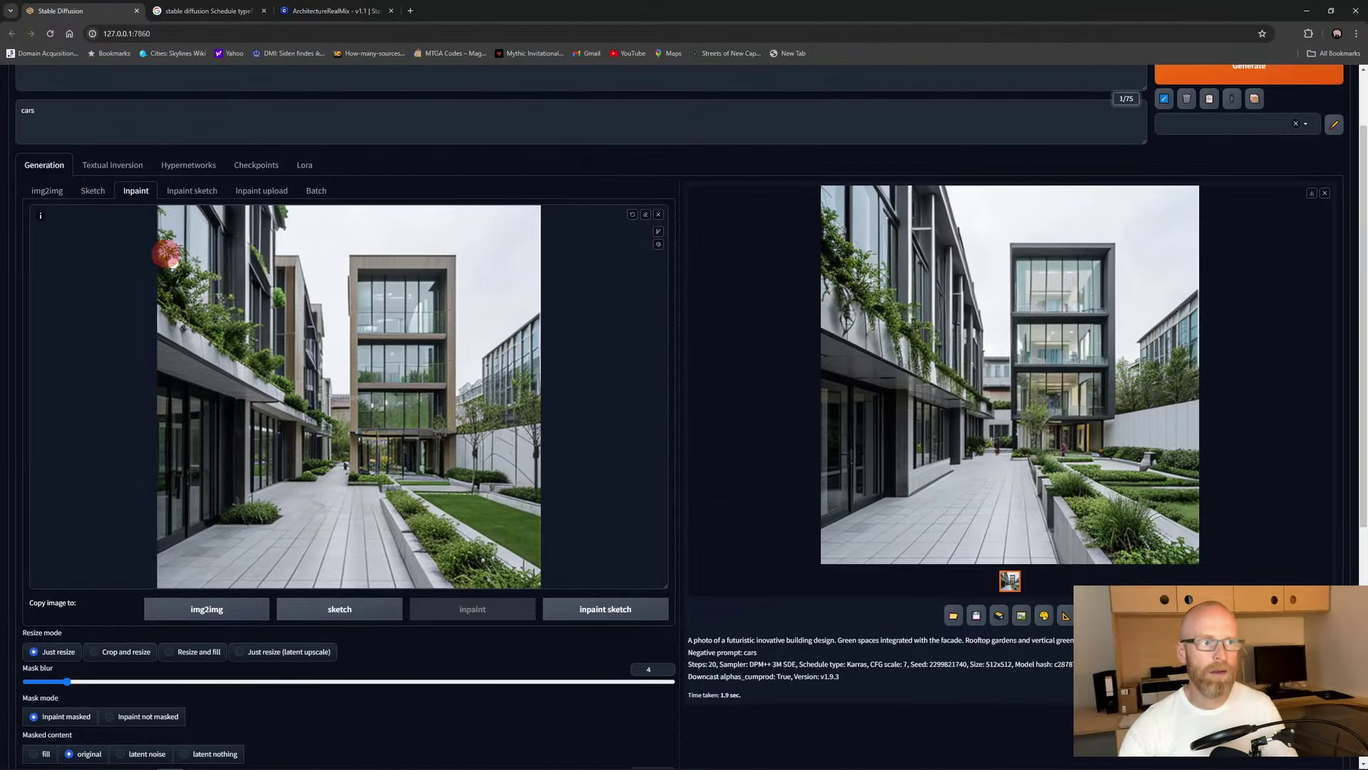
Step: Set the inpaint brush colour to pure red (RGB 255, 0, 0) and enlarge the brush for masking
{"action": "scroll", "coordinate": [139, 191], "scroll_direction": "up", "scroll_amount": 2}
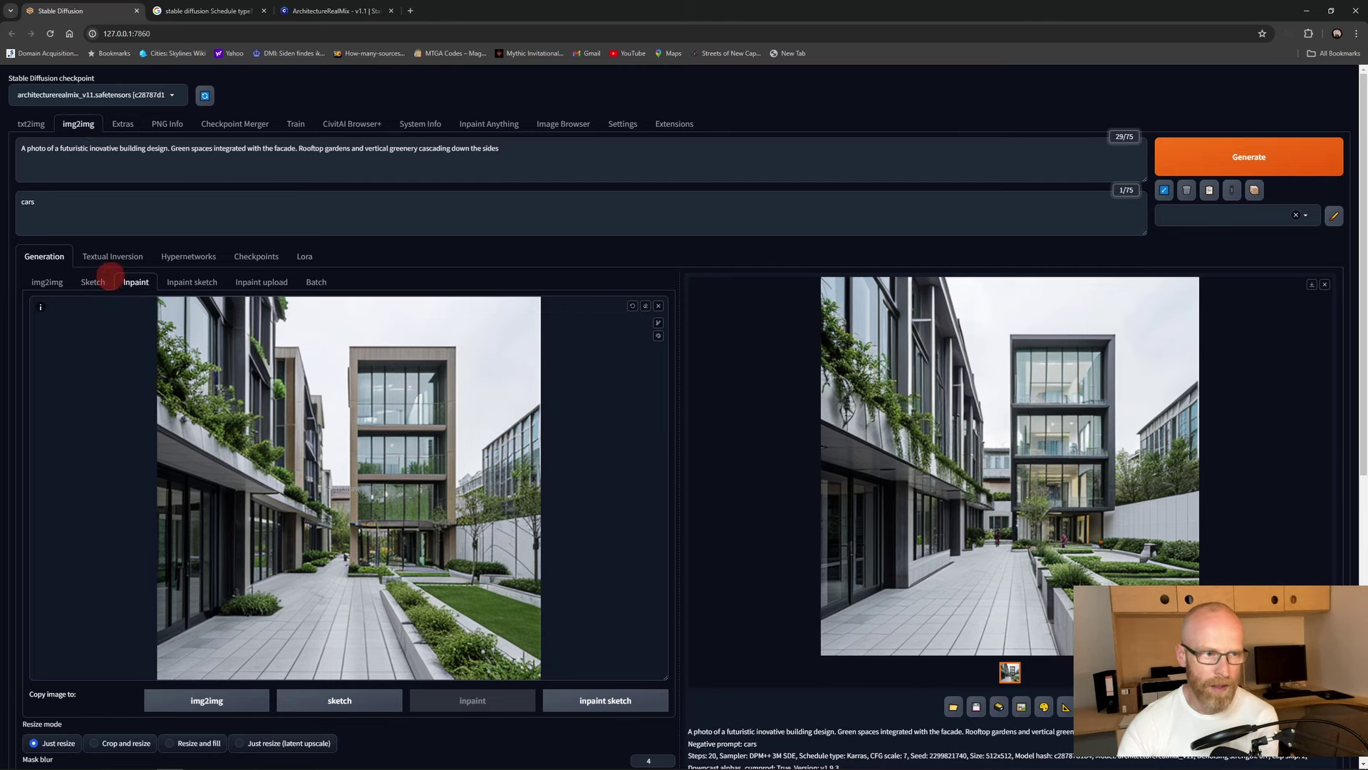
{"action": "scroll", "coordinate": [679, 529], "scroll_direction": "down", "scroll_amount": 5}
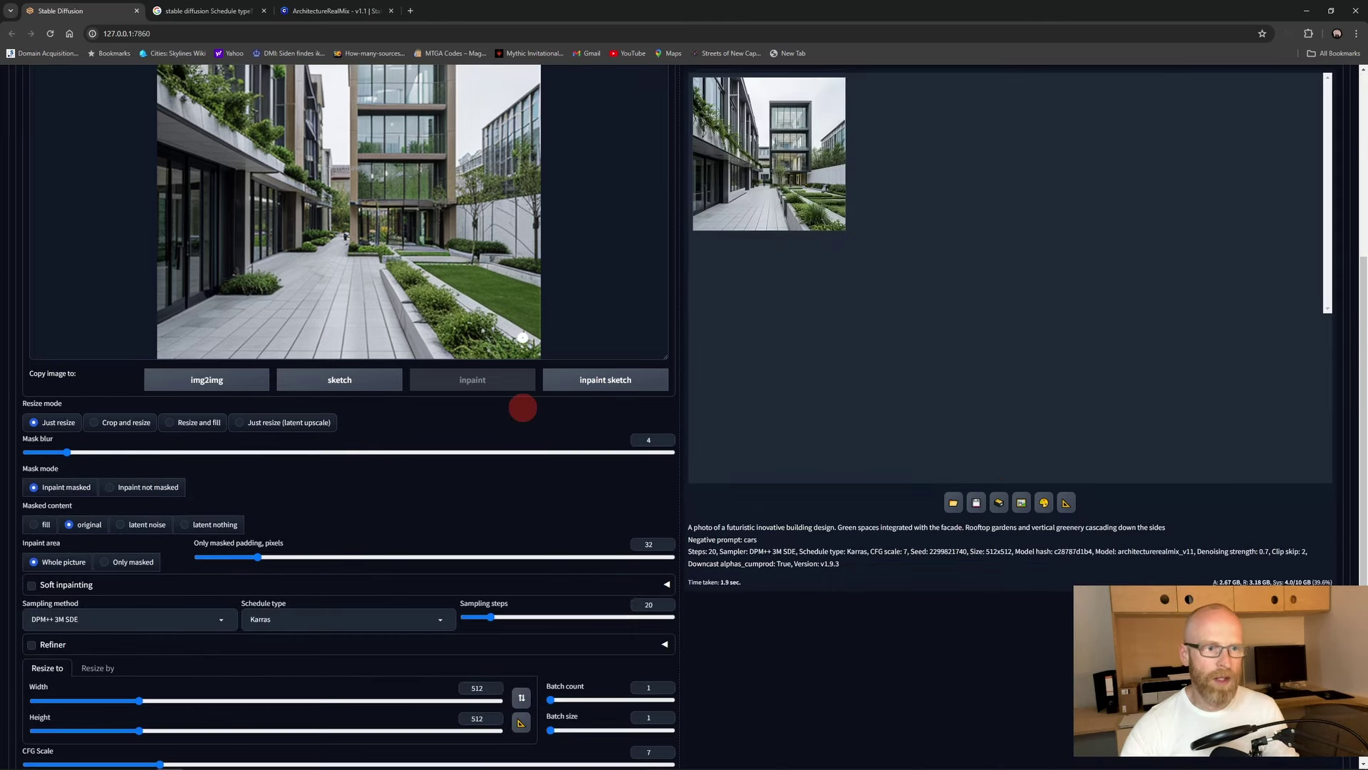
{"action": "scroll", "coordinate": [473, 345], "scroll_direction": "up", "scroll_amount": 3}
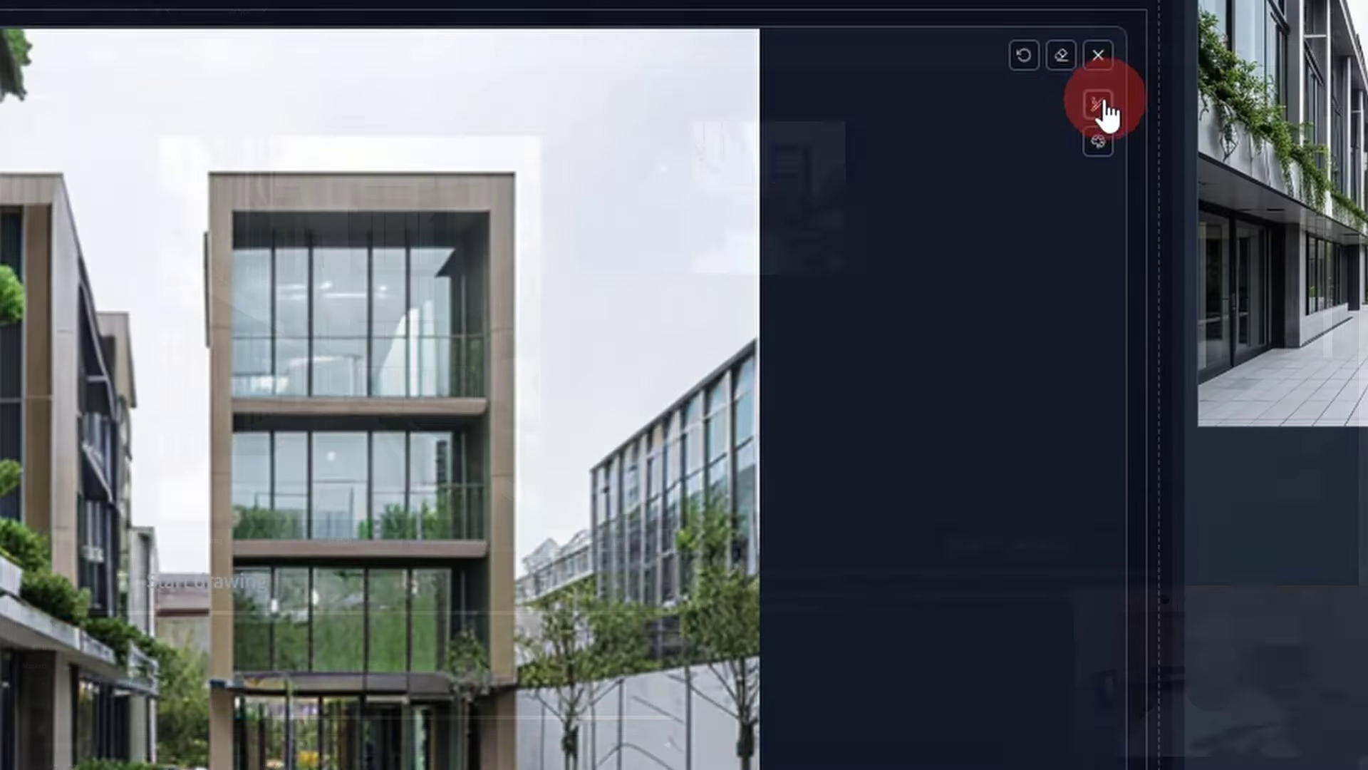
{"action": "left_click", "coordinate": [1098, 105]}
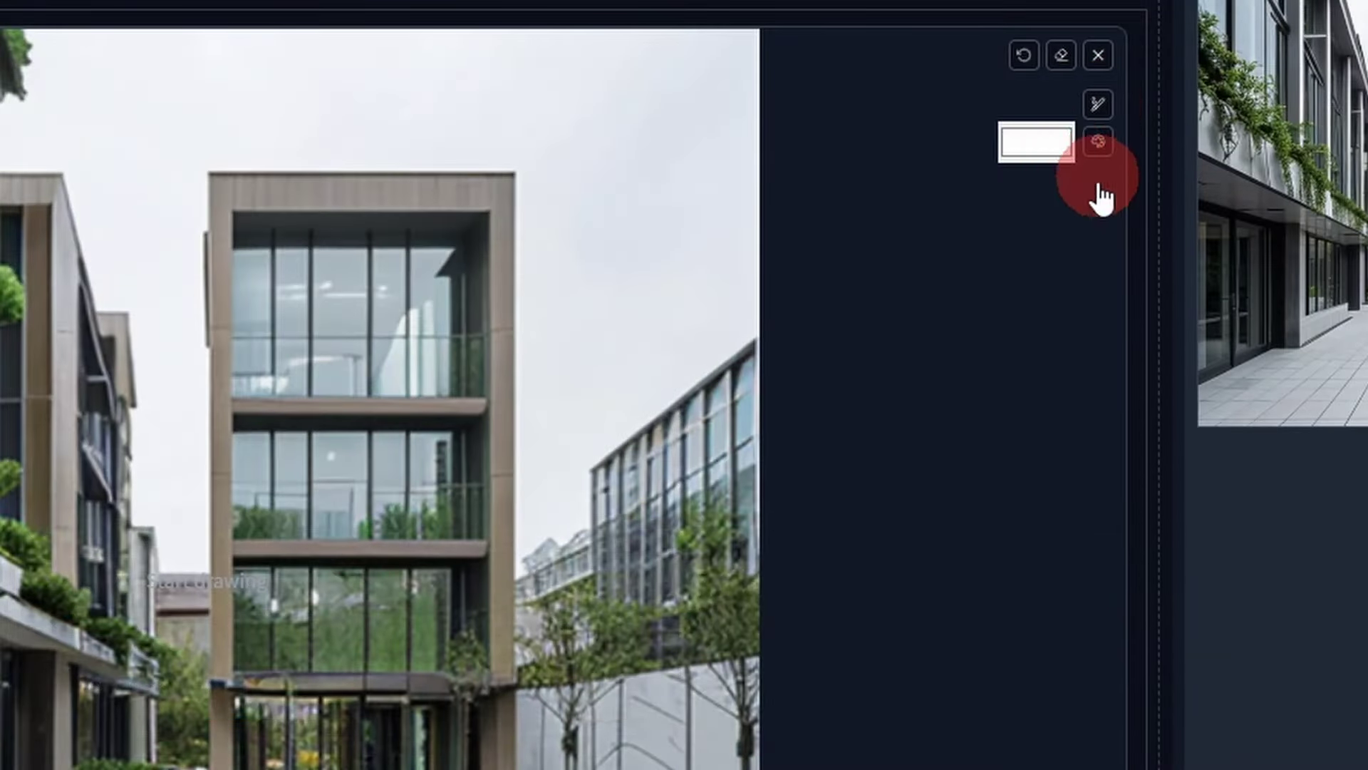
{"action": "left_click", "coordinate": [1039, 140]}
{"action": "left_click", "coordinate": [1324, 173]}
{"action": "left_click_drag", "start_coordinate": [1340, 175], "coordinate": [1356, 165]}
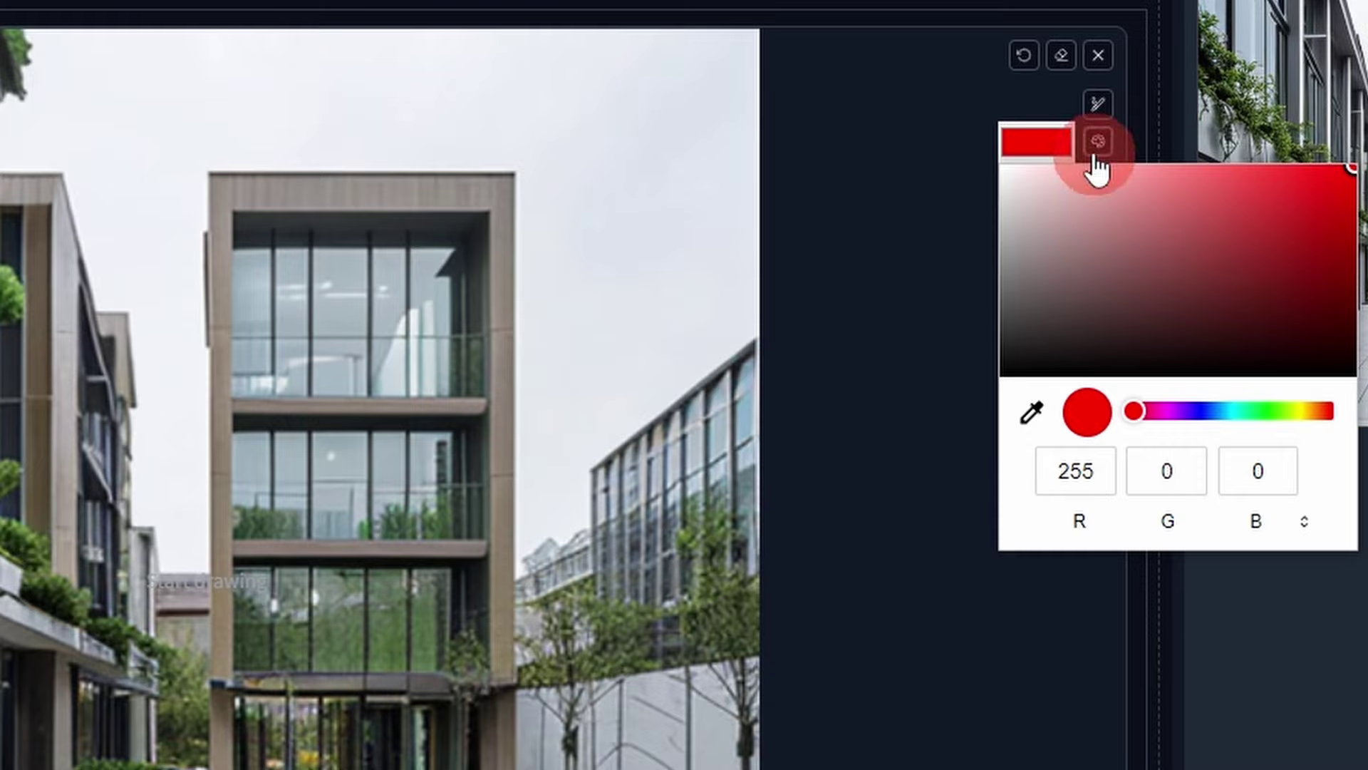
{"action": "left_click", "coordinate": [933, 127]}
{"action": "left_click", "coordinate": [1089, 122]}
{"action": "left_click_drag", "start_coordinate": [951, 107], "coordinate": [981, 105]}
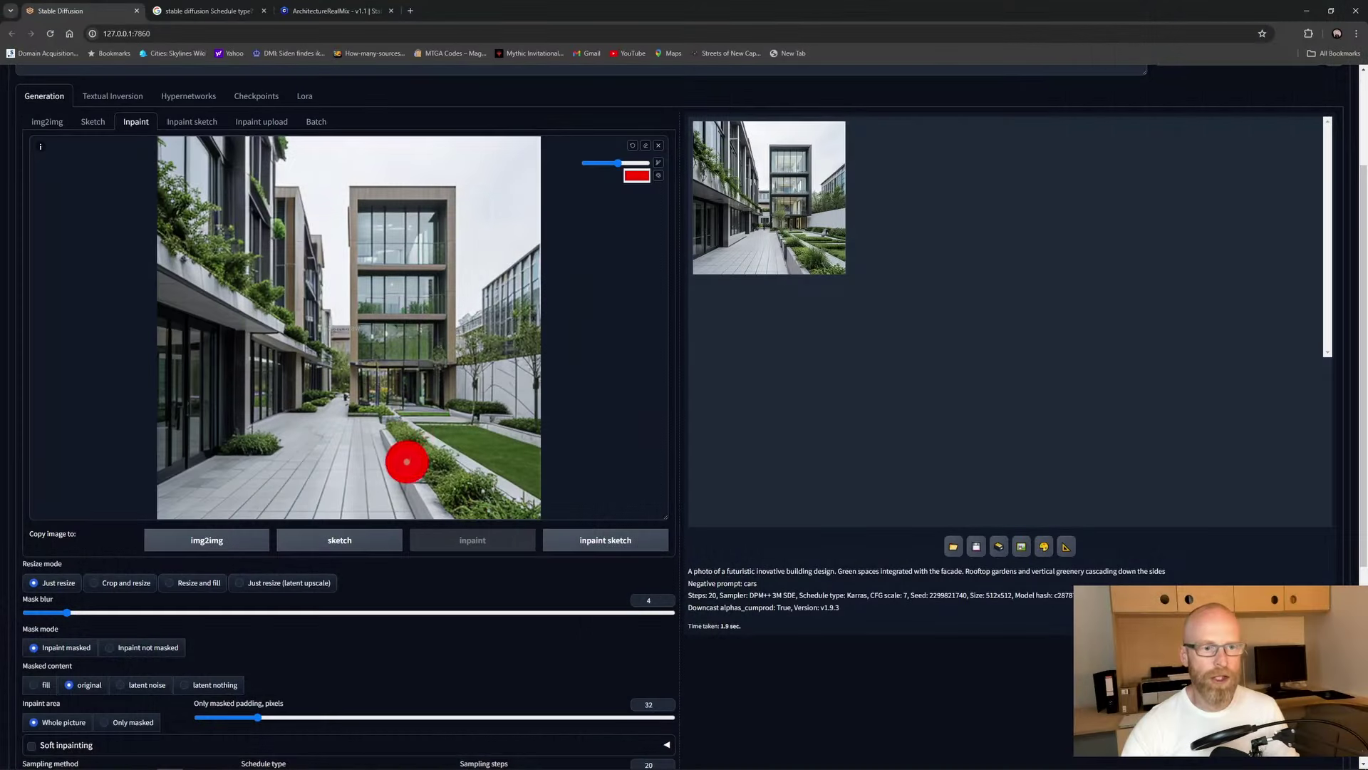
Step: Paint the inpaint mask over the paved walkway and garden beds in the foreground, and select the whole positive prompt
{"action": "mouse_move", "coordinate": [429, 429]}
{"action": "left_mouse_down"}
{"action": "mouse_move", "coordinate": [476, 479]}
{"action": "mouse_move", "coordinate": [438, 491]}
{"action": "mouse_move", "coordinate": [445, 505]}
{"action": "mouse_move", "coordinate": [541, 514]}
{"action": "mouse_move", "coordinate": [520, 468]}
{"action": "mouse_move", "coordinate": [568, 469]}
{"action": "mouse_move", "coordinate": [483, 479]}
{"action": "mouse_move", "coordinate": [496, 450]}
{"action": "mouse_move", "coordinate": [540, 448]}
{"action": "mouse_move", "coordinate": [476, 426]}
{"action": "mouse_move", "coordinate": [443, 433]}
{"action": "mouse_move", "coordinate": [562, 431]}
{"action": "mouse_move", "coordinate": [322, 464]}
{"action": "mouse_move", "coordinate": [266, 491]}
{"action": "mouse_move", "coordinate": [279, 537]}
{"action": "mouse_move", "coordinate": [272, 522]}
{"action": "mouse_move", "coordinate": [338, 503]}
{"action": "mouse_move", "coordinate": [292, 498]}
{"action": "mouse_move", "coordinate": [233, 516]}
{"action": "mouse_move", "coordinate": [304, 486]}
{"action": "mouse_move", "coordinate": [280, 457]}
{"action": "mouse_move", "coordinate": [308, 443]}
{"action": "mouse_move", "coordinate": [407, 444]}
{"action": "mouse_move", "coordinate": [537, 502]}
{"action": "left_mouse_up"}
{"action": "scroll", "coordinate": [536, 501], "scroll_direction": "down", "scroll_amount": 1}
{"action": "scroll", "coordinate": [536, 490], "scroll_direction": "down", "scroll_amount": 2}
{"action": "scroll", "coordinate": [498, 549], "scroll_direction": "up", "scroll_amount": 5}
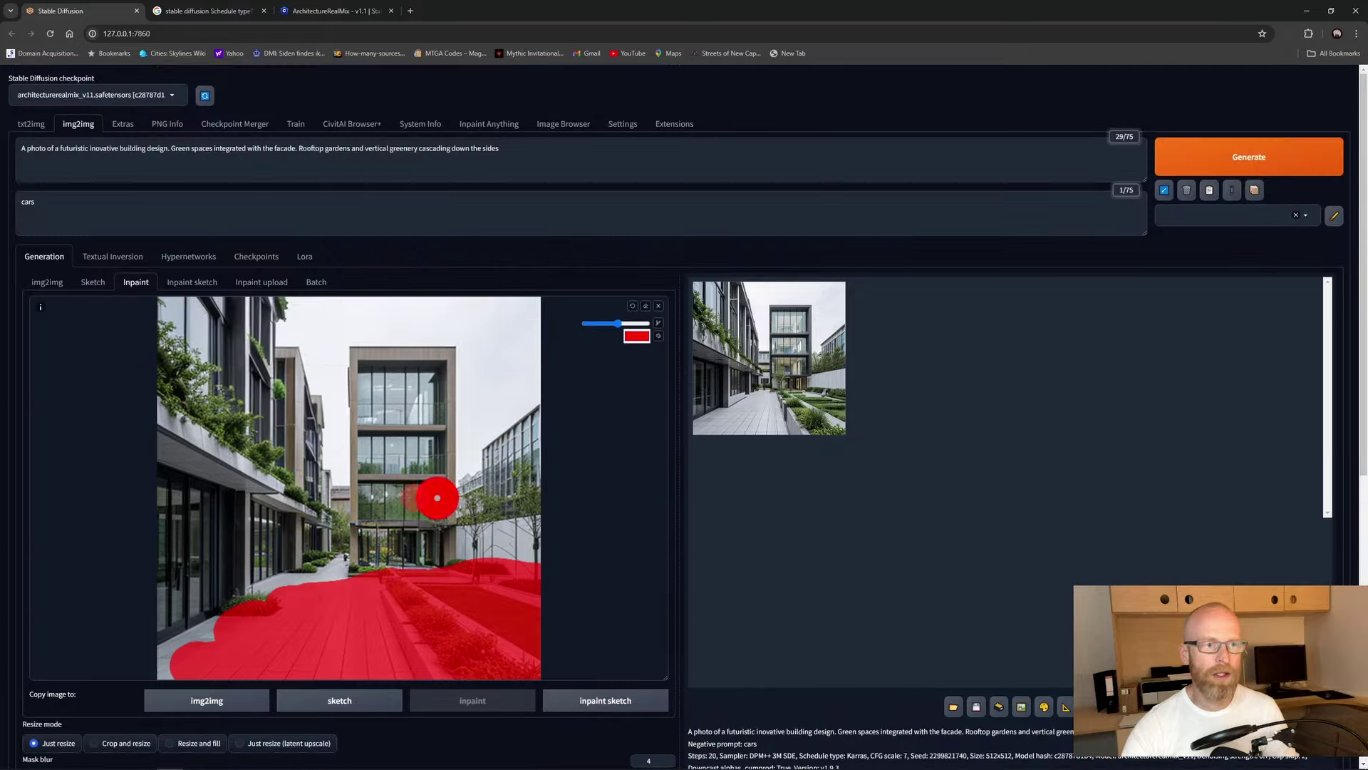
{"action": "left_click_drag", "start_coordinate": [517, 149], "coordinate": [14, 147]}
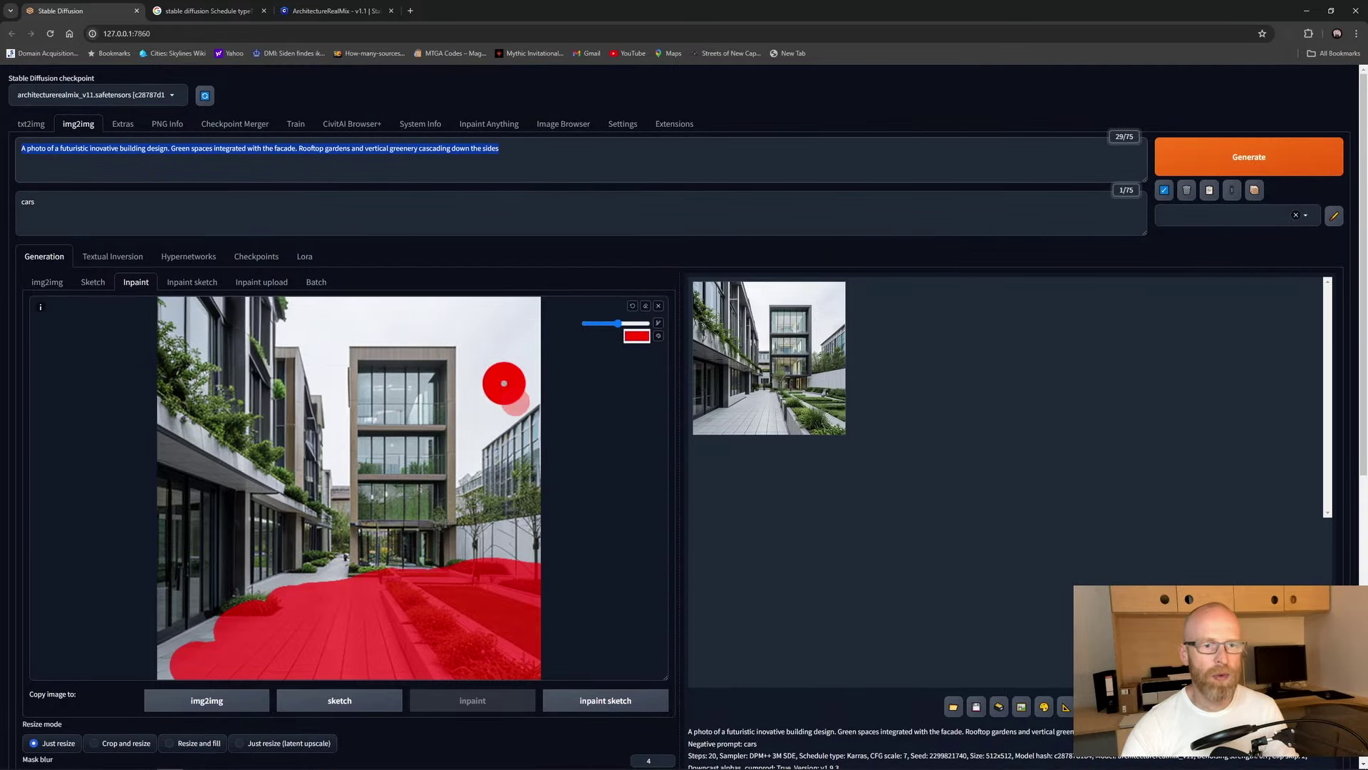
Step: Set the mask blur to 7 after trying 33 and 16
{"action": "scroll", "coordinate": [556, 455], "scroll_direction": "down", "scroll_amount": 2}
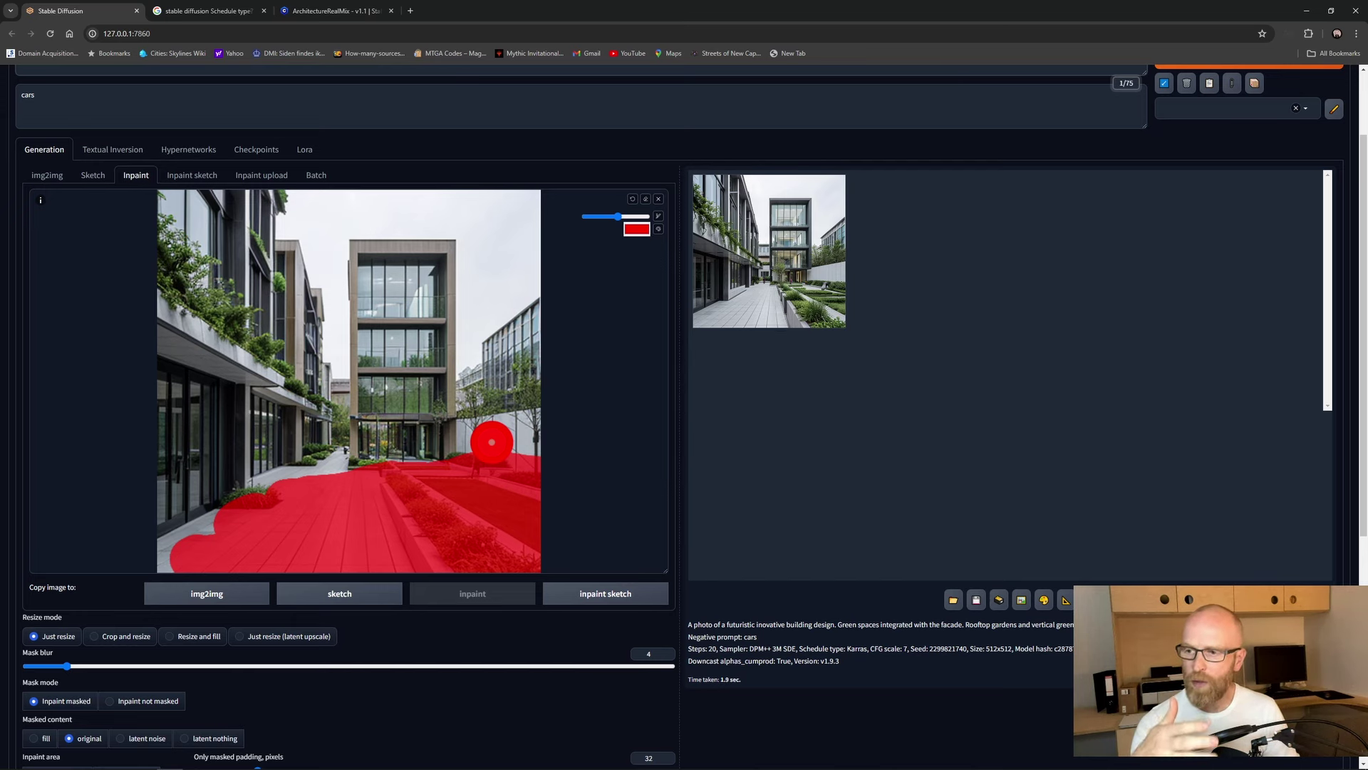
{"action": "scroll", "coordinate": [285, 556], "scroll_direction": "down", "scroll_amount": 2}
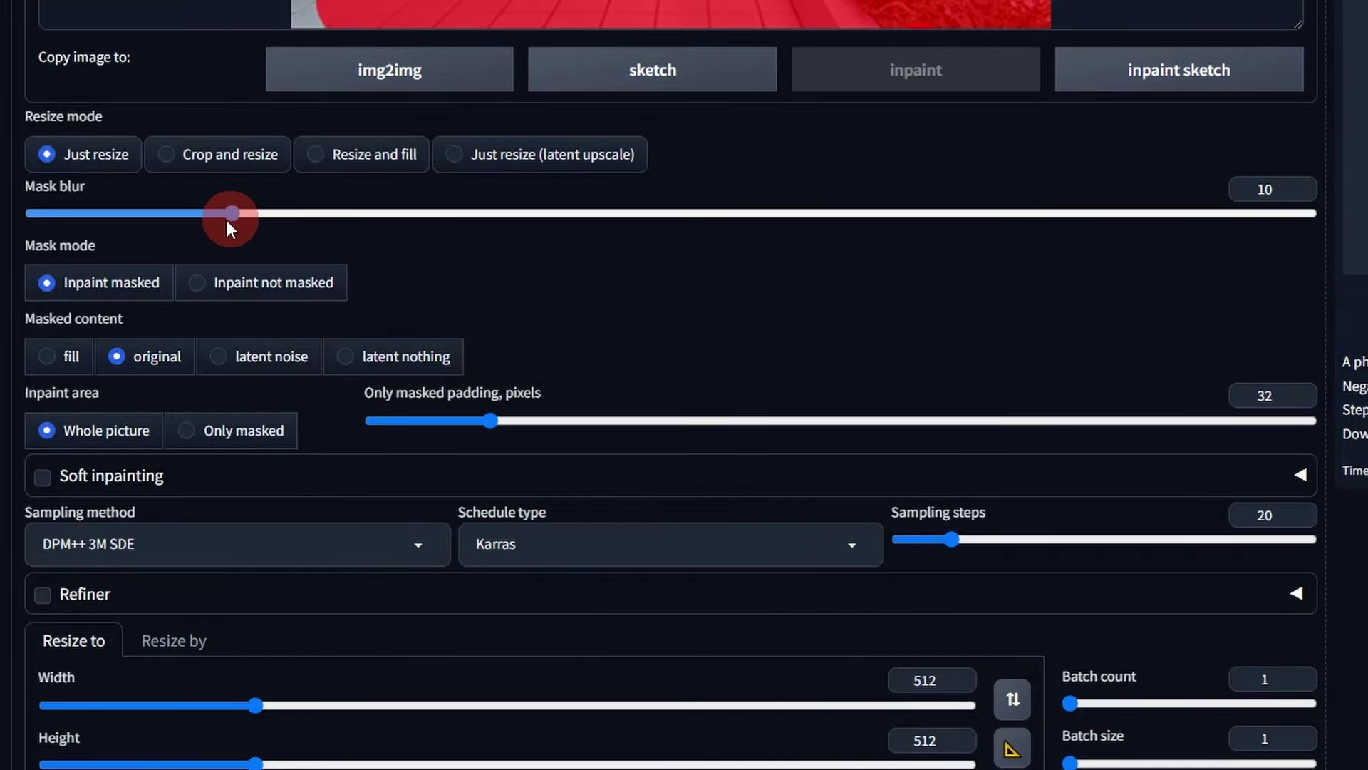
{"action": "left_click_drag", "start_coordinate": [172, 223], "coordinate": [697, 214]}
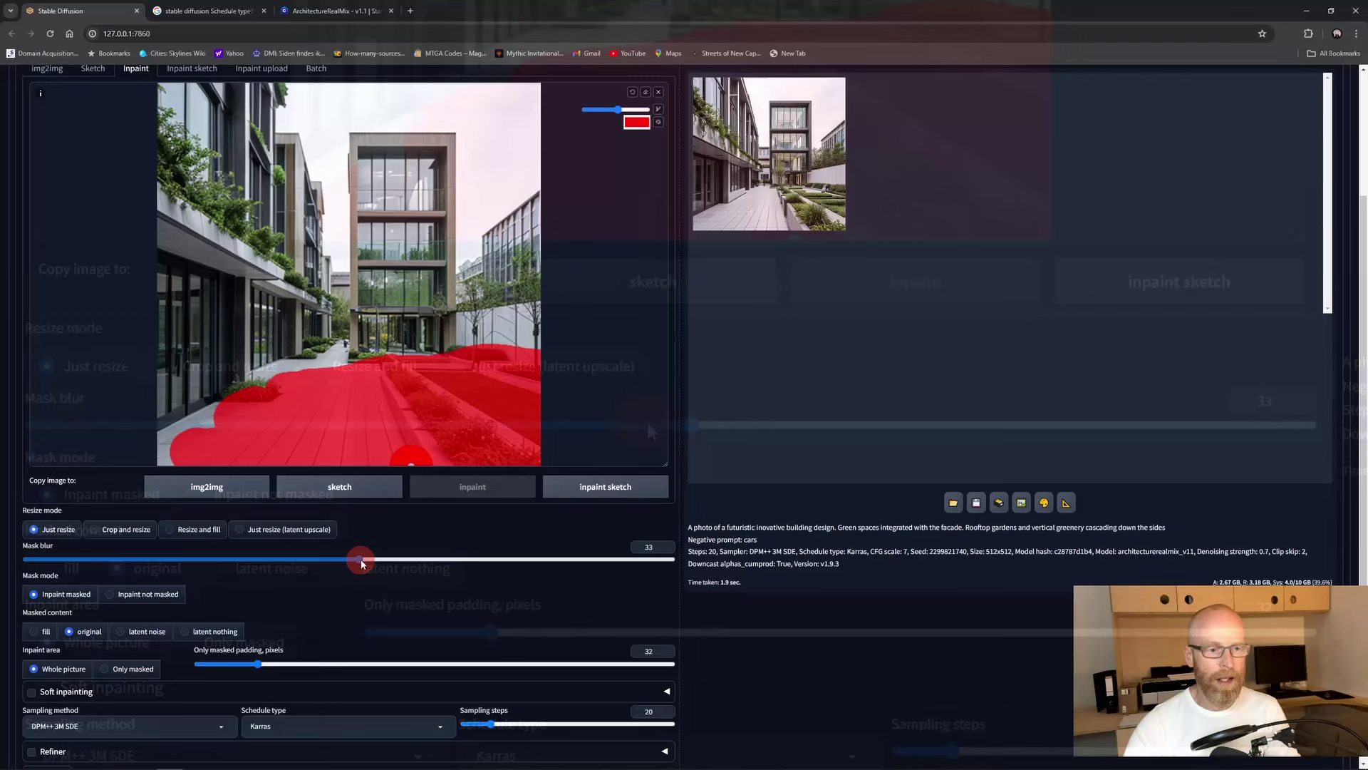
{"action": "left_click_drag", "start_coordinate": [691, 425], "coordinate": [353, 424]}
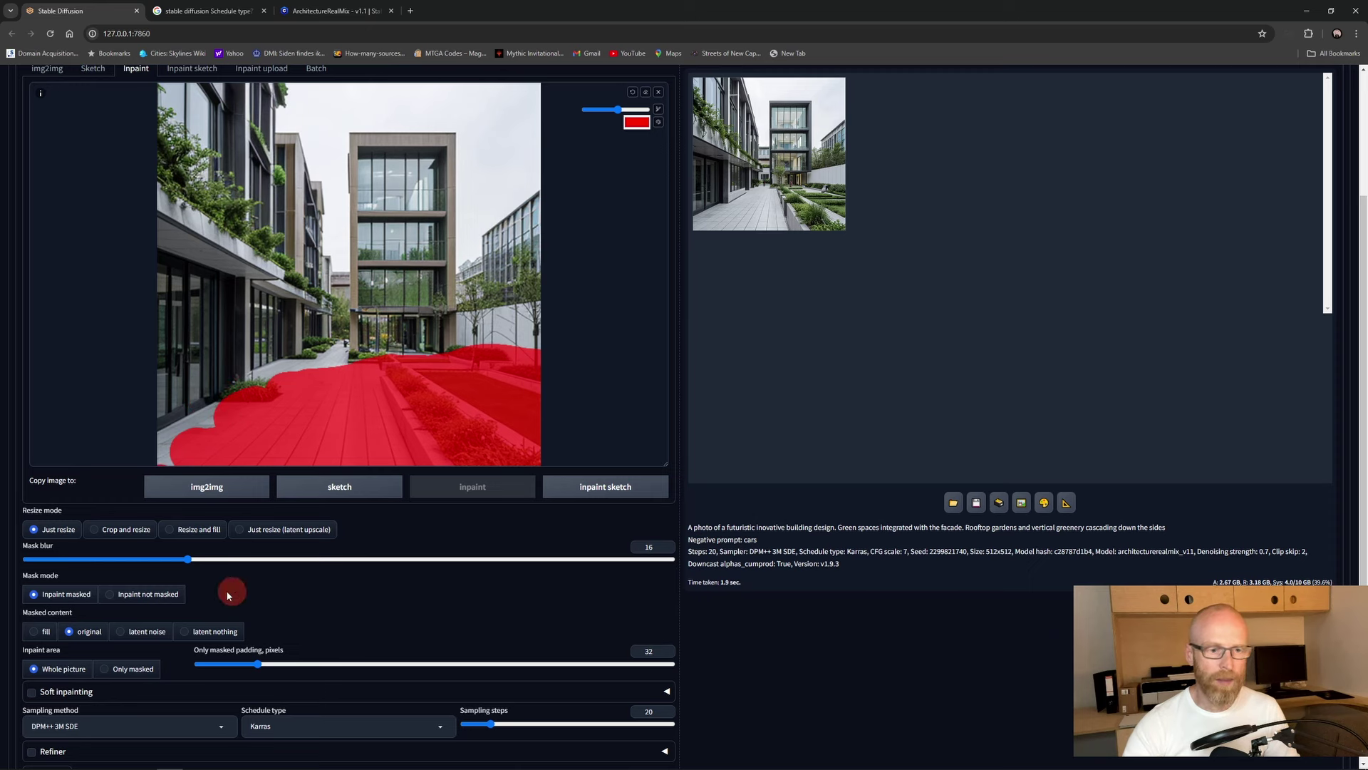
{"action": "left_click_drag", "start_coordinate": [189, 558], "coordinate": [111, 568]}
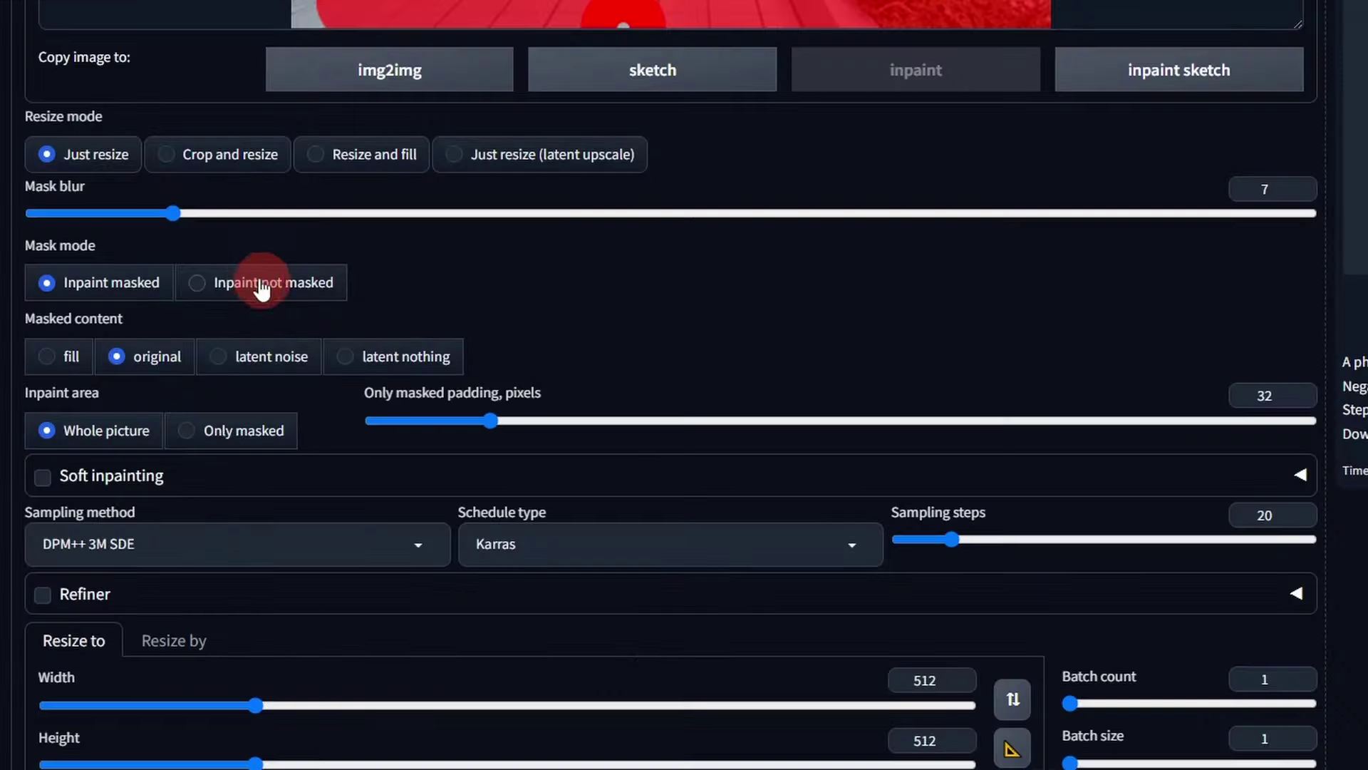
Step: Try the Inpaint not masked mode and return the mask mode to Inpaint masked
{"action": "left_click", "coordinate": [142, 487]}
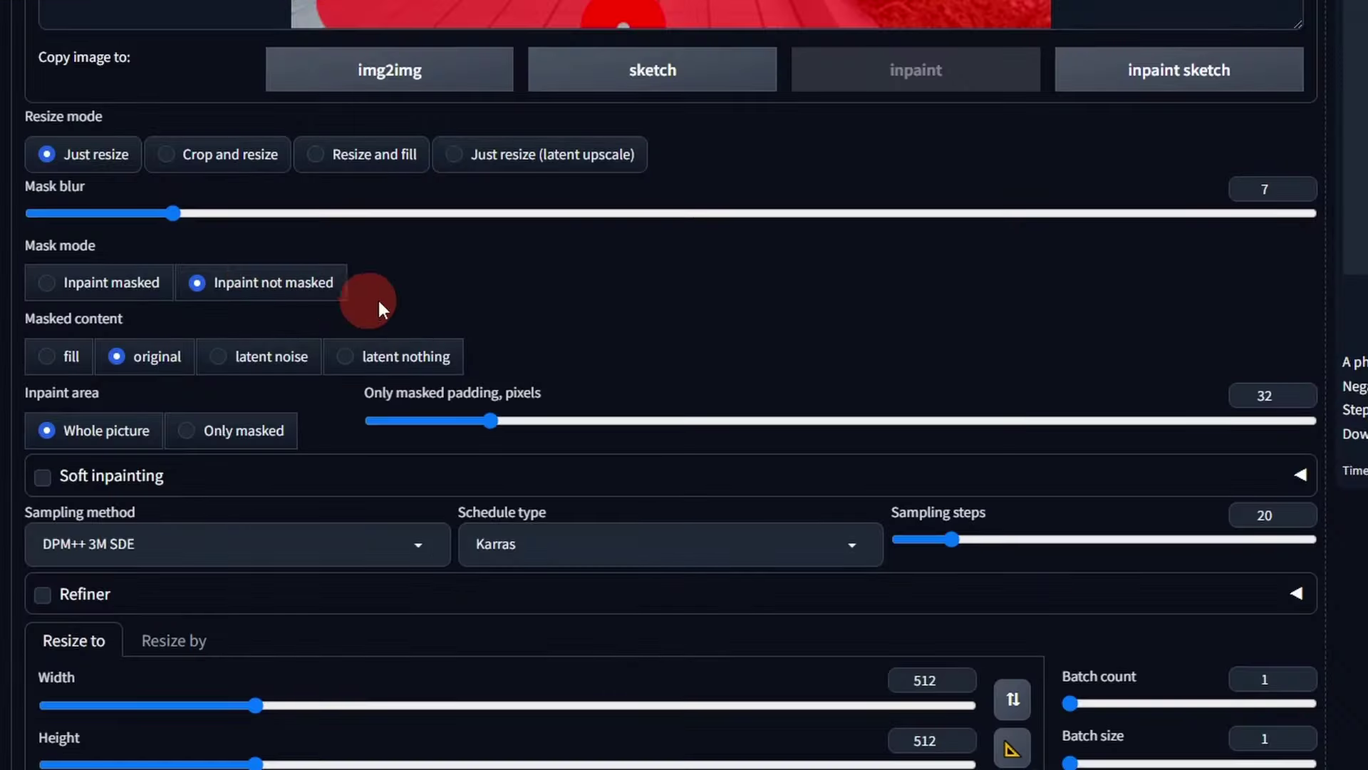
{"action": "scroll", "coordinate": [245, 285], "scroll_direction": "up", "scroll_amount": 2}
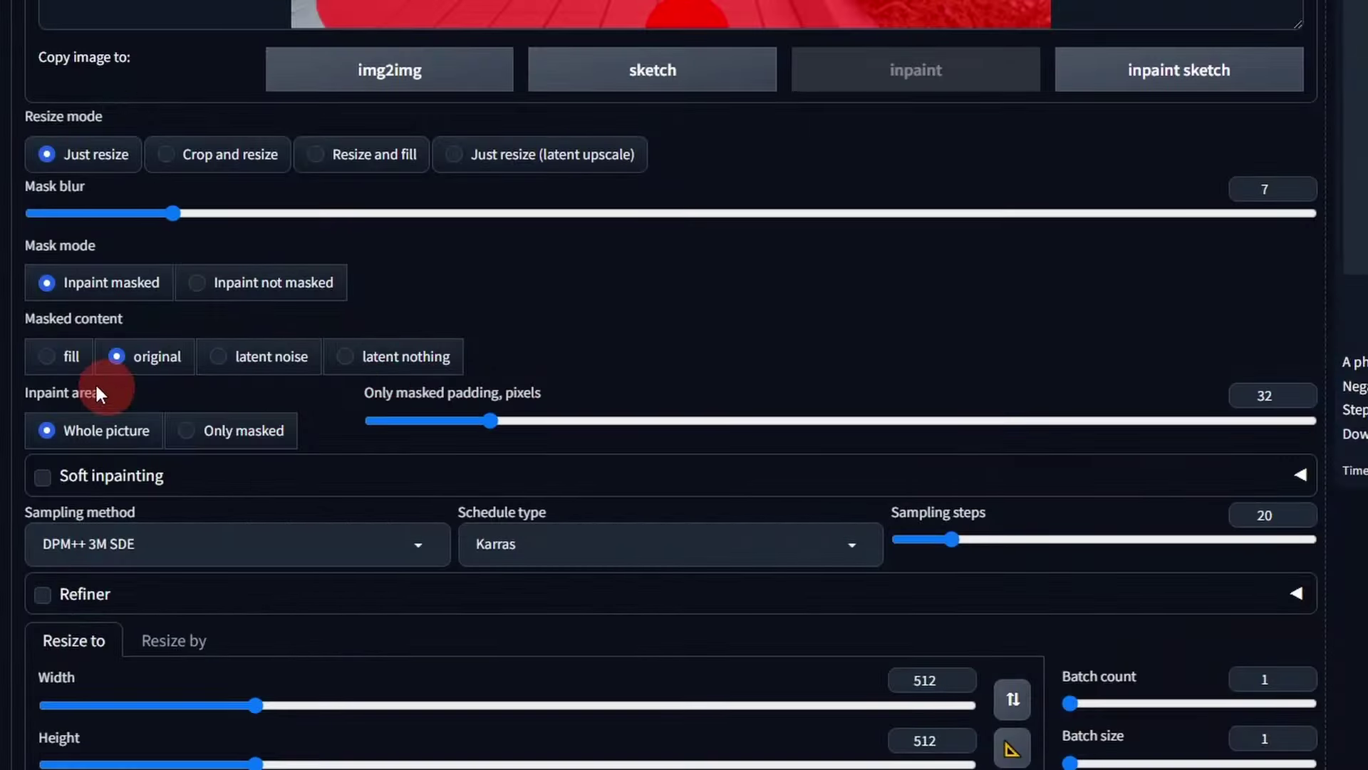
{"action": "left_click", "coordinate": [153, 690]}
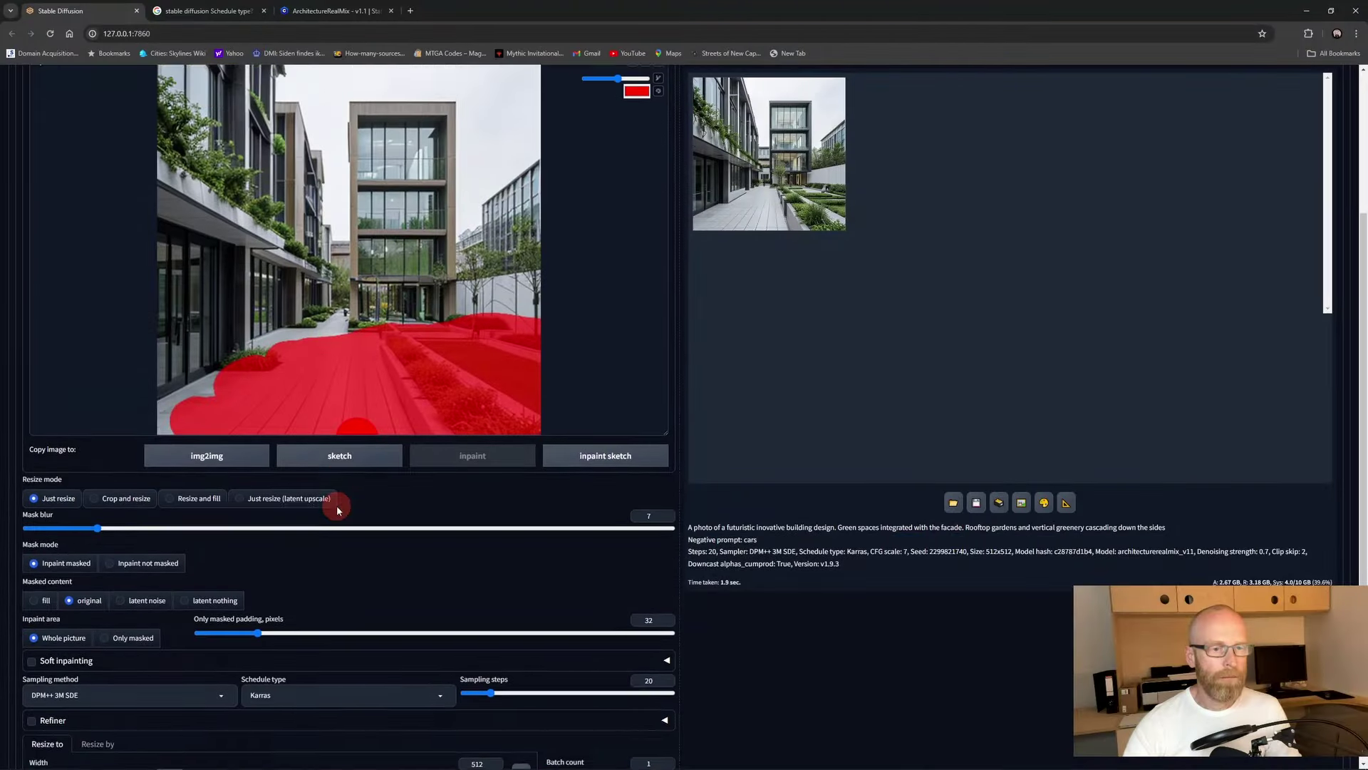
Step: Try fill as the masked content while reviewing the prompt, mask and seed, and return the option to original
{"action": "scroll", "coordinate": [336, 506], "scroll_direction": "up", "scroll_amount": 1}
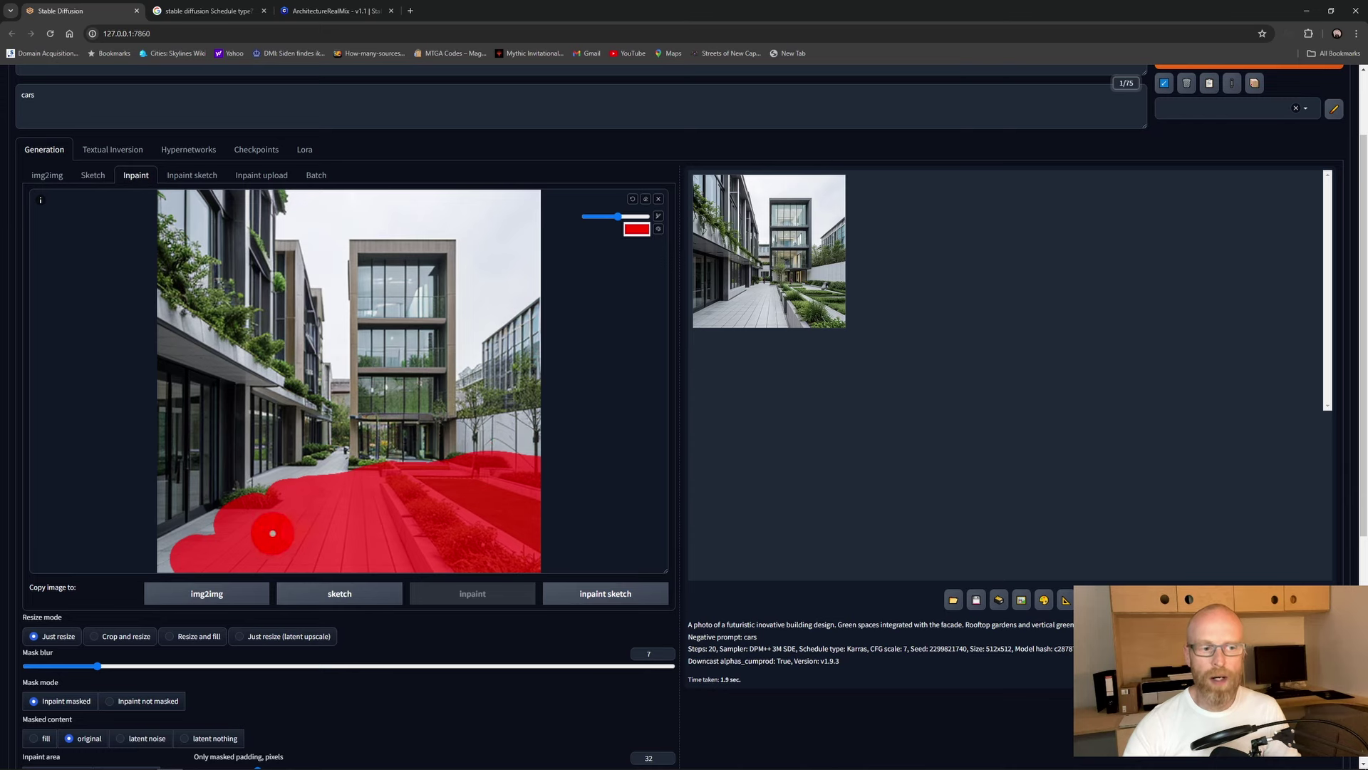
{"action": "scroll", "coordinate": [417, 484], "scroll_direction": "up", "scroll_amount": 2}
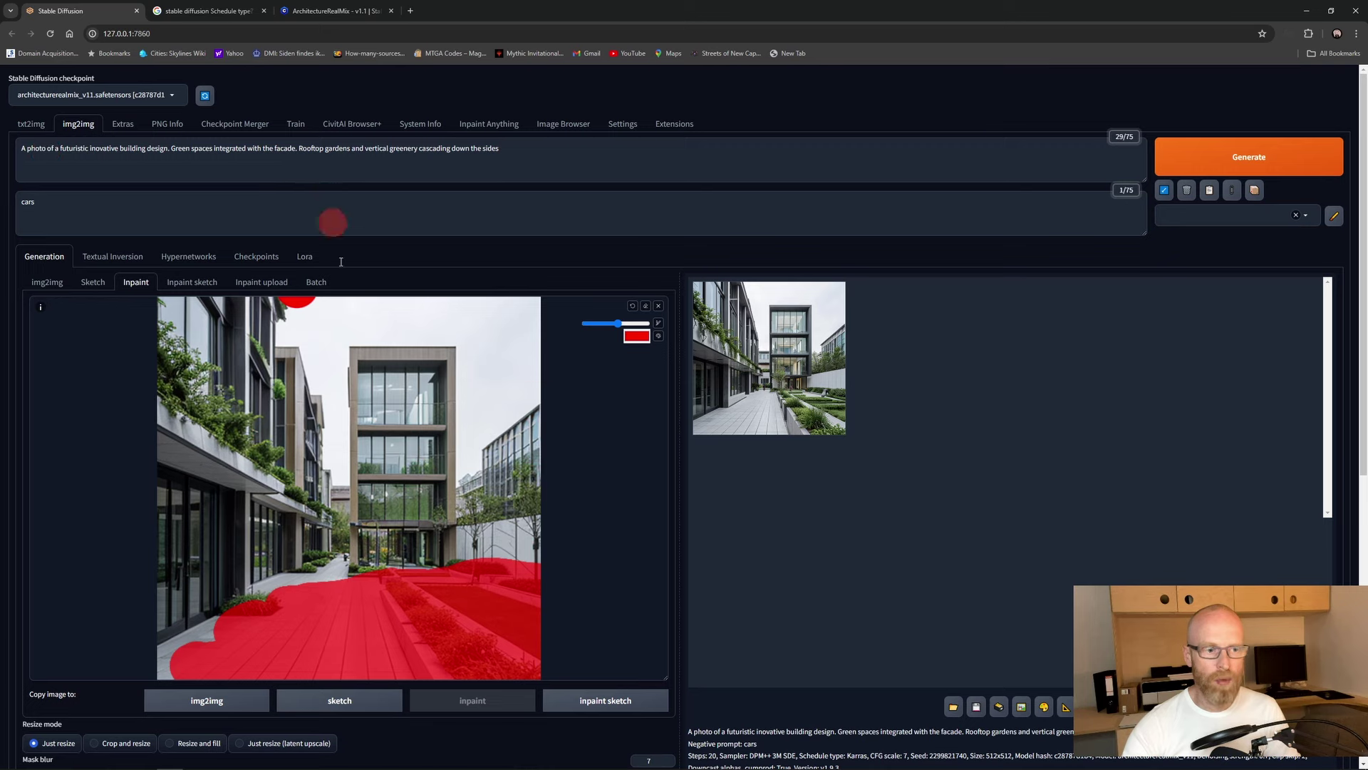
{"action": "scroll", "coordinate": [419, 454], "scroll_direction": "down", "scroll_amount": 5}
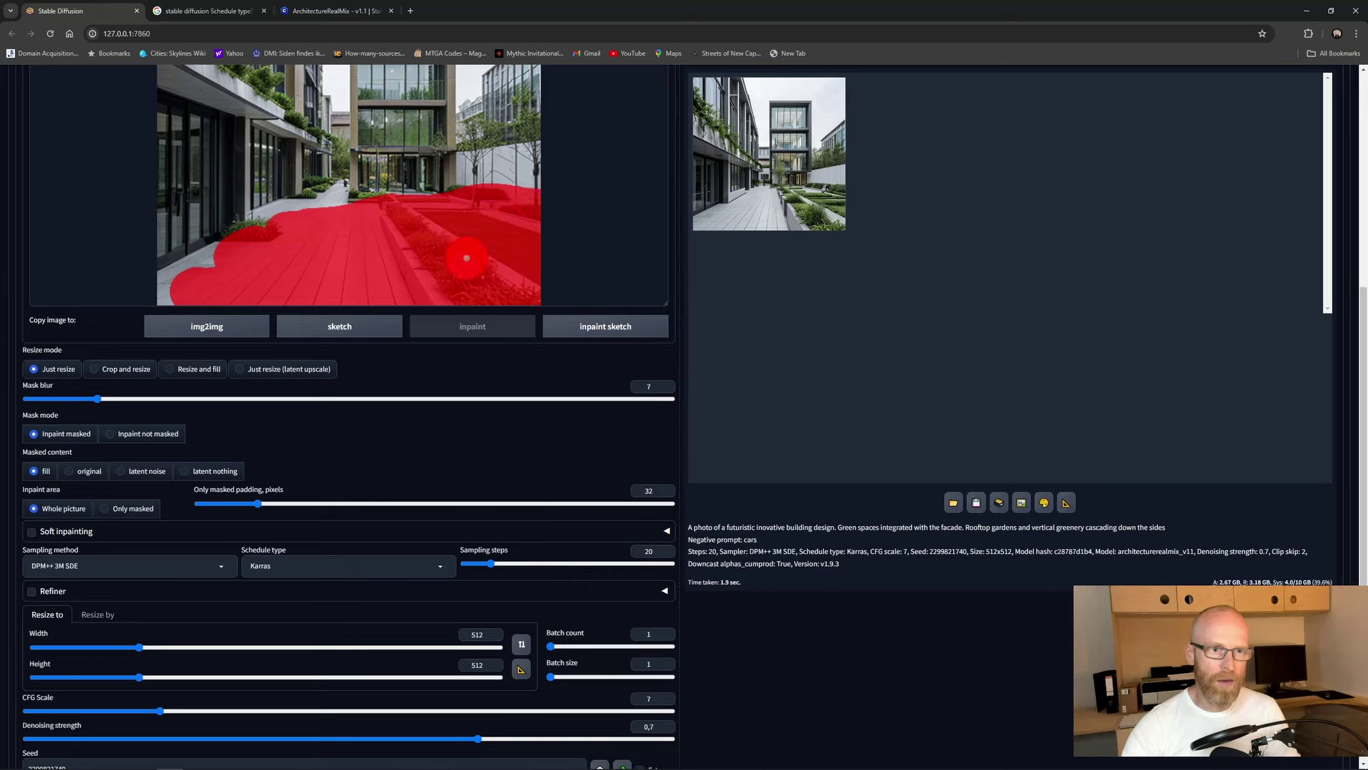
{"action": "scroll", "coordinate": [467, 258], "scroll_direction": "up", "scroll_amount": 2}
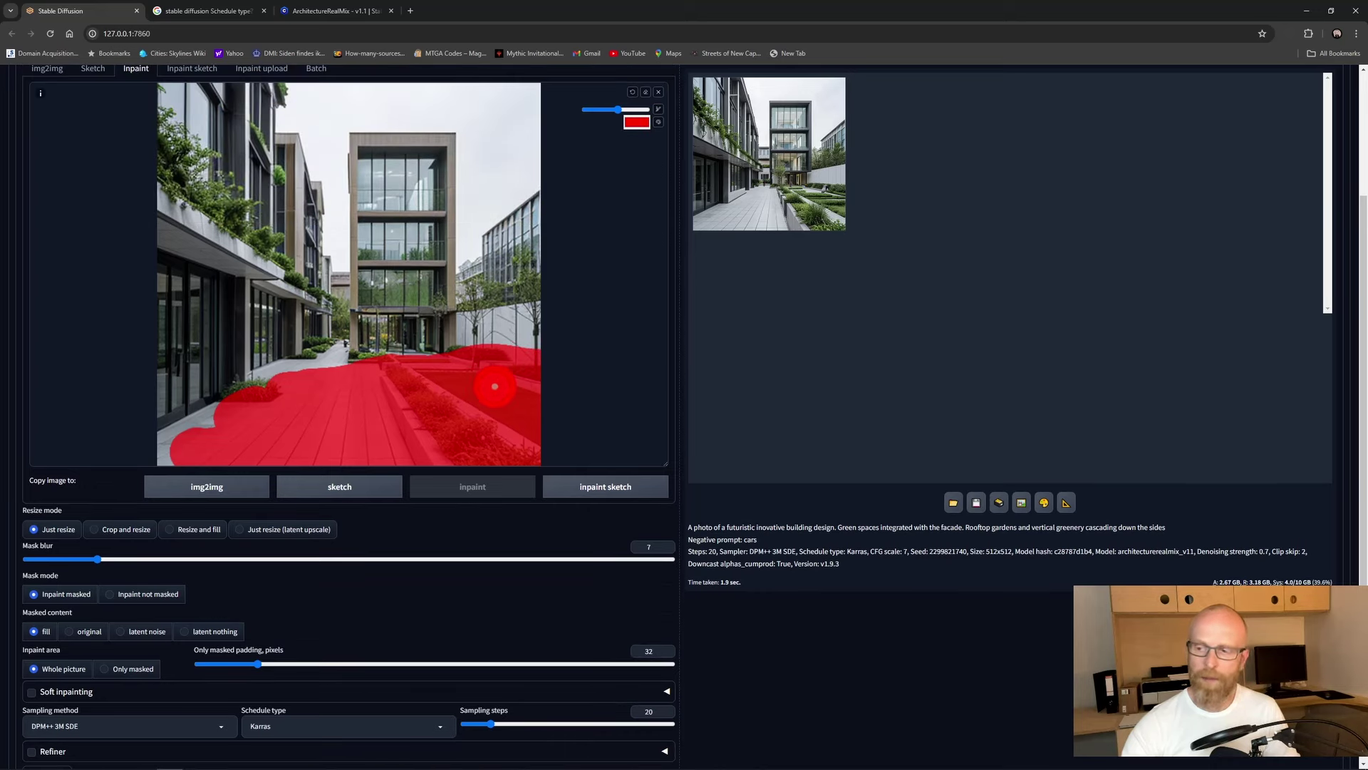
{"action": "scroll", "coordinate": [555, 406], "scroll_direction": "up", "scroll_amount": 3}
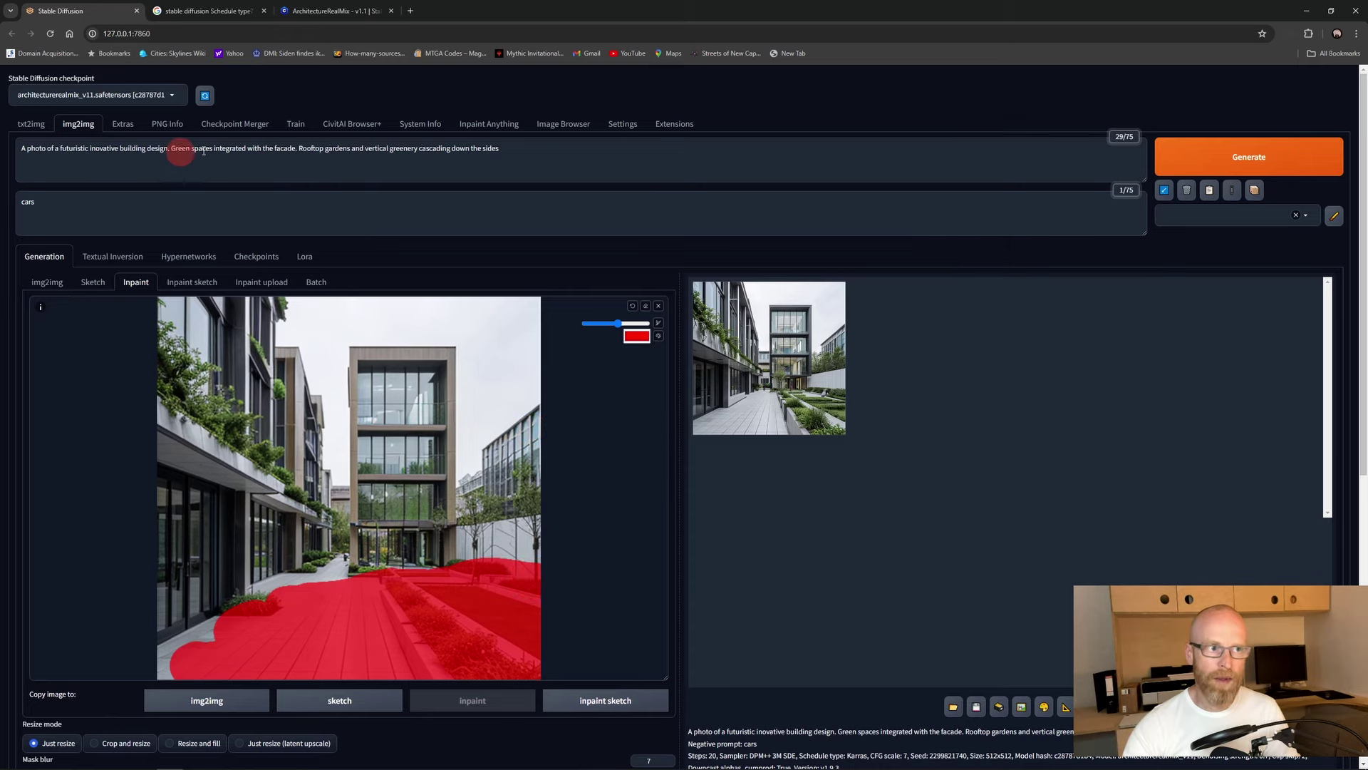
{"action": "scroll", "coordinate": [478, 414], "scroll_direction": "down", "scroll_amount": 1}
{"action": "scroll", "coordinate": [478, 414], "scroll_direction": "down", "scroll_amount": 6}
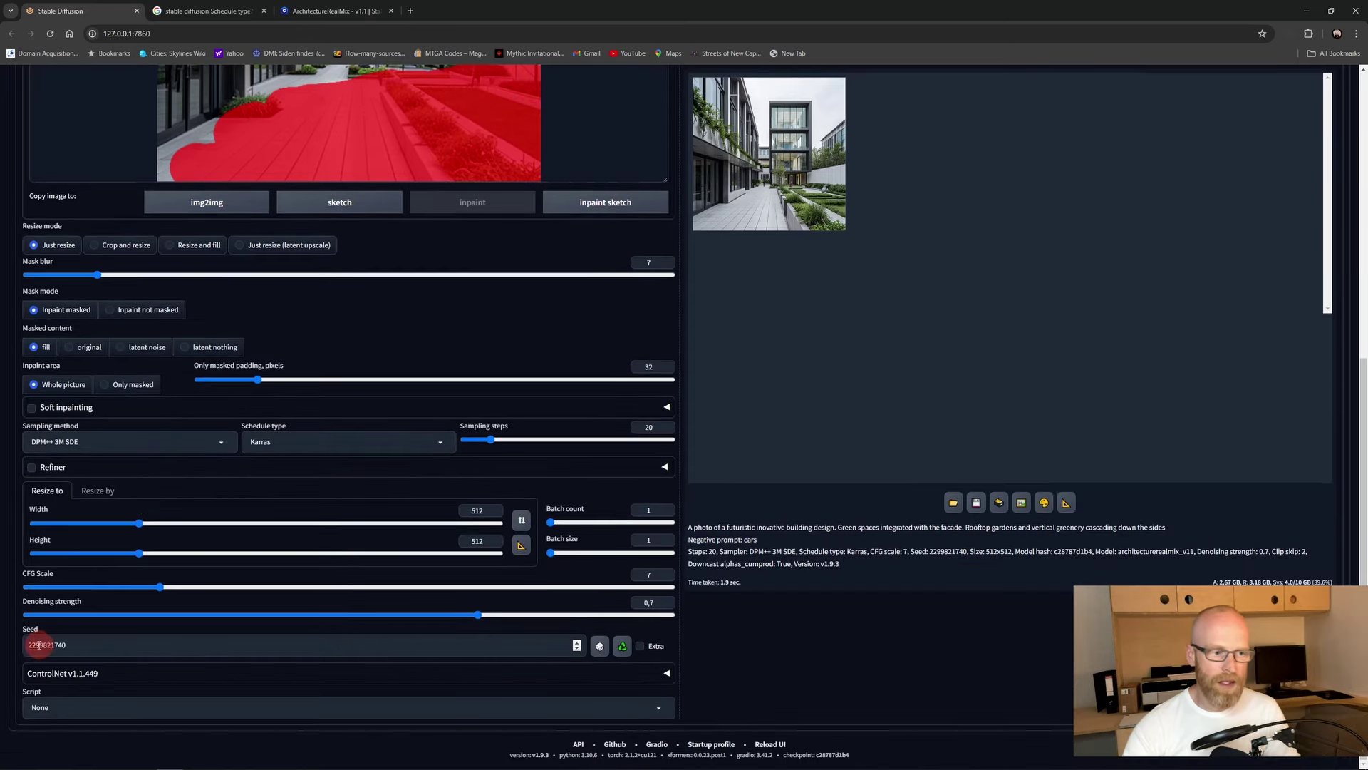
{"action": "scroll", "coordinate": [443, 500], "scroll_direction": "up", "scroll_amount": 3}
{"action": "scroll", "coordinate": [444, 501], "scroll_direction": "up", "scroll_amount": 1}
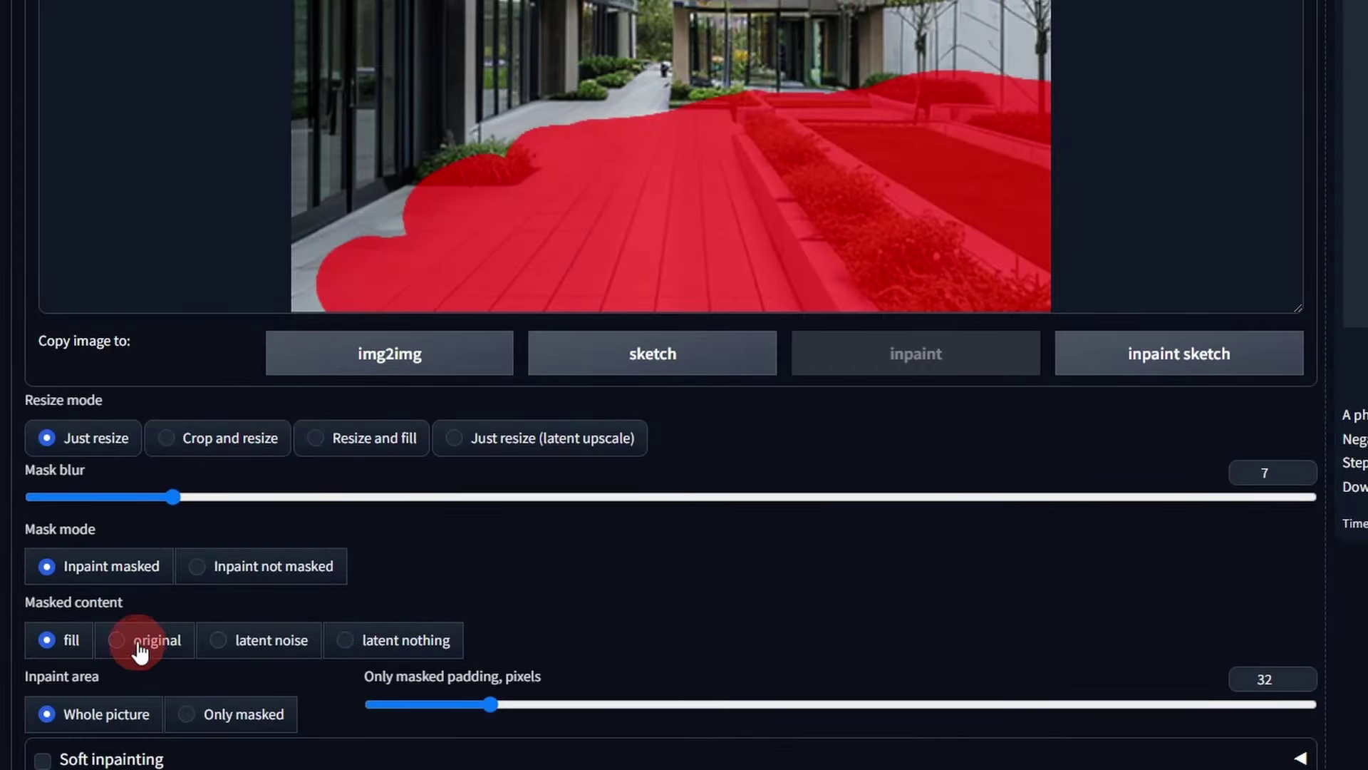
{"action": "left_click", "coordinate": [75, 667]}
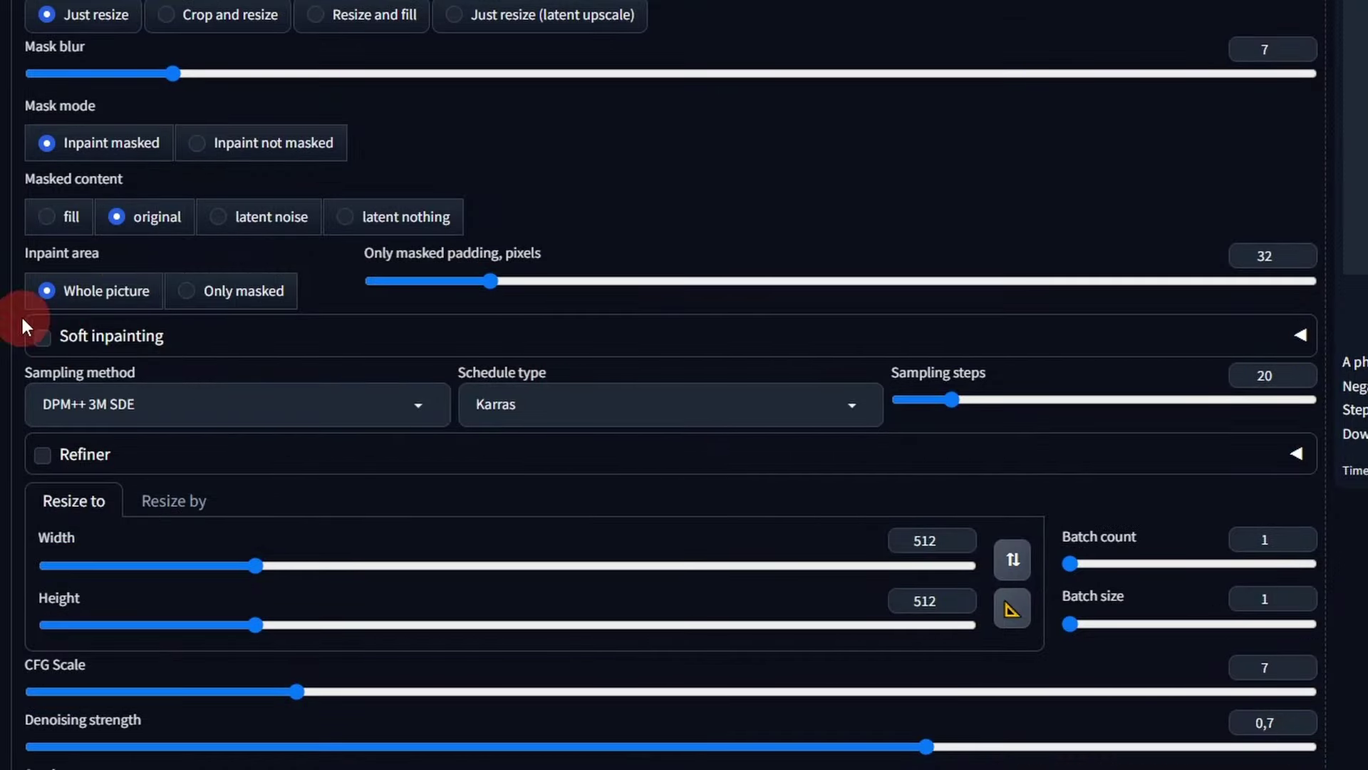
Step: Compare the Whole picture and Only masked inpaint areas, and choose Only masked with a padding of 48 pixels
{"action": "left_click_drag", "start_coordinate": [64, 636], "coordinate": [29, 636]}
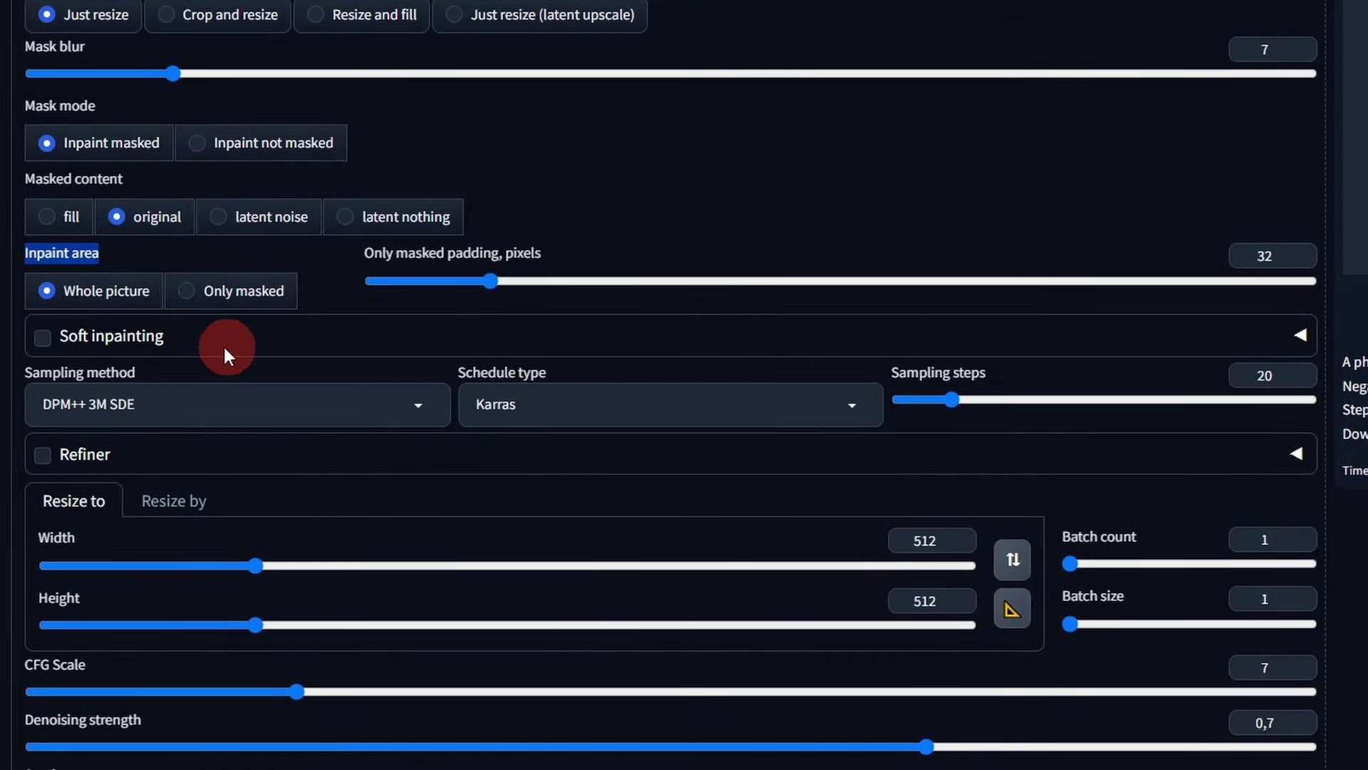
{"action": "left_click", "coordinate": [216, 300]}
{"action": "left_click", "coordinate": [216, 300]}
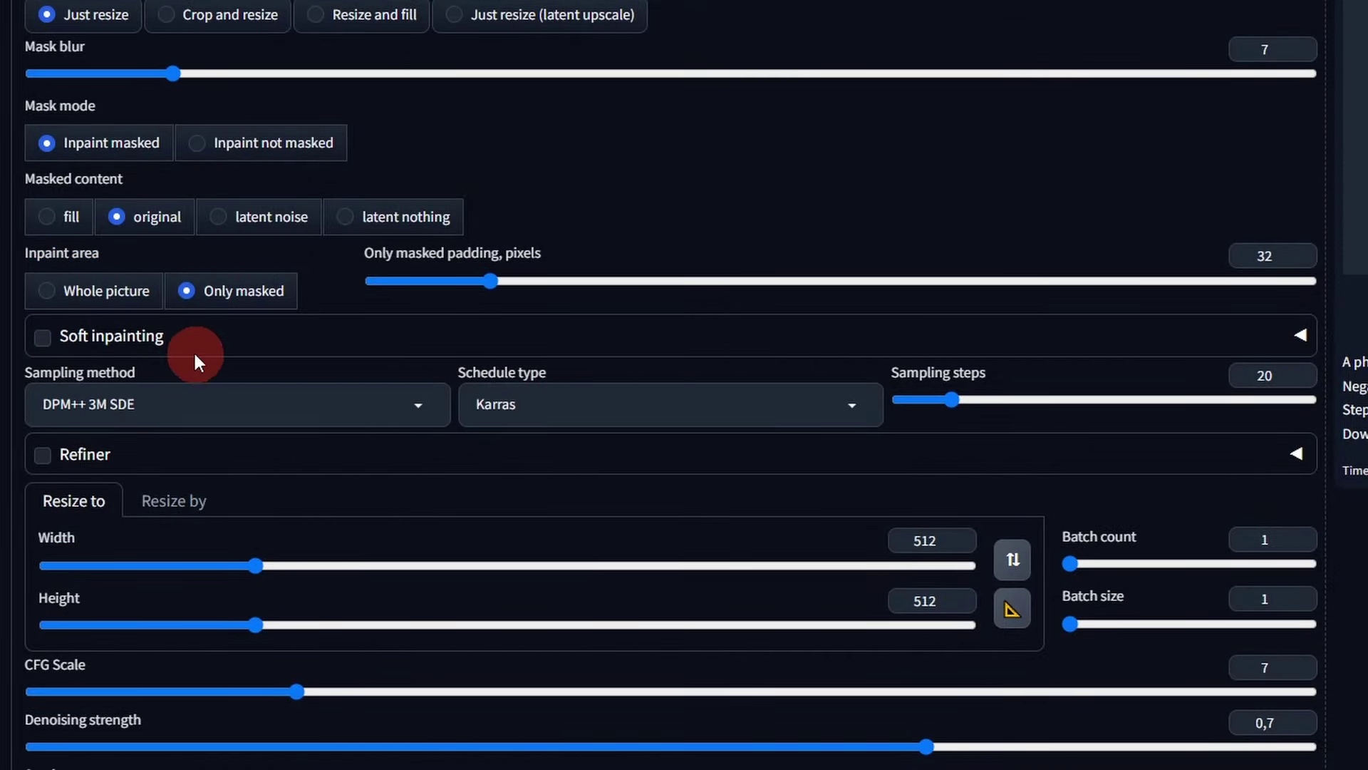
{"action": "left_click", "coordinate": [91, 294]}
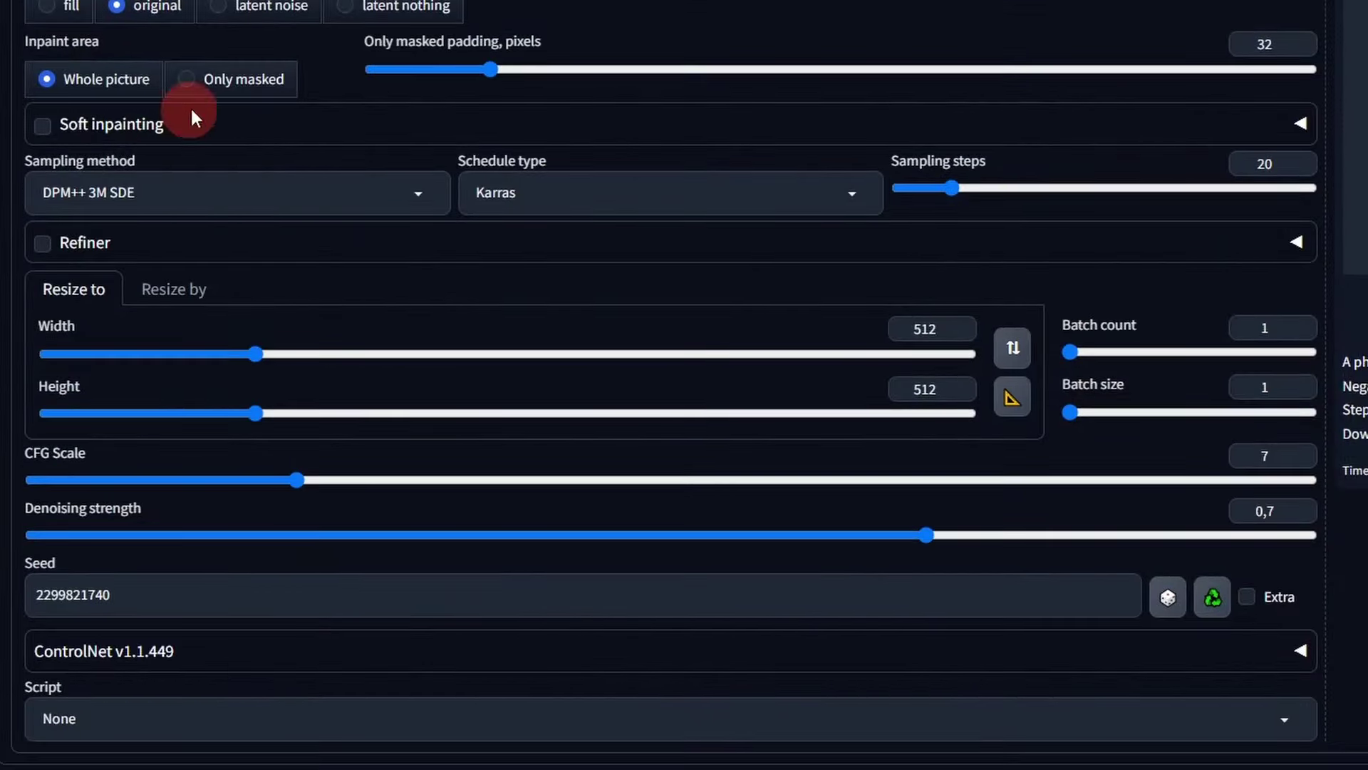
{"action": "left_click", "coordinate": [203, 78]}
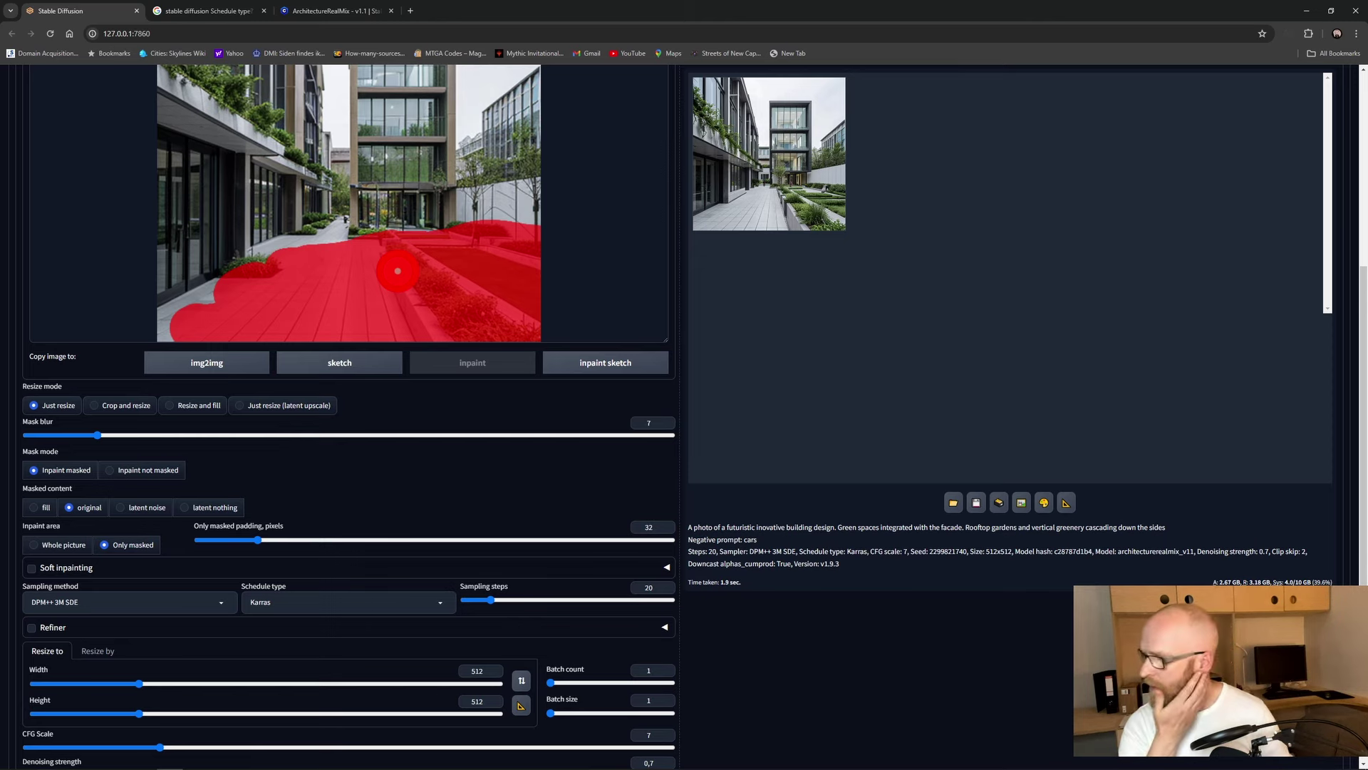
{"action": "left_click", "coordinate": [46, 544]}
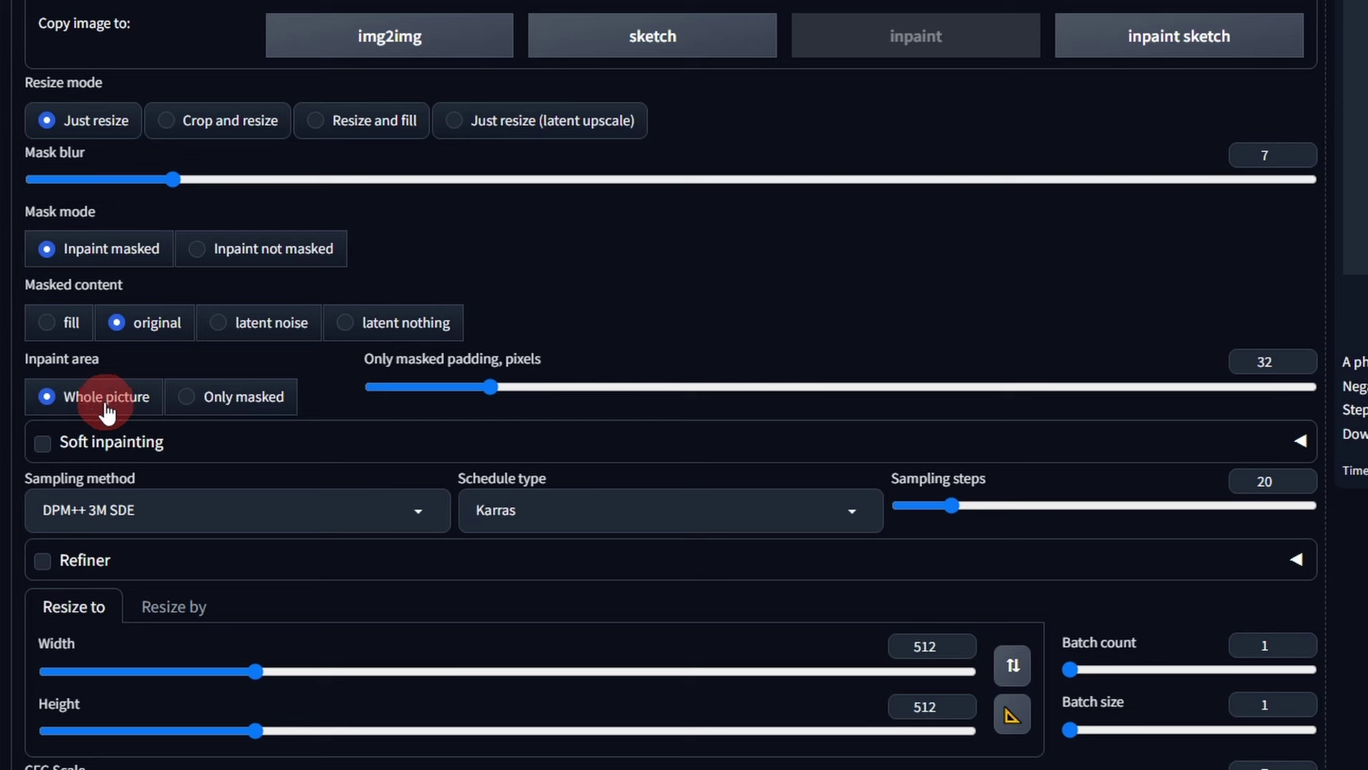
{"action": "left_click", "coordinate": [196, 397]}
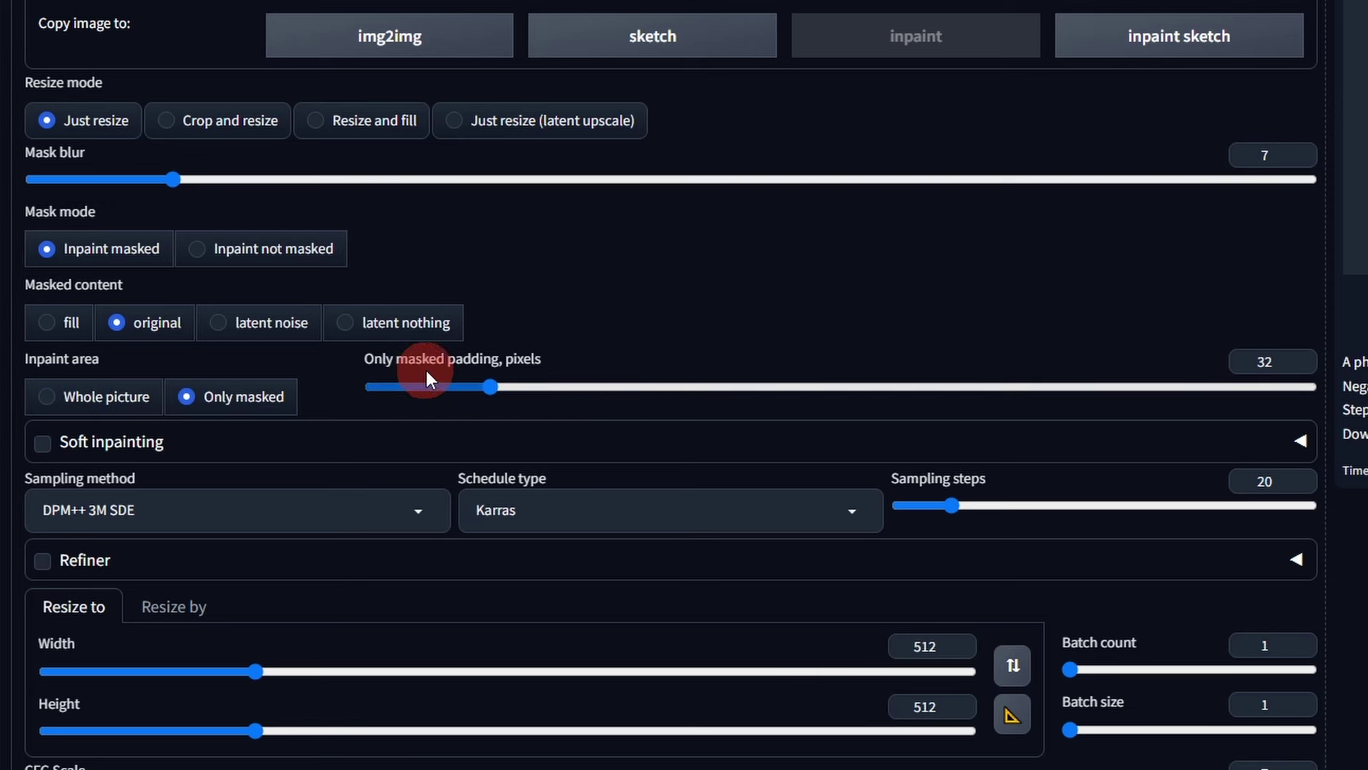
{"action": "left_click_drag", "start_coordinate": [494, 387], "coordinate": [730, 389]}
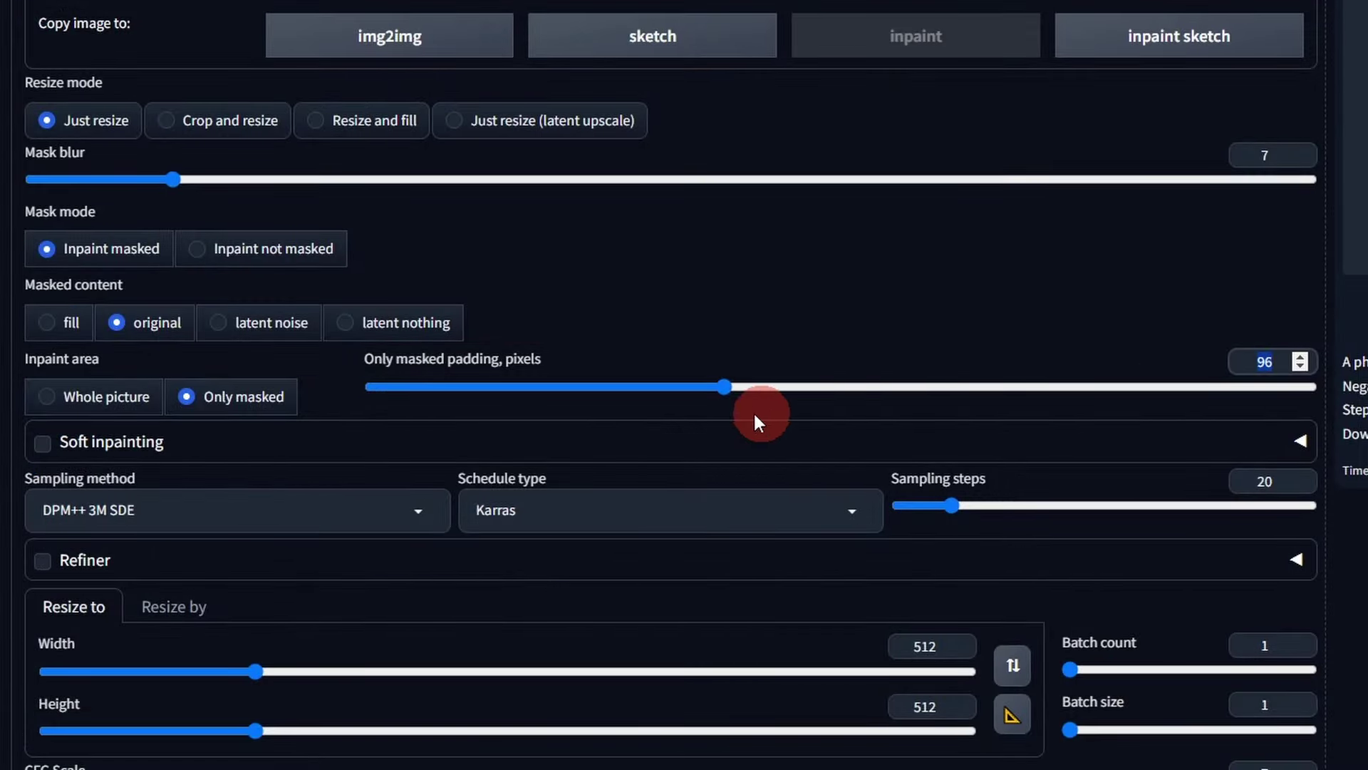
{"action": "left_click_drag", "start_coordinate": [605, 387], "coordinate": [543, 386]}
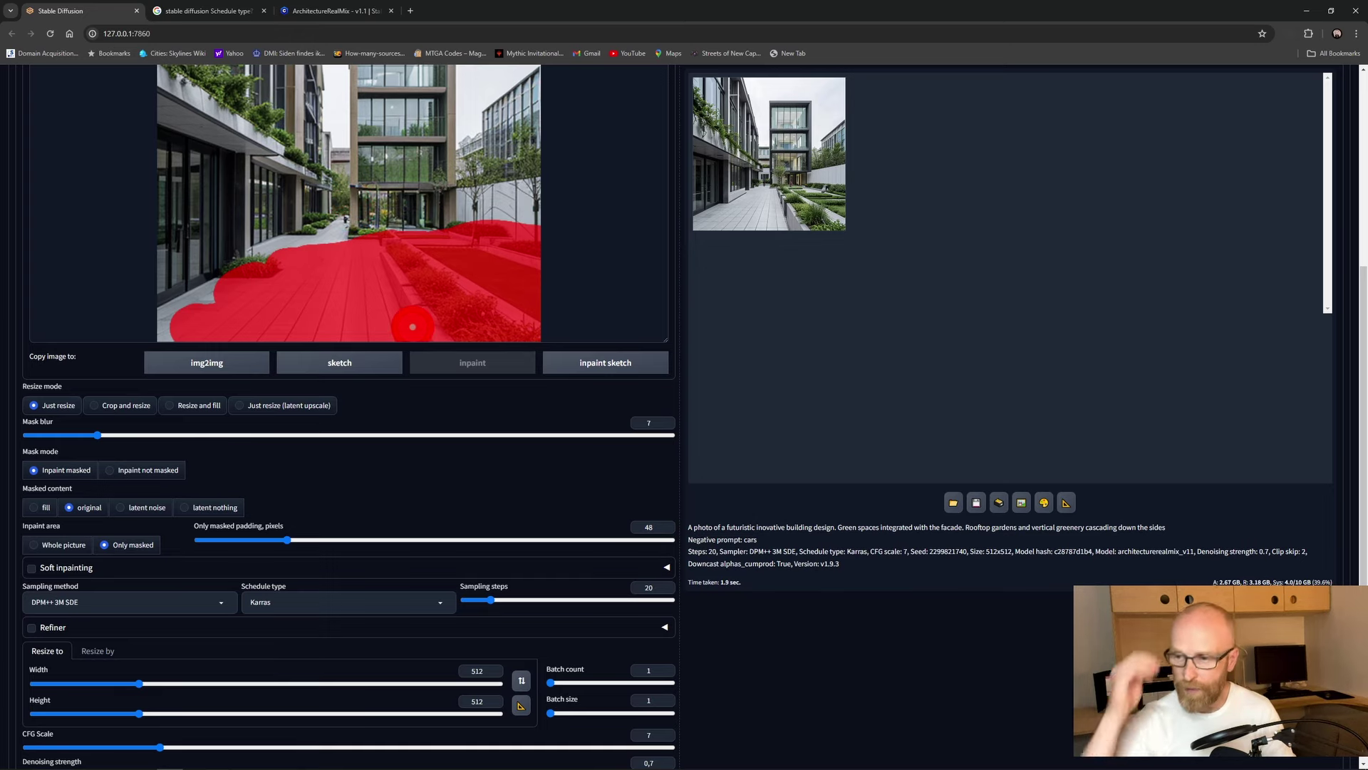
Step: Generate the inpainted image from the masked source and view the result enlarged
{"action": "scroll", "coordinate": [357, 437], "scroll_direction": "up", "scroll_amount": 5}
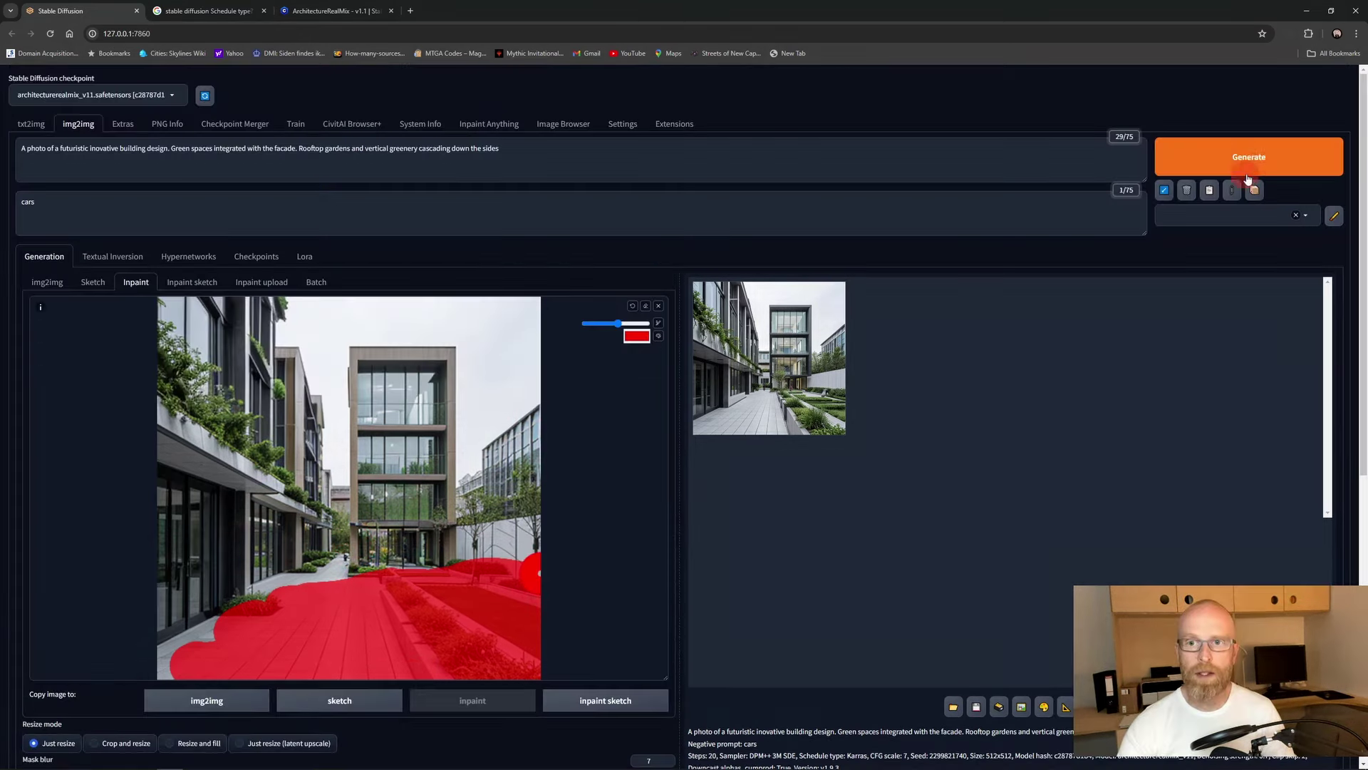
{"action": "left_click", "coordinate": [1248, 156]}
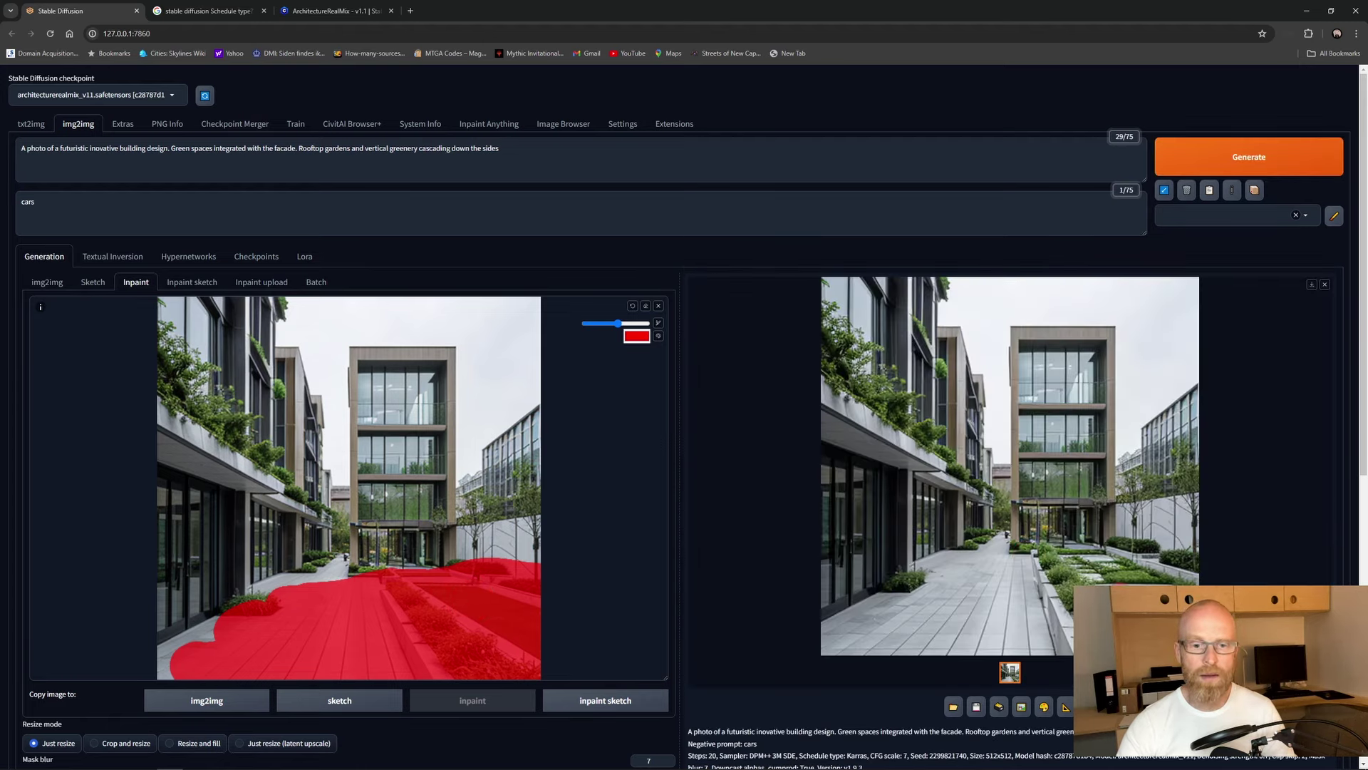
{"action": "left_click", "coordinate": [1059, 495]}
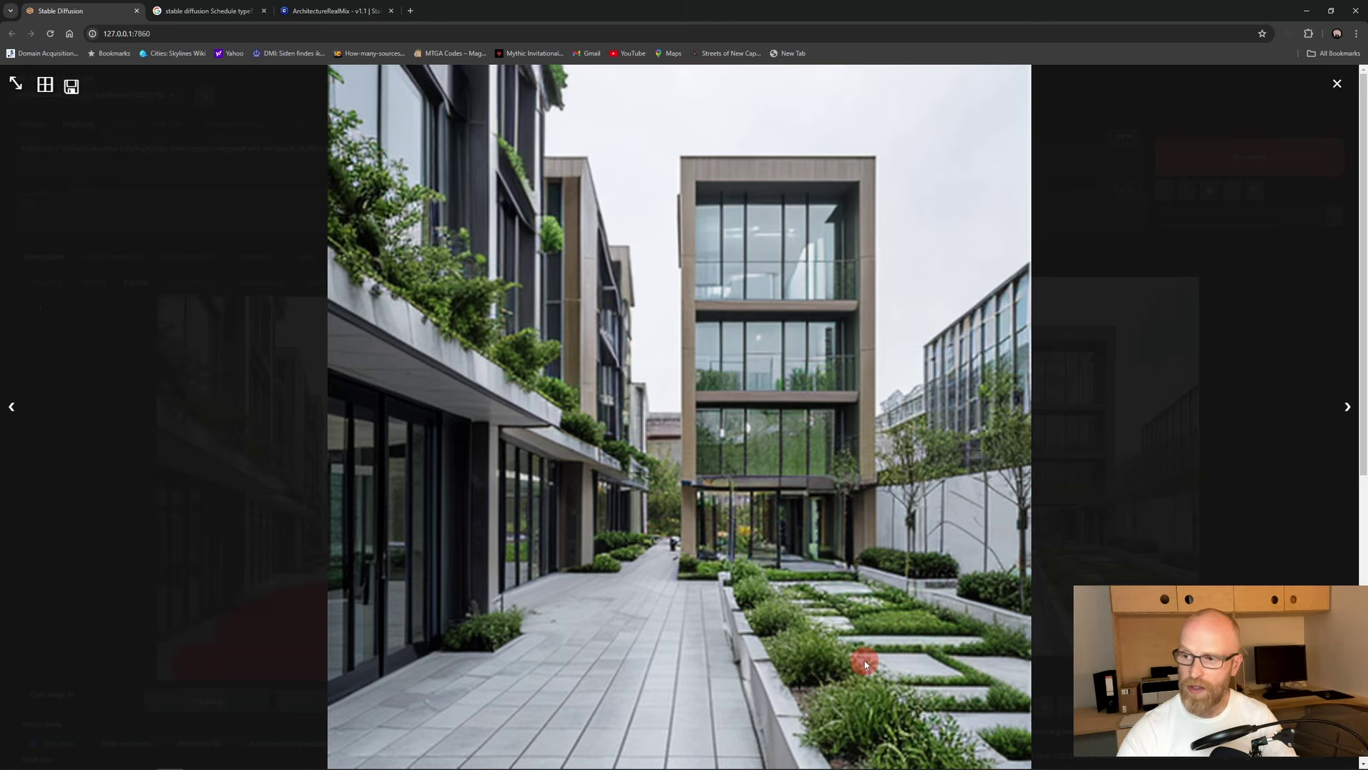
{"action": "left_click", "coordinate": [1130, 273]}
Step: Regenerate the masked area with a denoising strength of 0.87 and view the result enlarged
{"action": "scroll", "coordinate": [1025, 465], "scroll_direction": "down", "scroll_amount": 2}
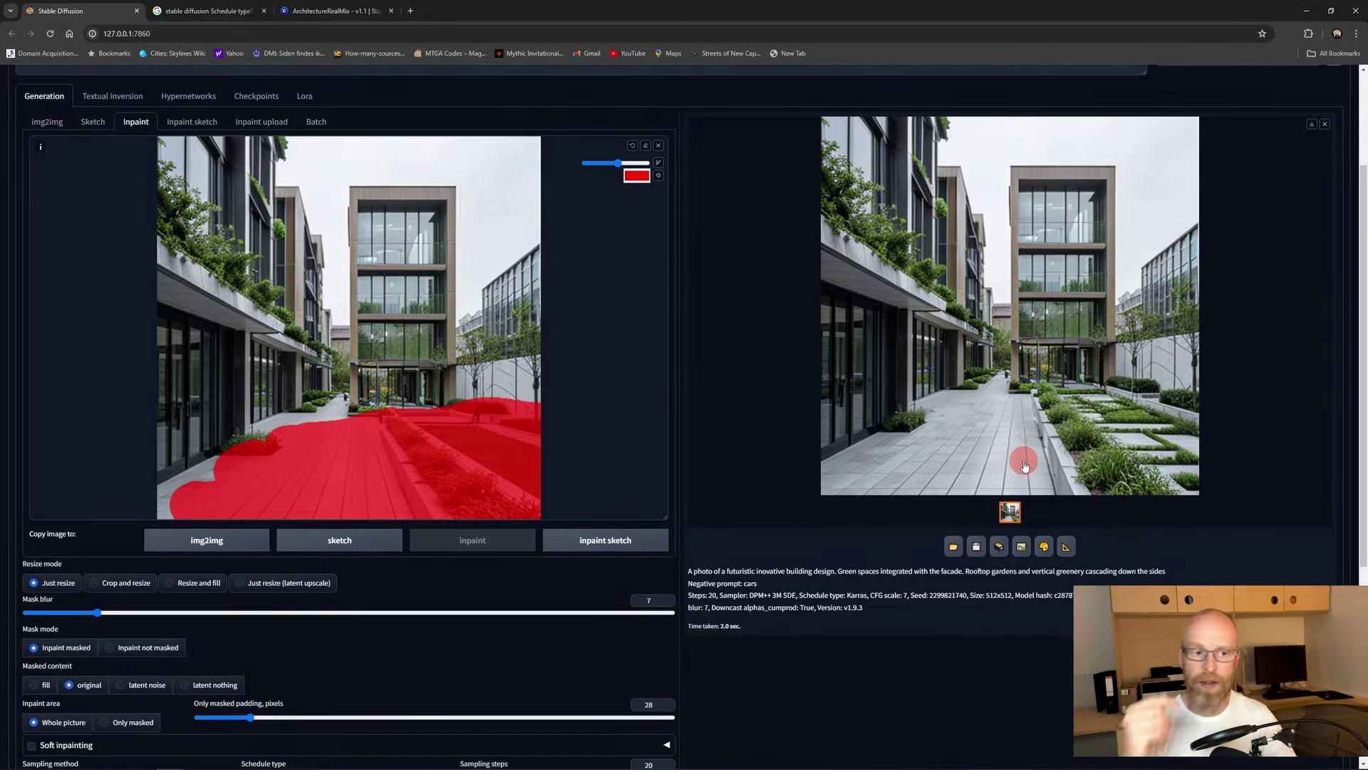
{"action": "scroll", "coordinate": [438, 684], "scroll_direction": "down", "scroll_amount": 2}
{"action": "scroll", "coordinate": [438, 684], "scroll_direction": "down", "scroll_amount": 1}
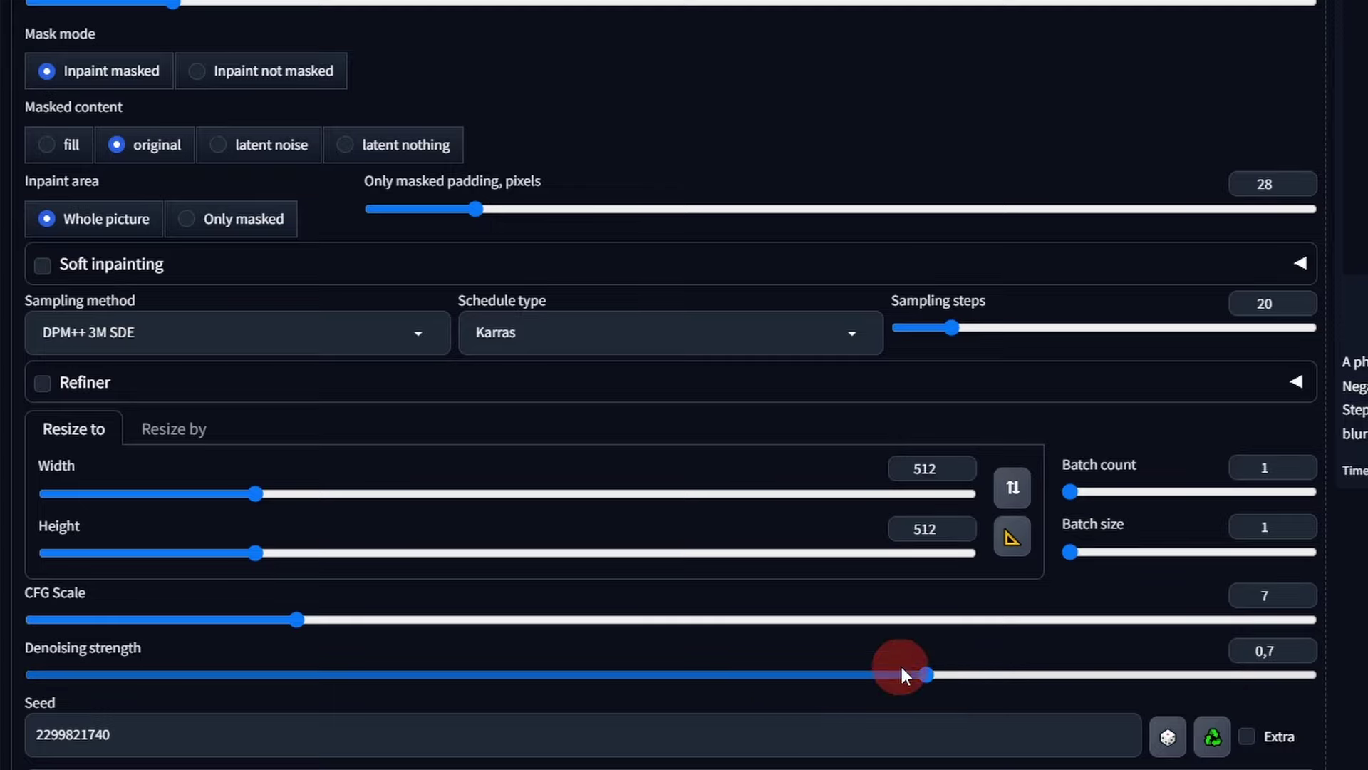
{"action": "left_click_drag", "start_coordinate": [930, 675], "coordinate": [967, 679]}
{"action": "left_click_drag", "start_coordinate": [1051, 683], "coordinate": [1071, 677]}
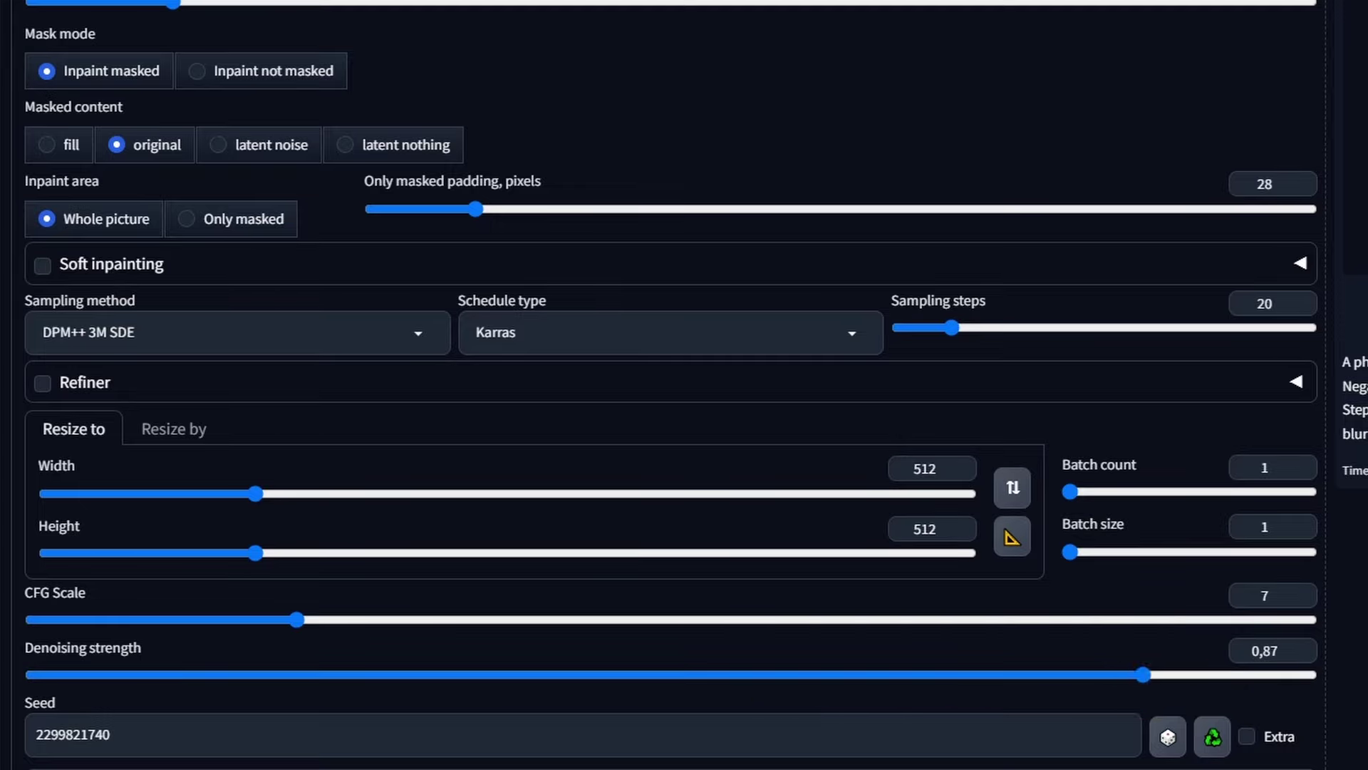
{"action": "left_click", "coordinate": [1211, 106]}
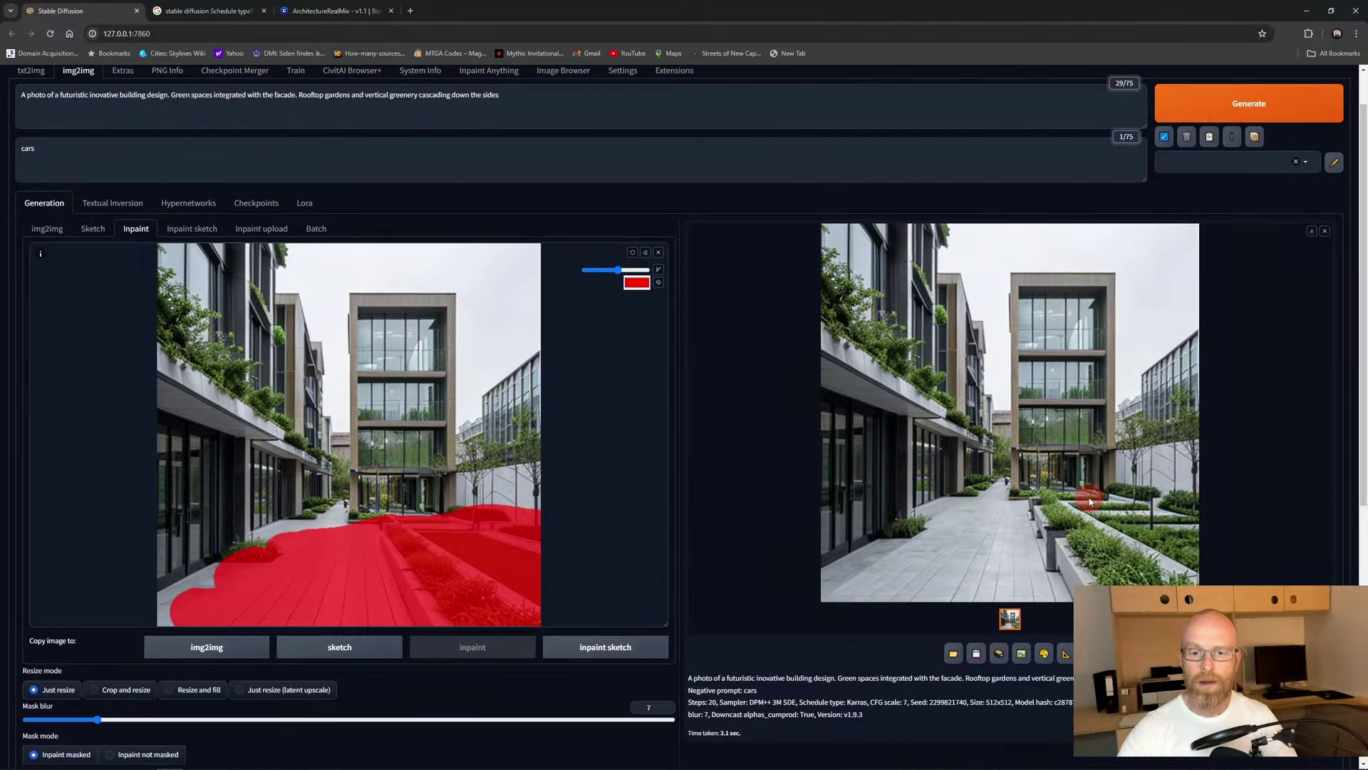
{"action": "left_click", "coordinate": [1061, 535]}
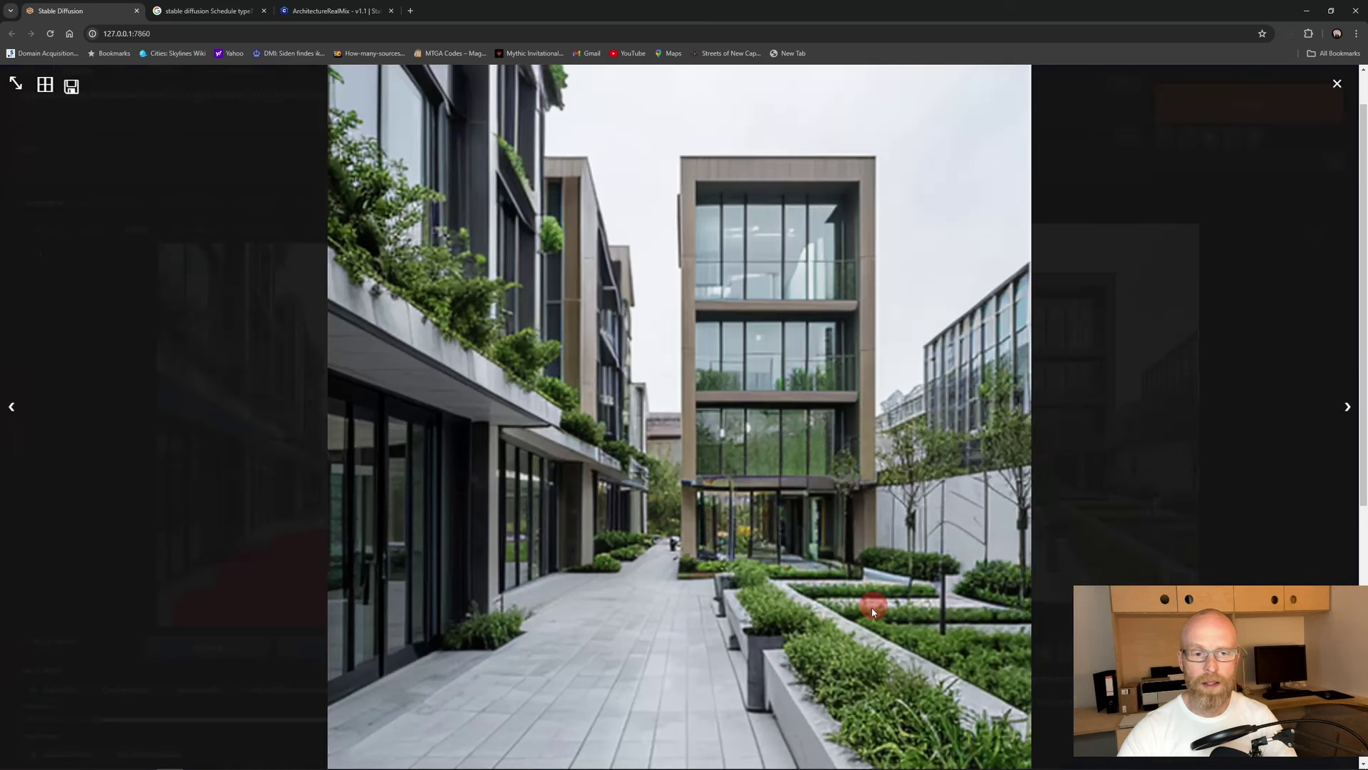
{"action": "left_click", "coordinate": [1337, 84]}
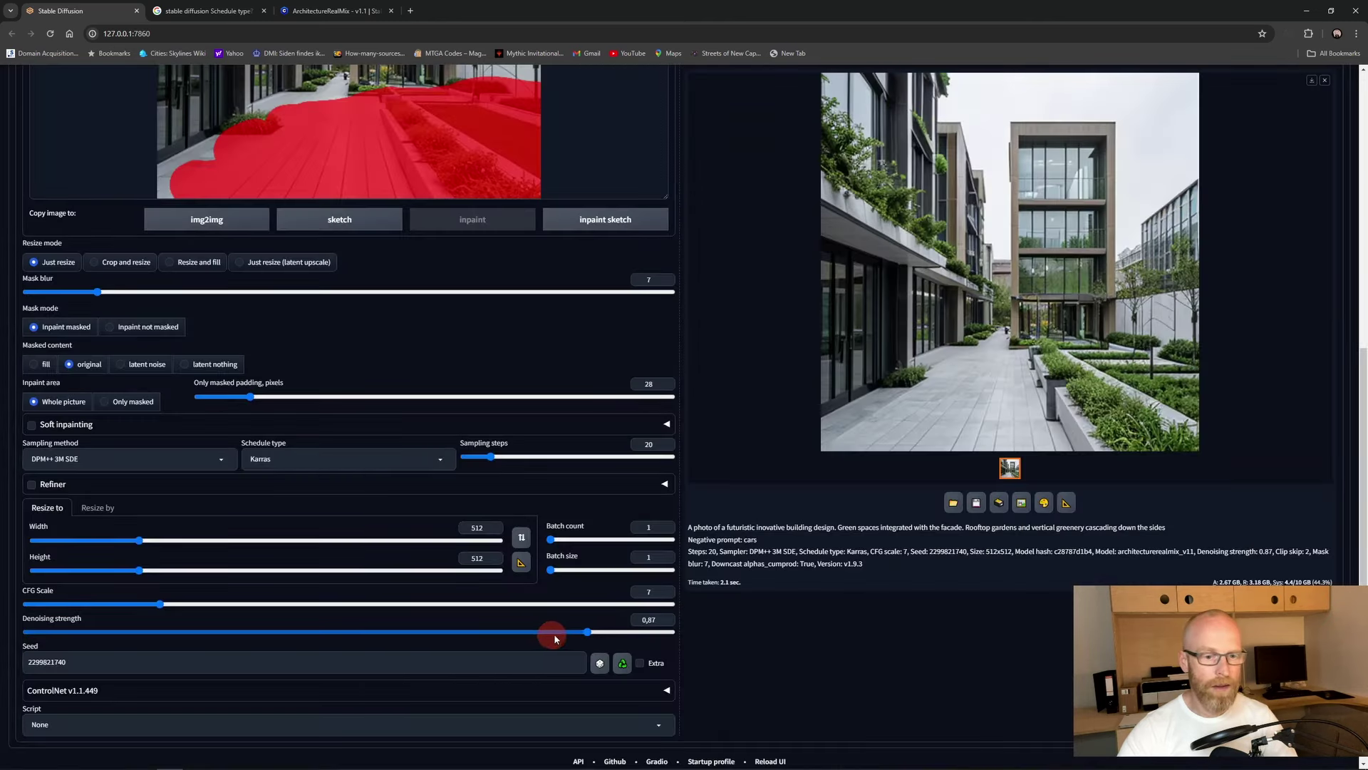
Step: Set the denoising strength to 0.13 and regenerate the masked foreground
{"action": "left_click_drag", "start_coordinate": [588, 633], "coordinate": [146, 634]}
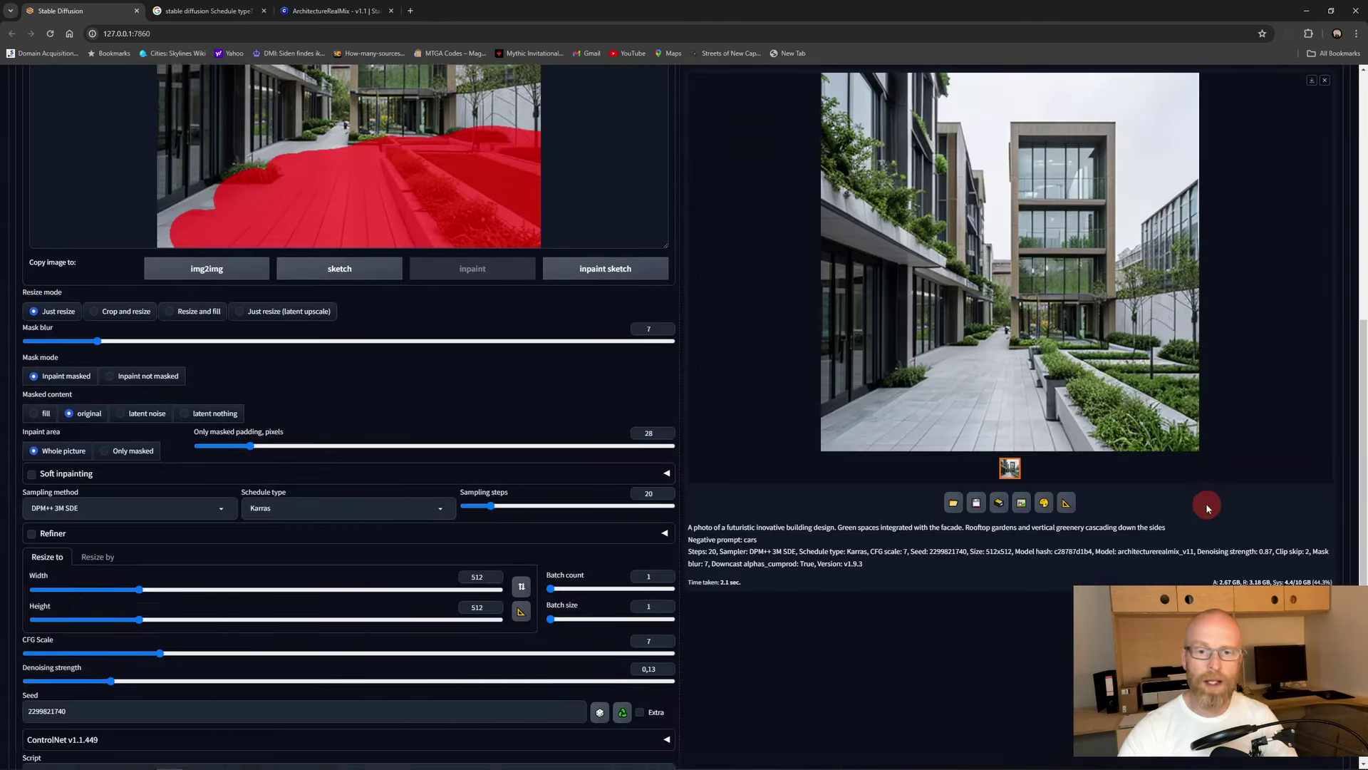
{"action": "scroll", "coordinate": [1237, 317], "scroll_direction": "up", "scroll_amount": 6}
{"action": "key", "text": "ctrl+Return"}
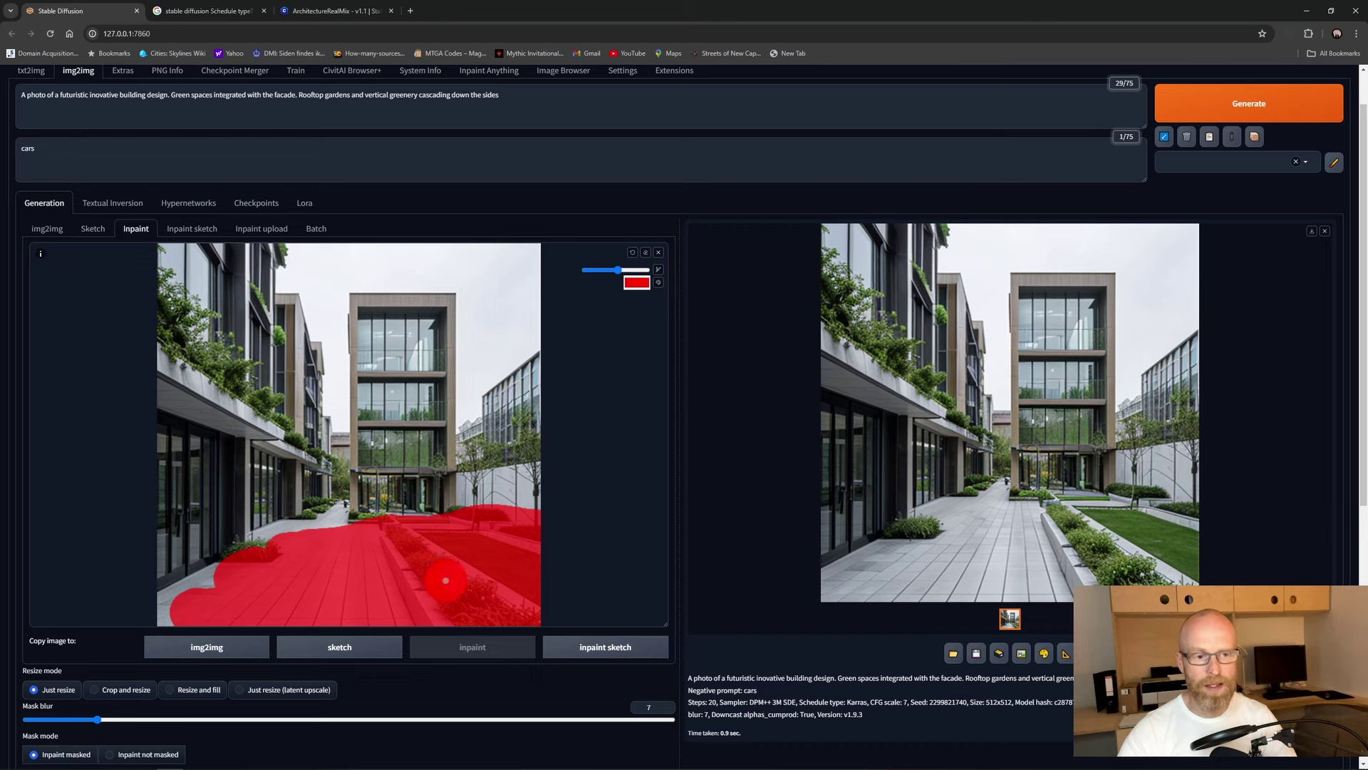
Step: Regenerate the masked foreground with a denoising strength of 0.99 and view the result enlarged
{"action": "scroll", "coordinate": [1033, 563], "scroll_direction": "down", "scroll_amount": 6}
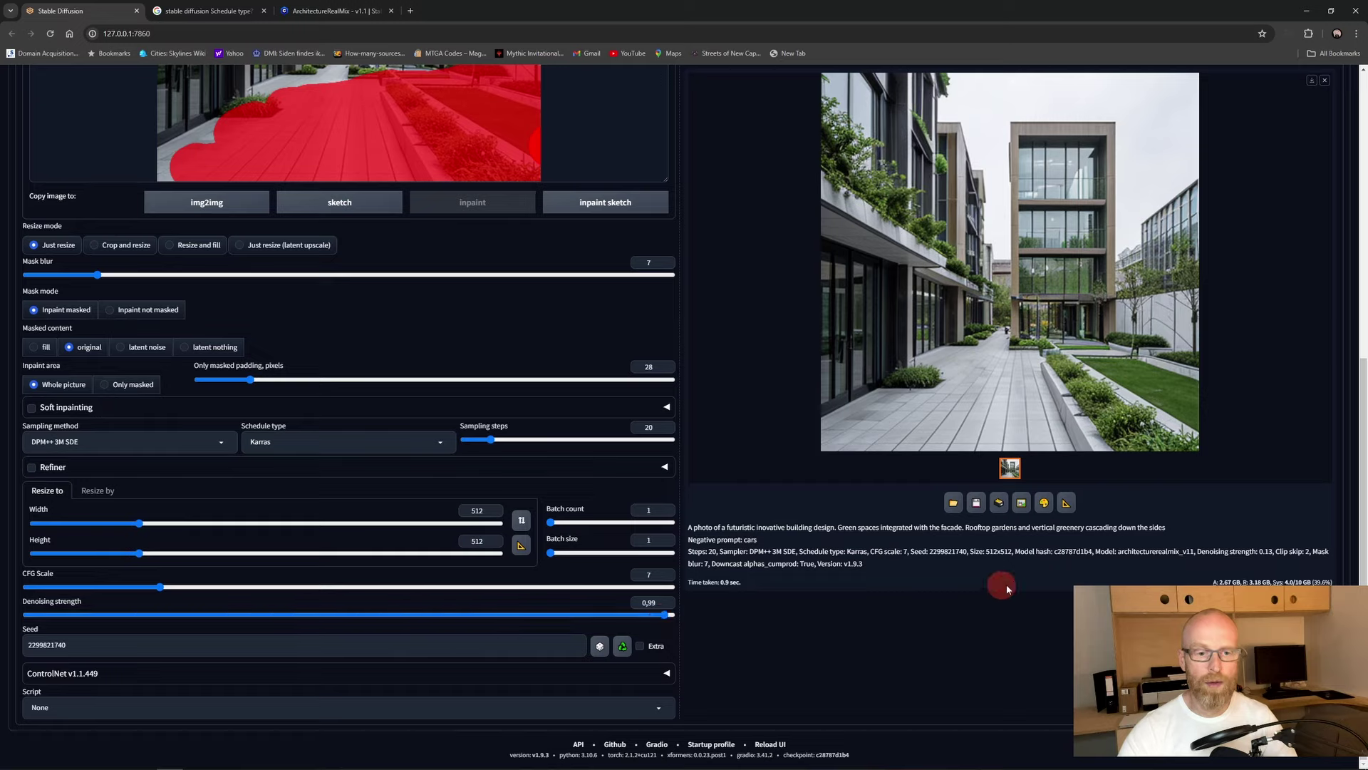
{"action": "scroll", "coordinate": [999, 580], "scroll_direction": "up", "scroll_amount": 6}
{"action": "left_click", "coordinate": [1280, 107]}
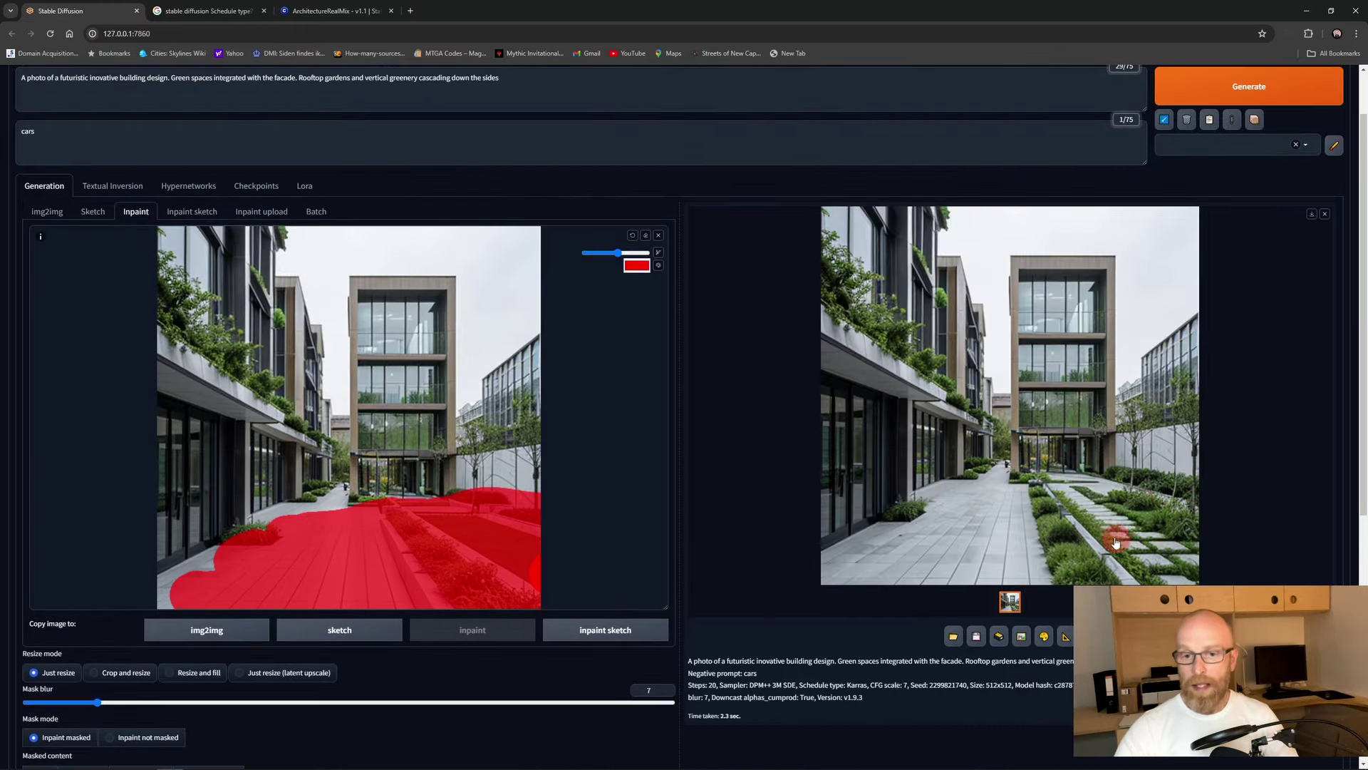
{"action": "left_click", "coordinate": [1105, 534]}
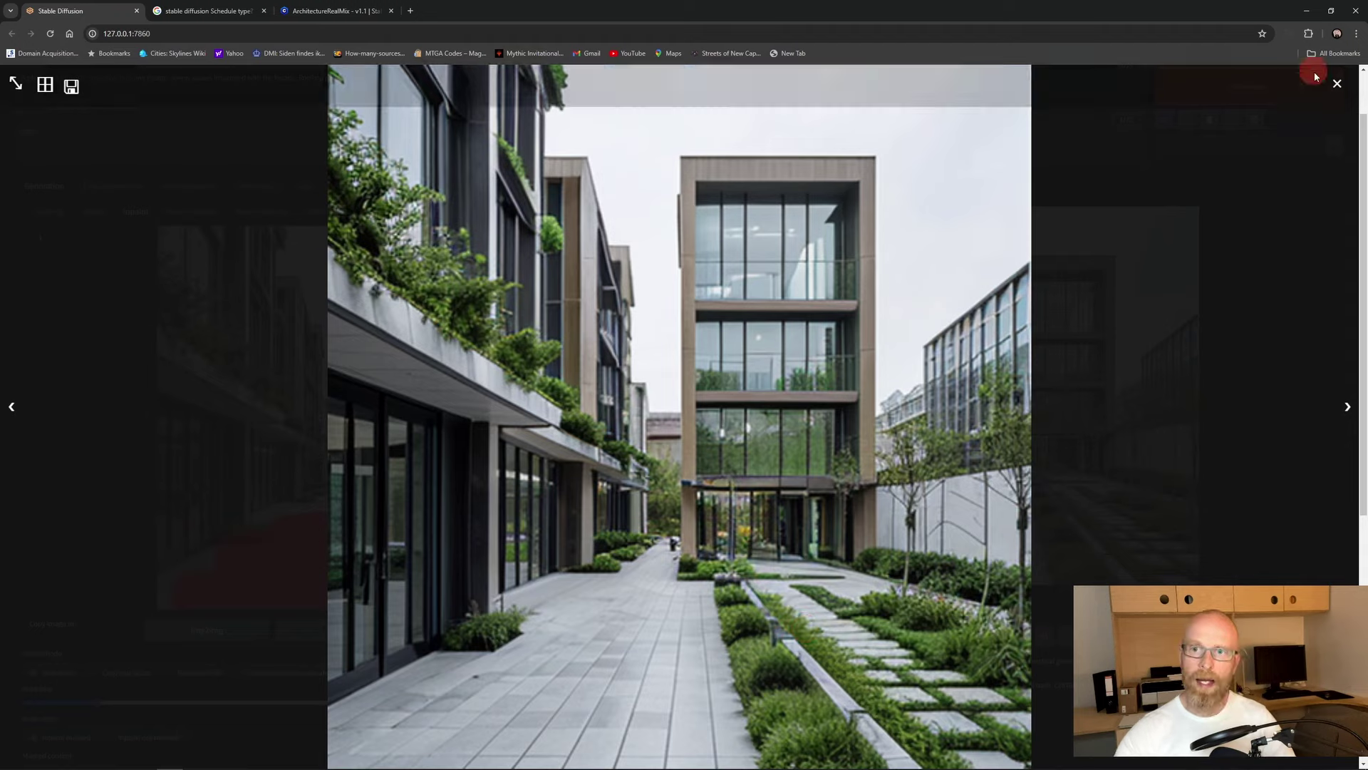
{"action": "left_click", "coordinate": [1338, 87]}
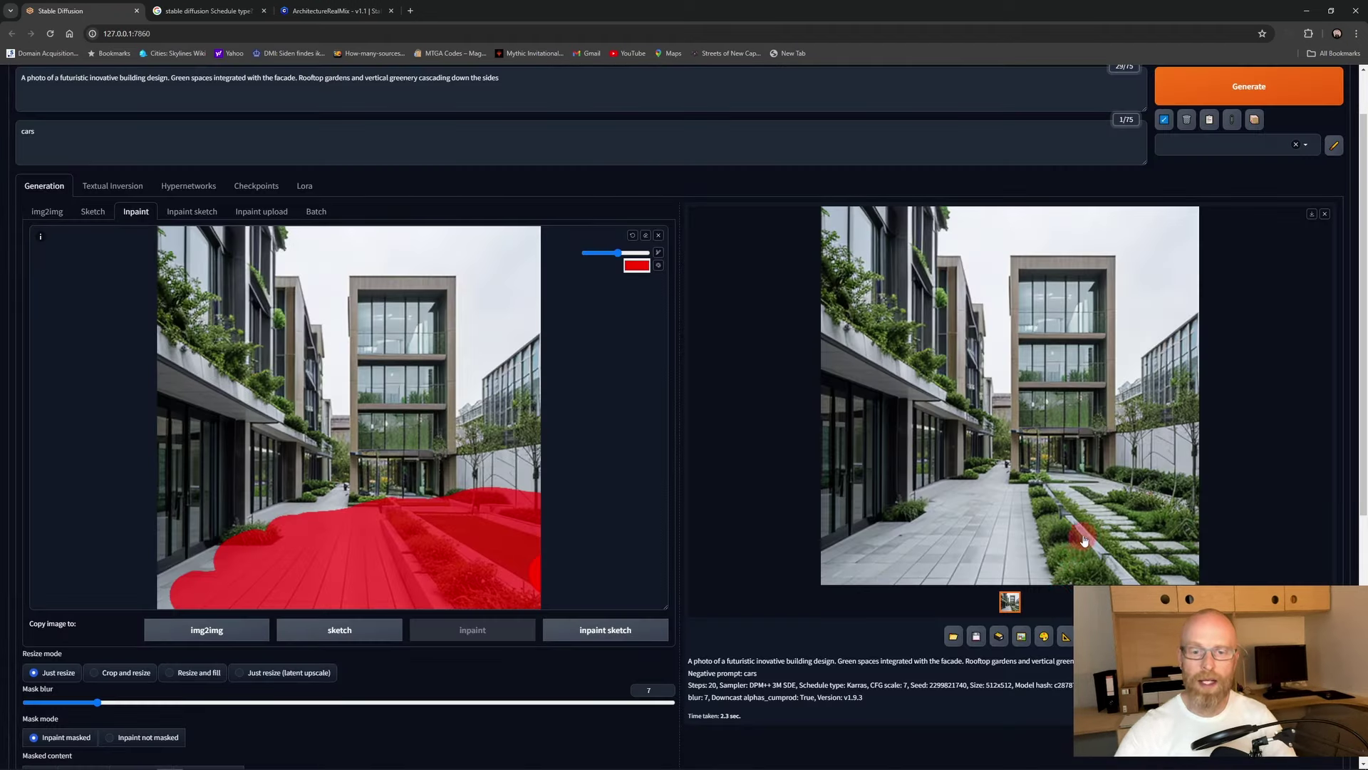
Step: Replace the prompt with "a sitting area with people in the foreground"
{"action": "scroll", "coordinate": [1076, 548], "scroll_direction": "up", "scroll_amount": 1}
{"action": "scroll", "coordinate": [1064, 531], "scroll_direction": "down", "scroll_amount": 7}
{"action": "left_click_drag", "start_coordinate": [71, 662], "coordinate": [7, 672]}
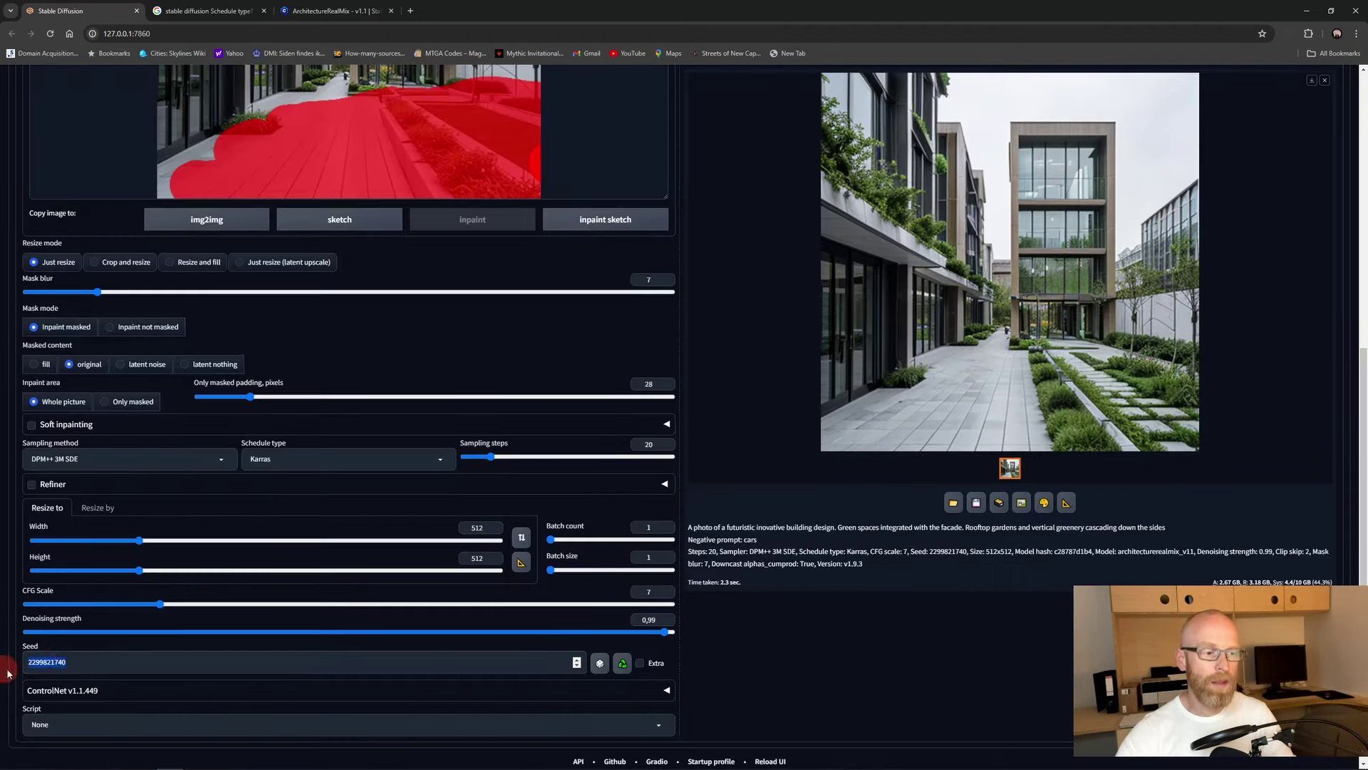
{"action": "scroll", "coordinate": [330, 656], "scroll_direction": "up", "scroll_amount": 5}
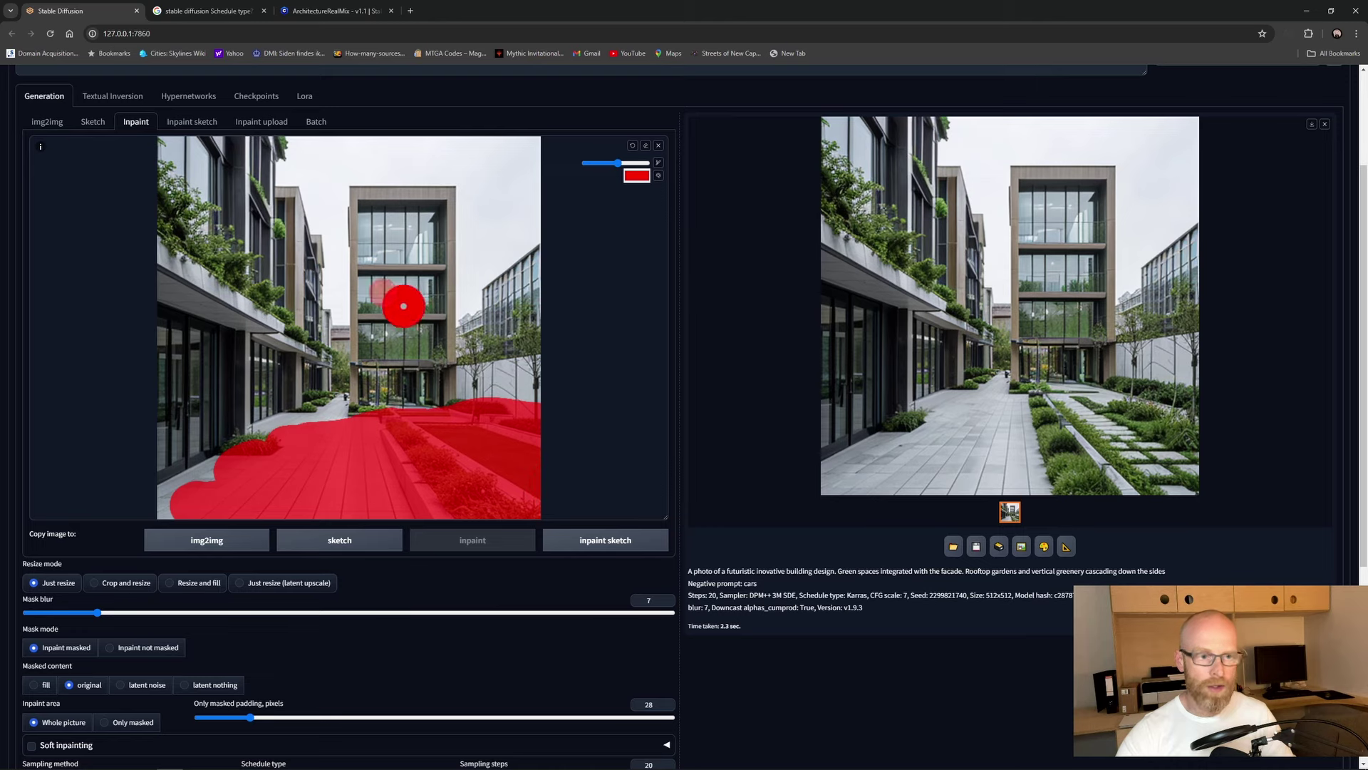
{"action": "scroll", "coordinate": [405, 374], "scroll_direction": "up", "scroll_amount": 2}
{"action": "triple_click", "coordinate": [534, 153]}
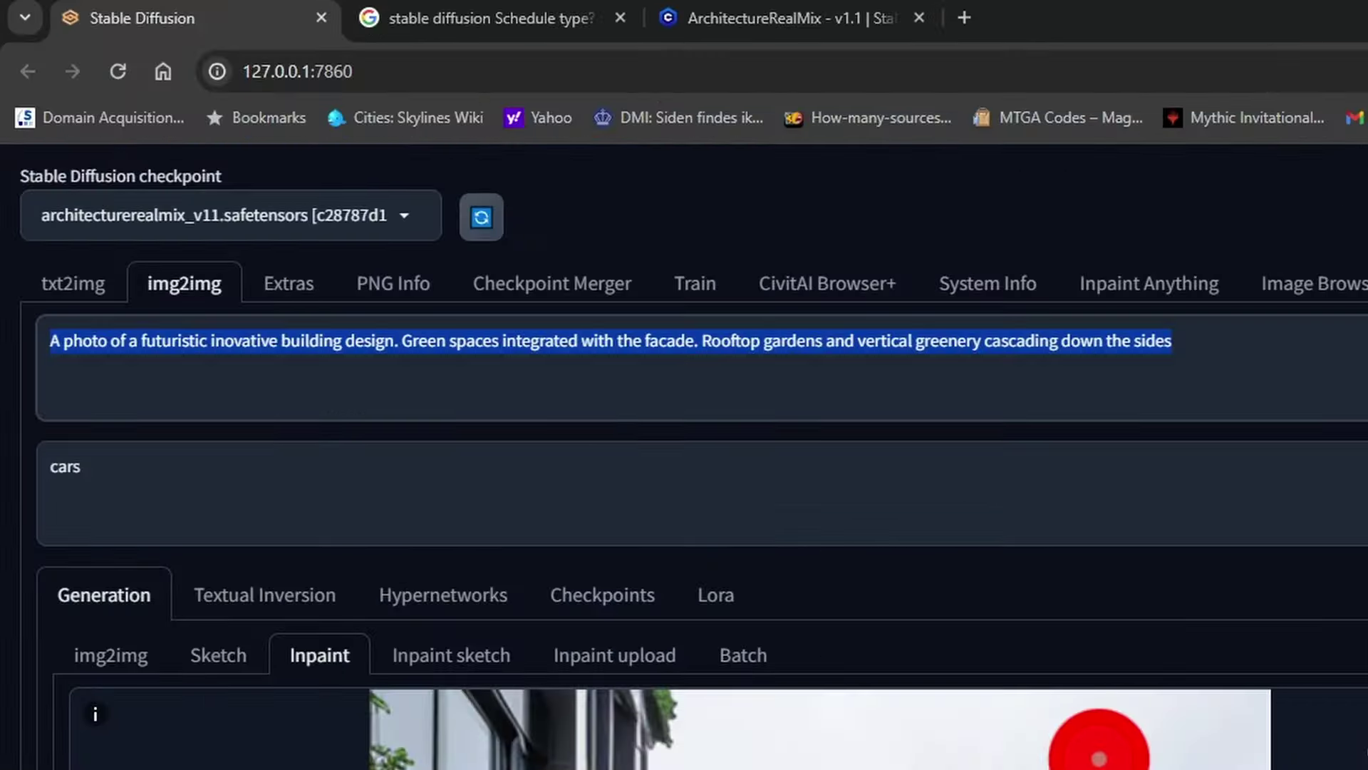
{"action": "type", "text": "a sitting ar"}
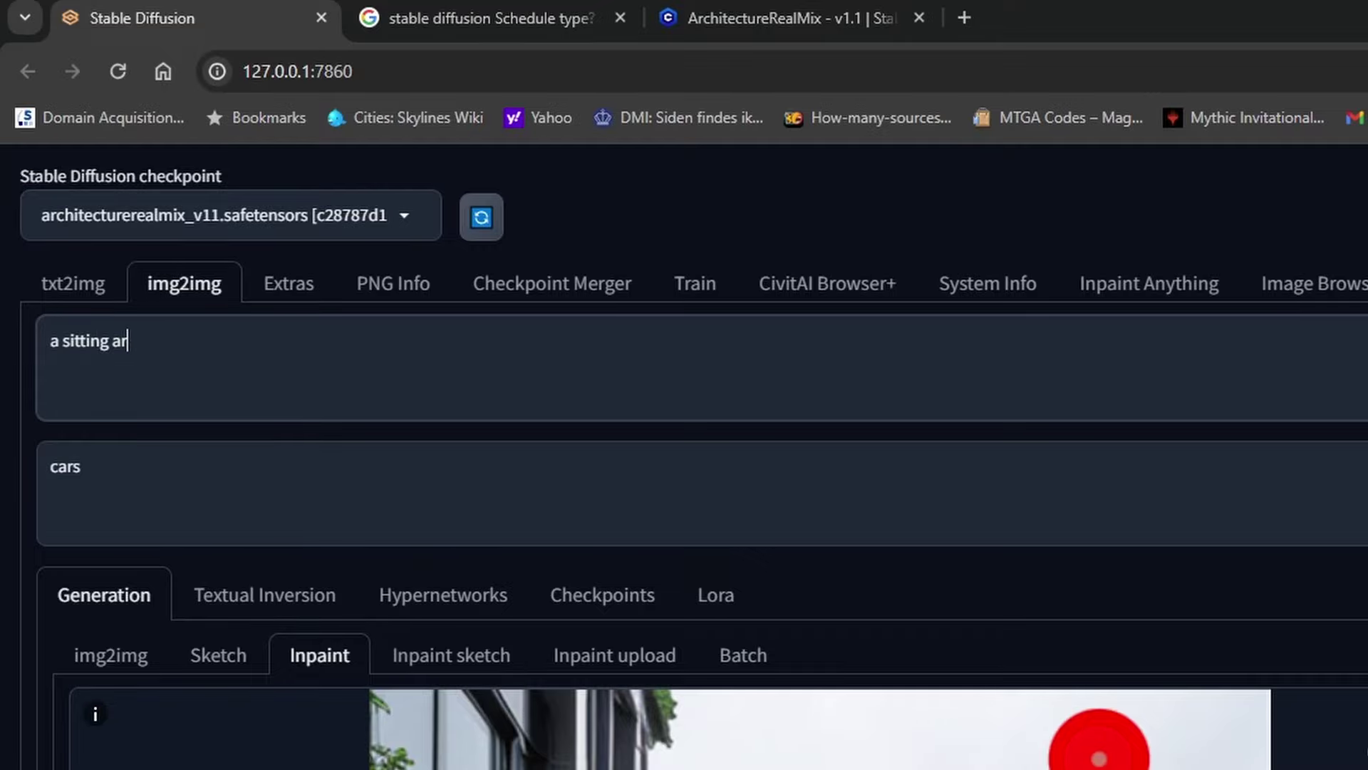
{"action": "type", "text": "ea with people in "}
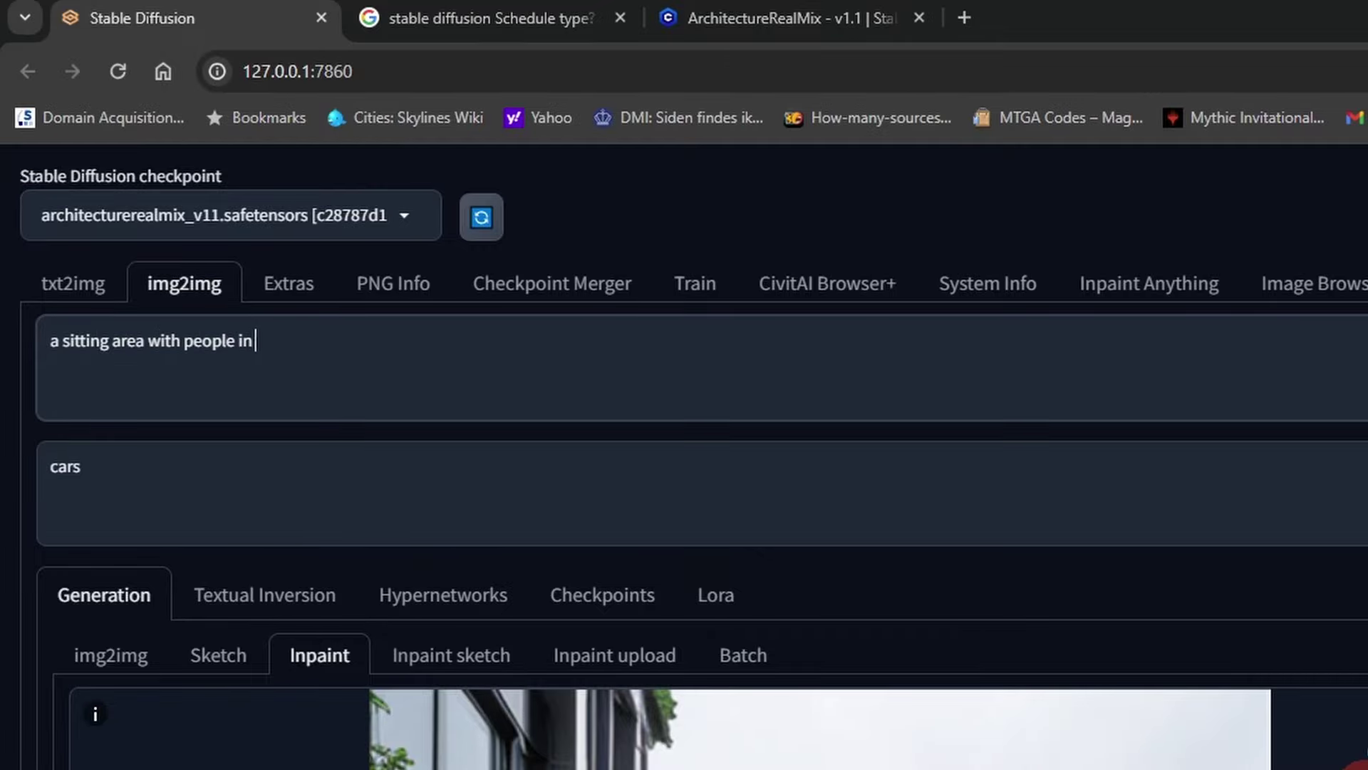
{"action": "type", "text": "the foreground"}
{"action": "scroll", "coordinate": [1176, 168], "scroll_direction": "down", "scroll_amount": 4}
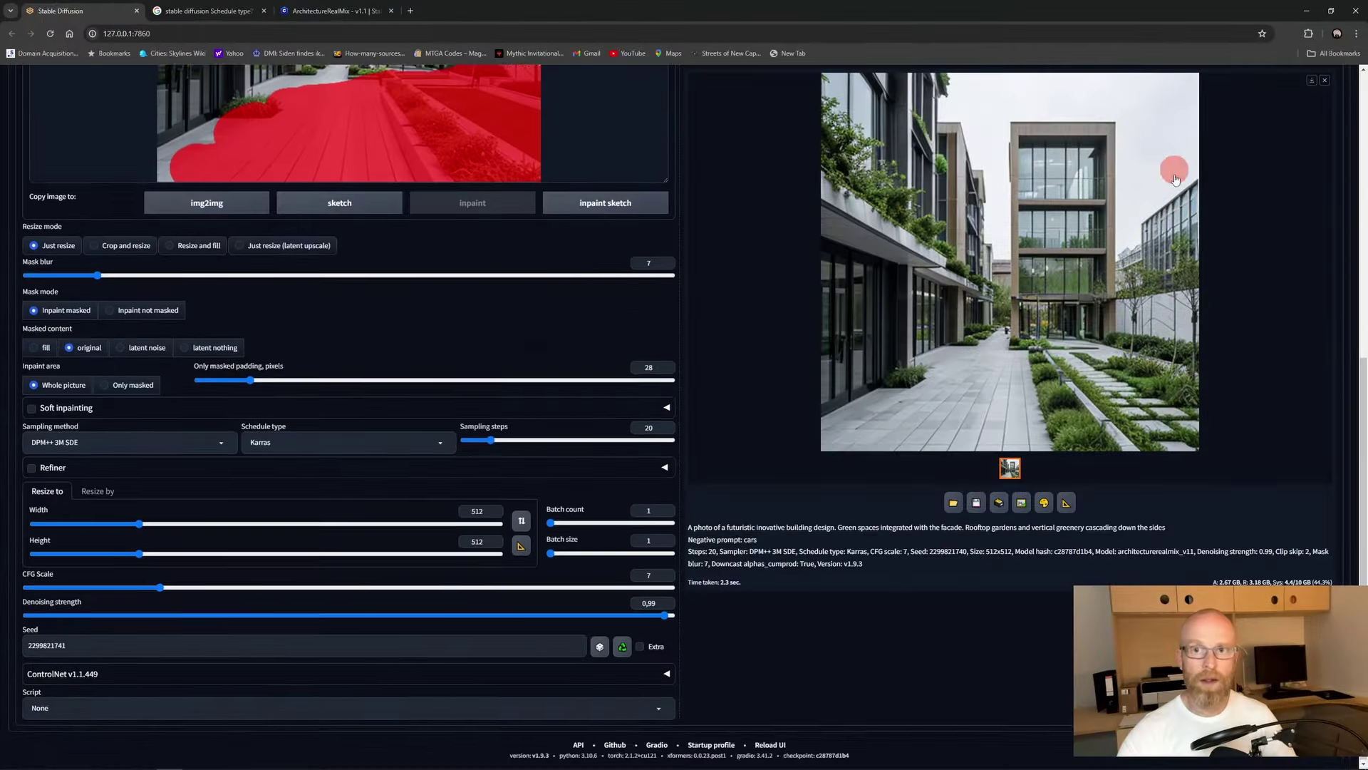
{"action": "scroll", "coordinate": [1233, 158], "scroll_direction": "up", "scroll_amount": 6}
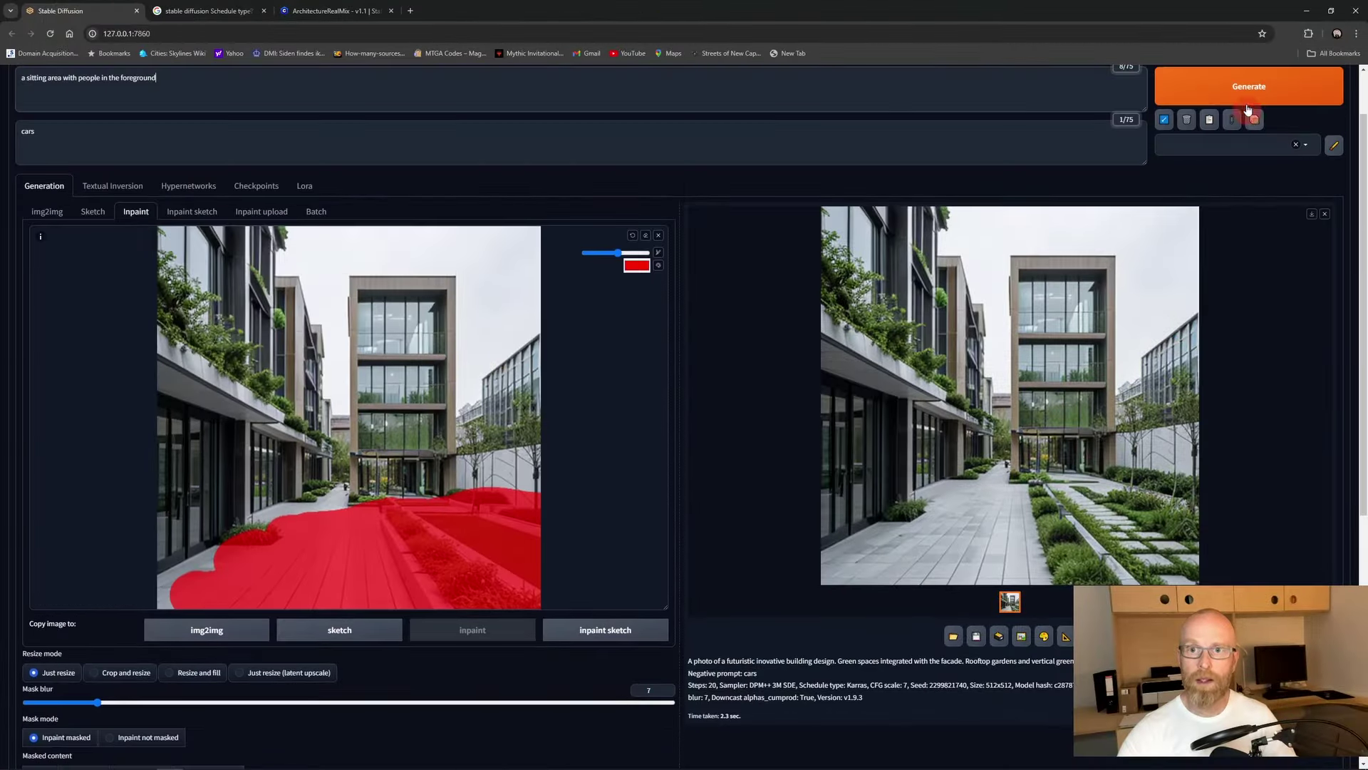
{"action": "left_click", "coordinate": [1248, 93]}
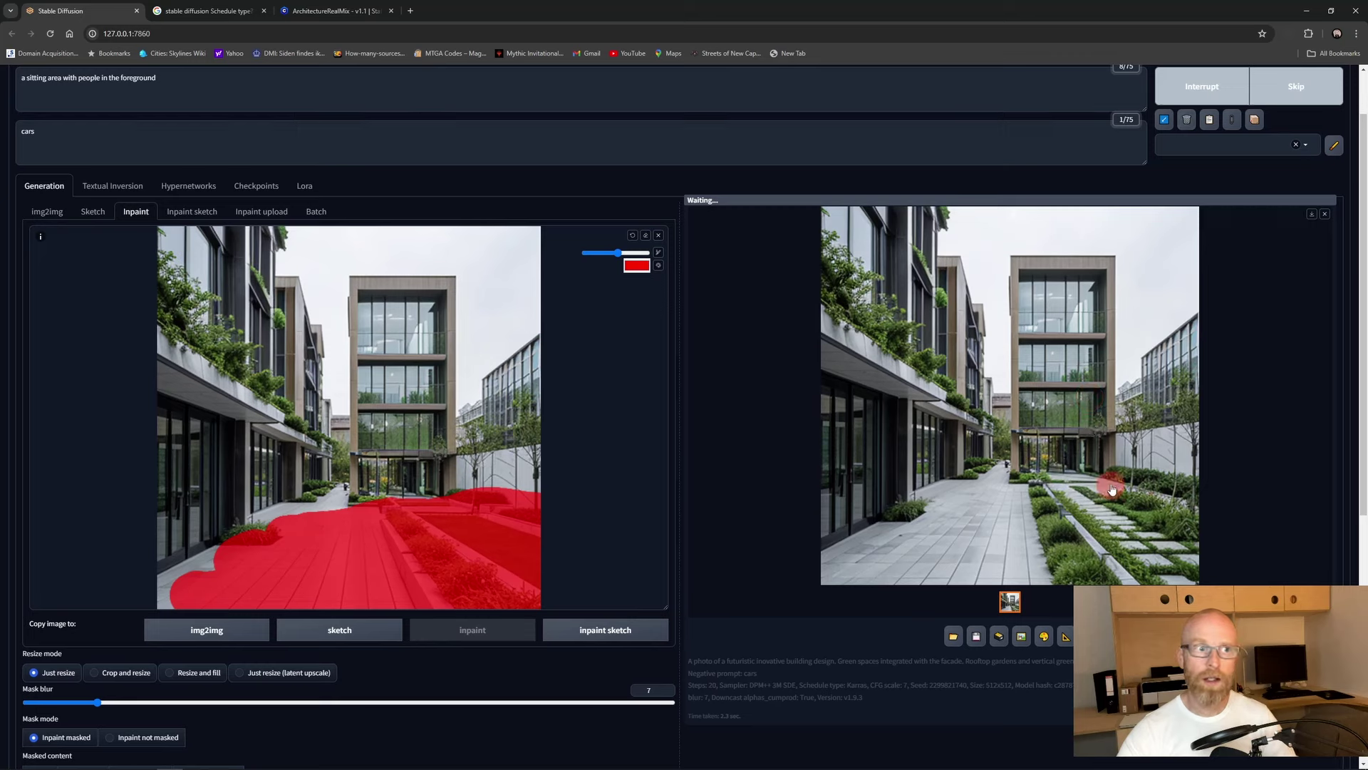
{"action": "scroll", "coordinate": [1111, 489], "scroll_direction": "up", "scroll_amount": 1}
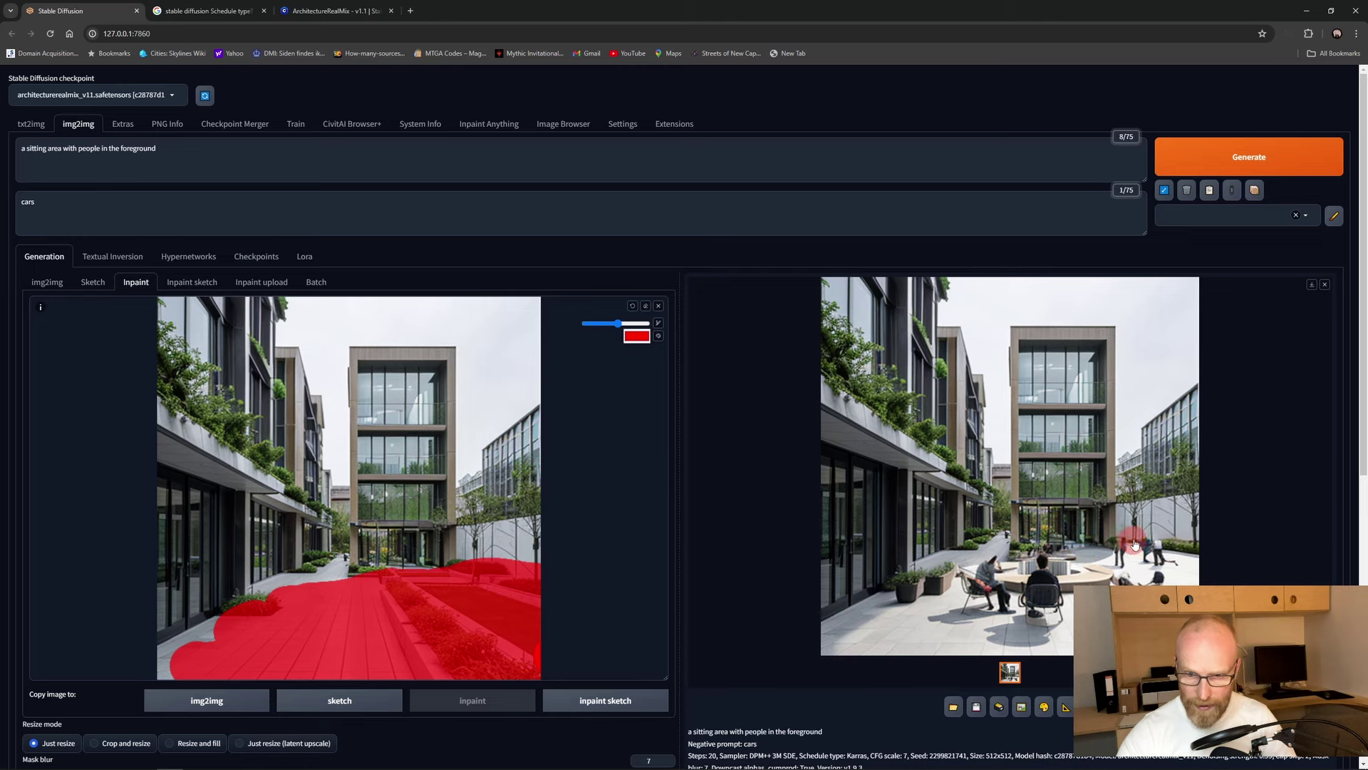
Step: Set the mask blur to 51
{"action": "scroll", "coordinate": [446, 598], "scroll_direction": "down", "scroll_amount": 5}
{"action": "left_click", "coordinate": [330, 454]}
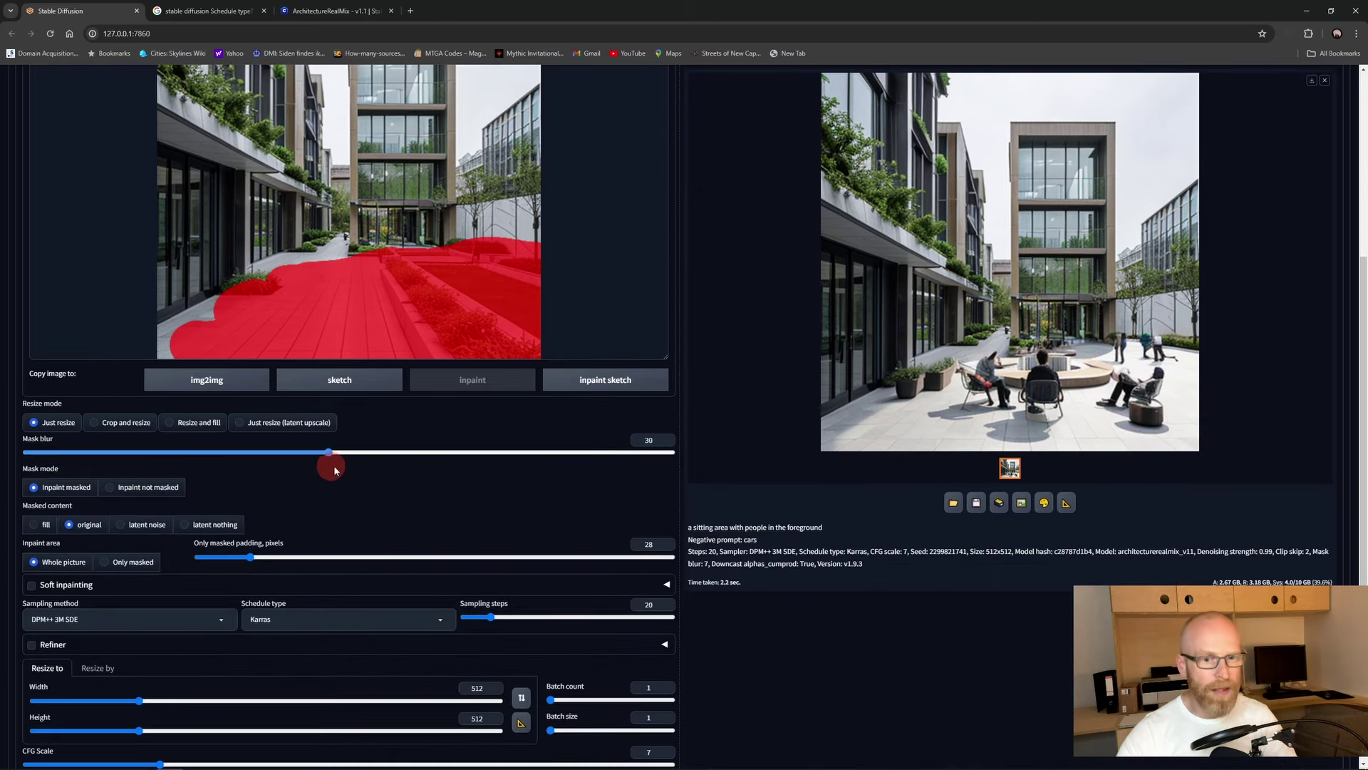
{"action": "left_click_drag", "start_coordinate": [513, 464], "coordinate": [545, 466]}
{"action": "scroll", "coordinate": [1039, 448], "scroll_direction": "up", "scroll_amount": 4}
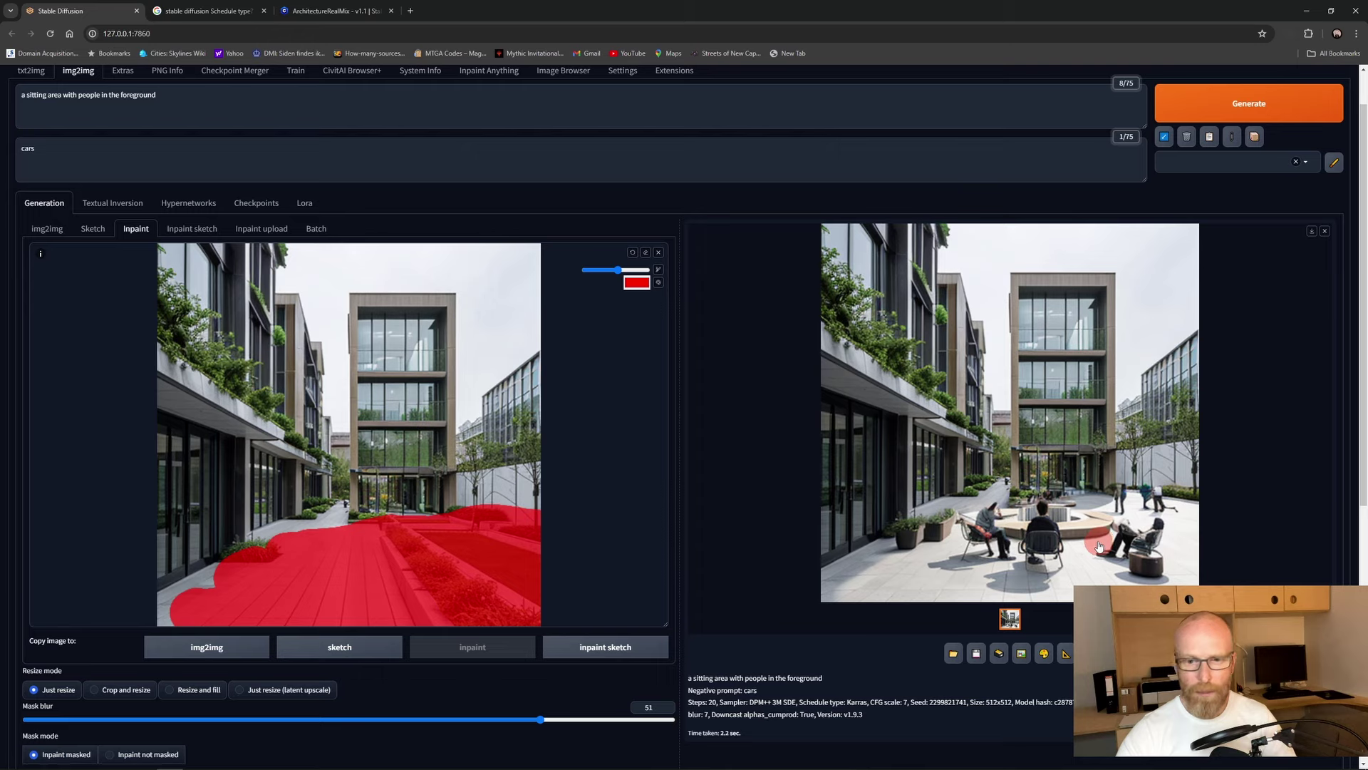
Step: Regenerate the masked area with a denoising strength of 0.79 and view the result enlarged
{"action": "scroll", "coordinate": [476, 675], "scroll_direction": "down", "scroll_amount": 7}
{"action": "left_click", "coordinate": [668, 617]}
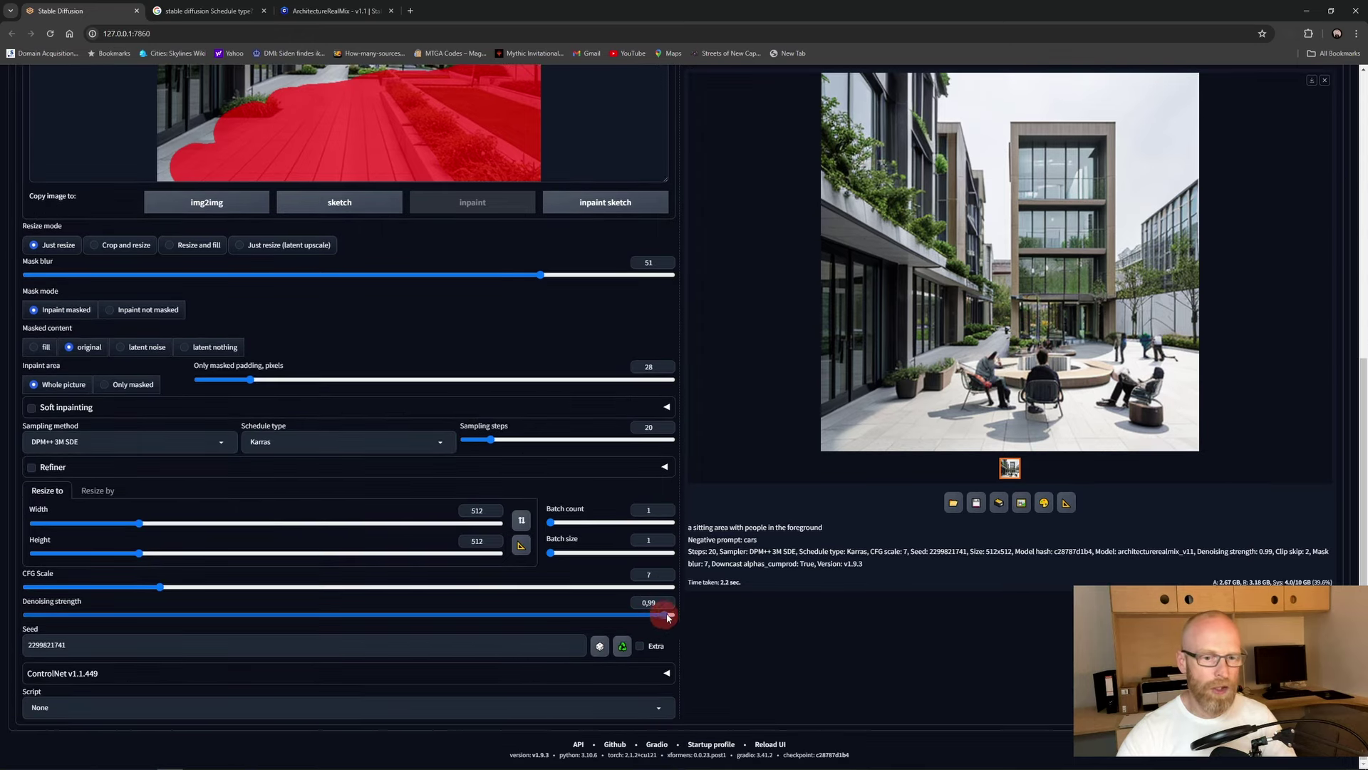
{"action": "left_click_drag", "start_coordinate": [670, 619], "coordinate": [532, 600]}
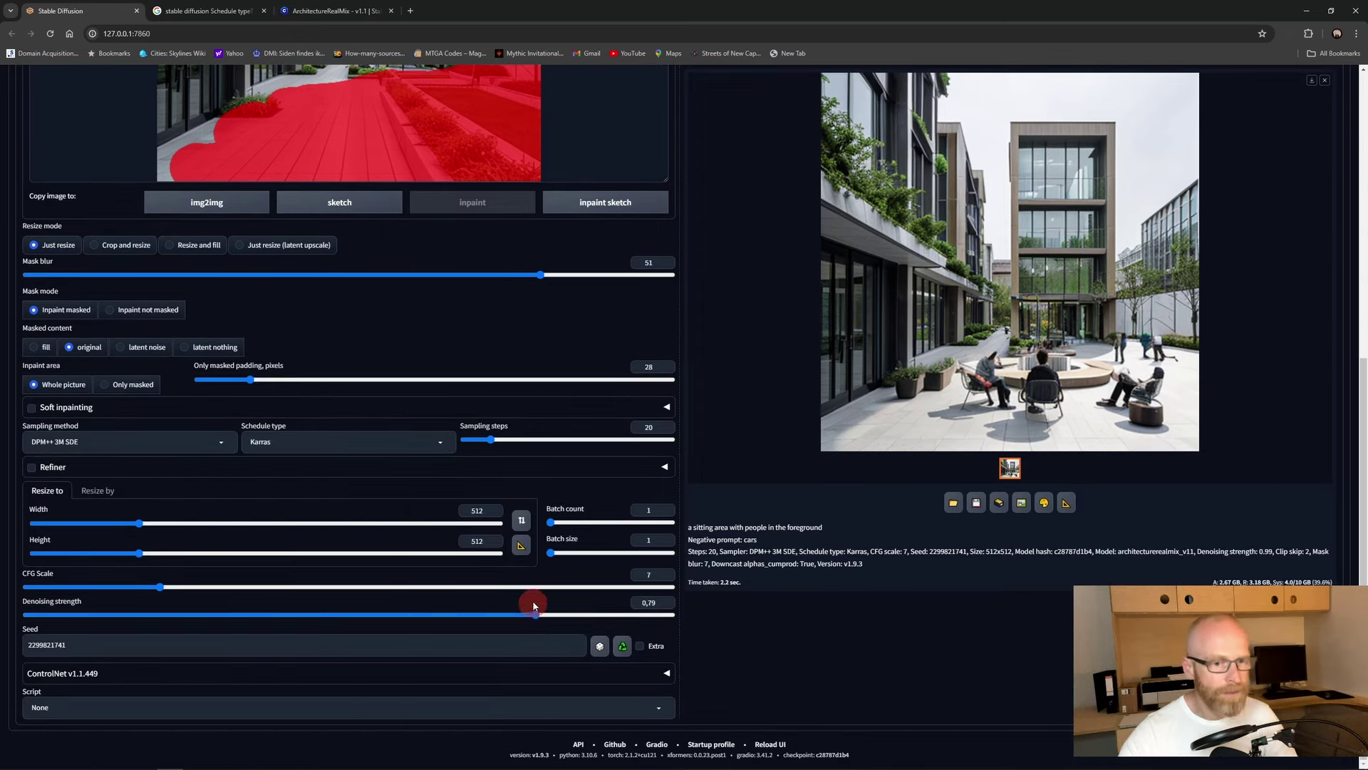
{"action": "scroll", "coordinate": [1007, 281], "scroll_direction": "up", "scroll_amount": 7}
{"action": "left_click", "coordinate": [1274, 140]}
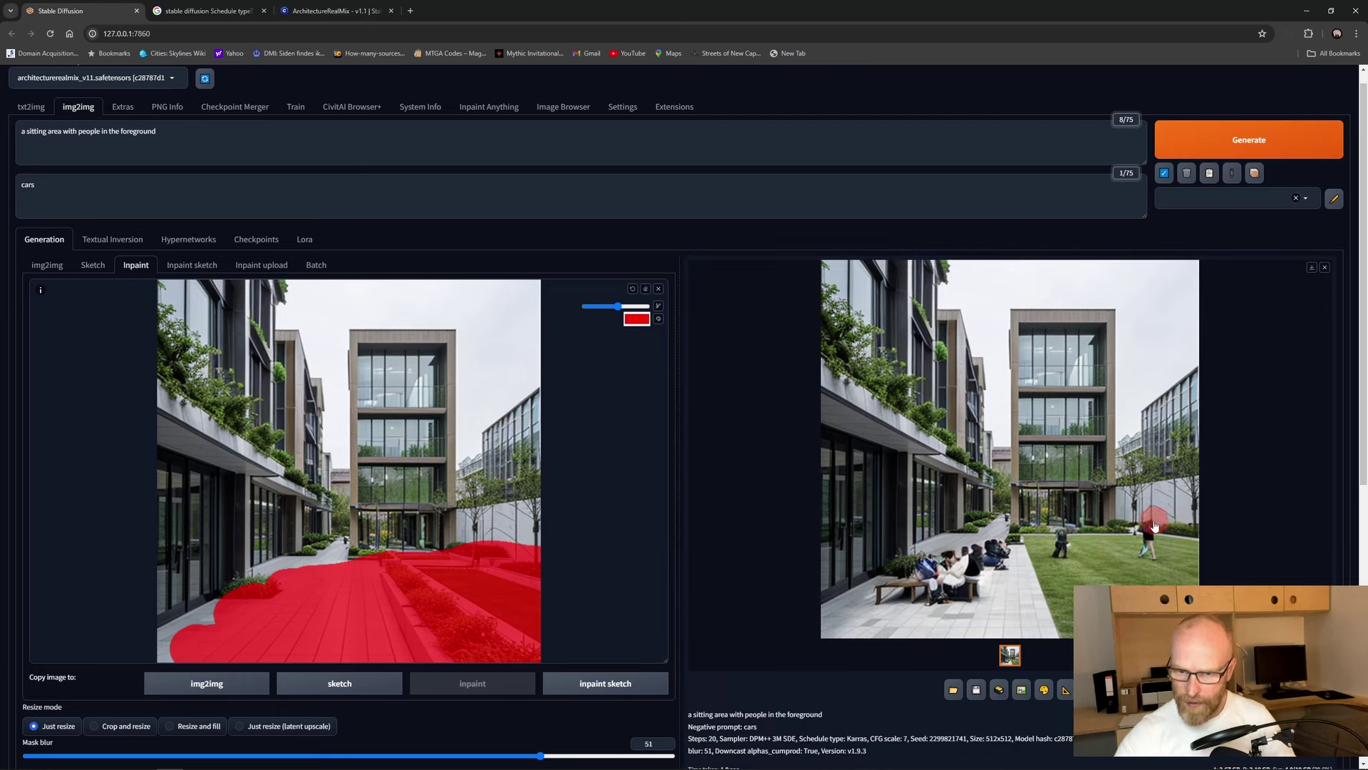
{"action": "left_click", "coordinate": [870, 611]}
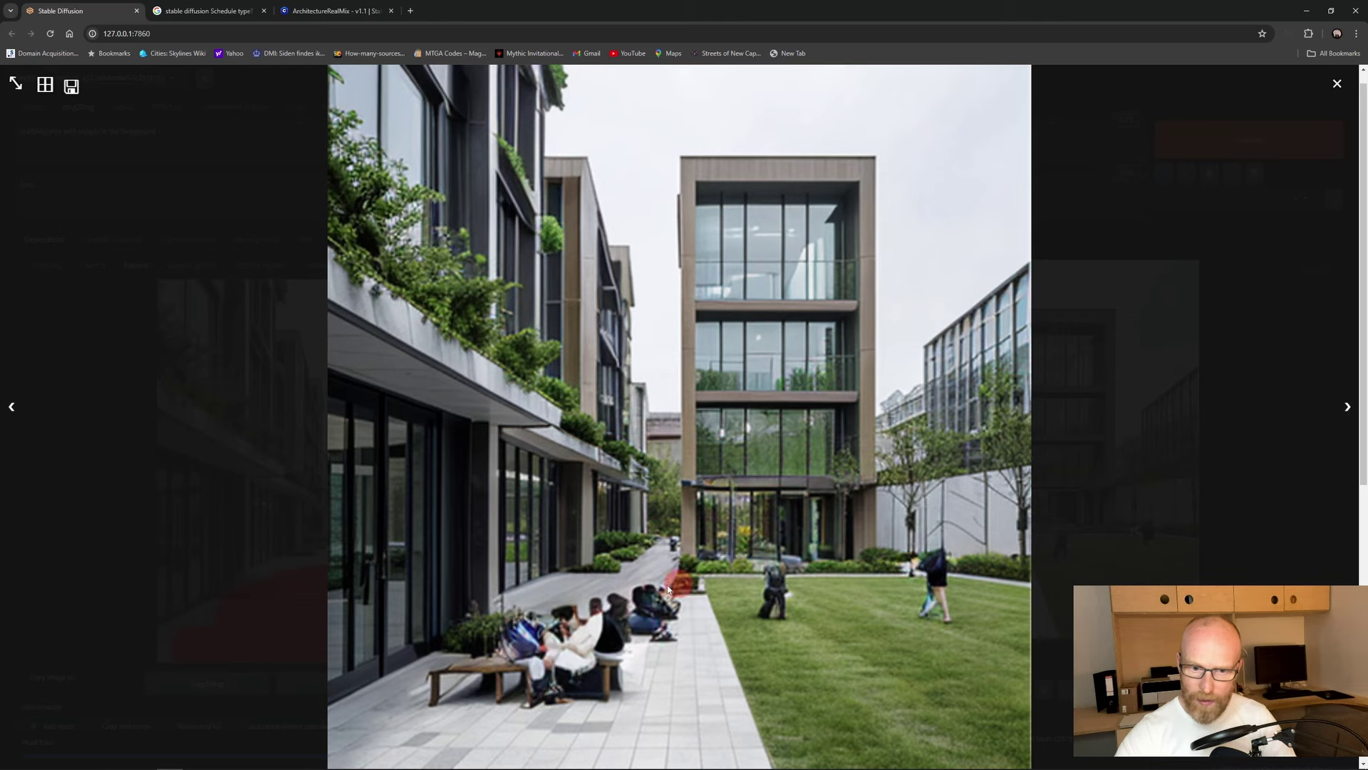
{"action": "left_click", "coordinate": [1337, 84]}
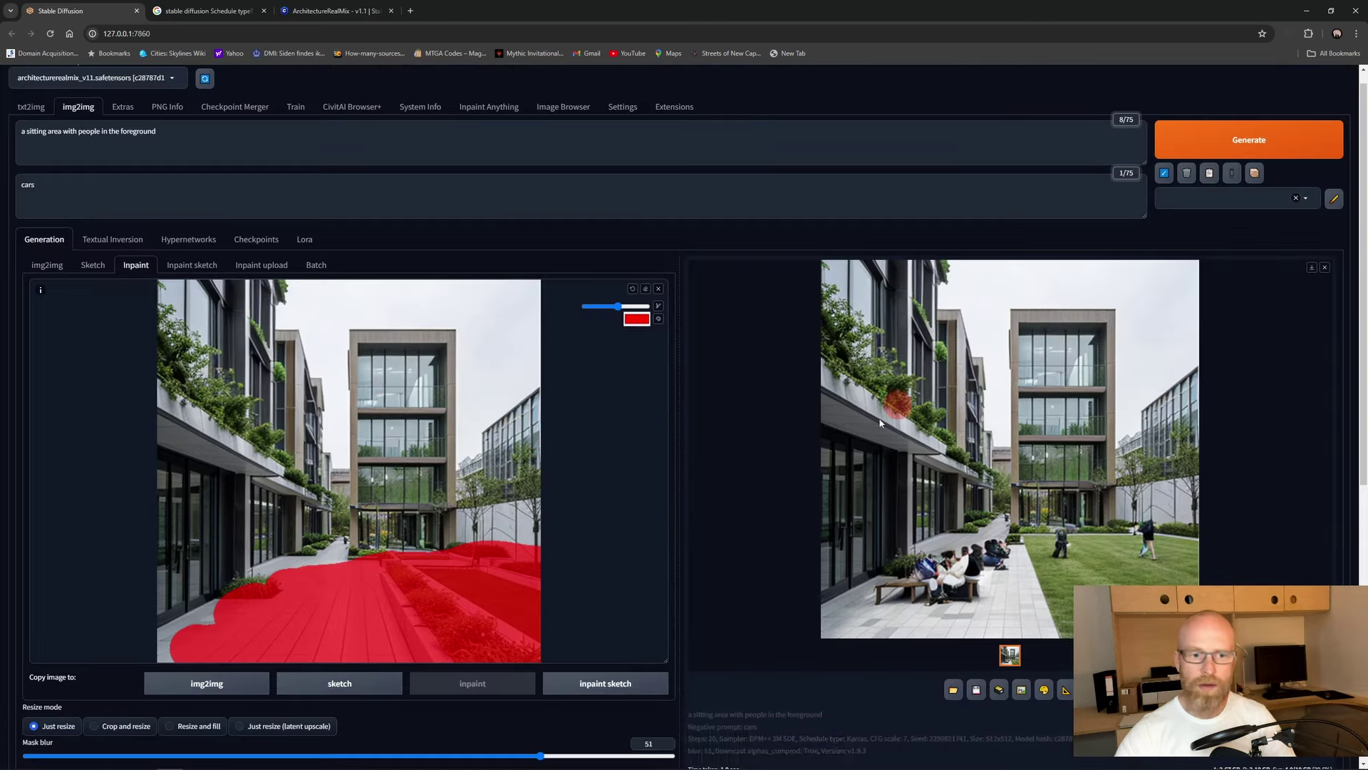
Step: Extend the inpaint mask across the full width of the image's lower part and regenerate the masked area
{"action": "scroll", "coordinate": [781, 541], "scroll_direction": "down", "scroll_amount": 2}
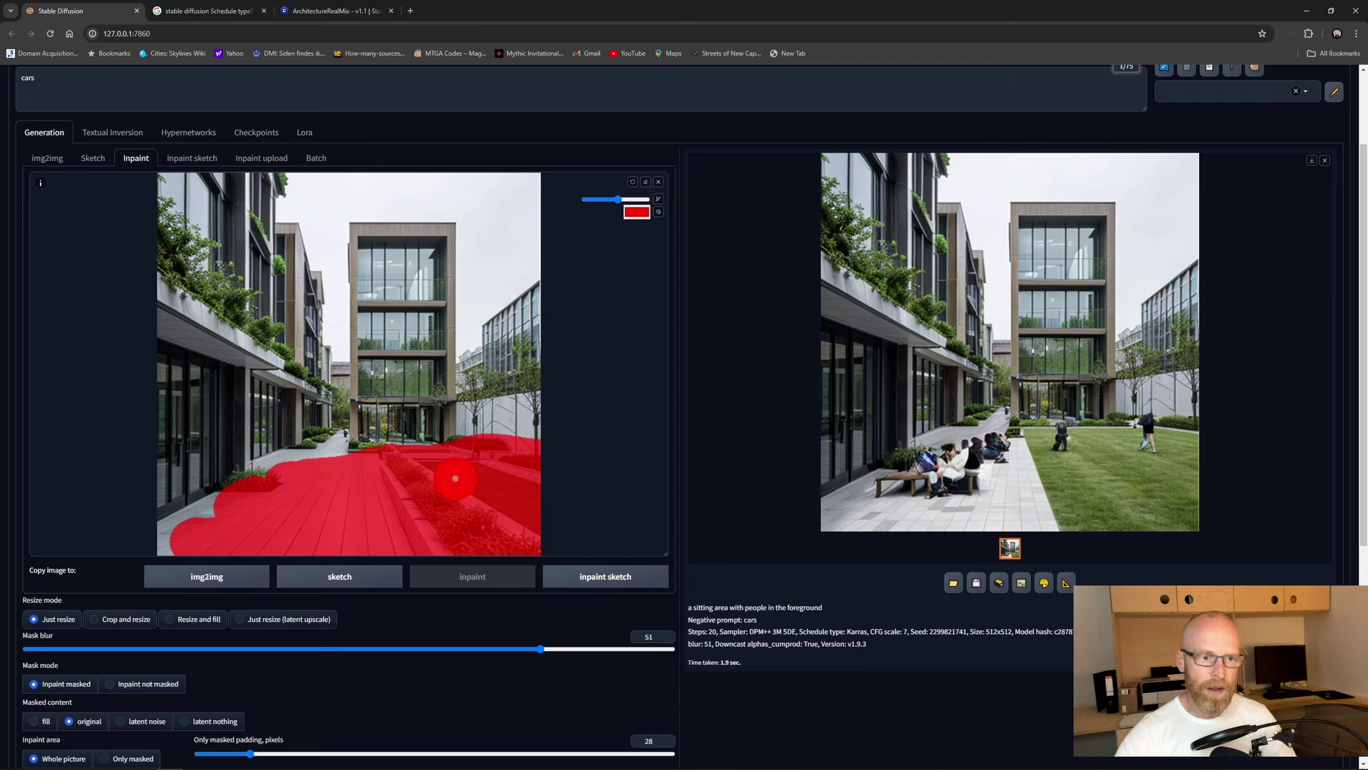
{"action": "mouse_move", "coordinate": [452, 473]}
{"action": "left_mouse_down"}
{"action": "mouse_move", "coordinate": [528, 439]}
{"action": "mouse_move", "coordinate": [504, 427]}
{"action": "mouse_move", "coordinate": [409, 438]}
{"action": "mouse_move", "coordinate": [538, 422]}
{"action": "mouse_move", "coordinate": [353, 446]}
{"action": "mouse_move", "coordinate": [455, 464]}
{"action": "mouse_move", "coordinate": [476, 431]}
{"action": "mouse_move", "coordinate": [463, 461]}
{"action": "mouse_move", "coordinate": [360, 436]}
{"action": "mouse_move", "coordinate": [397, 432]}
{"action": "mouse_move", "coordinate": [144, 432]}
{"action": "mouse_move", "coordinate": [222, 435]}
{"action": "mouse_move", "coordinate": [189, 453]}
{"action": "mouse_move", "coordinate": [324, 454]}
{"action": "mouse_move", "coordinate": [172, 463]}
{"action": "mouse_move", "coordinate": [253, 458]}
{"action": "mouse_move", "coordinate": [208, 523]}
{"action": "left_mouse_up"}
{"action": "scroll", "coordinate": [555, 504], "scroll_direction": "down", "scroll_amount": 3}
{"action": "scroll", "coordinate": [553, 520], "scroll_direction": "up", "scroll_amount": 4}
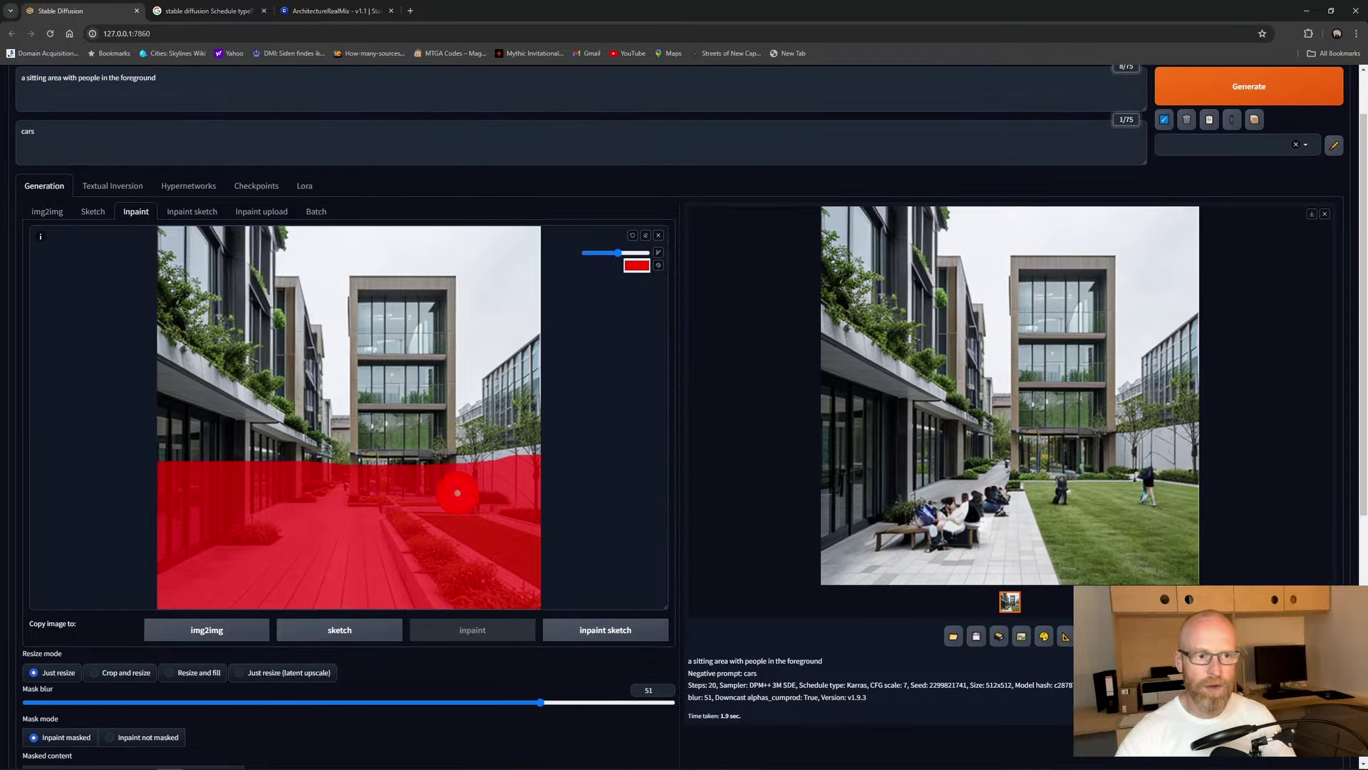
{"action": "scroll", "coordinate": [171, 277], "scroll_direction": "up", "scroll_amount": 1}
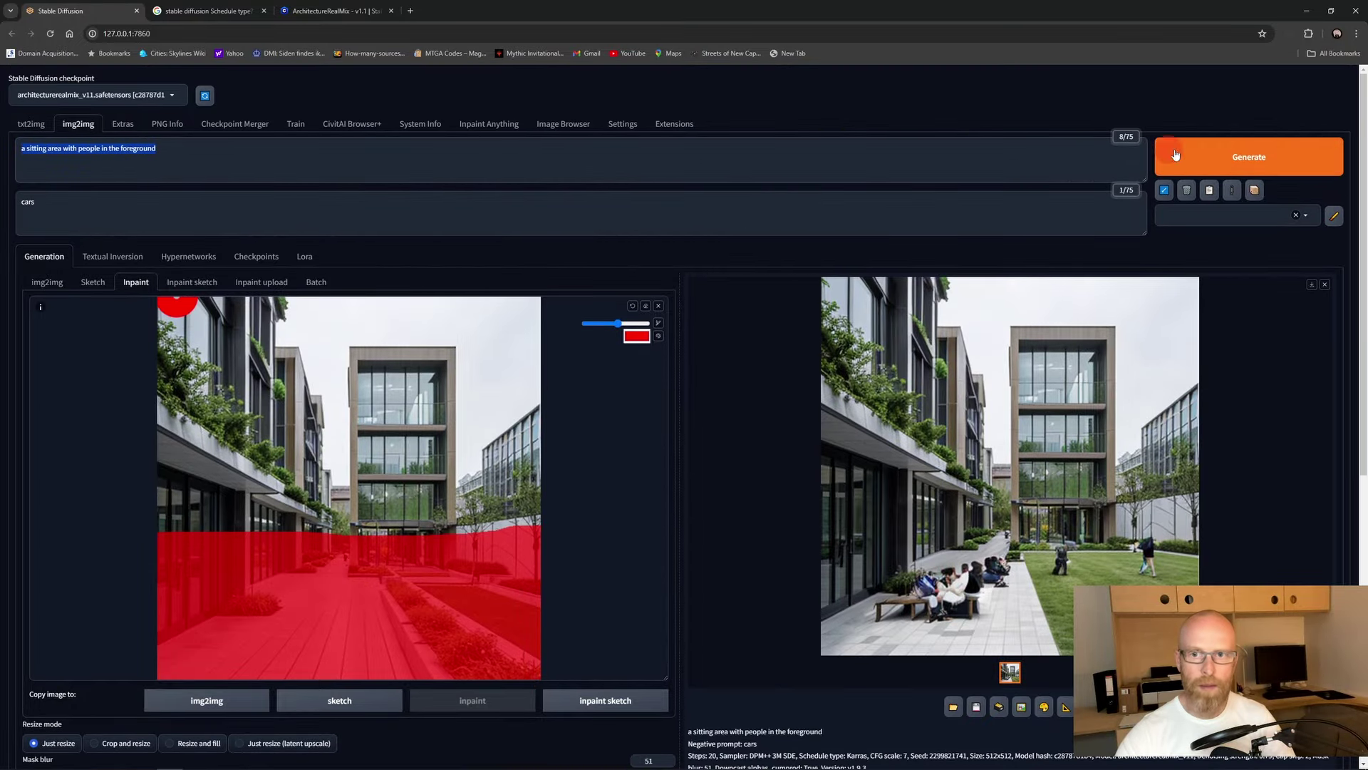
{"action": "key", "text": "ctrl+Return"}
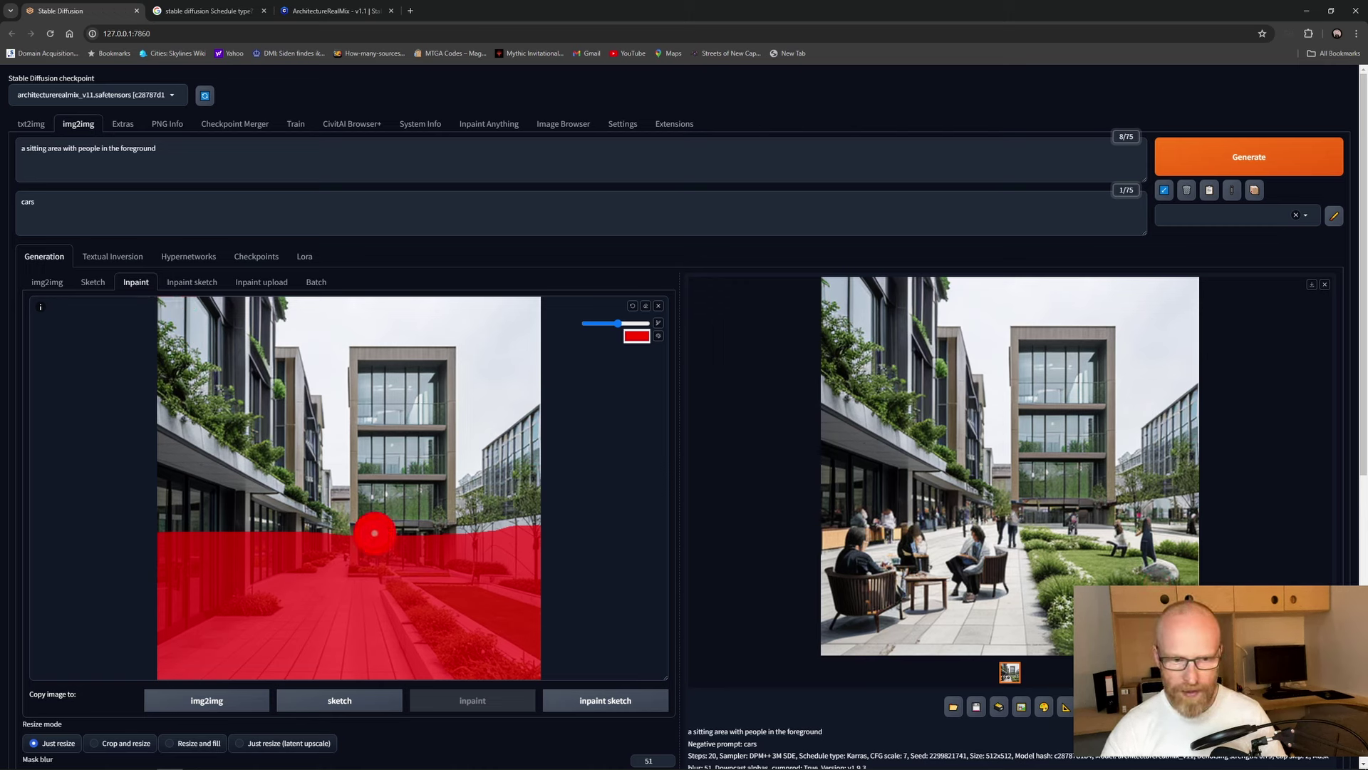
Step: Clear the mask, repaint it over the walkway, planters and the wall beside them, then generate and view the result enlarged
{"action": "left_click", "coordinate": [649, 312]}
{"action": "mouse_move", "coordinate": [332, 581]}
{"action": "left_mouse_down"}
{"action": "mouse_move", "coordinate": [253, 659]}
{"action": "mouse_move", "coordinate": [335, 574]}
{"action": "mouse_move", "coordinate": [330, 561]}
{"action": "mouse_move", "coordinate": [473, 528]}
{"action": "mouse_move", "coordinate": [338, 572]}
{"action": "mouse_move", "coordinate": [534, 633]}
{"action": "mouse_move", "coordinate": [611, 690]}
{"action": "left_mouse_up"}
{"action": "left_click", "coordinate": [1239, 158]}
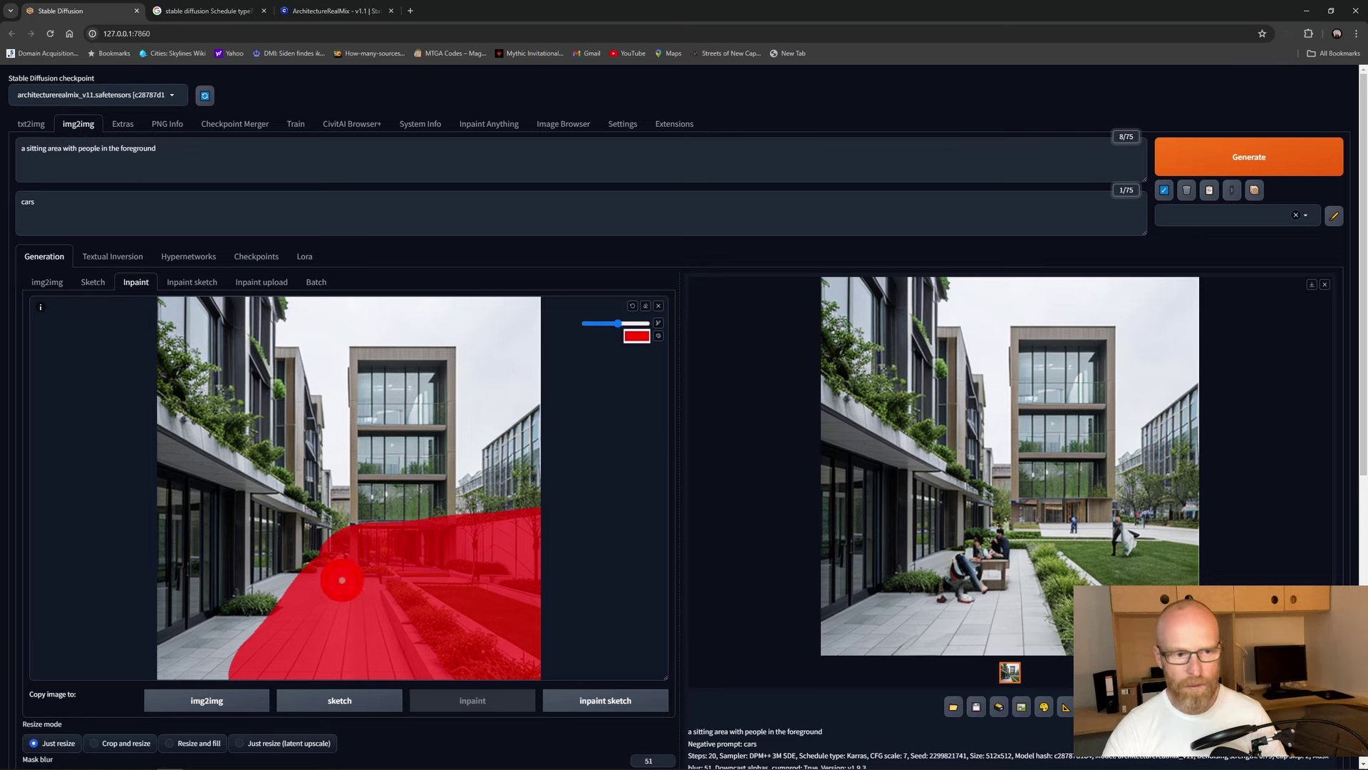
{"action": "left_click", "coordinate": [1003, 563]}
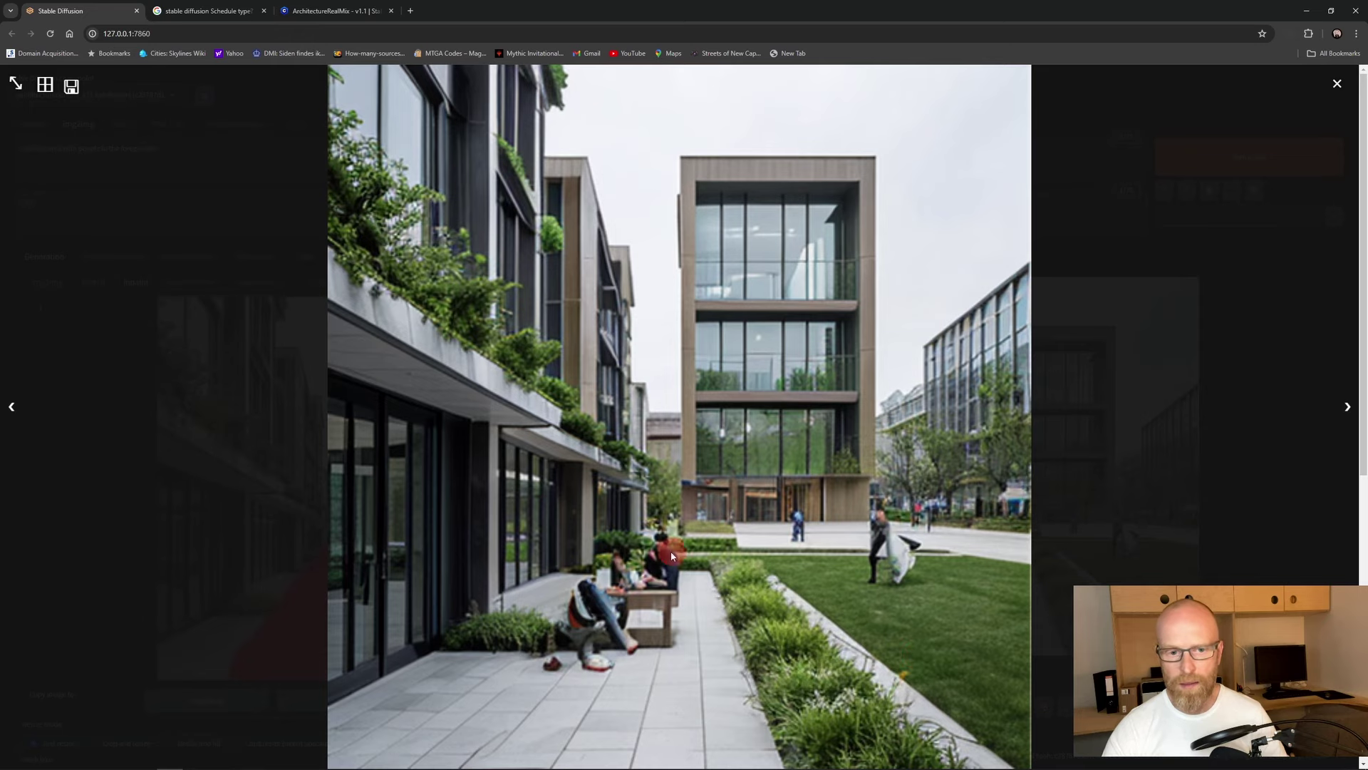
{"action": "left_click", "coordinate": [1337, 84]}
Step: Regenerate the repainted mask area with a denoising strength of 0.67 and view the result enlarged
{"action": "scroll", "coordinate": [568, 591], "scroll_direction": "down", "scroll_amount": 4}
{"action": "scroll", "coordinate": [568, 591], "scroll_direction": "down", "scroll_amount": 2}
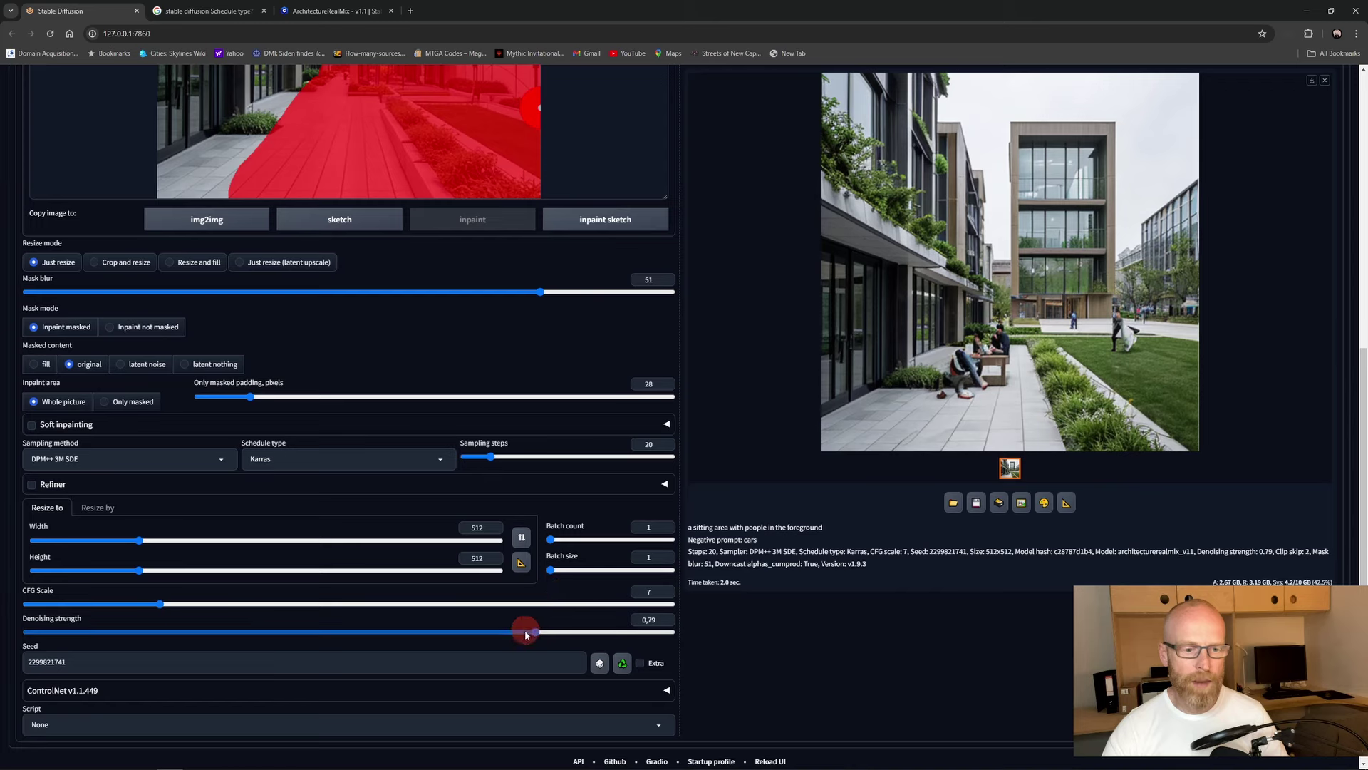
{"action": "scroll", "coordinate": [1029, 584], "scroll_direction": "up", "scroll_amount": 6}
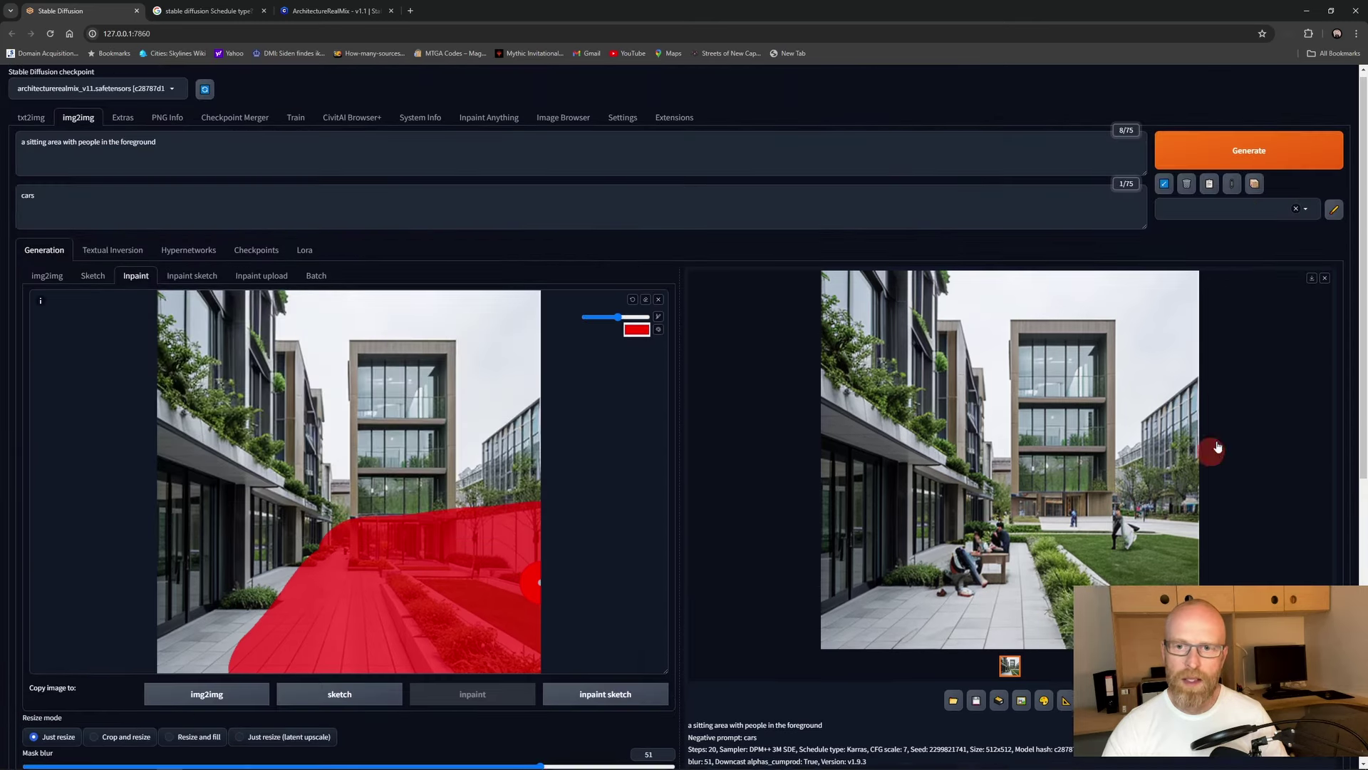
{"action": "left_click", "coordinate": [1253, 166]}
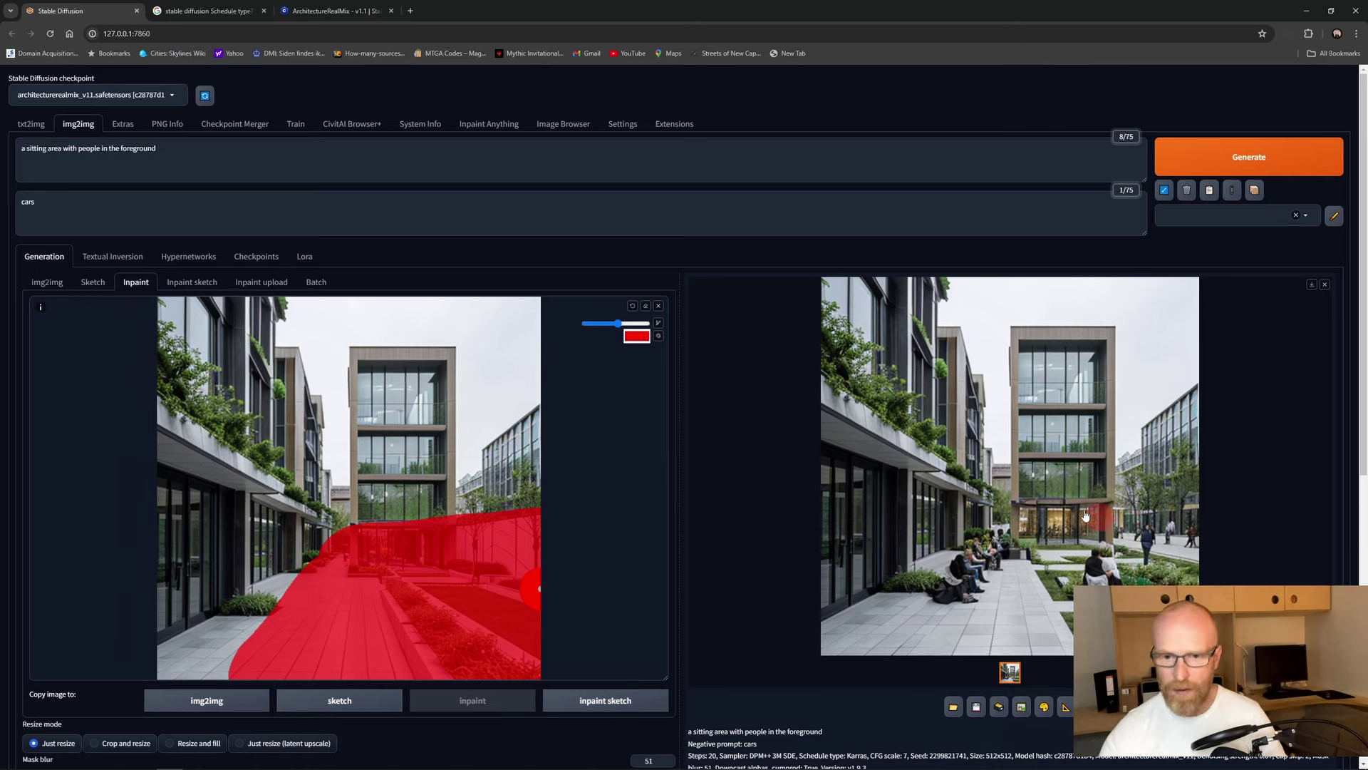
{"action": "left_click", "coordinate": [1024, 494]}
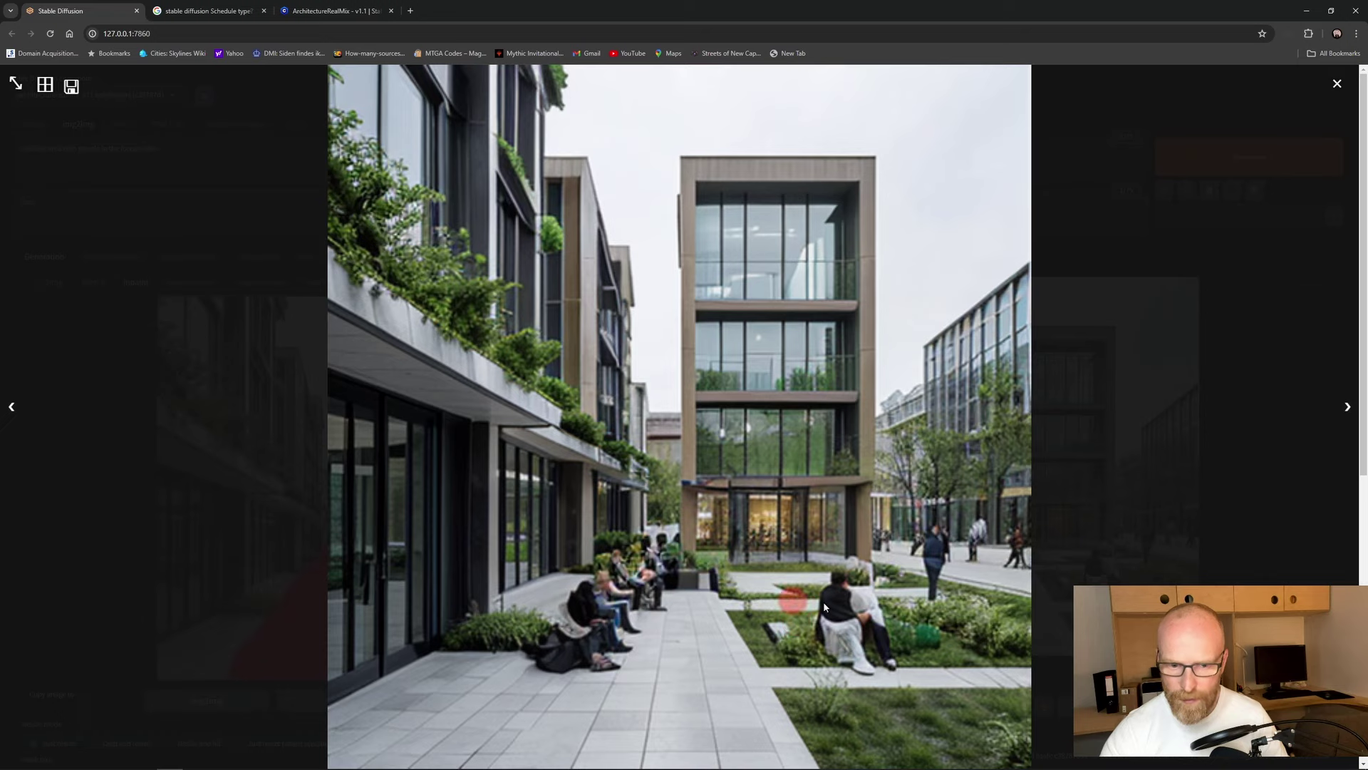
{"action": "left_click", "coordinate": [1307, 259]}
Step: Set the denoising strength to 0.77
{"action": "scroll", "coordinate": [421, 541], "scroll_direction": "up", "scroll_amount": 3}
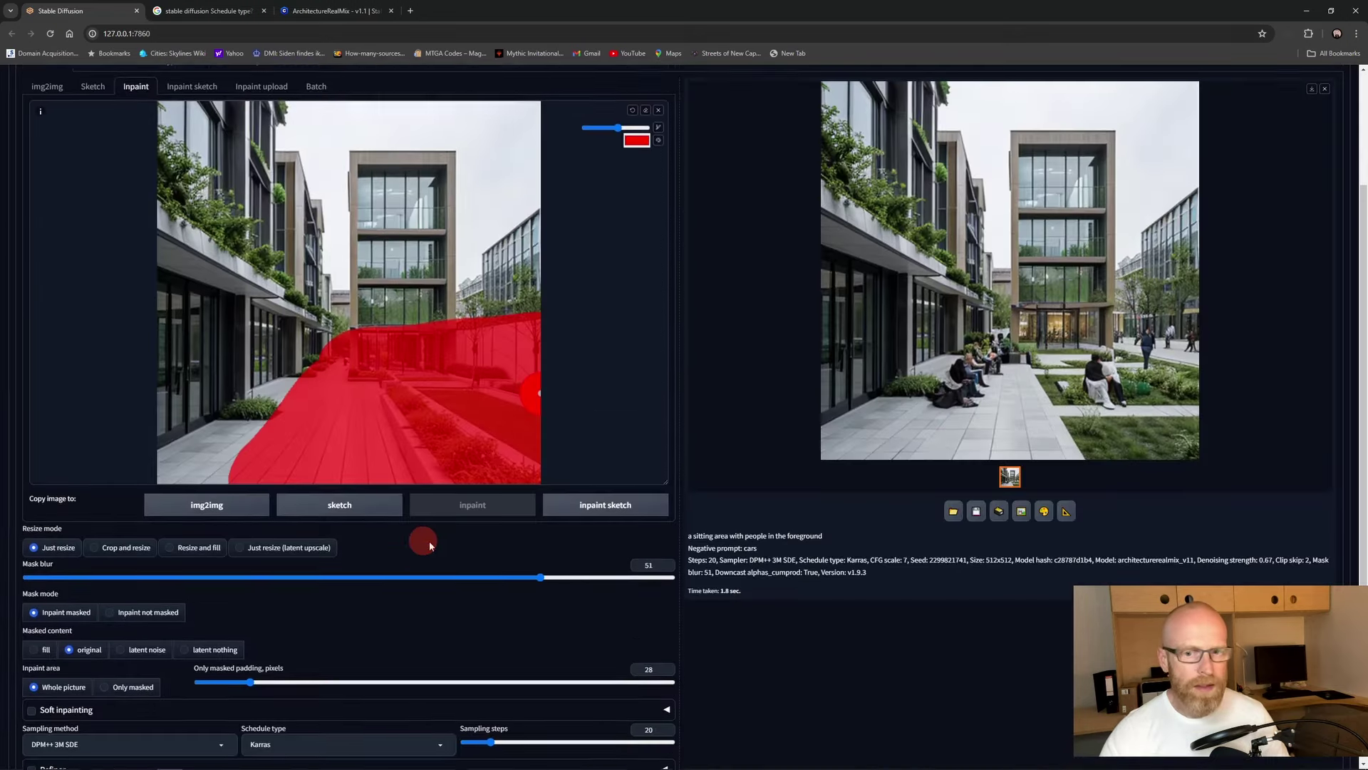
{"action": "scroll", "coordinate": [498, 604], "scroll_direction": "up", "scroll_amount": 1}
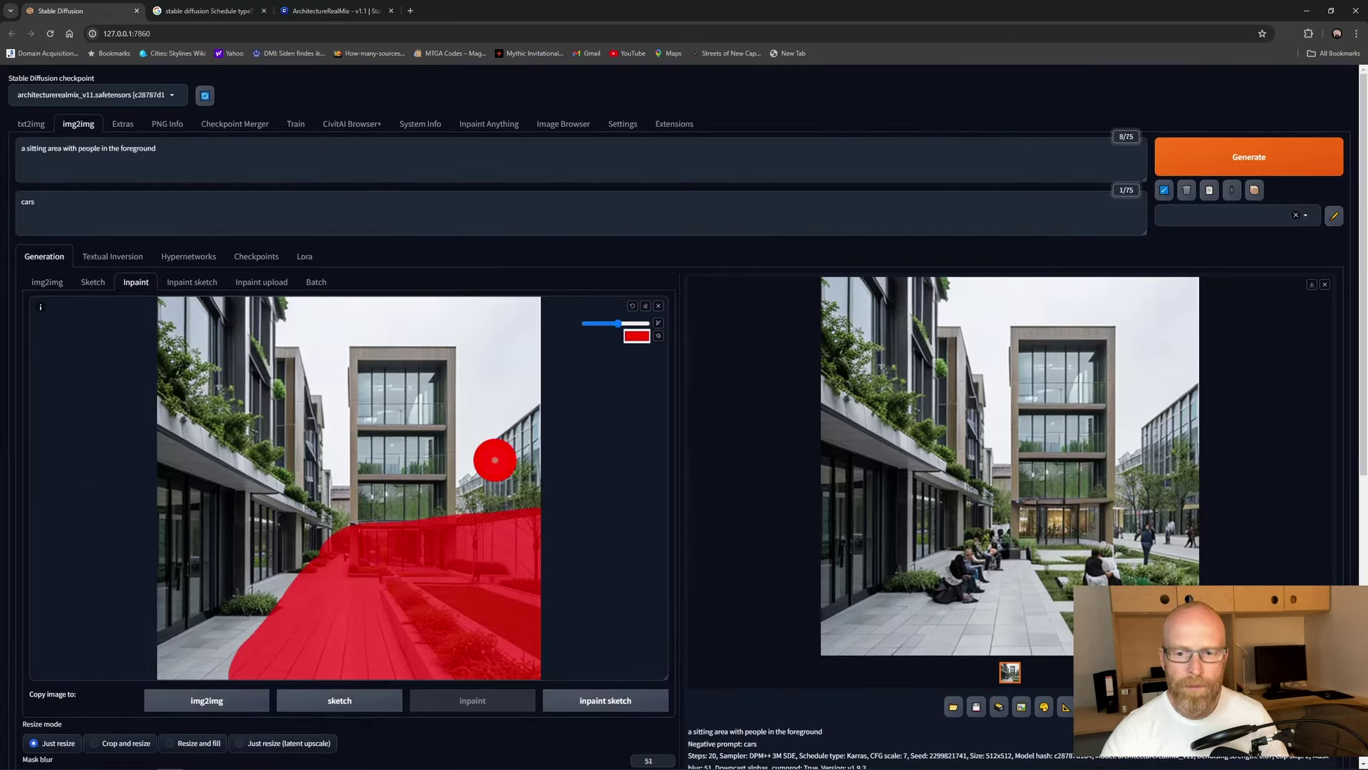
{"action": "scroll", "coordinate": [495, 459], "scroll_direction": "down", "scroll_amount": 7}
{"action": "left_click_drag", "start_coordinate": [458, 631], "coordinate": [523, 632]}
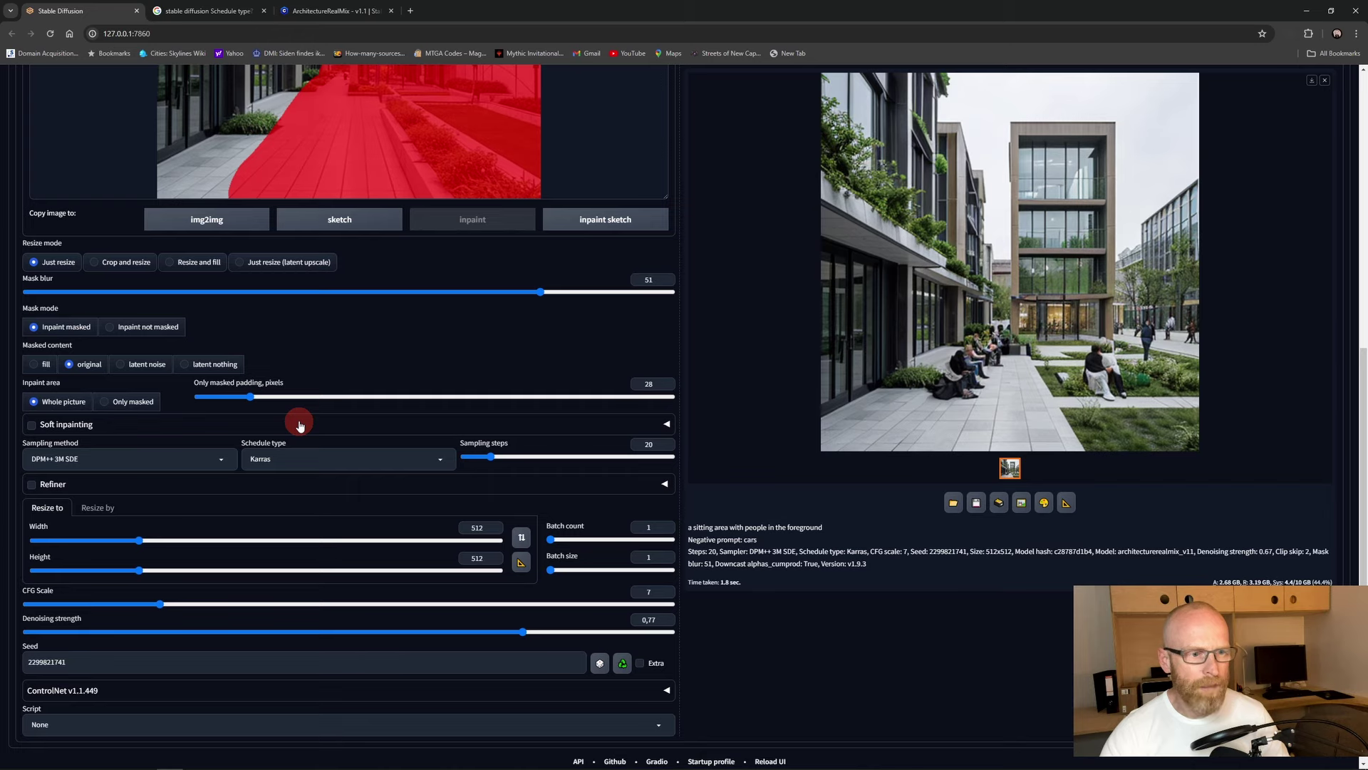
Step: Set the masked content to fill, regenerate the masked area, and view the result enlarged
{"action": "left_click", "coordinate": [35, 364]}
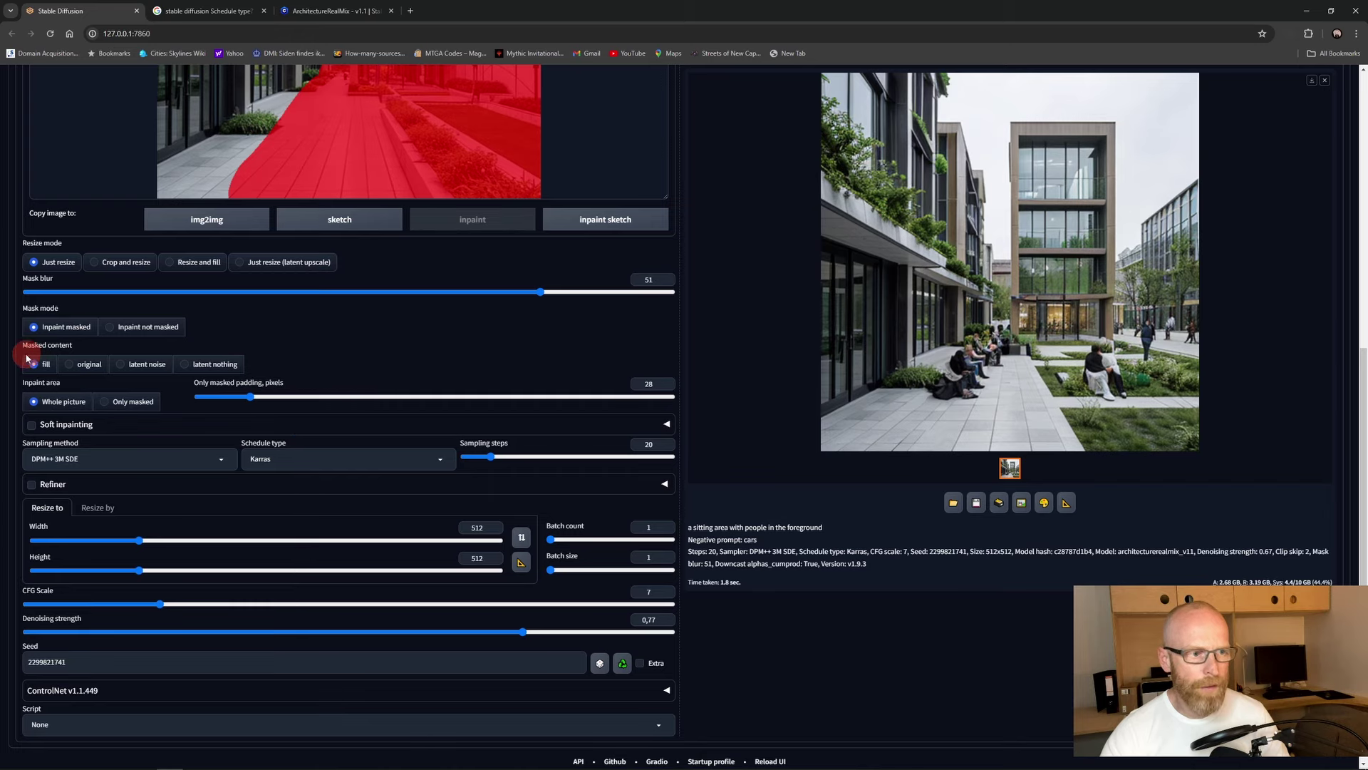
{"action": "scroll", "coordinate": [360, 418], "scroll_direction": "up", "scroll_amount": 7}
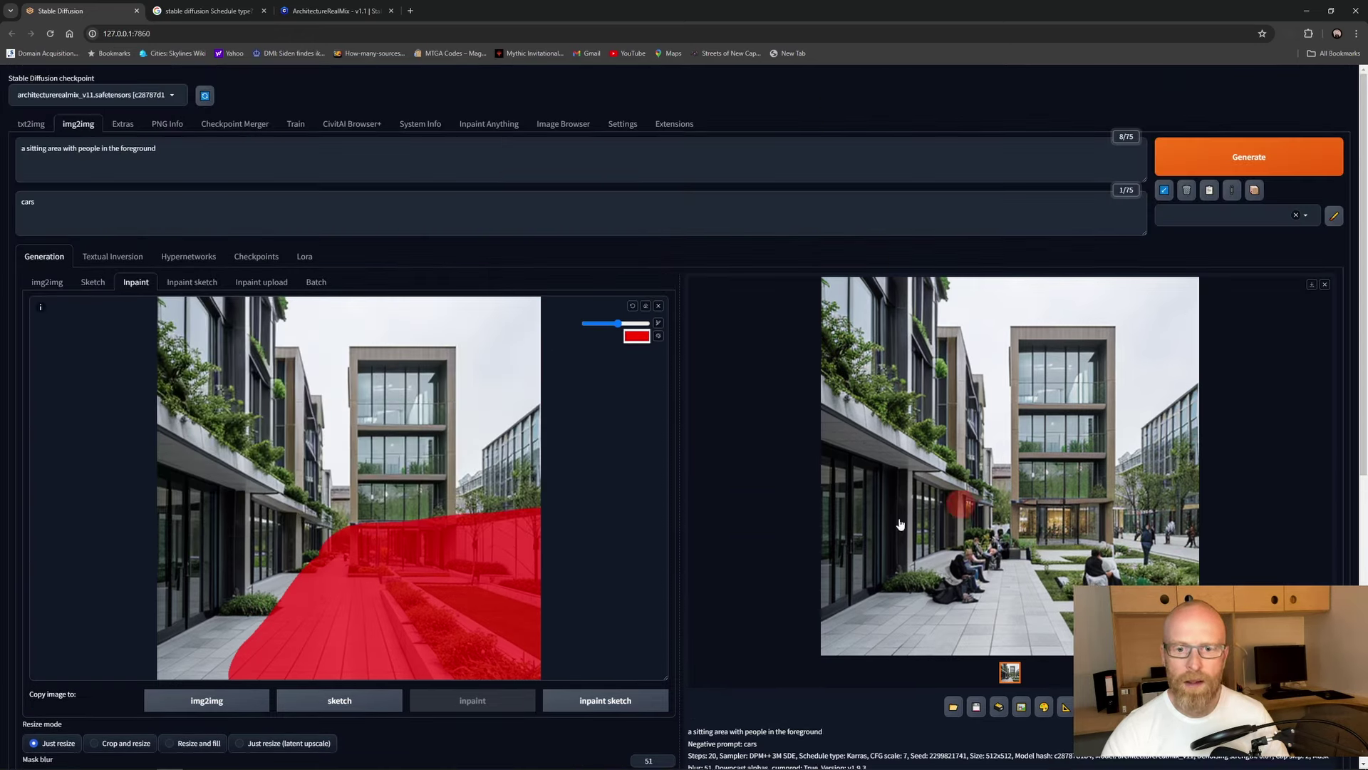
{"action": "scroll", "coordinate": [467, 550], "scroll_direction": "down", "scroll_amount": 1}
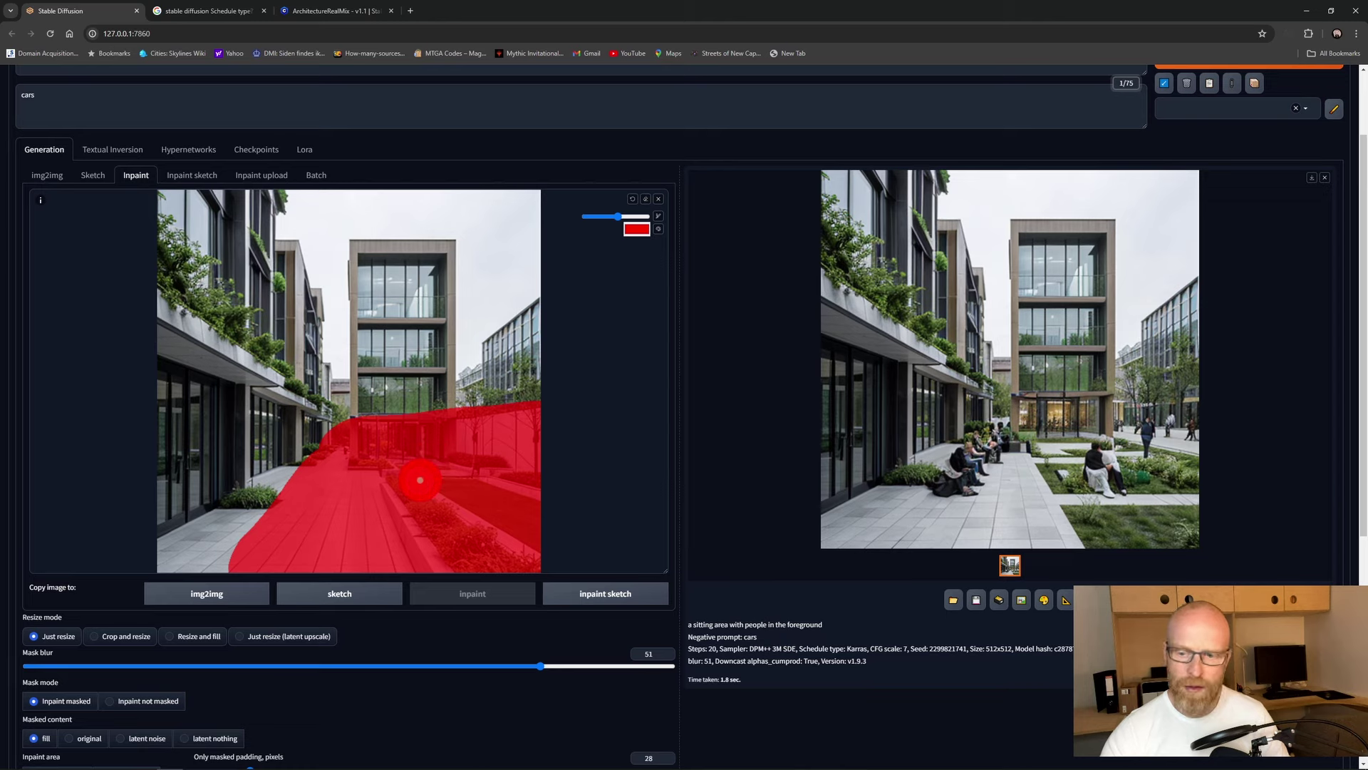
{"action": "scroll", "coordinate": [632, 437], "scroll_direction": "up", "scroll_amount": 2}
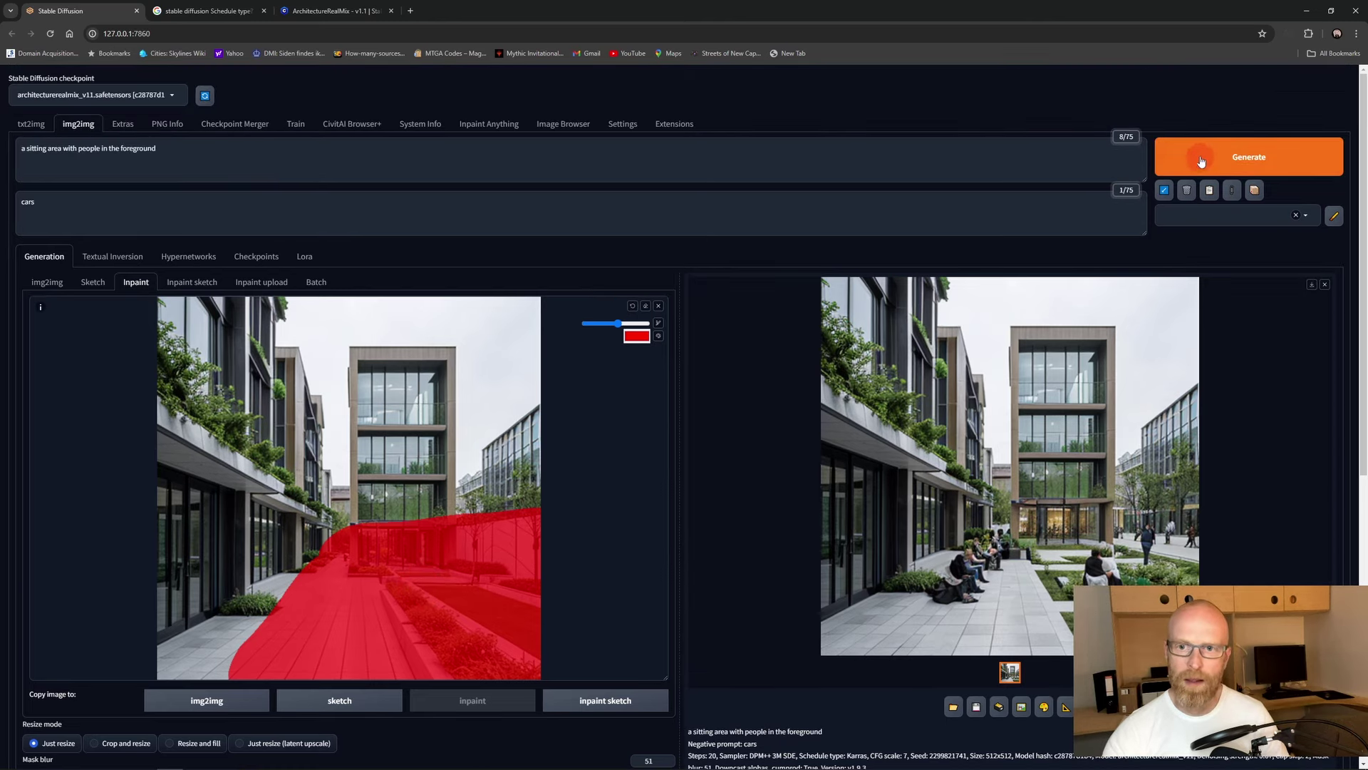
{"action": "key", "text": "ctrl+Return"}
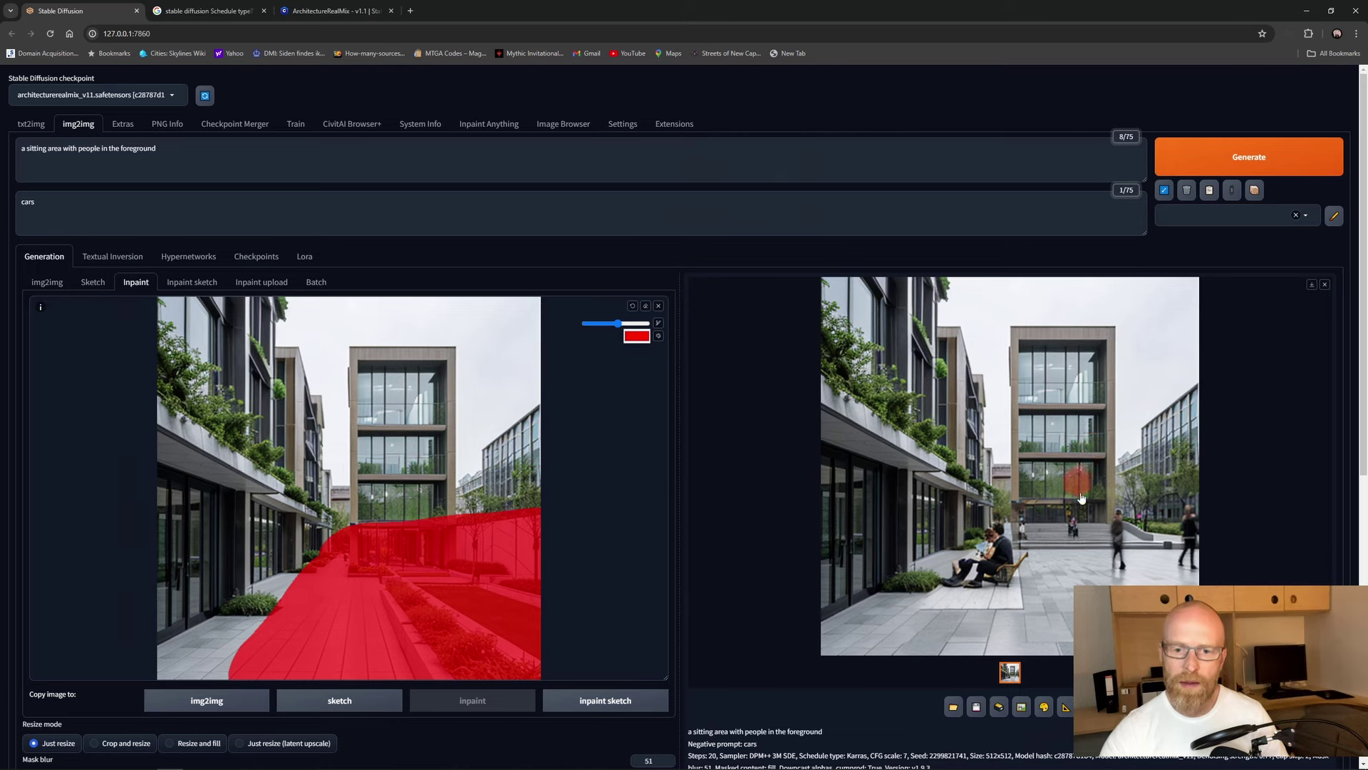
{"action": "left_click", "coordinate": [1081, 499]}
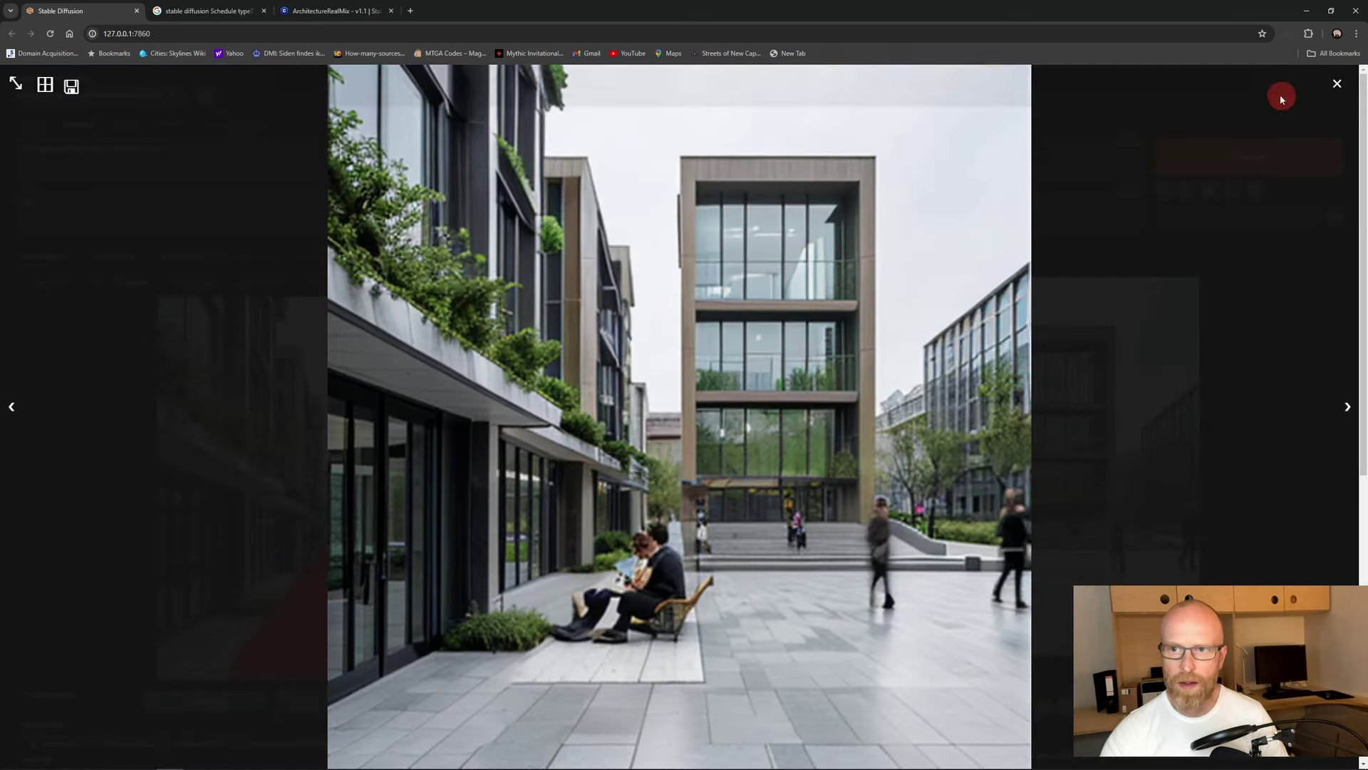
{"action": "left_click", "coordinate": [1335, 86]}
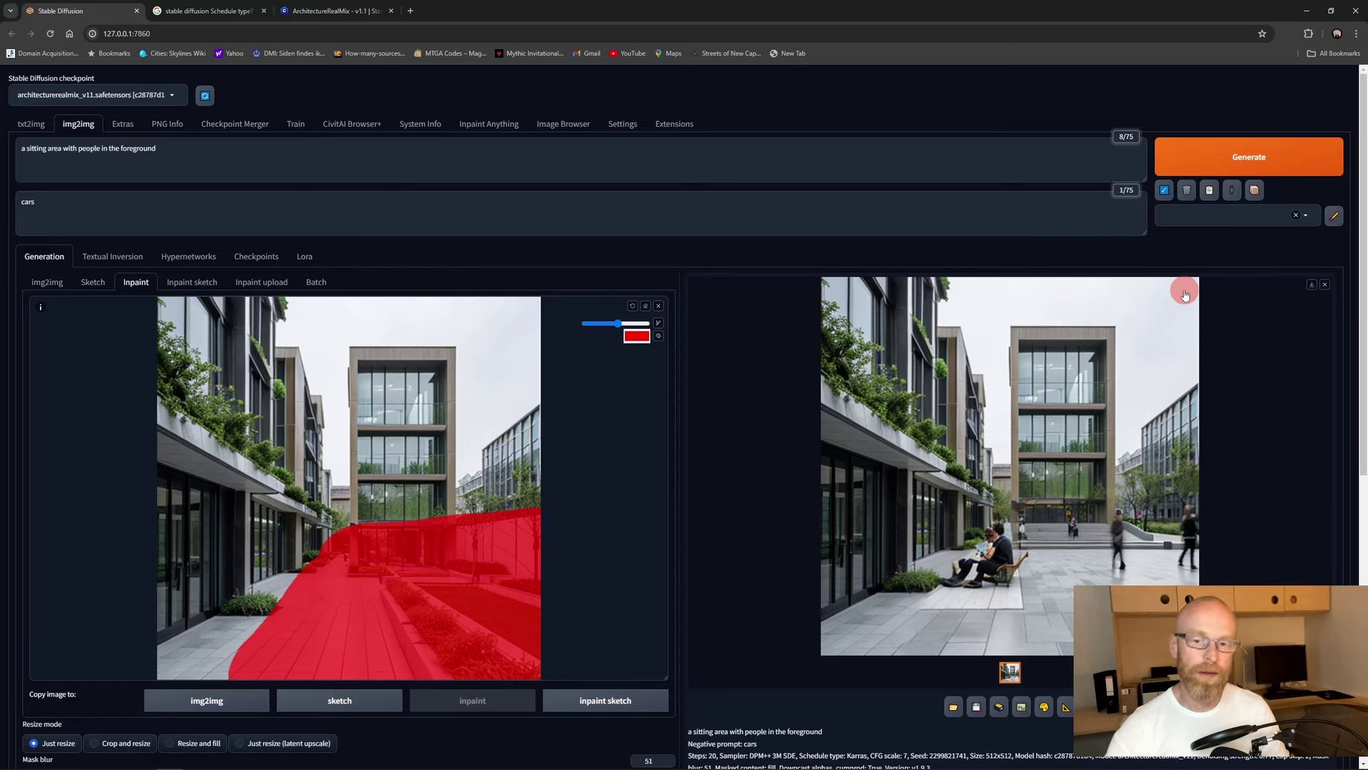
Step: Regenerate the masked area with a denoising strength of 0.86 and view the result enlarged
{"action": "scroll", "coordinate": [588, 529], "scroll_direction": "down", "scroll_amount": 3}
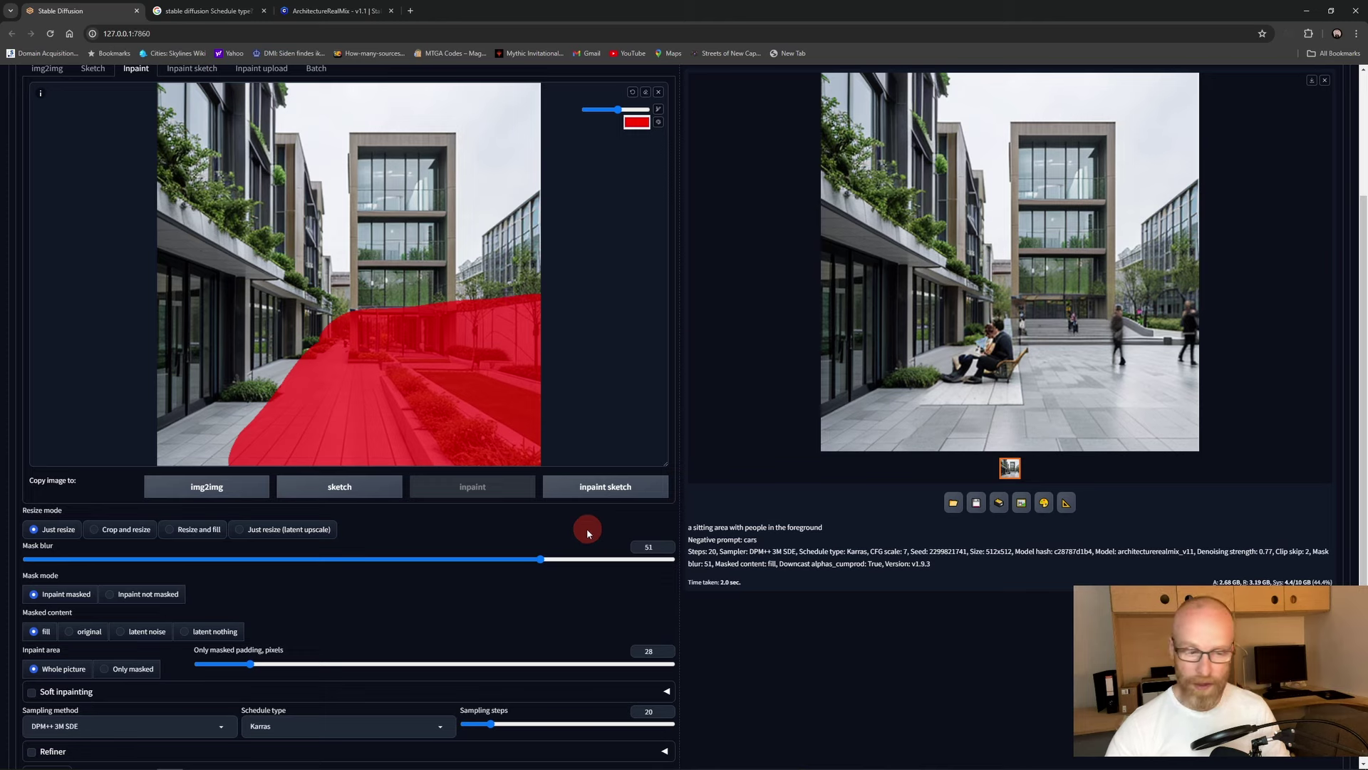
{"action": "scroll", "coordinate": [589, 533], "scroll_direction": "down", "scroll_amount": 2}
{"action": "scroll", "coordinate": [588, 536], "scroll_direction": "up", "scroll_amount": 5}
{"action": "key", "text": "ctrl+Return"}
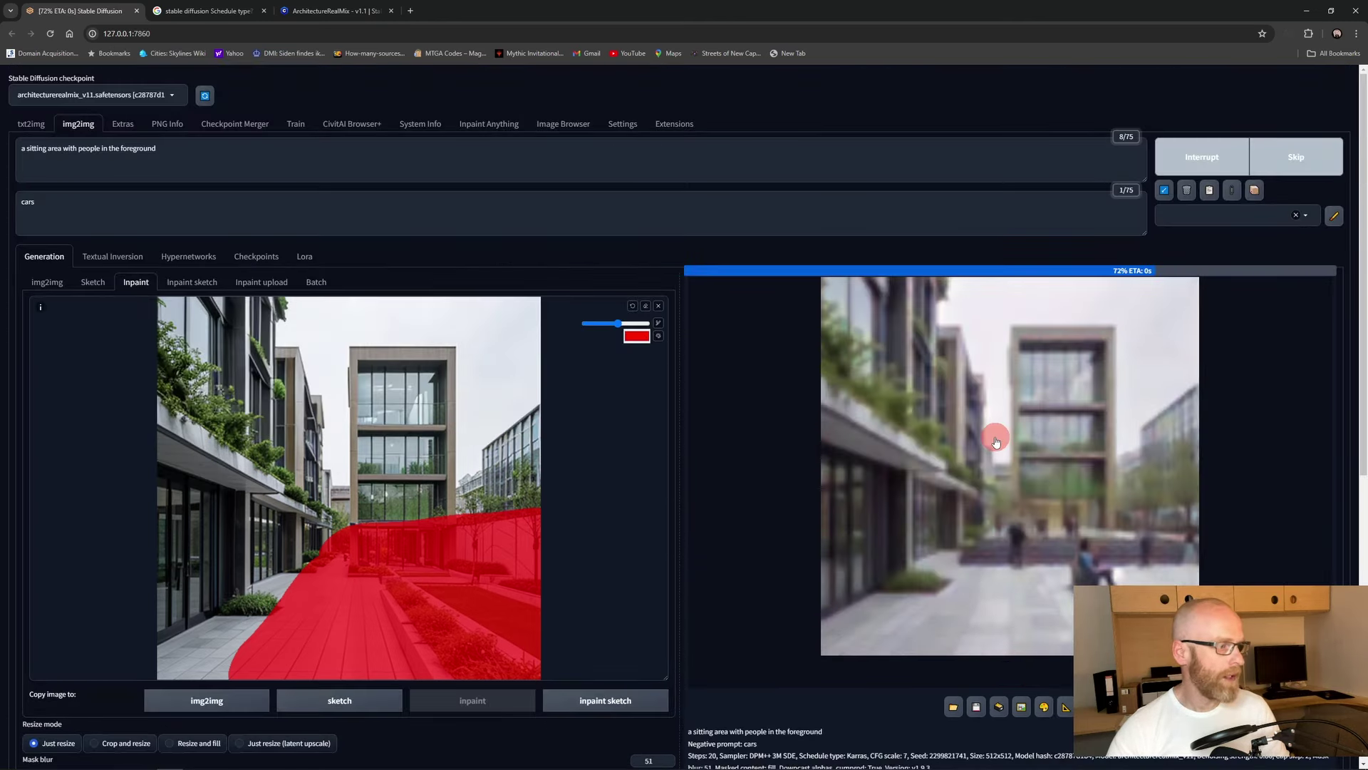
{"action": "left_click", "coordinate": [1093, 509]}
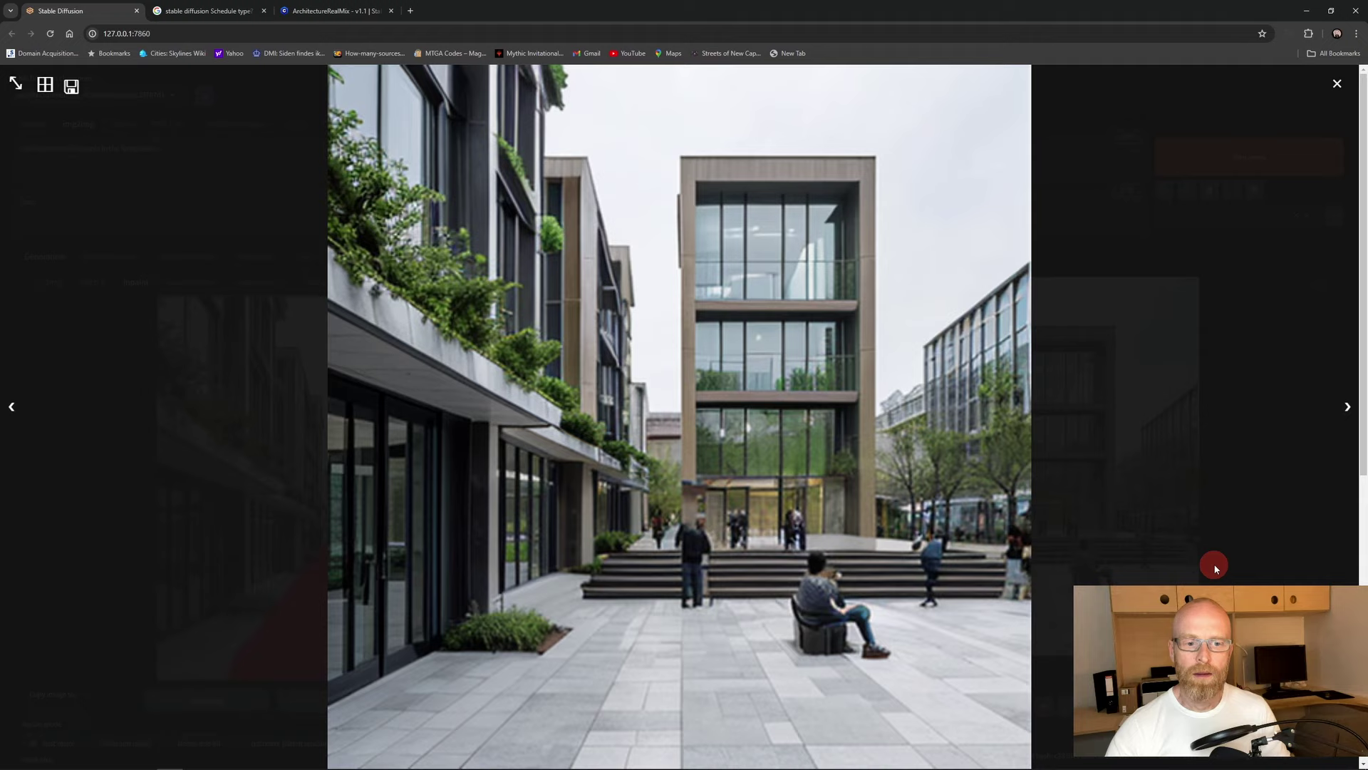
{"action": "left_click", "coordinate": [968, 245]}
Step: Replace the prompt with "a lush green park in the forground", generate, and view the result enlarged
{"action": "scroll", "coordinate": [1040, 464], "scroll_direction": "down", "scroll_amount": 1}
{"action": "scroll", "coordinate": [1040, 464], "scroll_direction": "down", "scroll_amount": 6}
{"action": "scroll", "coordinate": [258, 193], "scroll_direction": "up", "scroll_amount": 7}
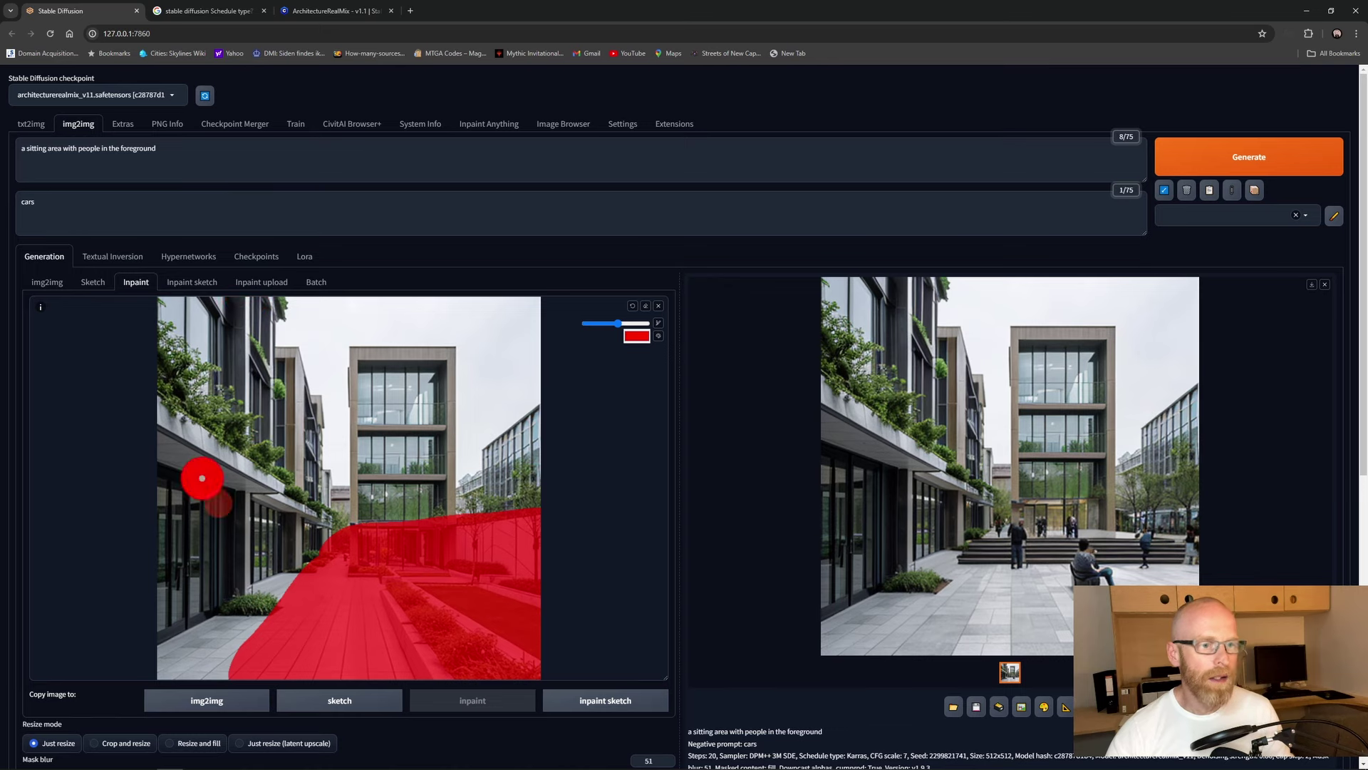
{"action": "triple_click", "coordinate": [158, 149]}
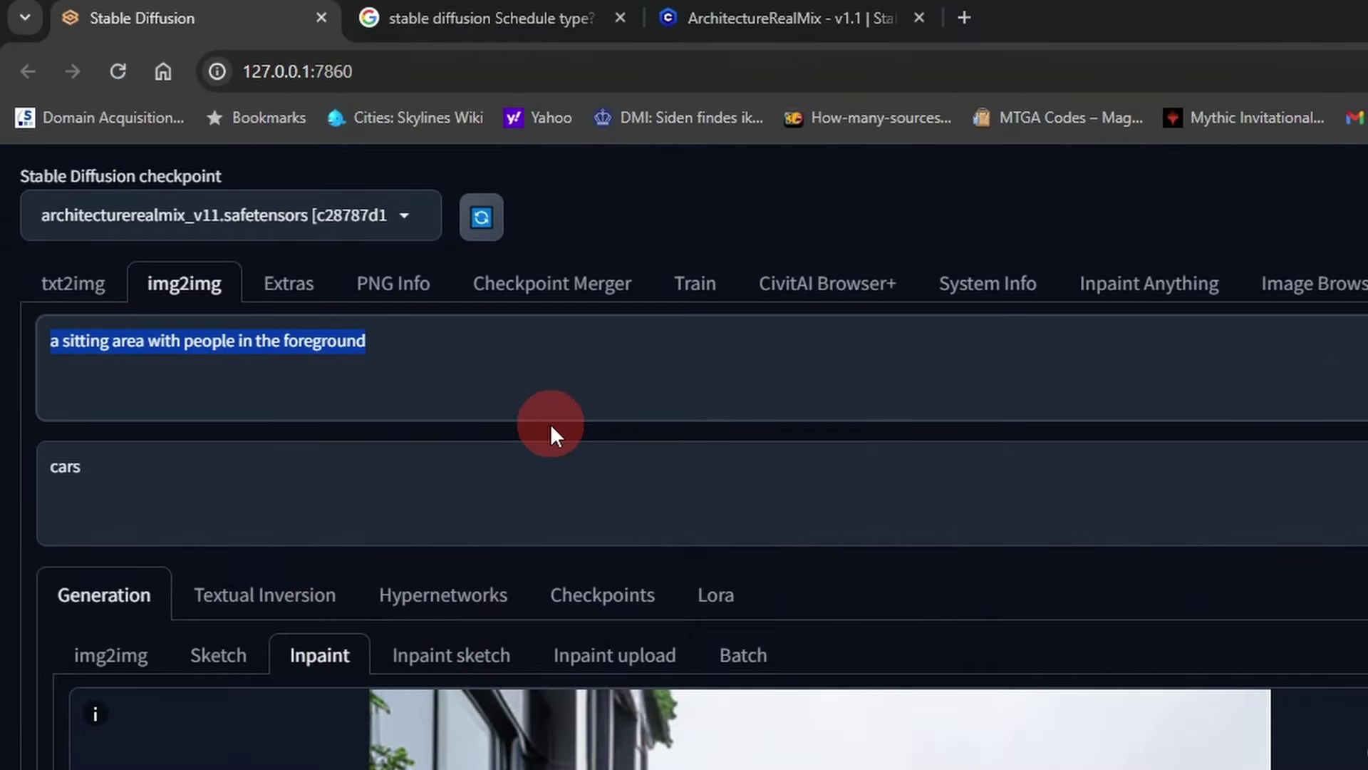
{"action": "type", "text": "a lush green park in"}
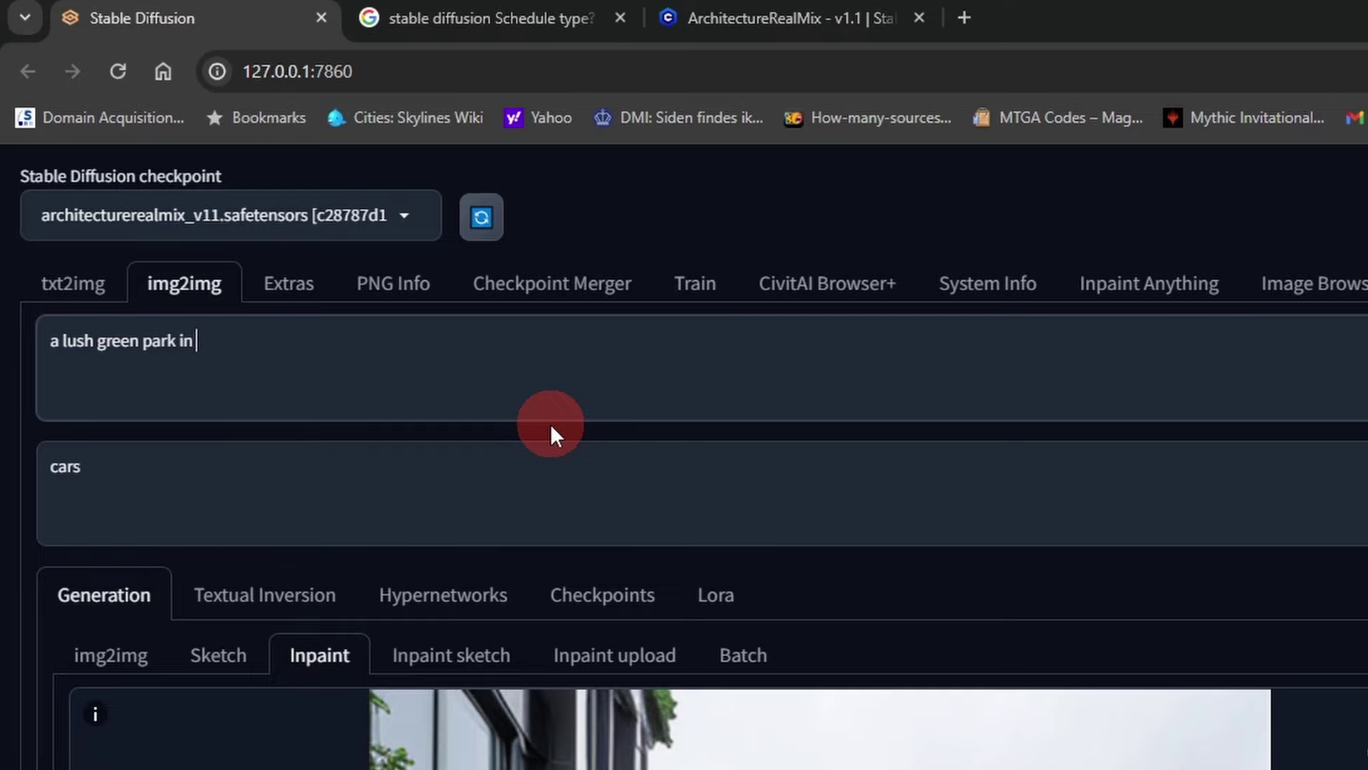
{"action": "type", "text": " the forground"}
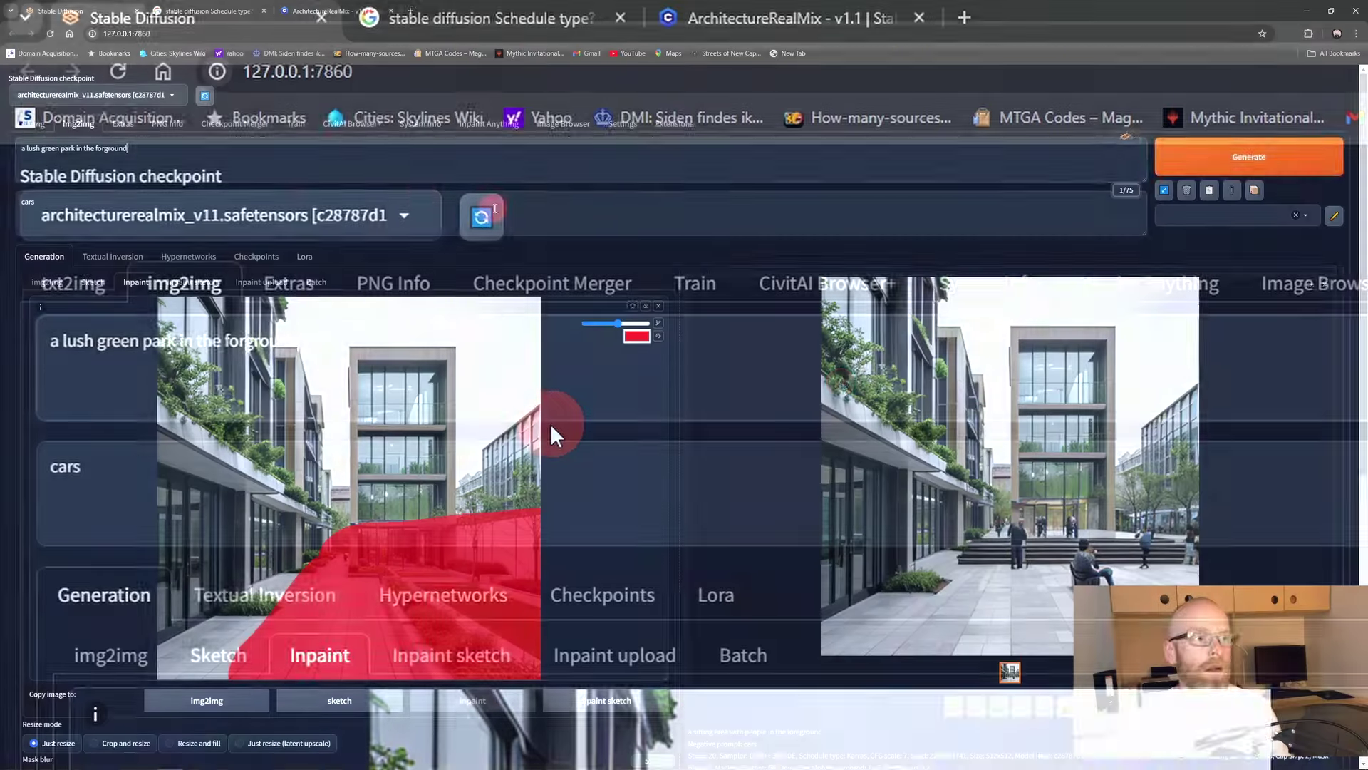
{"action": "key", "text": "ctrl+Return"}
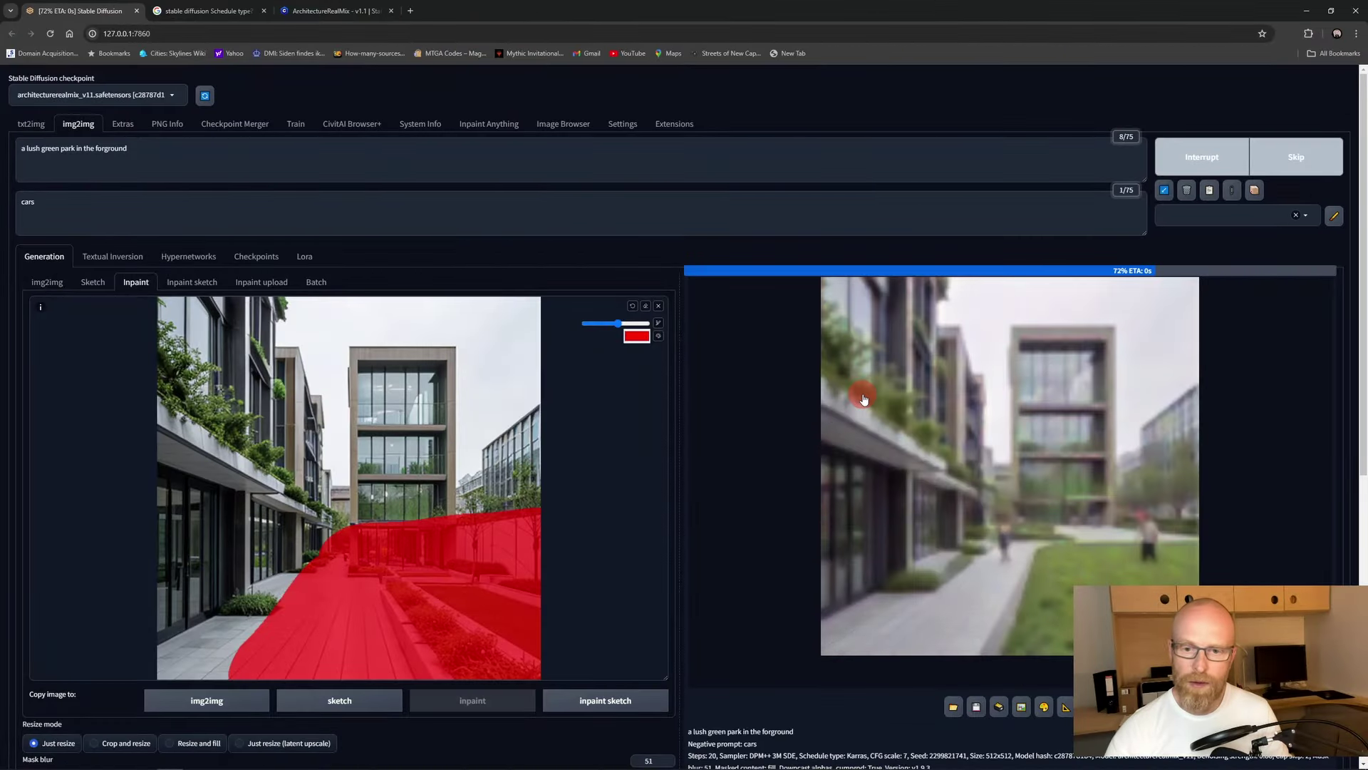
{"action": "left_click", "coordinate": [1068, 506]}
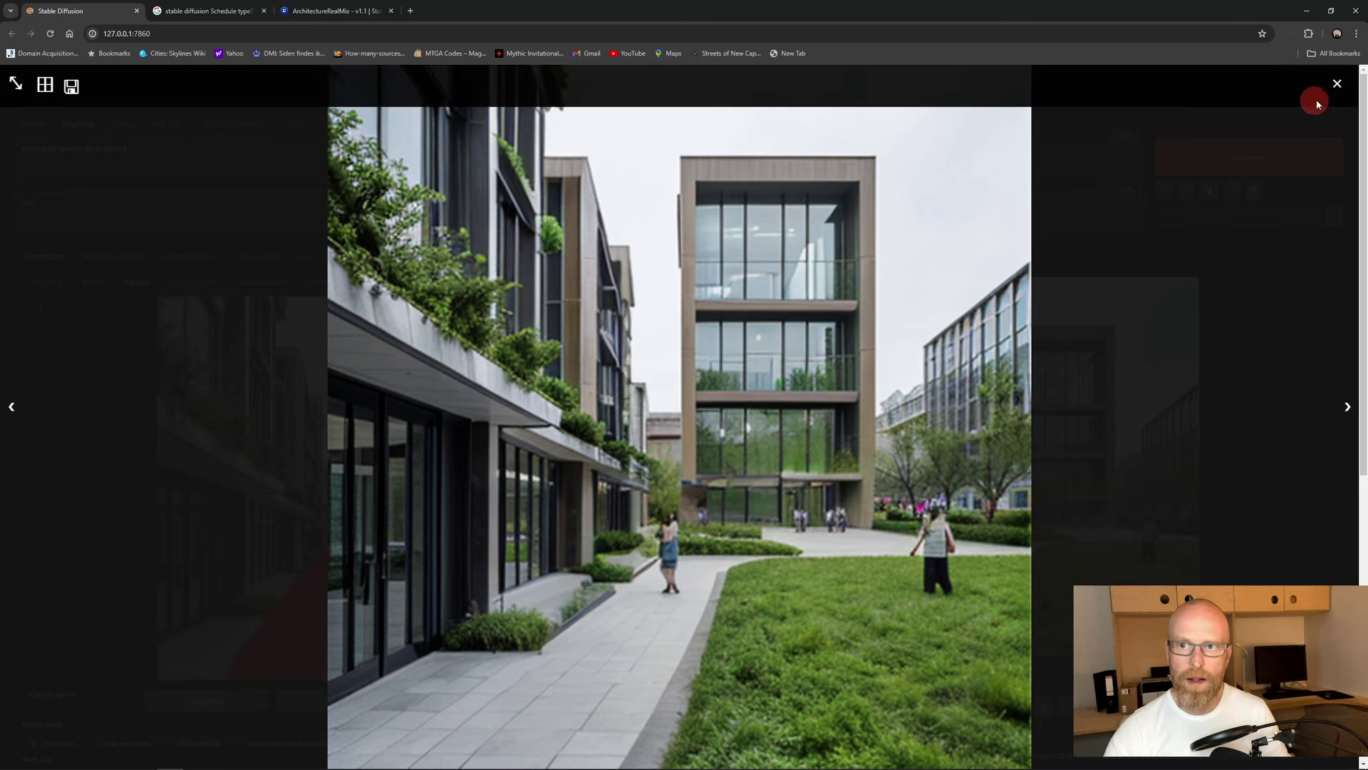
{"action": "left_click", "coordinate": [1337, 83]}
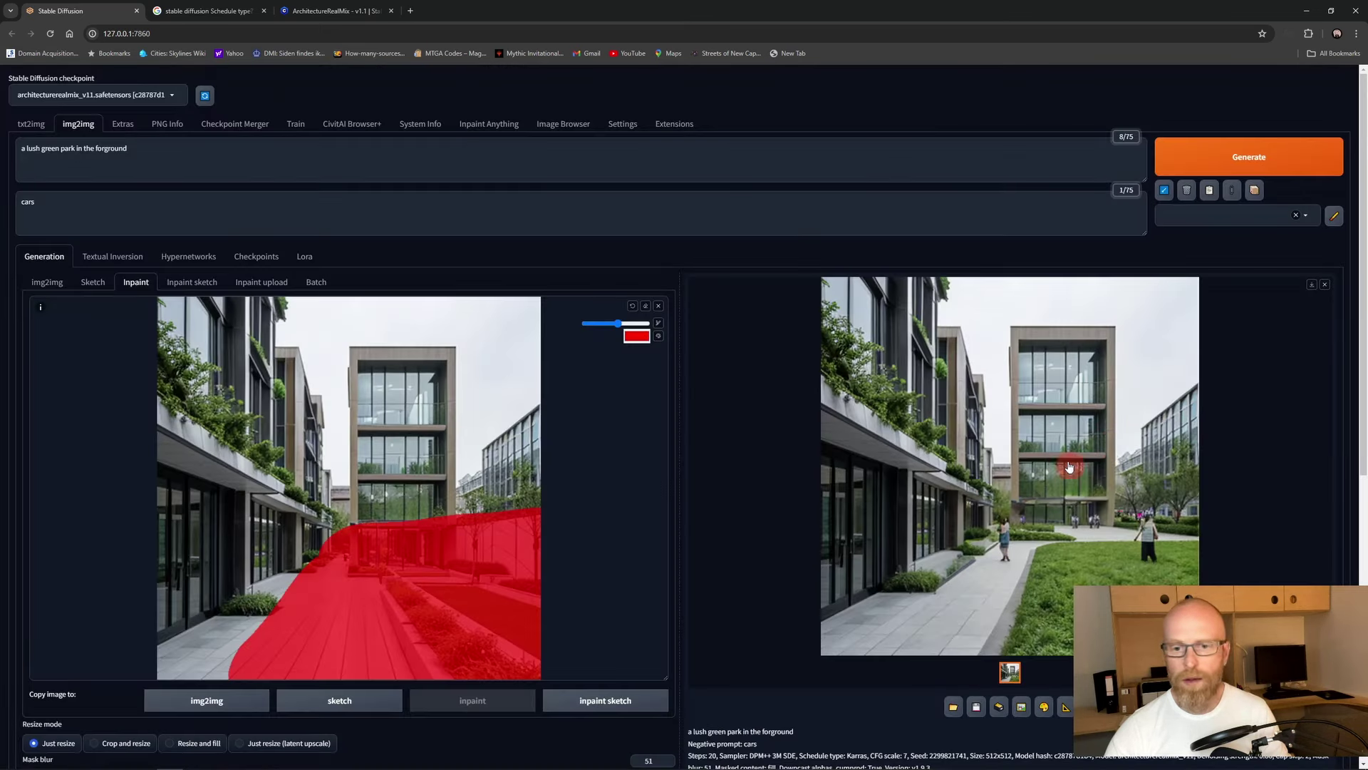
Step: Load the generated park image onto the inpaint canvas as the new source and clear the old mask
{"action": "left_click_drag", "start_coordinate": [1026, 492], "coordinate": [429, 499]}
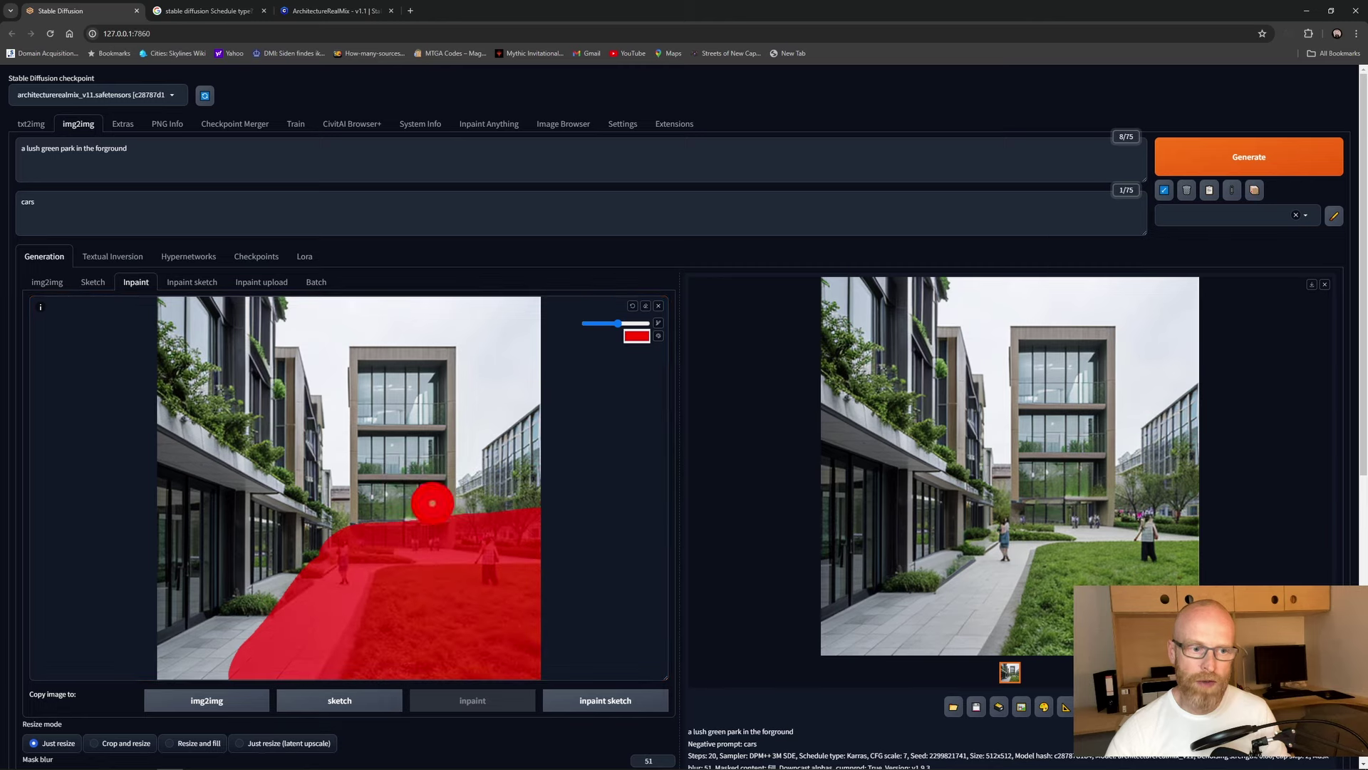
{"action": "scroll", "coordinate": [382, 512], "scroll_direction": "down", "scroll_amount": 7}
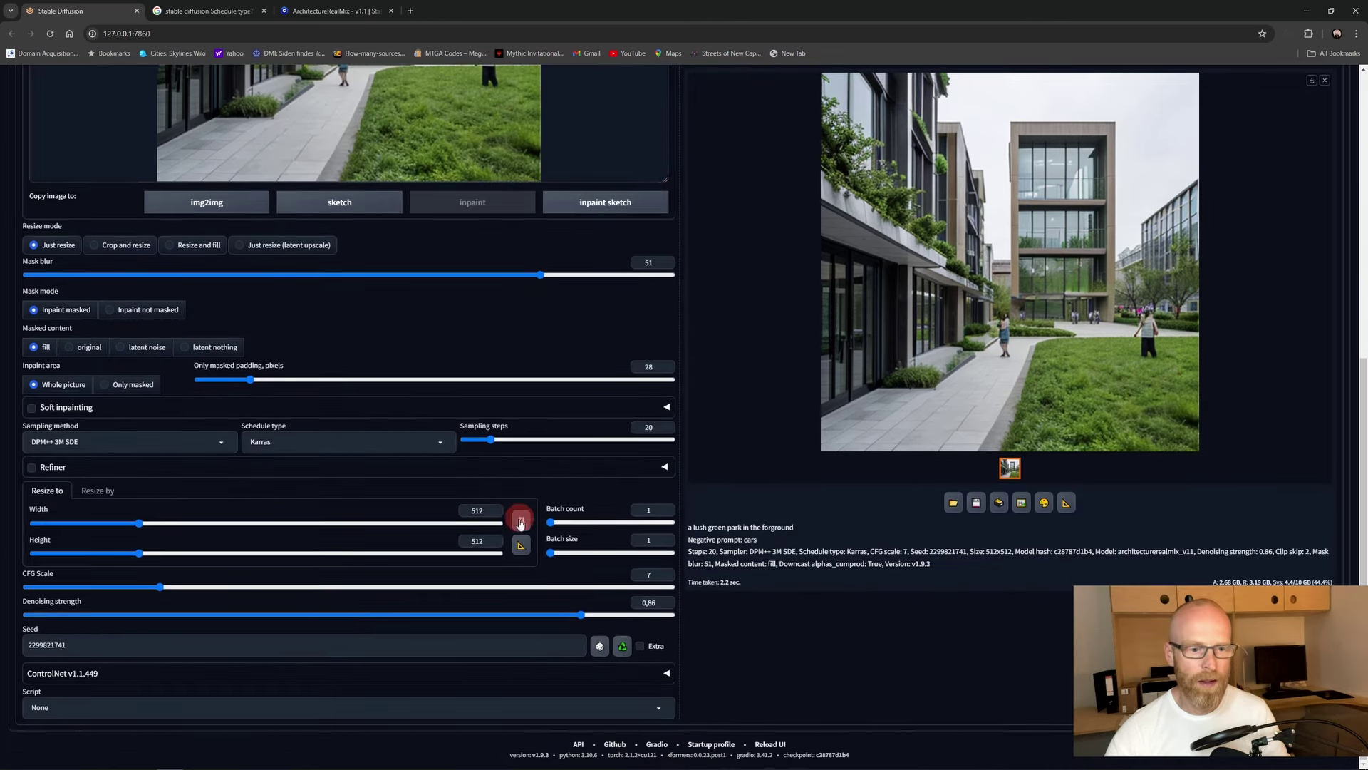
{"action": "left_click", "coordinate": [632, 645]}
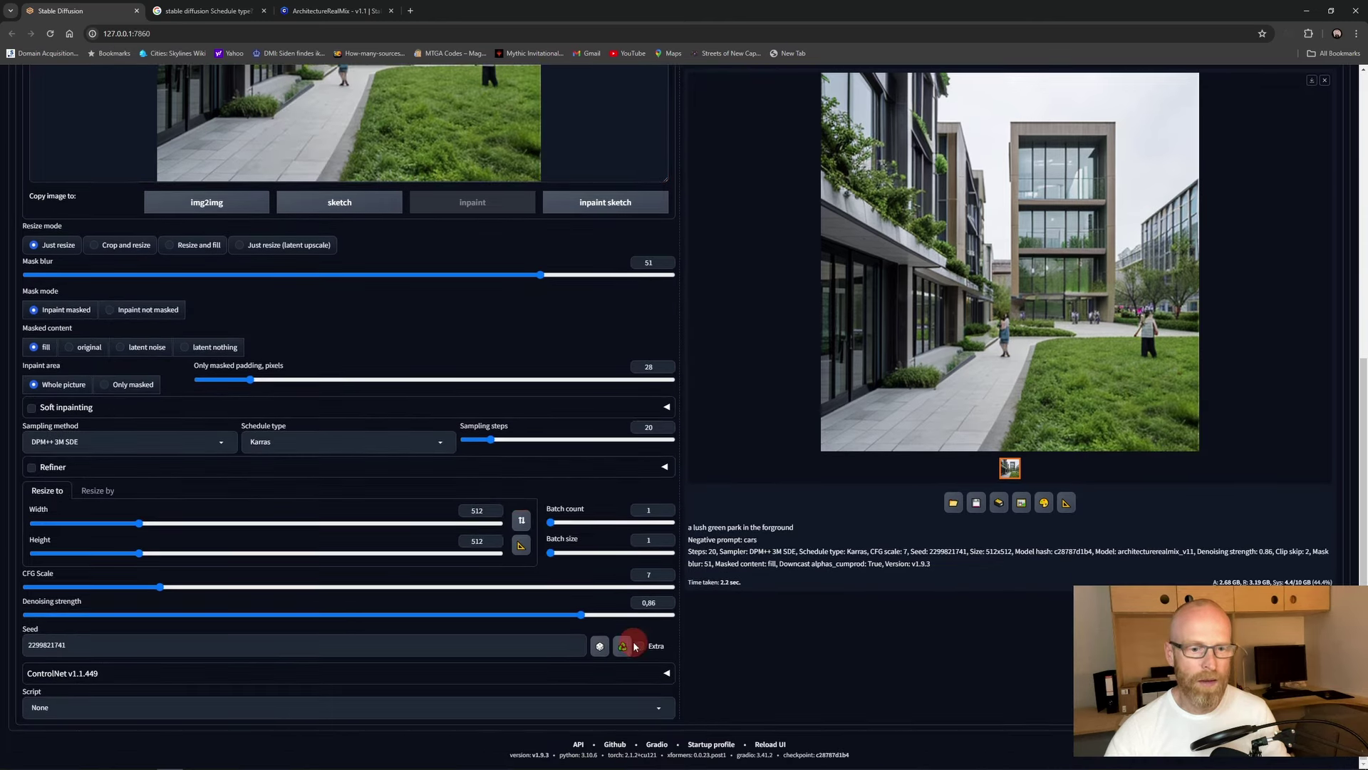
{"action": "scroll", "coordinate": [483, 461], "scroll_direction": "up", "scroll_amount": 5}
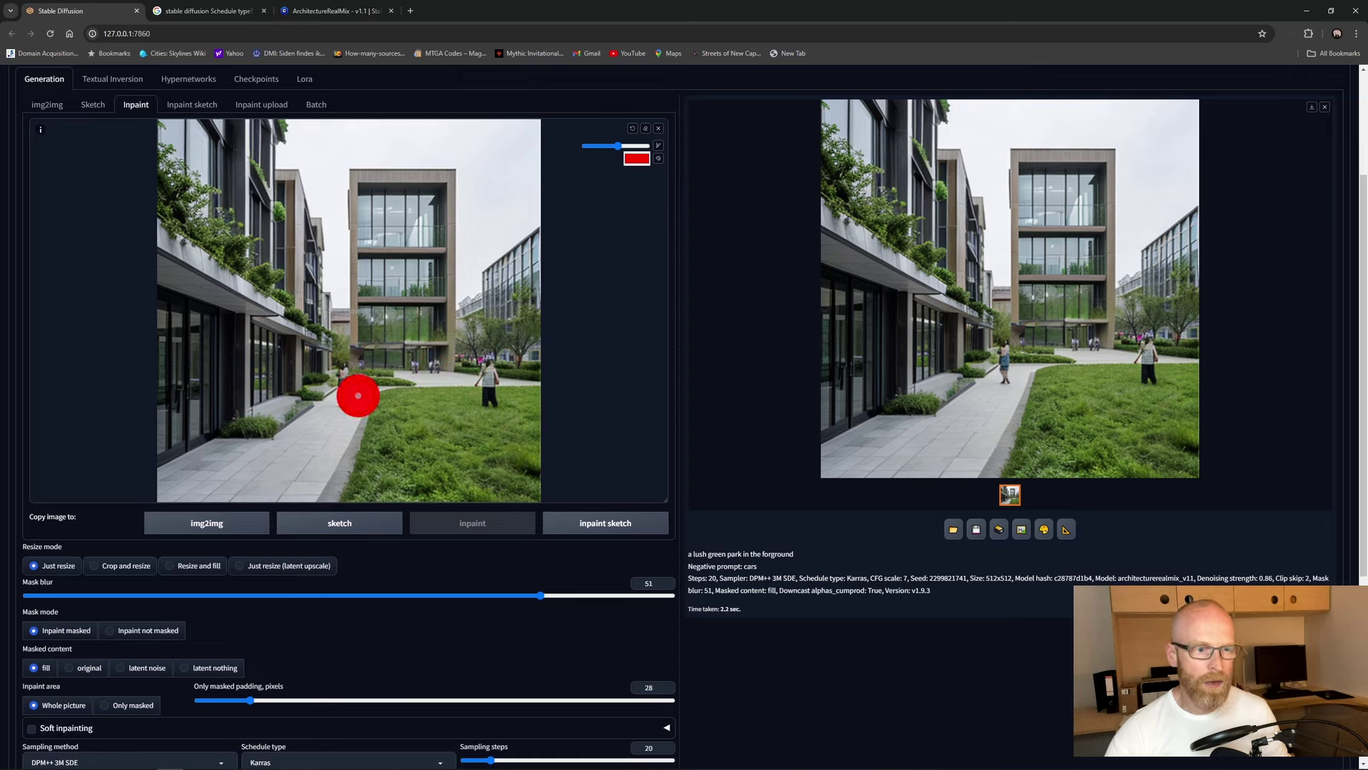
Step: Mask the people along the walkway and lawn, then generate with the negative prompt "no humans, no people"
{"action": "mouse_move", "coordinate": [336, 398]}
{"action": "left_mouse_down"}
{"action": "mouse_move", "coordinate": [433, 360]}
{"action": "mouse_move", "coordinate": [485, 360]}
{"action": "mouse_move", "coordinate": [96, 229]}
{"action": "left_mouse_up"}
{"action": "scroll", "coordinate": [488, 378], "scroll_direction": "up", "scroll_amount": 3}
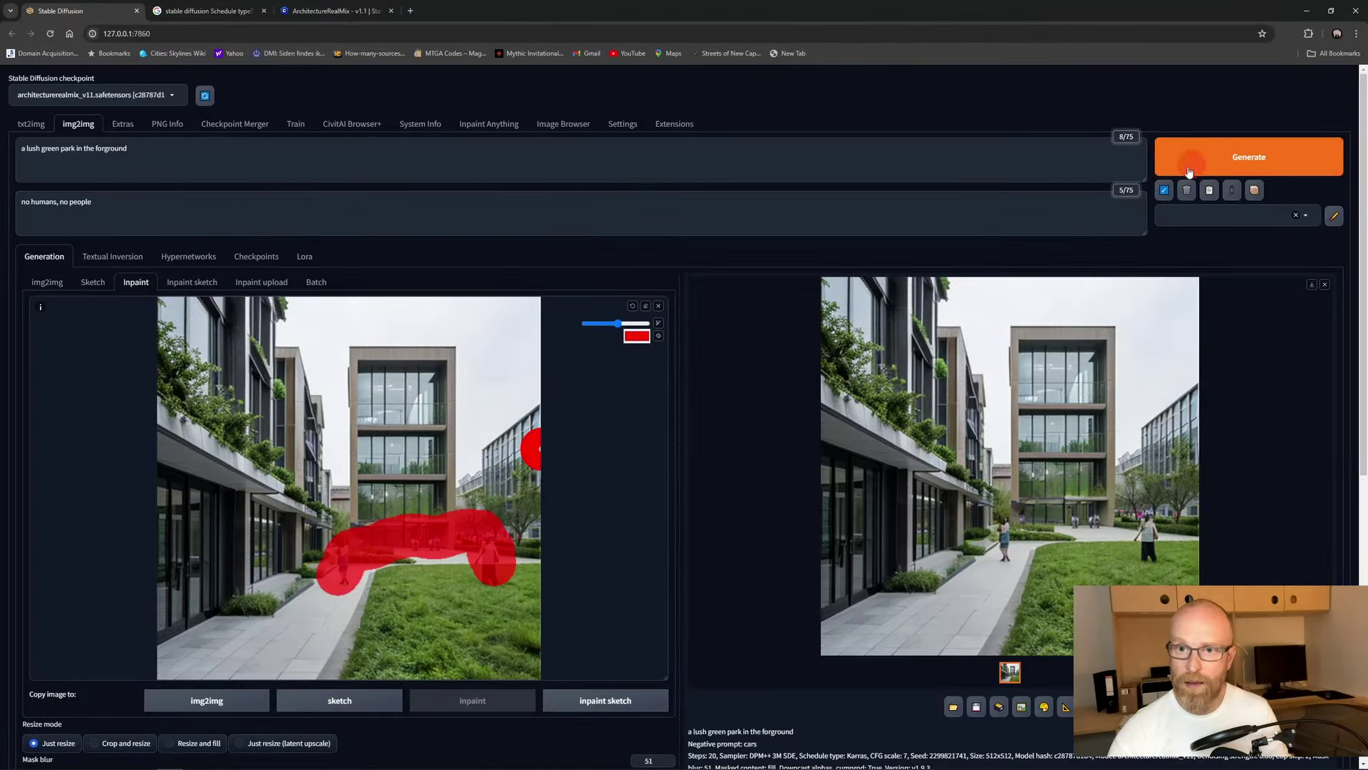
{"action": "left_click", "coordinate": [1249, 157]}
Step: Set the denoising strength to 0.93 and regenerate the masked people
{"action": "scroll", "coordinate": [611, 495], "scroll_direction": "down", "scroll_amount": 5}
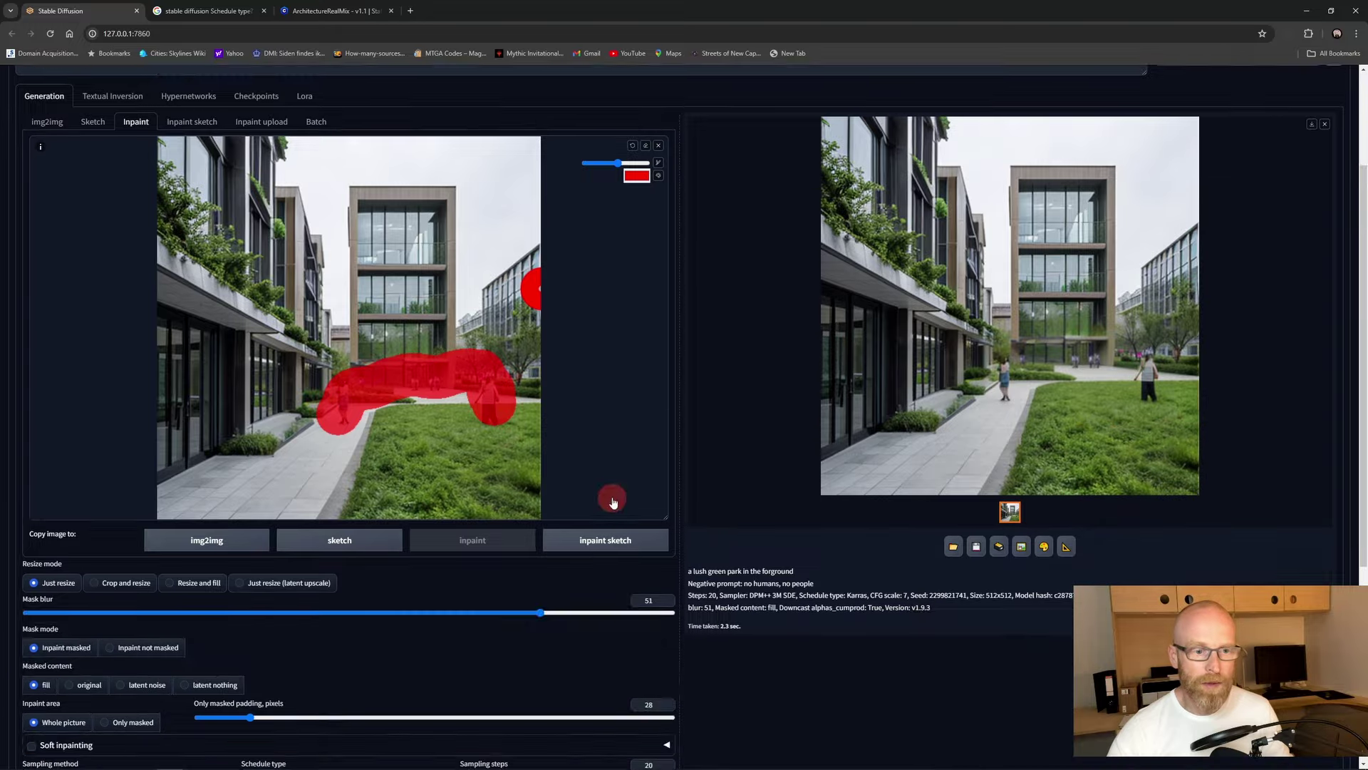
{"action": "scroll", "coordinate": [587, 614], "scroll_direction": "down", "scroll_amount": 2}
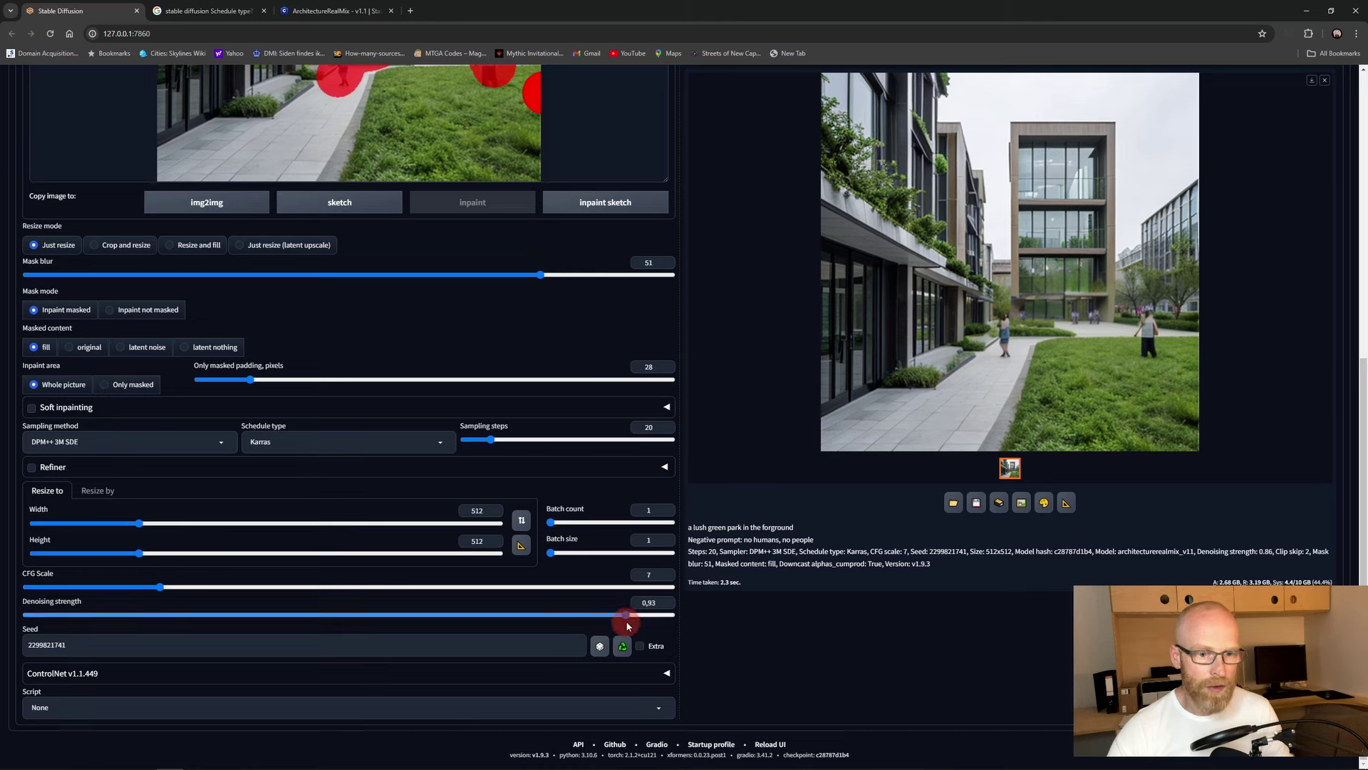
{"action": "key", "text": "ctrl+Return"}
{"action": "scroll", "coordinate": [882, 631], "scroll_direction": "up", "scroll_amount": 5}
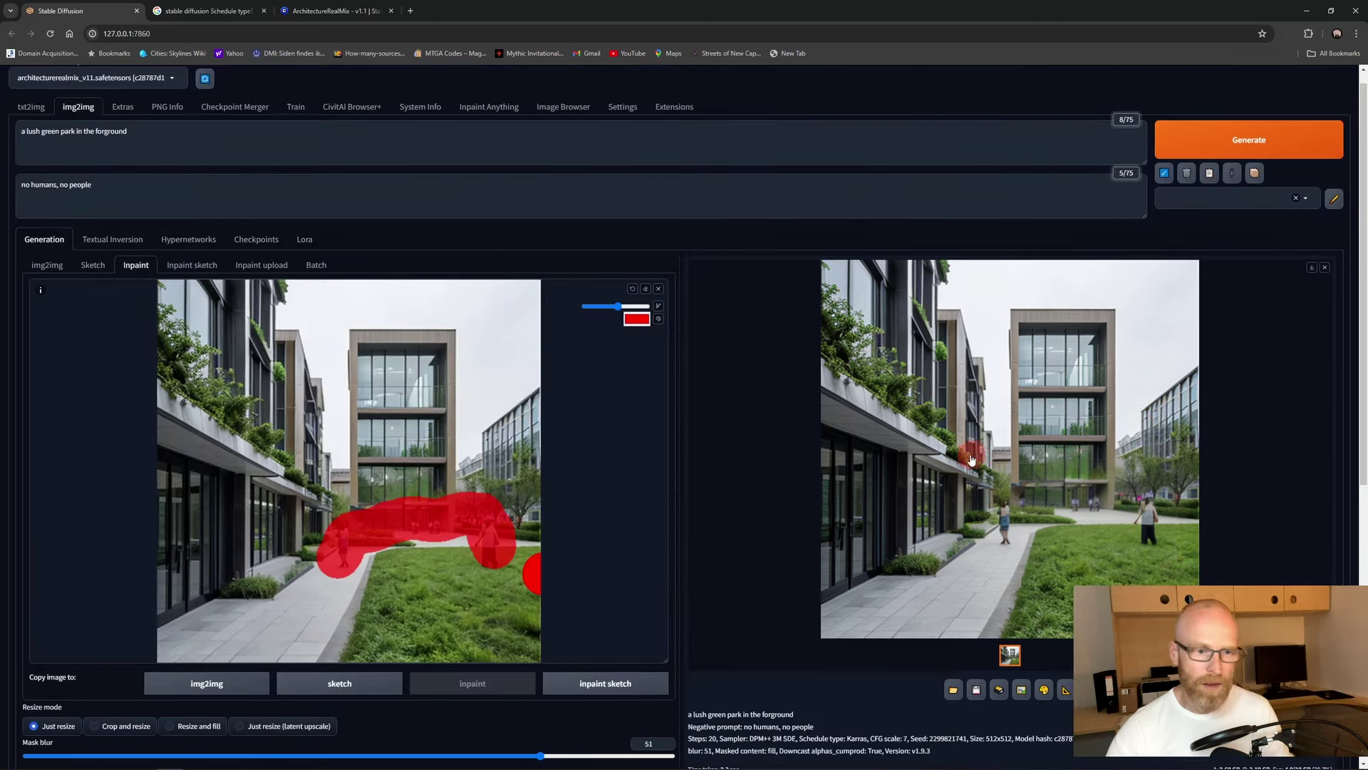
Step: Extend the mask around the people and towards the planters, then regenerate with a denoising strength of 0.24
{"action": "scroll", "coordinate": [1070, 495], "scroll_direction": "down", "scroll_amount": 3}
{"action": "scroll", "coordinate": [1070, 493], "scroll_direction": "down", "scroll_amount": 5}
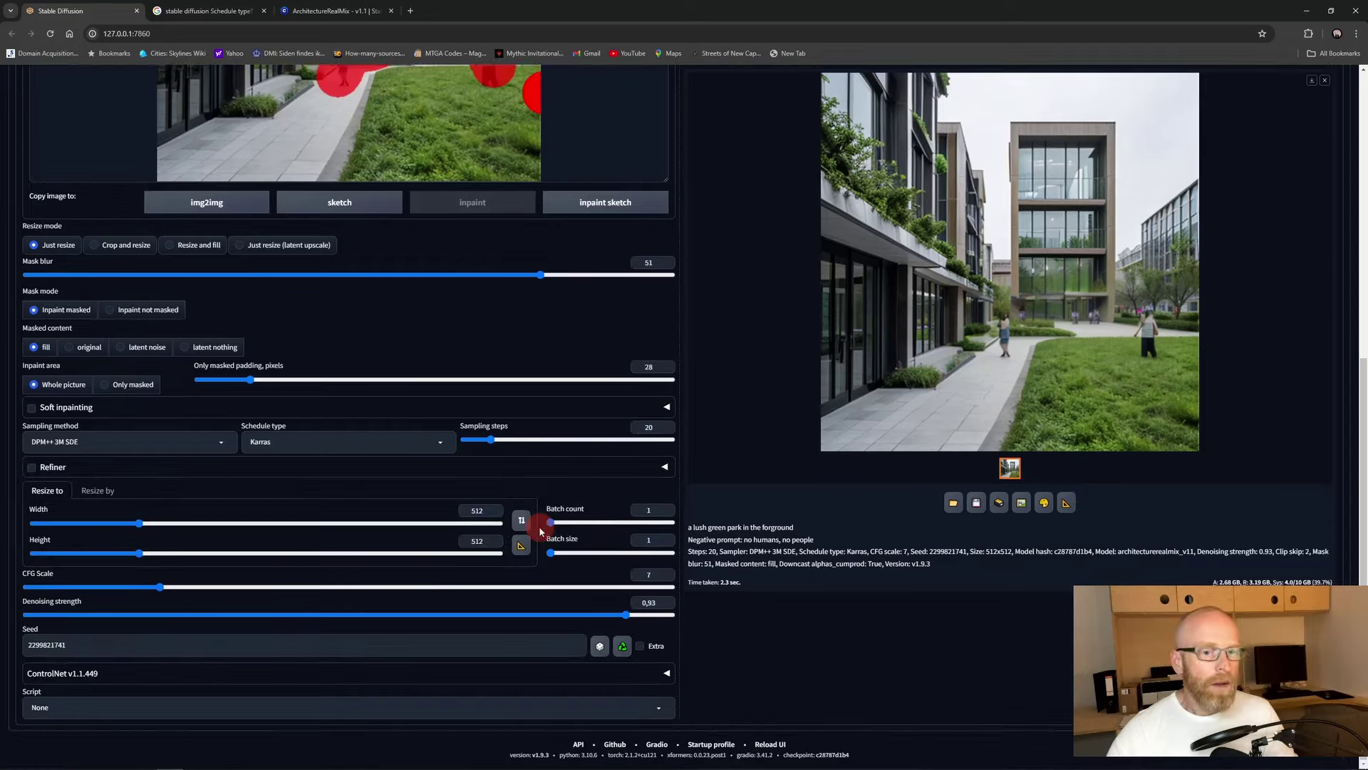
{"action": "scroll", "coordinate": [526, 474], "scroll_direction": "up", "scroll_amount": 8}
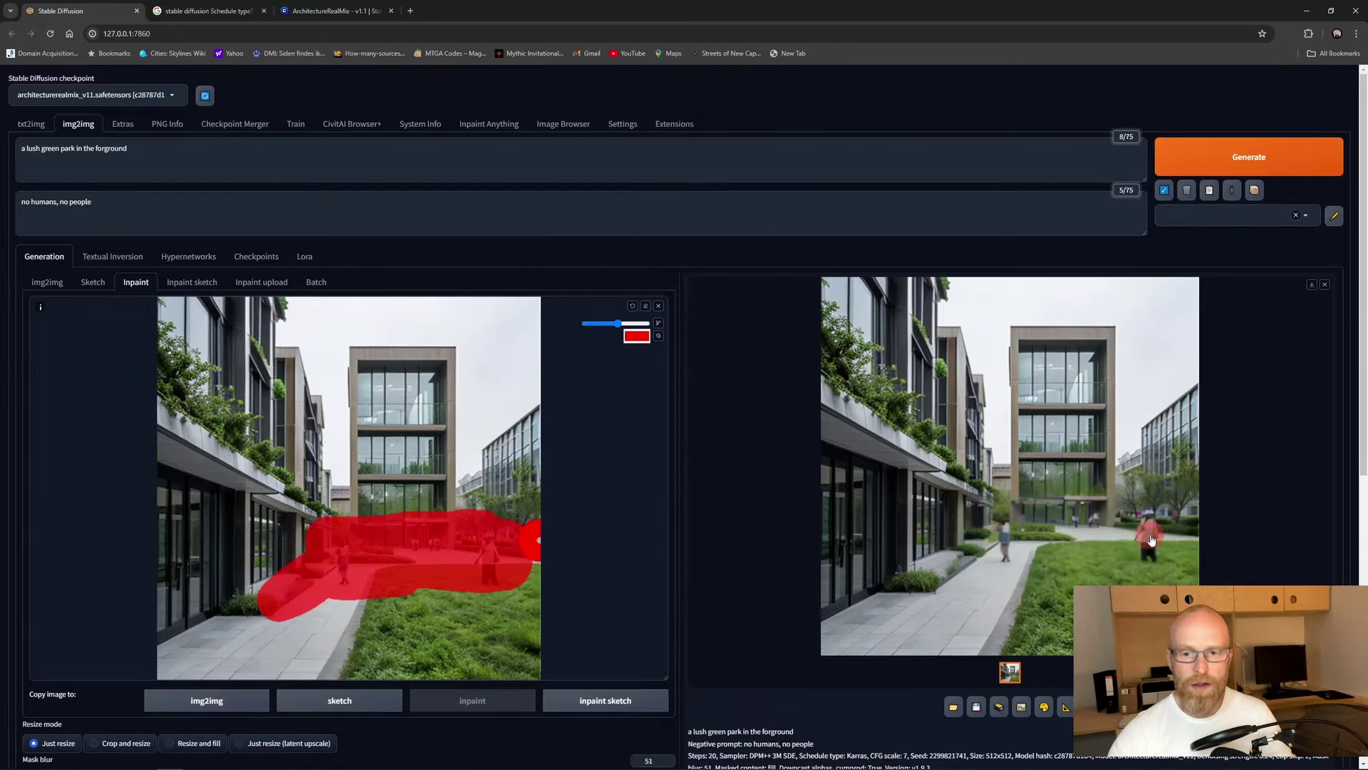
{"action": "scroll", "coordinate": [519, 506], "scroll_direction": "down", "scroll_amount": 5}
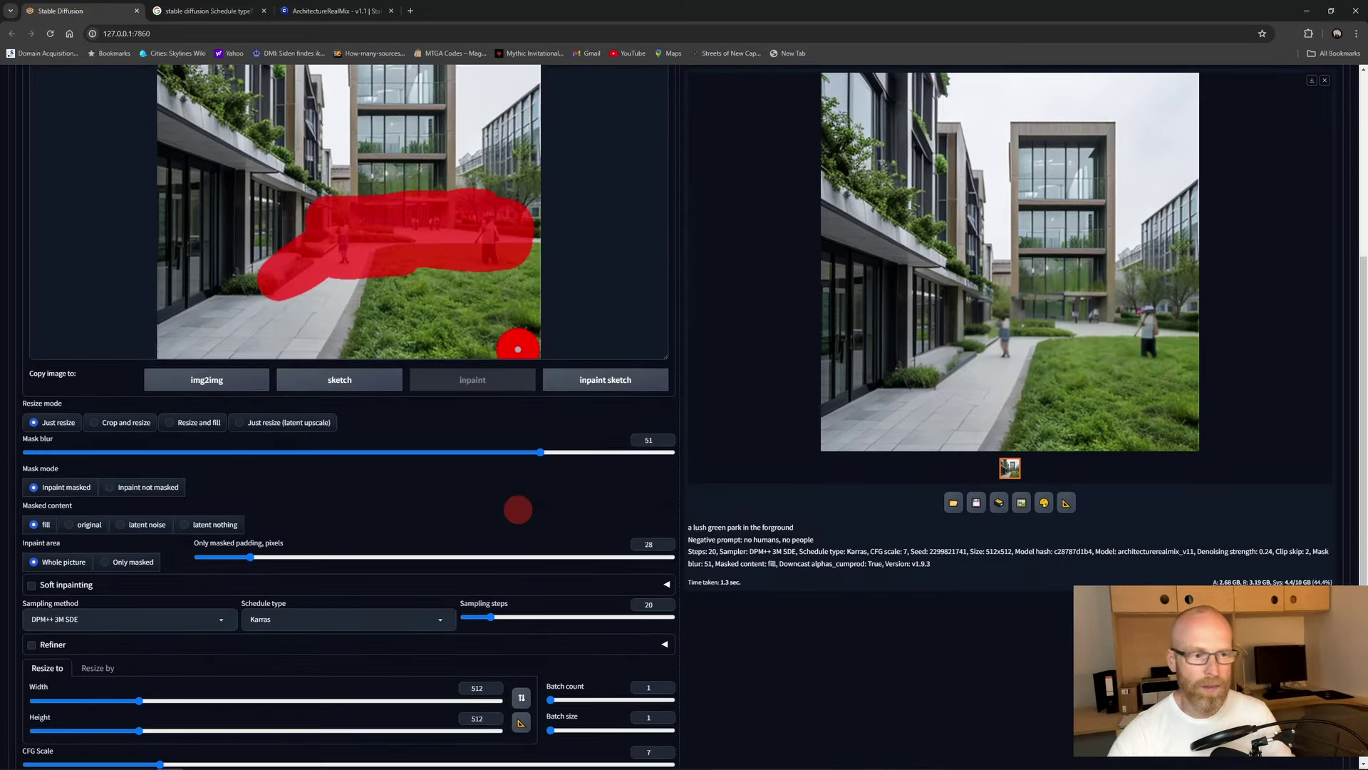
{"action": "scroll", "coordinate": [508, 505], "scroll_direction": "down", "scroll_amount": 2}
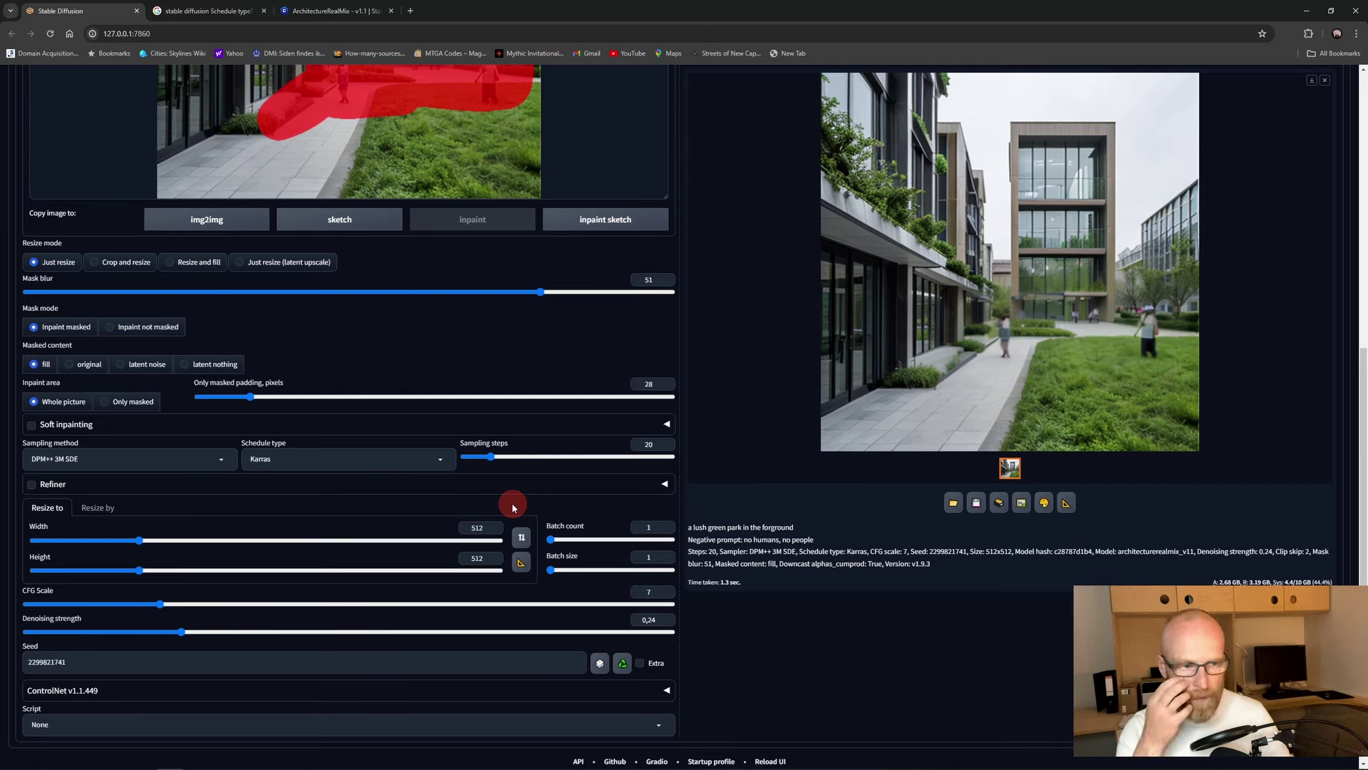
{"action": "scroll", "coordinate": [515, 492], "scroll_direction": "down", "scroll_amount": 1}
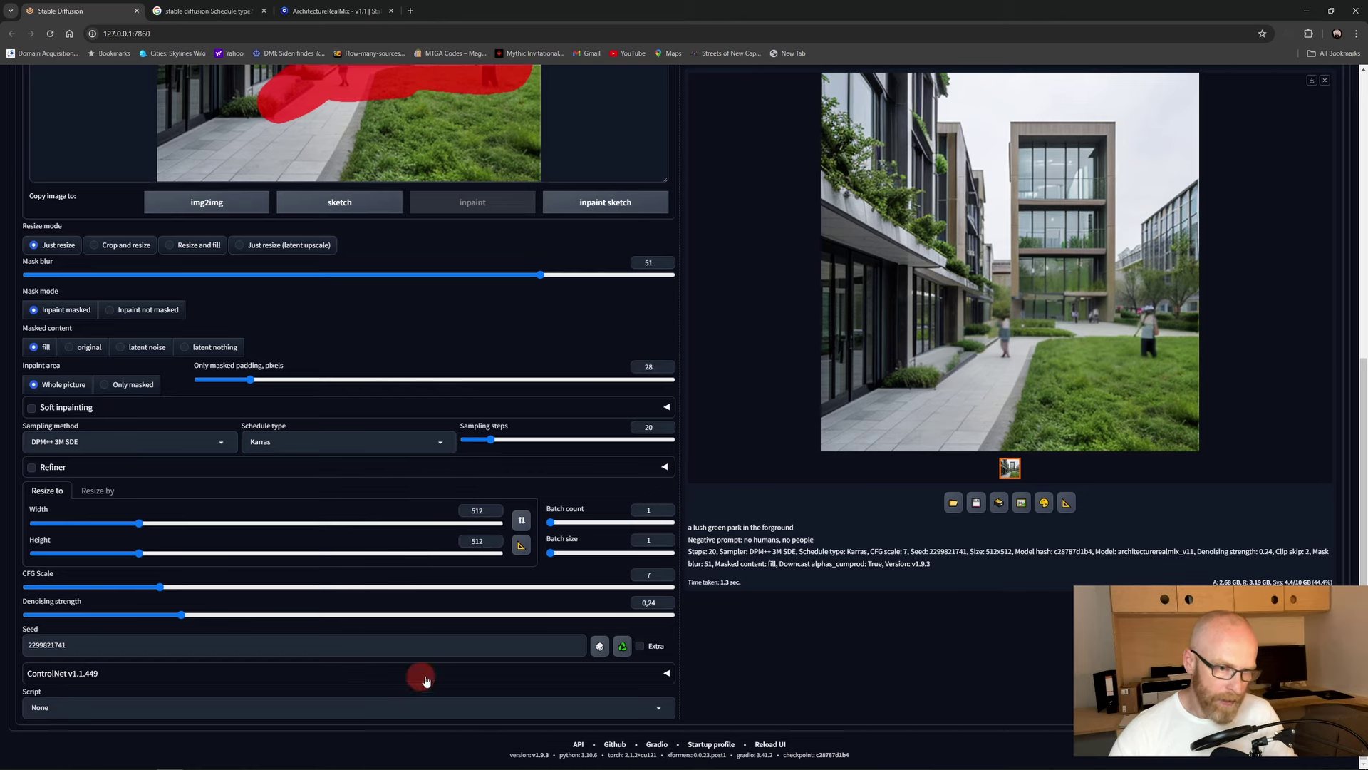
Step: Open the images output directory and open the newest generated park image in Photoshop
{"action": "scroll", "coordinate": [977, 401], "scroll_direction": "up", "scroll_amount": 5}
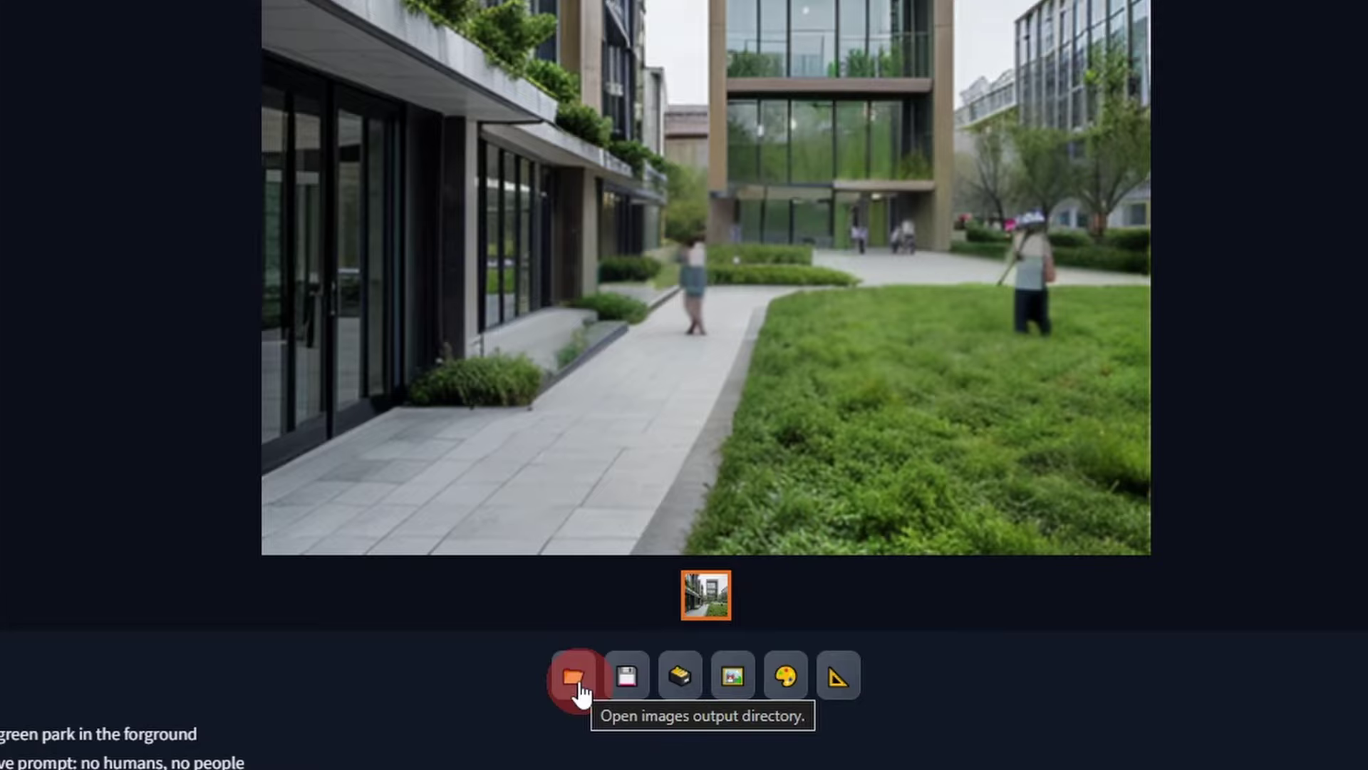
{"action": "left_click", "coordinate": [578, 691]}
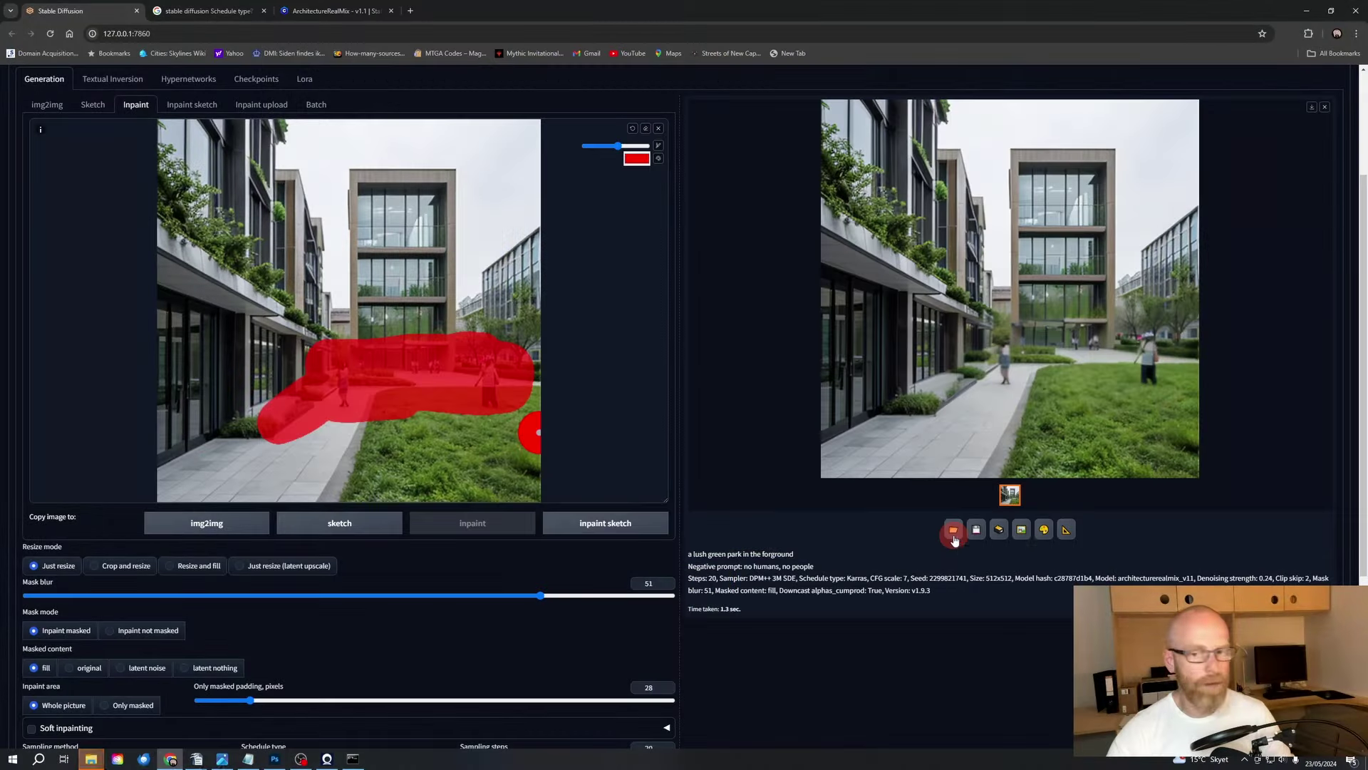
{"action": "scroll", "coordinate": [618, 372], "scroll_direction": "down", "scroll_amount": 5}
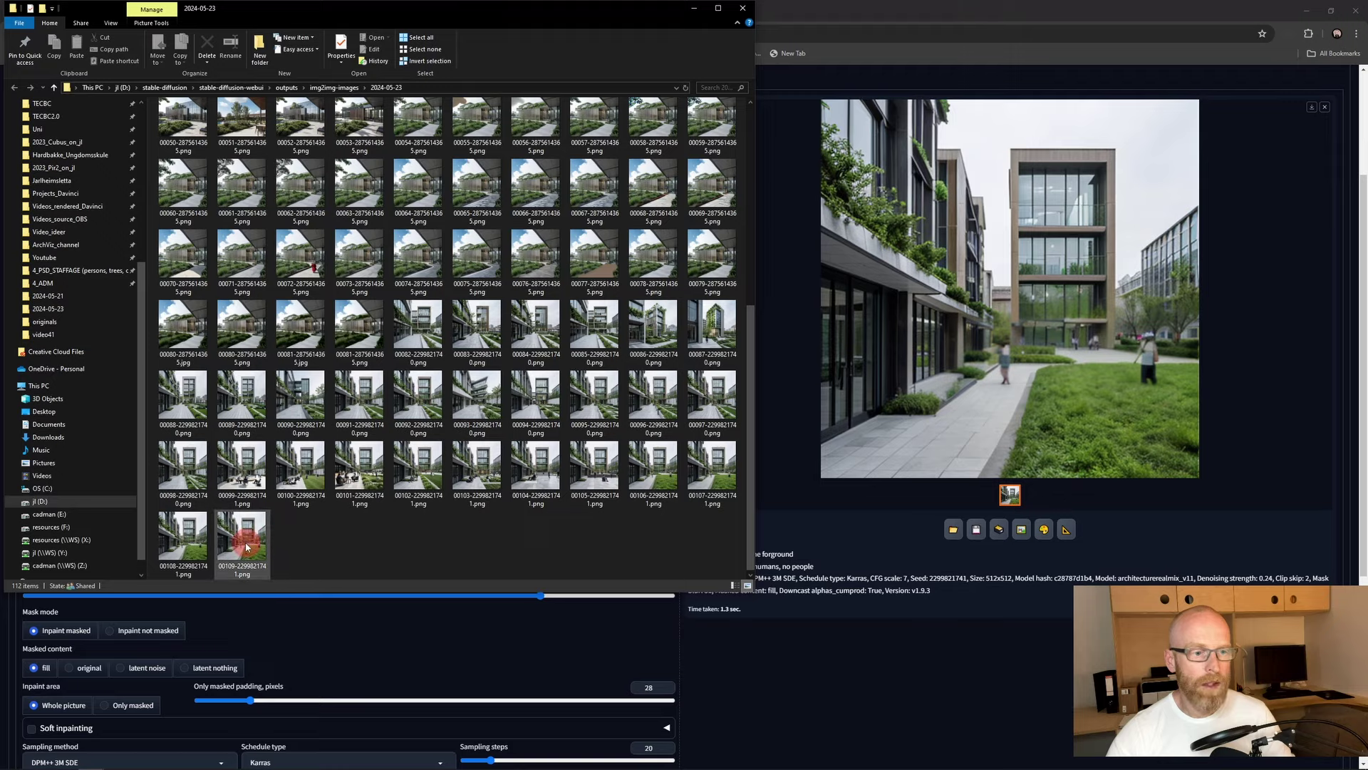
{"action": "left_click_drag", "start_coordinate": [246, 547], "coordinate": [605, 239]}
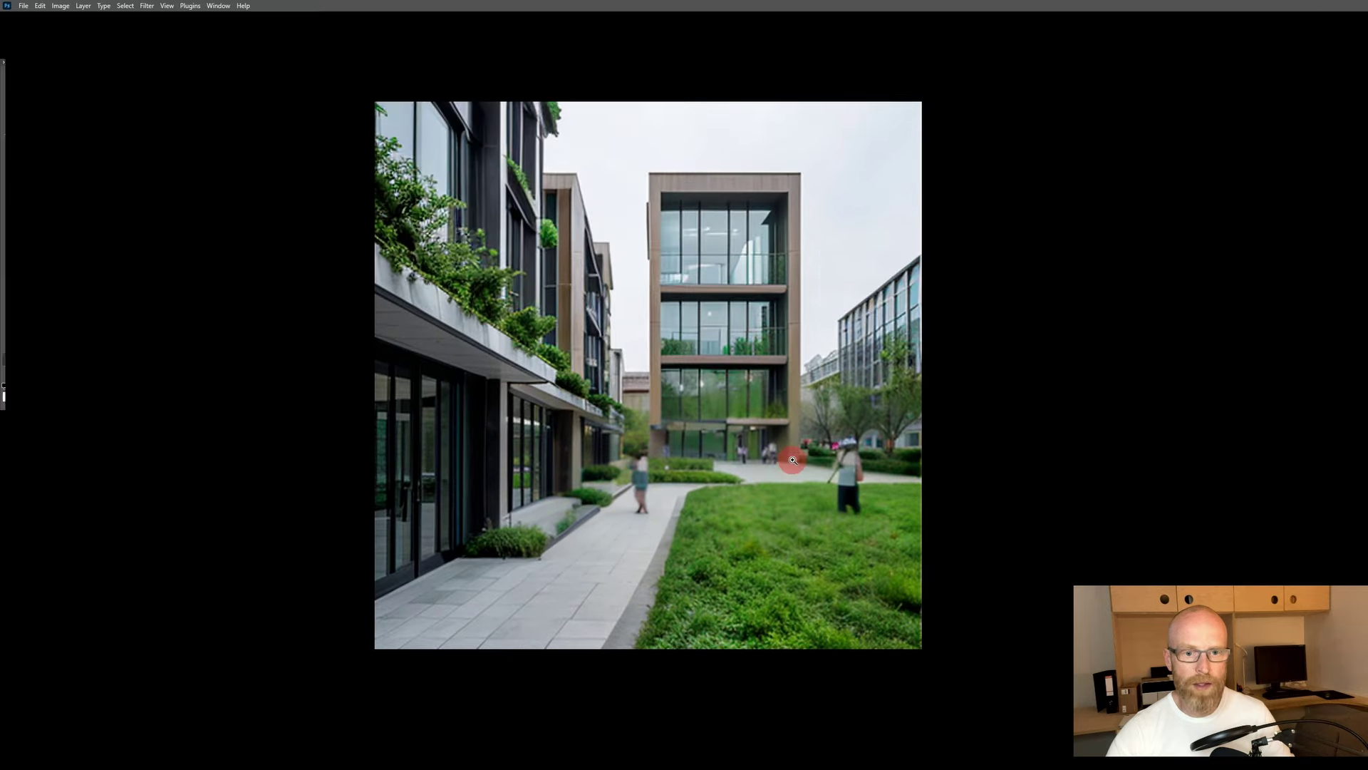
Step: Erase the people on the walkway, on the lawn and at the building entrance with the Remove Tool
{"action": "left_click_drag", "start_coordinate": [10, 79], "coordinate": [48, 85]}
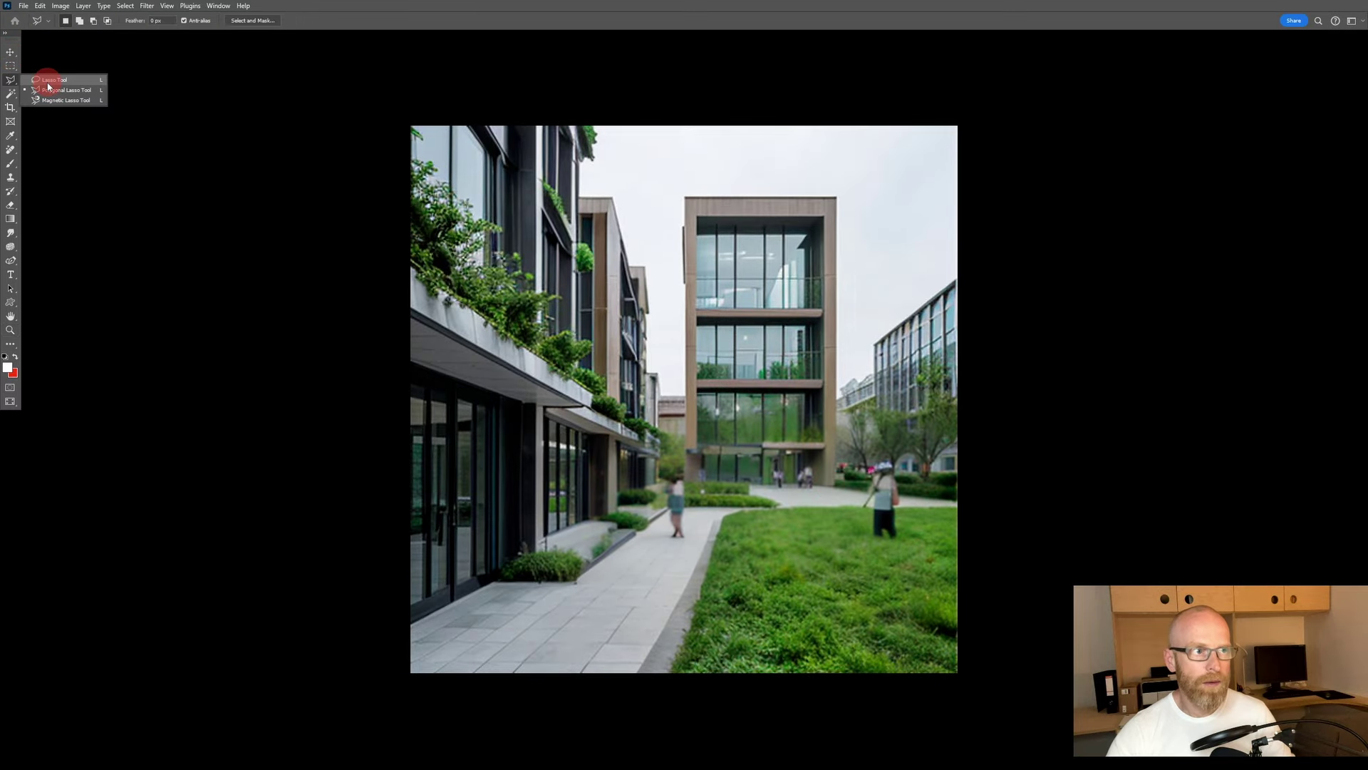
{"action": "left_click", "coordinate": [47, 83]}
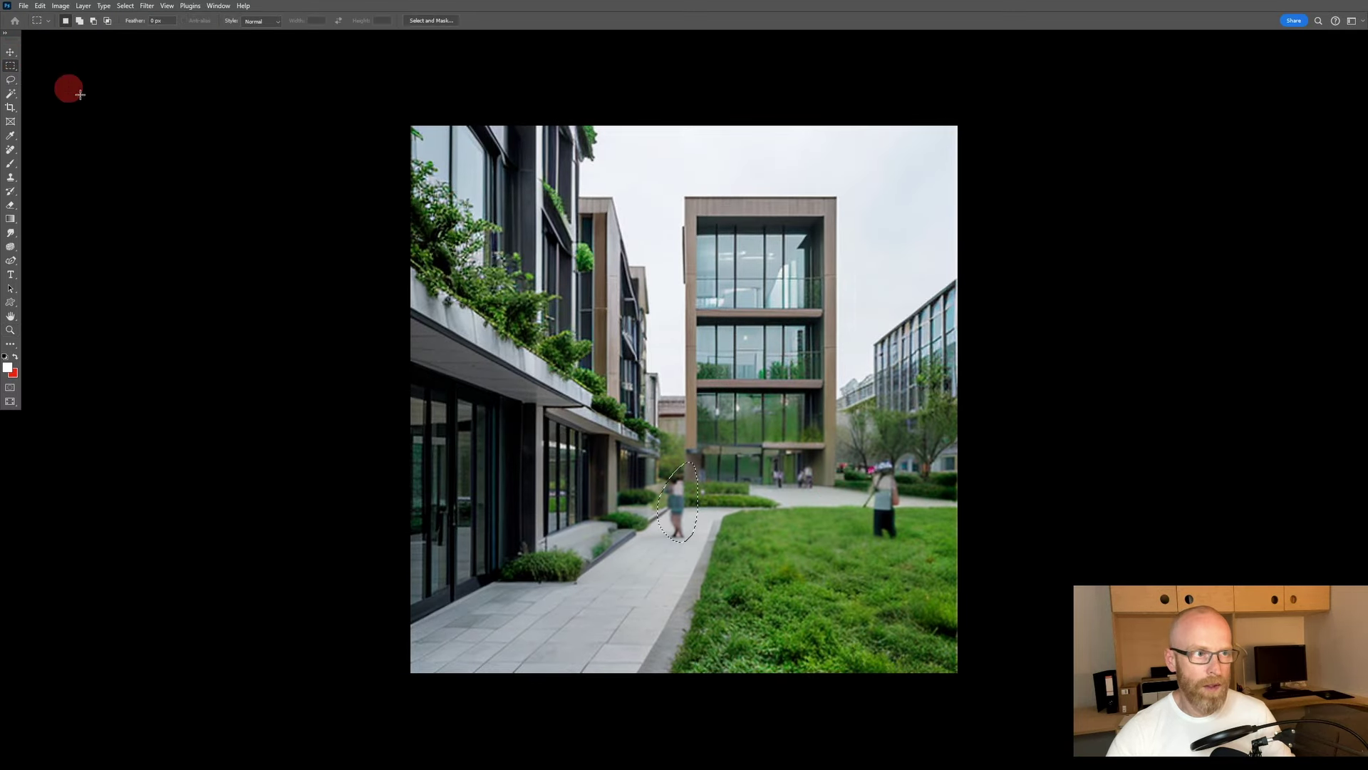
{"action": "left_click", "coordinate": [10, 149]}
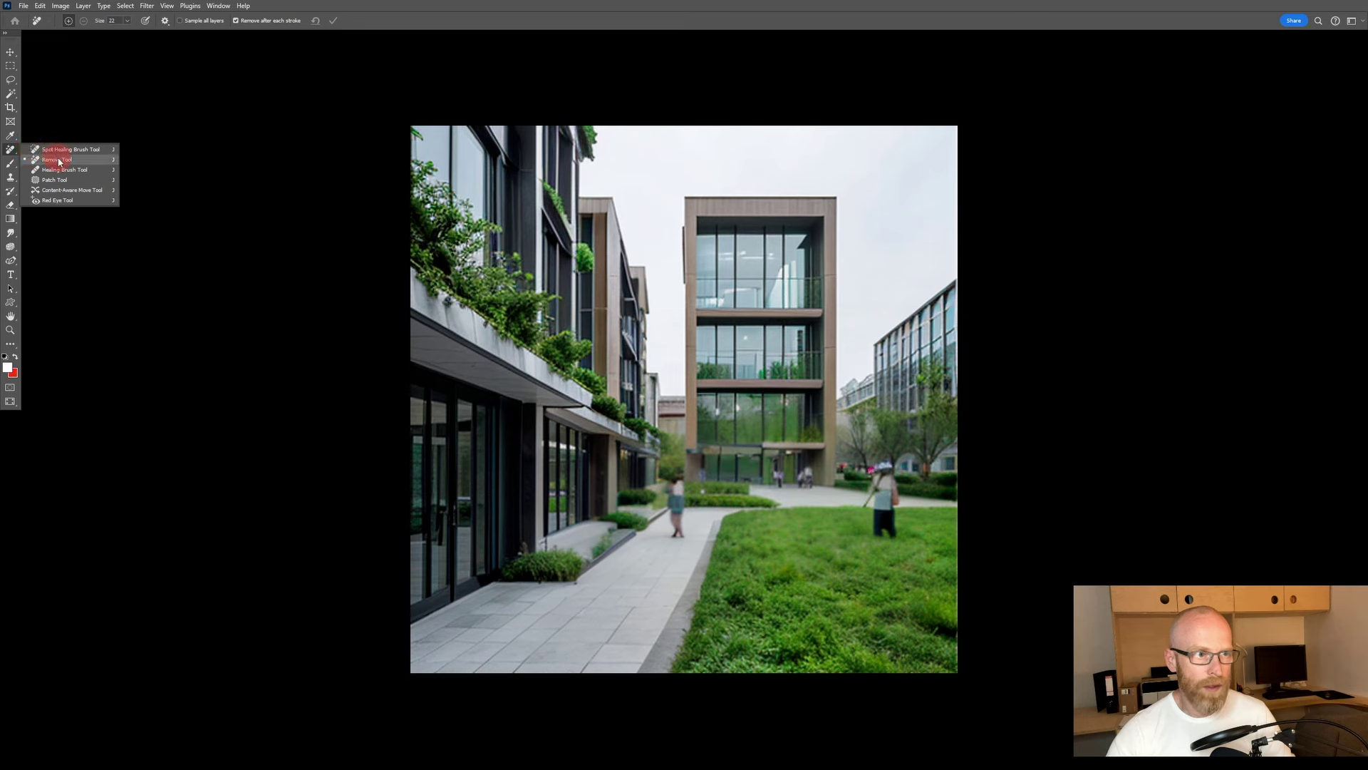
{"action": "left_click", "coordinate": [55, 152]}
{"action": "left_click_drag", "start_coordinate": [680, 532], "coordinate": [678, 472]}
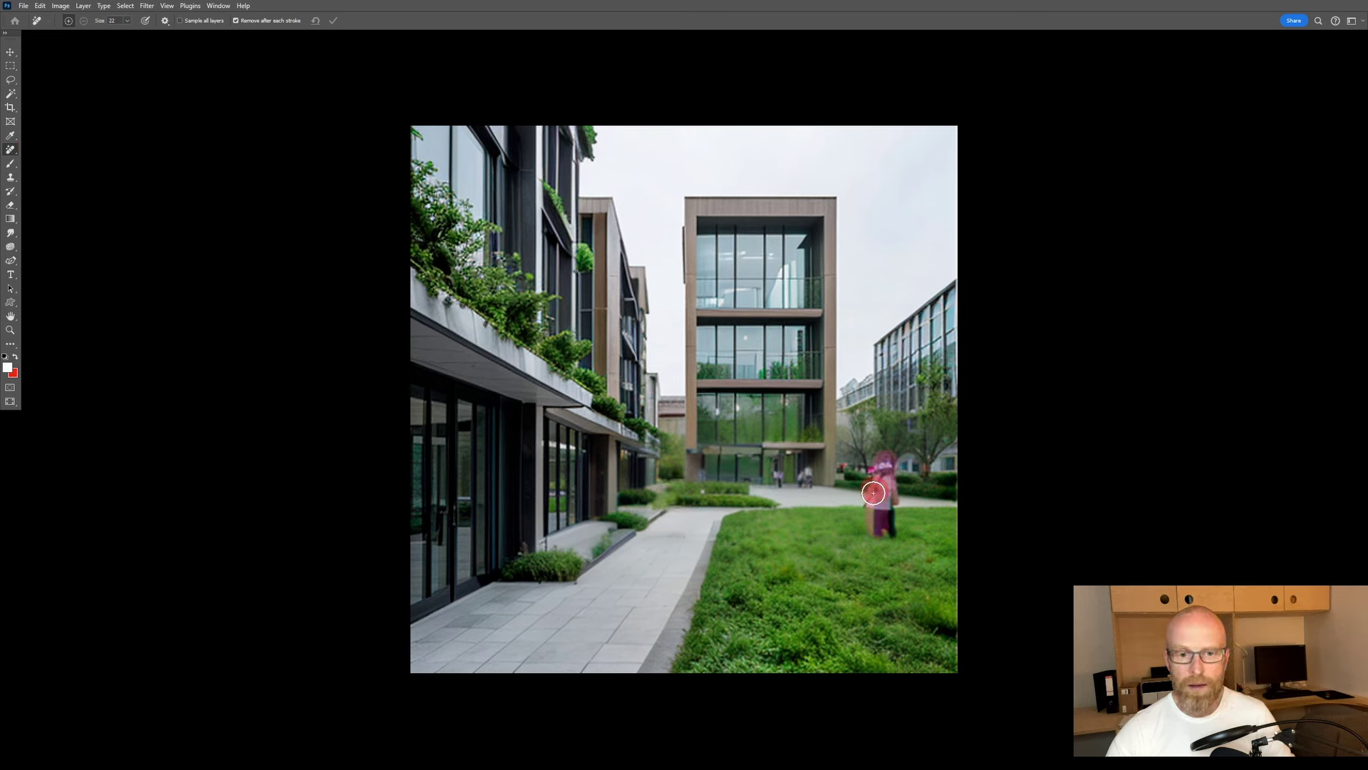
{"action": "mouse_move", "coordinate": [874, 492]}
{"action": "left_mouse_down"}
{"action": "mouse_move", "coordinate": [893, 471]}
{"action": "mouse_move", "coordinate": [899, 486]}
{"action": "mouse_move", "coordinate": [792, 474]}
{"action": "left_mouse_up"}
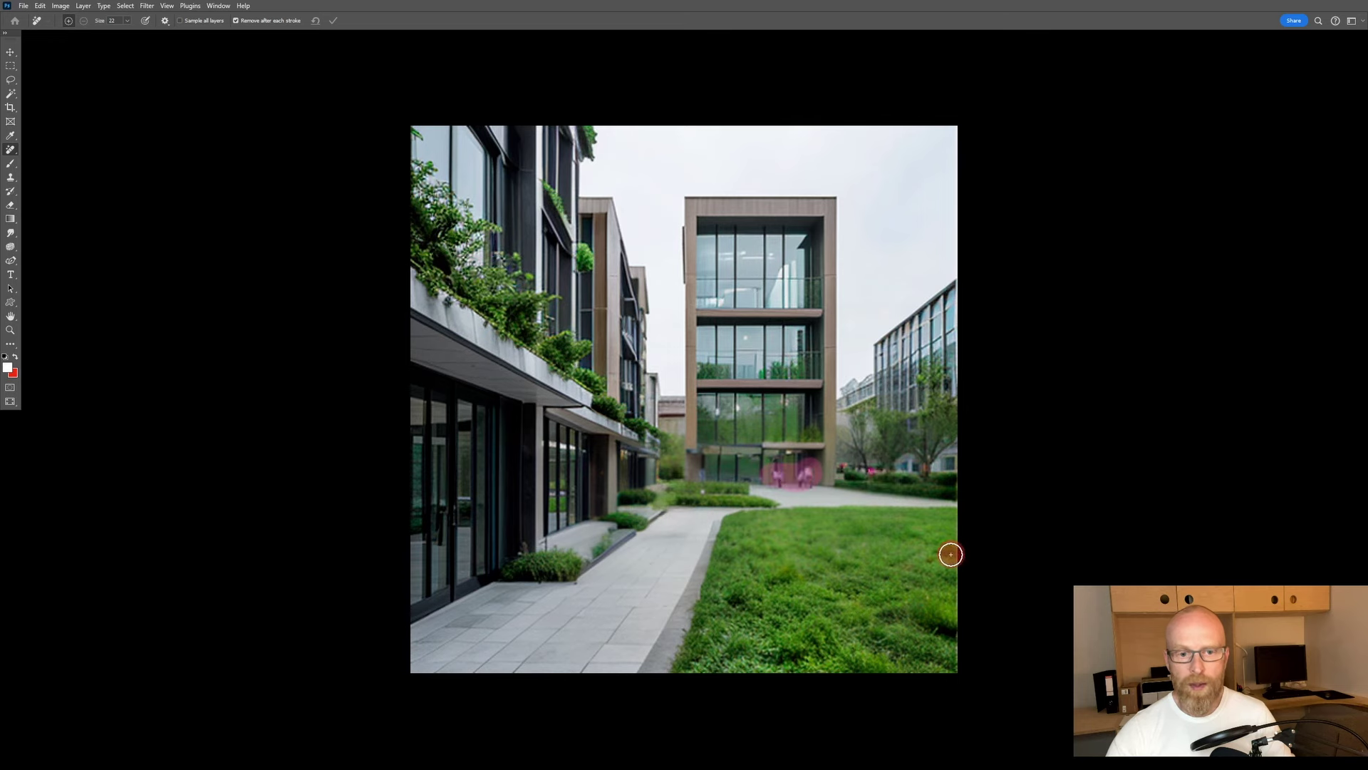
{"action": "key", "text": "z"}
{"action": "left_click", "coordinate": [733, 465], "text": "alt"}
{"action": "left_click", "coordinate": [795, 489], "text": "alt"}
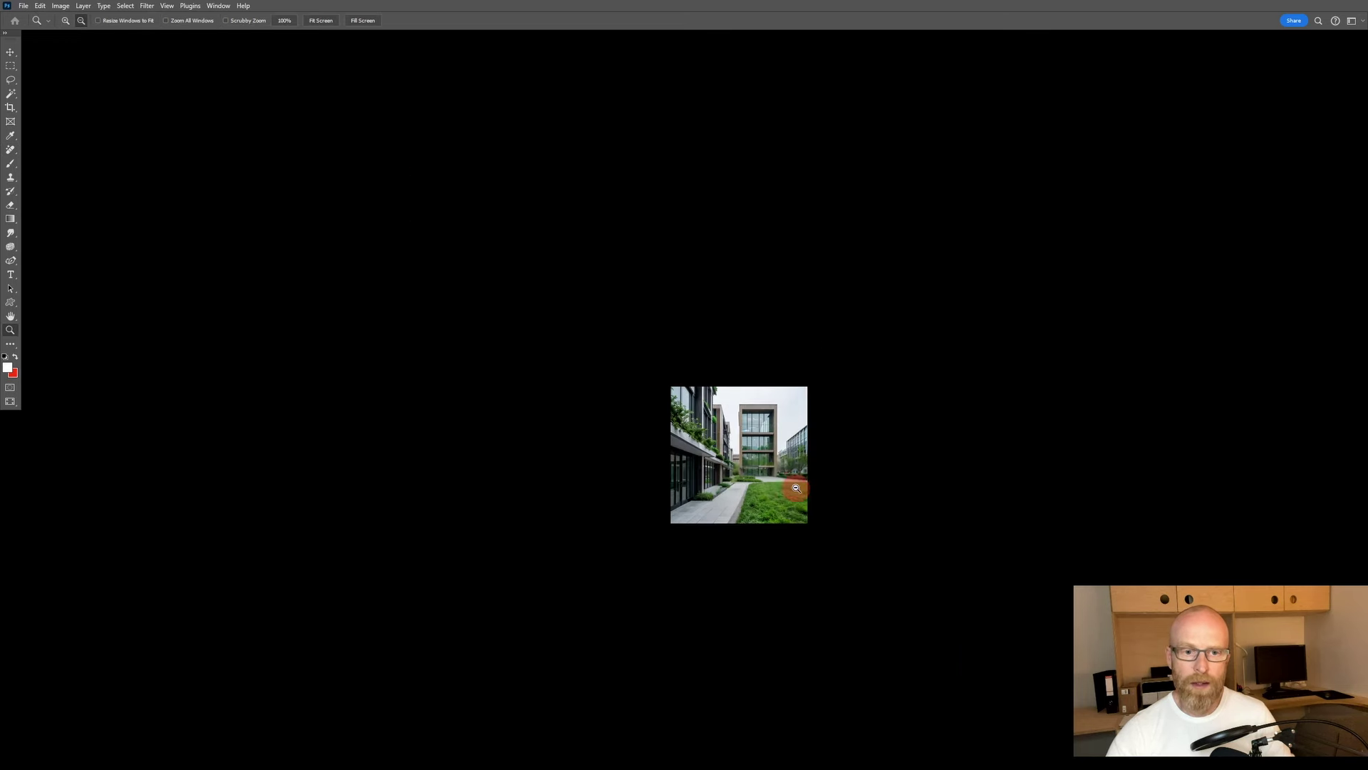
{"action": "key", "text": "ctrl+0"}
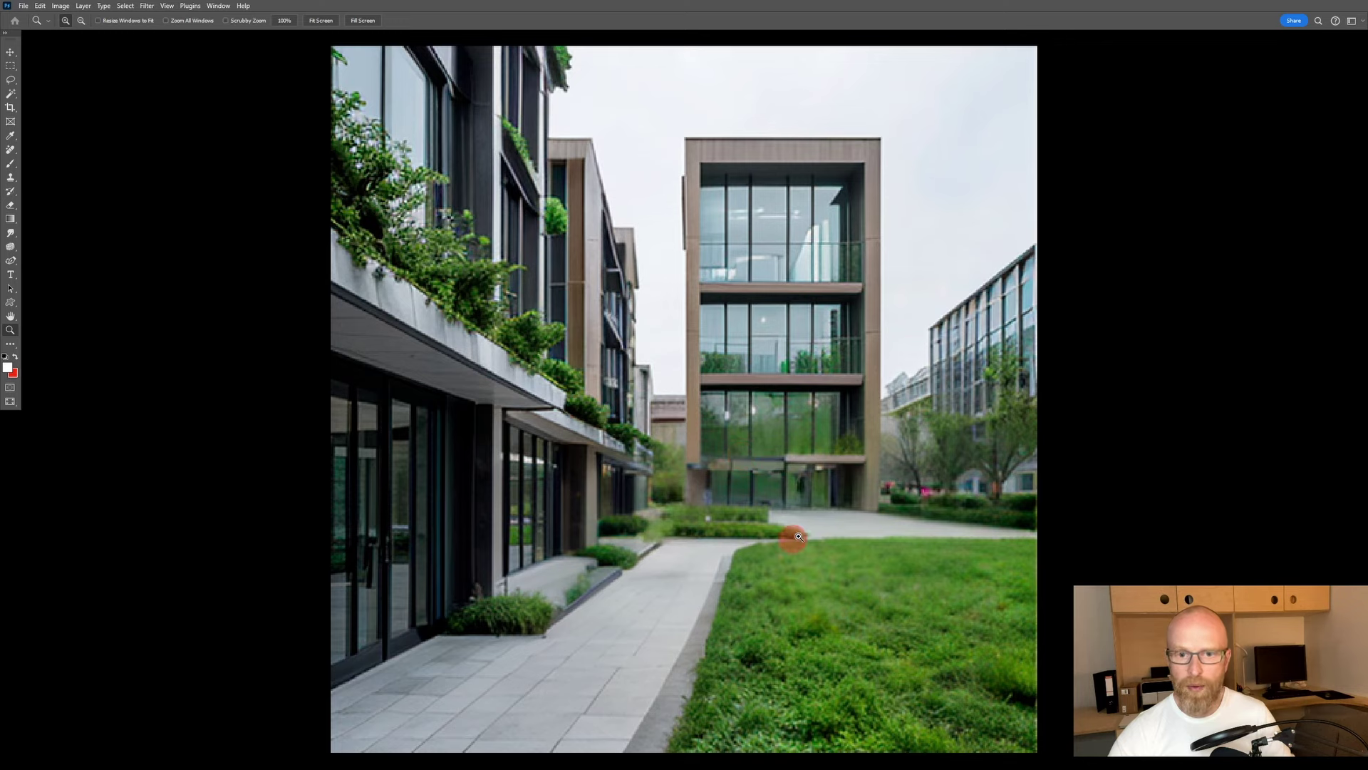
{"action": "left_click", "coordinate": [809, 456], "text": "alt"}
{"action": "left_click", "coordinate": [801, 460], "text": "alt"}
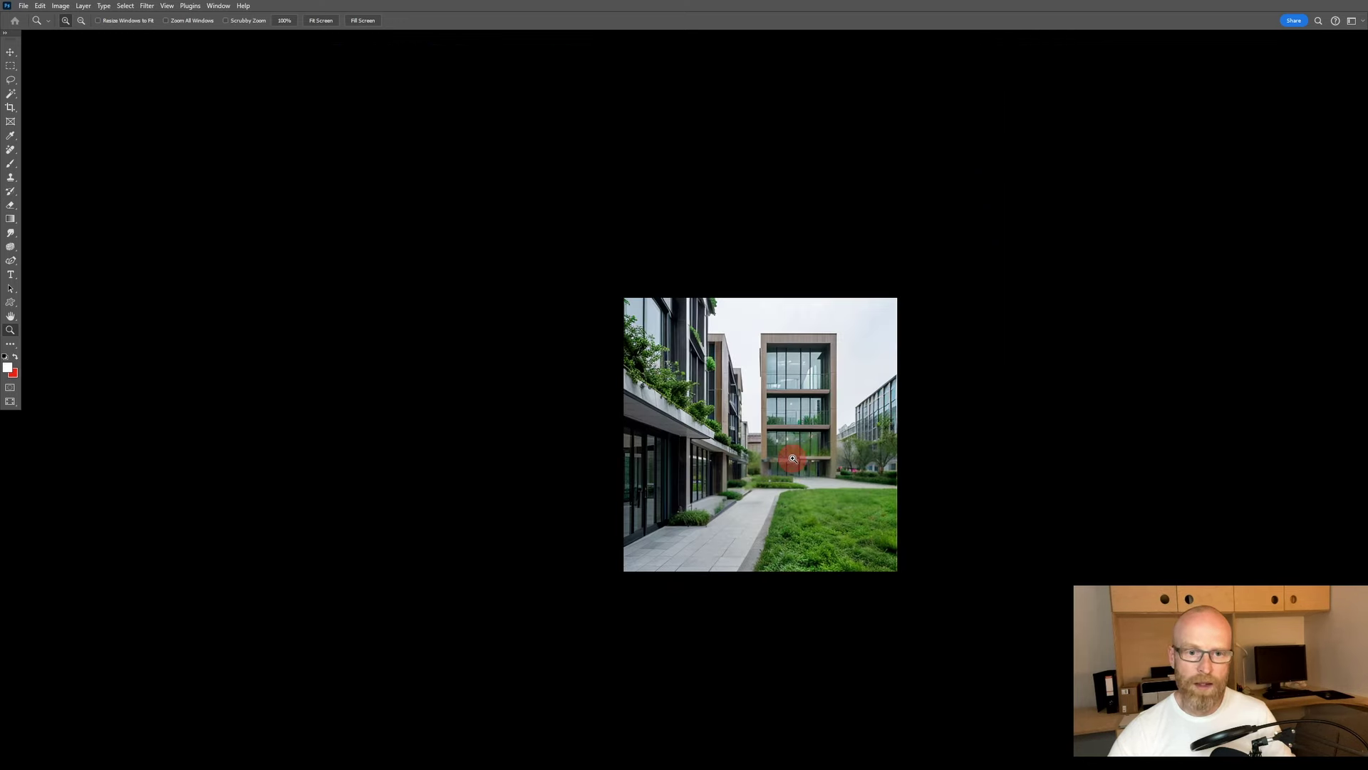
{"action": "key", "text": "f"}
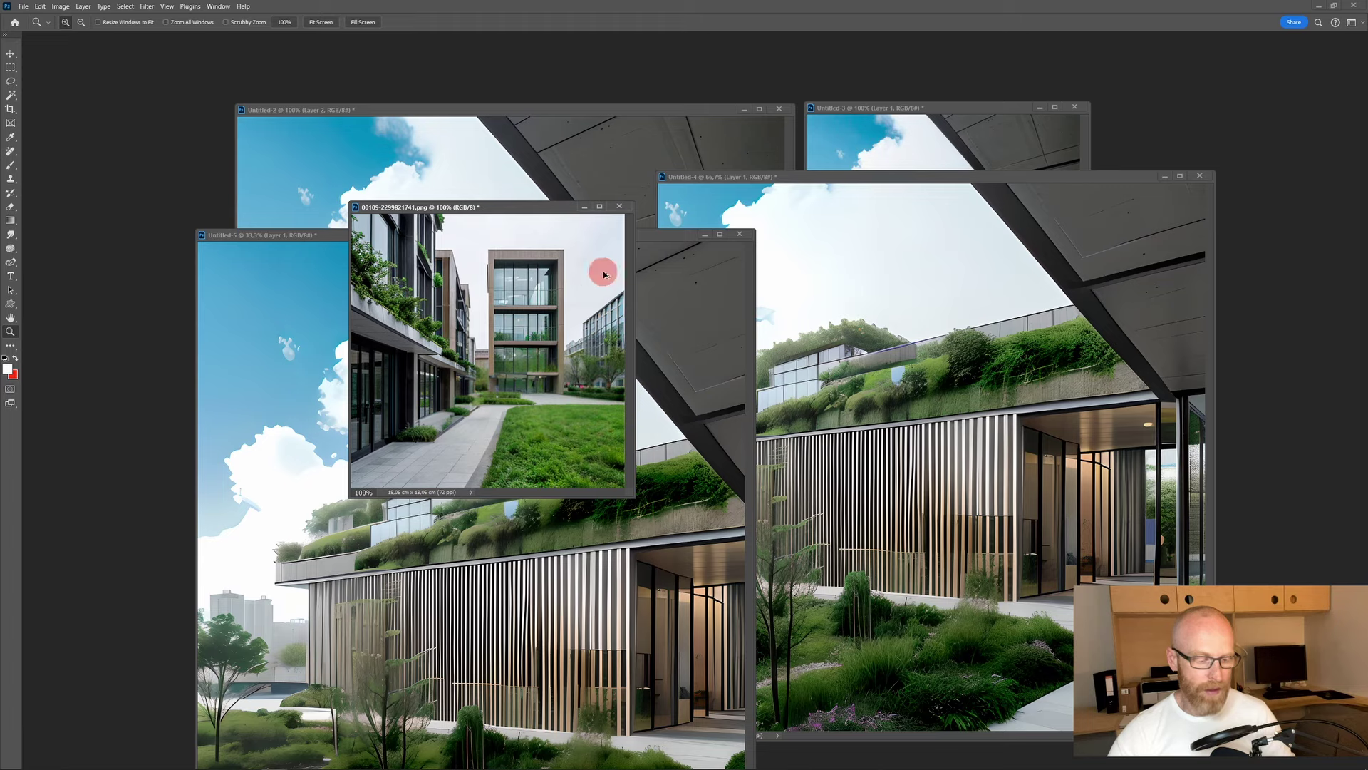
{"action": "key", "text": "ctrl+alt+s"}
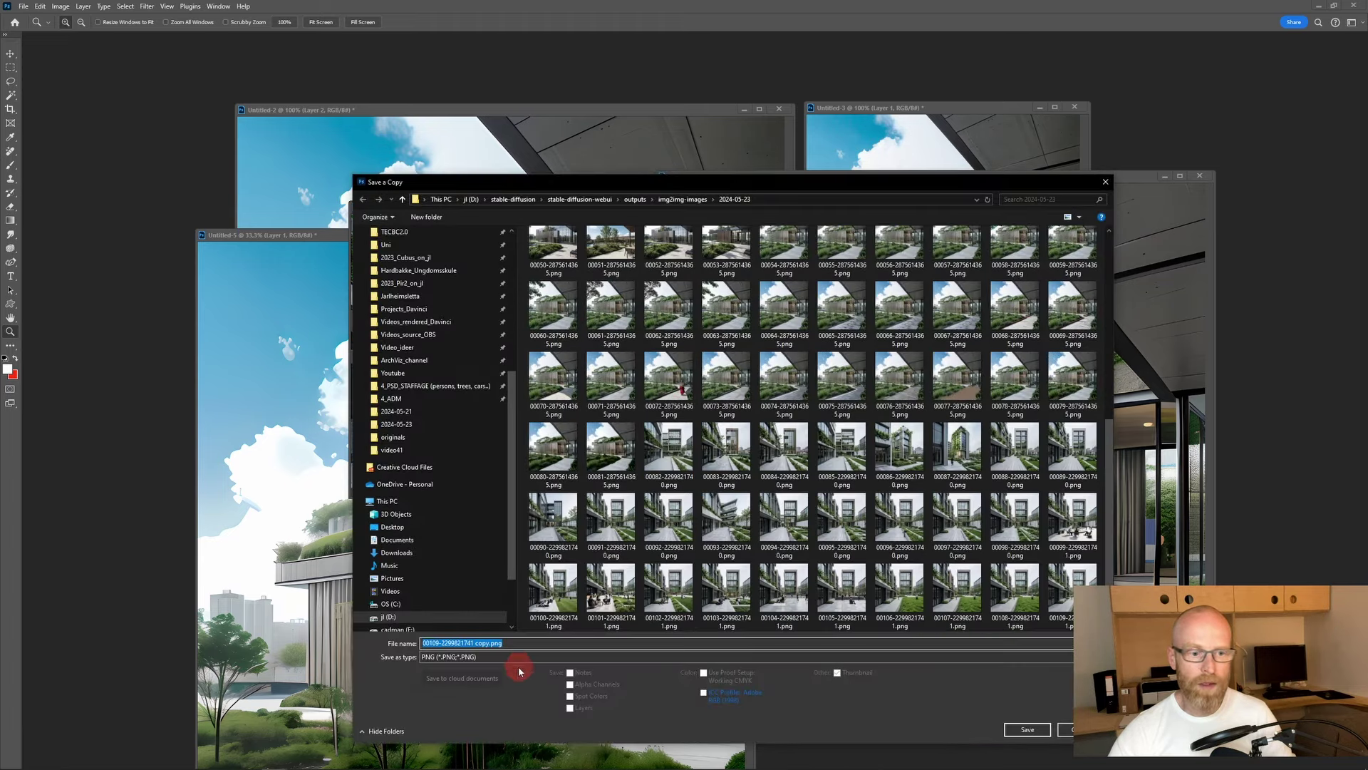
{"action": "key", "text": "Return"}
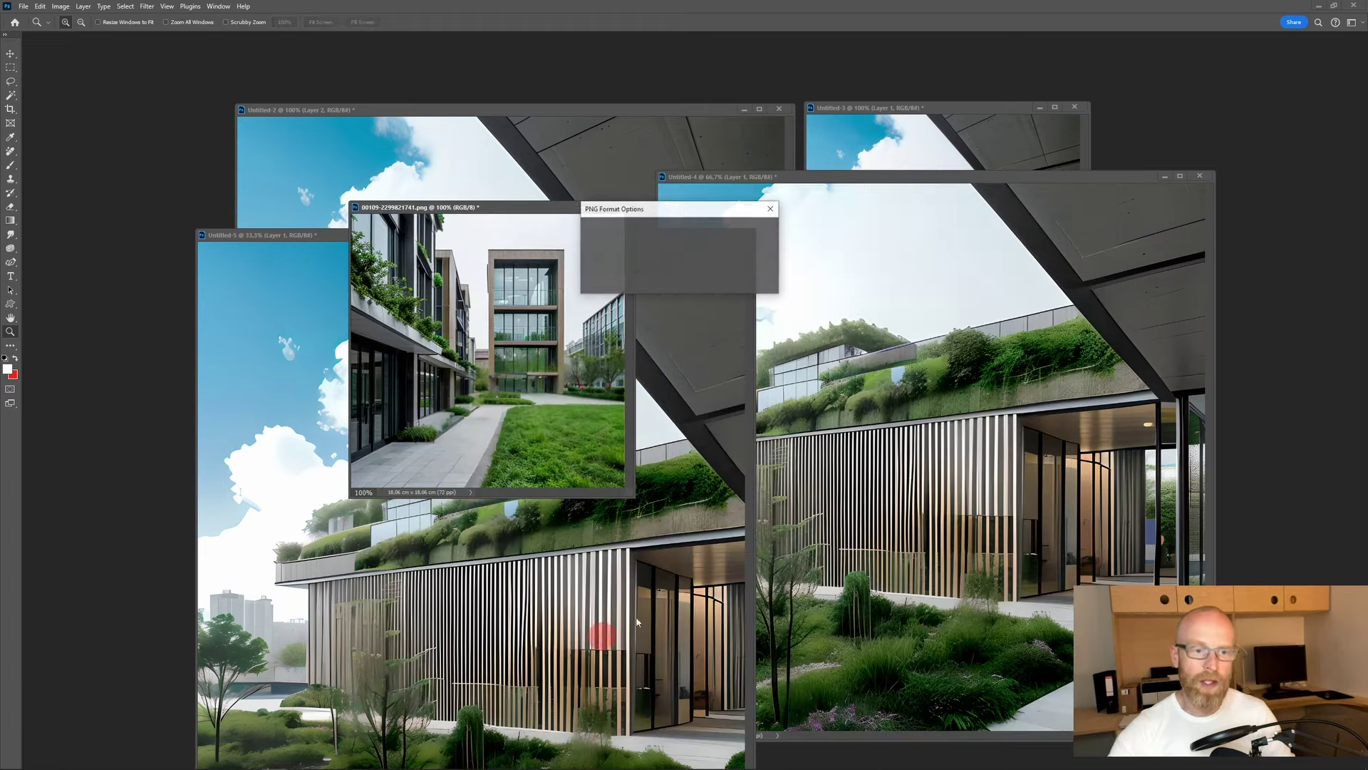
{"action": "left_click", "coordinate": [744, 250]}
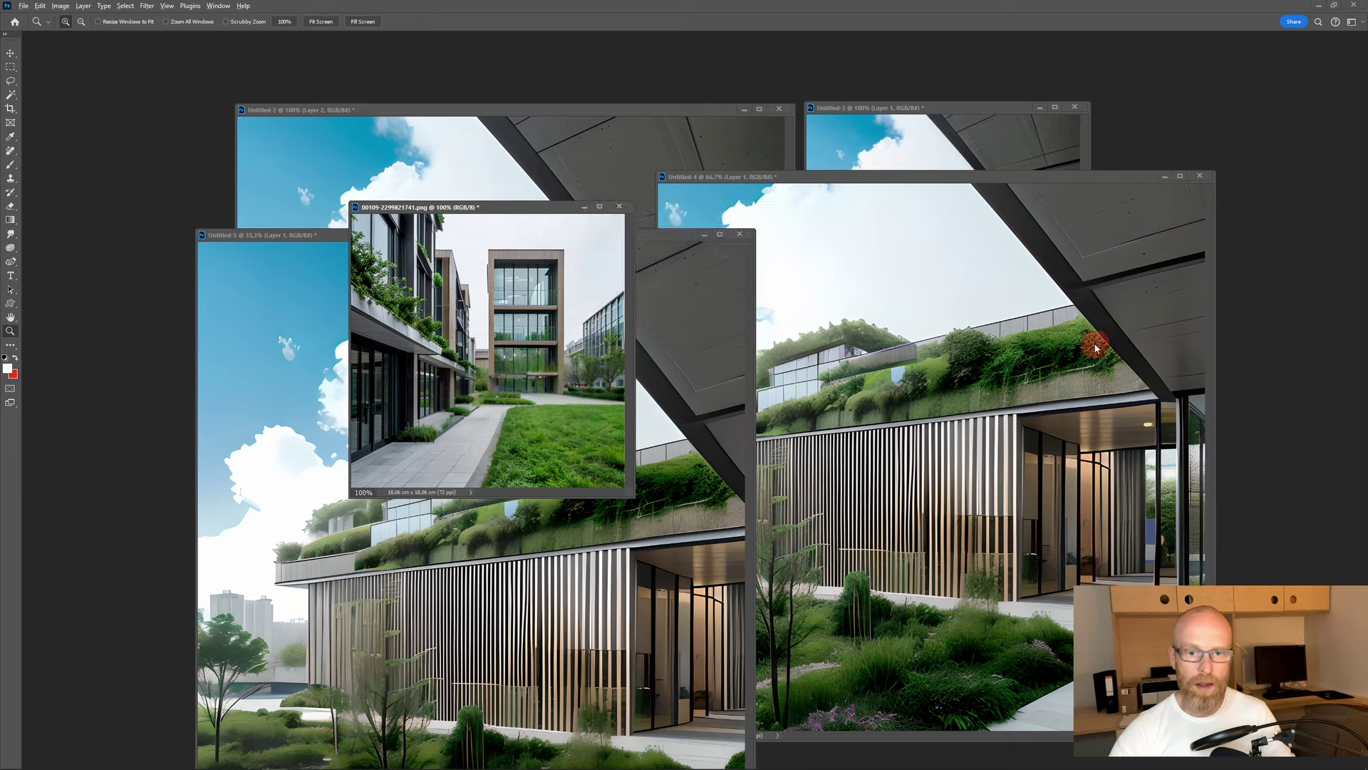
Step: Switch to Stable Diffusion in Chrome, load the retouched copy from the output folder into Inpaint, and clear the old mask
{"action": "key", "text": "super+Tab"}
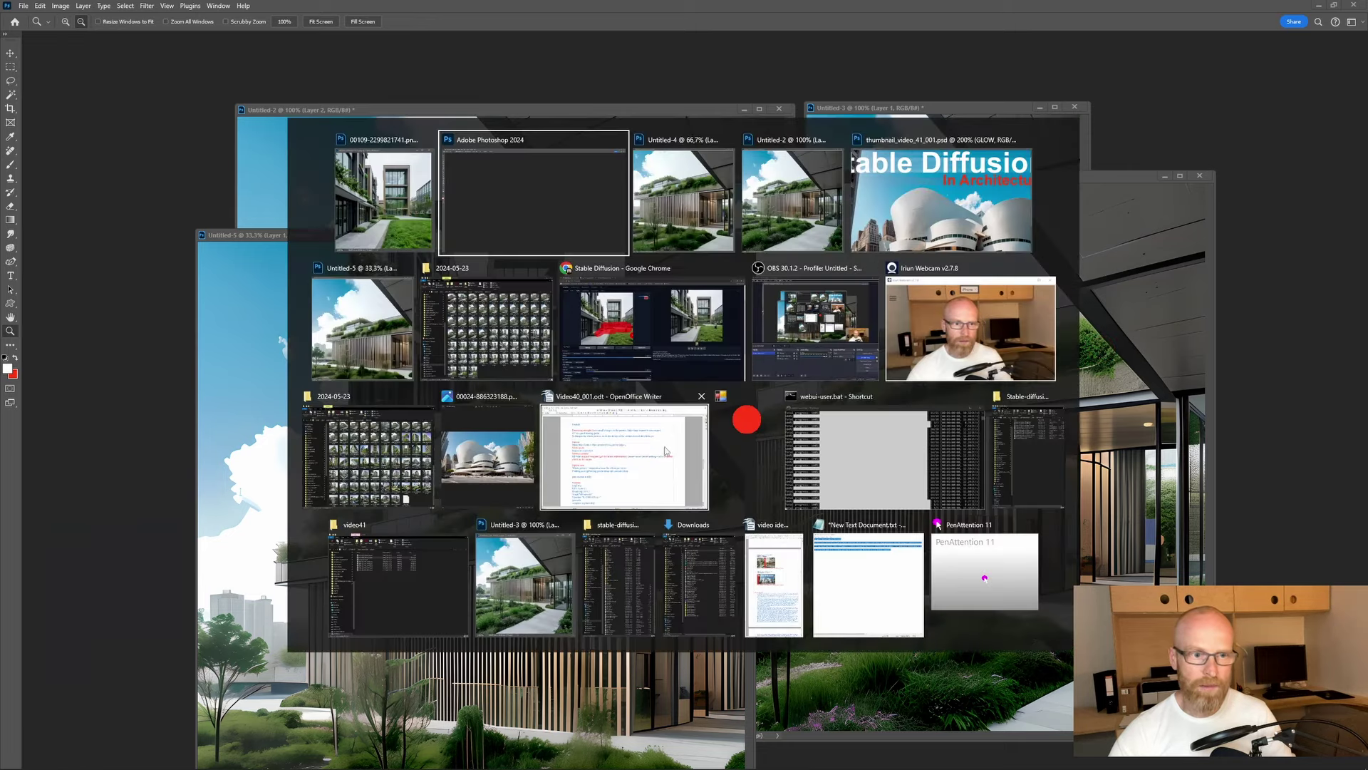
{"action": "left_click", "coordinate": [720, 367]}
{"action": "left_click", "coordinate": [1324, 108]}
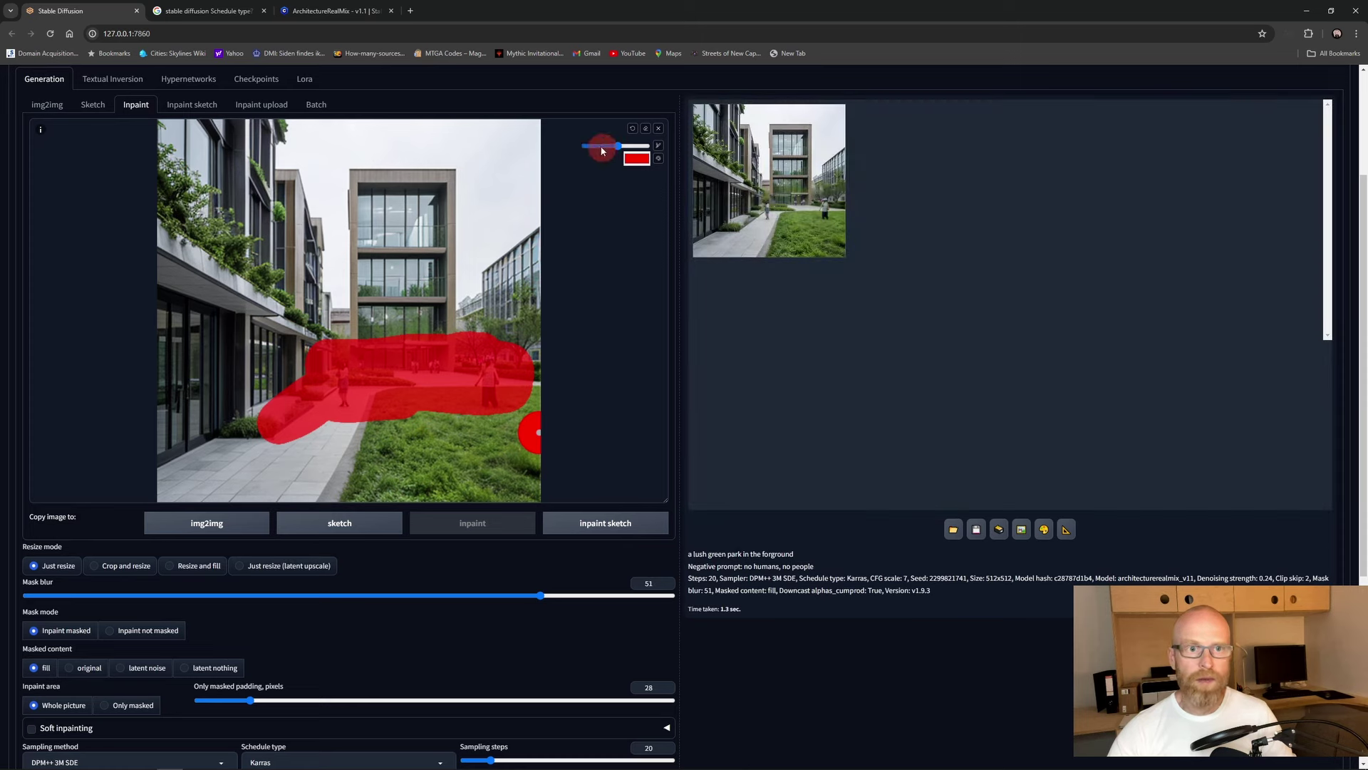
{"action": "left_click", "coordinate": [1227, 373]}
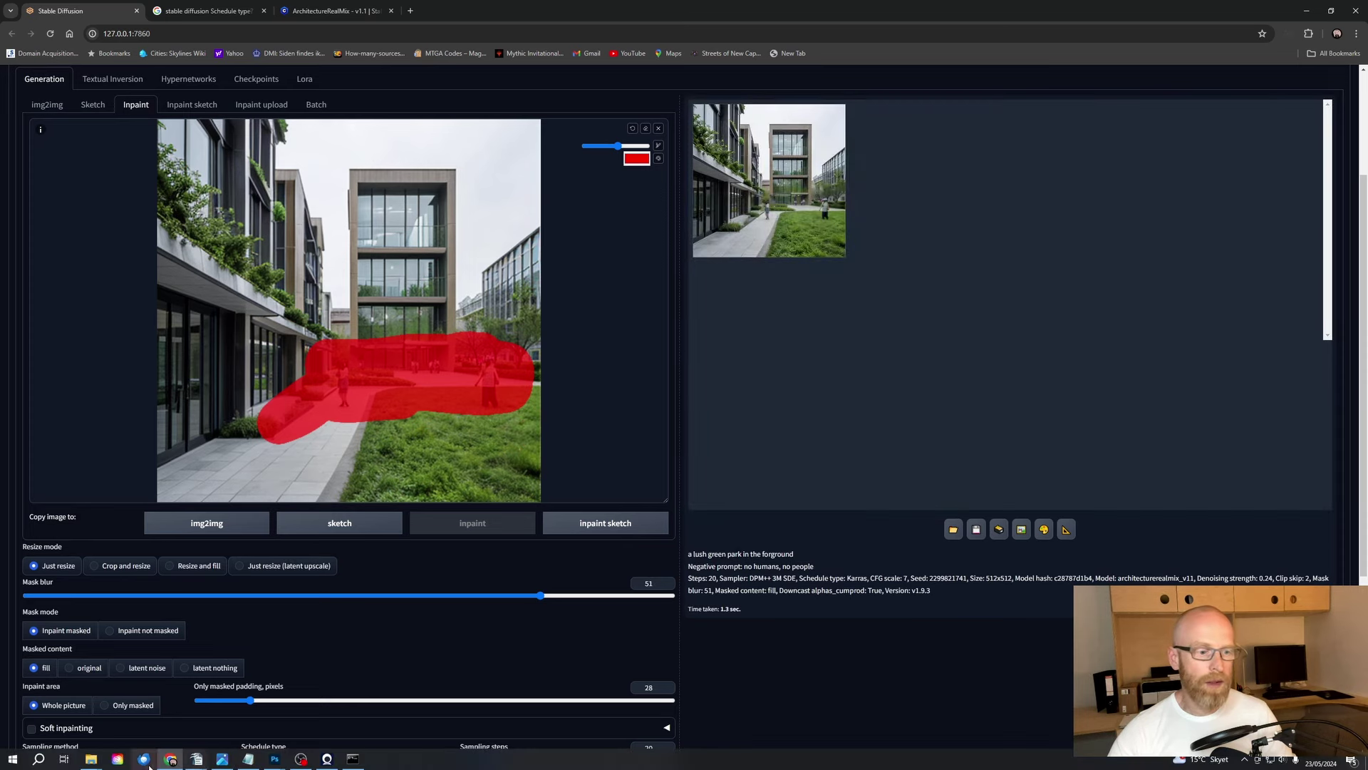
{"action": "mouse_move", "coordinate": [90, 759]}
{"action": "left_click", "coordinate": [295, 713]}
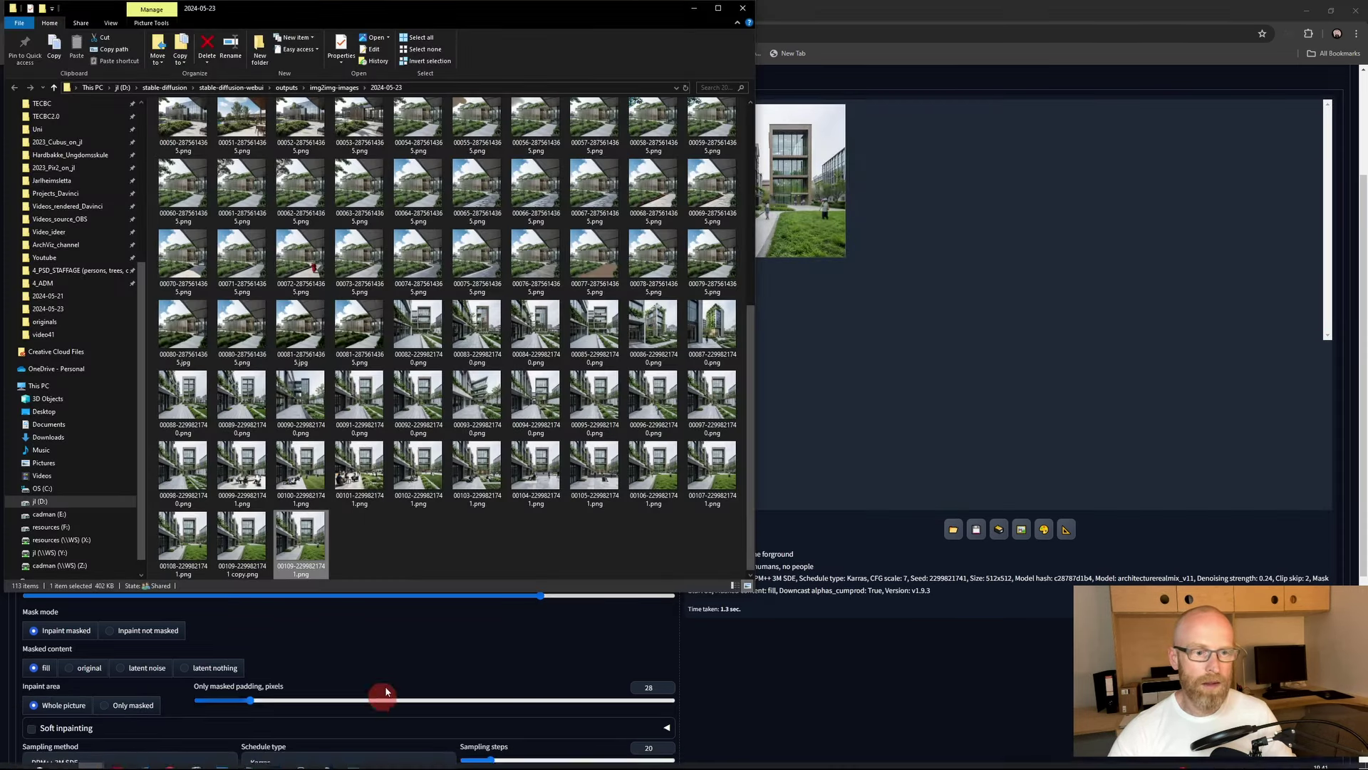
{"action": "left_click_drag", "start_coordinate": [558, 12], "coordinate": [712, 121]}
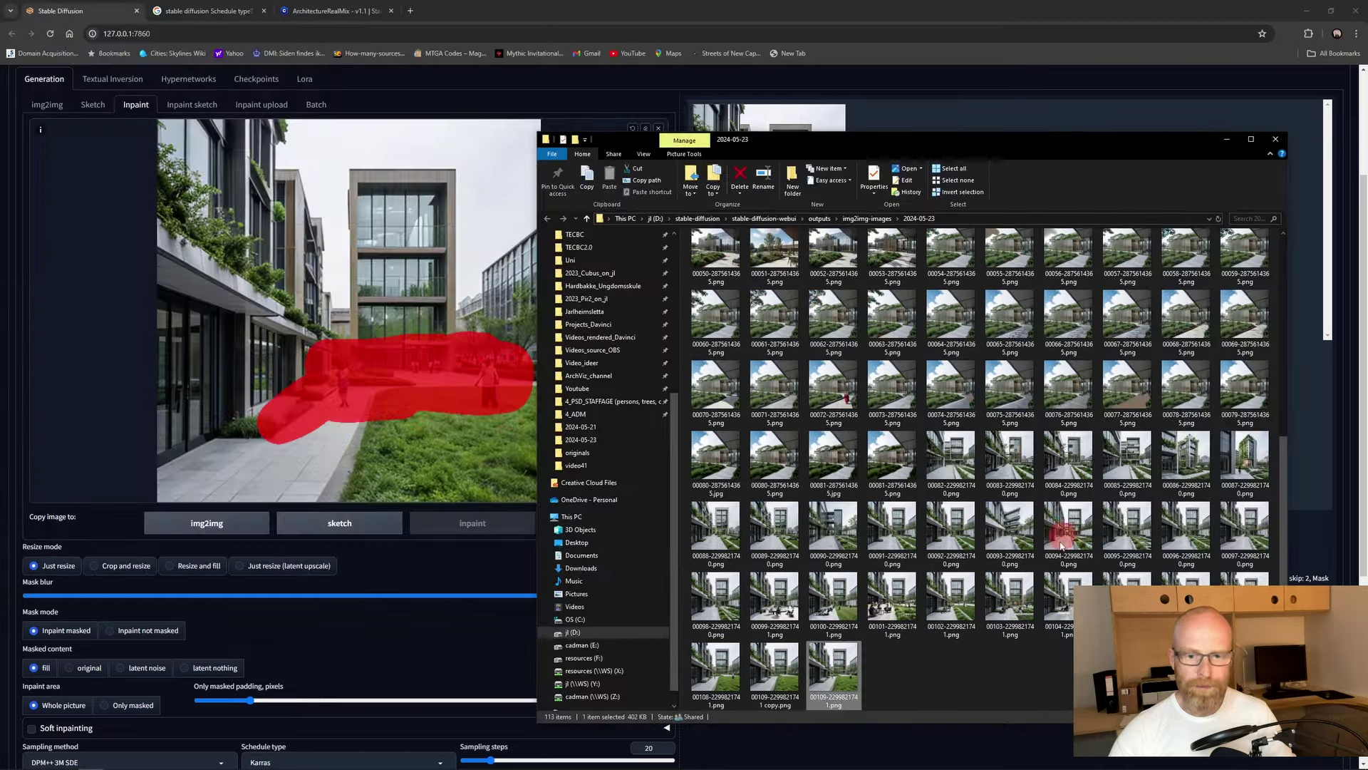
{"action": "left_click", "coordinate": [41, 130]}
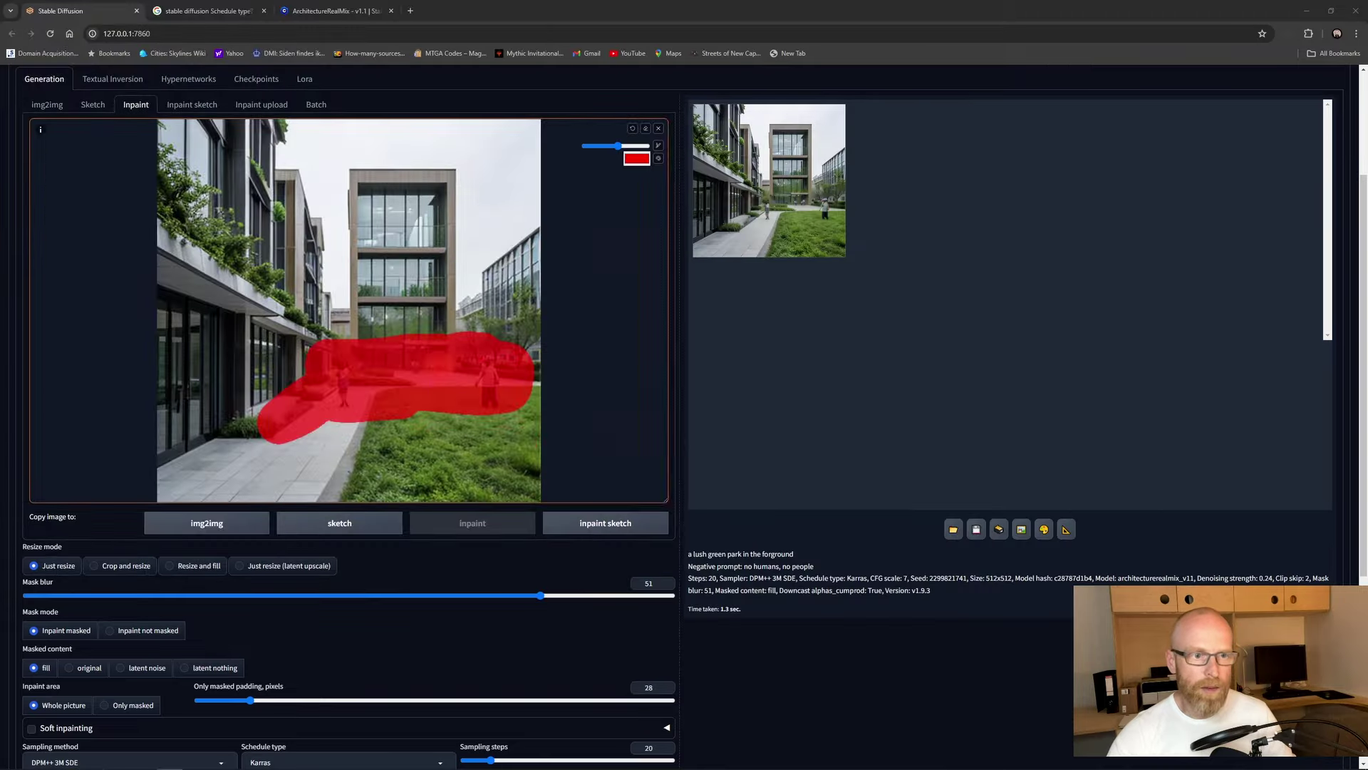
{"action": "left_click", "coordinate": [647, 130]}
Step: Enable the SD upscale script and choose R-ESRGAN 4x+ as its upscaler
{"action": "scroll", "coordinate": [516, 406], "scroll_direction": "up", "scroll_amount": 3}
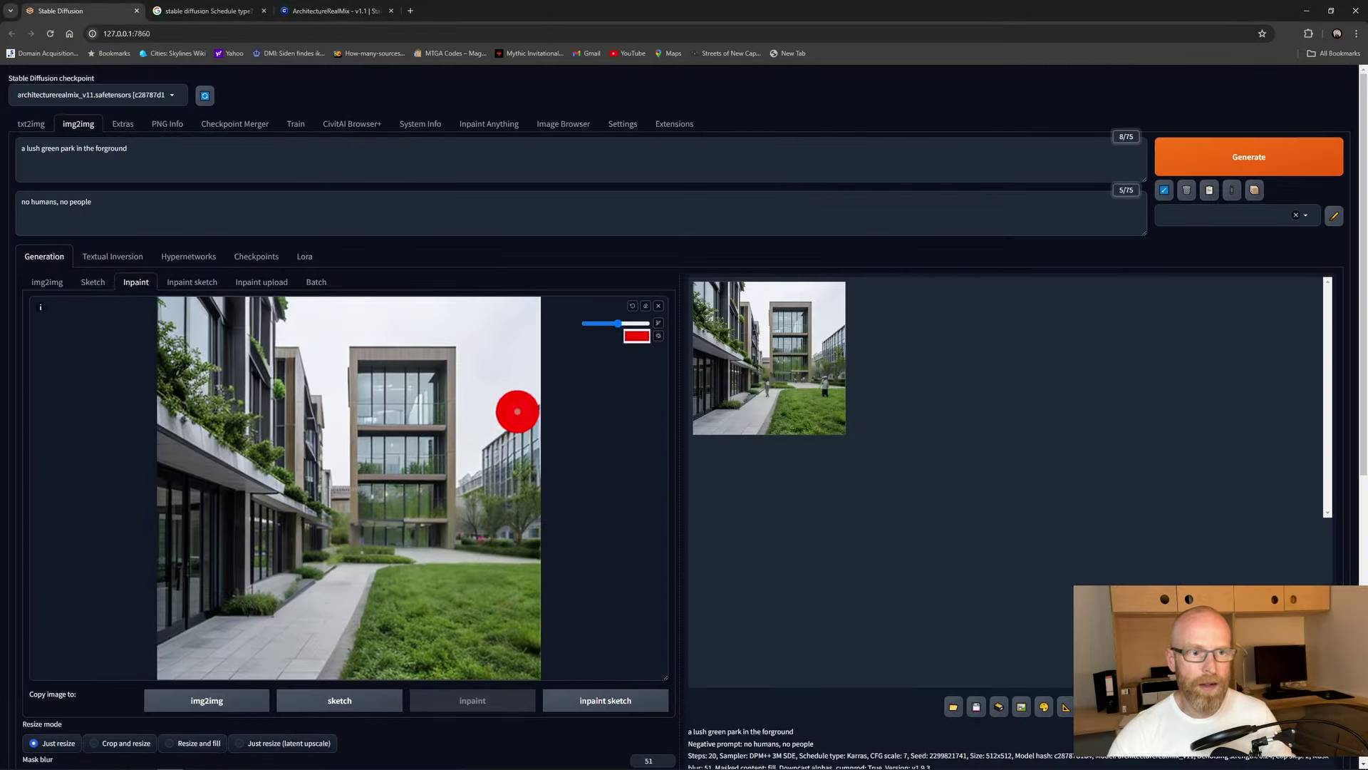
{"action": "scroll", "coordinate": [438, 405], "scroll_direction": "down", "scroll_amount": 1}
{"action": "scroll", "coordinate": [499, 413], "scroll_direction": "down", "scroll_amount": 1}
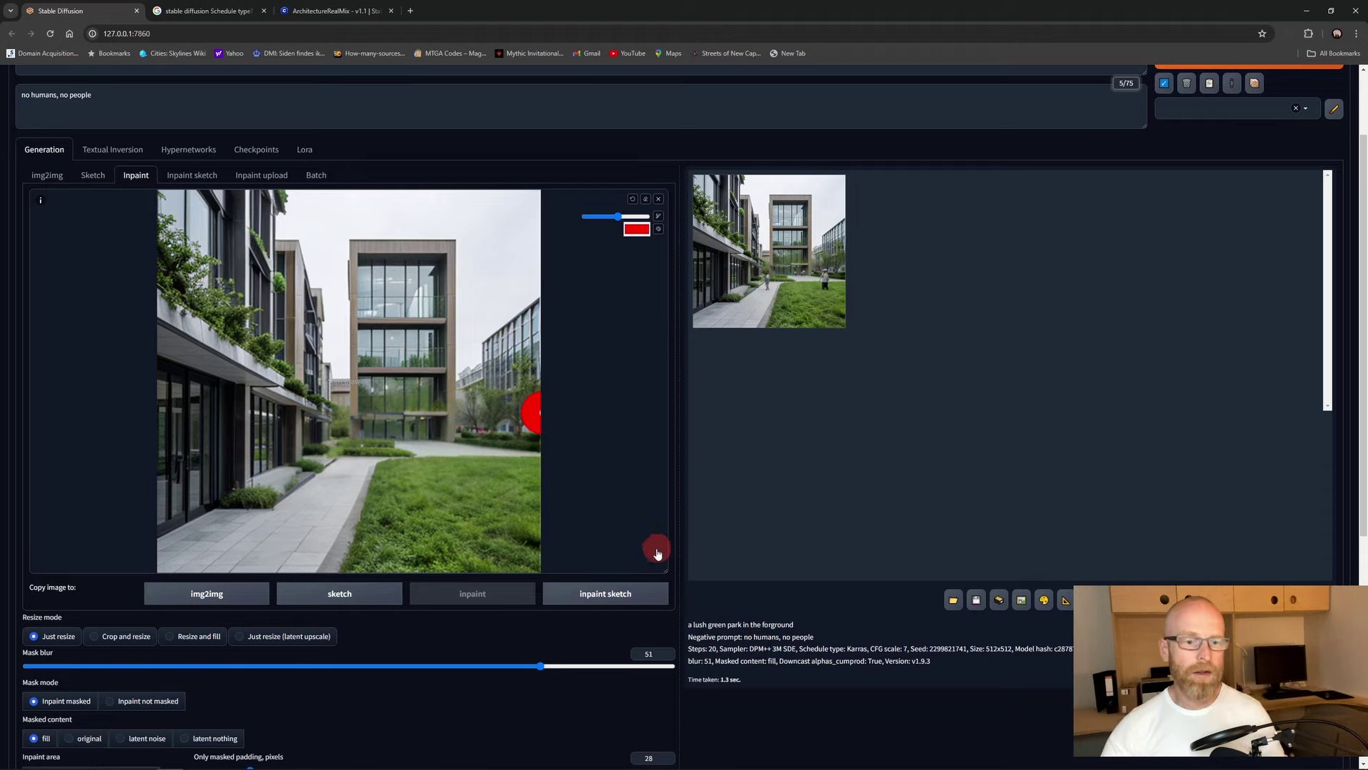
{"action": "scroll", "coordinate": [600, 487], "scroll_direction": "down", "scroll_amount": 5}
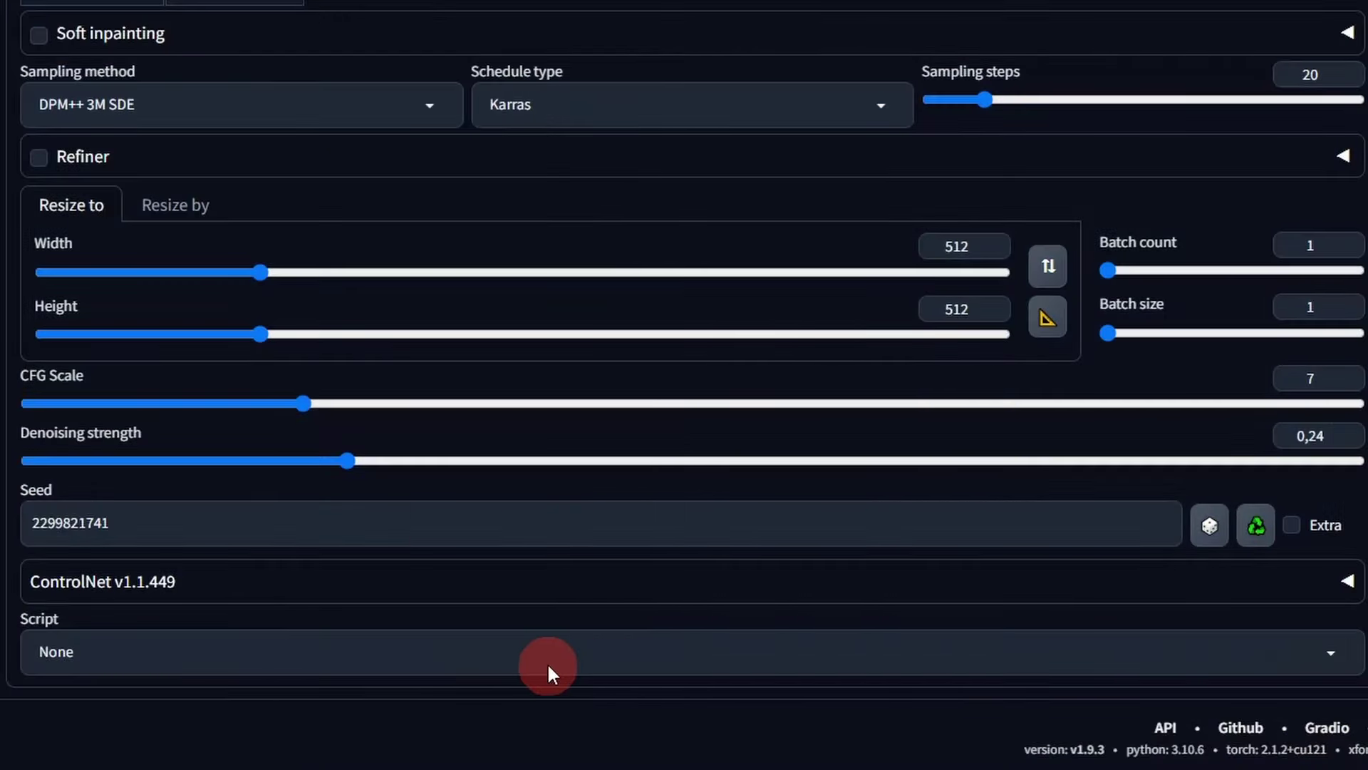
{"action": "left_click", "coordinate": [278, 715]}
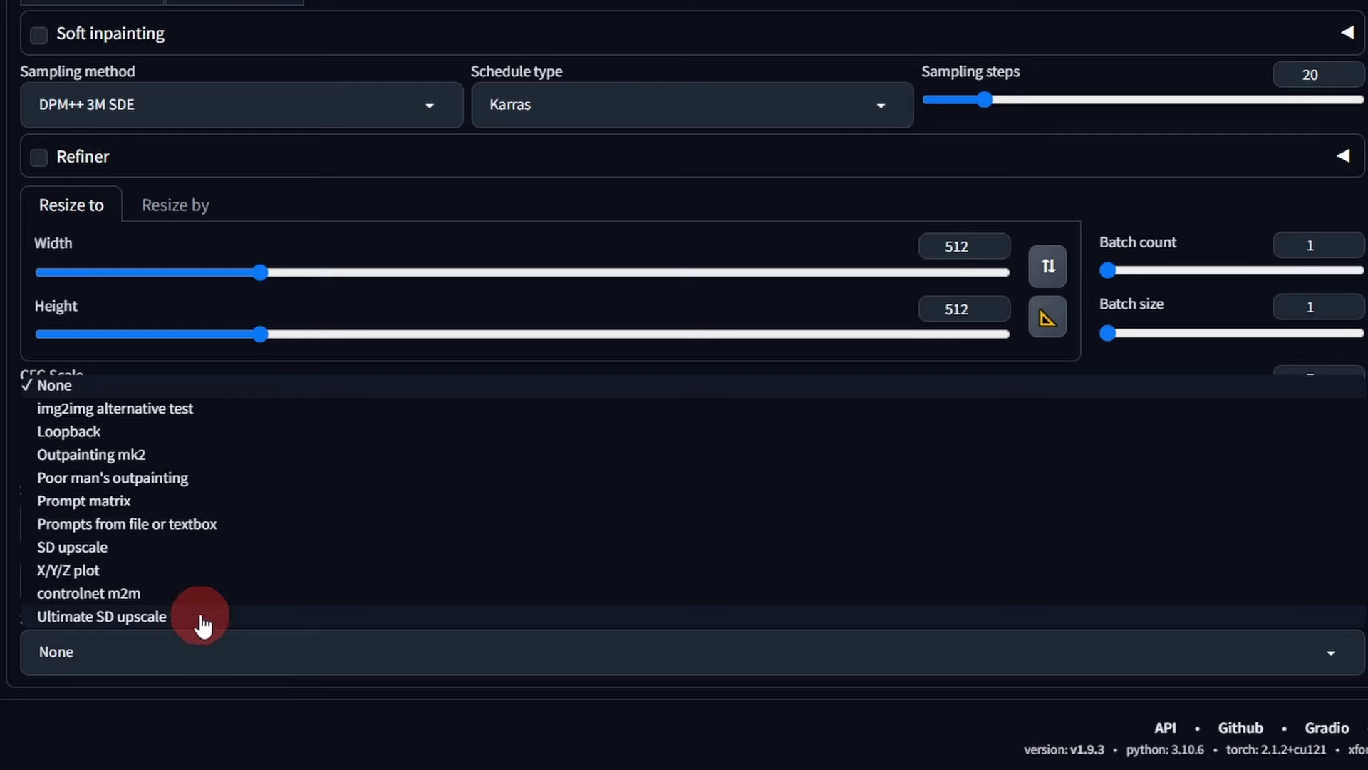
{"action": "left_click", "coordinate": [400, 547]}
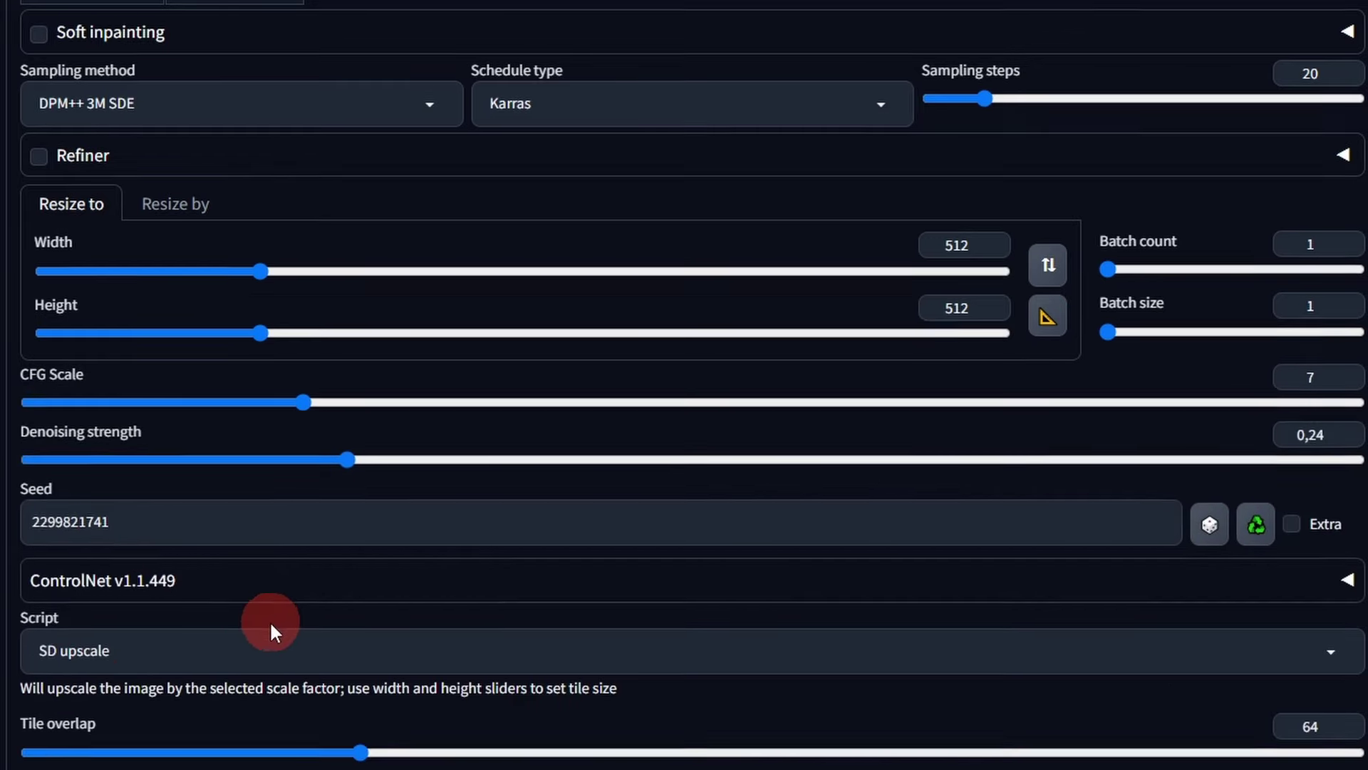
{"action": "scroll", "coordinate": [127, 422], "scroll_direction": "down", "scroll_amount": 3}
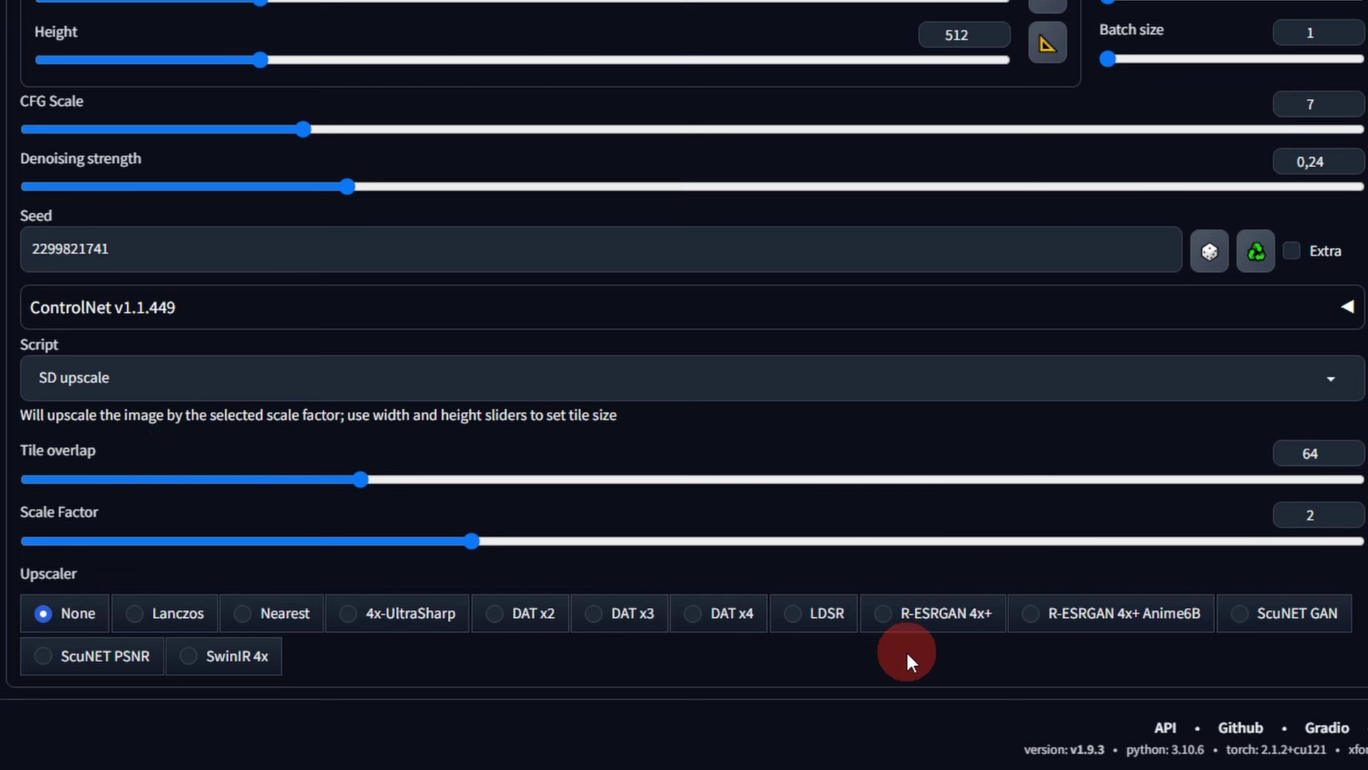
{"action": "left_click", "coordinate": [935, 612]}
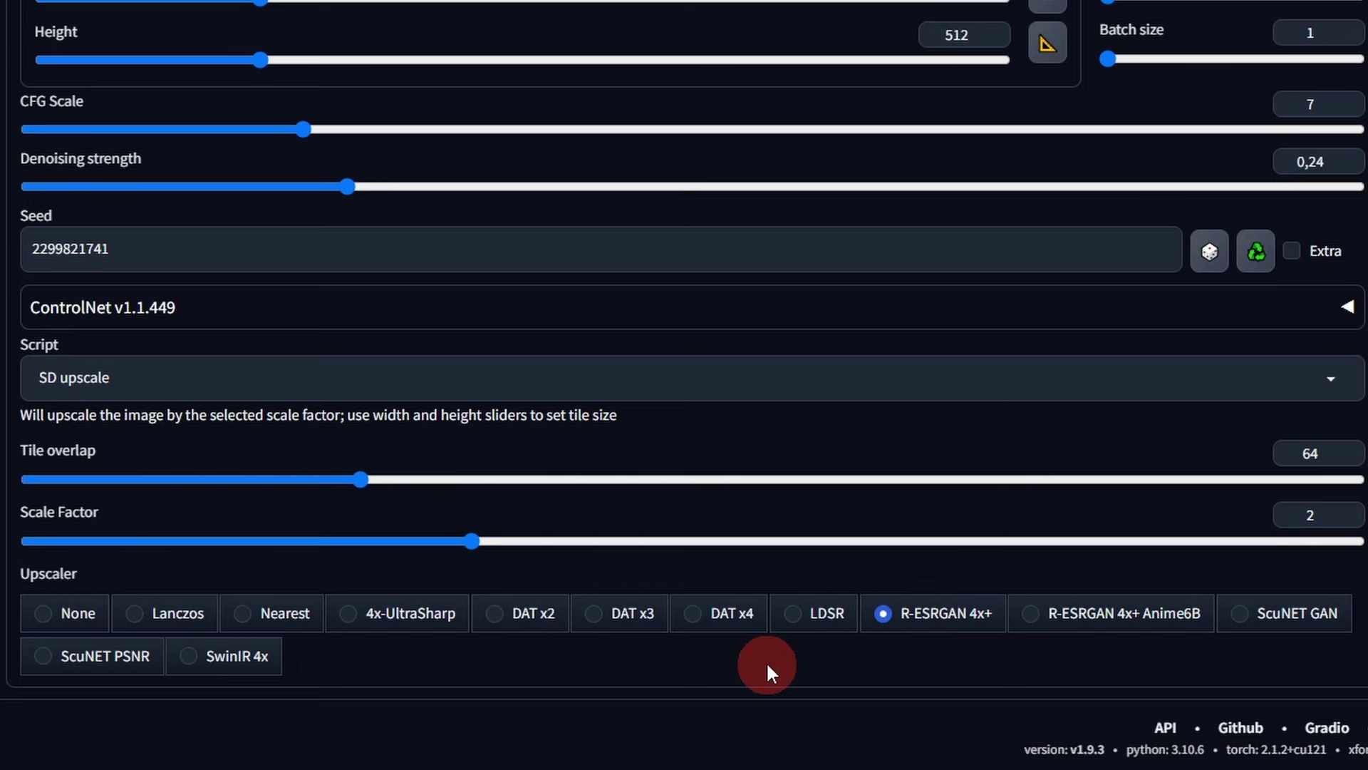
Step: Set the denoising strength to 0.1 and the CFG scale to 11 for the upscale
{"action": "scroll", "coordinate": [767, 662], "scroll_direction": "up", "scroll_amount": 6}
{"action": "left_click", "coordinate": [1327, 603]}
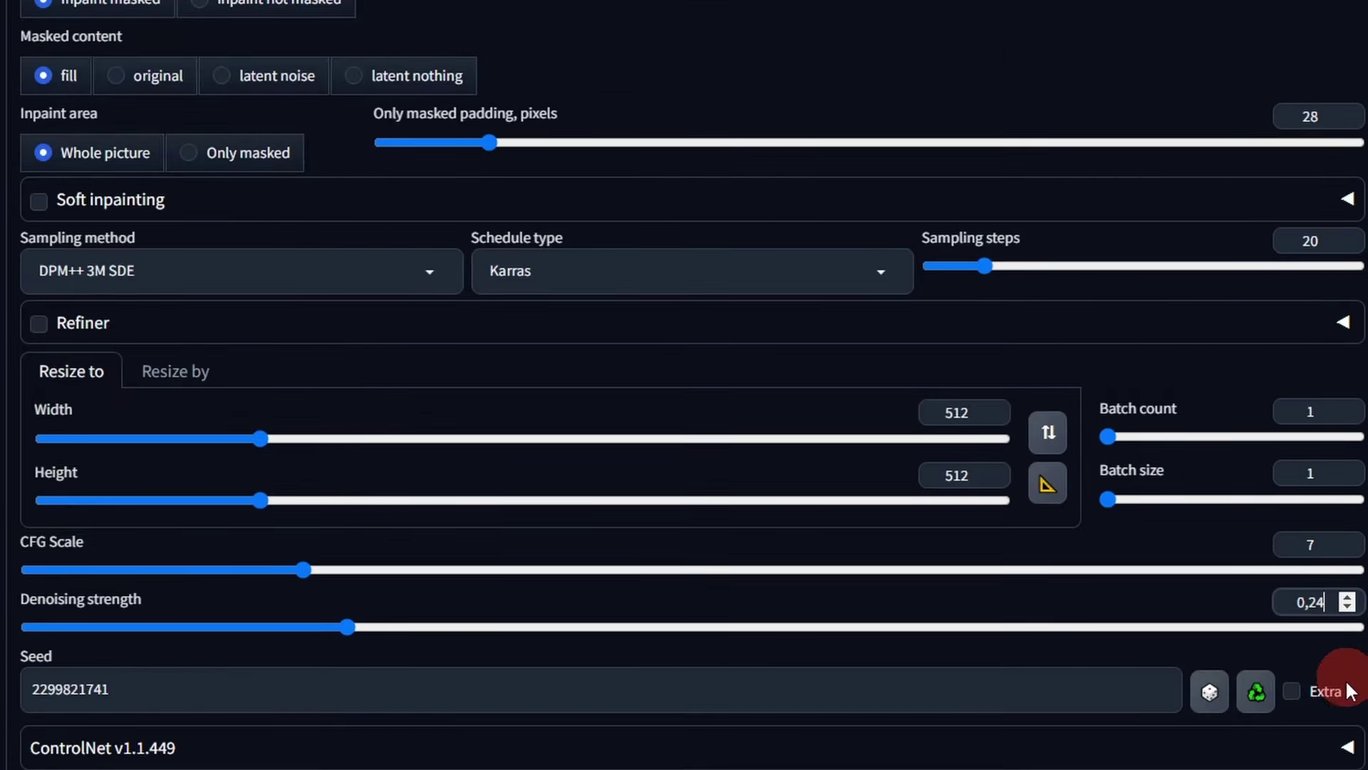
{"action": "key", "text": "BackSpace"}
{"action": "key", "text": "BackSpace"}
{"action": "key", "text": "BackSpace"}
{"action": "type", "text": ",1"}
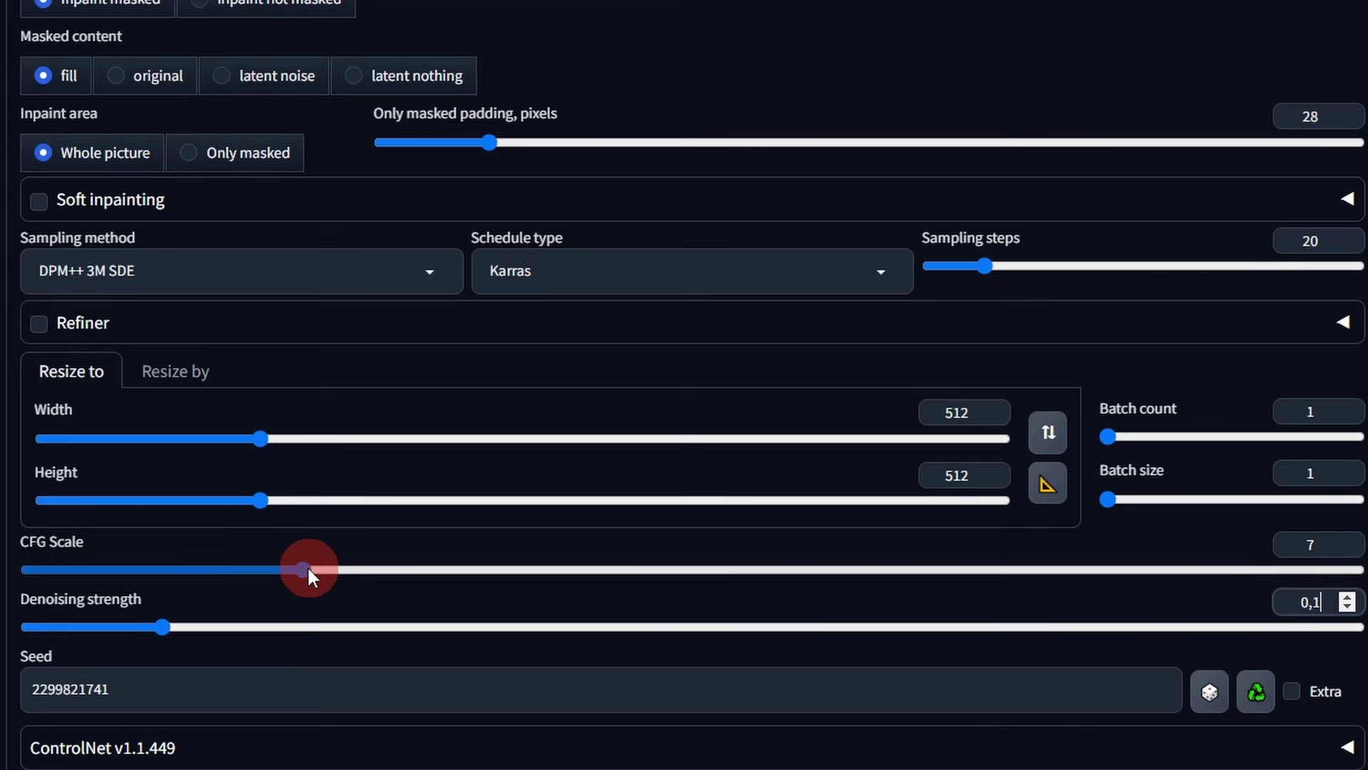
{"action": "left_click_drag", "start_coordinate": [307, 566], "coordinate": [356, 566]}
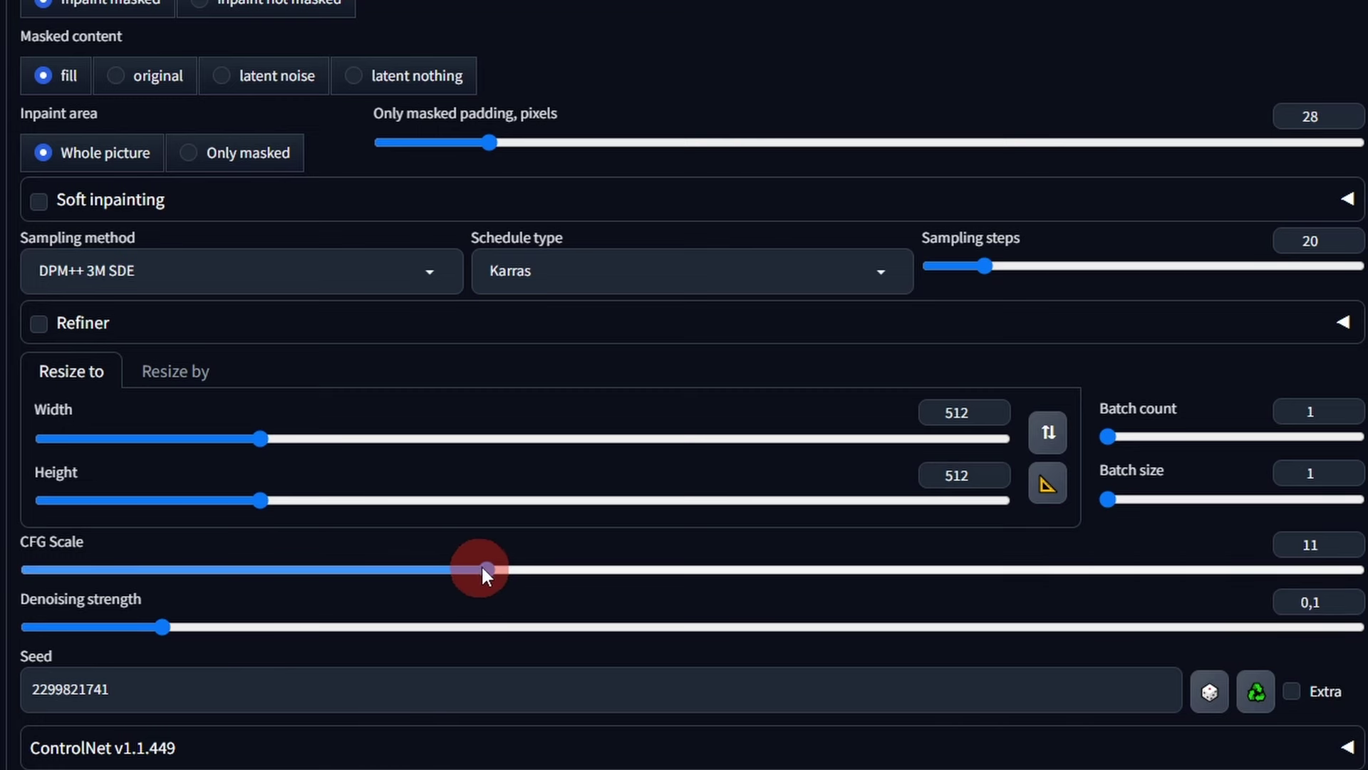
Step: Generate the upscaled park image and open the result in the output preview
{"action": "scroll", "coordinate": [999, 517], "scroll_direction": "up", "scroll_amount": 1}
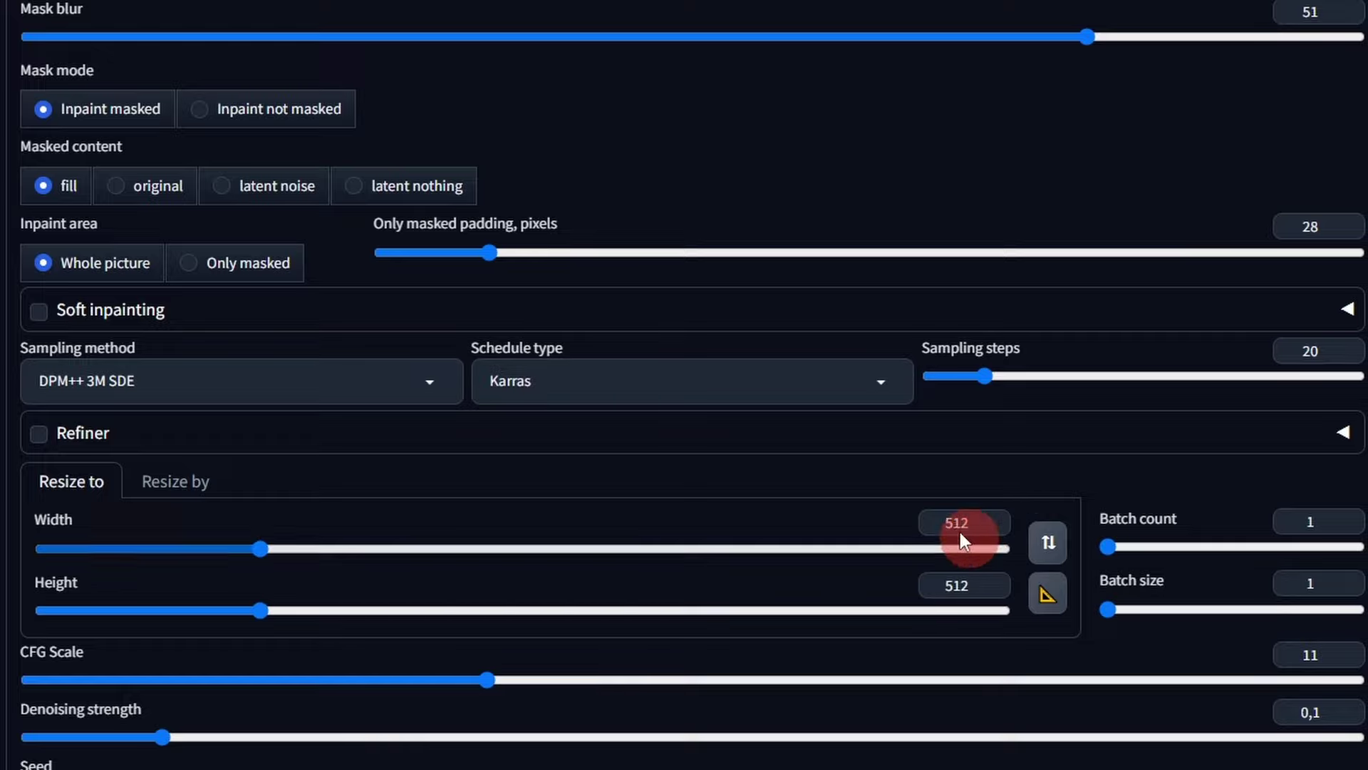
{"action": "scroll", "coordinate": [955, 541], "scroll_direction": "down", "scroll_amount": 5}
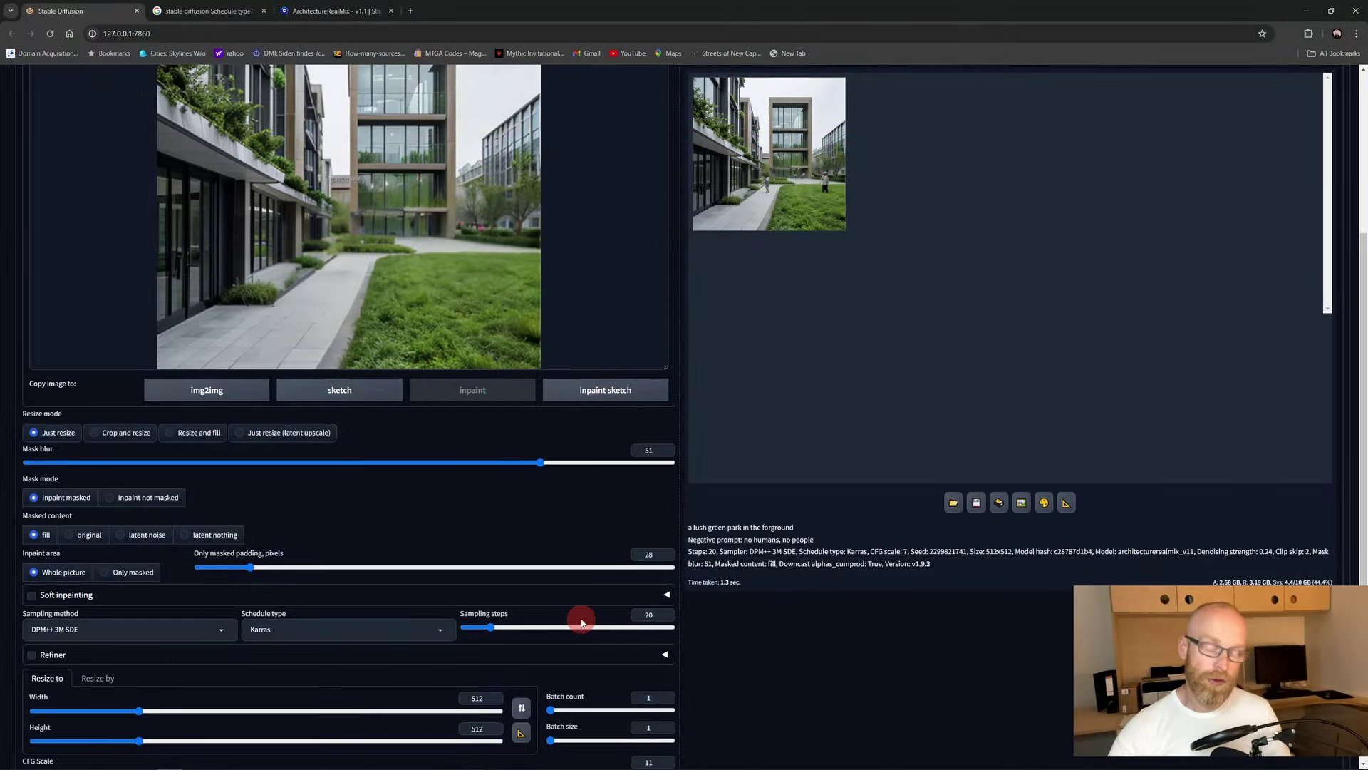
{"action": "scroll", "coordinate": [532, 596], "scroll_direction": "down", "scroll_amount": 5}
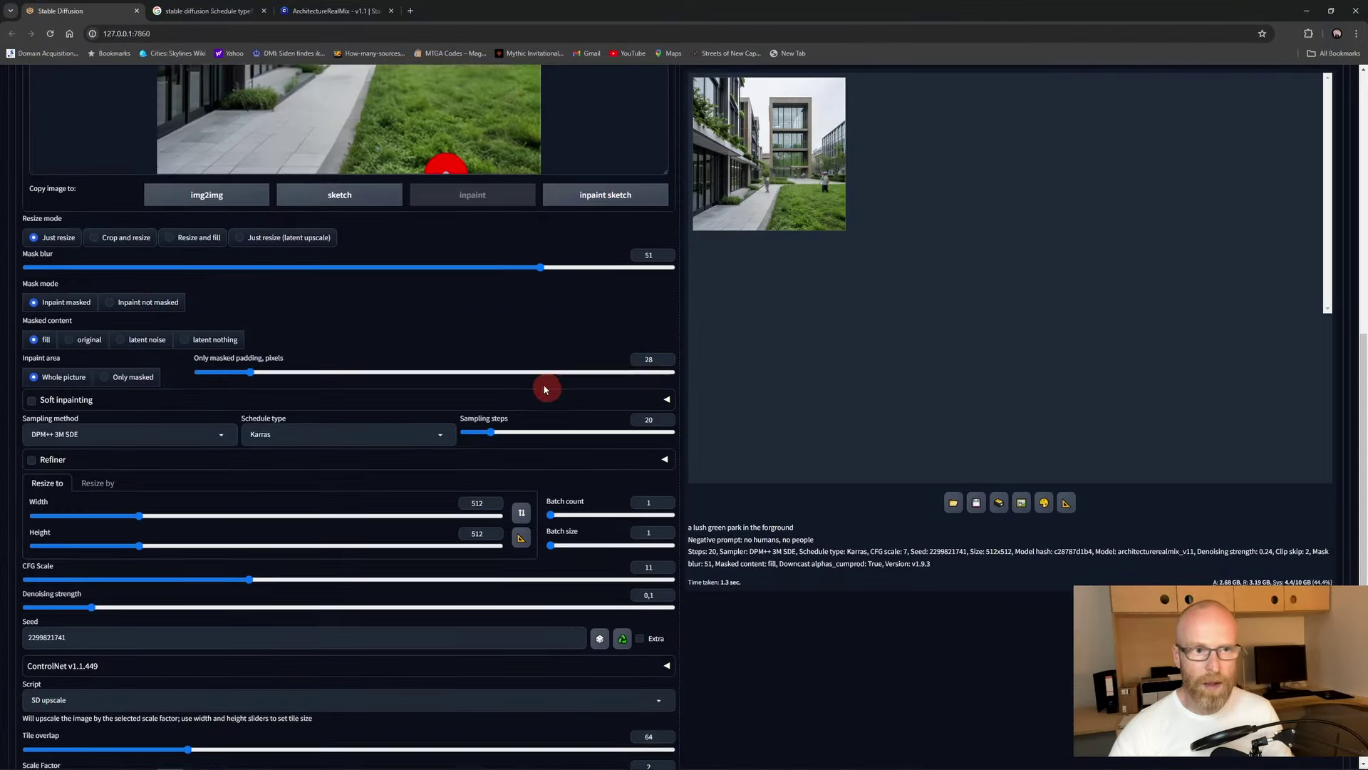
{"action": "scroll", "coordinate": [410, 260], "scroll_direction": "up", "scroll_amount": 3}
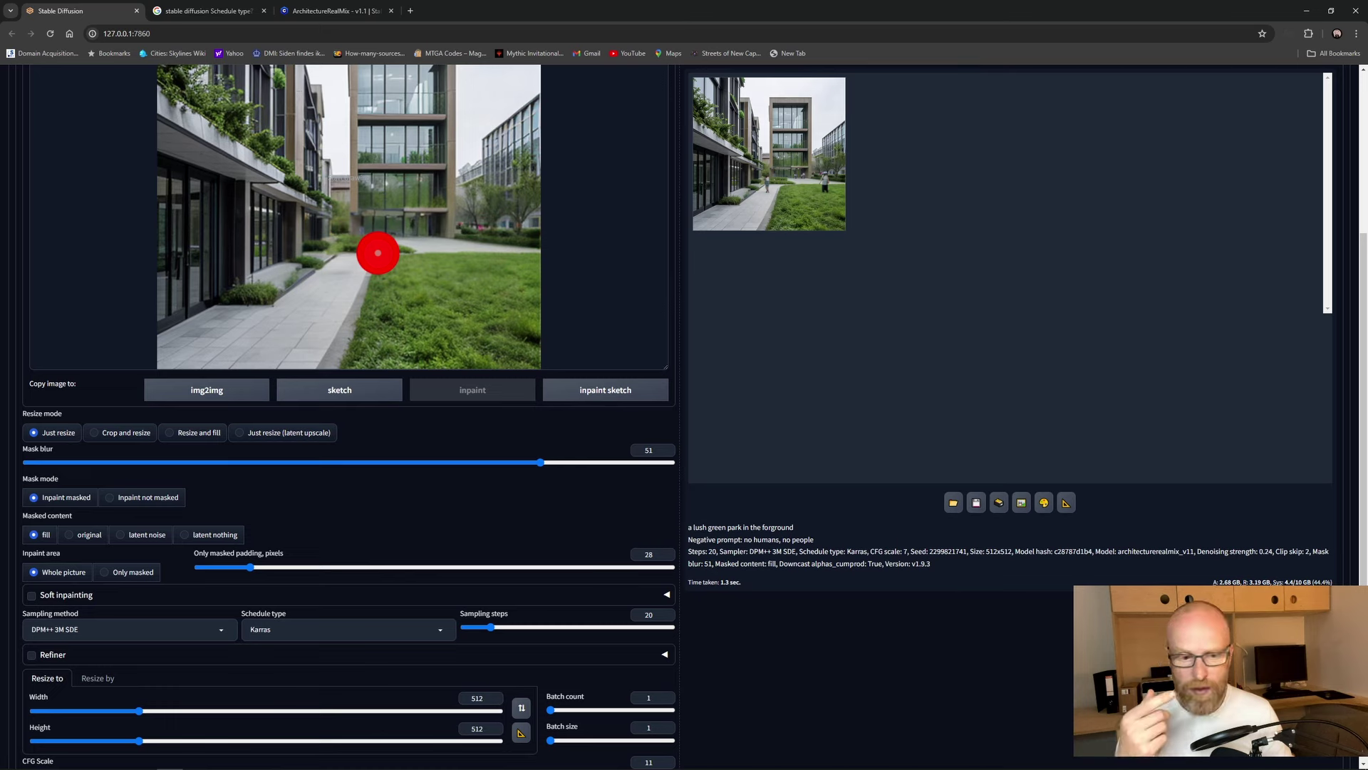
{"action": "scroll", "coordinate": [397, 254], "scroll_direction": "up", "scroll_amount": 4}
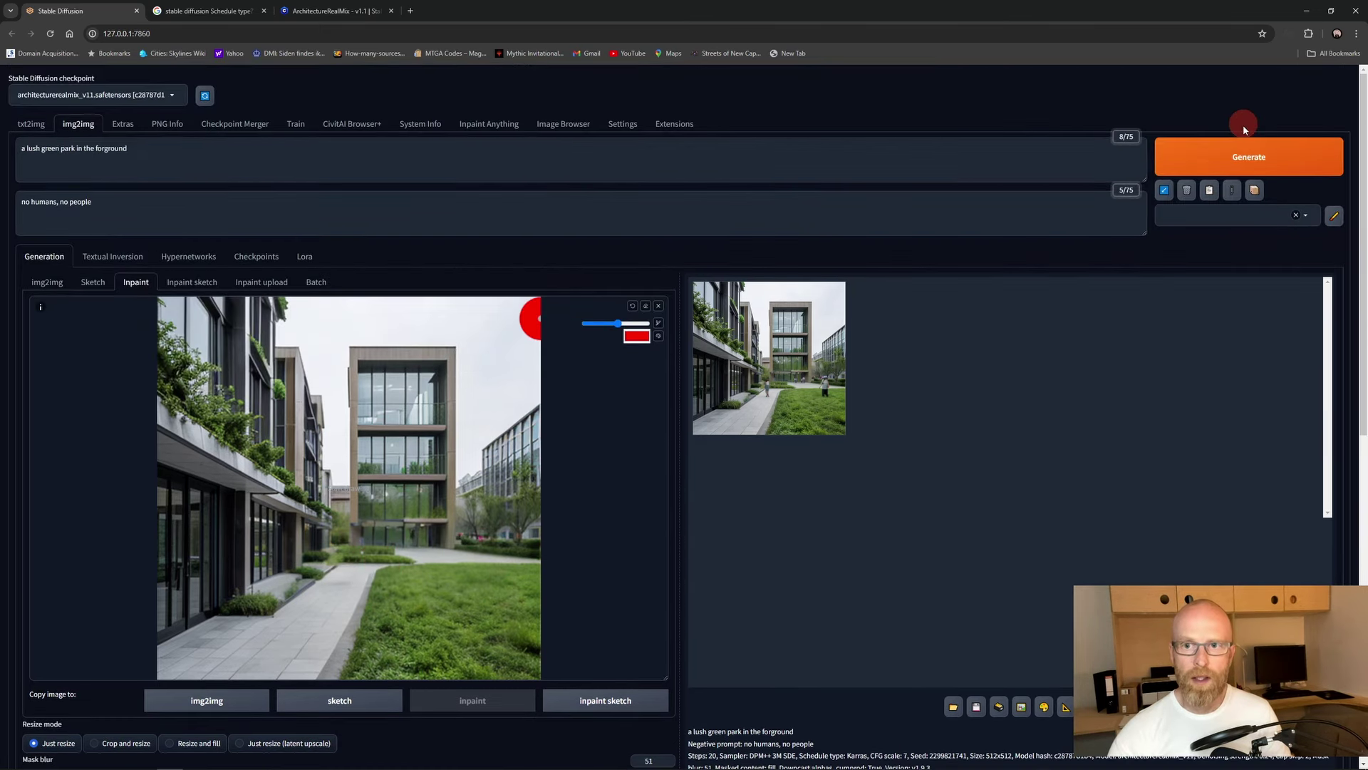
{"action": "left_click", "coordinate": [1244, 147]}
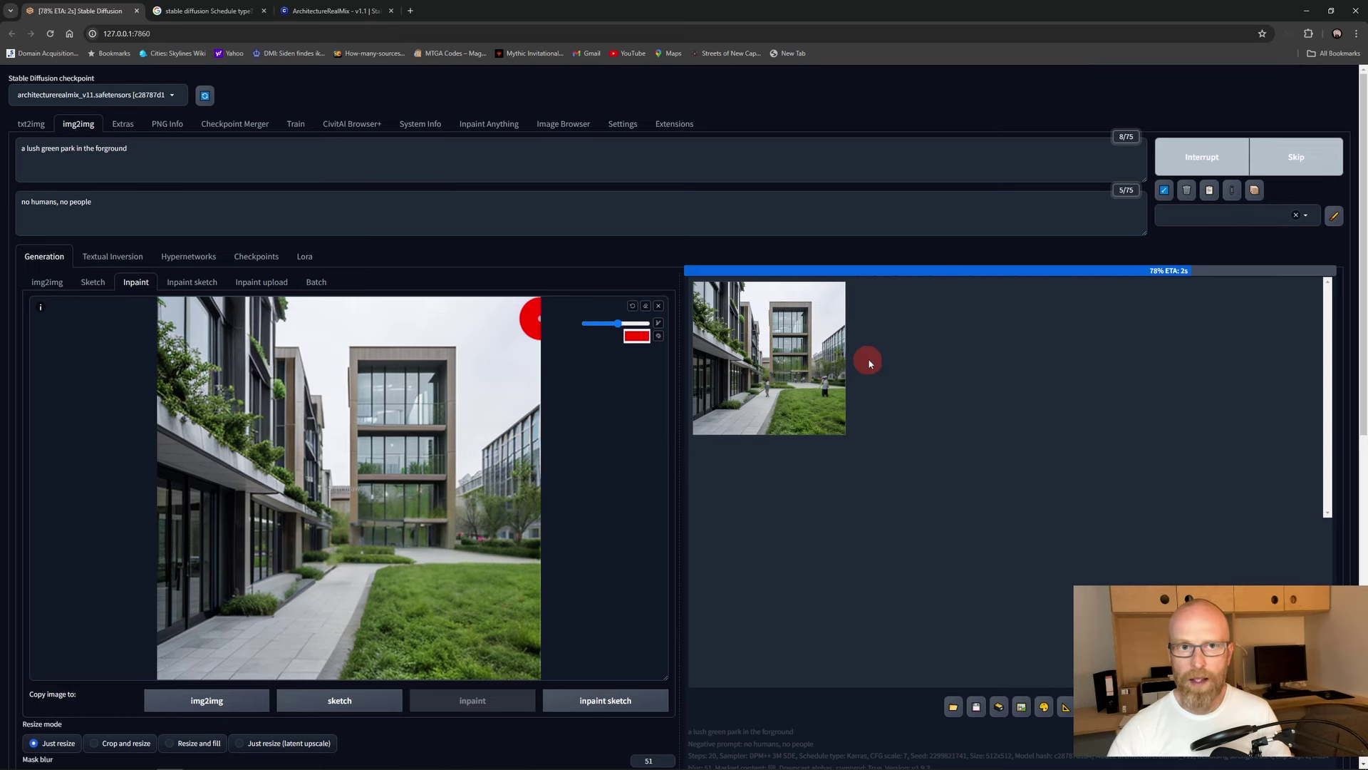
{"action": "left_click", "coordinate": [803, 421]}
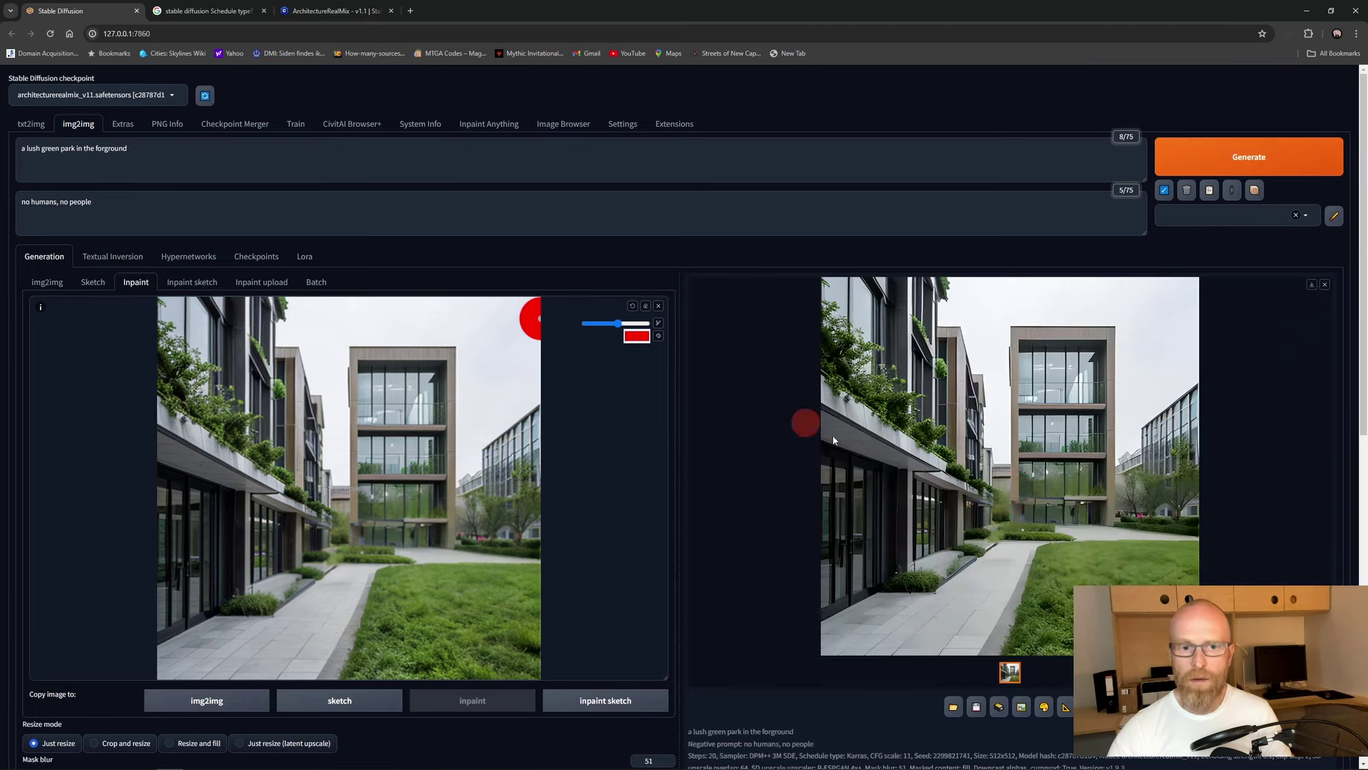
Step: Copy the upscaled park image from the output preview and switch to Photoshop
{"action": "right_click", "coordinate": [1023, 487]}
{"action": "key", "text": "alt+Tab"}
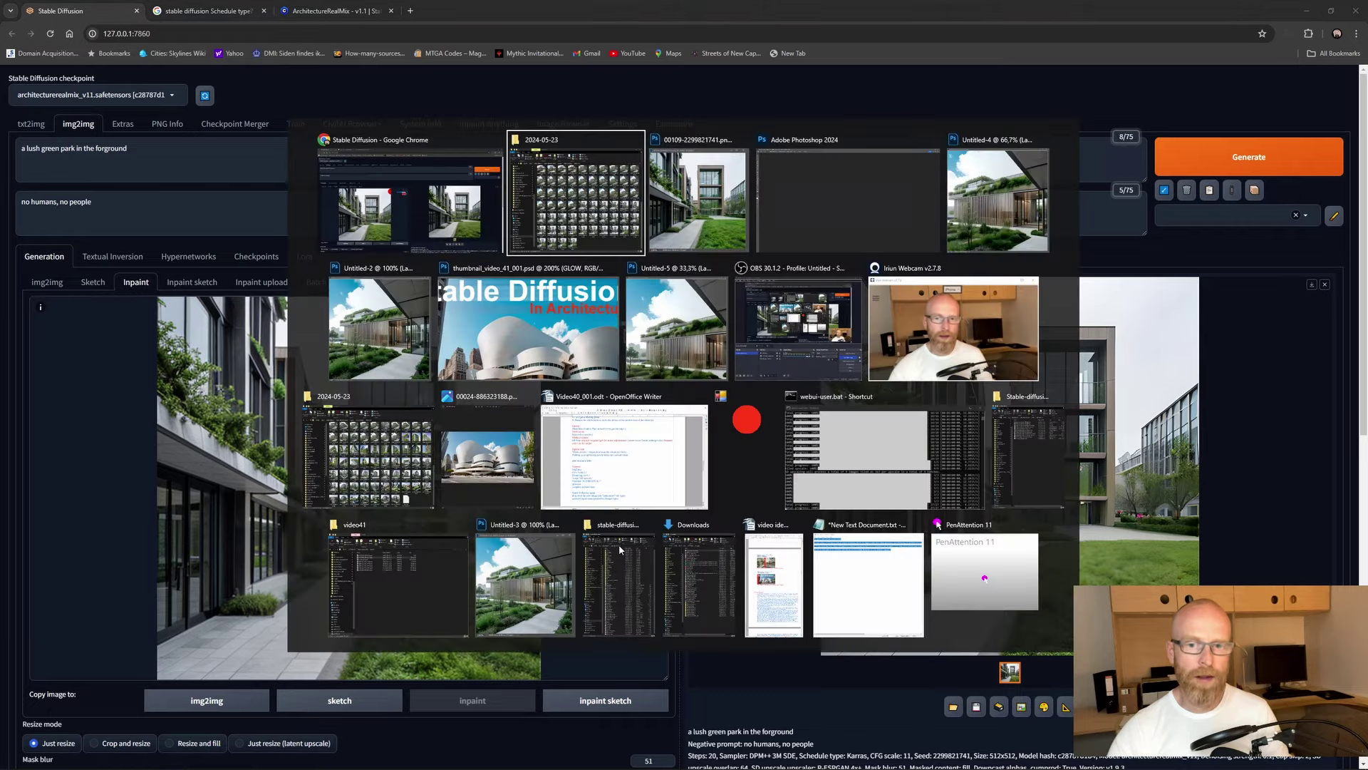
{"action": "left_click", "coordinate": [809, 207]}
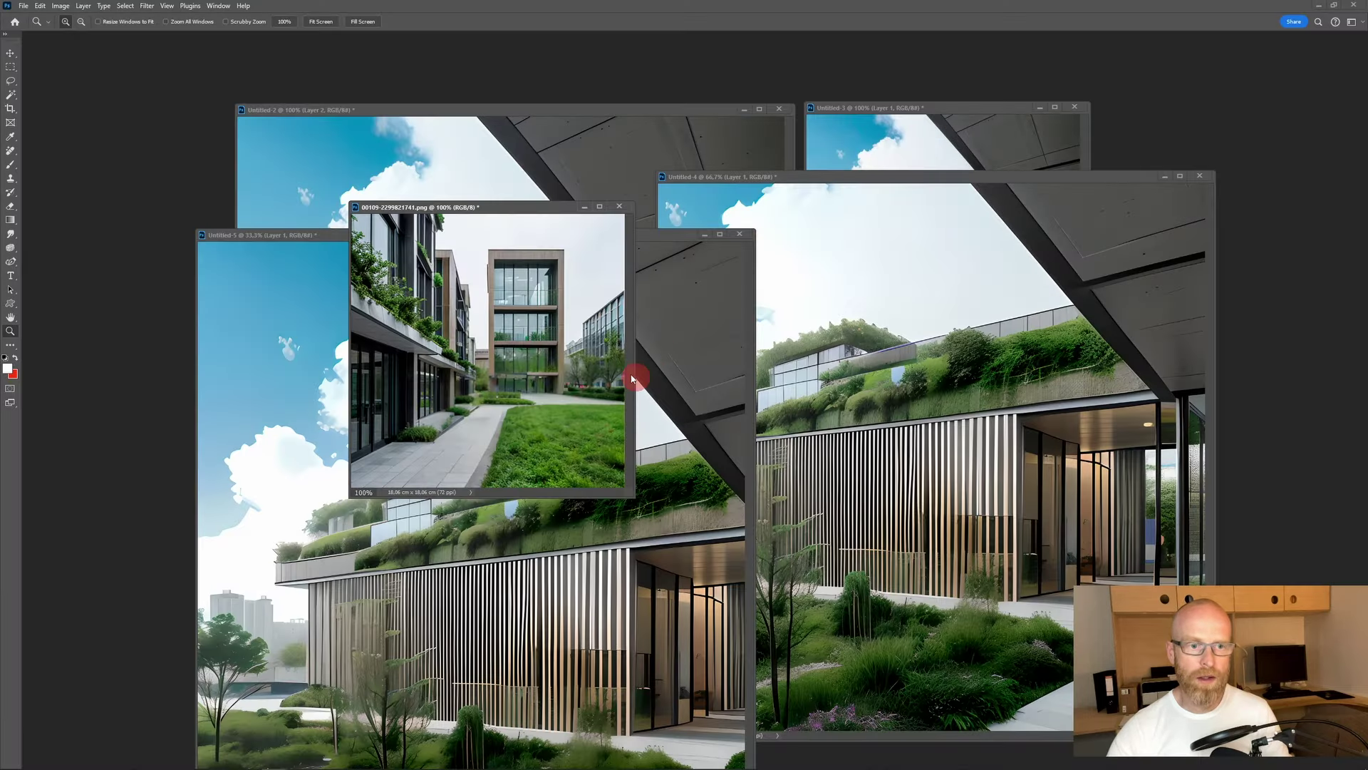
Step: Close the four leftover untitled documents without saving, keeping only 00109-2299821741.png open
{"action": "left_click", "coordinate": [739, 235]}
{"action": "left_click", "coordinate": [686, 278]}
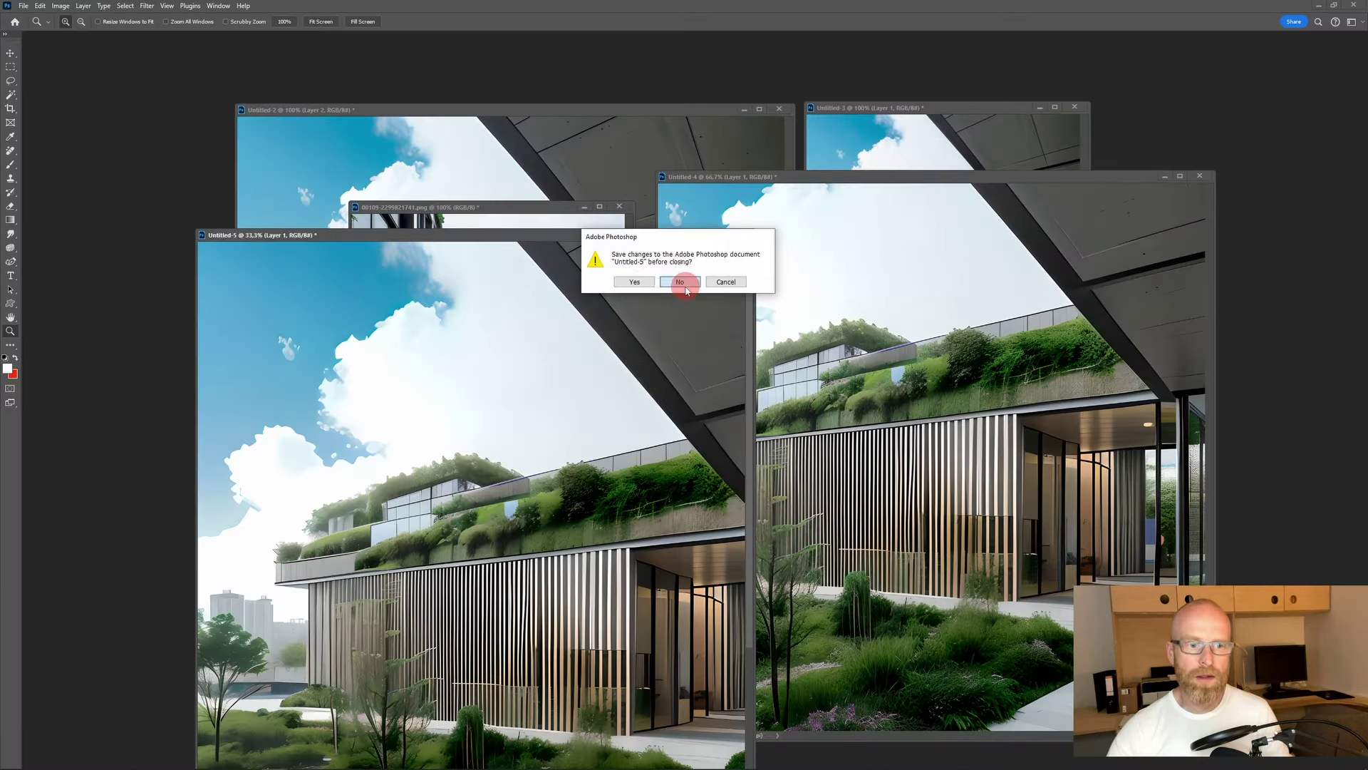
{"action": "left_click", "coordinate": [1200, 176]}
{"action": "left_click", "coordinate": [681, 282]}
{"action": "left_click", "coordinate": [1075, 107]}
{"action": "left_click", "coordinate": [681, 282]}
{"action": "left_click", "coordinate": [780, 108]}
{"action": "left_click", "coordinate": [681, 281]}
Step: Resize the 00109-2299821741.png window to fit its image at 100% zoom and tuck it into a corner of the workspace
{"action": "left_click", "coordinate": [501, 208]}
{"action": "left_click_drag", "start_coordinate": [482, 210], "coordinate": [245, 92]}
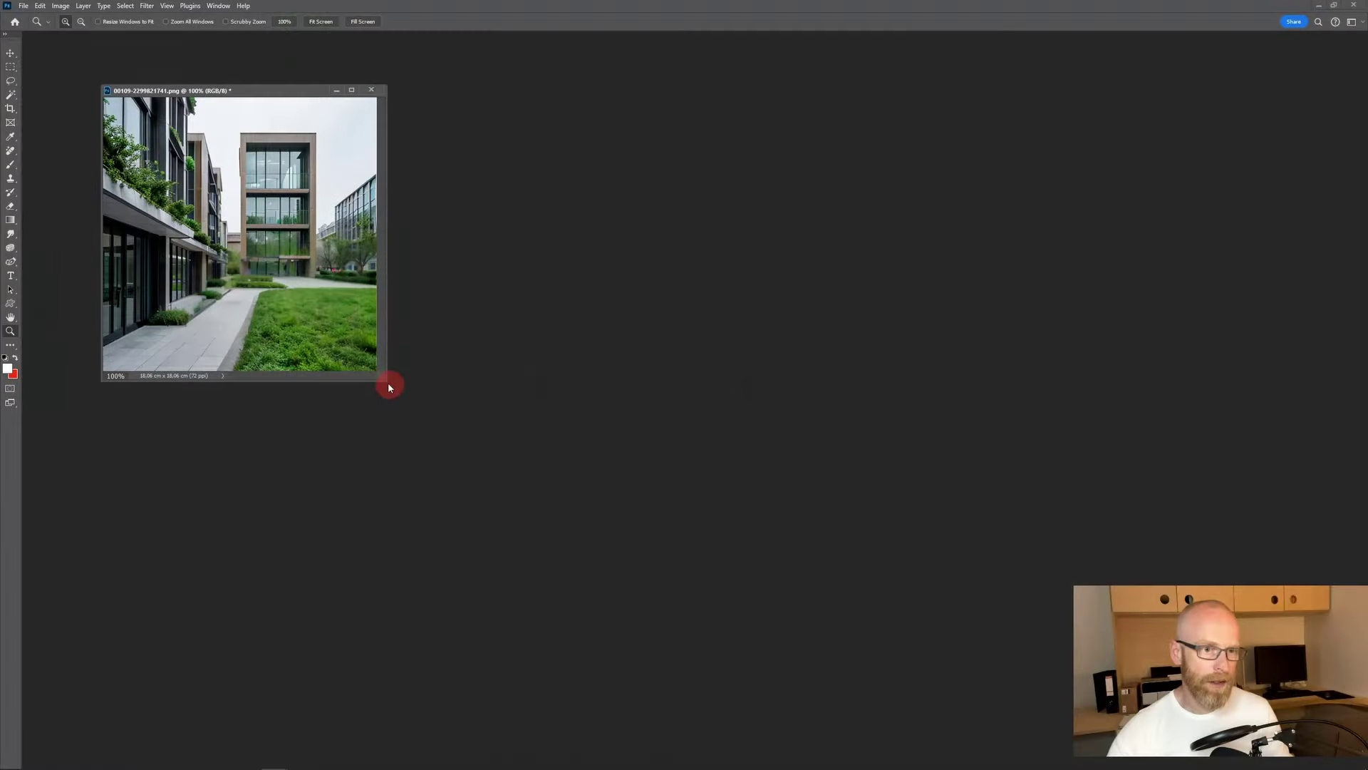
{"action": "left_click_drag", "start_coordinate": [385, 380], "coordinate": [540, 502]}
{"action": "left_click", "coordinate": [352, 315], "text": "alt"}
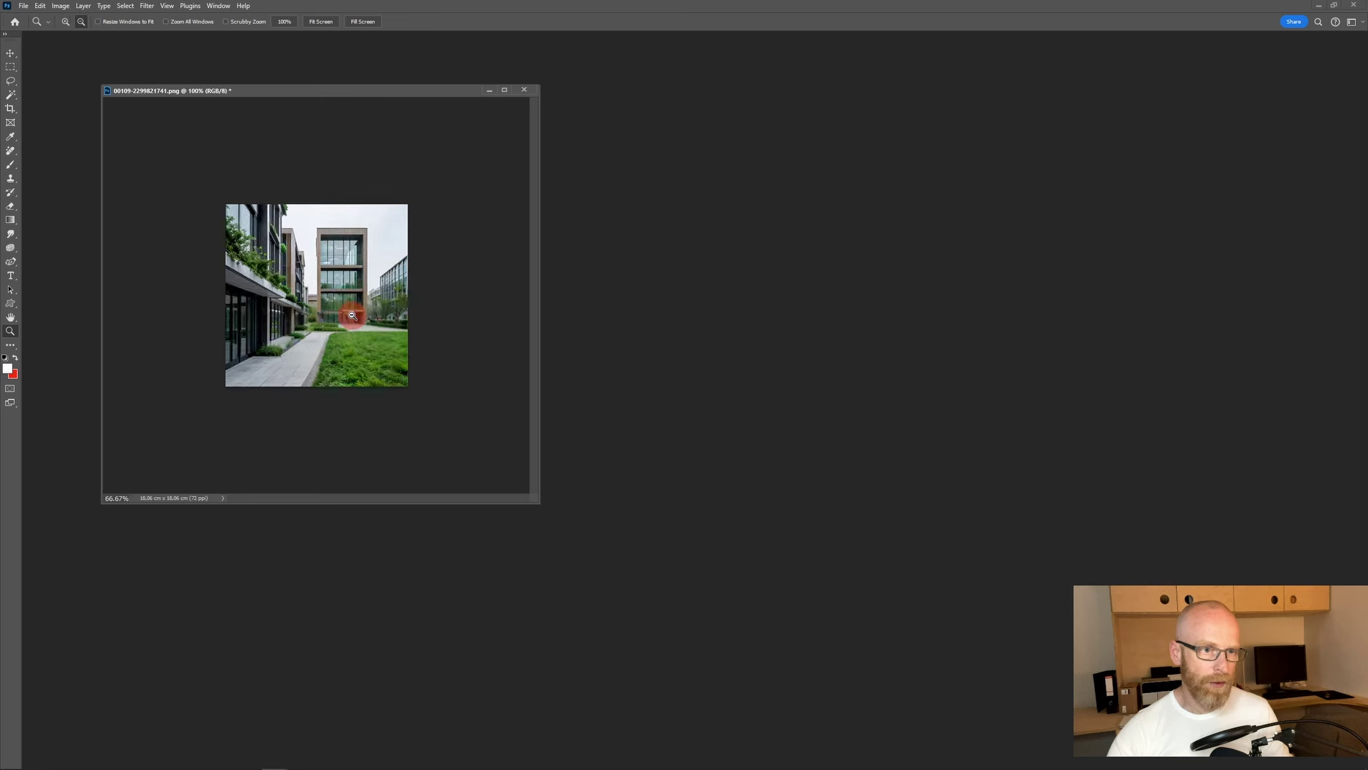
{"action": "left_click", "coordinate": [460, 320]}
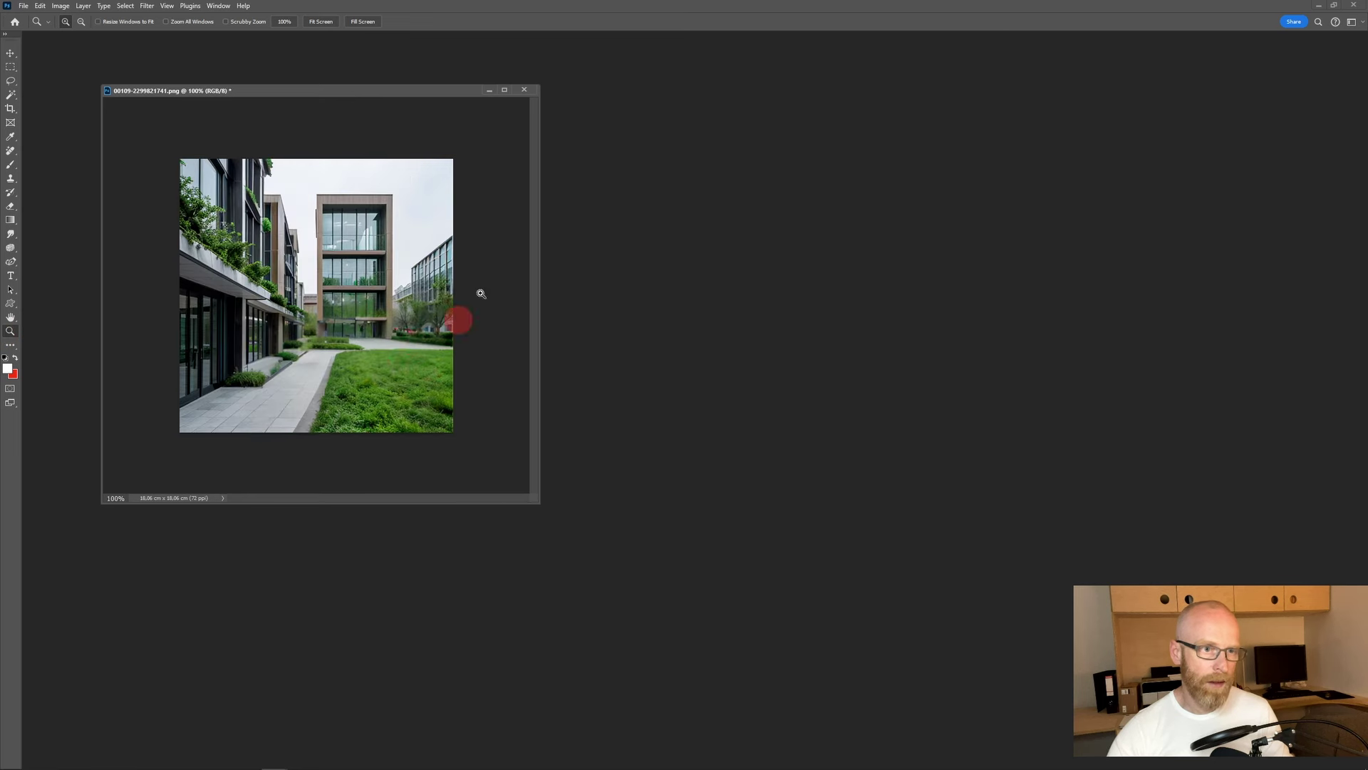
{"action": "left_click_drag", "start_coordinate": [539, 86], "coordinate": [400, 199]}
{"action": "left_click_drag", "start_coordinate": [305, 199], "coordinate": [240, 56]}
Step: Create a new document from the clipboard size, paste the upscaled image, and float it in its own window
{"action": "left_click", "coordinate": [24, 6]}
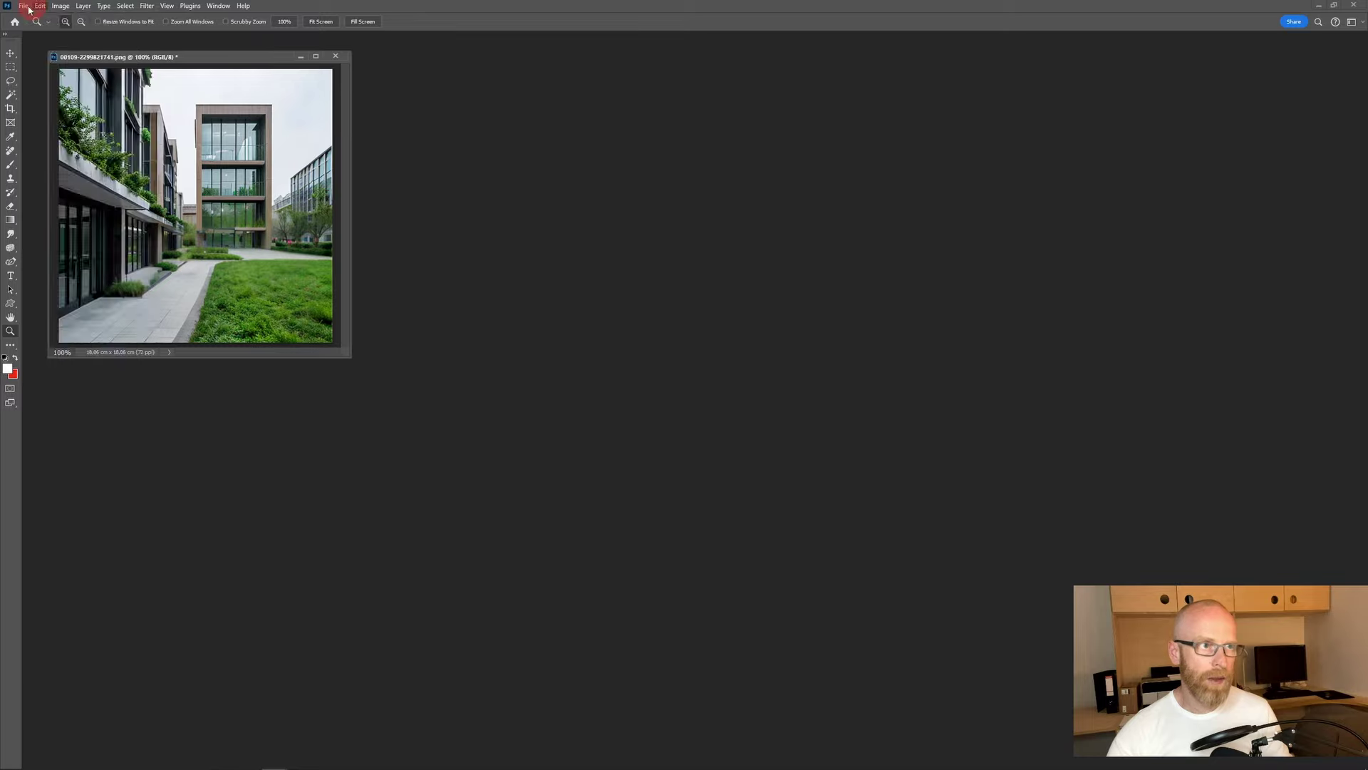
{"action": "left_click", "coordinate": [36, 16]}
{"action": "left_click", "coordinate": [963, 550]}
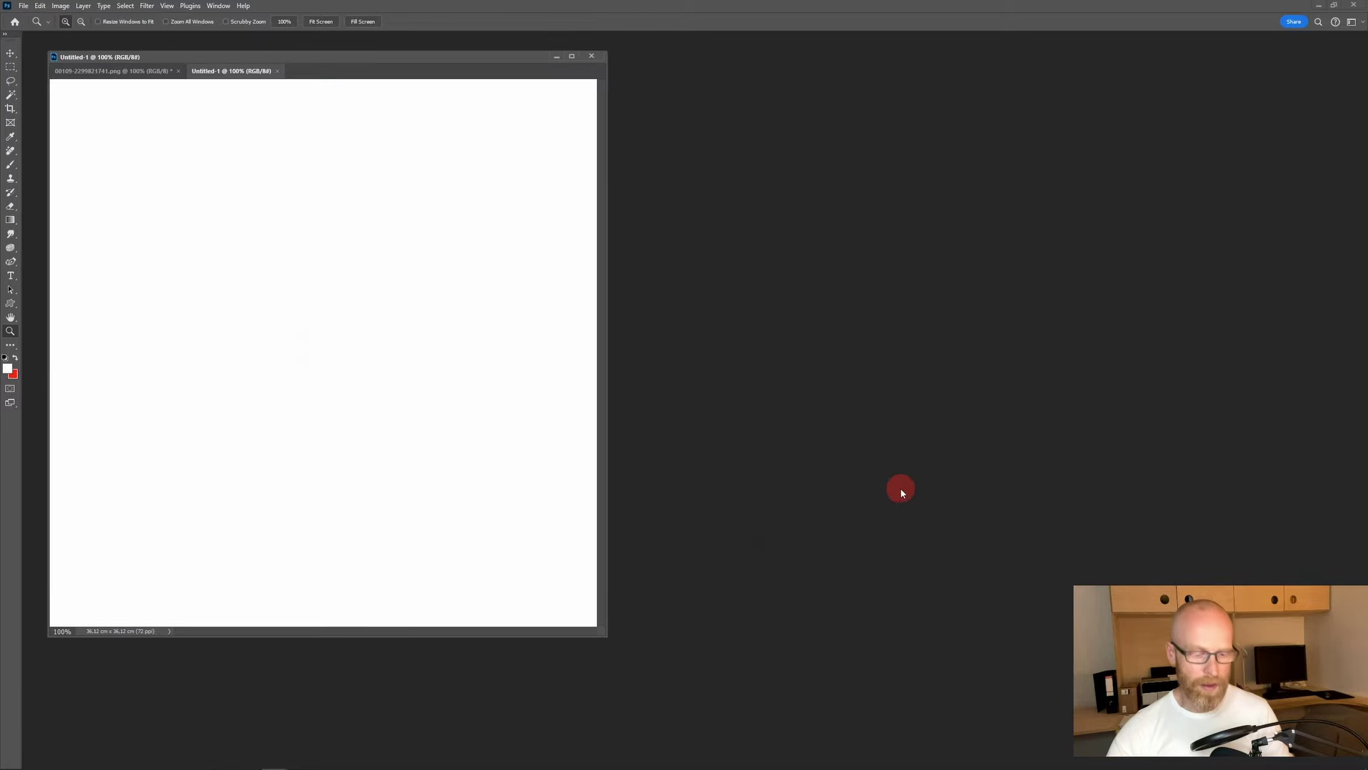
{"action": "key", "text": "ctrl+v"}
{"action": "left_click_drag", "start_coordinate": [237, 70], "coordinate": [689, 59]}
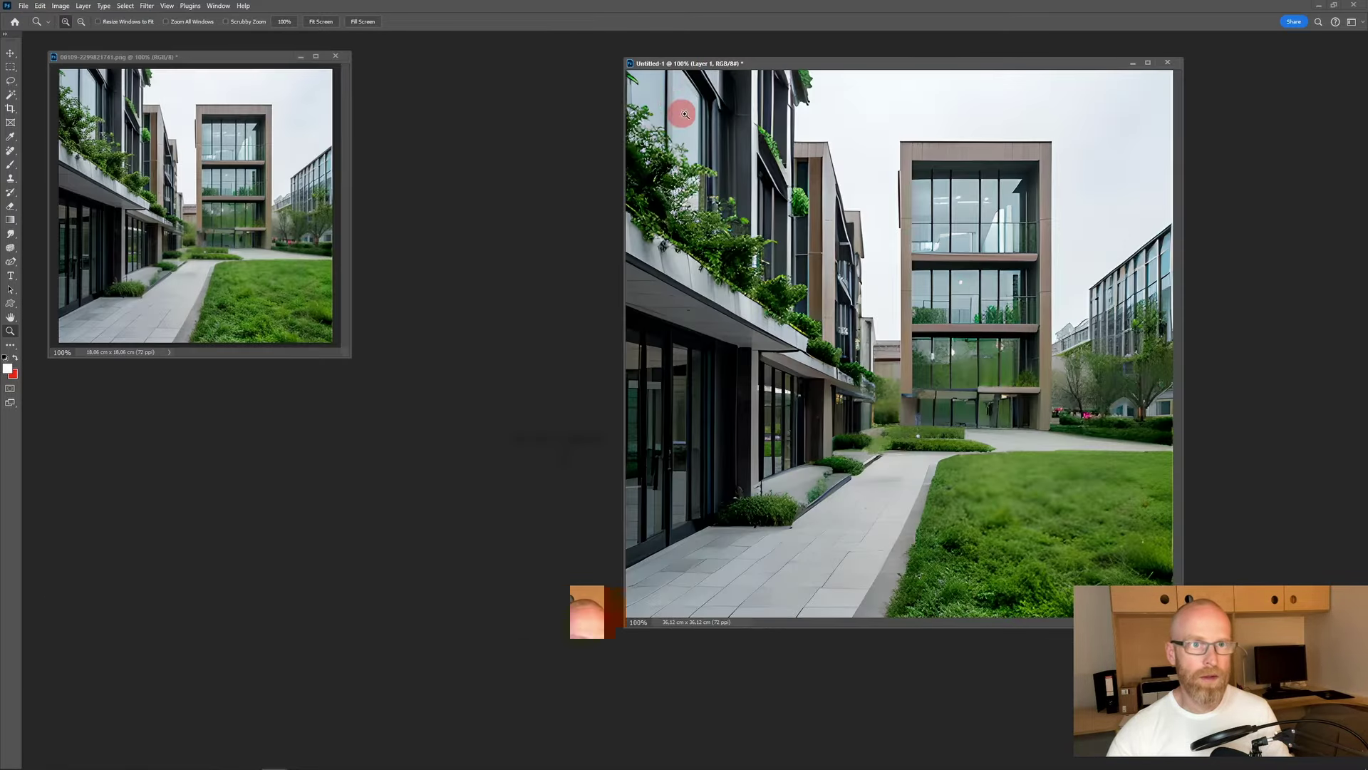
Step: Compare the upscaled image with the original side by side at 100% zoom, giving the larger one a roomier window
{"action": "left_click", "coordinate": [830, 481], "text": "alt"}
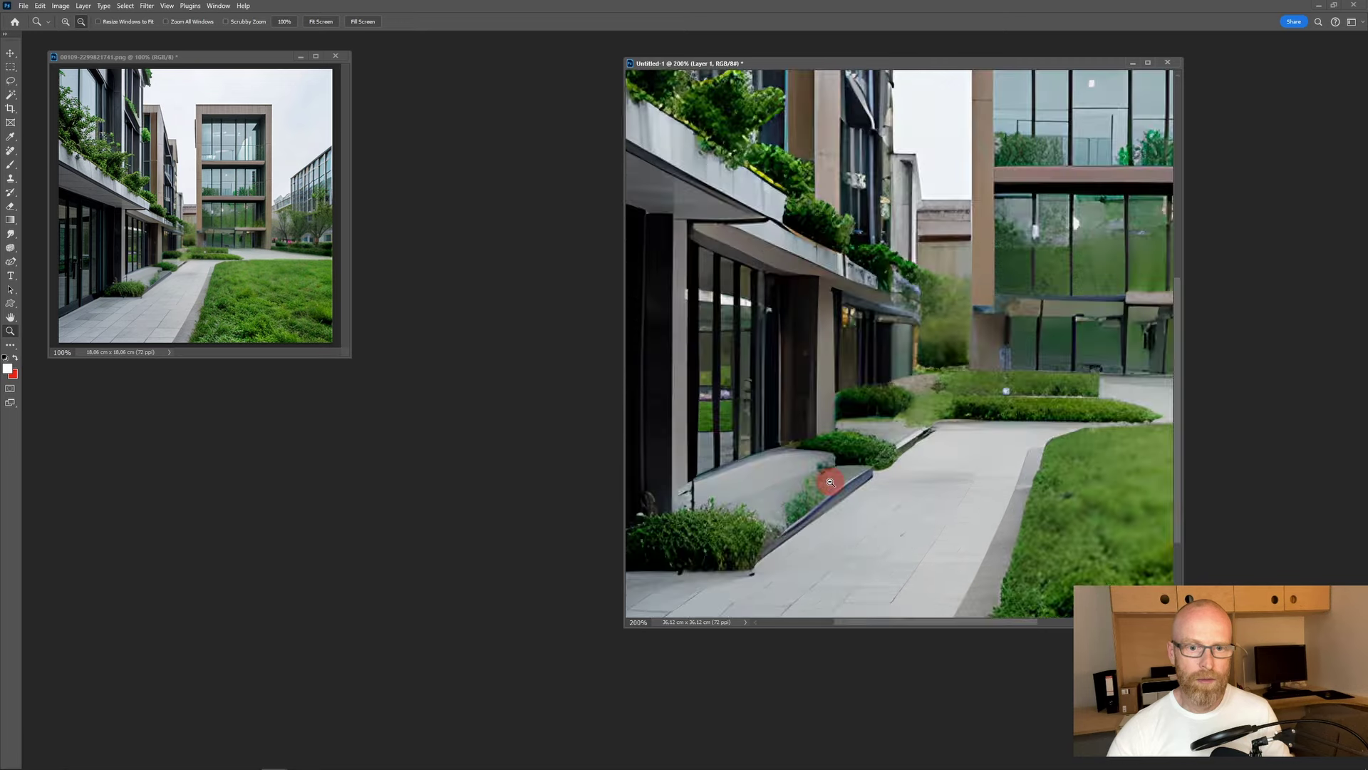
{"action": "left_click", "coordinate": [10, 331]}
{"action": "left_click", "coordinate": [856, 121]}
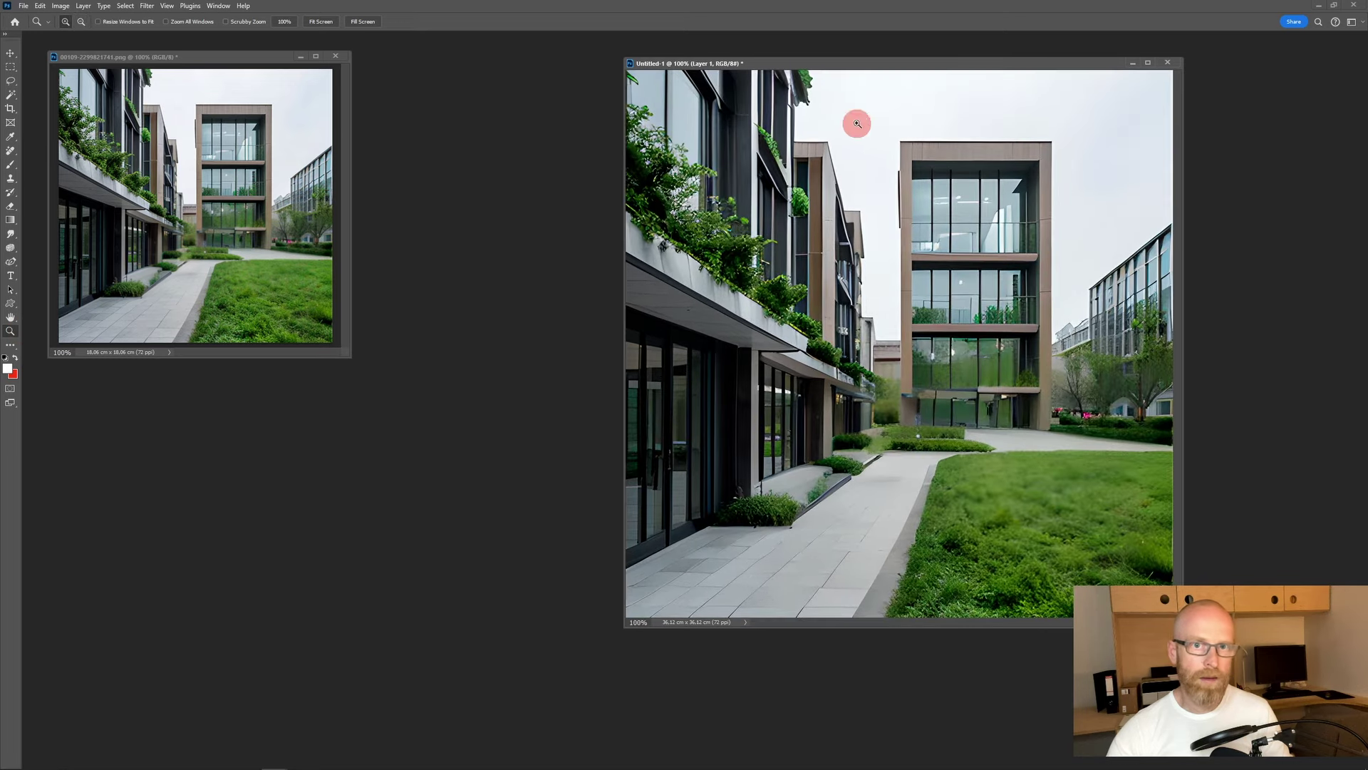
{"action": "left_click_drag", "start_coordinate": [846, 67], "coordinate": [582, 62]}
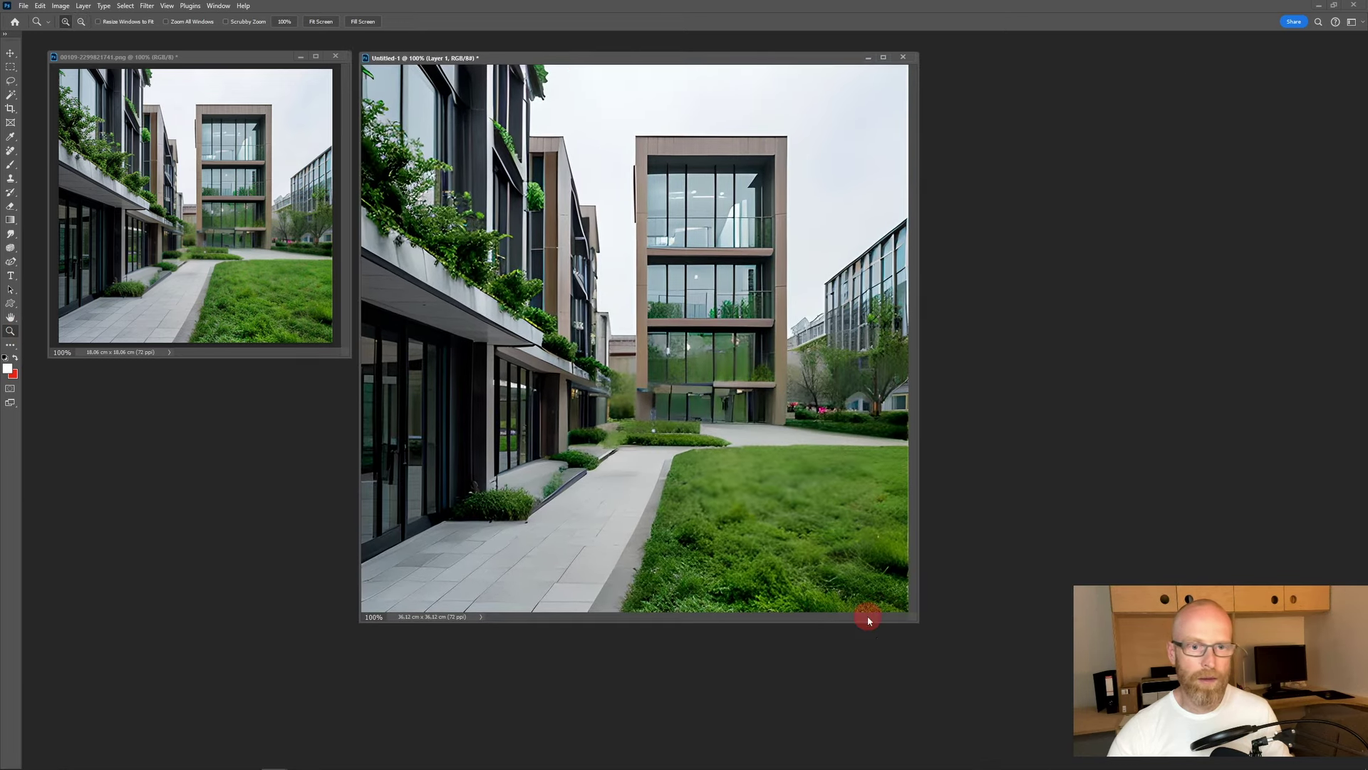
{"action": "left_click_drag", "start_coordinate": [921, 632], "coordinate": [997, 688]}
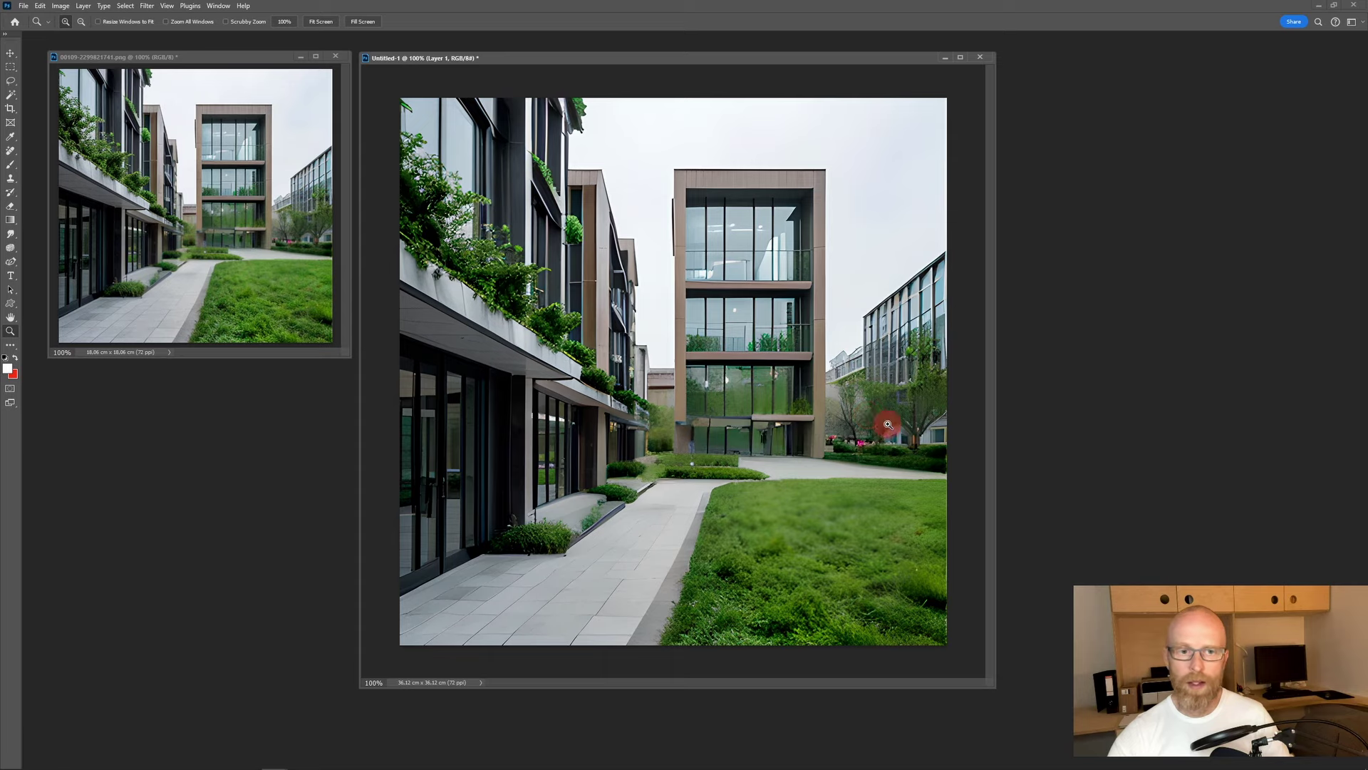
Step: Return to Stable Diffusion, load the upscaled output into Inpaint, and run SD upscale again with the same settings
{"action": "key", "text": "alt+Tab"}
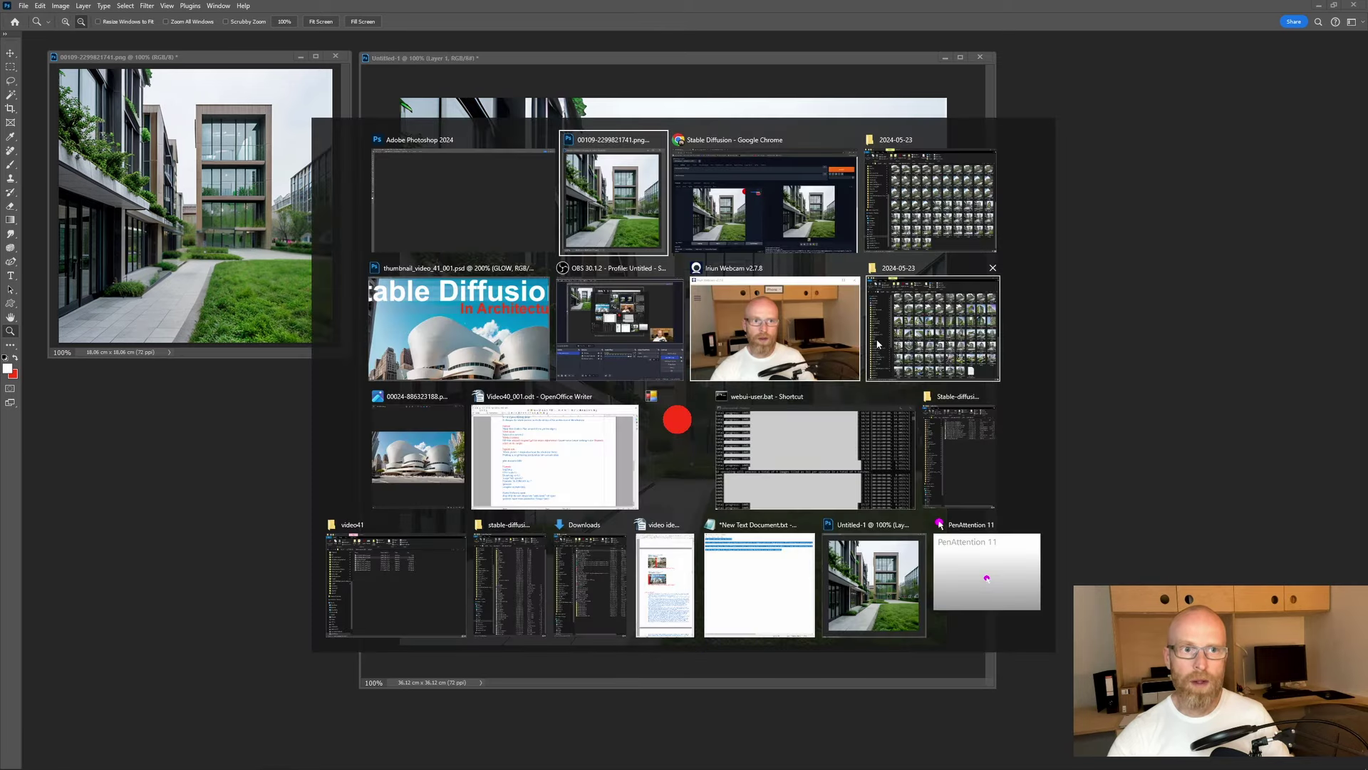
{"action": "key", "text": "alt+Tab"}
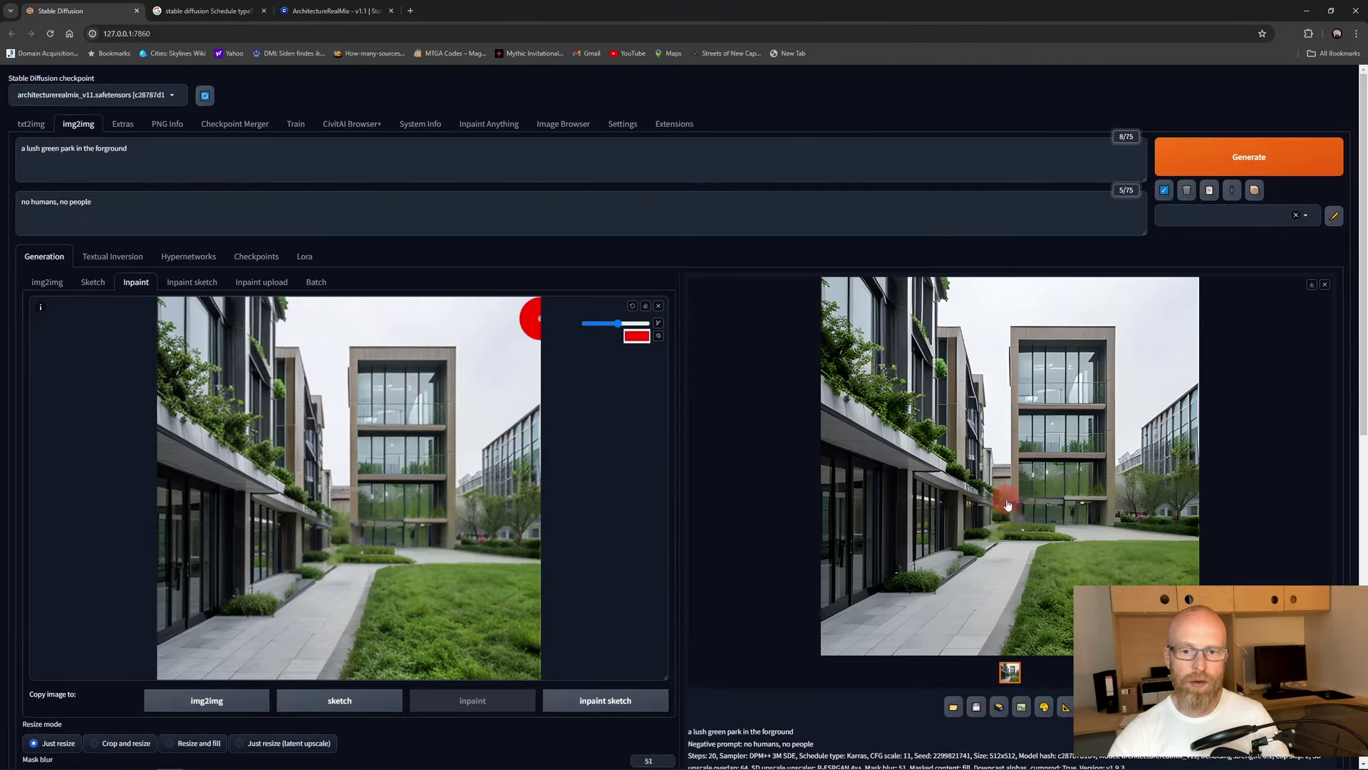
{"action": "mouse_move", "coordinate": [1038, 399]}
{"action": "left_mouse_down"}
{"action": "mouse_move", "coordinate": [1020, 473]}
{"action": "mouse_move", "coordinate": [1033, 434]}
{"action": "mouse_move", "coordinate": [1074, 436]}
{"action": "mouse_move", "coordinate": [436, 457]}
{"action": "left_mouse_up"}
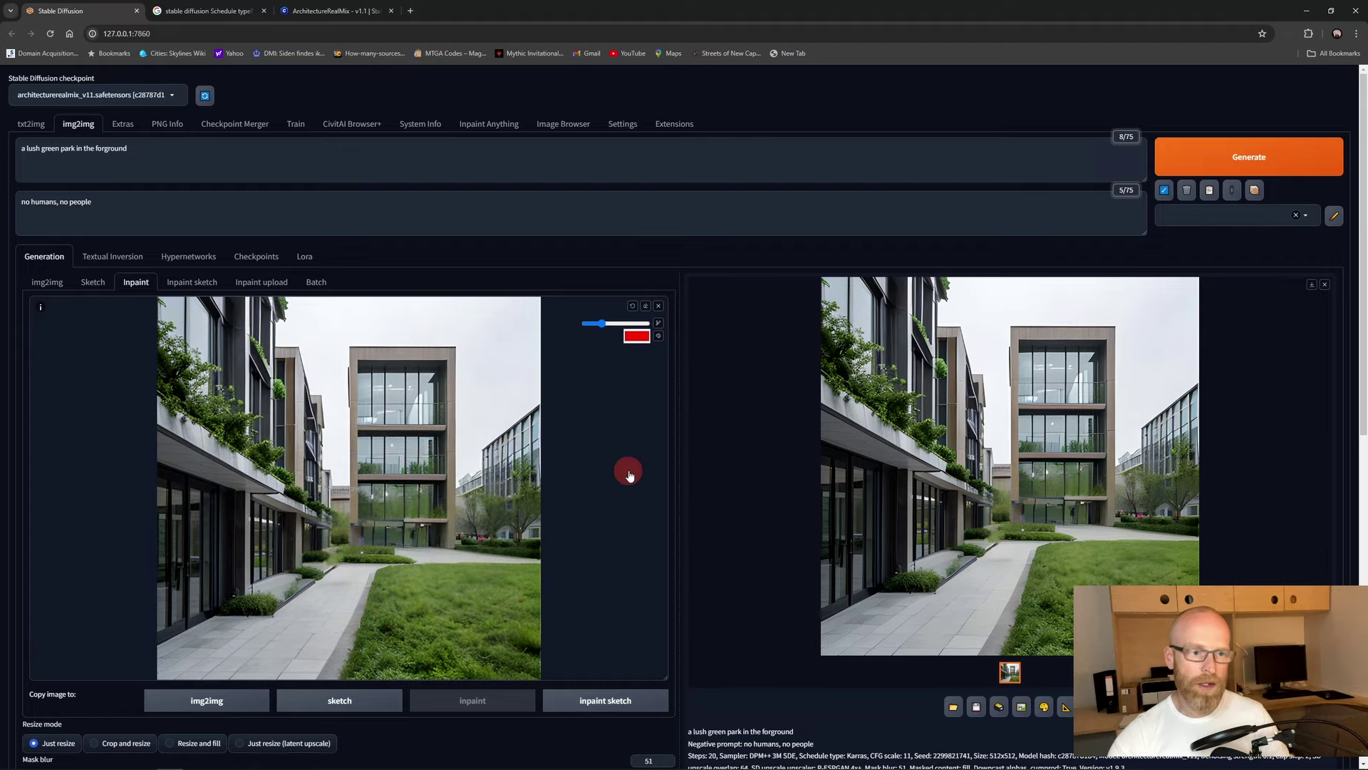
{"action": "scroll", "coordinate": [570, 513], "scroll_direction": "down", "scroll_amount": 9}
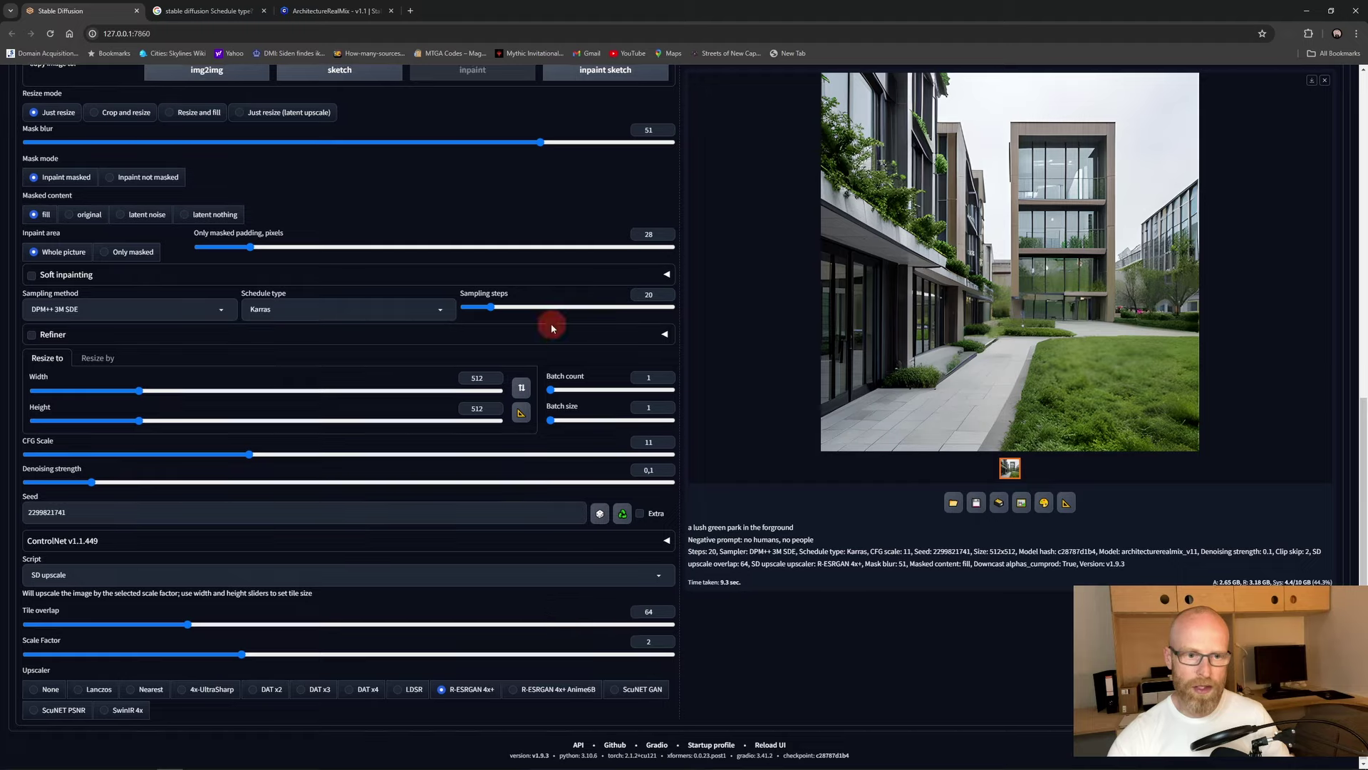
{"action": "scroll", "coordinate": [554, 324], "scroll_direction": "up", "scroll_amount": 6}
{"action": "scroll", "coordinate": [571, 469], "scroll_direction": "up", "scroll_amount": 3}
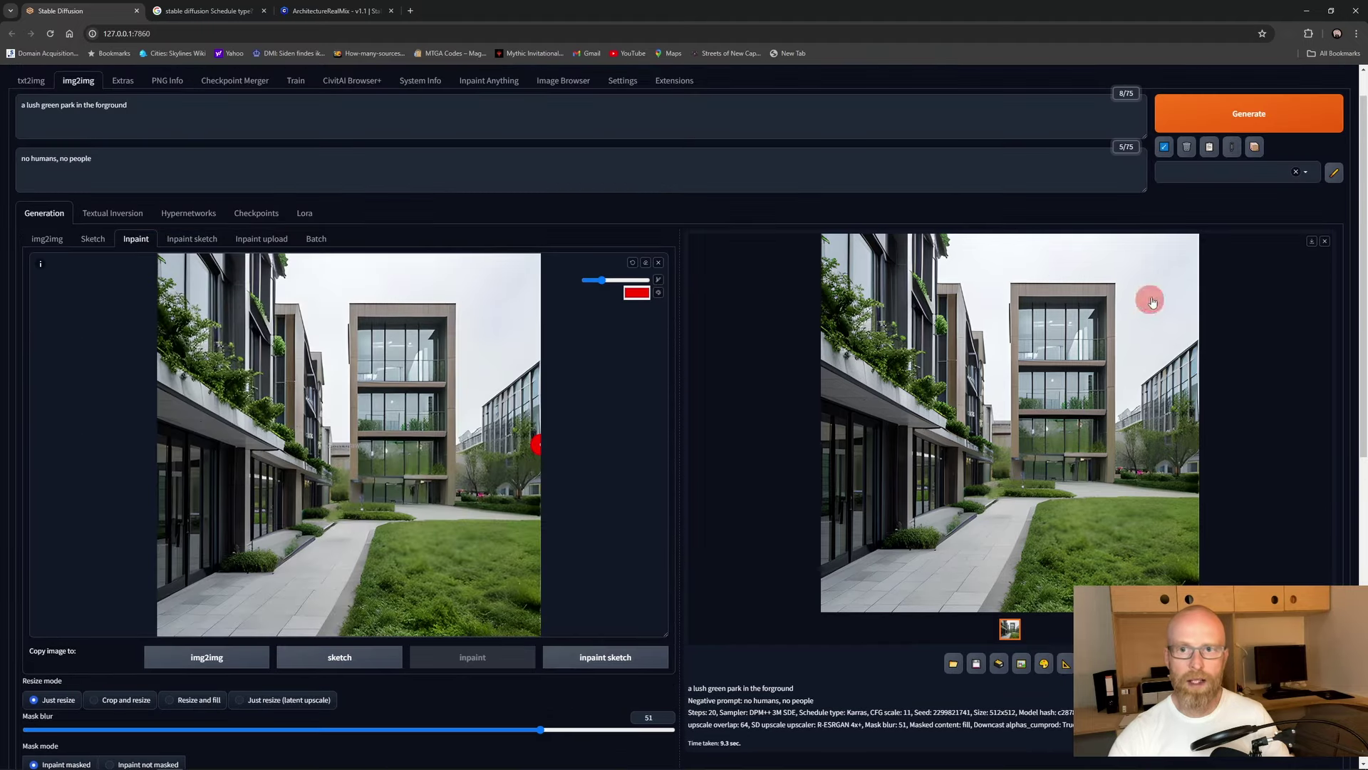
{"action": "left_click", "coordinate": [1247, 113]}
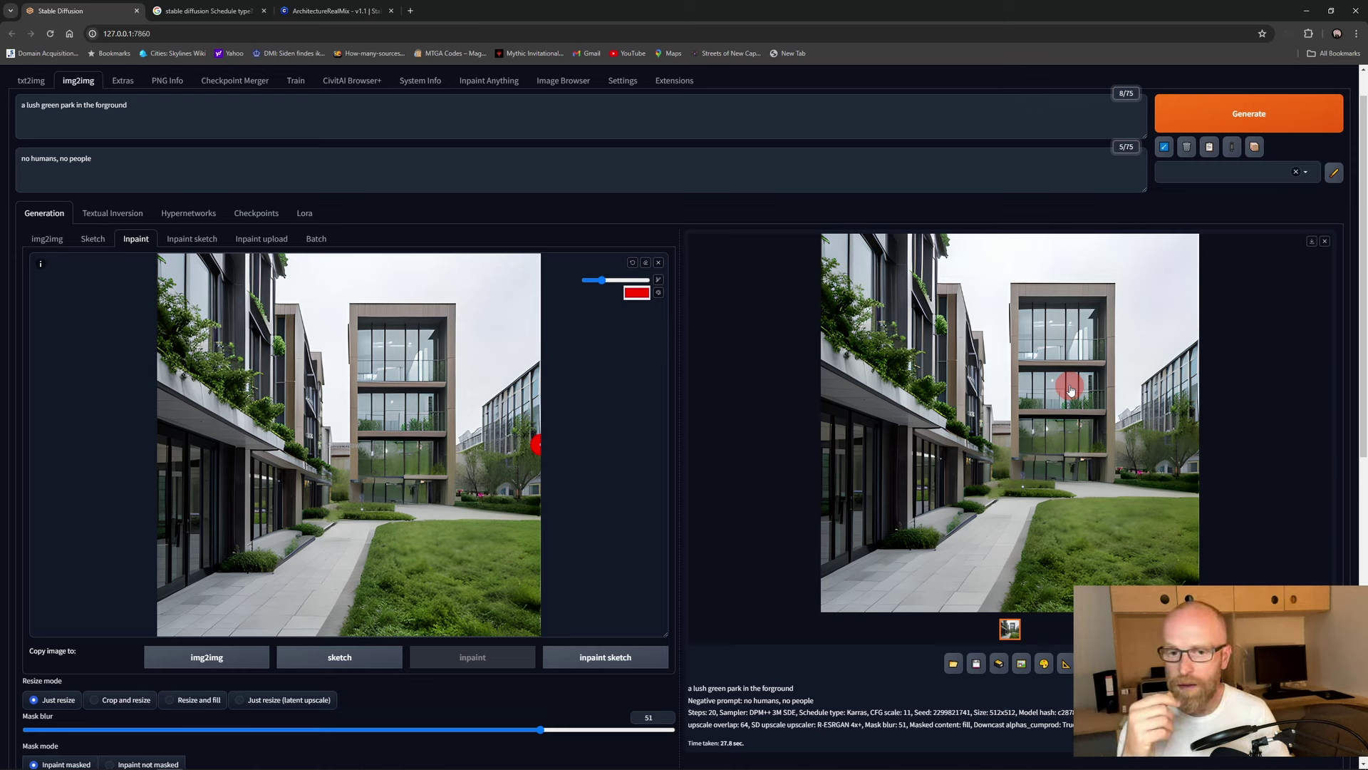
Step: Copy the second upscaled result and paste it into a new Photoshop document in its own floating window
{"action": "right_click", "coordinate": [1032, 397]}
{"action": "left_click", "coordinate": [969, 423]}
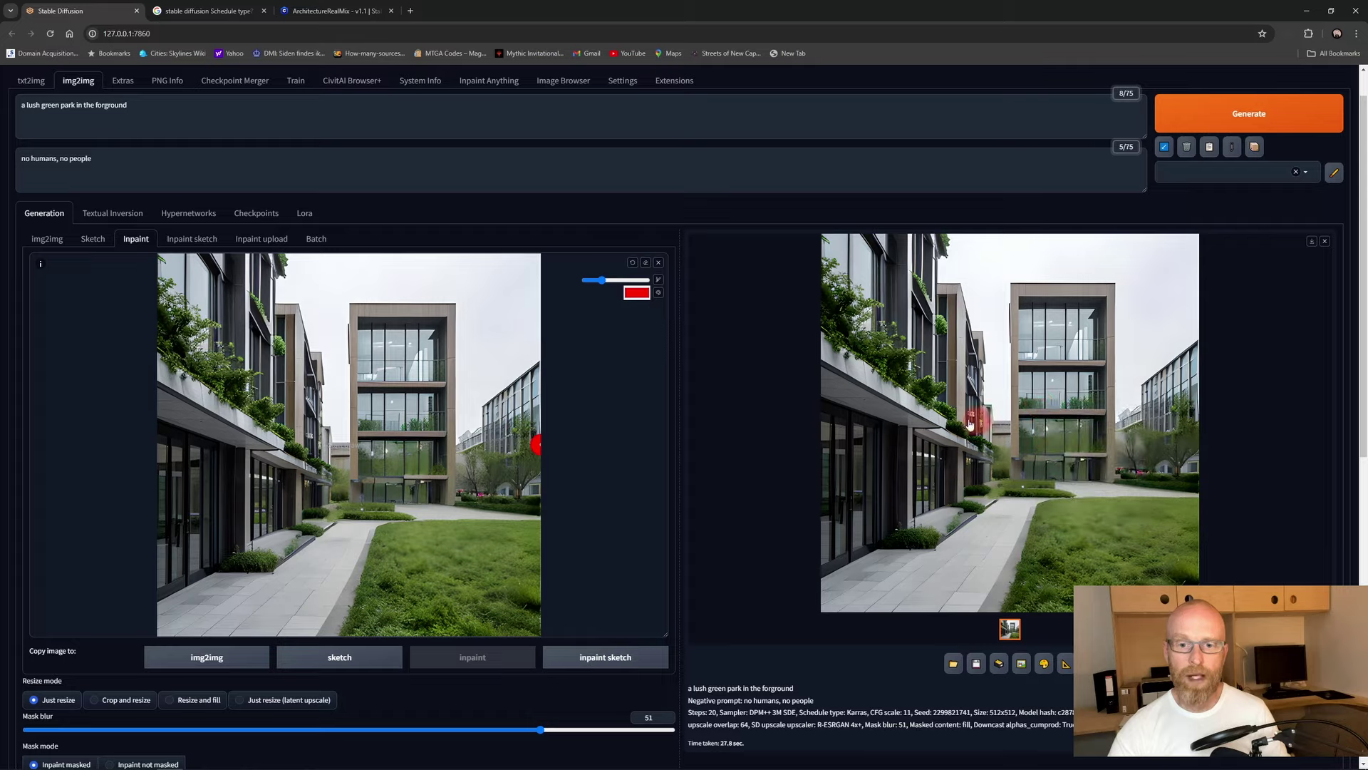
{"action": "key", "text": "alt+Tab"}
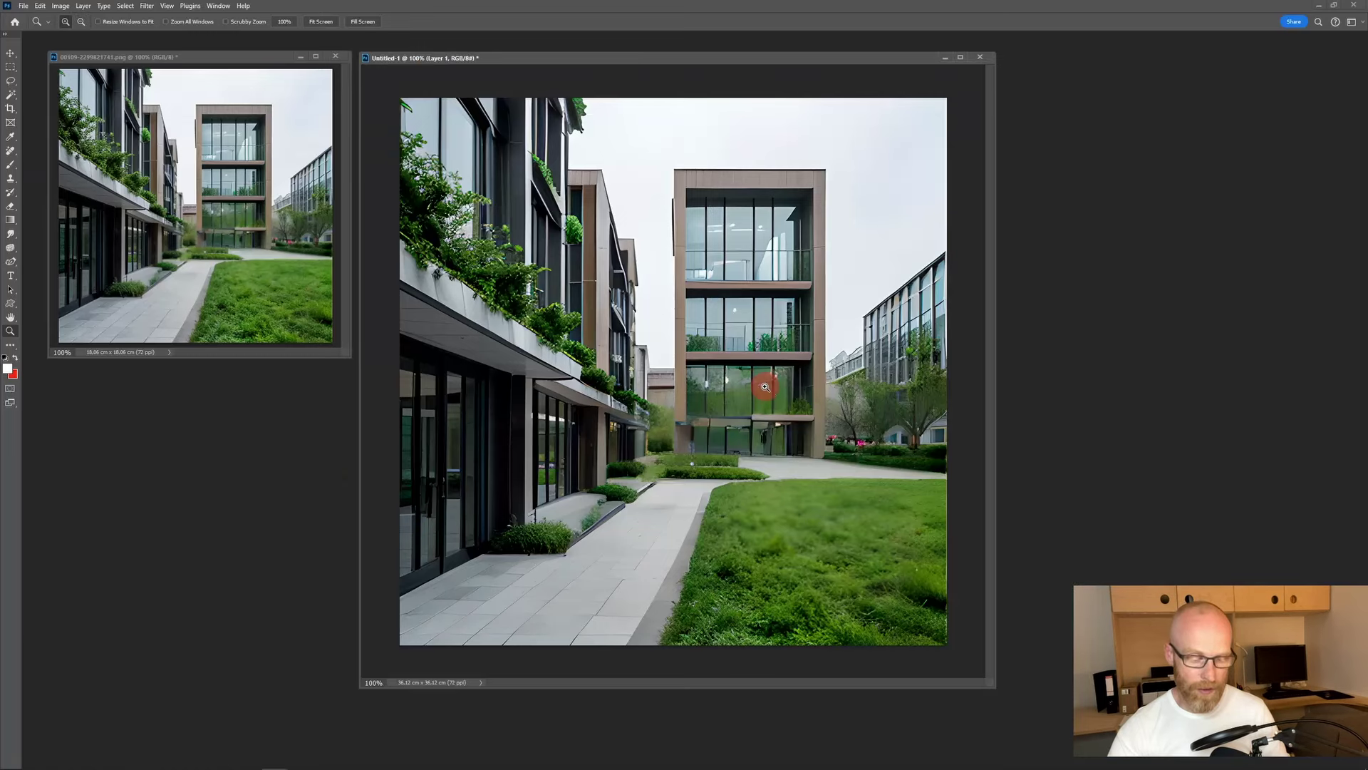
{"action": "key", "text": "ctrl+n"}
{"action": "key", "text": "Return"}
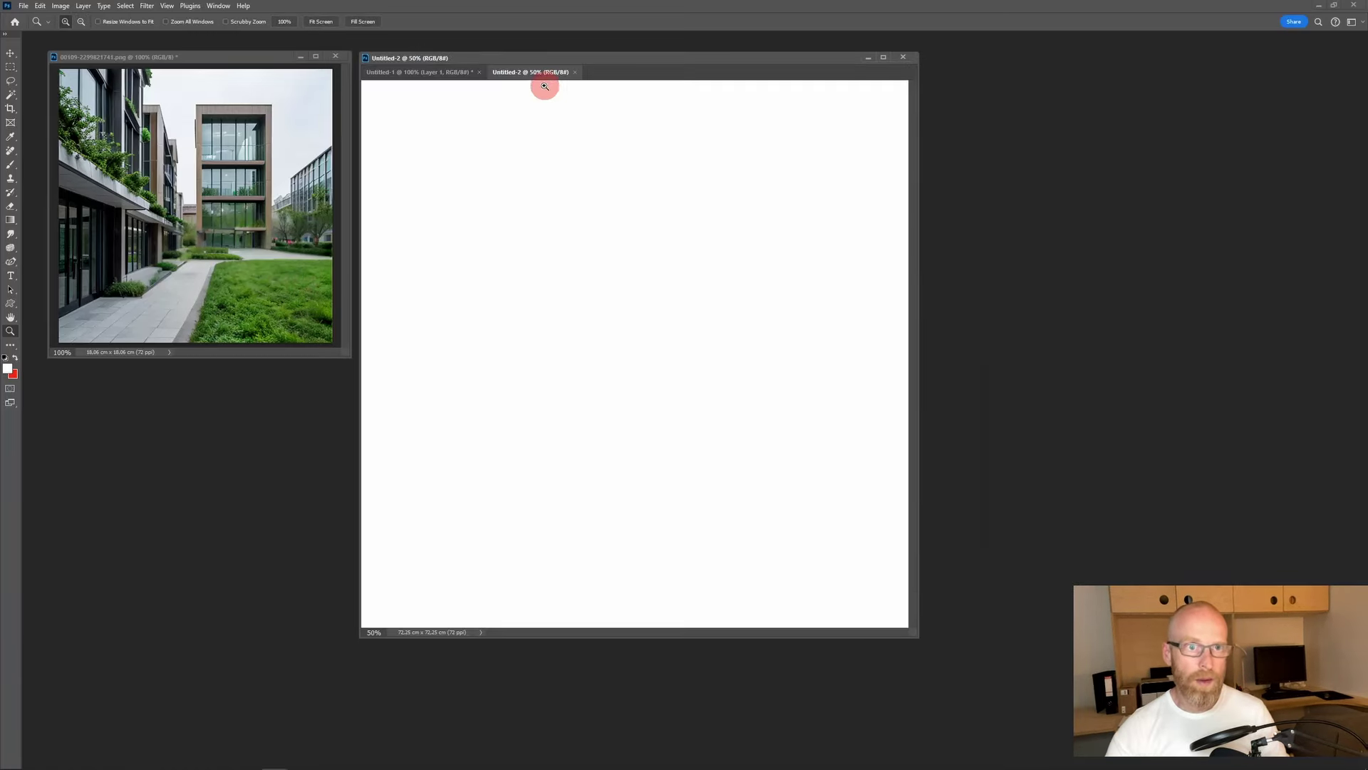
{"action": "left_click_drag", "start_coordinate": [538, 70], "coordinate": [581, 177]}
{"action": "key", "text": "ctrl+v"}
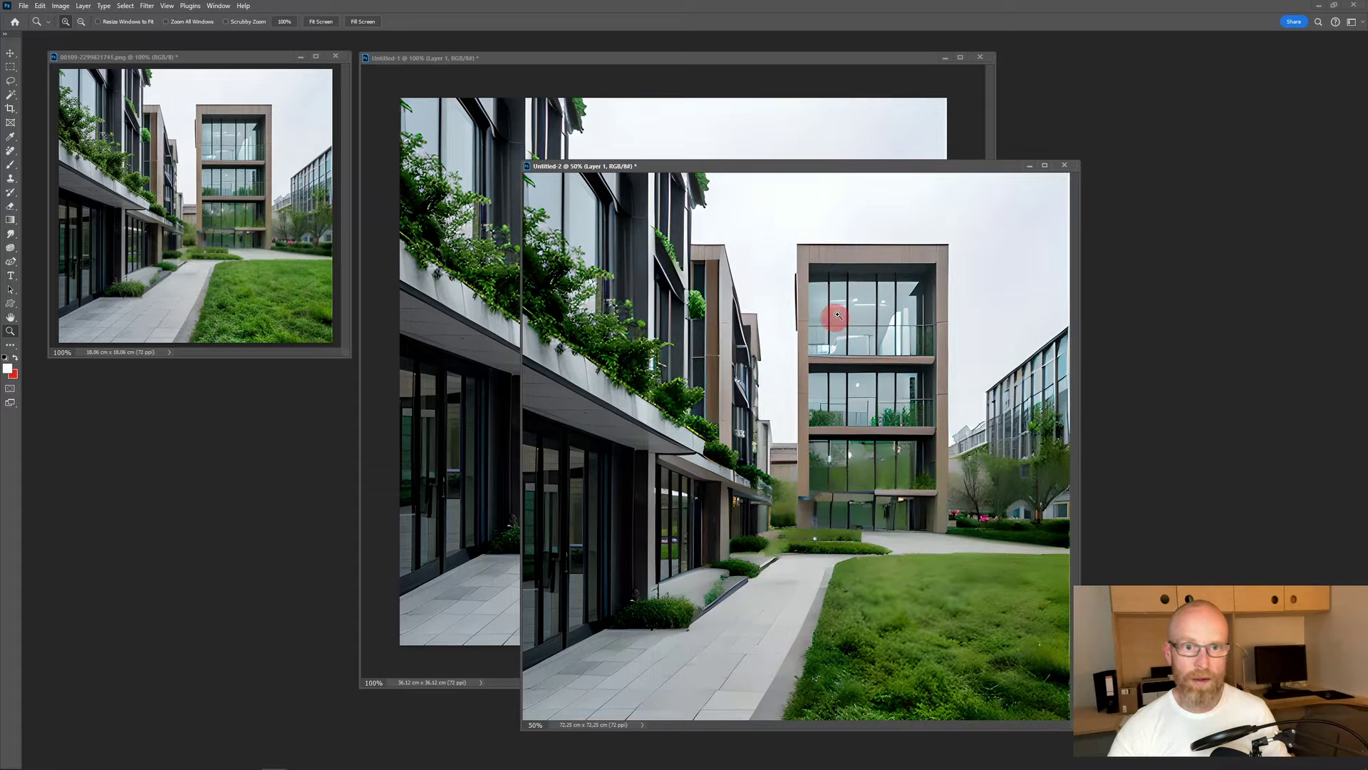
Step: Inspect the twice-upscaled image at 100% zoom in an enlarged window
{"action": "double_click", "coordinate": [10, 331]}
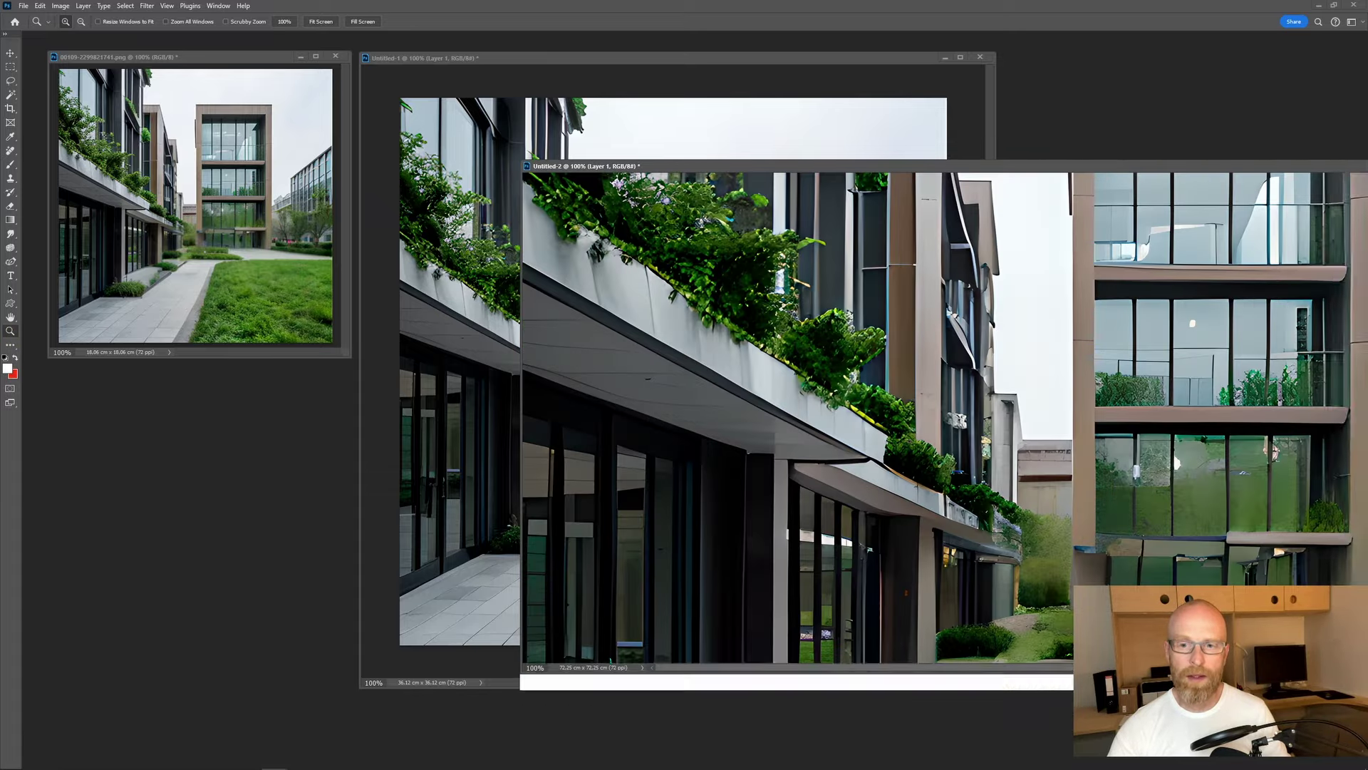
{"action": "left_click_drag", "start_coordinate": [1080, 163], "coordinate": [1322, 163]}
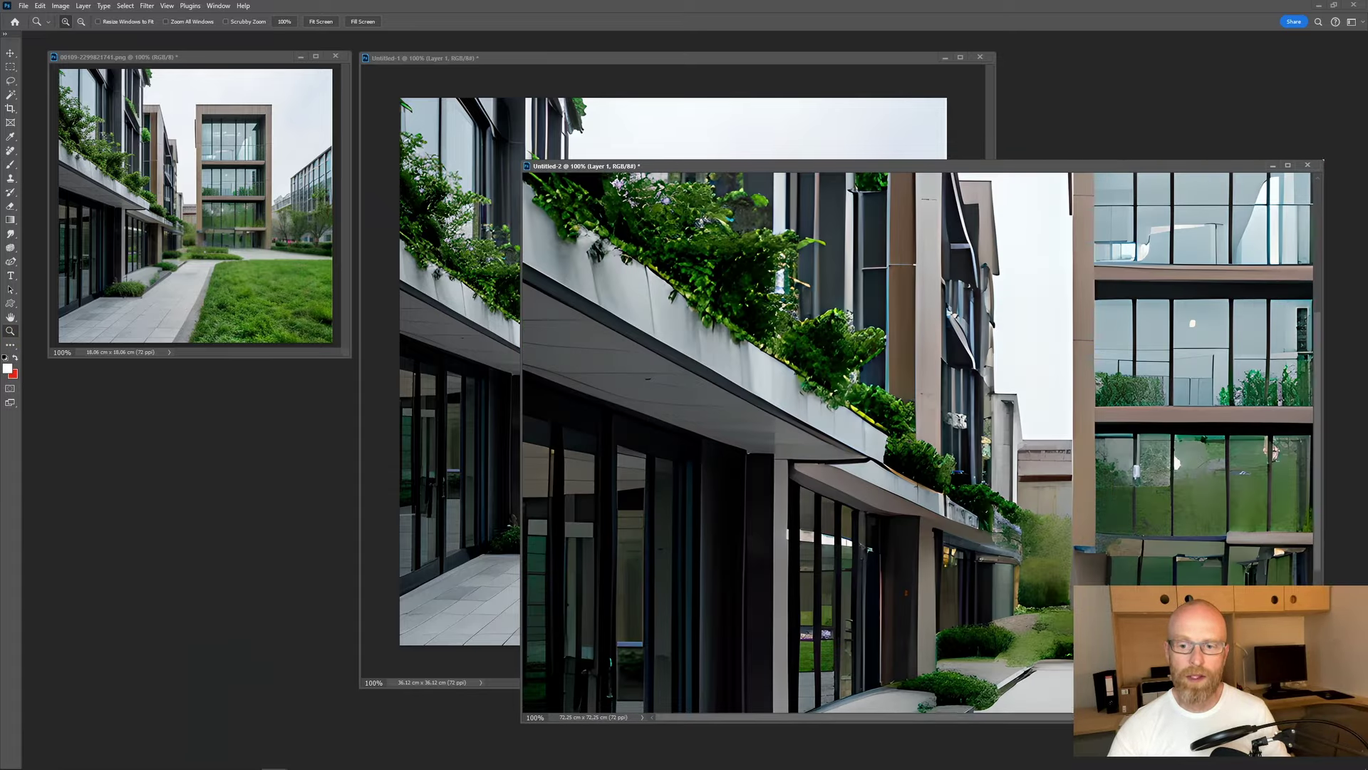
{"action": "left_click", "coordinate": [1288, 165]}
{"action": "left_click_drag", "start_coordinate": [932, 427], "coordinate": [976, 413]}
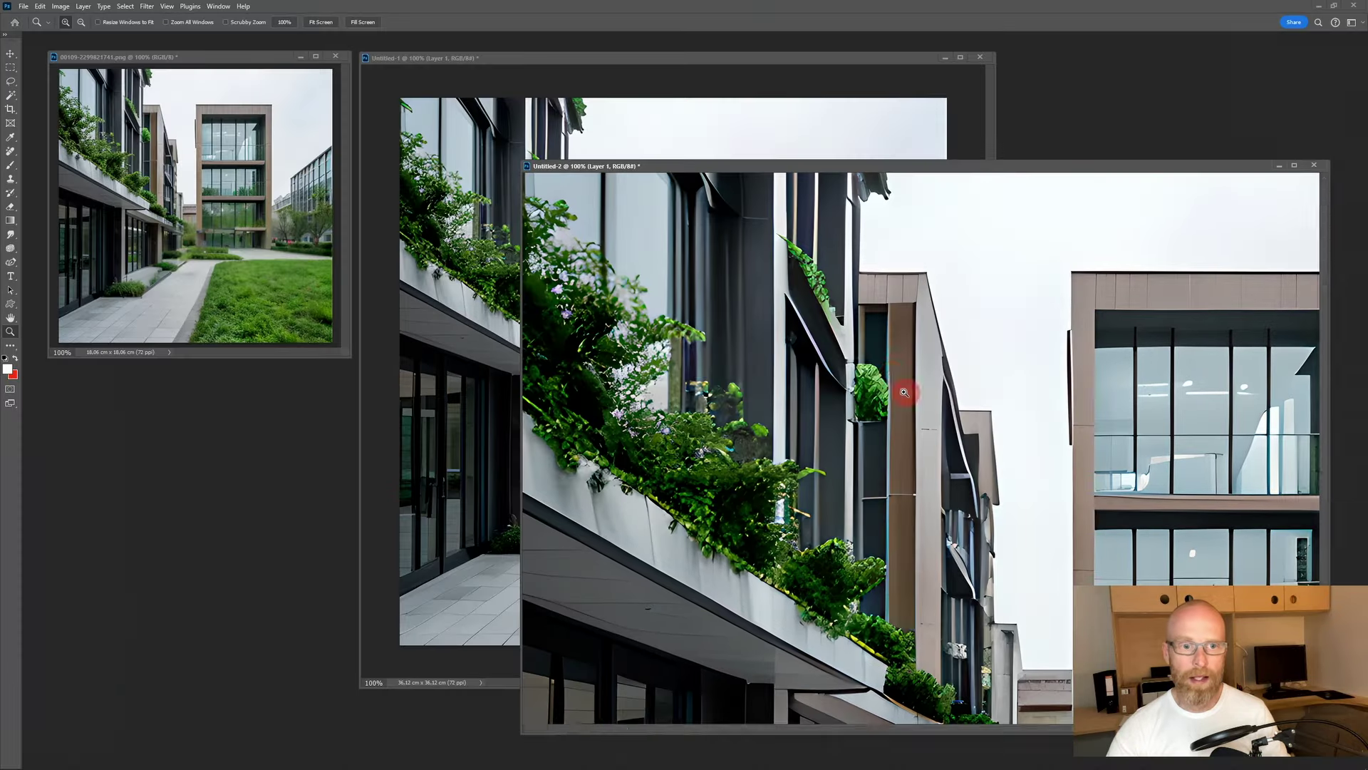
{"action": "left_click", "coordinate": [880, 373], "text": "alt"}
Step: Copy the entire original image and paste it into the twice-upscaled document, checking that document's image size and using full-screen view
{"action": "left_click", "coordinate": [165, 166]}
{"action": "key", "text": "ctrl+a"}
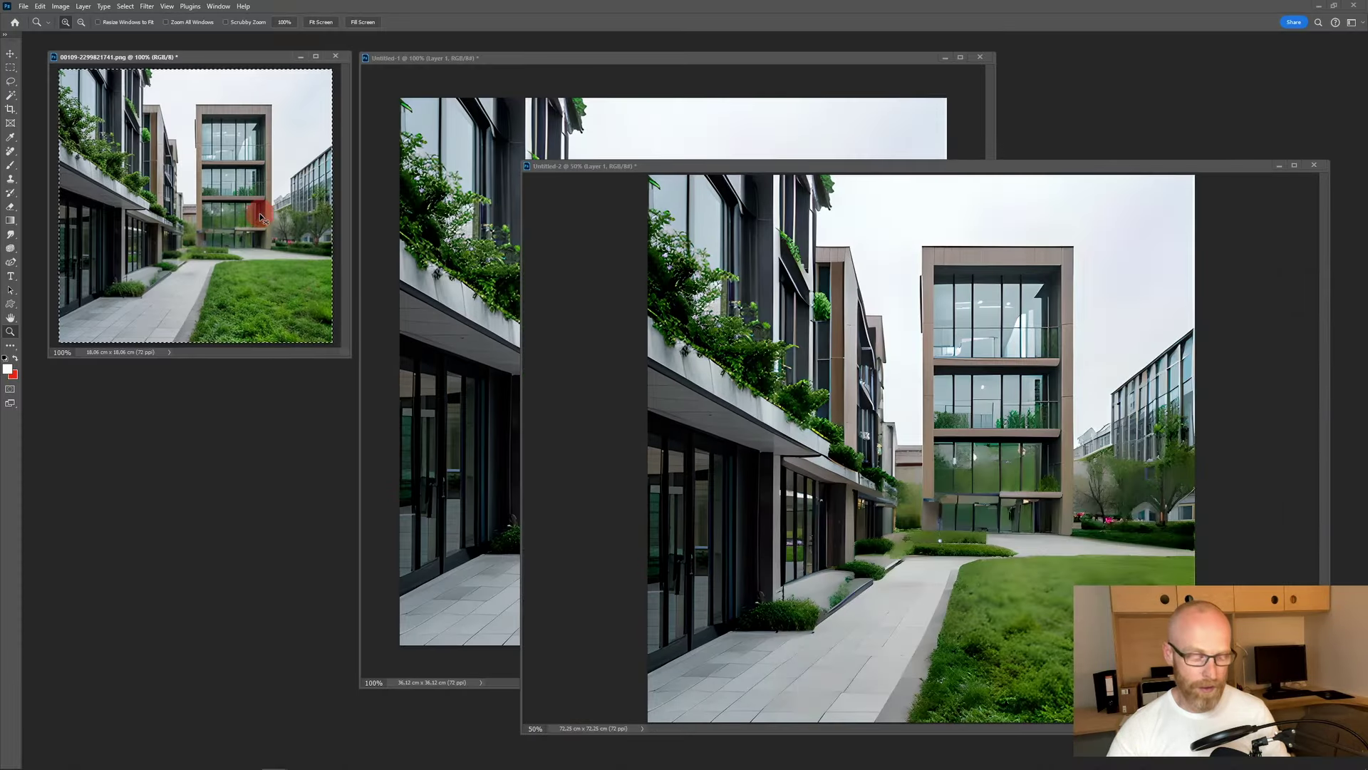
{"action": "left_click", "coordinate": [713, 172]}
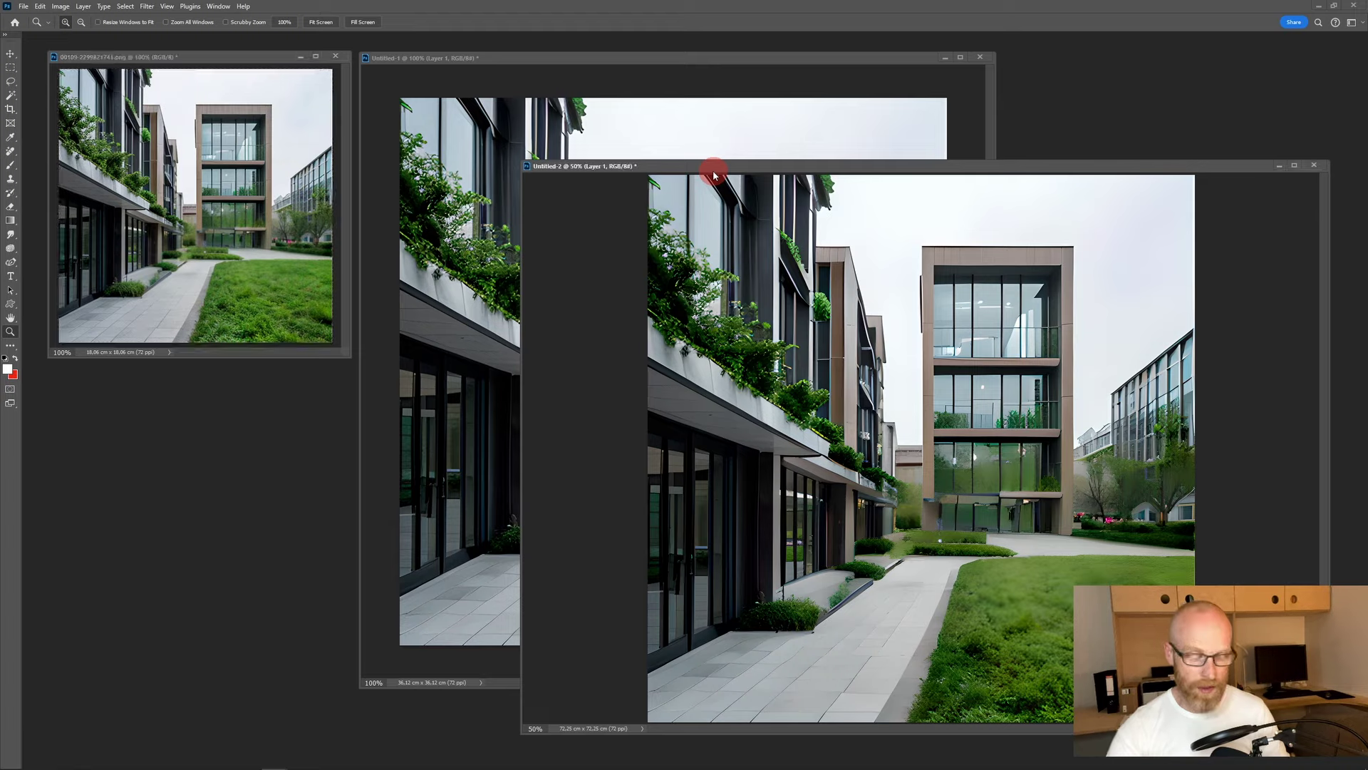
{"action": "key", "text": "ctrl+alt+i"}
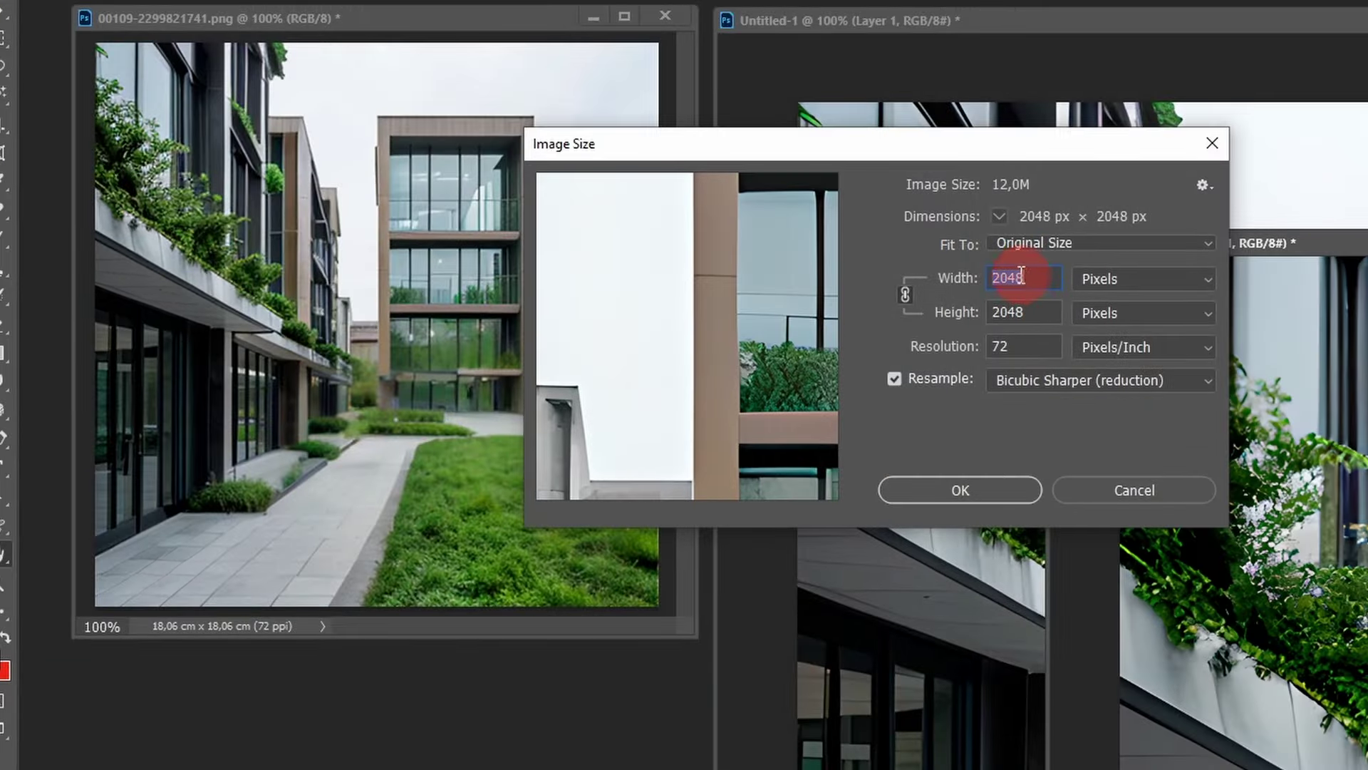
{"action": "left_click", "coordinate": [1197, 160]}
{"action": "key", "text": "ctrl+v"}
{"action": "key", "text": "f"}
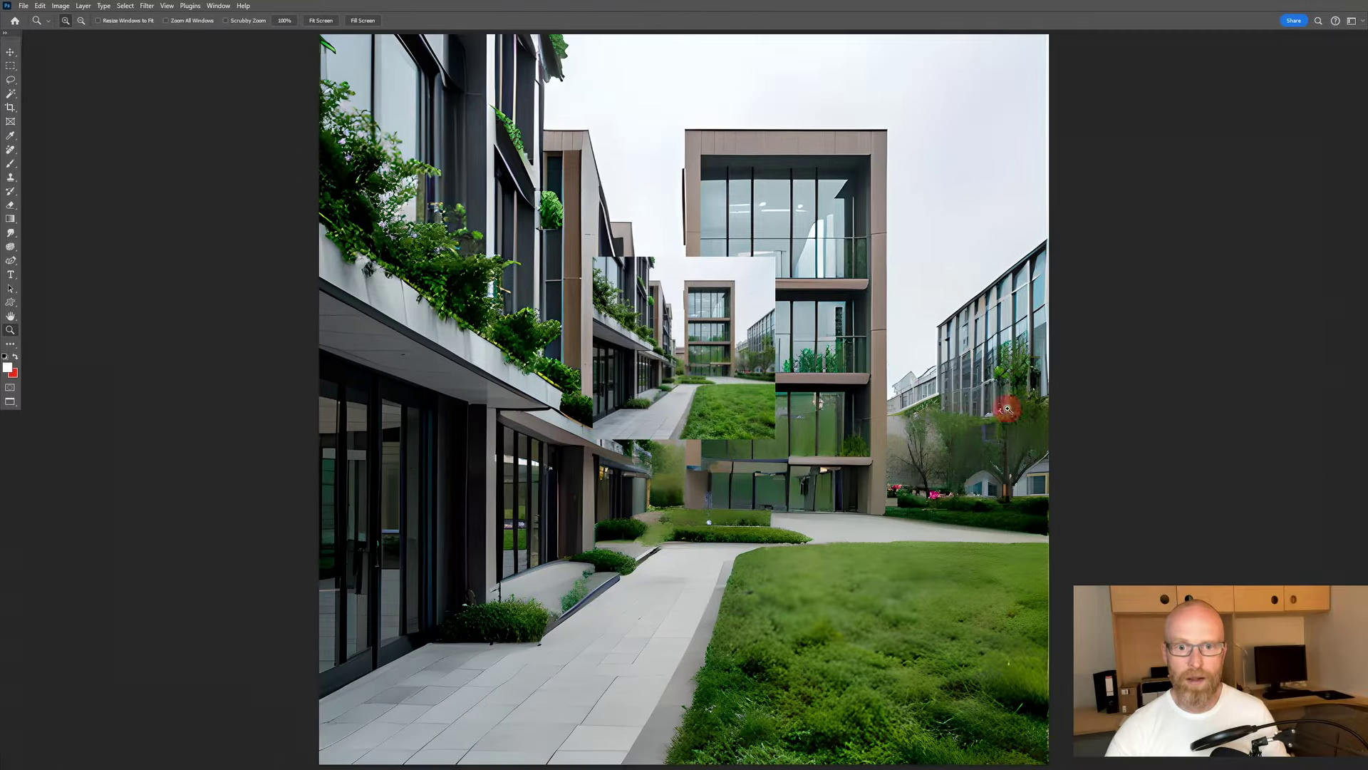
Step: Toggle snapping and move the pasted original into the upper-right corner of the upscaled image
{"action": "key", "text": "v"}
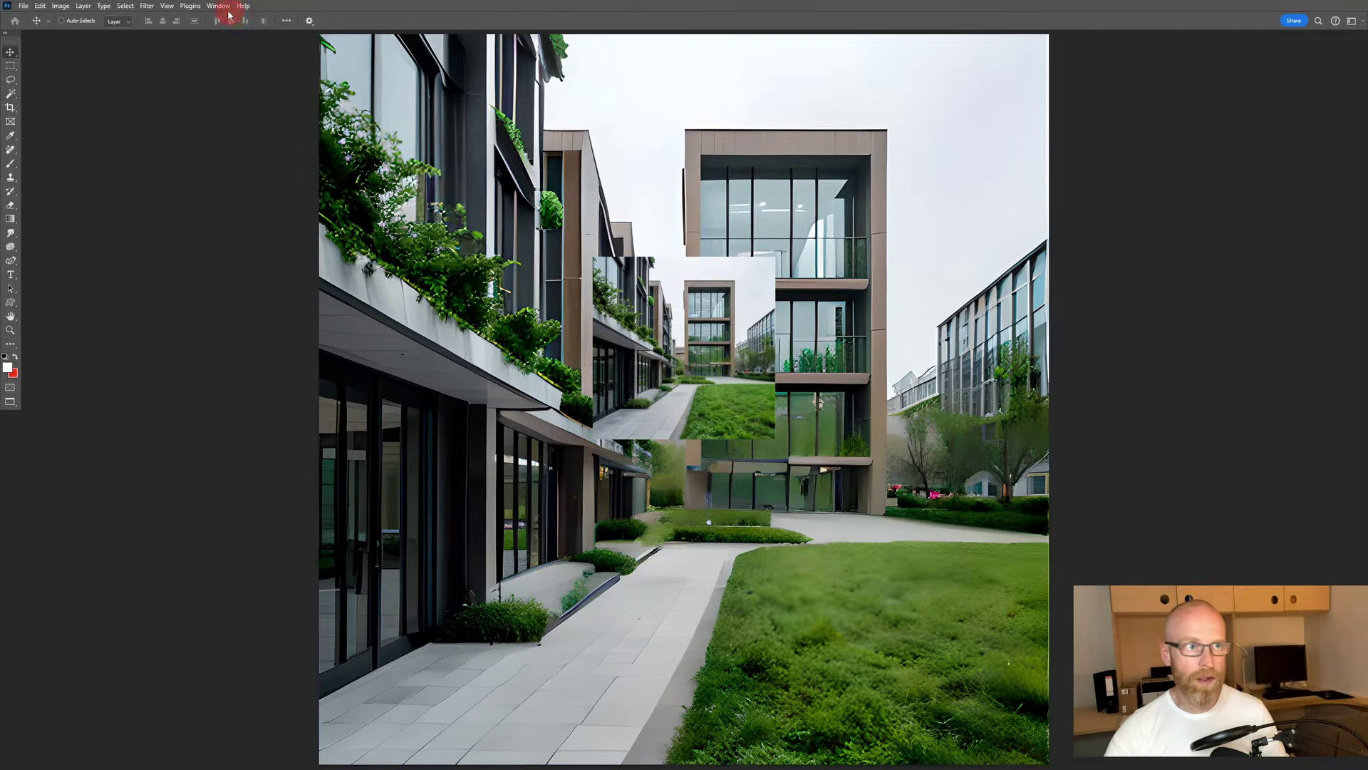
{"action": "left_click", "coordinate": [228, 13]}
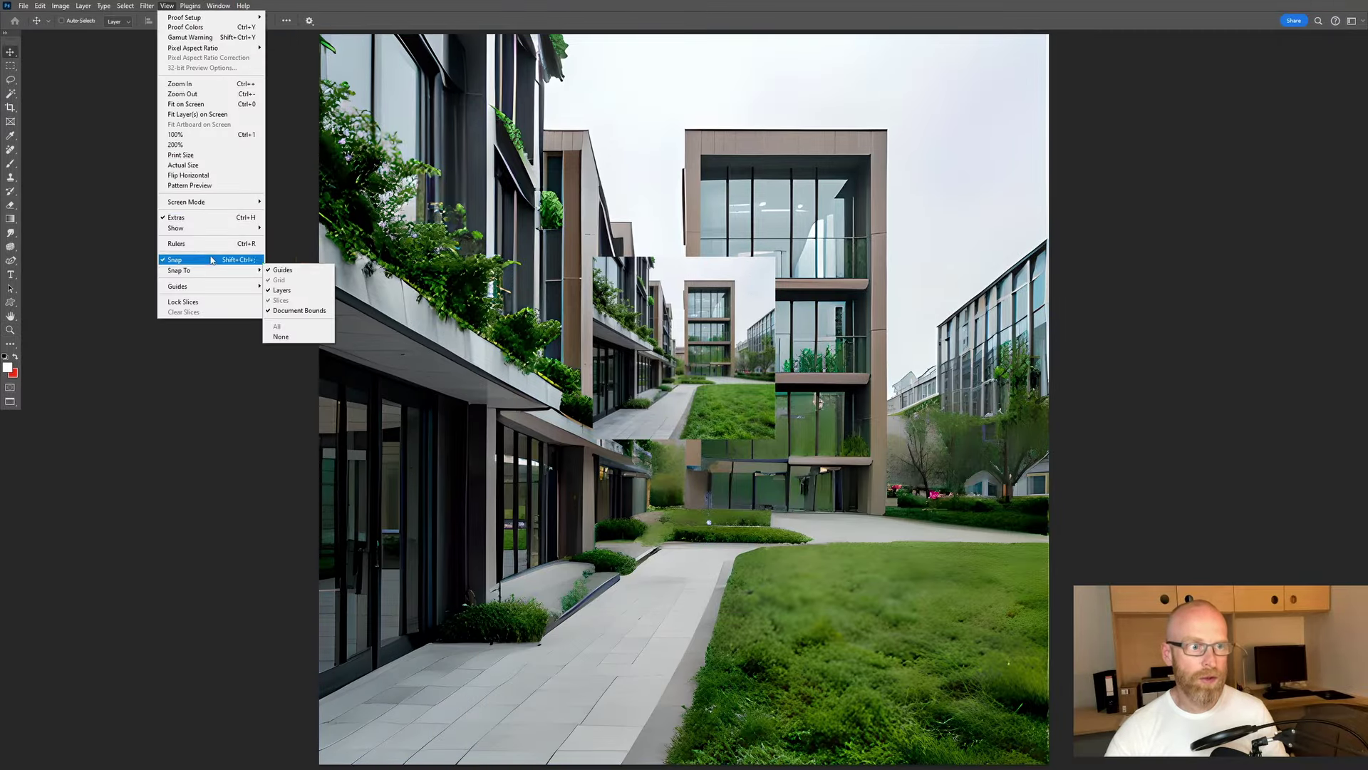
{"action": "left_click", "coordinate": [211, 260]}
{"action": "left_click_drag", "start_coordinate": [641, 409], "coordinate": [790, 303]}
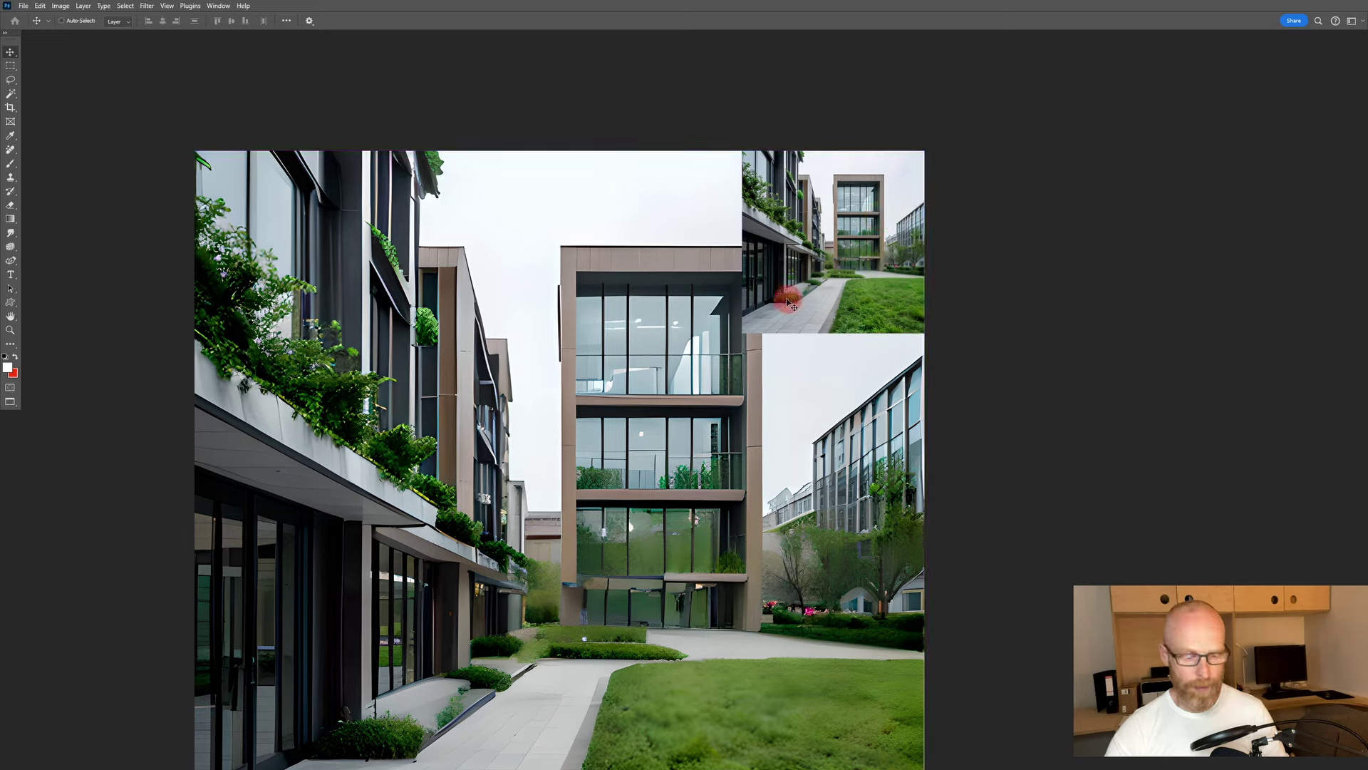
Step: Scale the pasted original up from its corner until it covers the whole upscaled image
{"action": "left_click_drag", "start_coordinate": [724, 473], "coordinate": [846, 220]}
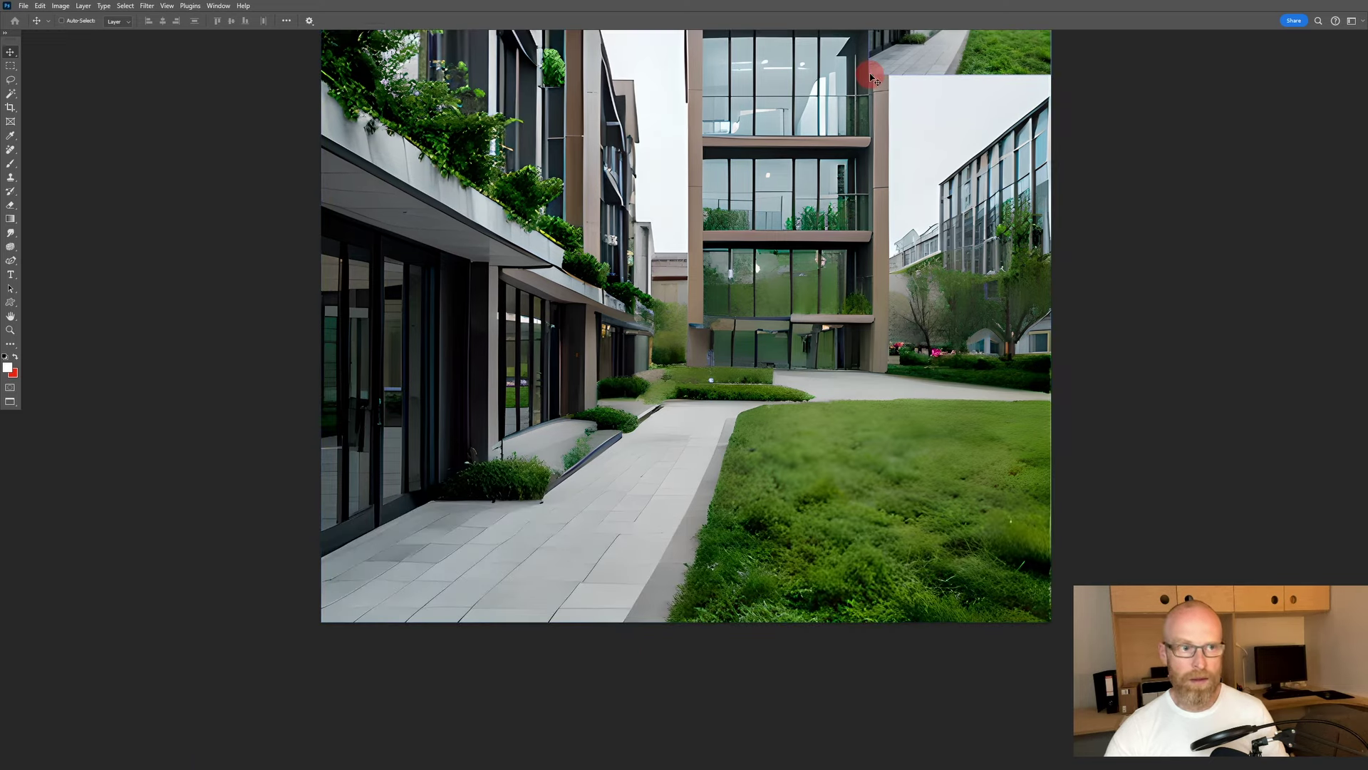
{"action": "key", "text": "ctrl+t"}
{"action": "left_click_drag", "start_coordinate": [871, 77], "coordinate": [317, 617]}
{"action": "key", "text": "Return"}
{"action": "left_click_drag", "start_coordinate": [648, 463], "coordinate": [608, 568]}
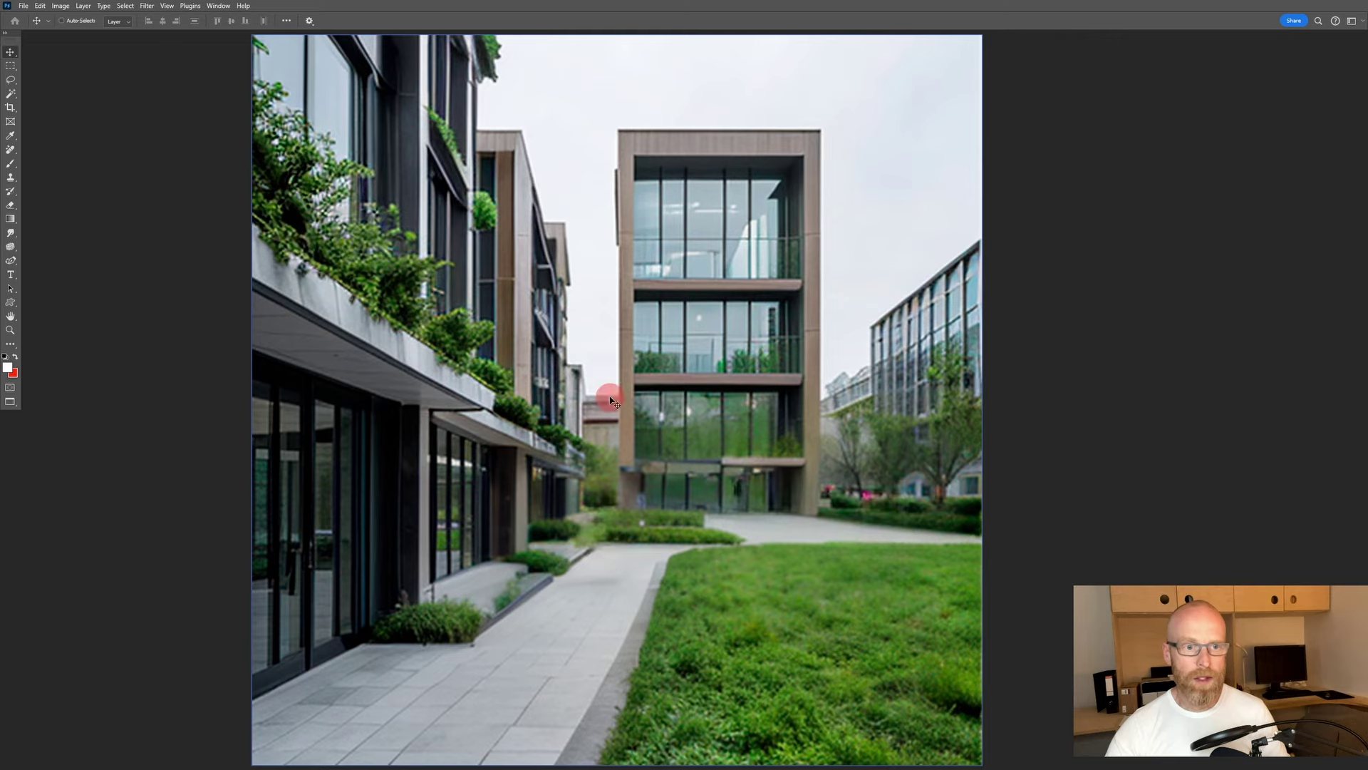
Step: Compare the enlarged original with the twice-upscaled image underneath at close zoom, alternating between the two versions
{"action": "key", "text": "z"}
{"action": "left_click_drag", "start_coordinate": [565, 351], "coordinate": [1089, 528]}
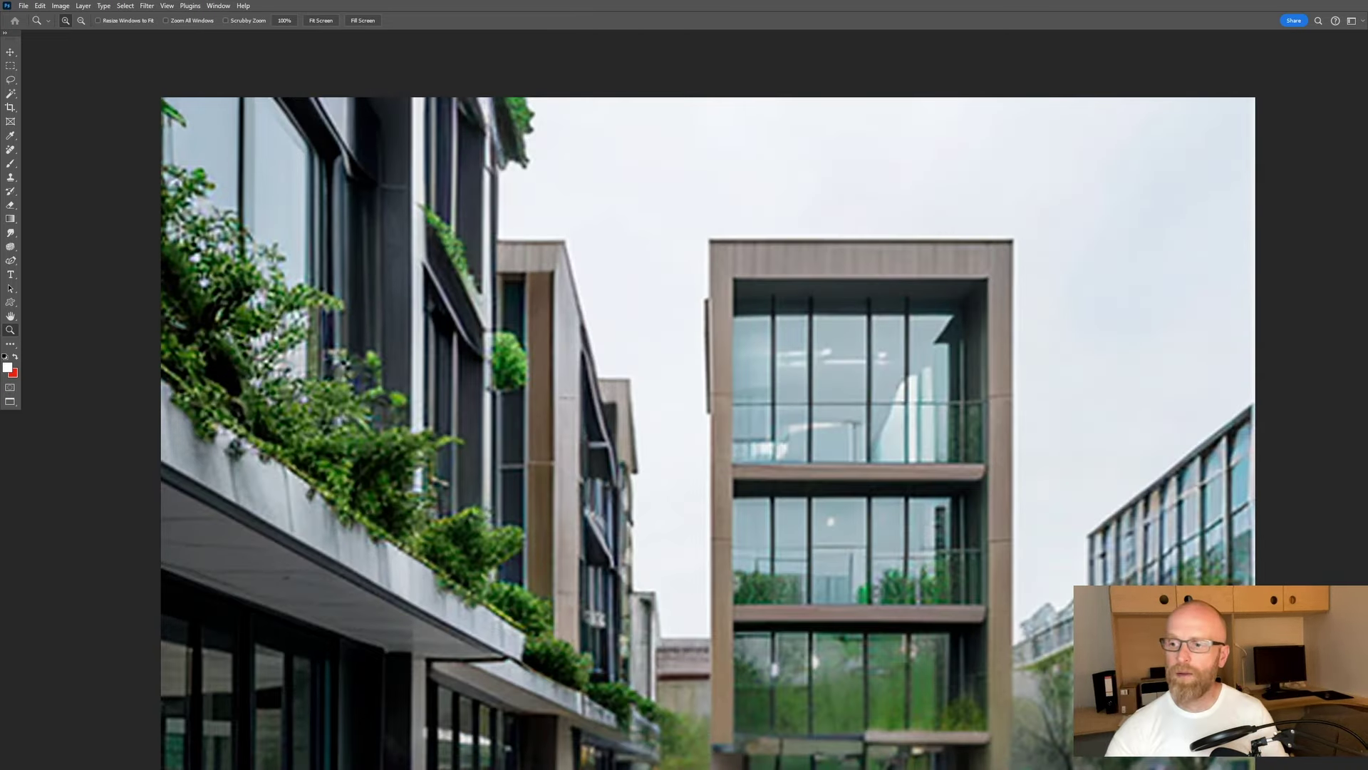
{"action": "left_click", "coordinate": [651, 442], "text": "alt"}
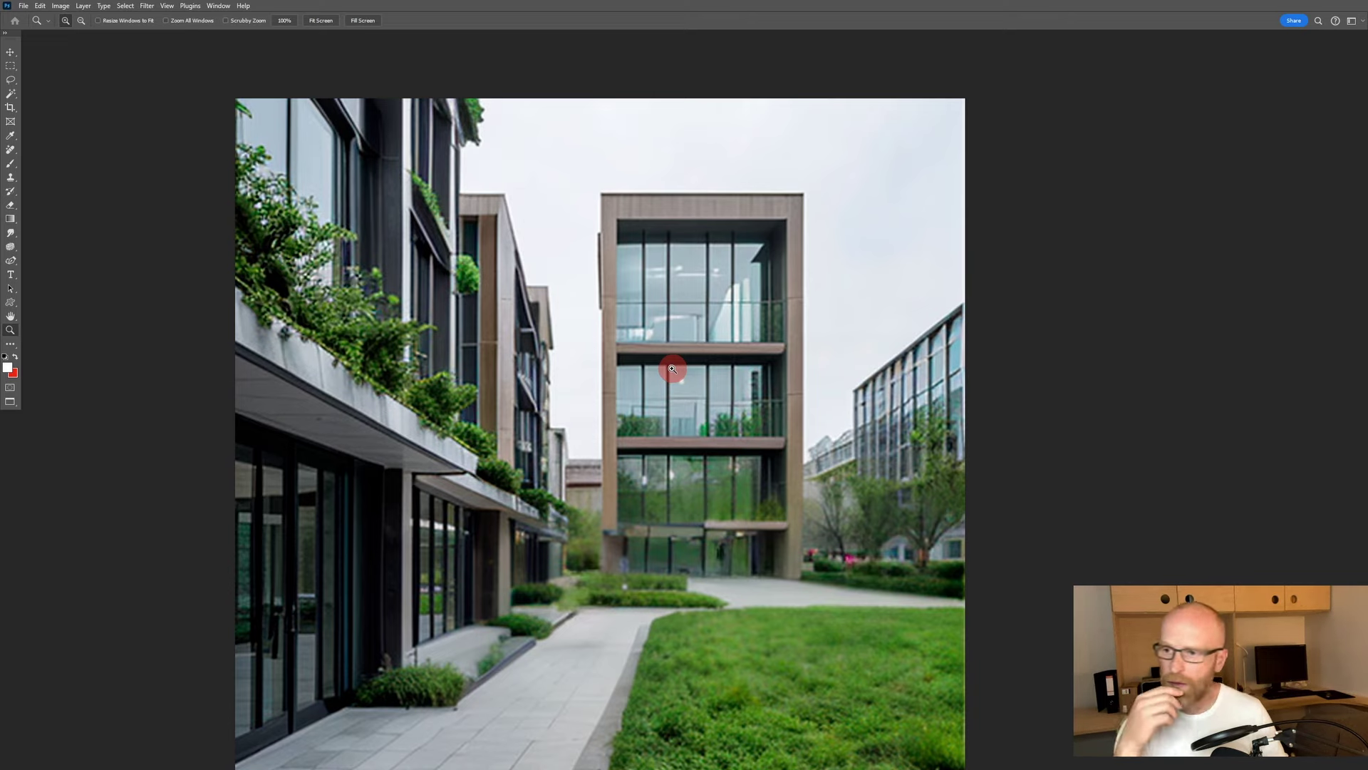
{"action": "key", "text": "alt+Tab"}
{"action": "key", "text": "alt+Tab"}
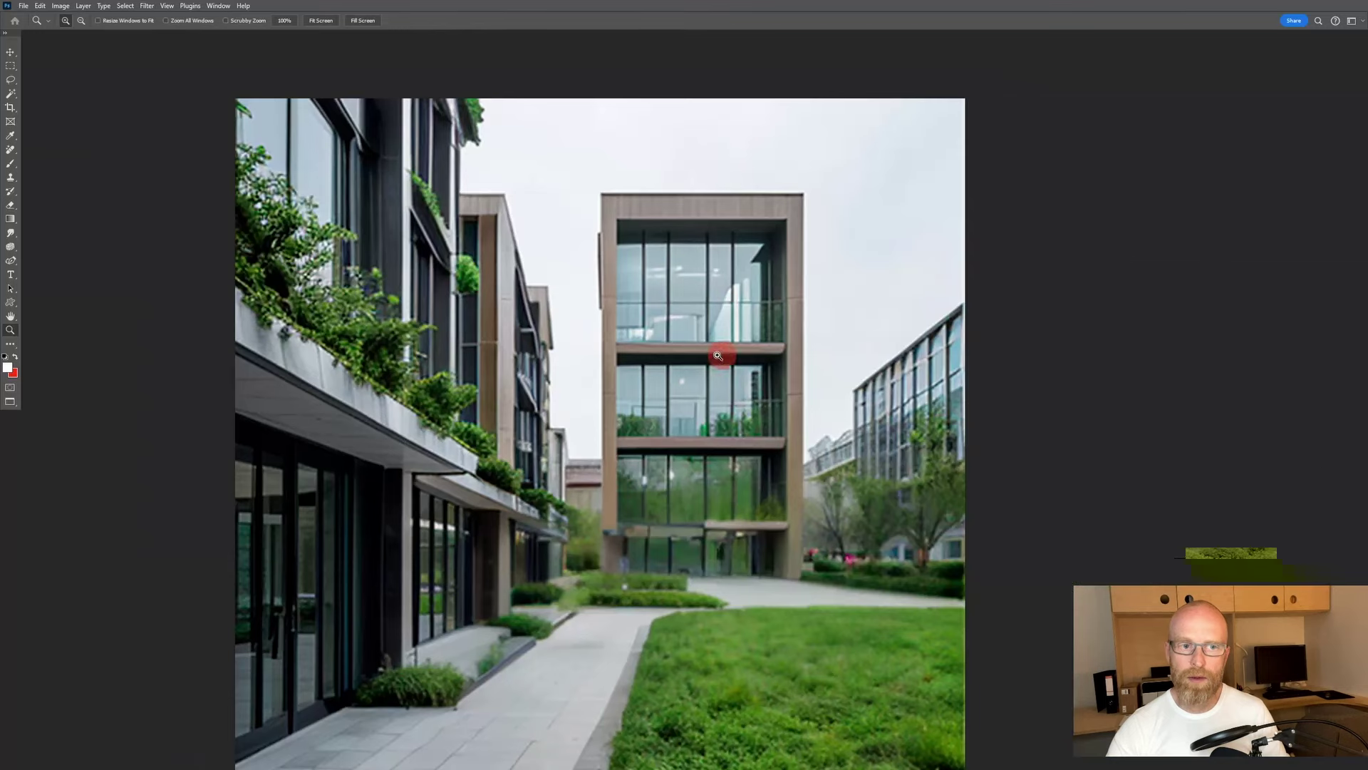
{"action": "key", "text": "alt+Tab"}
{"action": "key", "text": "ctrl+Tab"}
{"action": "key", "text": "ctrl+Tab"}
{"action": "key", "text": "ctrl+Tab"}
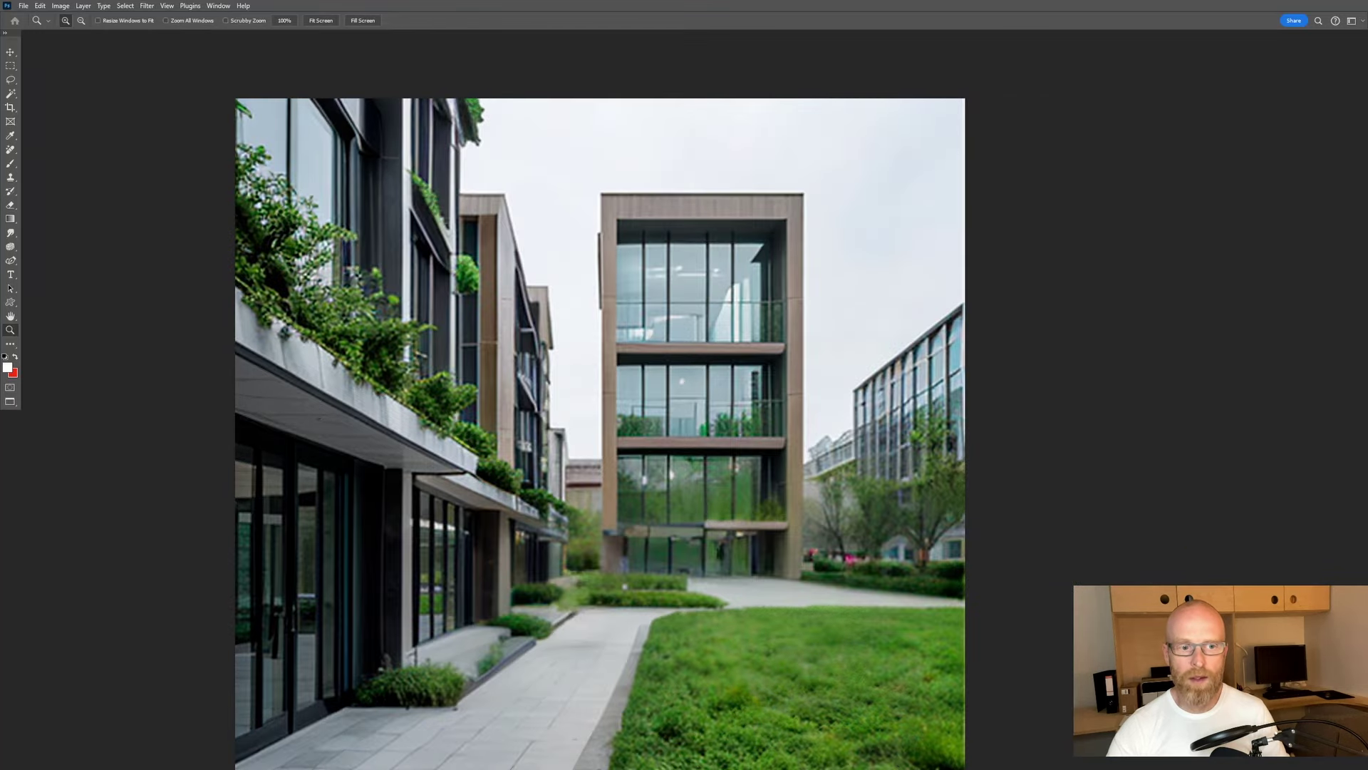
{"action": "key", "text": "ctrl+Tab"}
{"action": "key", "text": "ctrl+Tab"}
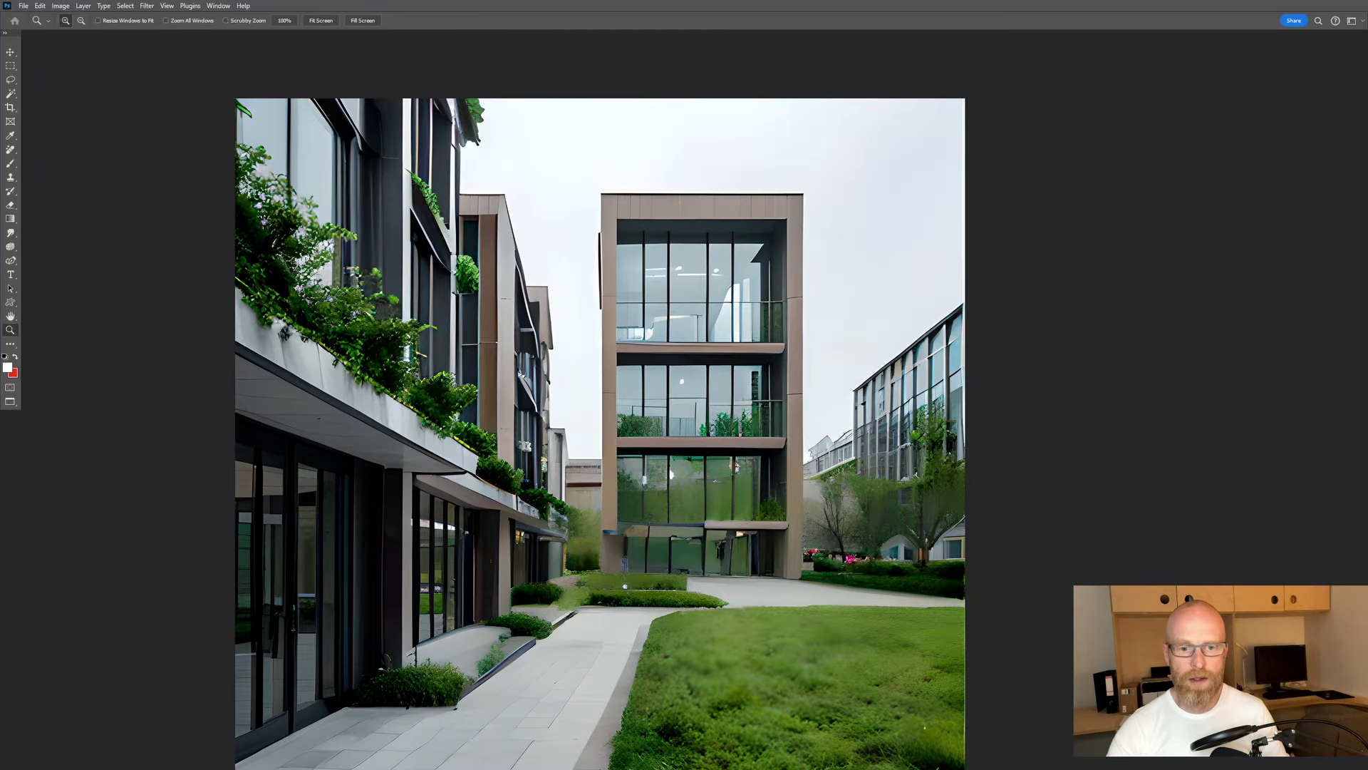
Step: Compare the enlarged original and the twice-upscaled version repeatedly at a smaller zoom, and leave full-screen view
{"action": "left_click", "coordinate": [687, 510], "text": "alt"}
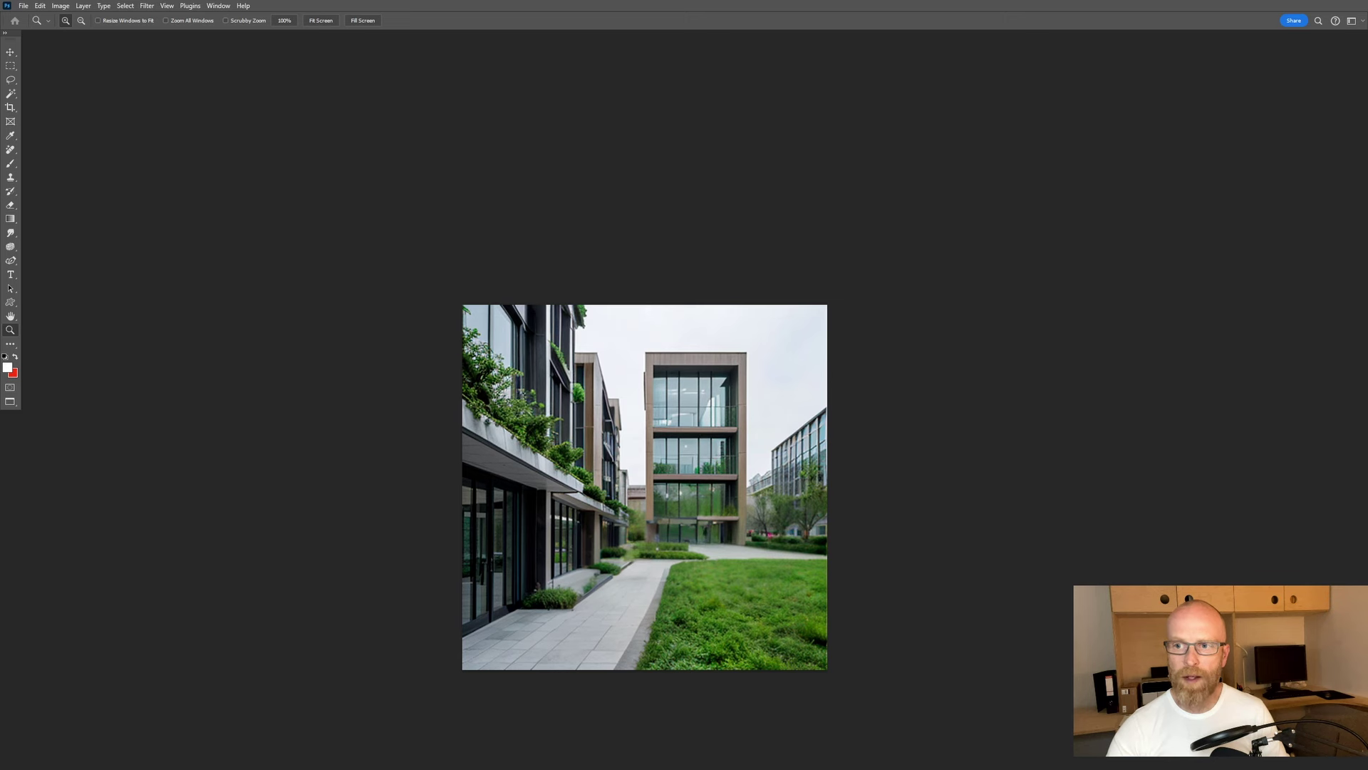
{"action": "key", "text": "ctrl+Tab"}
{"action": "key", "text": "ctrl+Tab"}
{"action": "key", "text": "ctrl+Tab"}
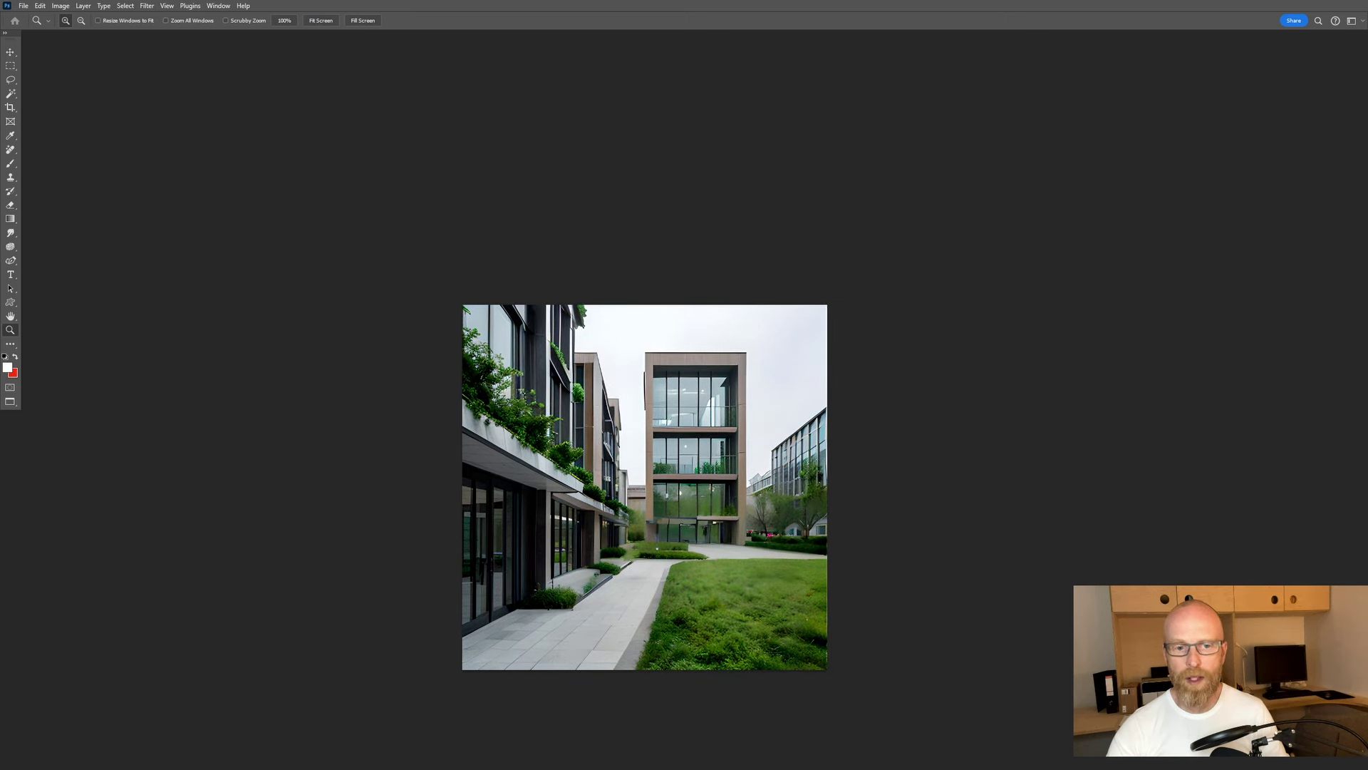
{"action": "key", "text": "ctrl+Tab"}
{"action": "key", "text": "ctrl+Tab"}
{"action": "key", "text": "ctrl+Tab"}
{"action": "key", "text": "ctrl+Tab"}
{"action": "key", "text": "ctrl+Tab"}
{"action": "key", "text": "ctrl+Tab"}
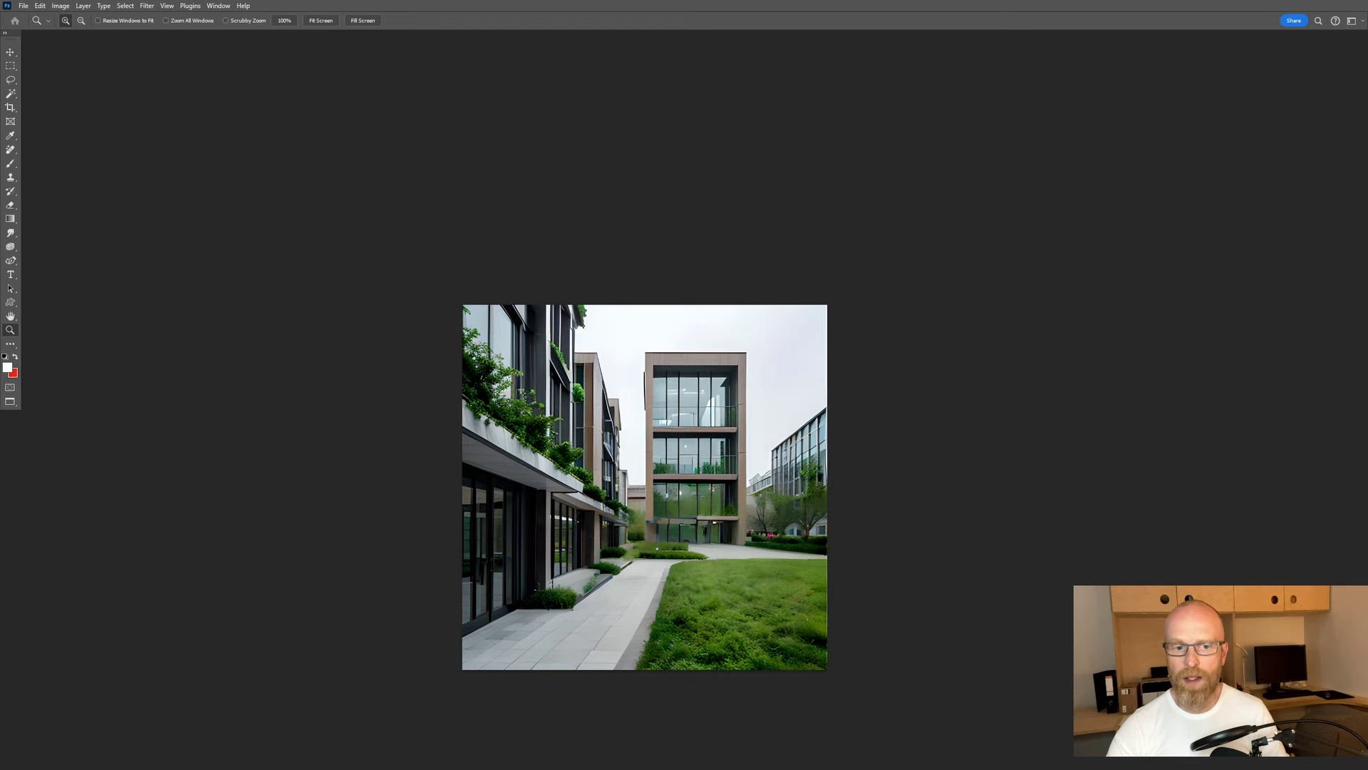
{"action": "key", "text": "ctrl+Tab"}
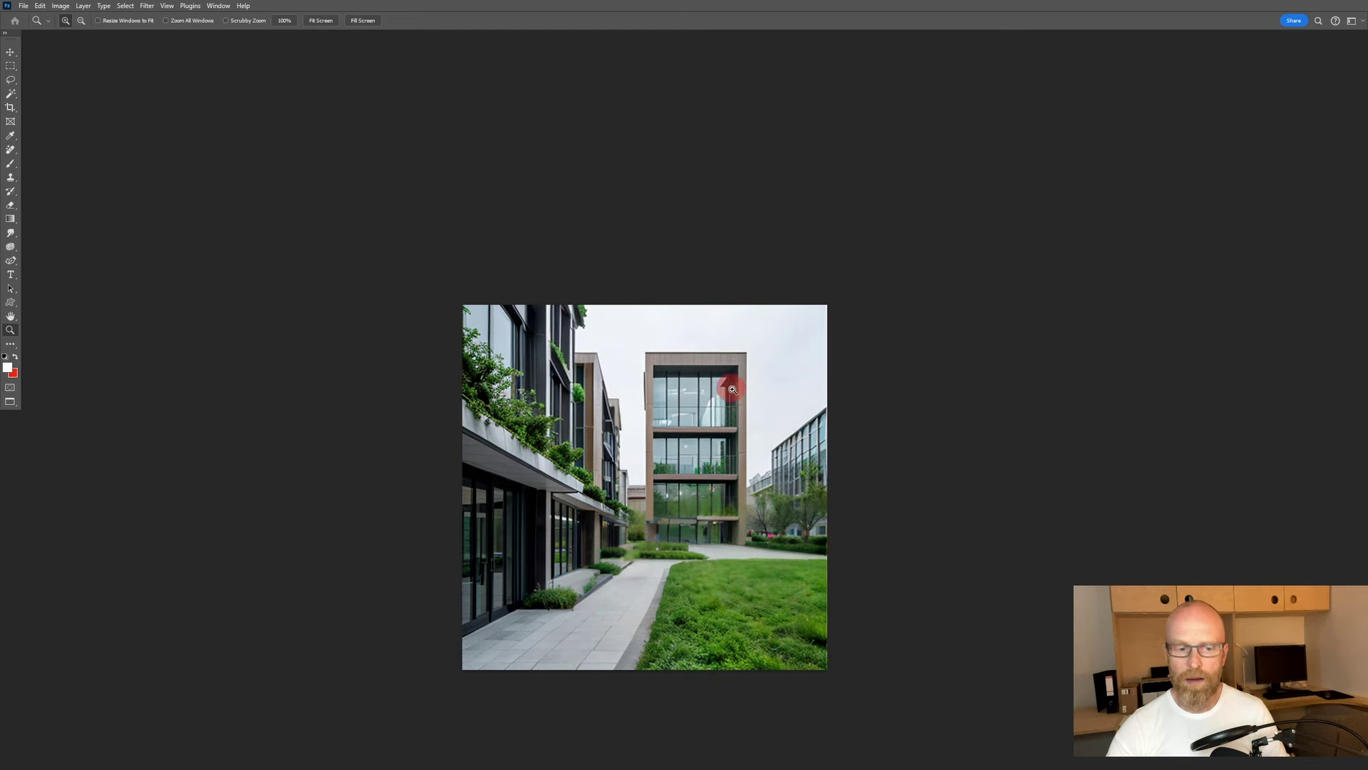
{"action": "key", "text": "f"}
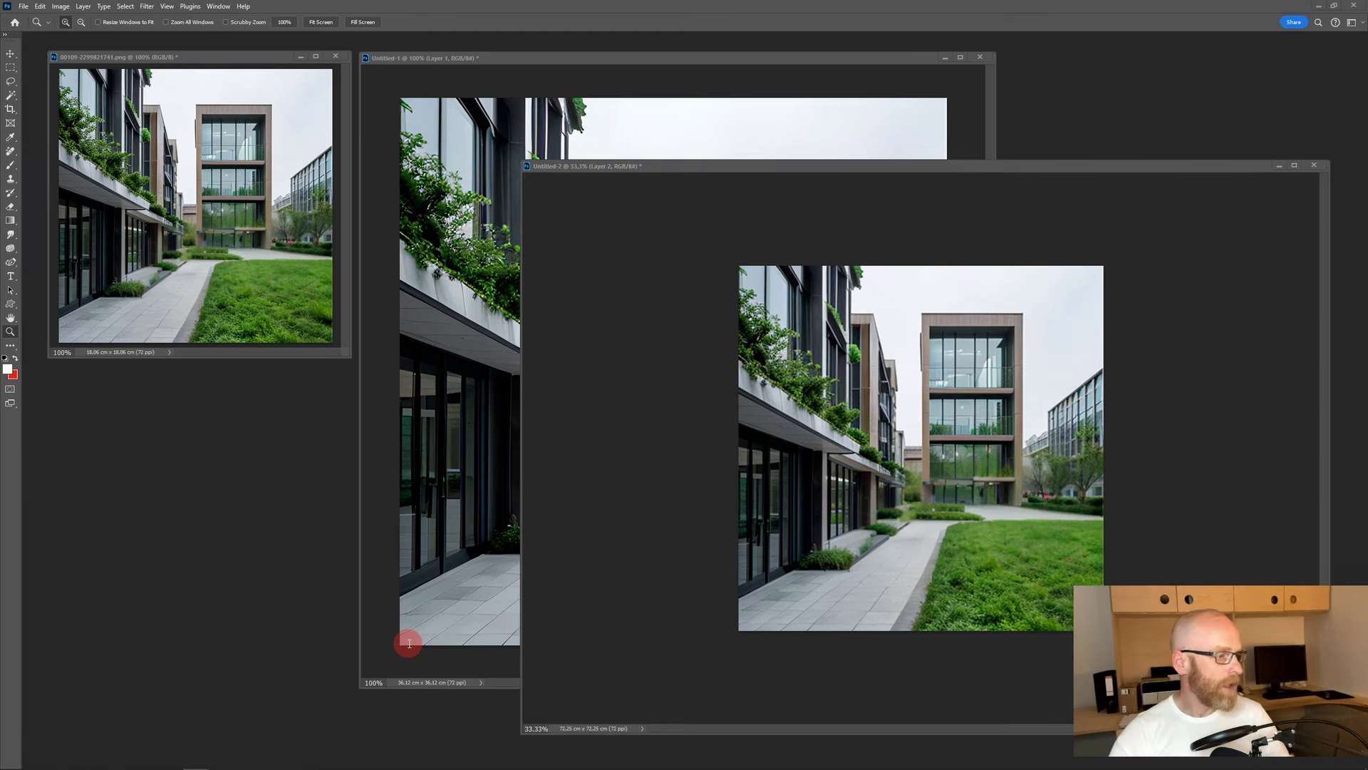
Step: Switch to the File Explorer window with the img2img outputs and go up to the stable-diffusion-webui folder
{"action": "mouse_move", "coordinate": [308, 763]}
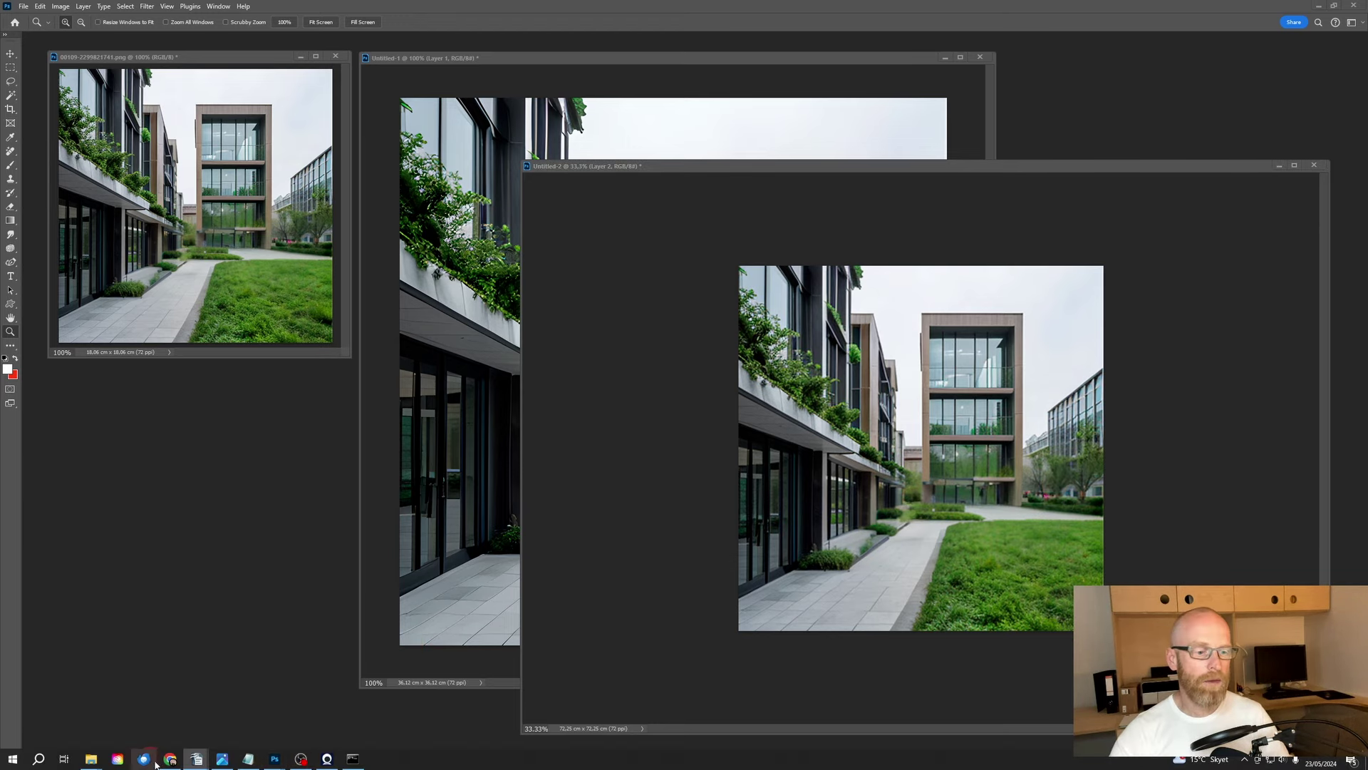
{"action": "mouse_move", "coordinate": [90, 759]}
{"action": "left_click", "coordinate": [380, 706]}
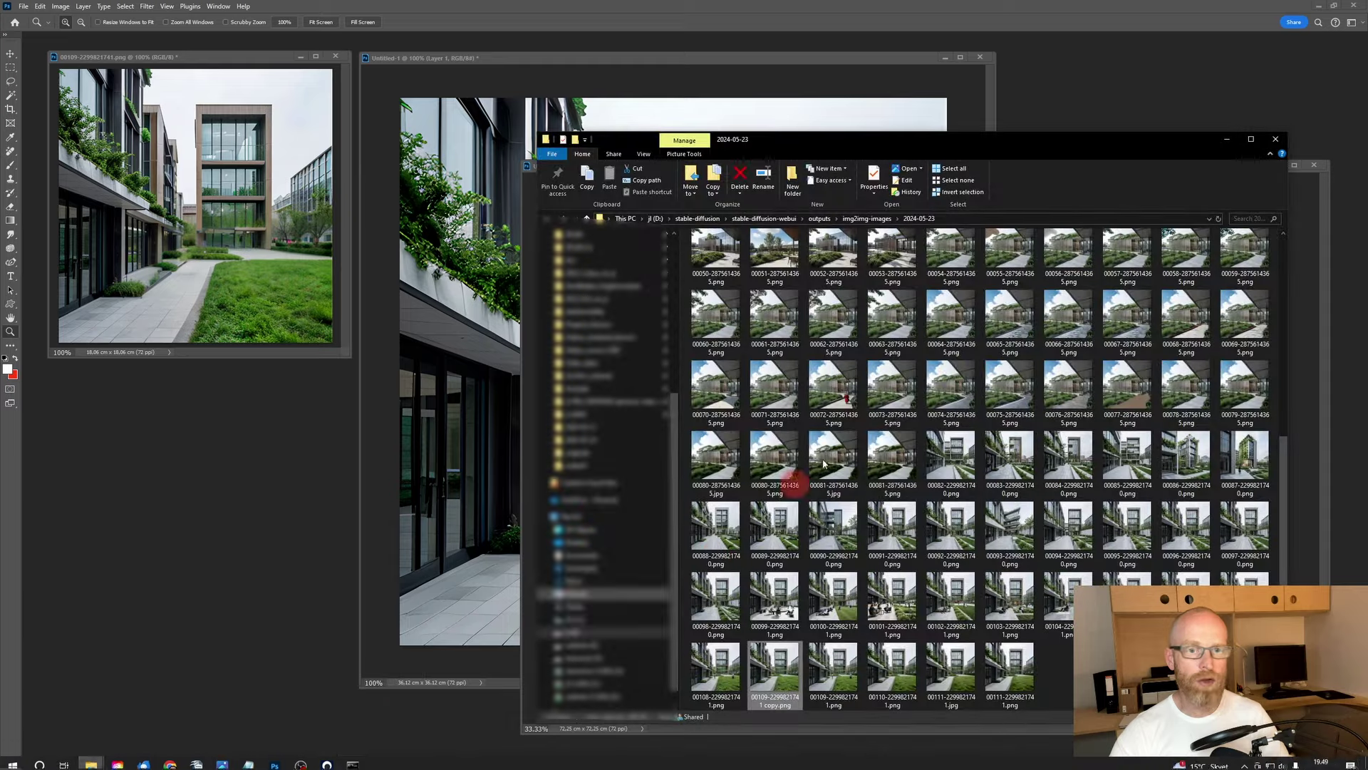
{"action": "key", "text": "super+Up"}
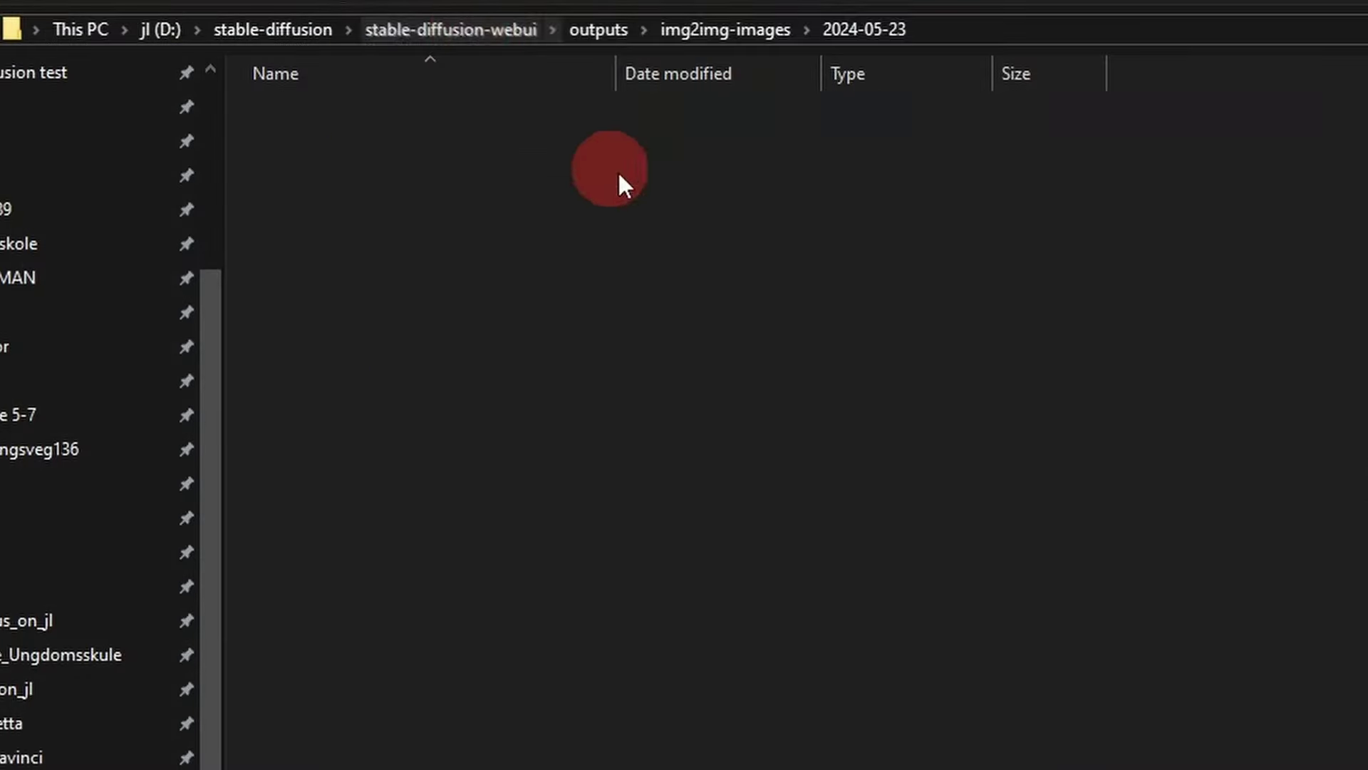
{"action": "key", "text": "alt+Up"}
{"action": "key", "text": "alt+Up"}
{"action": "key", "text": "alt+Up"}
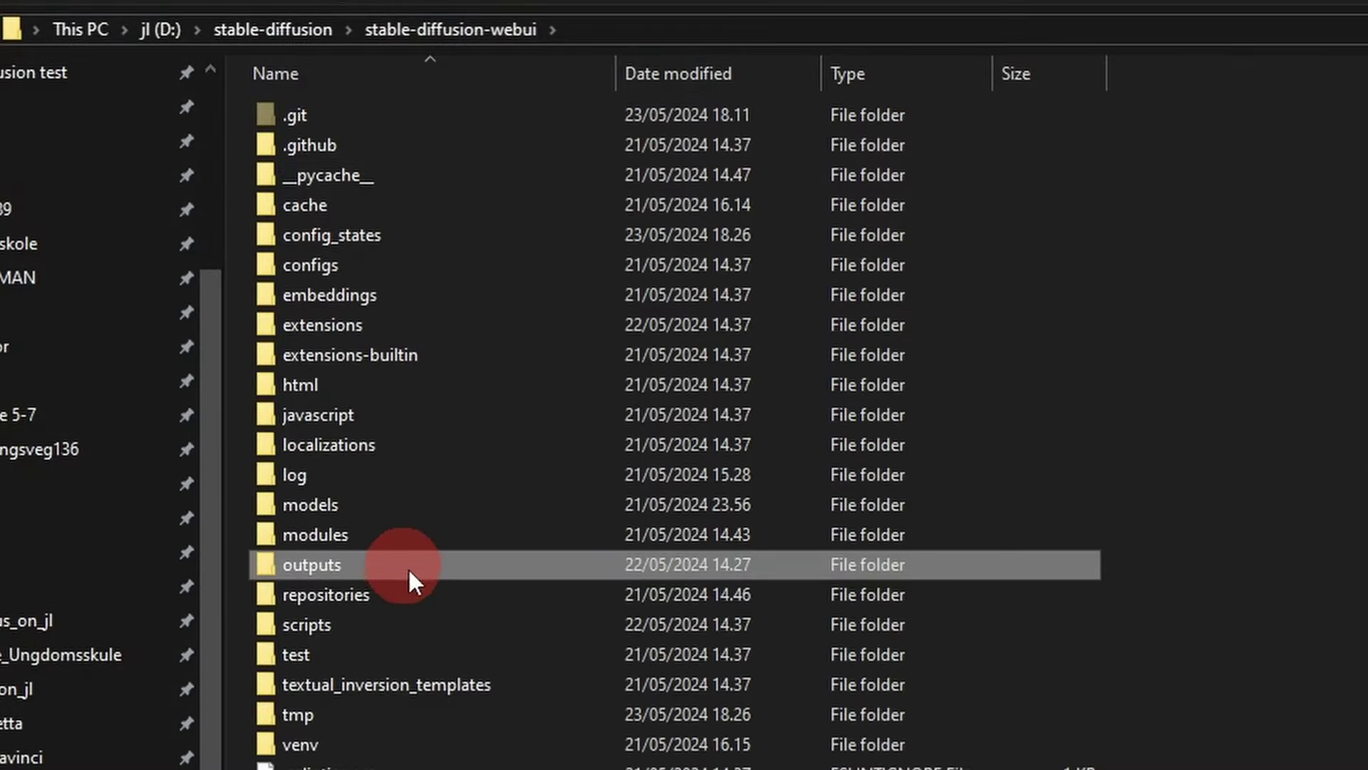
Step: Open the 2024-05-21 folder in outputs/txt2img-images and view the generated image 00101-2048046747.png
{"action": "double_click", "coordinate": [385, 565]}
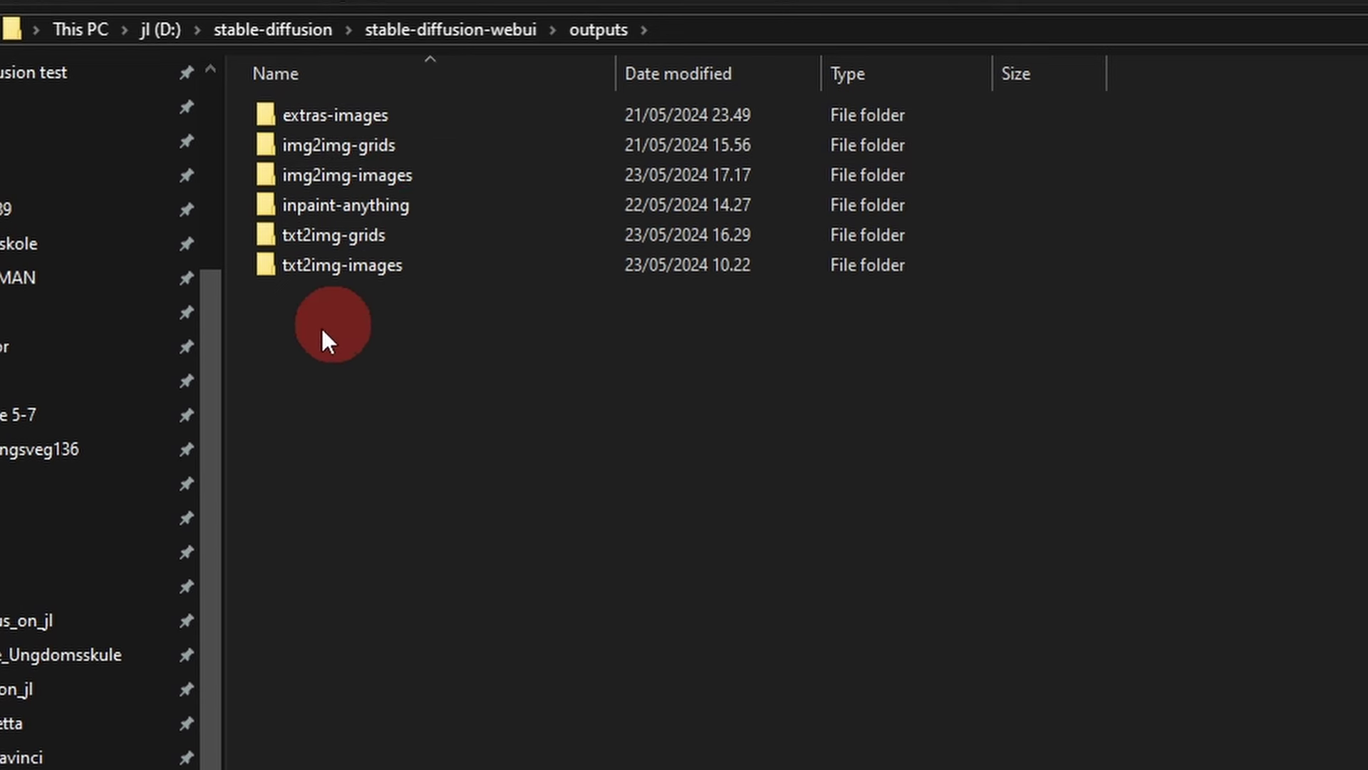
{"action": "double_click", "coordinate": [322, 264]}
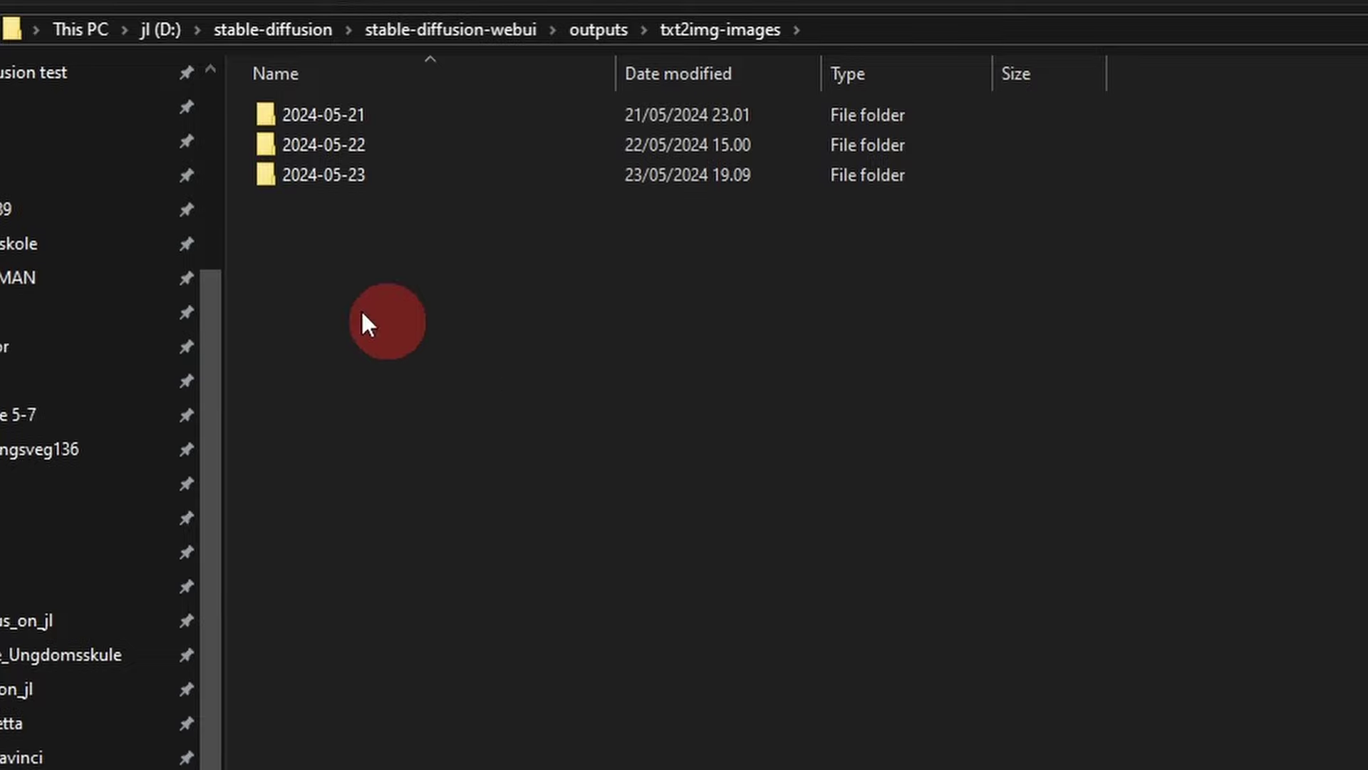
{"action": "double_click", "coordinate": [340, 120]}
{"action": "left_click", "coordinate": [805, 599]}
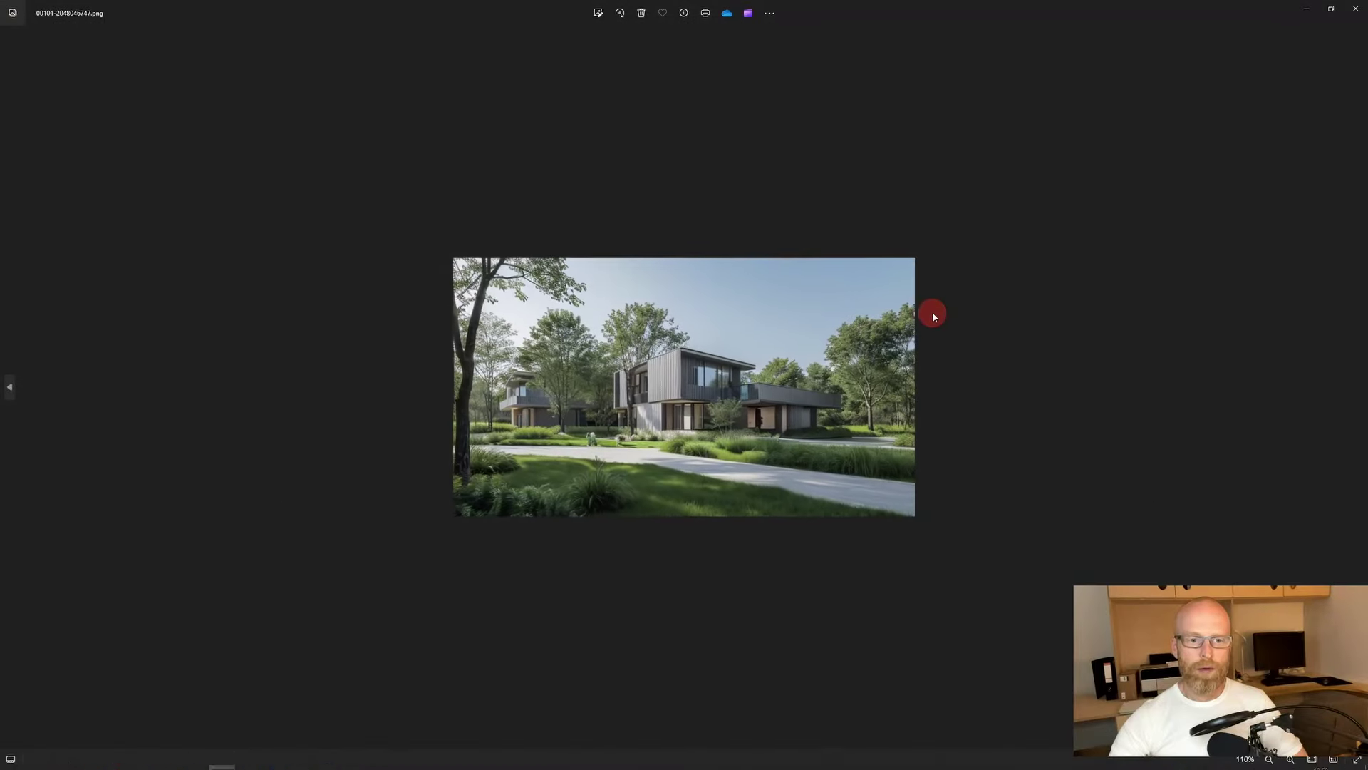
Step: Browse back through the generated images to the aerial complex render 00089-884766498.png and examine it up close
{"action": "key", "text": "Left"}
{"action": "key", "text": "Left"}
{"action": "key", "text": "Left"}
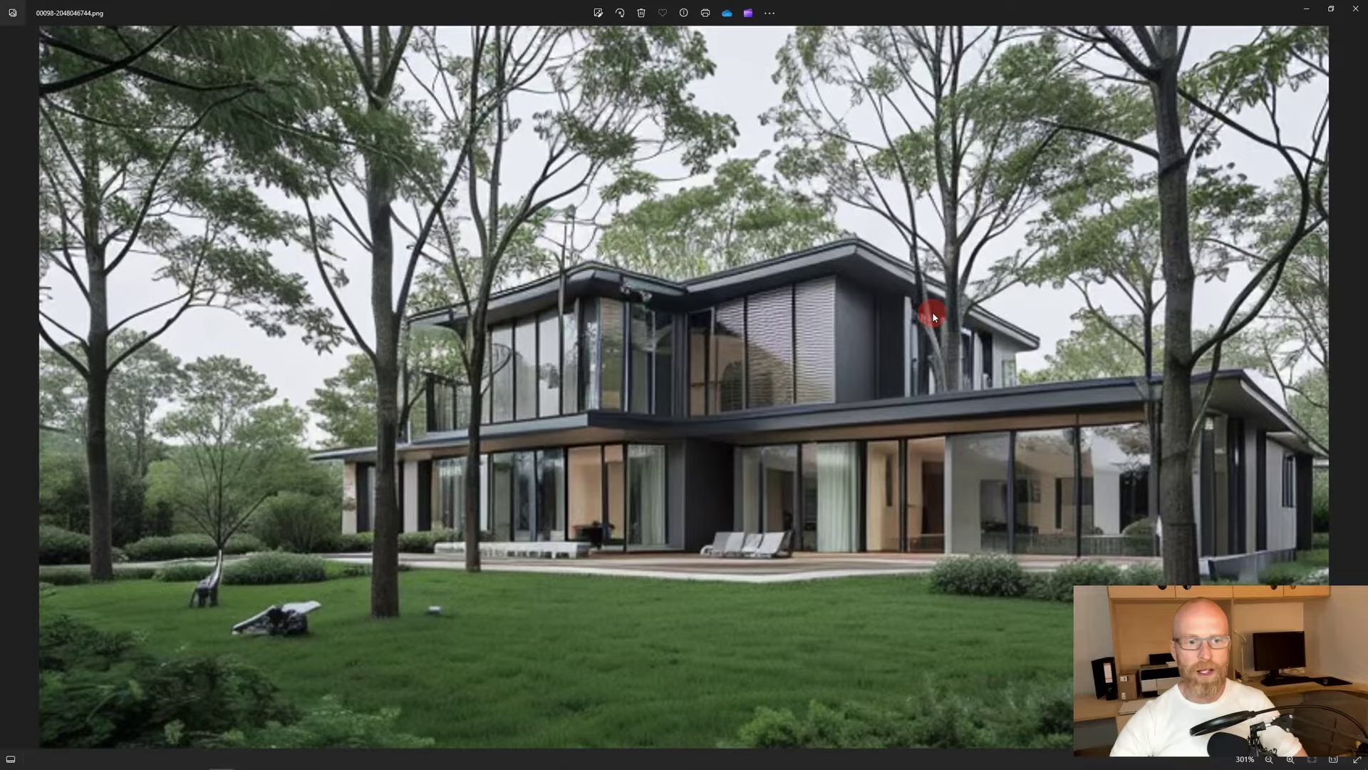
{"action": "key", "text": "Left"}
{"action": "key", "text": "Left"}
{"action": "key", "text": "Left"}
{"action": "key", "text": "Left"}
{"action": "key", "text": "Left"}
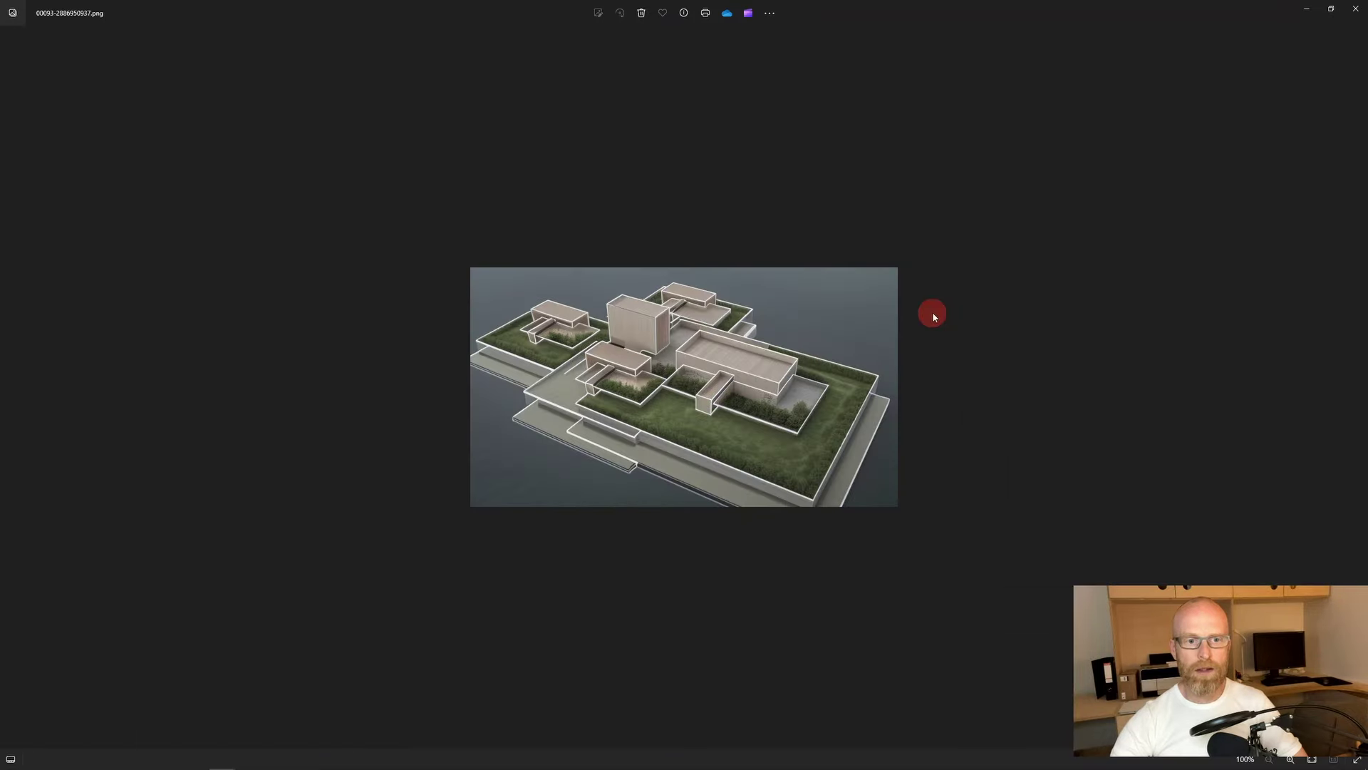
{"action": "key", "text": "Left"}
{"action": "key", "text": "Left"}
{"action": "key", "text": "Left"}
{"action": "key", "text": "Left"}
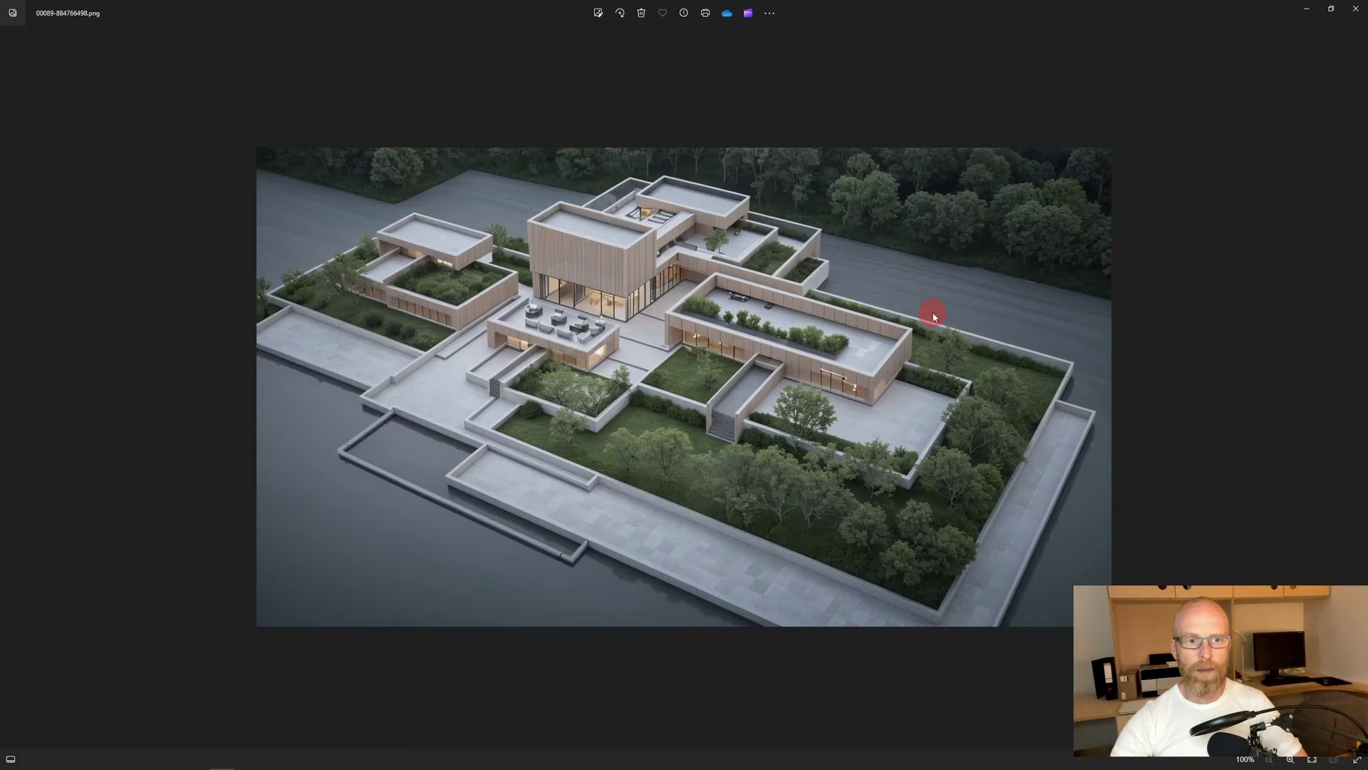
{"action": "scroll", "coordinate": [546, 242], "scroll_direction": "up", "scroll_amount": 4}
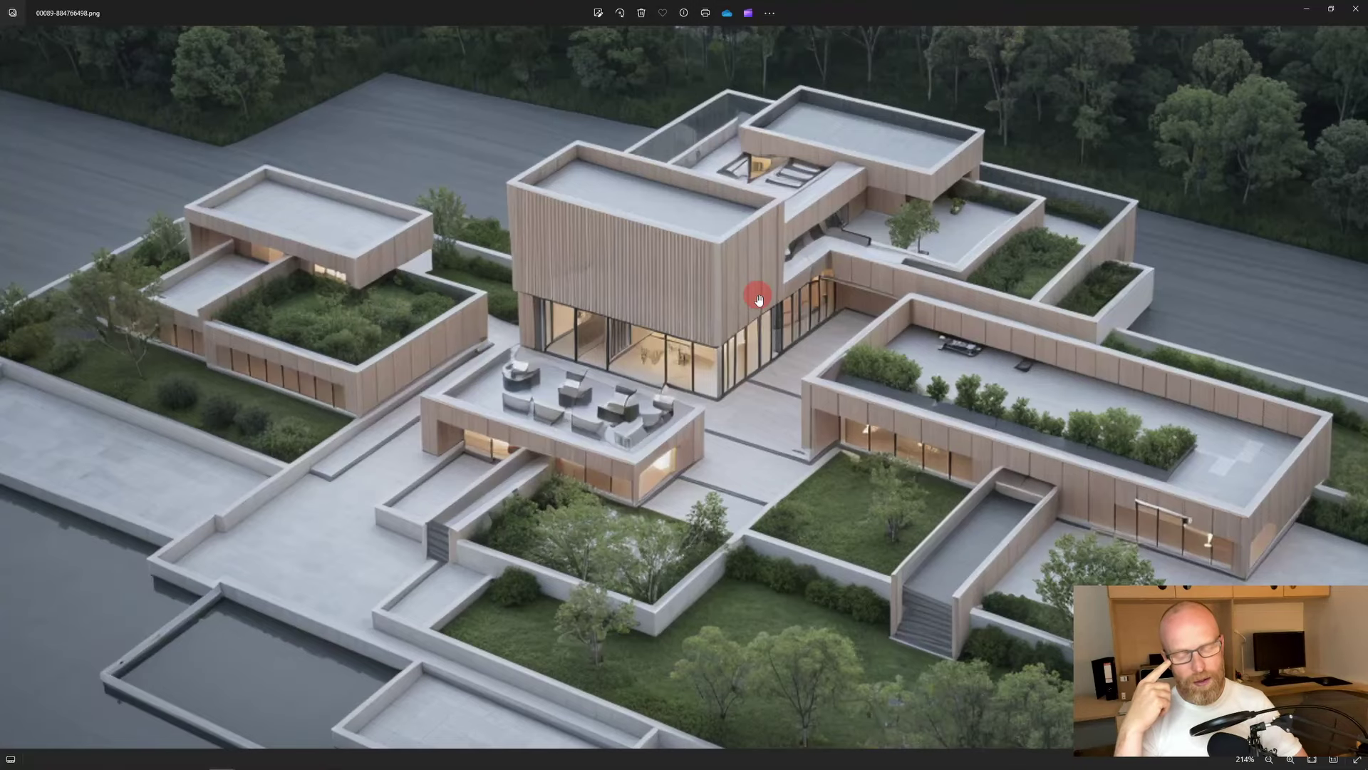
{"action": "scroll", "coordinate": [748, 299], "scroll_direction": "down", "scroll_amount": 4}
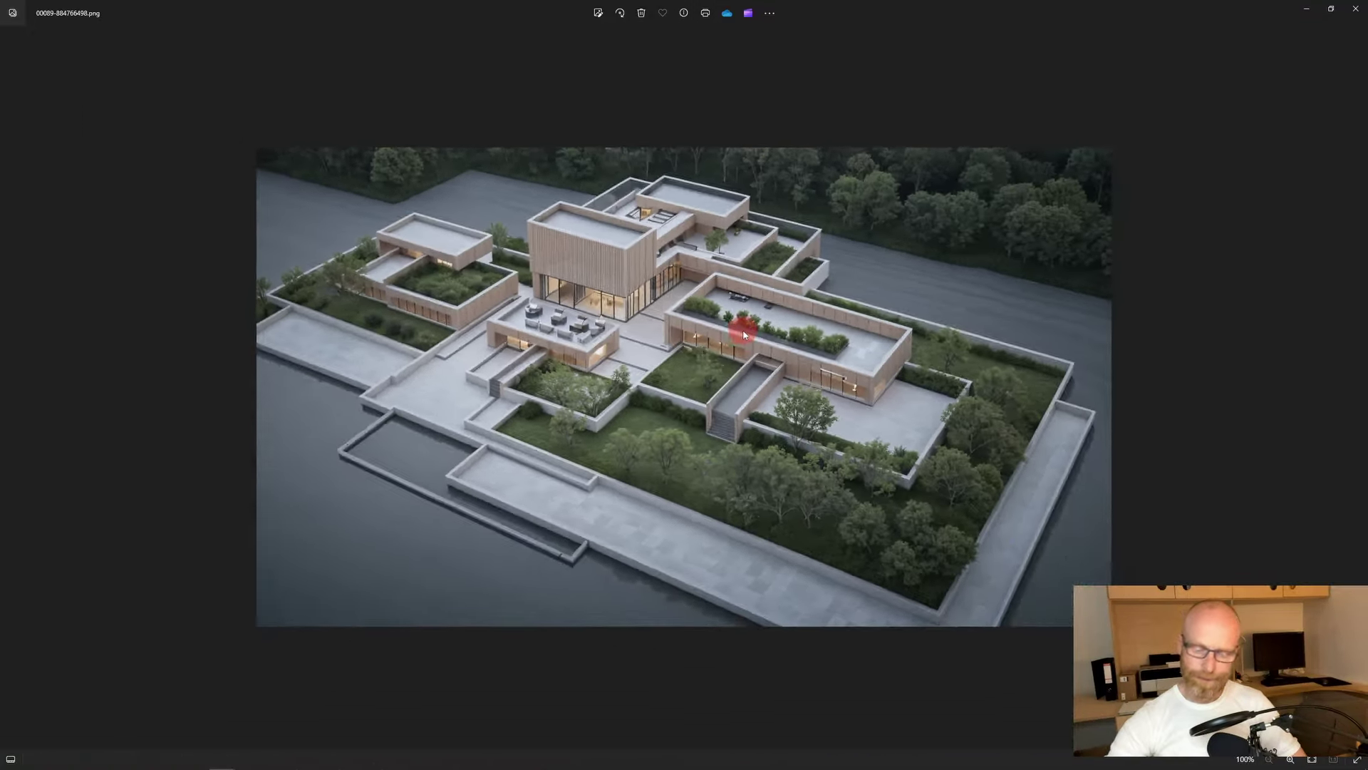
{"action": "key", "text": "Left"}
{"action": "key", "text": "Left"}
{"action": "key", "text": "Left"}
{"action": "key", "text": "Left"}
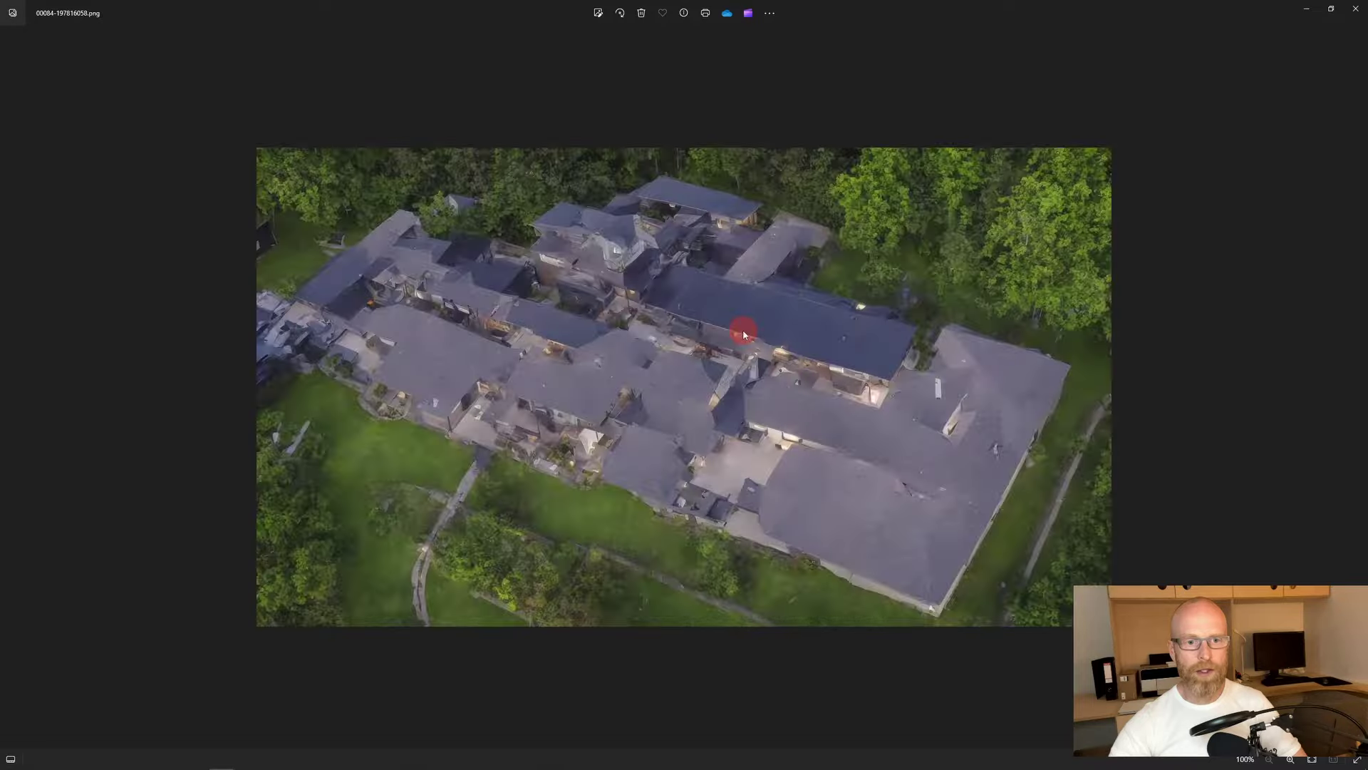
{"action": "key", "text": "Left"}
{"action": "key", "text": "Left"}
{"action": "key", "text": "Left"}
{"action": "key", "text": "Left"}
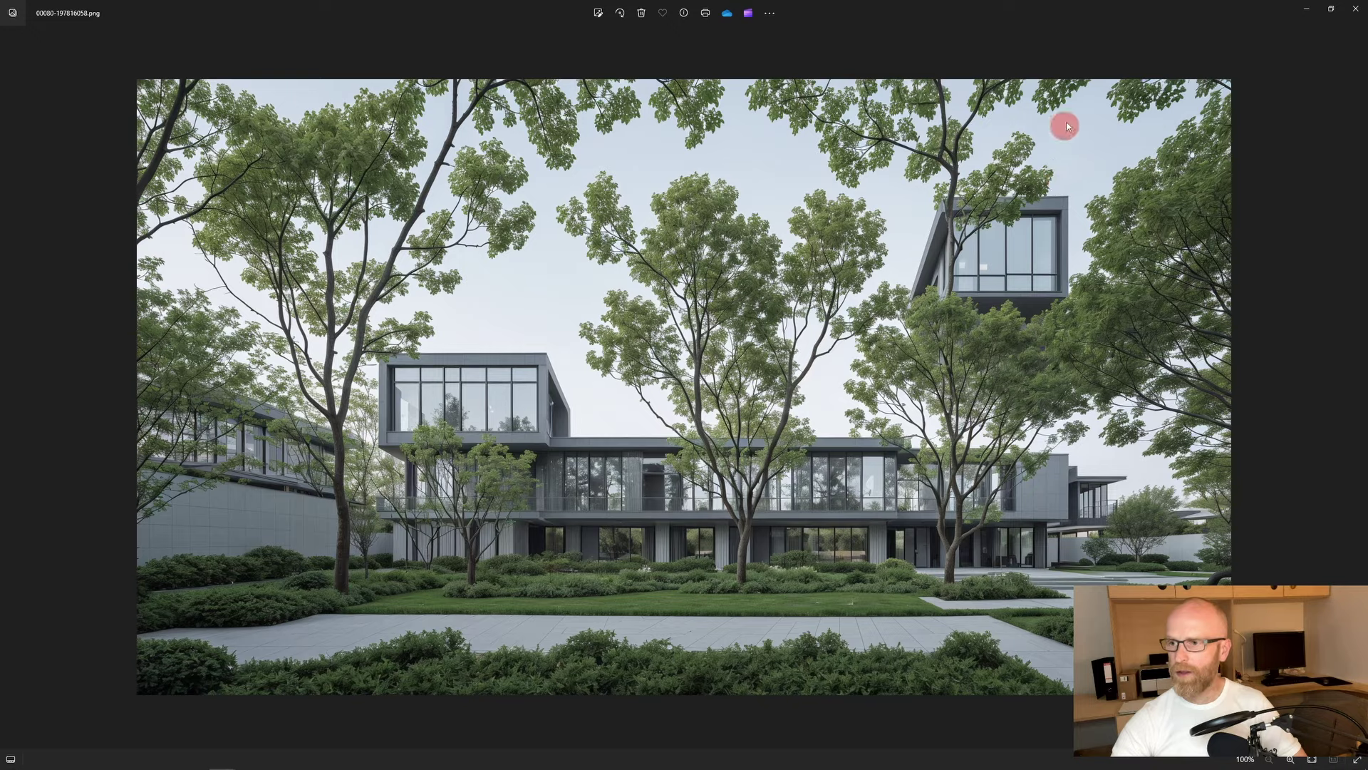
{"action": "key", "text": "Right"}
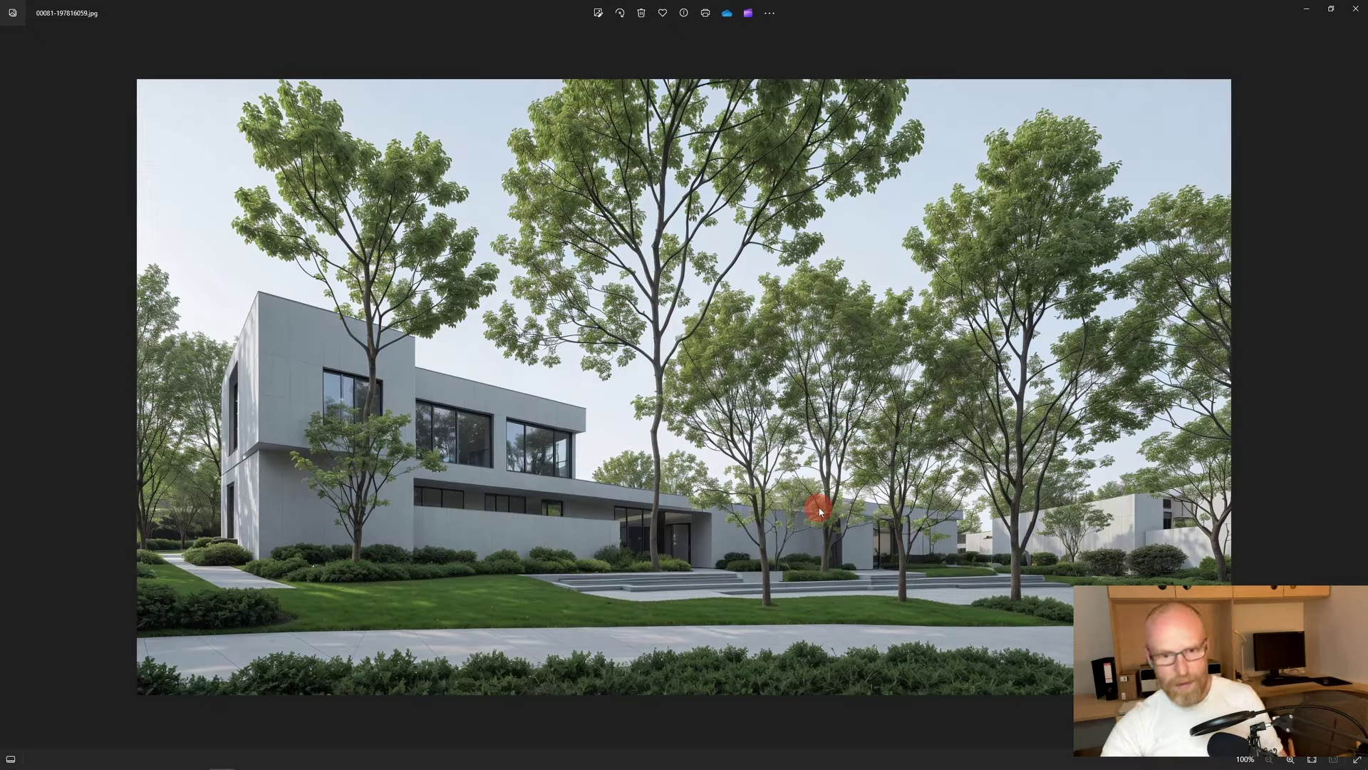
{"action": "key", "text": "Right"}
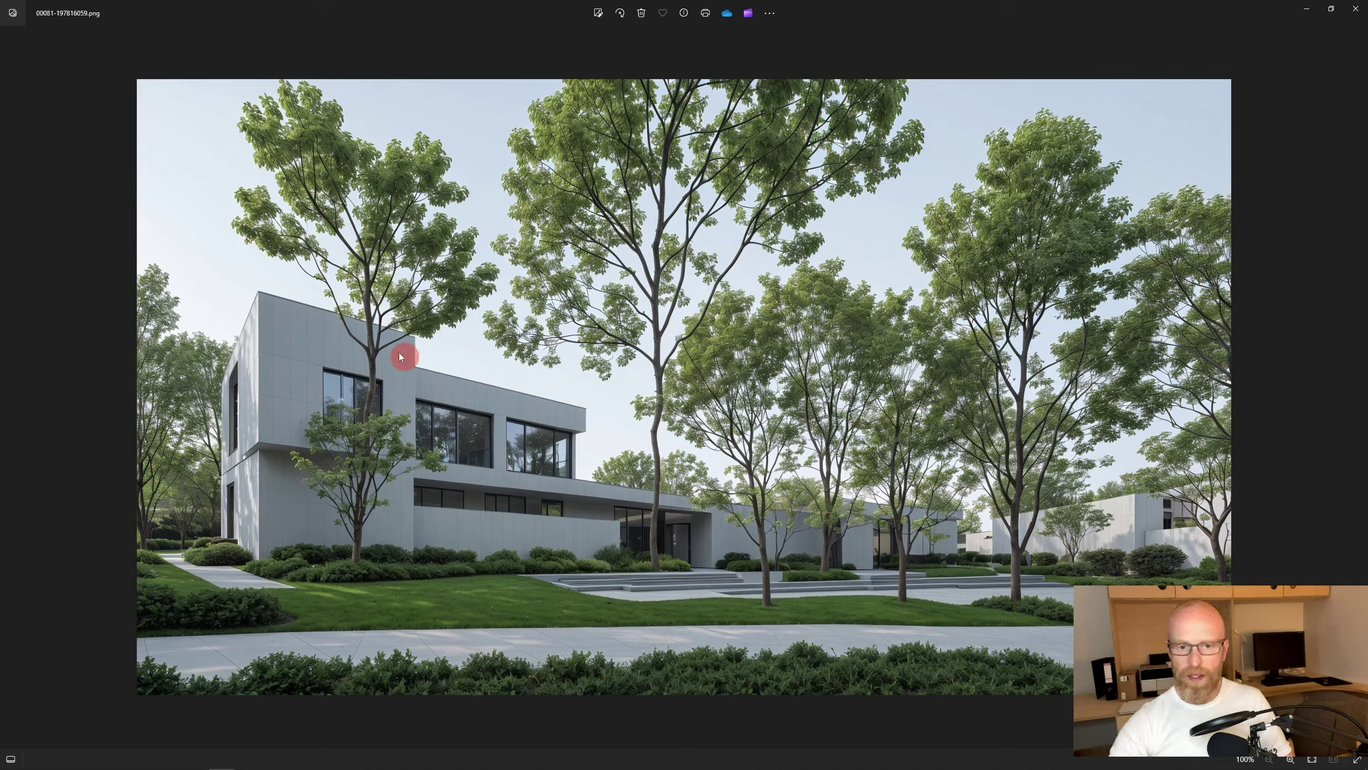
{"action": "key", "text": "Left"}
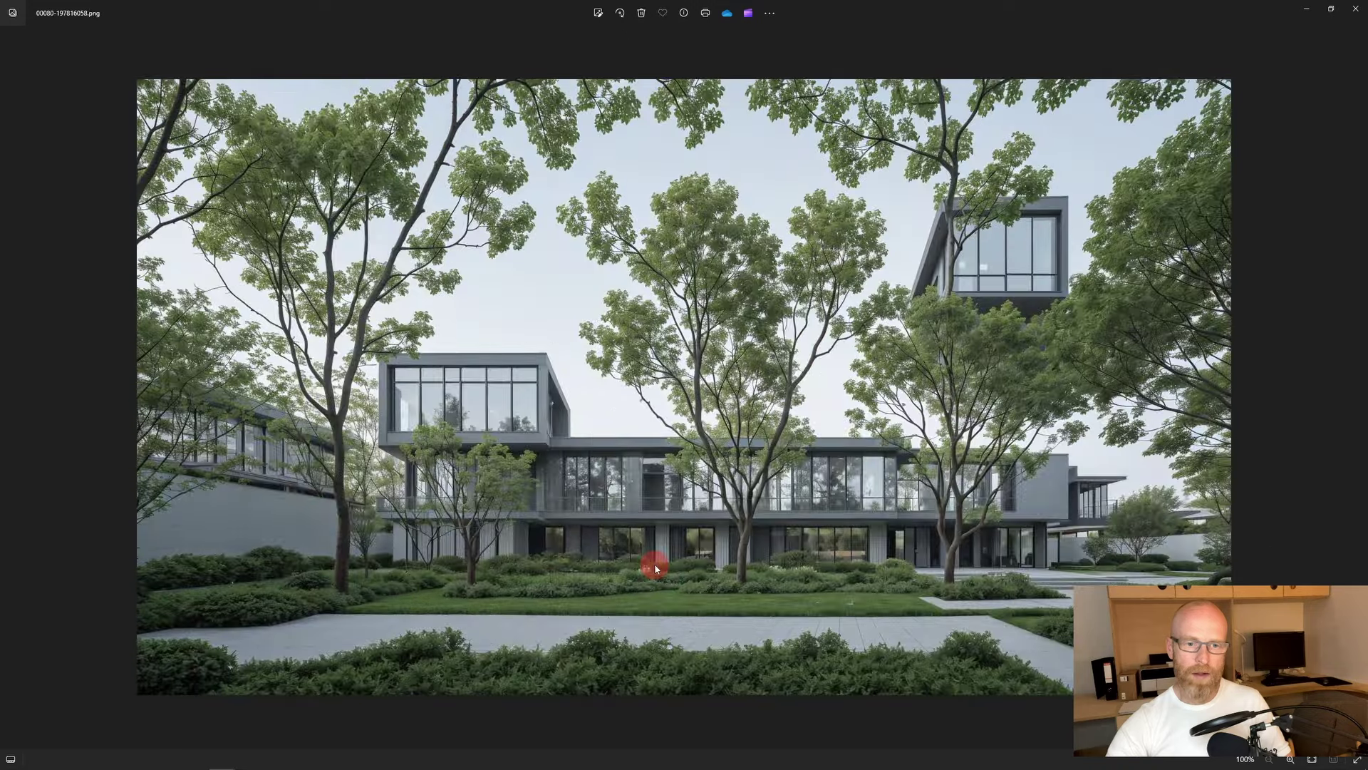
Step: Go to the white house render 00079-197816059.png and examine its facade and trees up close
{"action": "key", "text": "Left"}
{"action": "key", "text": "Right"}
{"action": "key", "text": "Left"}
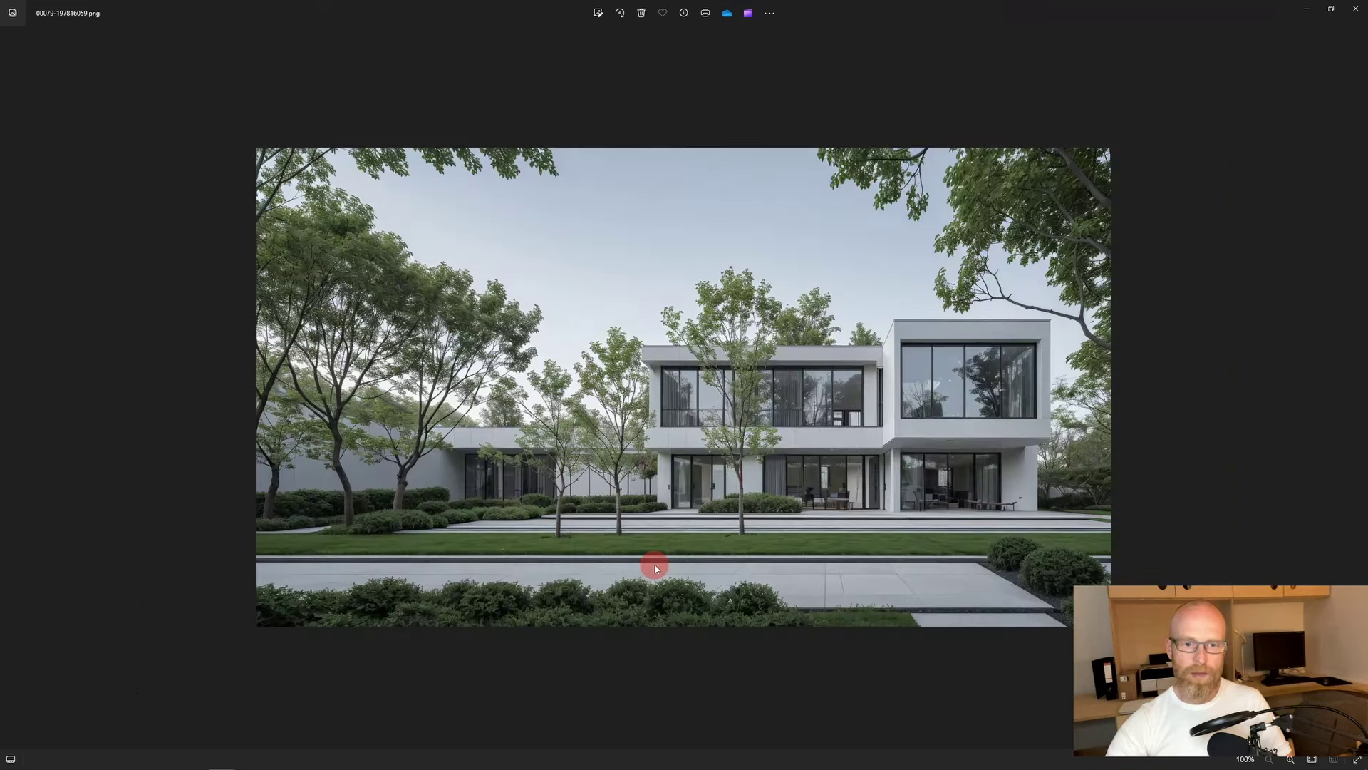
{"action": "scroll", "coordinate": [958, 486], "scroll_direction": "up", "scroll_amount": 3}
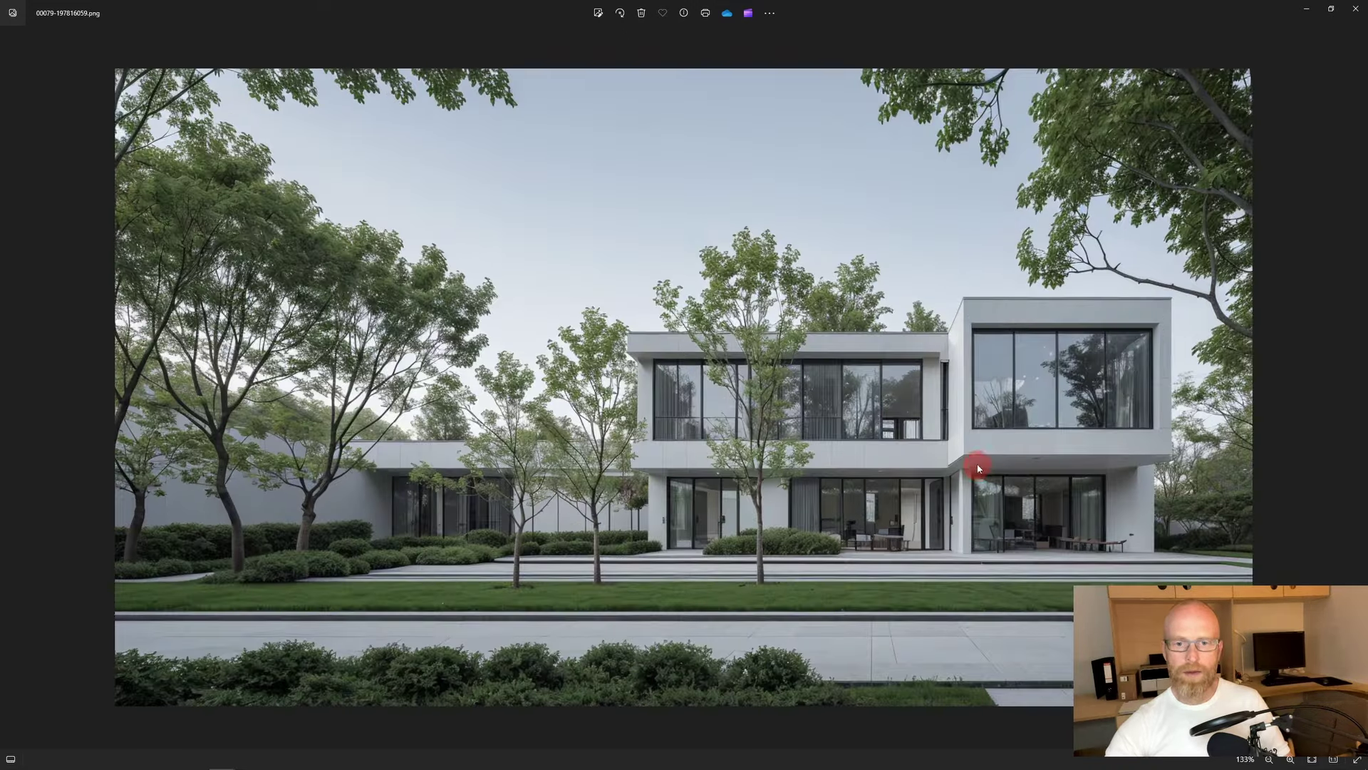
{"action": "scroll", "coordinate": [982, 472], "scroll_direction": "up", "scroll_amount": 1}
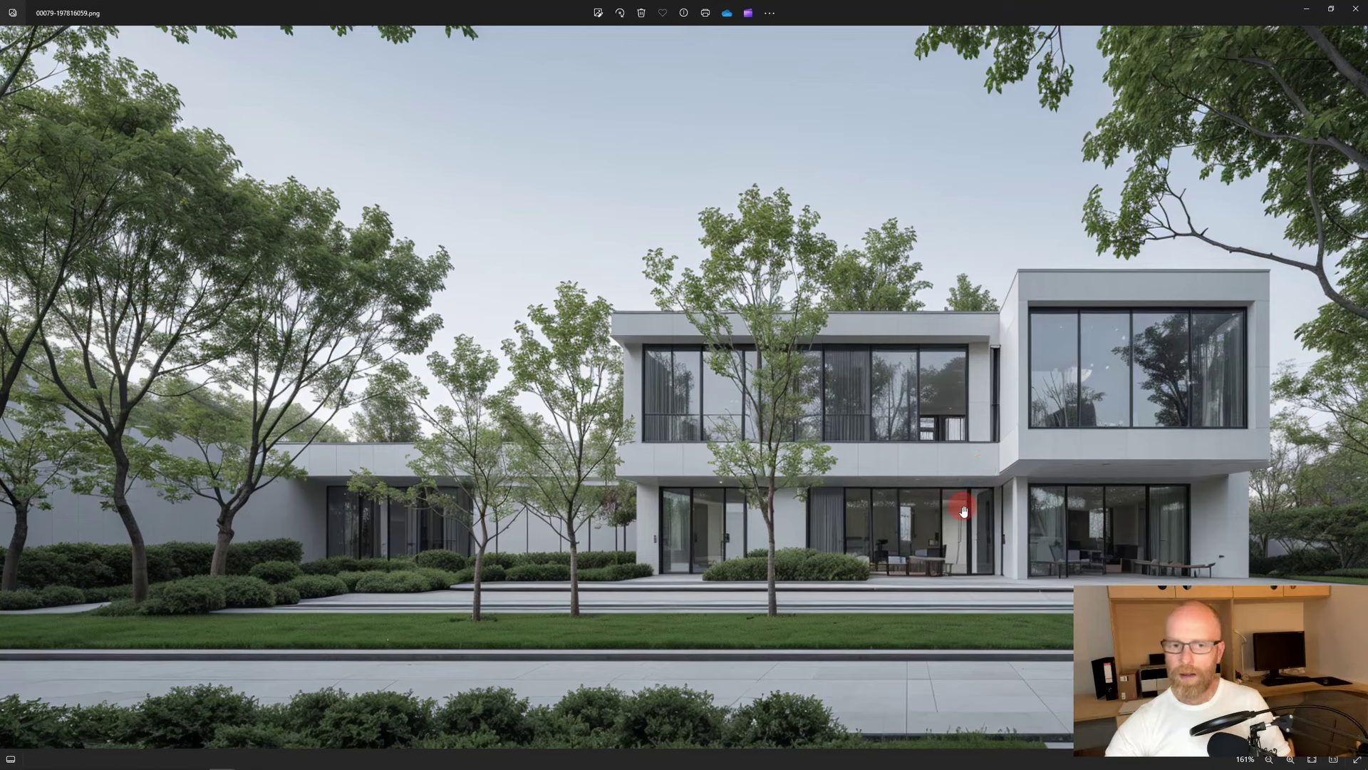
{"action": "scroll", "coordinate": [962, 506], "scroll_direction": "down", "scroll_amount": 4}
Step: Go back to the grey house render 00077-197816058.png and inspect it enlarged
{"action": "key", "text": "Left"}
{"action": "key", "text": "Left"}
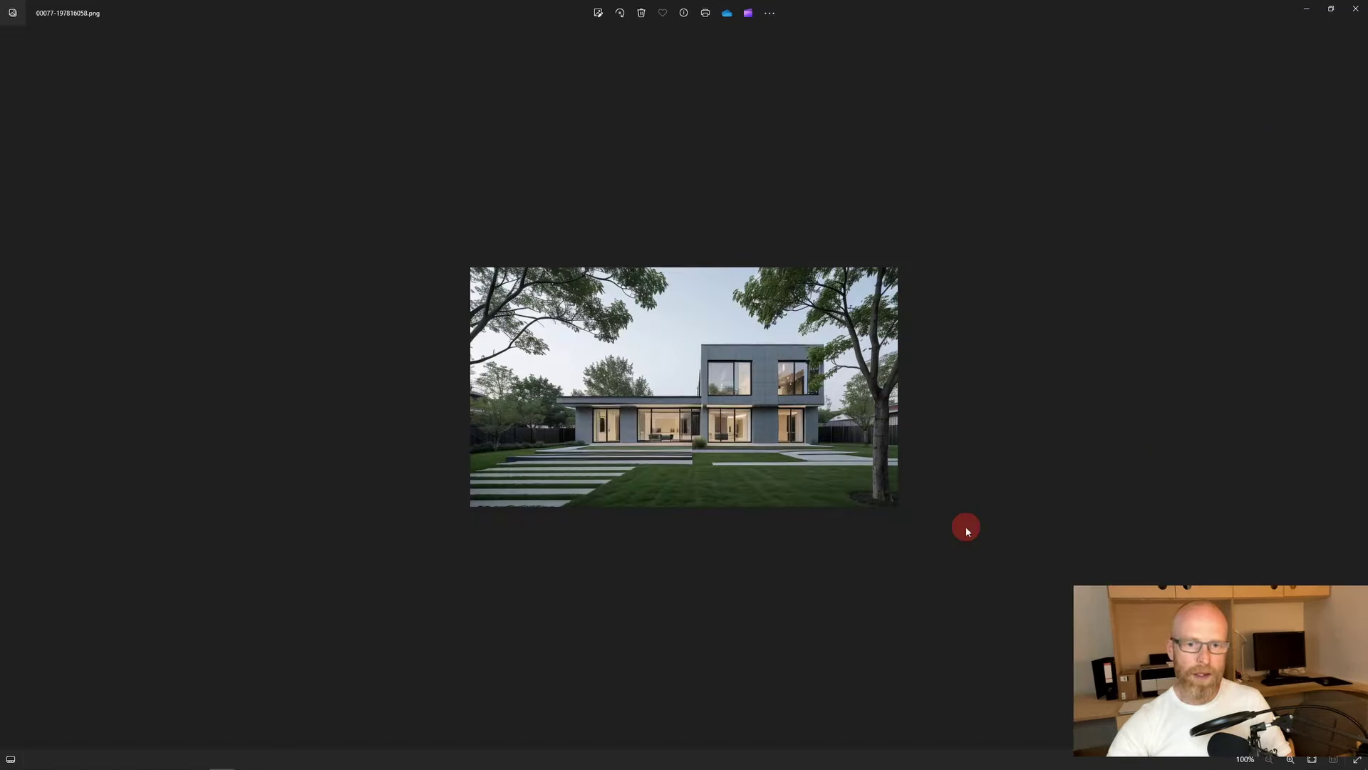
{"action": "key", "text": "Right"}
{"action": "key", "text": "Left"}
{"action": "scroll", "coordinate": [819, 431], "scroll_direction": "up", "scroll_amount": 4}
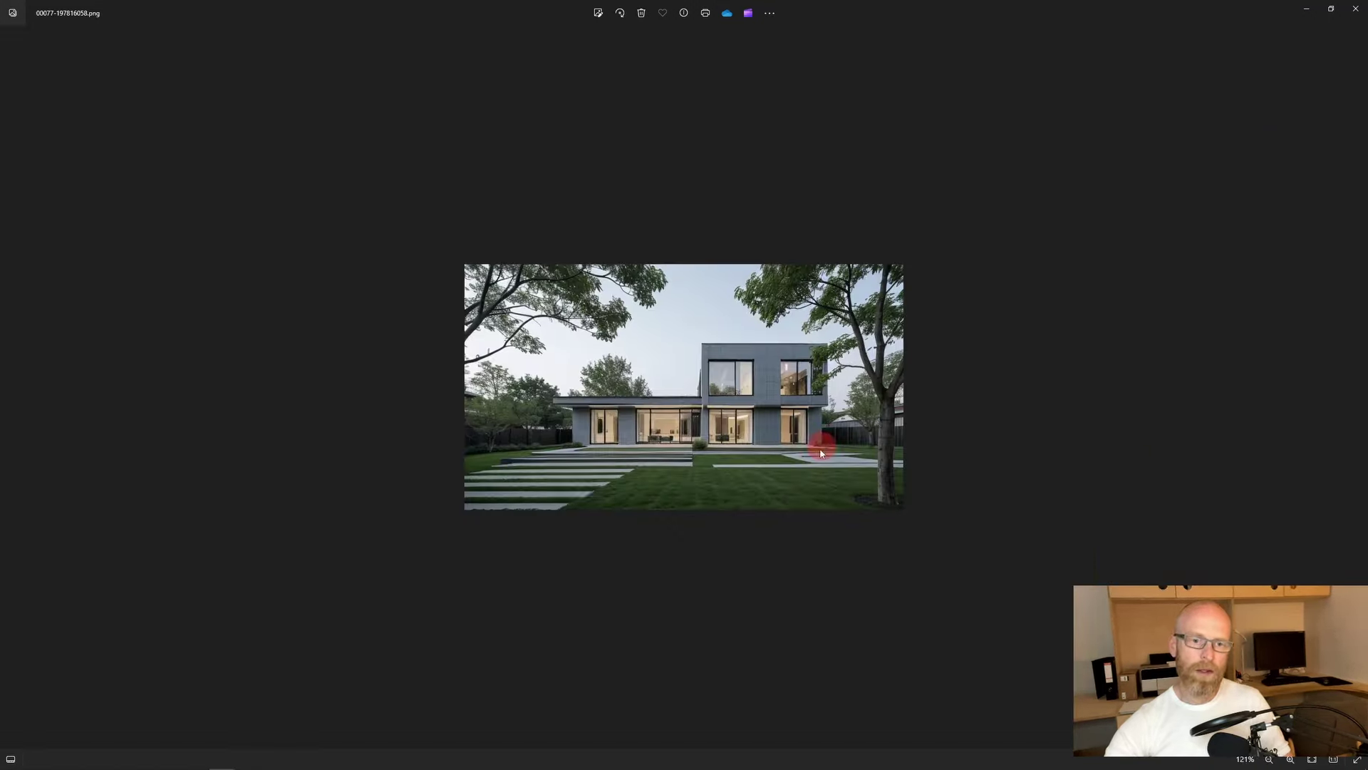
{"action": "scroll", "coordinate": [947, 545], "scroll_direction": "down", "scroll_amount": 4}
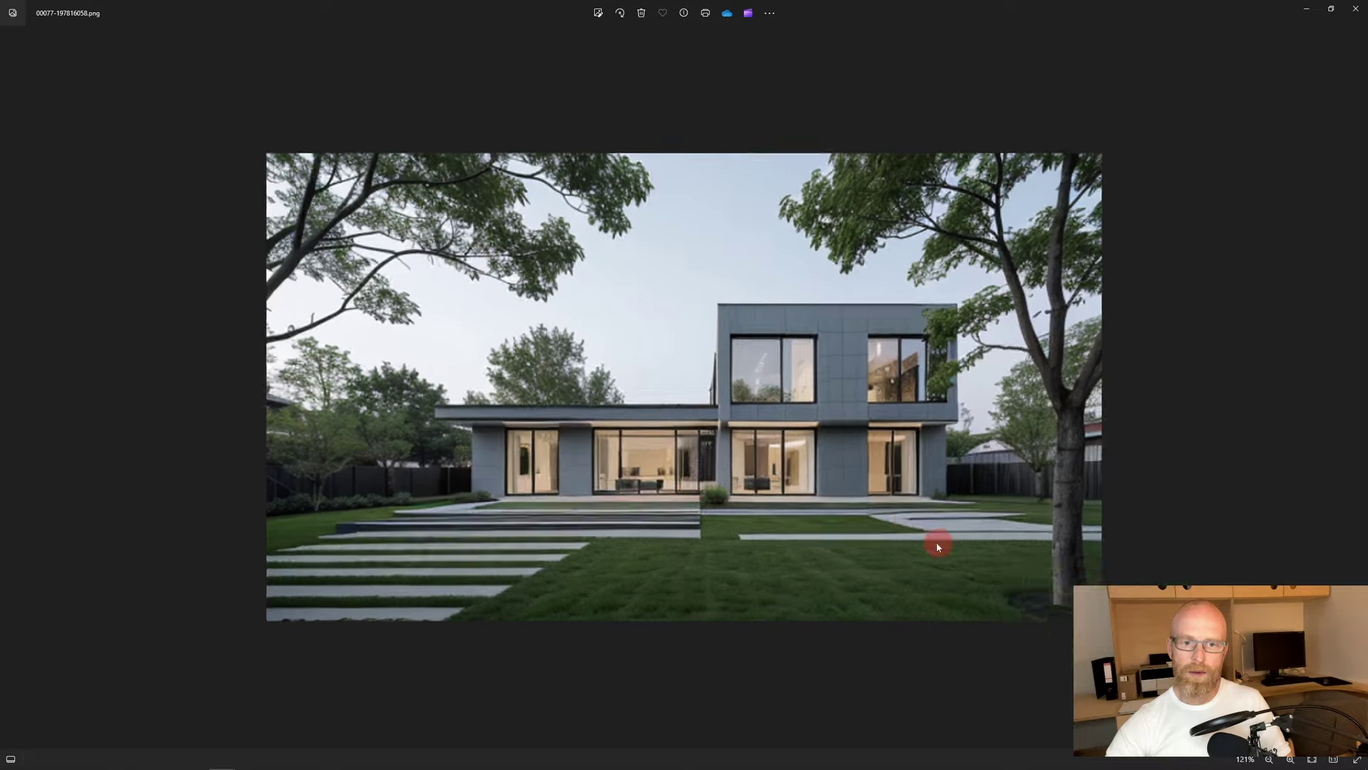
Step: Inspect 00076-197816057.png enlarged and continue browsing back to 00071-197816054.png
{"action": "key", "text": "Left"}
{"action": "scroll", "coordinate": [777, 427], "scroll_direction": "up", "scroll_amount": 4}
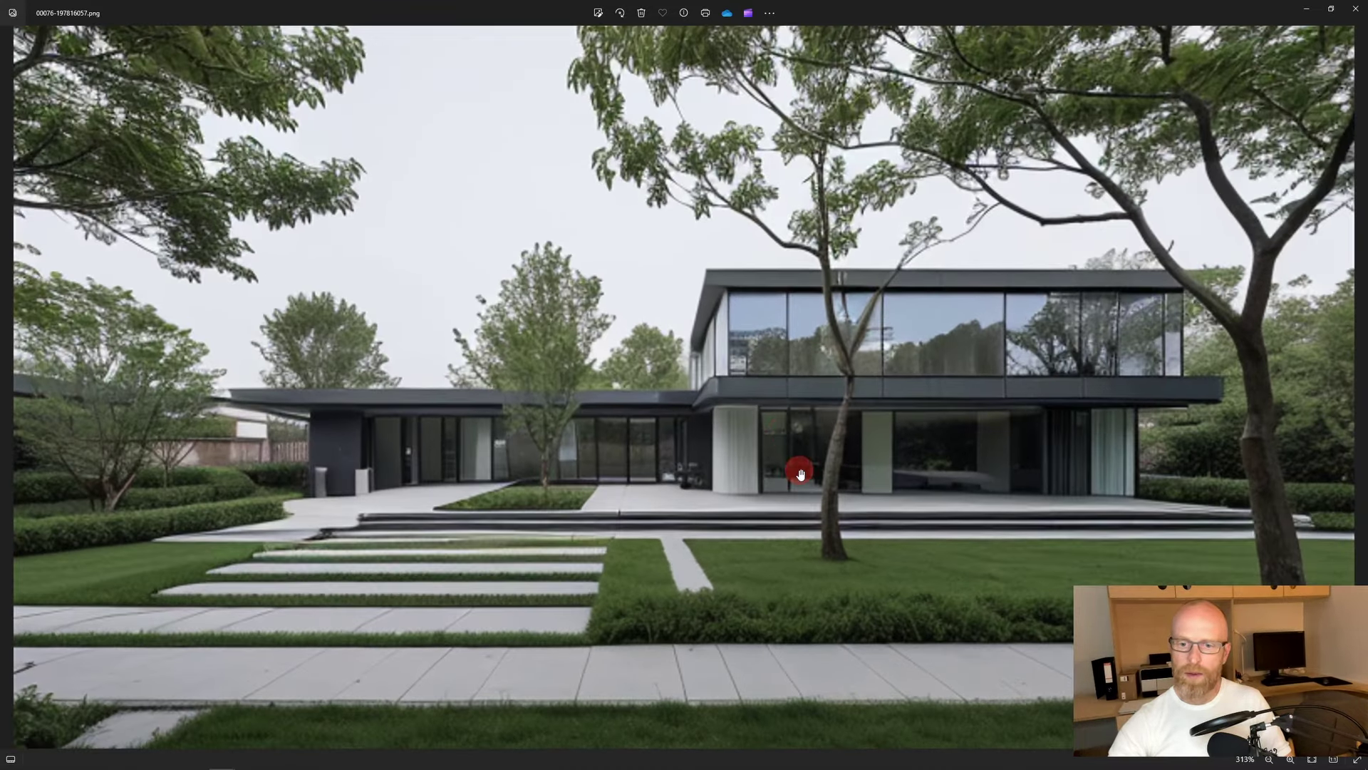
{"action": "scroll", "coordinate": [800, 474], "scroll_direction": "down", "scroll_amount": 4}
{"action": "key", "text": "Left"}
{"action": "key", "text": "Left"}
{"action": "key", "text": "Left"}
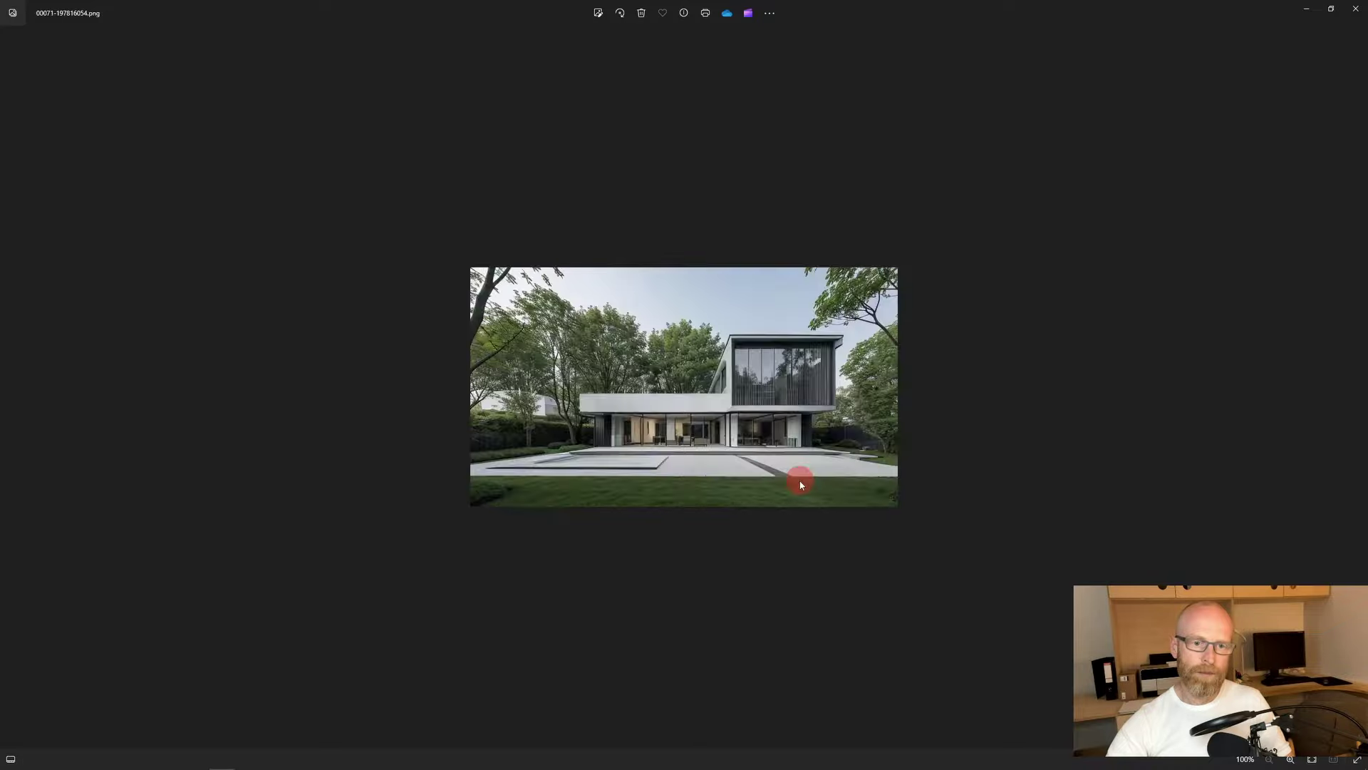
Step: Browse back through the earlier renders and view the white two-storey house image 00002-197816059.png
{"action": "key", "text": "Left"}
{"action": "key", "text": "Left"}
{"action": "key", "text": "Left"}
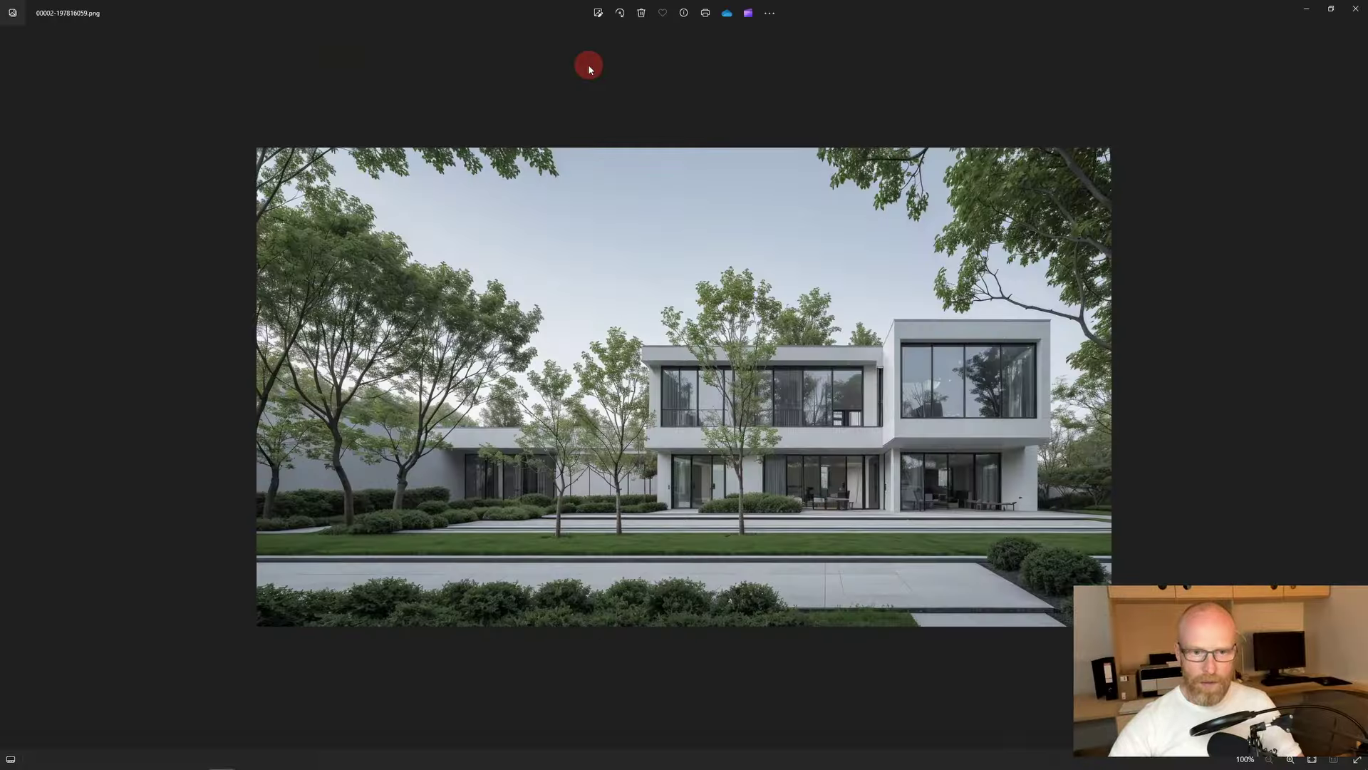
{"action": "key", "text": "Right"}
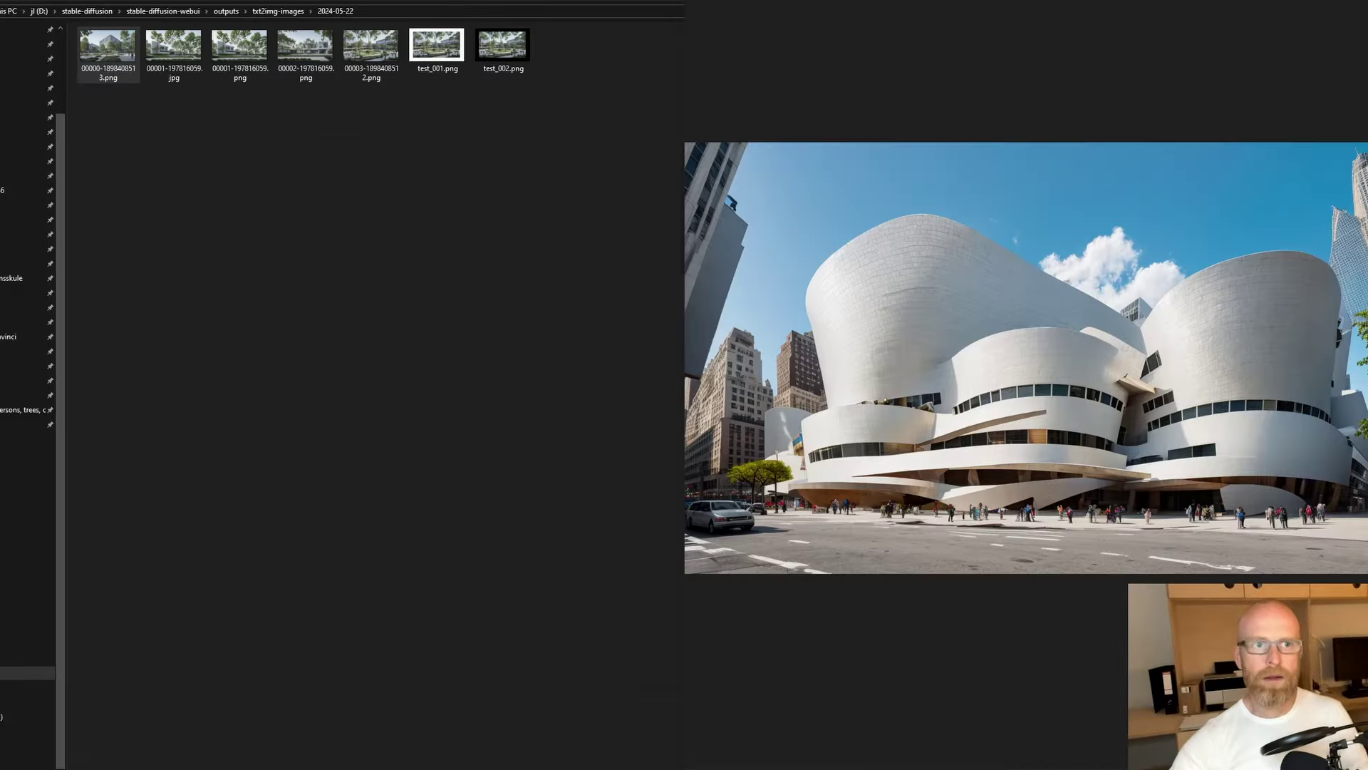
Step: Go up to the txt2img-images folder and view renders 00000-4056340336.png and 00001-4056340336.png, enlarging the second
{"action": "left_click", "coordinate": [269, 12]}
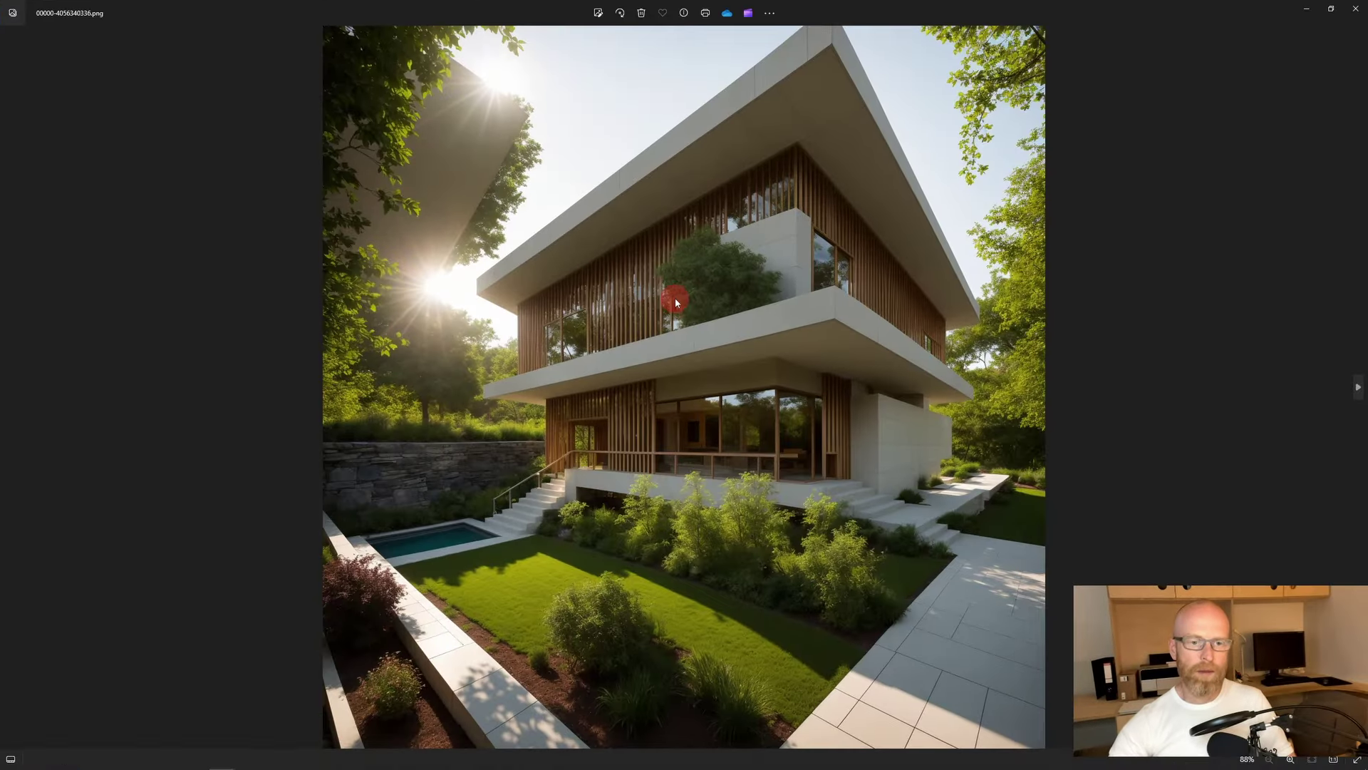
{"action": "key", "text": "Right"}
{"action": "key", "text": "Right"}
{"action": "key", "text": "Left"}
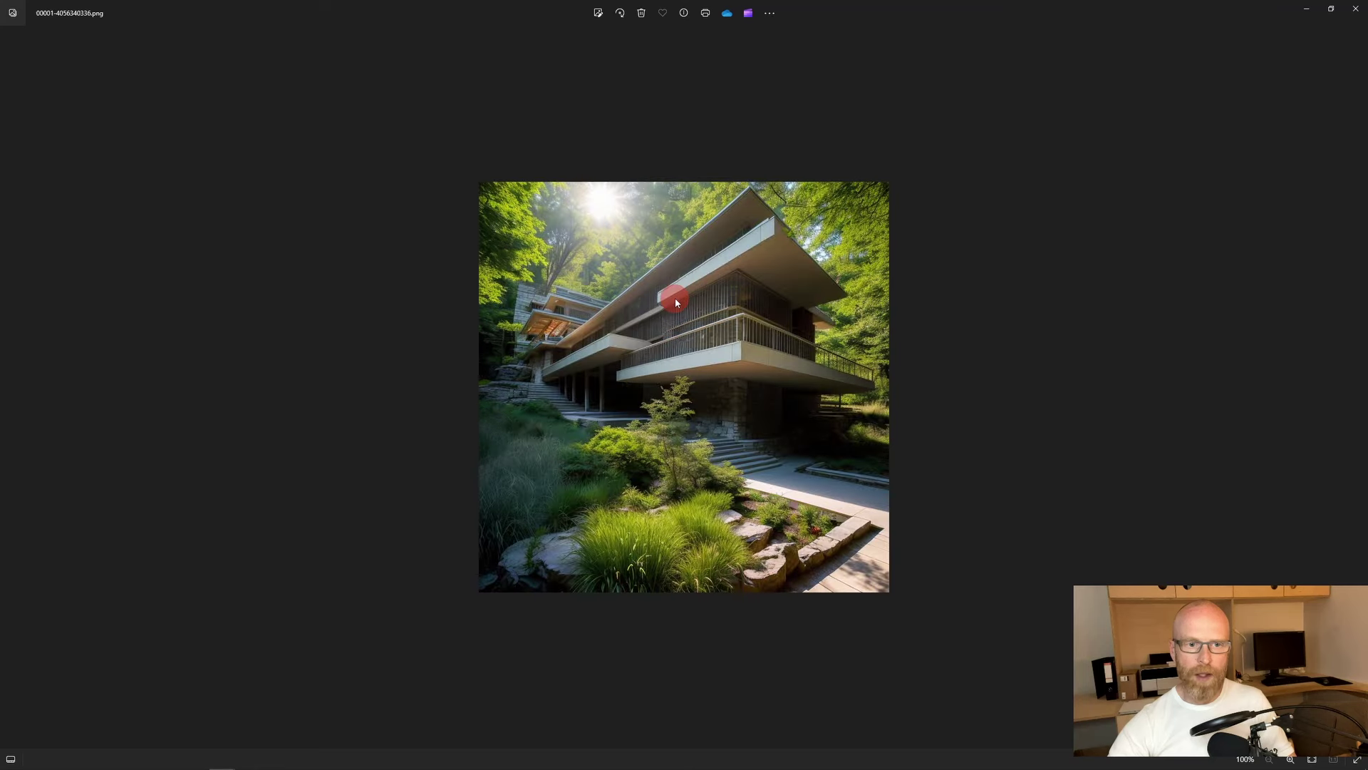
{"action": "scroll", "coordinate": [668, 399], "scroll_direction": "up", "scroll_amount": 3}
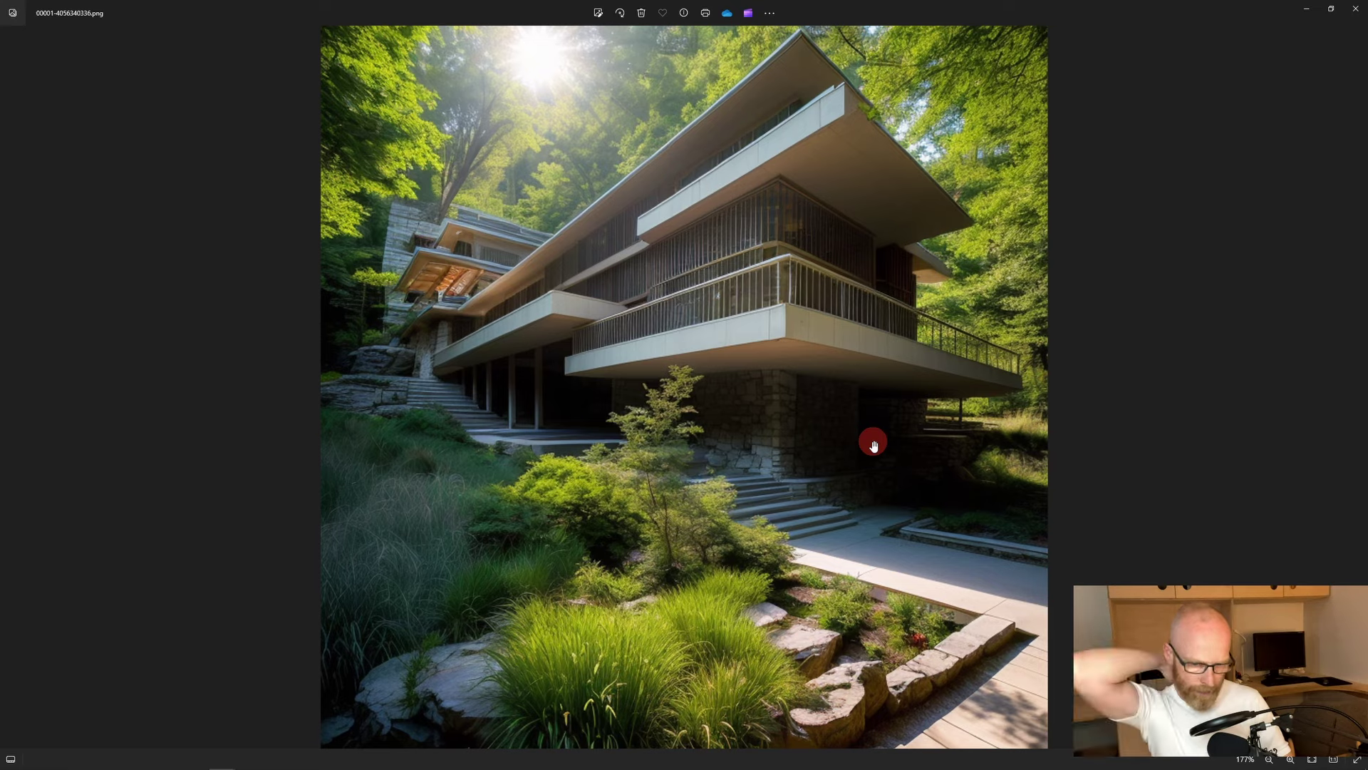
Step: Browse on to the waterfall house 00004-1100963846.png, then inspect the cliff houses in 00005-1100963846.png enlarged
{"action": "key", "text": "Right"}
{"action": "key", "text": "Right"}
{"action": "key", "text": "Right"}
{"action": "key", "text": "Right"}
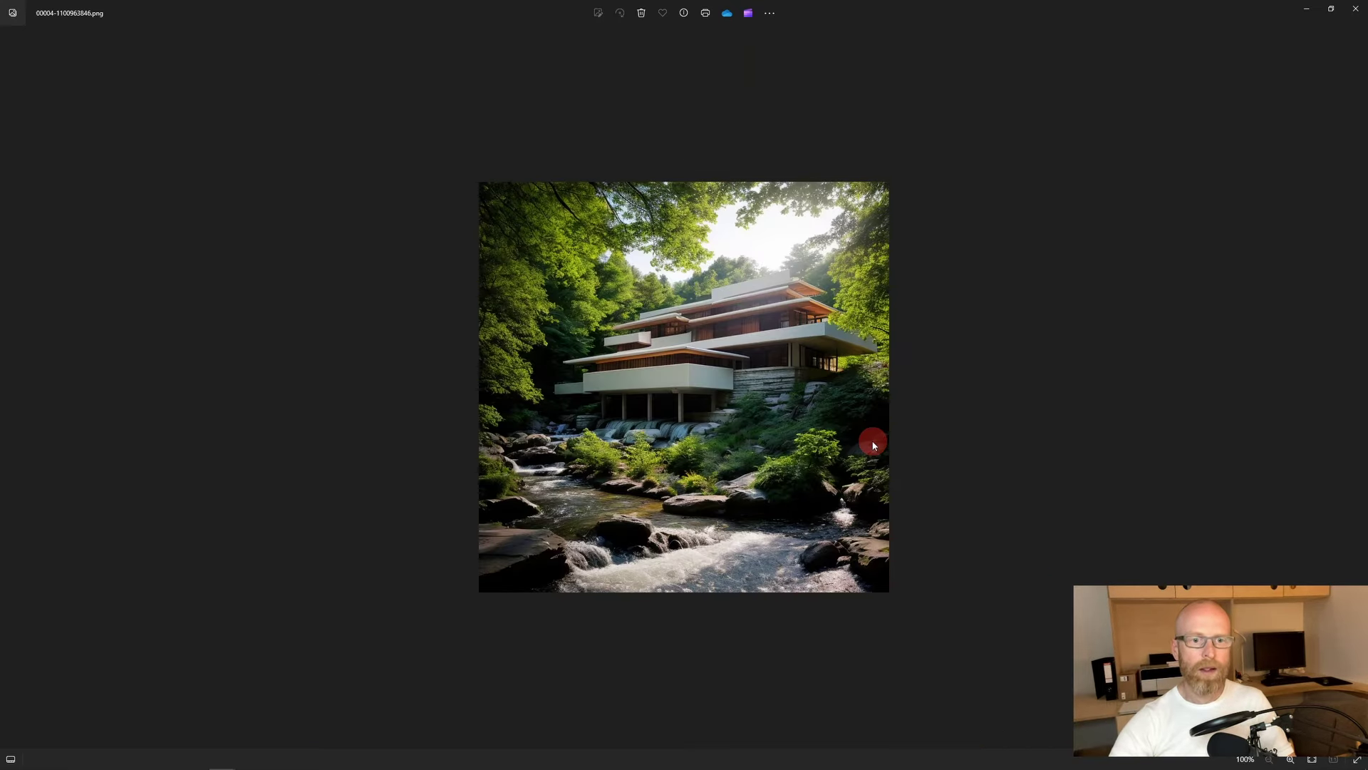
{"action": "scroll", "coordinate": [838, 400], "scroll_direction": "up", "scroll_amount": 3}
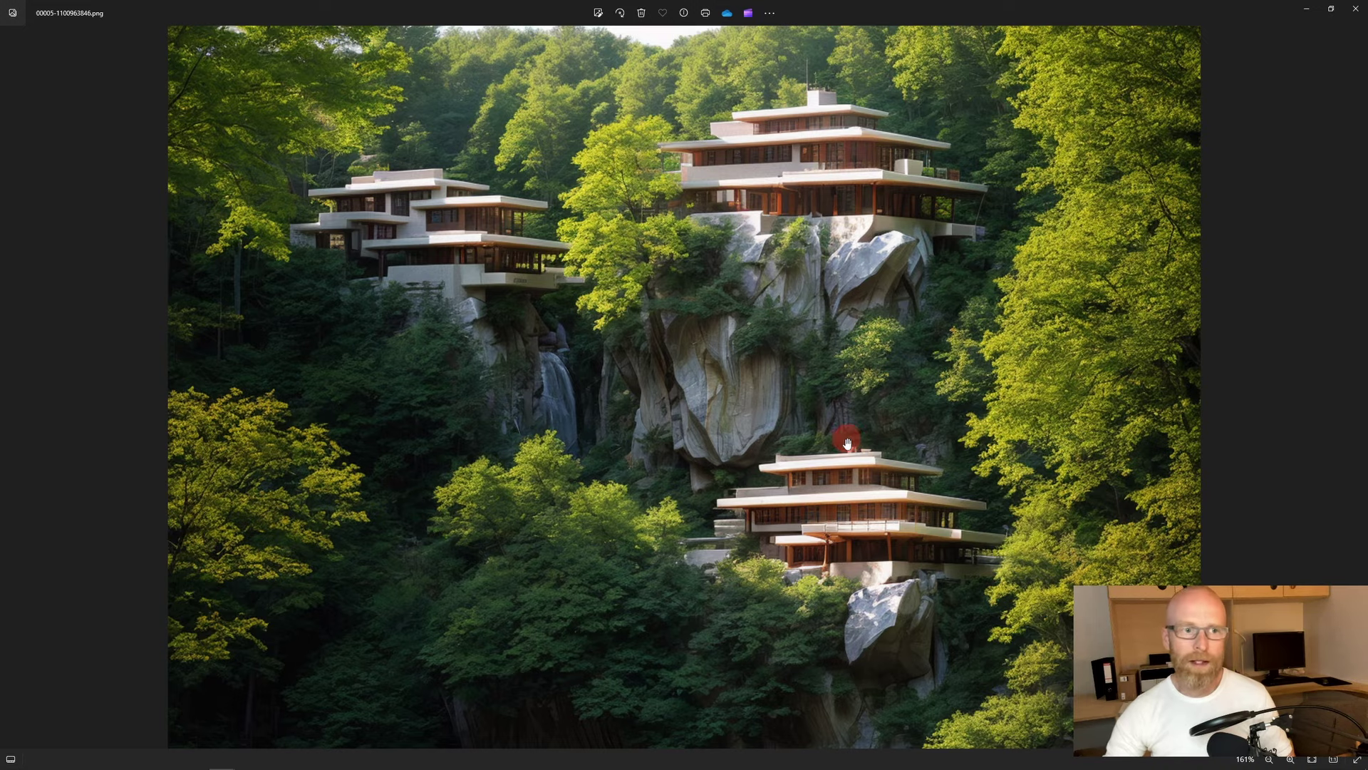
{"action": "scroll", "coordinate": [848, 442], "scroll_direction": "down", "scroll_amount": 2}
{"action": "key", "text": "Right"}
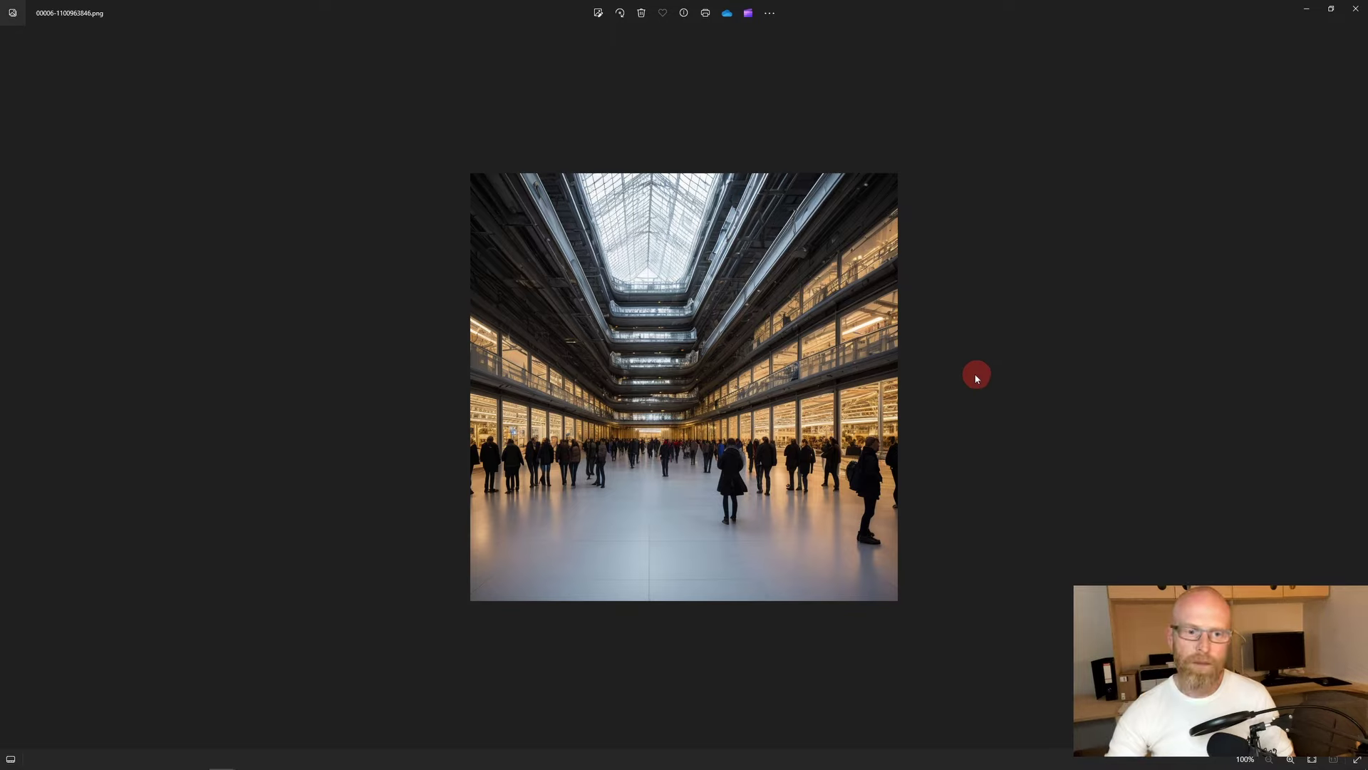
Step: Browse the urban building renders after 00006-1100963846.png up to the twin towers in 00014-4256248284.png
{"action": "key", "text": "Right"}
{"action": "key", "text": "Right"}
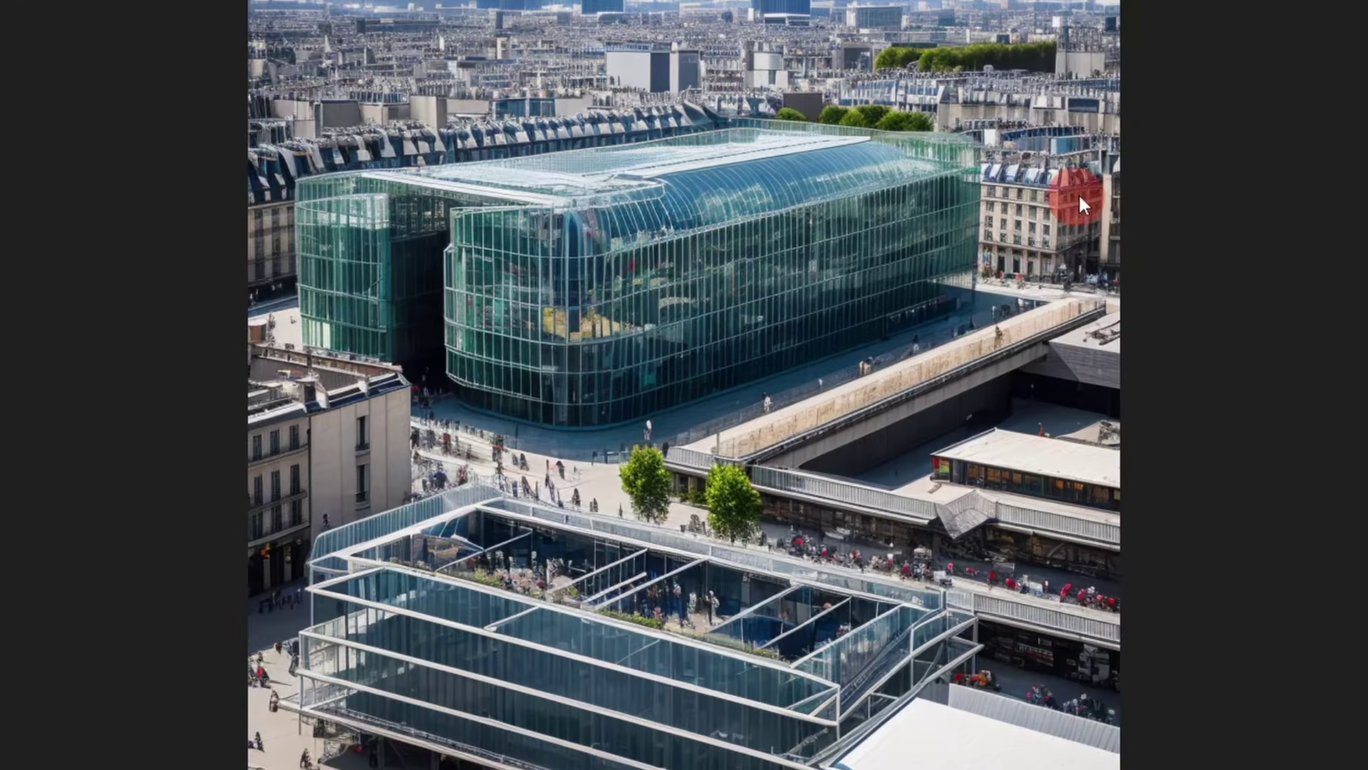
{"action": "key", "text": "Right"}
{"action": "key", "text": "Right"}
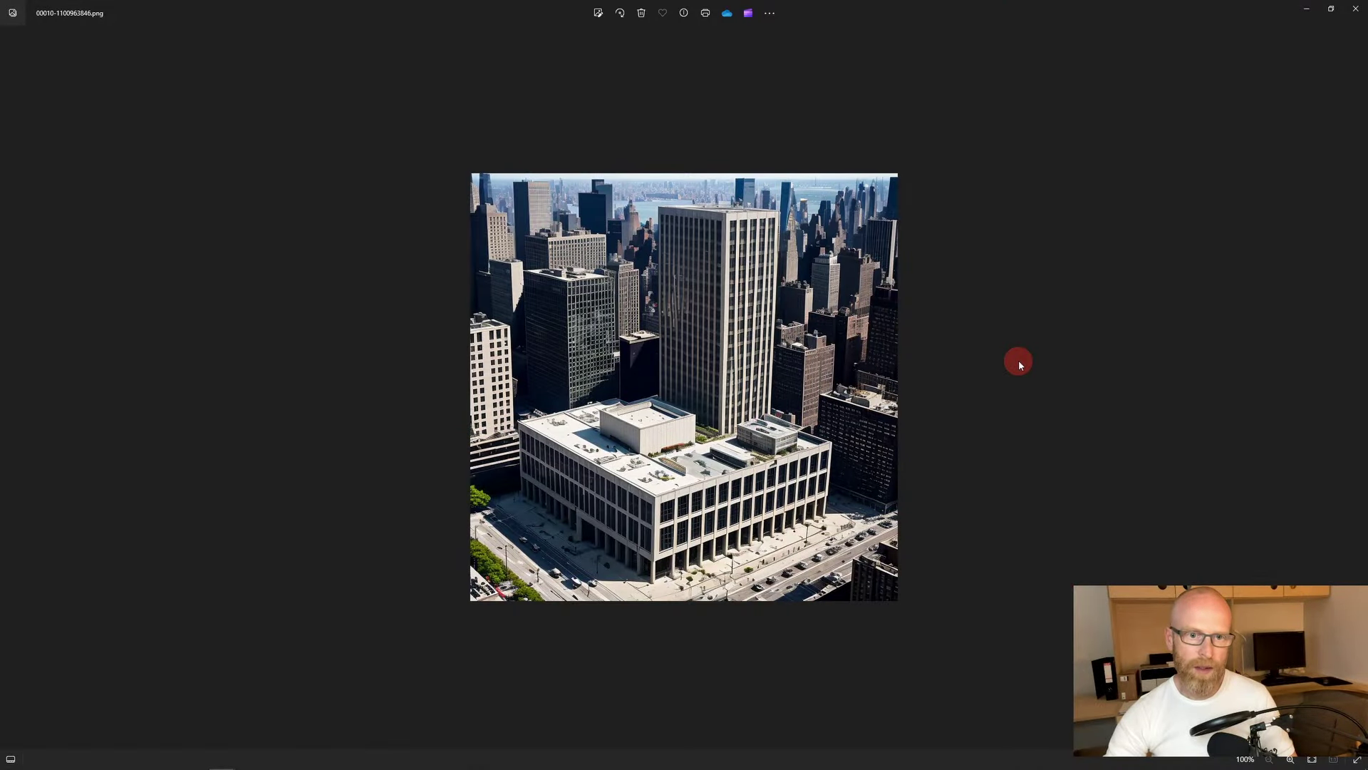
{"action": "key", "text": "Right"}
{"action": "key", "text": "Right"}
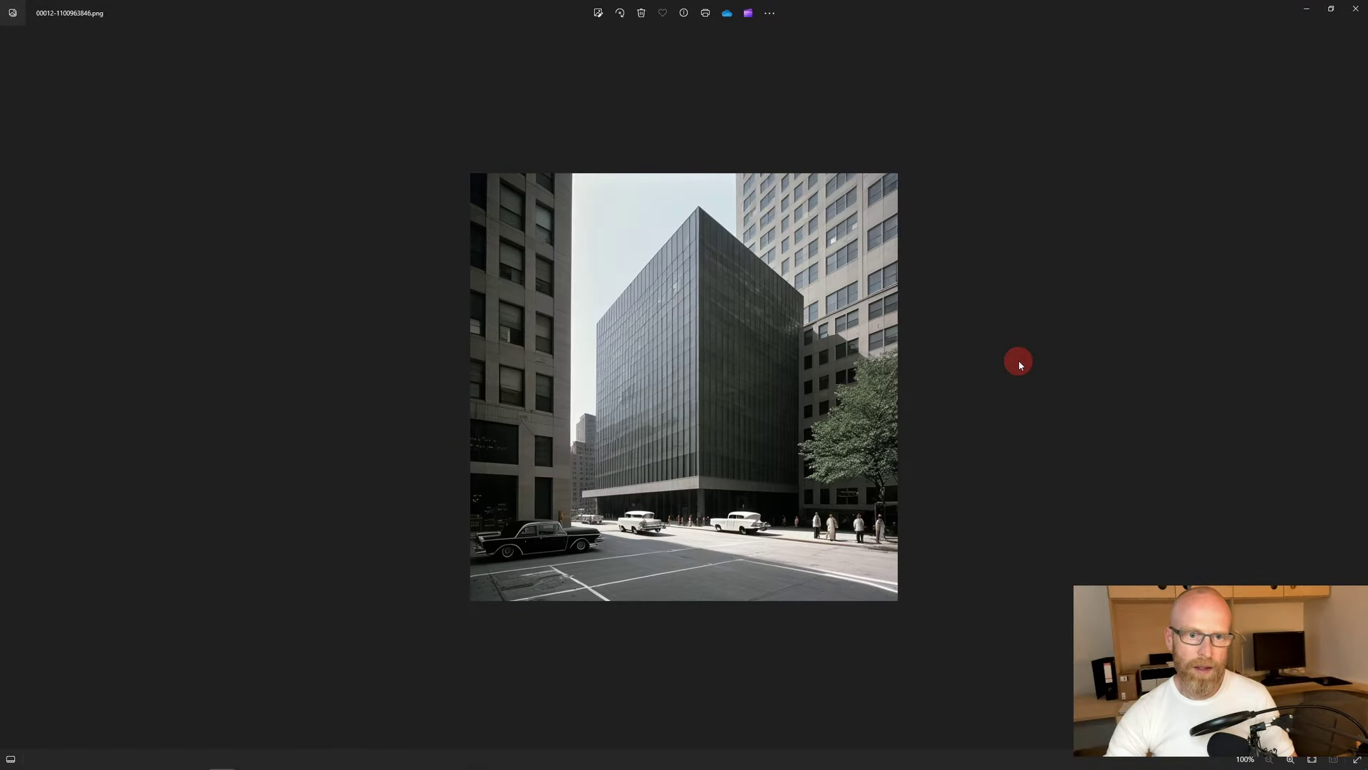
{"action": "key", "text": "Right"}
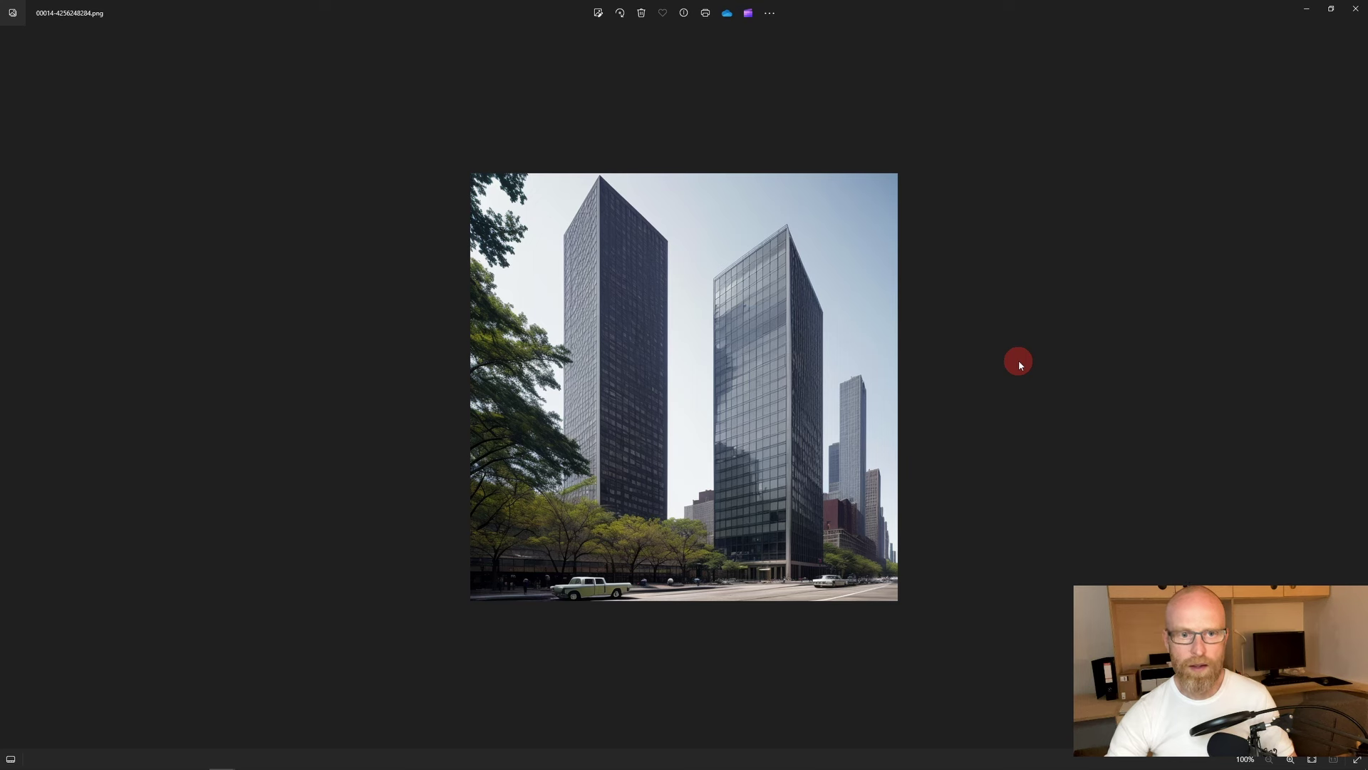
Step: Browse the white modern house renders from 00015-4256248284.png and continue to the aerial opera house image 00021-2510318975.png
{"action": "key", "text": "Right"}
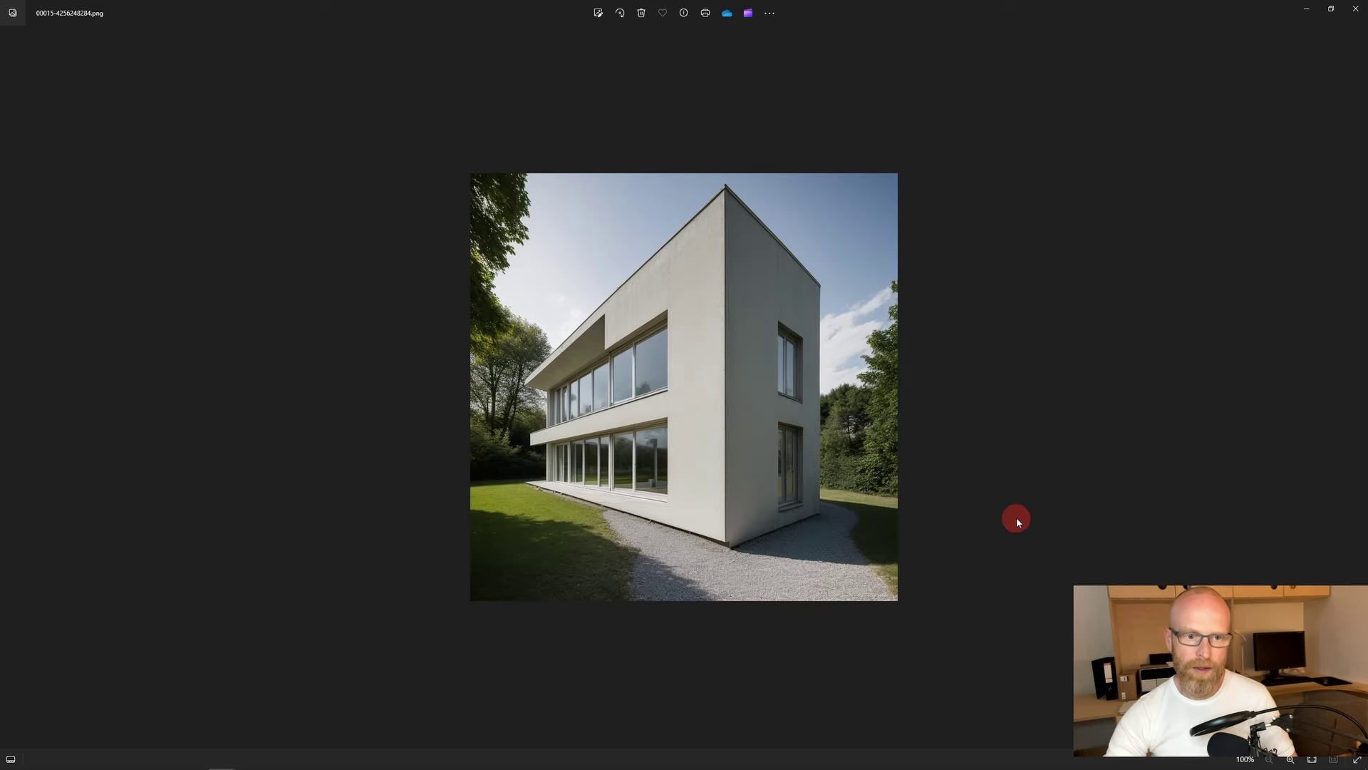
{"action": "key", "text": "Right"}
{"action": "key", "text": "Right"}
{"action": "key", "text": "Right"}
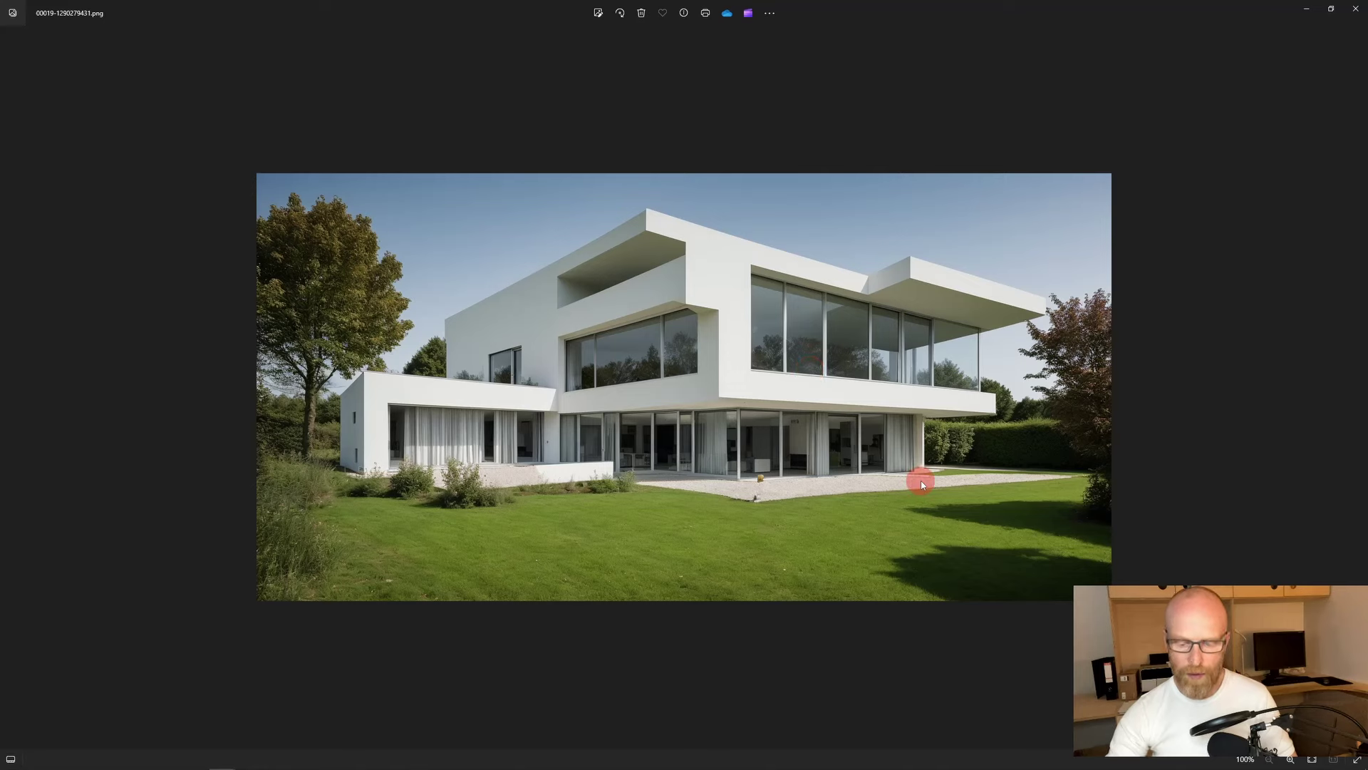
{"action": "key", "text": "Right"}
{"action": "key", "text": "Right"}
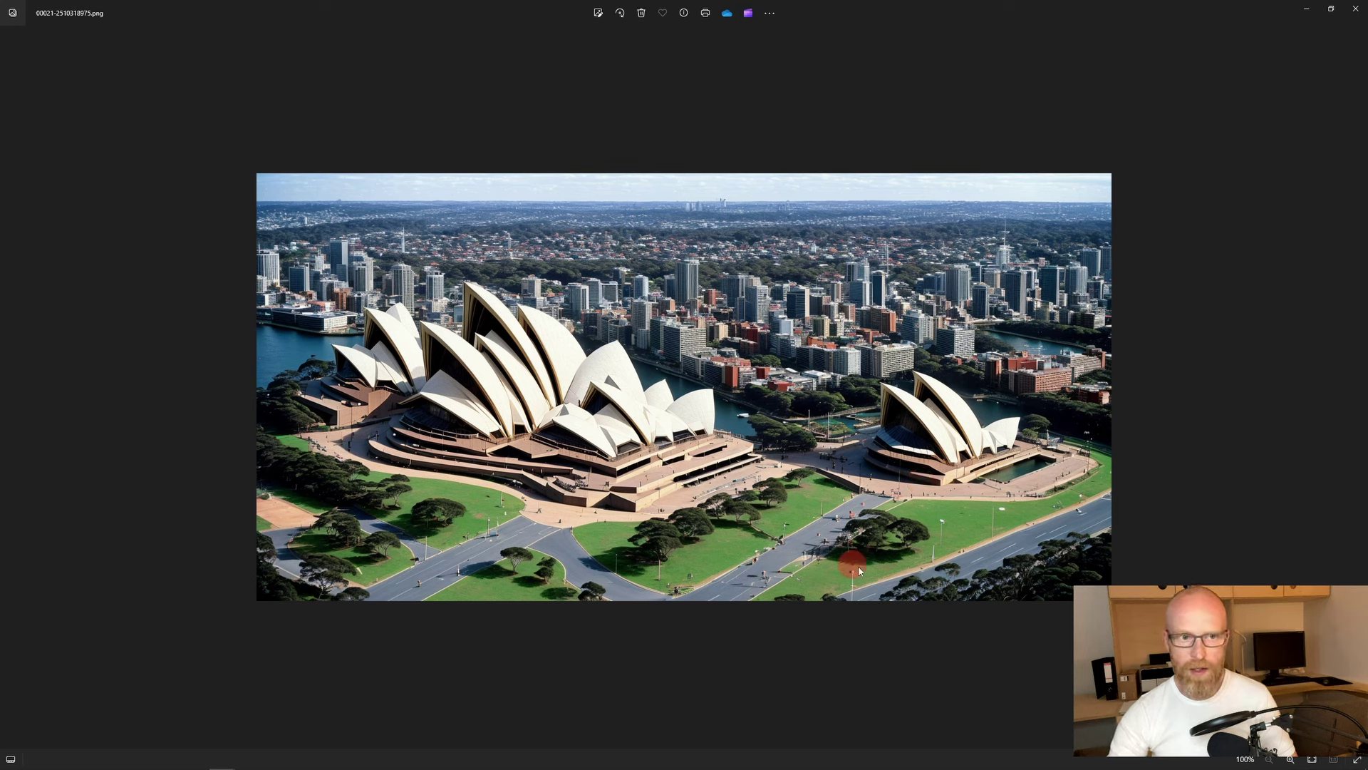
Step: Inspect the waterfront opera house render 00022-213455706.png enlarged, then view the black-and-white museum render 00023-1232271007.png
{"action": "key", "text": "Right"}
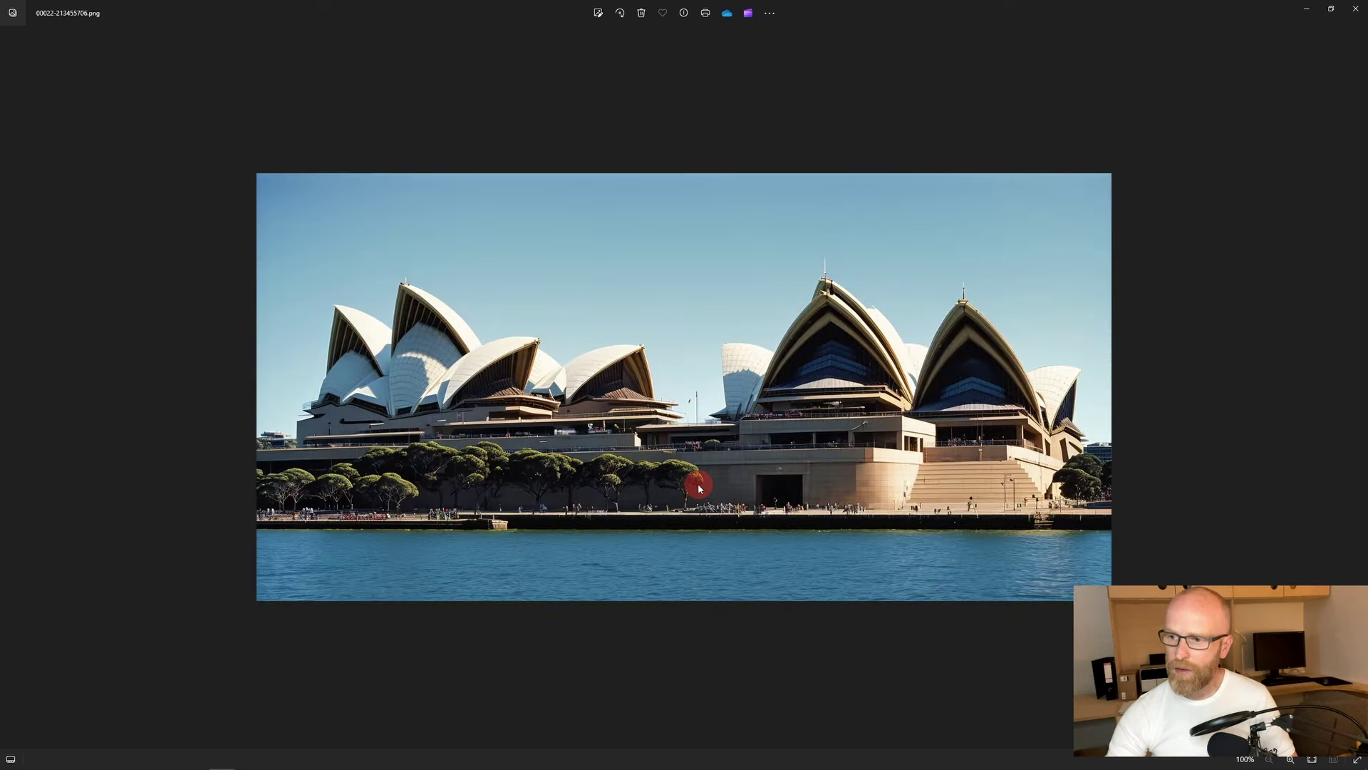
{"action": "scroll", "coordinate": [698, 485], "scroll_direction": "up", "scroll_amount": 3}
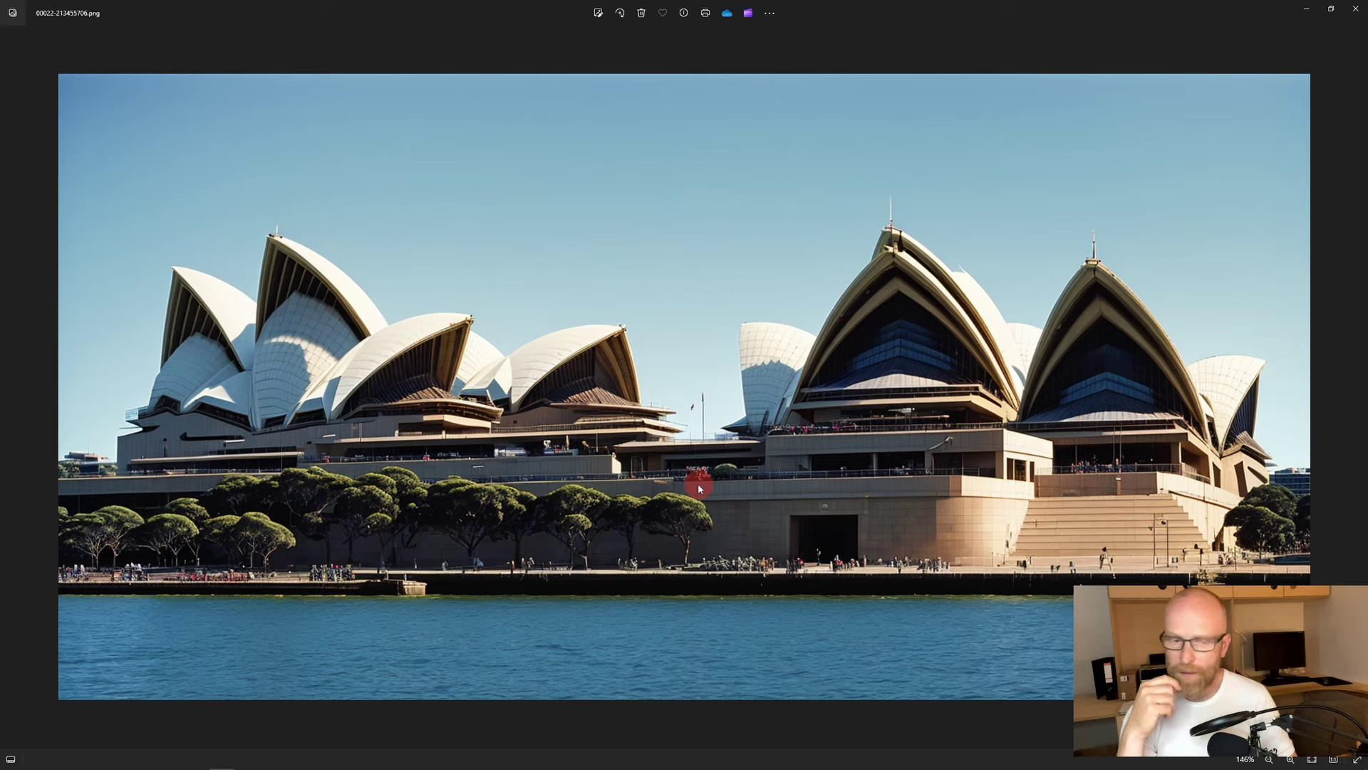
{"action": "key", "text": "Right"}
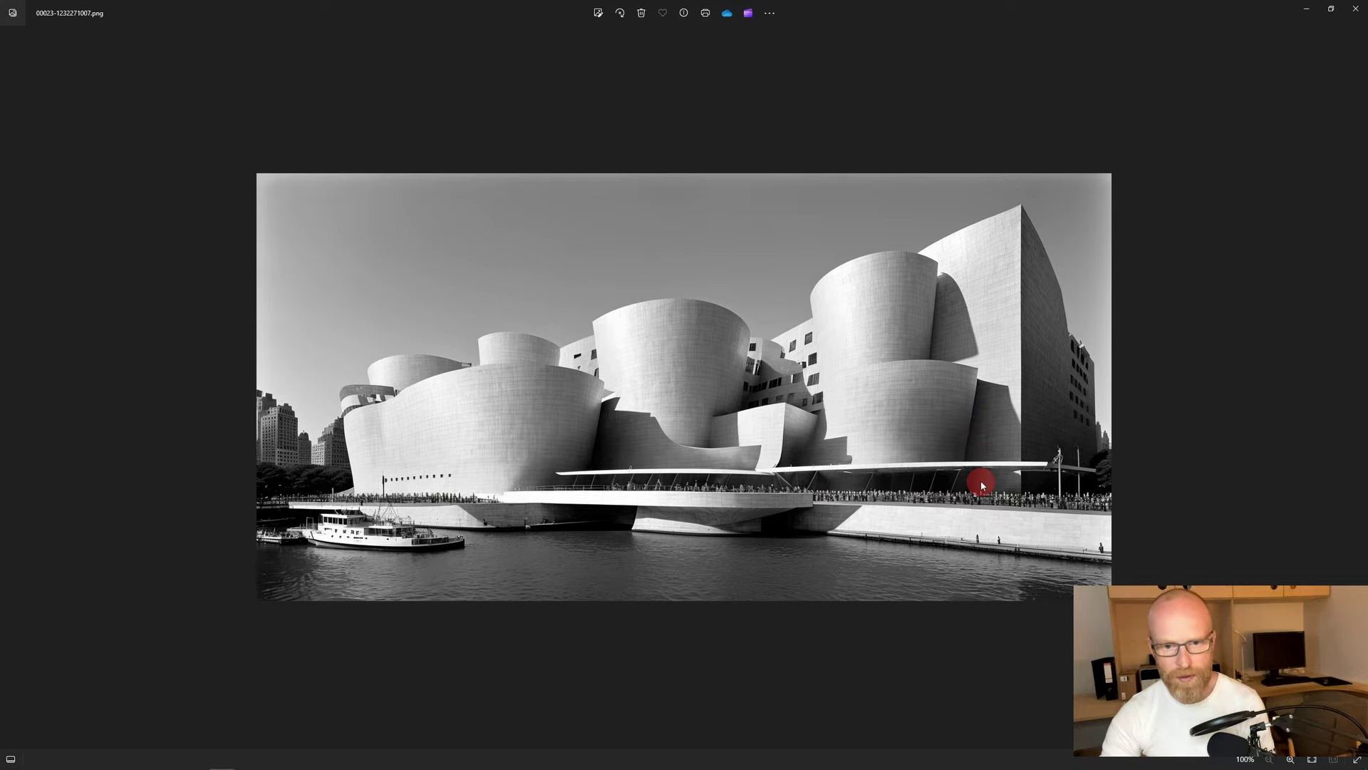
Step: Examine the curved white museum render 00024-886323188.png enlarged
{"action": "left_click", "coordinate": [1123, 473]}
{"action": "scroll", "coordinate": [840, 473], "scroll_direction": "up", "scroll_amount": 3}
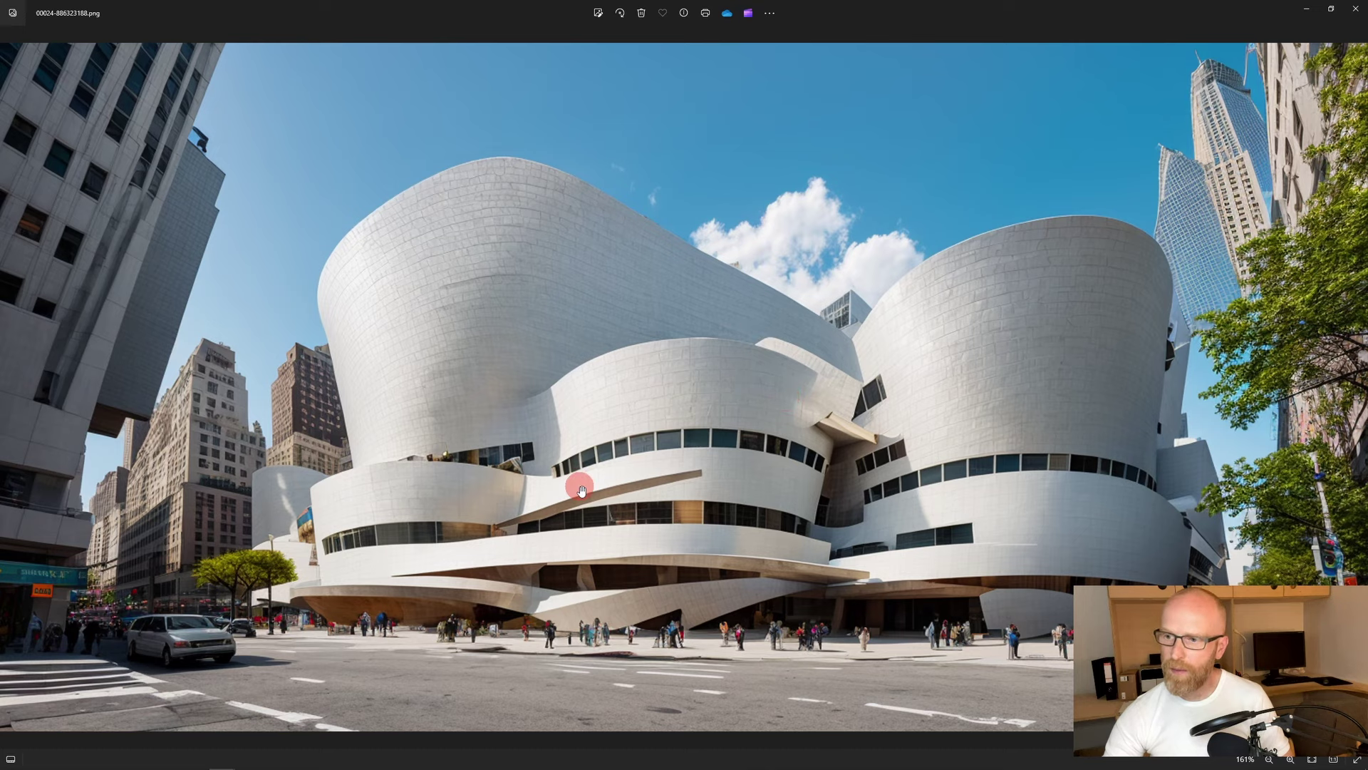
{"action": "scroll", "coordinate": [636, 469], "scroll_direction": "down", "scroll_amount": 1}
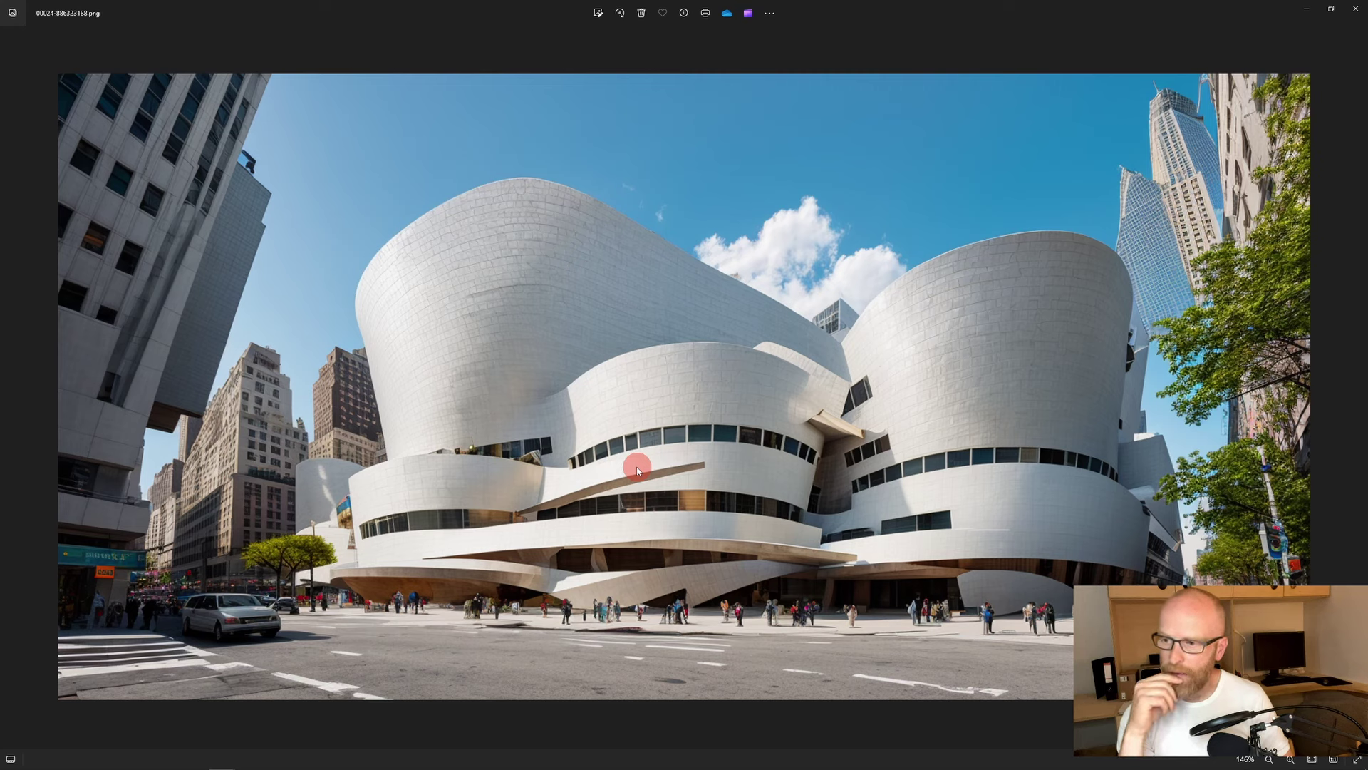
Step: Compare the museum interior render 00025-3723415904.png with the following interiors up to 00027-3647003979.png
{"action": "key", "text": "Right"}
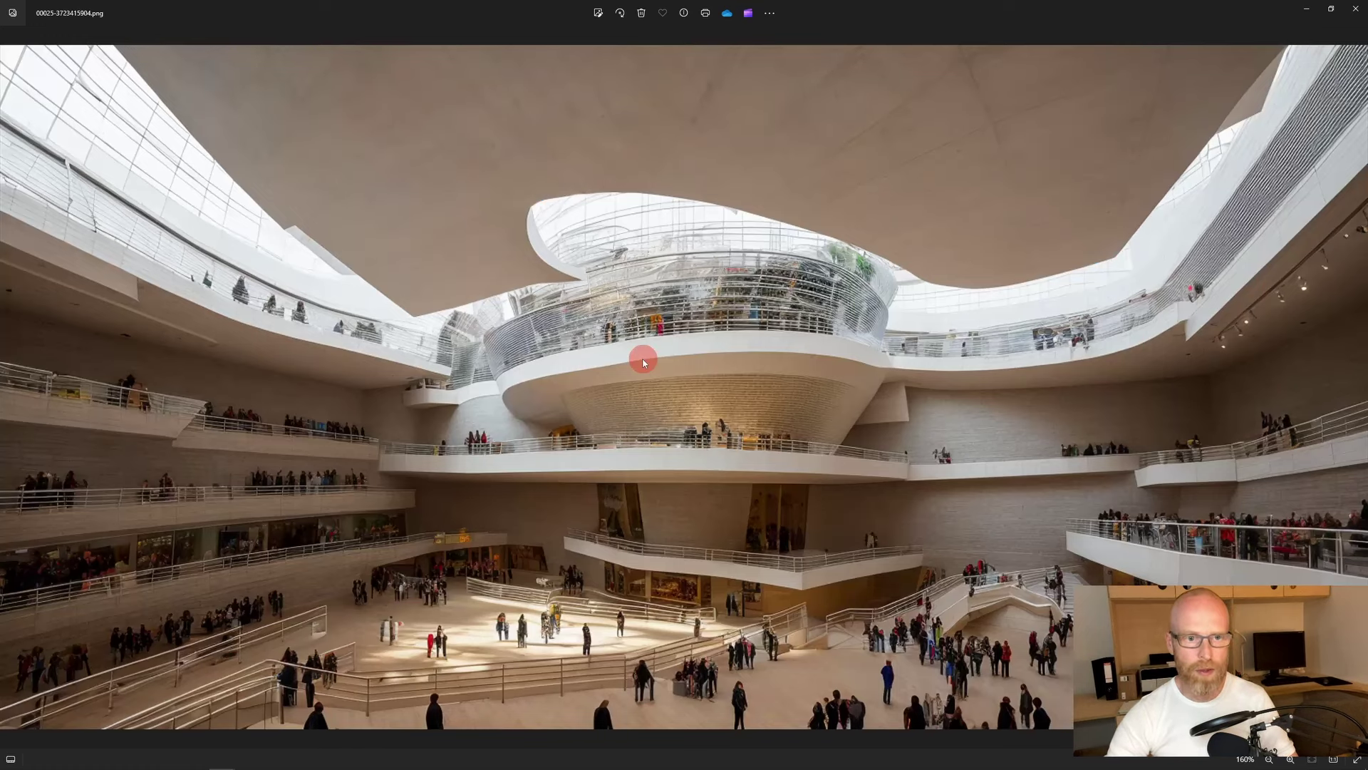
{"action": "key", "text": "Right"}
{"action": "key", "text": "Right"}
{"action": "key", "text": "Left"}
{"action": "key", "text": "Right"}
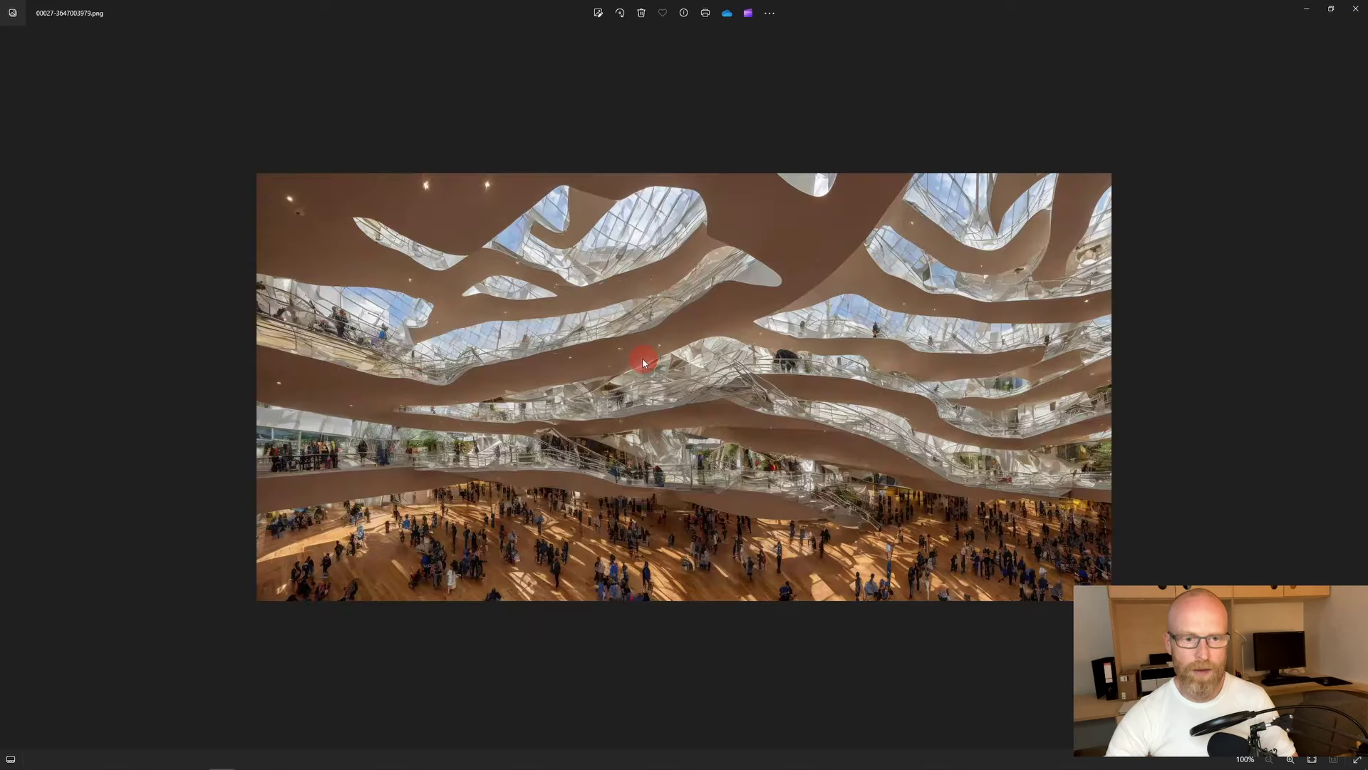
Step: View the curved metal building 00029-1924276417.png and continue to the glass facade render 00032-3671361706.png
{"action": "key", "text": "Right"}
{"action": "key", "text": "Right"}
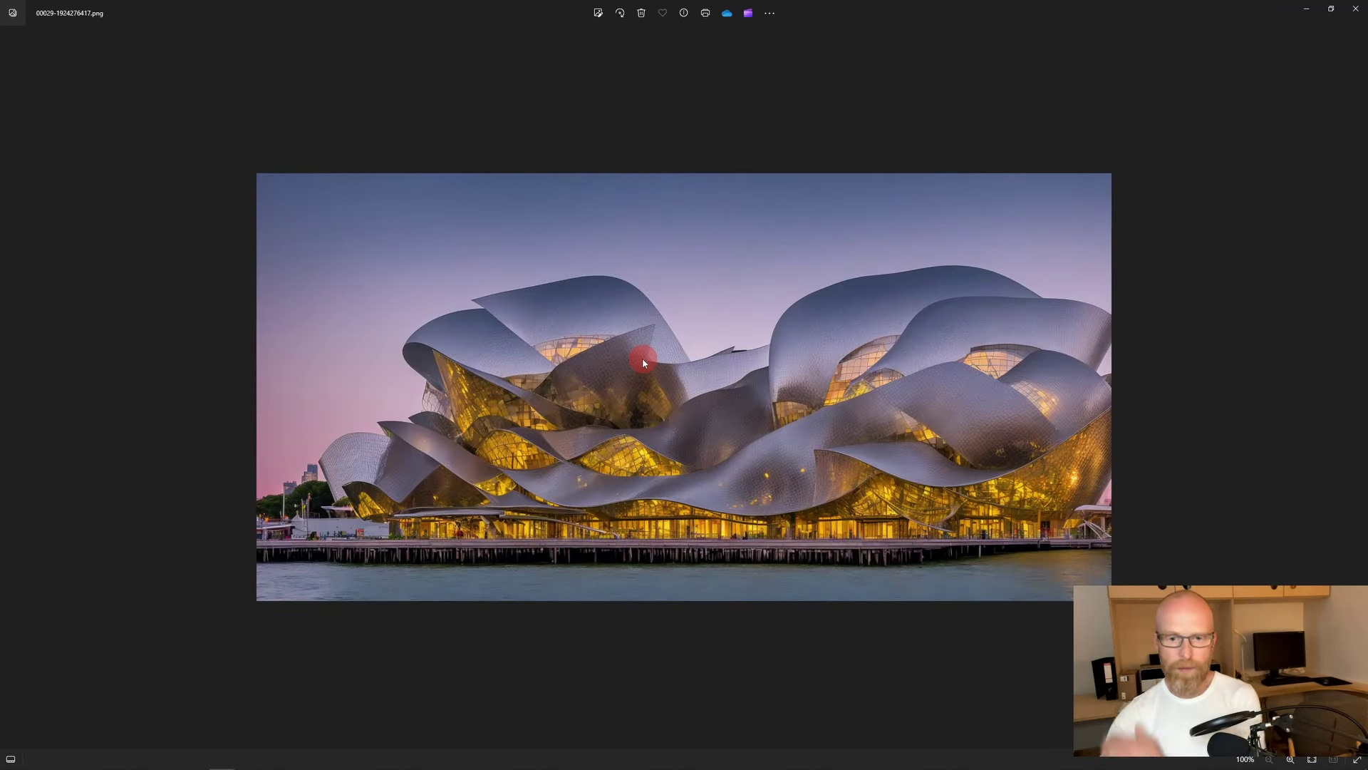
{"action": "key", "text": "Right"}
{"action": "key", "text": "Right"}
{"action": "key", "text": "Right"}
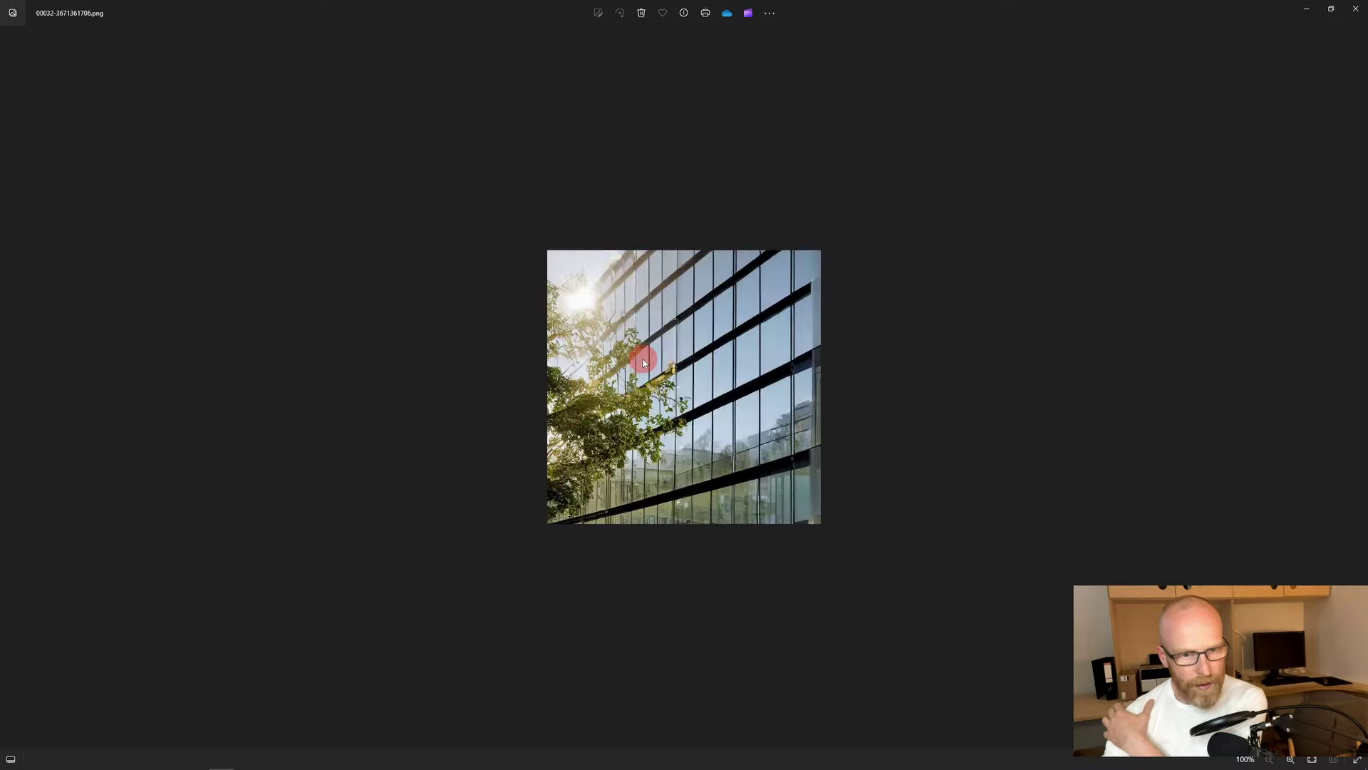
Step: Skim through the green-facade building renders after 00032-3671361706.png up to the garden pavilion 00072-2875614365.png
{"action": "key", "text": "Right"}
{"action": "key", "text": "Right"}
{"action": "key", "text": "Right"}
{"action": "key", "text": "Right"}
{"action": "key", "text": "Right"}
{"action": "key", "text": "Right"}
{"action": "key", "text": "Right"}
{"action": "key", "text": "Right"}
{"action": "key", "text": "Right"}
{"action": "key", "text": "Right"}
{"action": "key", "text": "Right"}
{"action": "key", "text": "Right"}
{"action": "key", "text": "Right"}
{"action": "key", "text": "Right"}
{"action": "key", "text": "Right"}
{"action": "key", "text": "Right"}
{"action": "key", "text": "Right"}
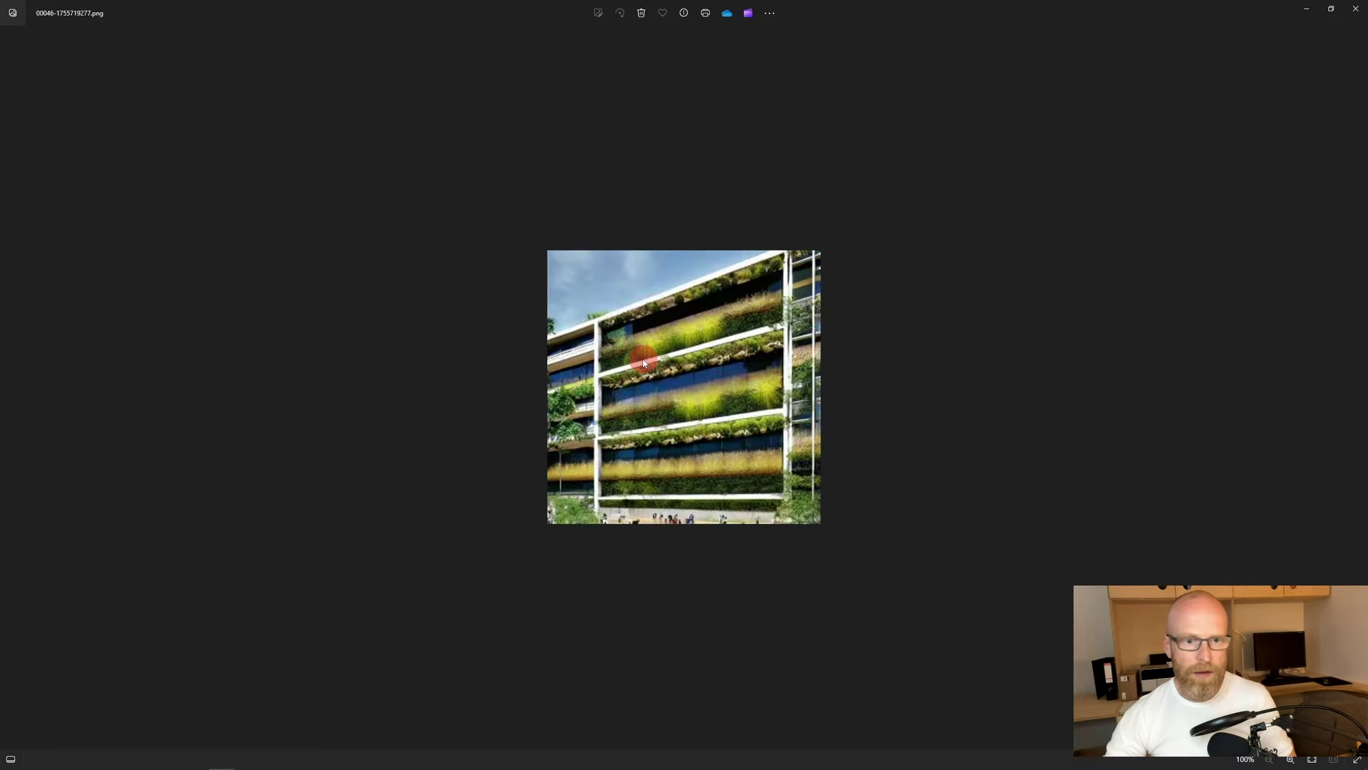
{"action": "key", "text": "Right"}
{"action": "key", "text": "Right"}
{"action": "key", "text": "Right"}
{"action": "key", "text": "Right"}
{"action": "key", "text": "Right"}
{"action": "key", "text": "Right"}
{"action": "key", "text": "Right"}
{"action": "key", "text": "Right"}
{"action": "key", "text": "Right"}
{"action": "key", "text": "Right"}
{"action": "key", "text": "Right"}
{"action": "key", "text": "Right"}
{"action": "key", "text": "Right"}
{"action": "key", "text": "Right"}
{"action": "key", "text": "Right"}
{"action": "key", "text": "Right"}
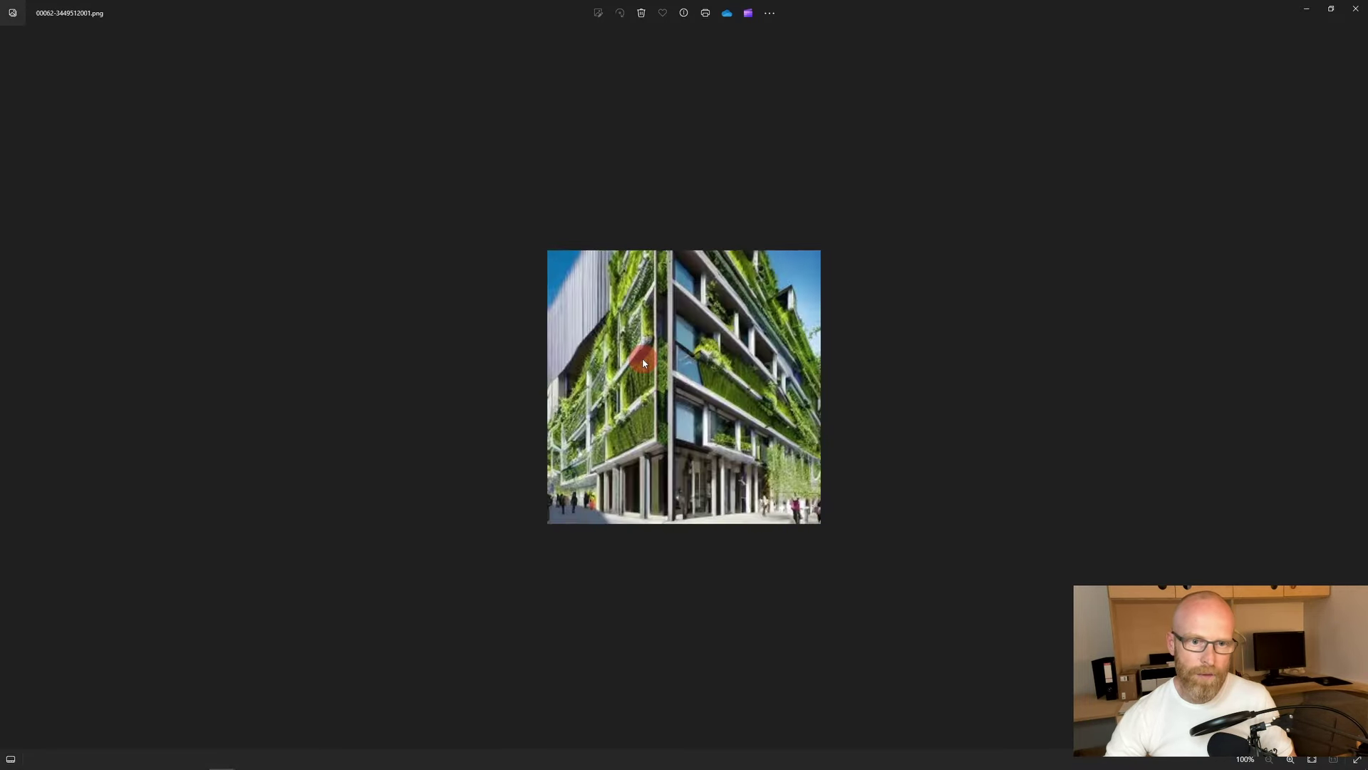
{"action": "key", "text": "Right"}
{"action": "key", "text": "Right"}
{"action": "key", "text": "Right"}
{"action": "key", "text": "Right"}
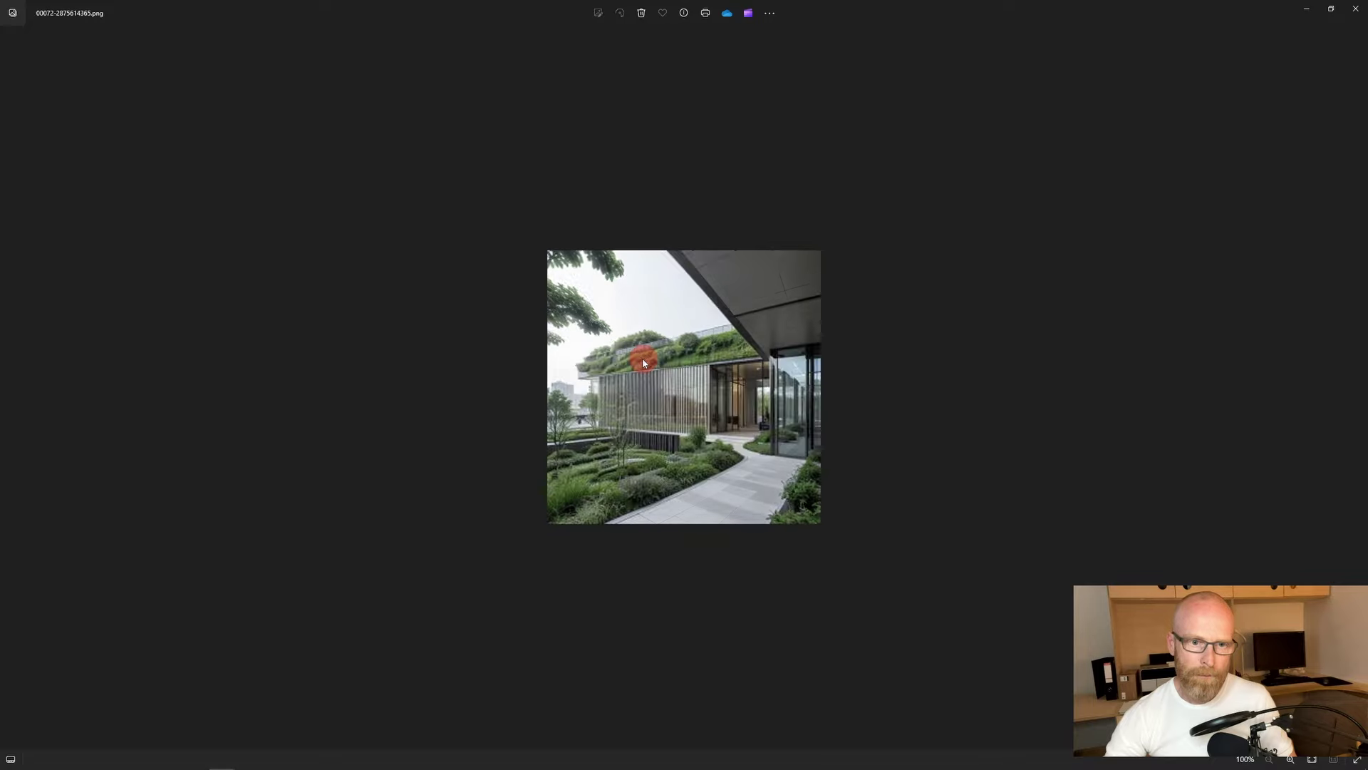